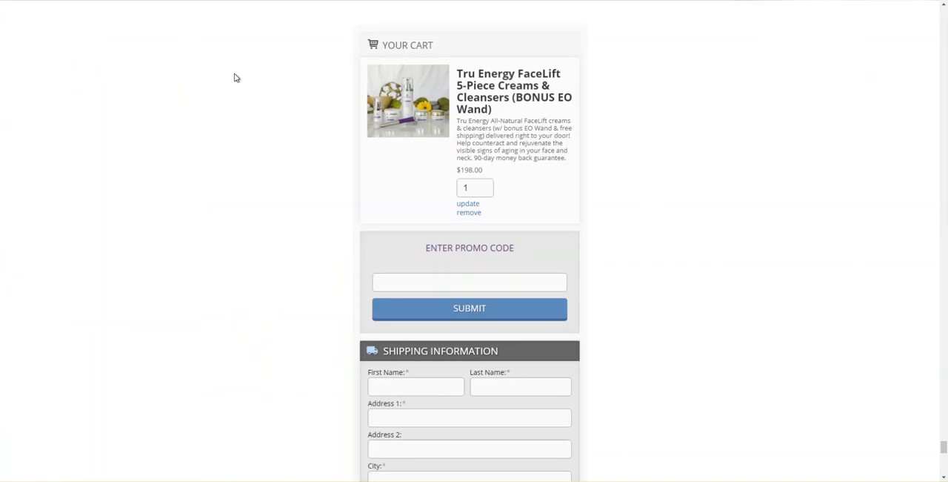
# - Examine the example single page checkout from cart and promo code through shipping, contact, summary and payment sections
pyautogui.scroll(-1, 511, 104)
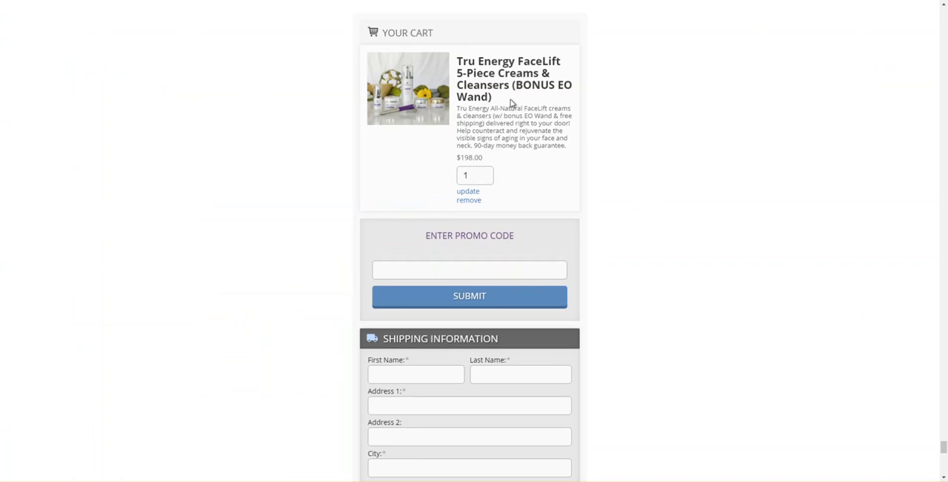
pyautogui.scroll(-5, 511, 104)
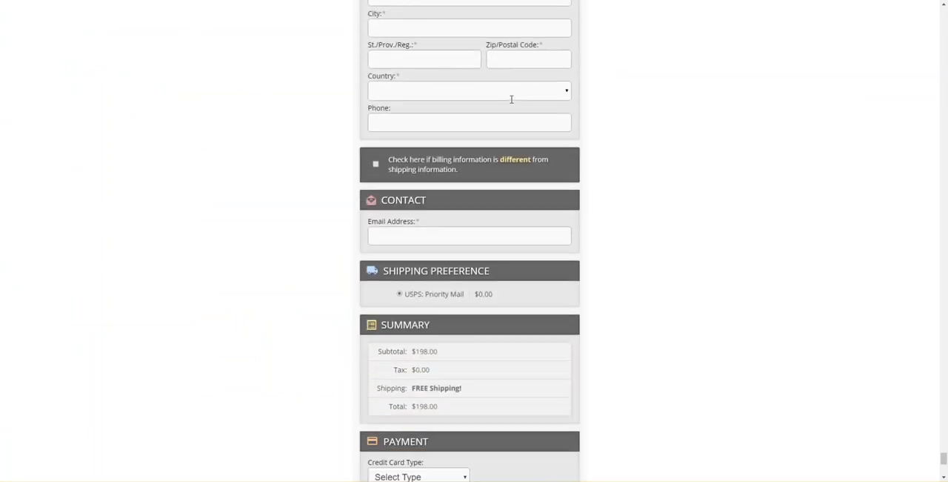
pyautogui.scroll(-2, 511, 98)
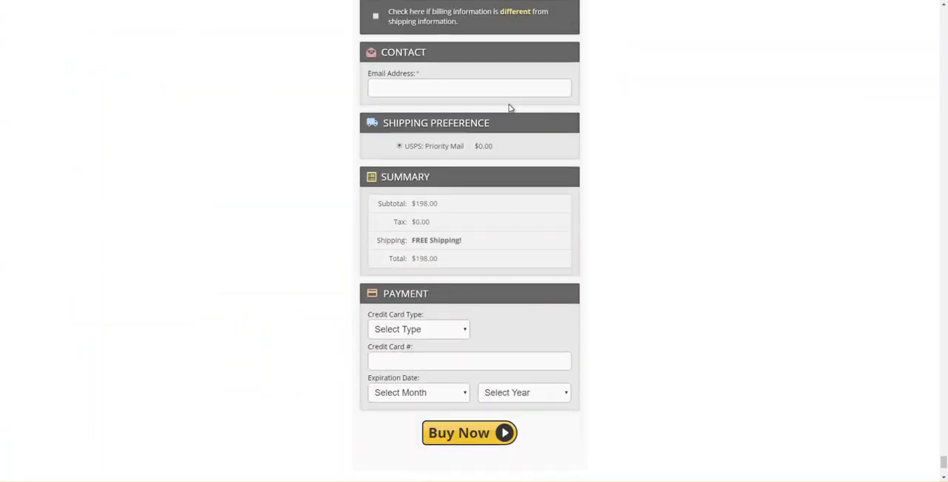
pyautogui.scroll(4, 510, 108)
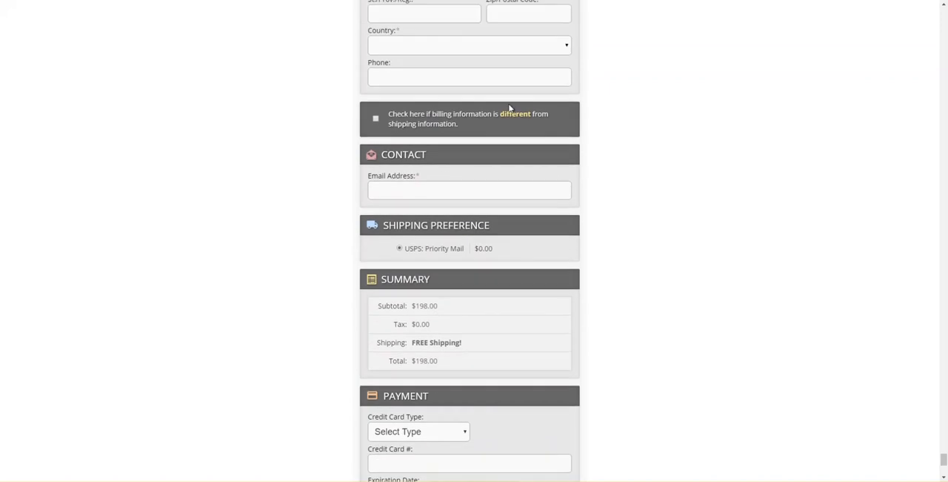
pyautogui.scroll(3, 510, 104)
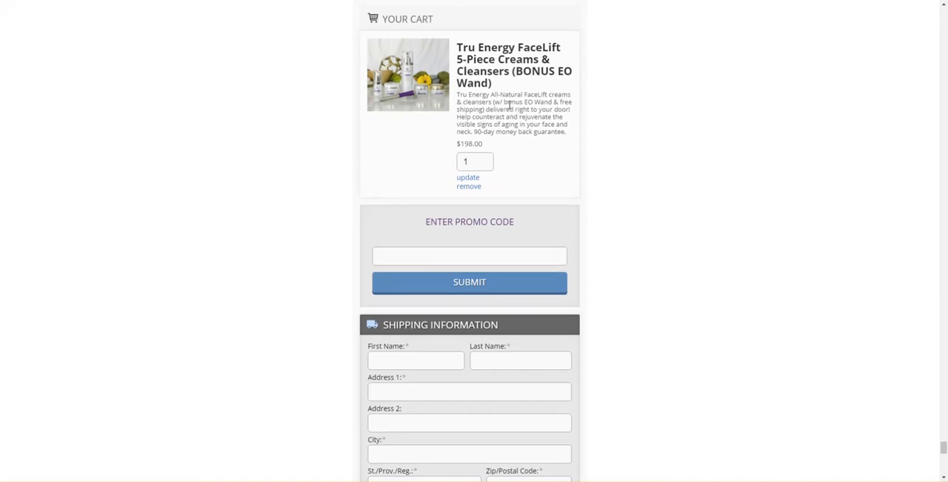
pyautogui.scroll(1, 509, 105)
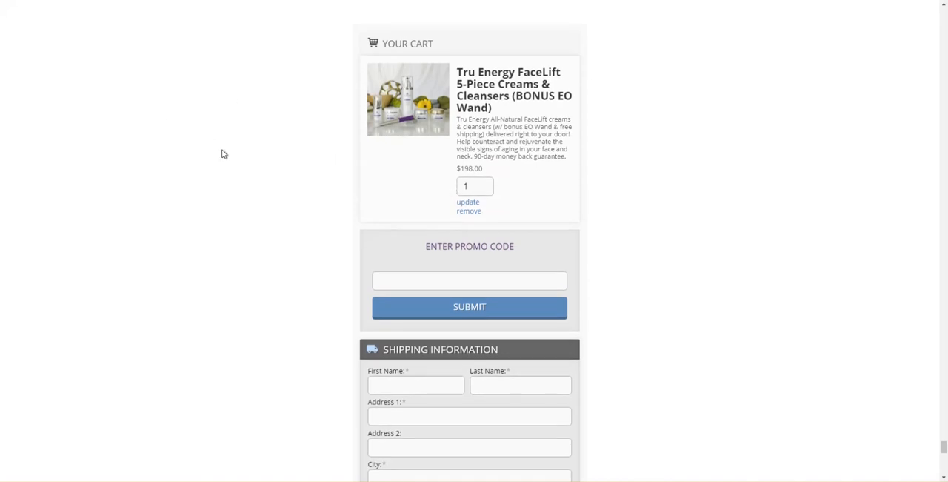
pyautogui.scroll(-3, 294, 194)
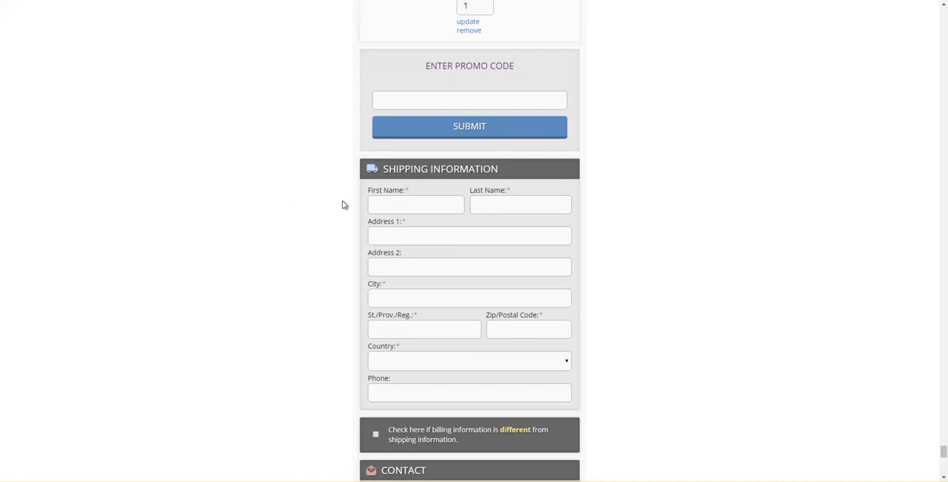
pyautogui.scroll(-1, 333, 205)
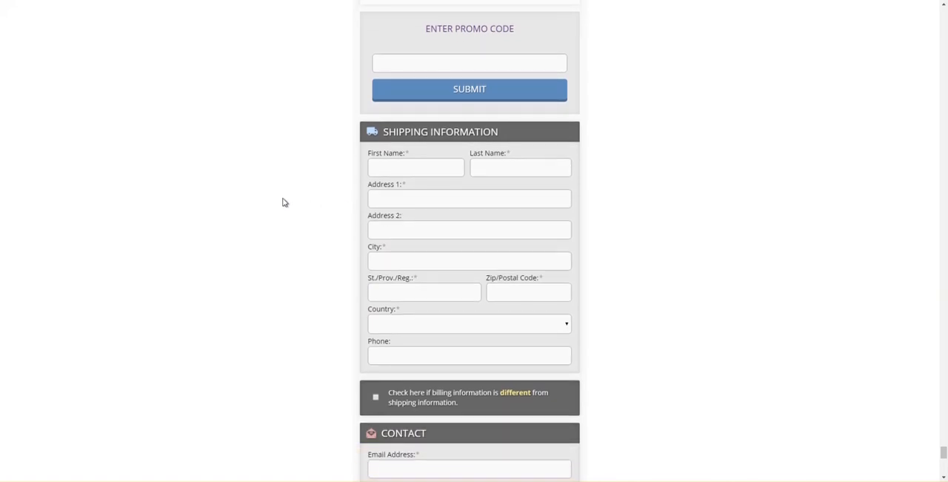
pyautogui.scroll(1, 284, 200)
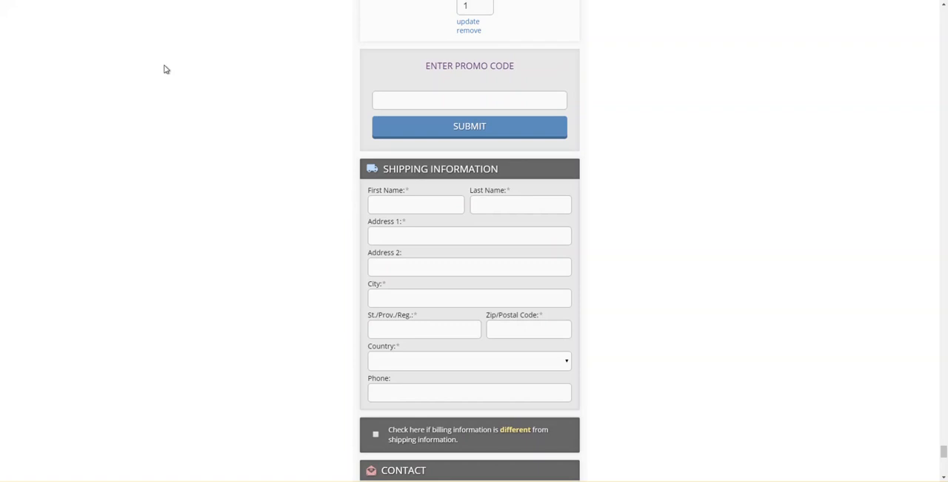
pyautogui.scroll(3, 102, 67)
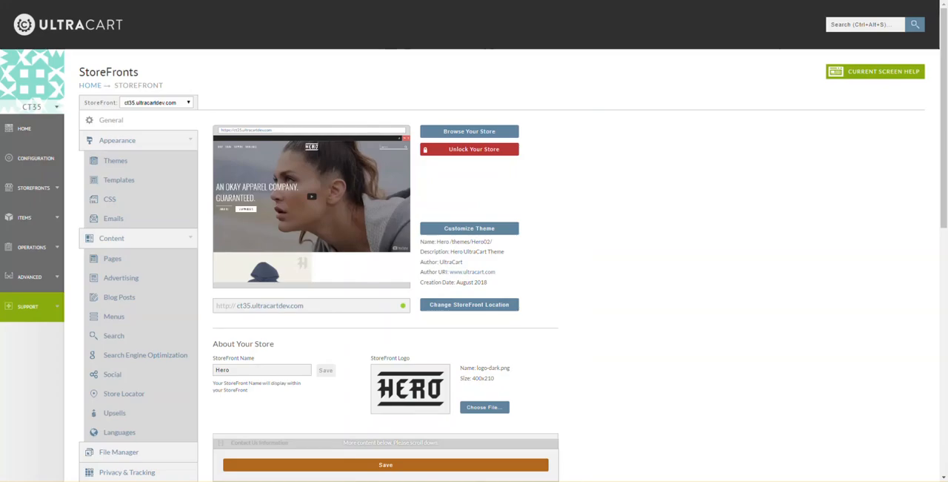
# - Browse the ct35.ultracartdev.com storefront and open the Hooded Sweatshirts category from its product listing
pyautogui.click(480, 132)
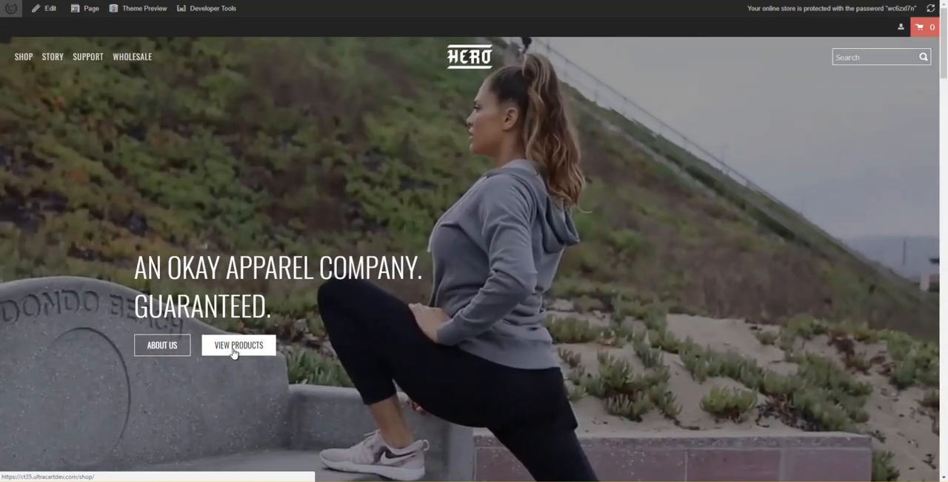
pyautogui.click(237, 345)
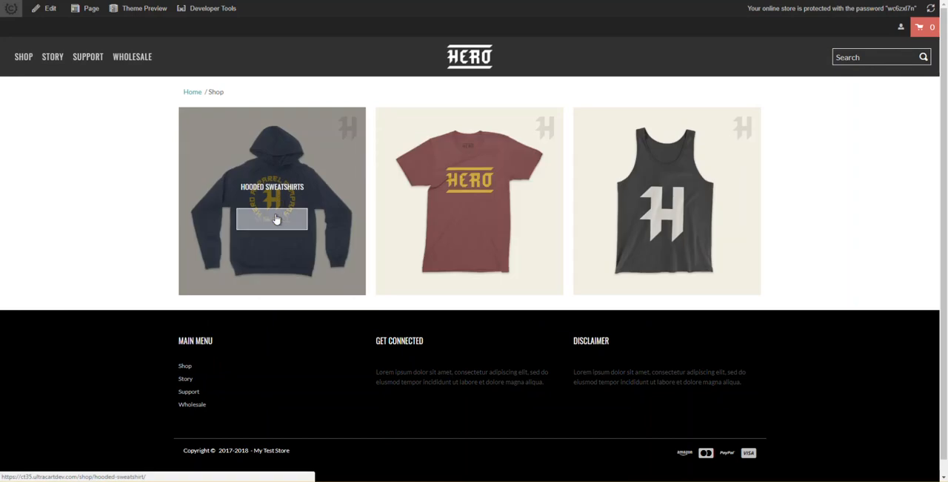
pyautogui.click(280, 221)
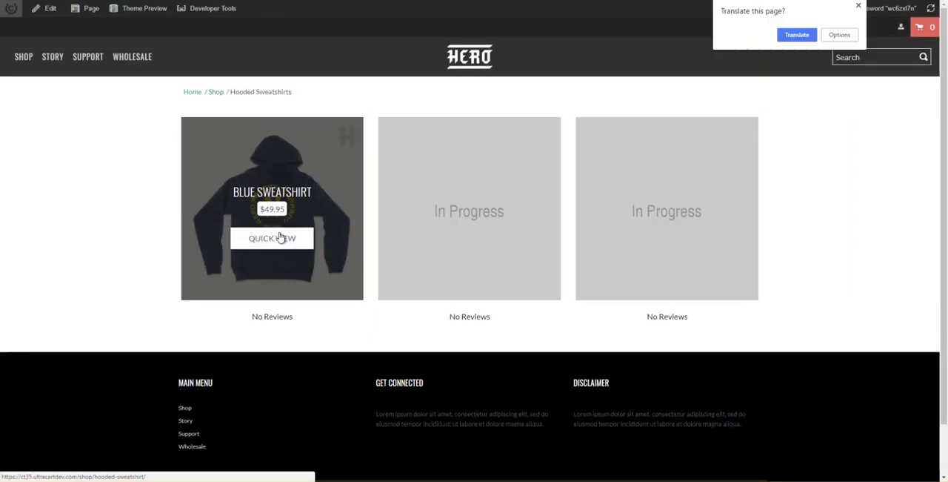
# - Add one Blue Sweatshirt to the cart from its quick view and proceed to checkout
pyautogui.click(859, 6)
pyautogui.click(271, 237)
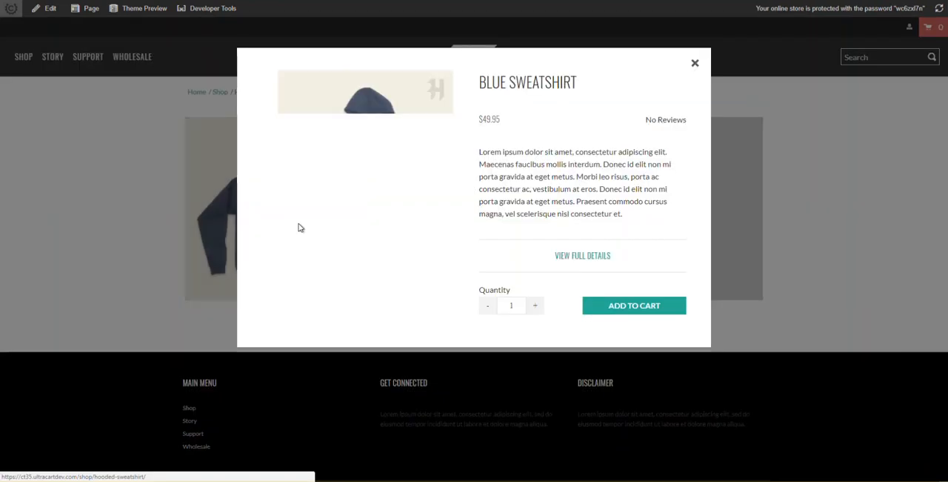
pyautogui.click(639, 307)
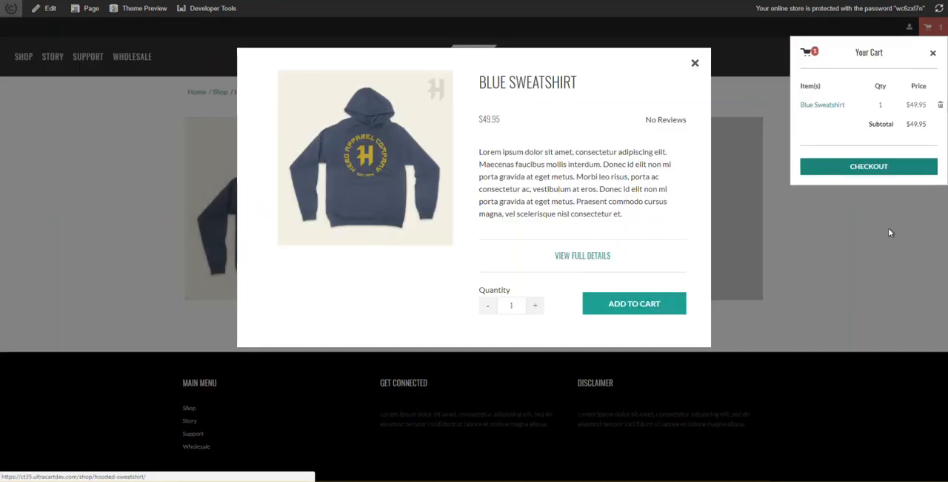
pyautogui.click(912, 172)
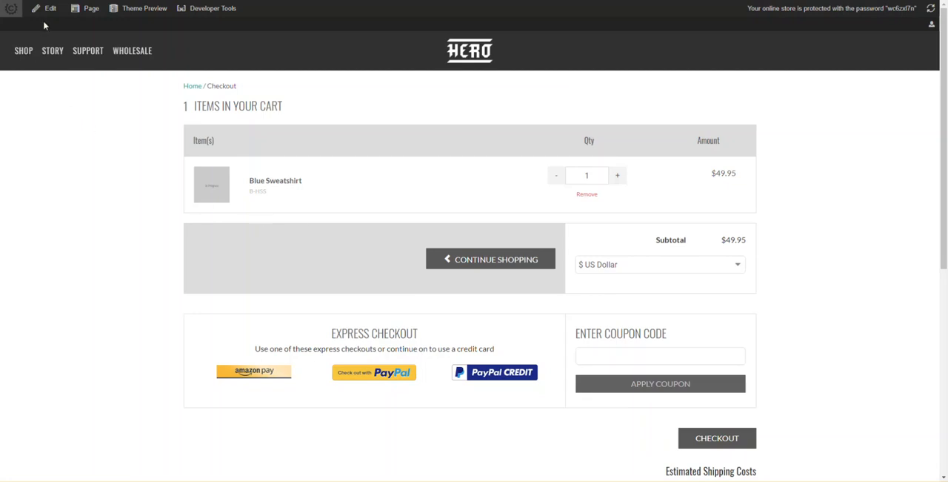
# - Open the multi-page checkout in the visual editor and look over its cart, express checkout and shipping estimate layout
pyautogui.click(48, 11)
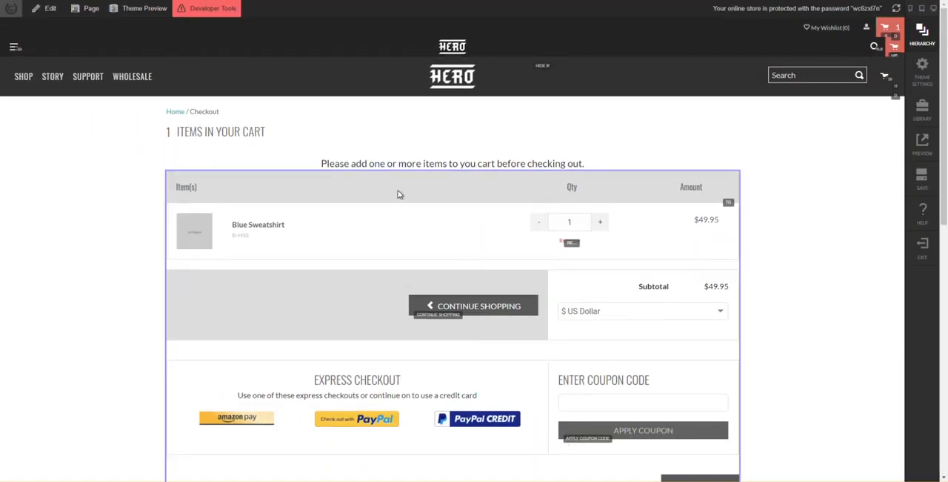
pyautogui.scroll(-4, 412, 200)
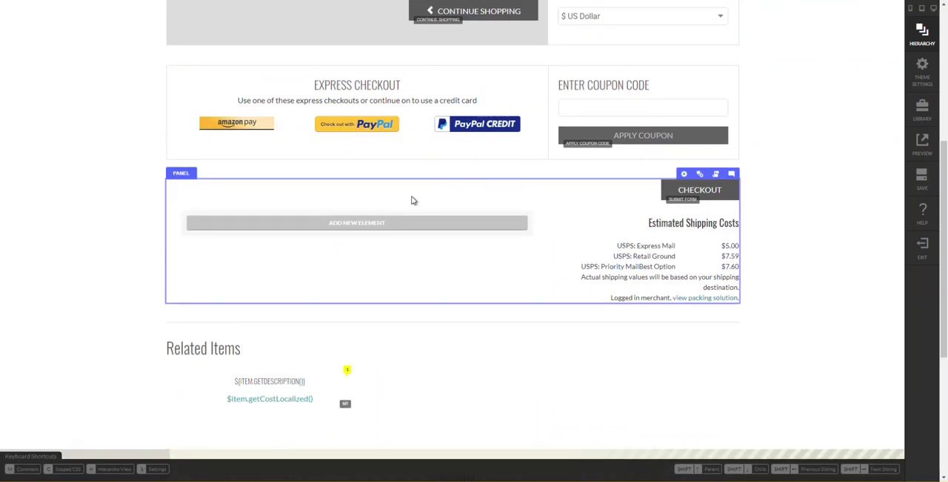
pyautogui.scroll(-1, 413, 200)
pyautogui.scroll(3, 412, 199)
pyautogui.scroll(3, 314, 82)
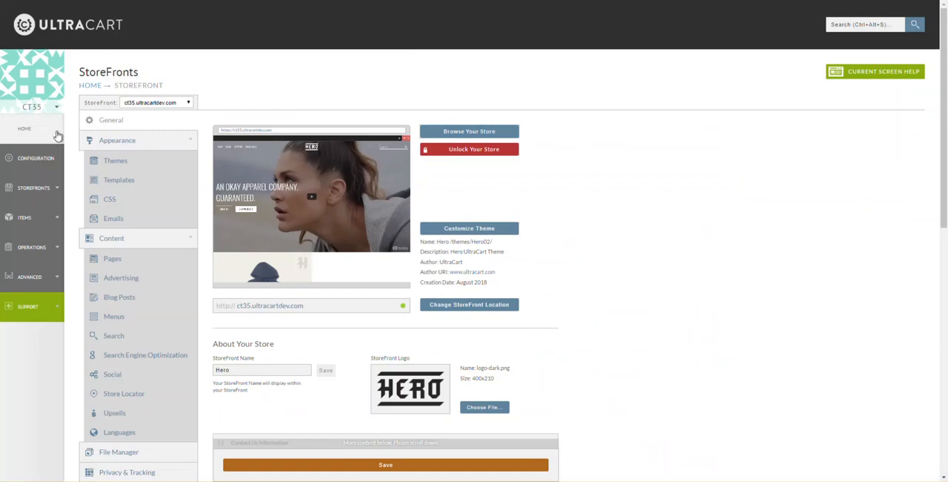
# - Enable Single Page Checkout in the store's checkout configuration and save the setting
pyautogui.click(34, 155)
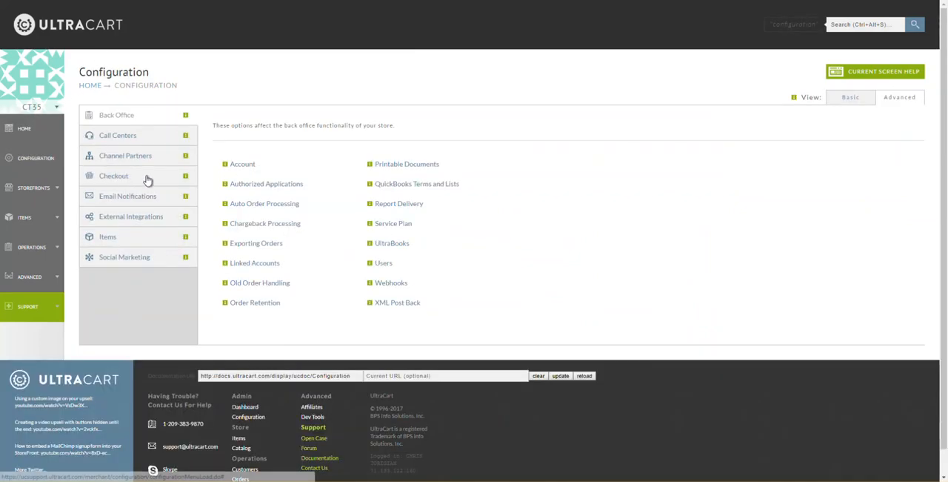
pyautogui.click(133, 178)
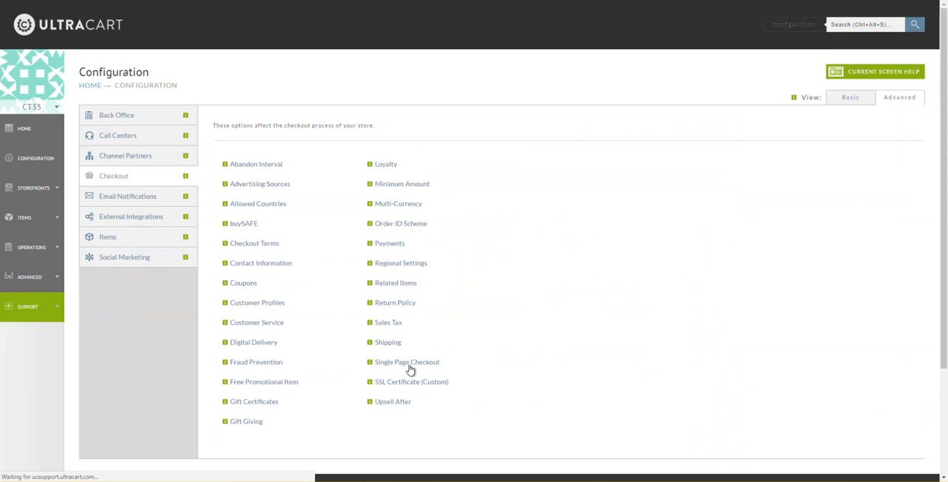
pyautogui.click(407, 362)
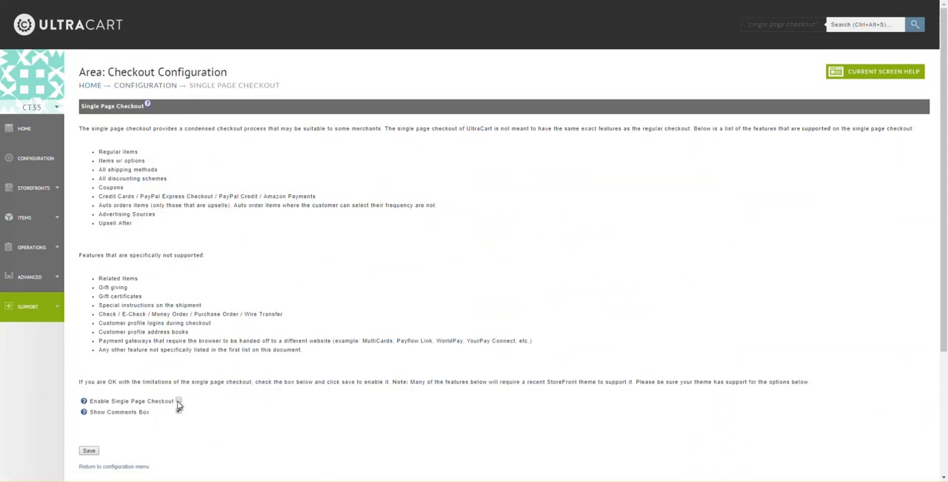
pyautogui.click(89, 450)
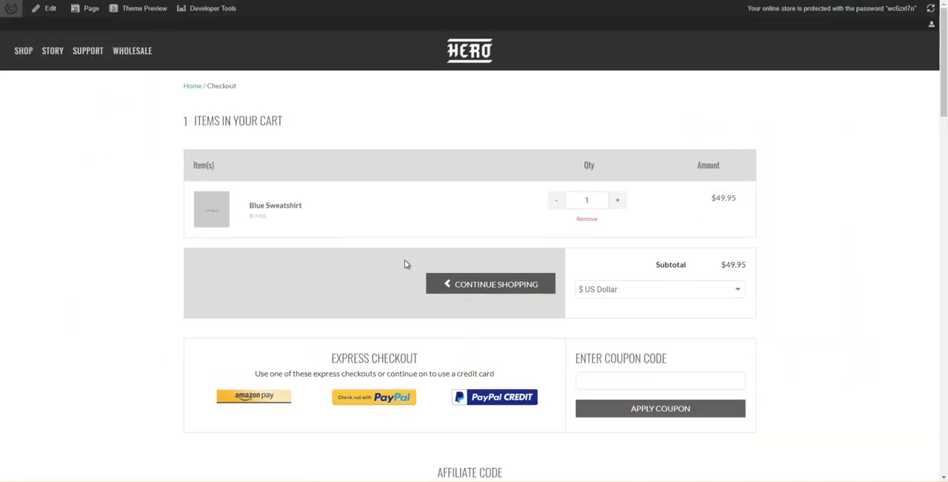
# - Open the storefront's single page checkout in the visual editor and show its element hierarchy
pyautogui.scroll(-3, 586, 315)
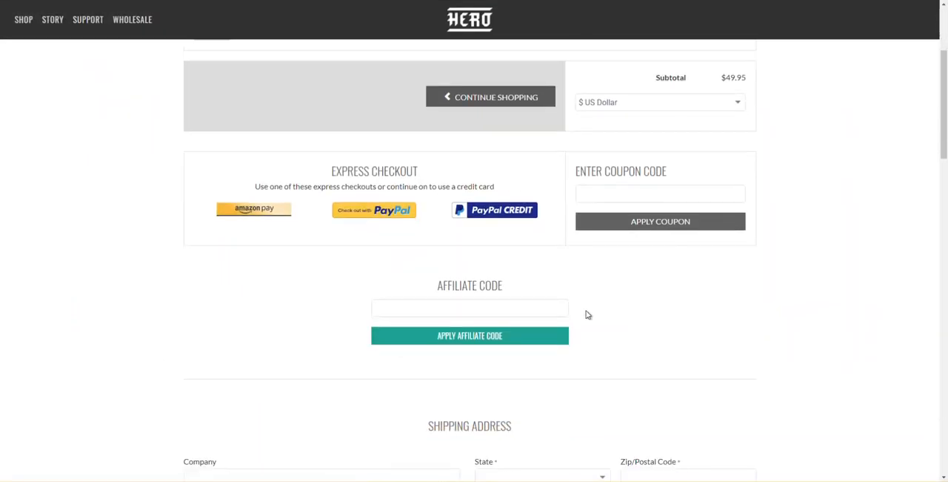
pyautogui.scroll(-3, 586, 314)
pyautogui.scroll(6, 413, 262)
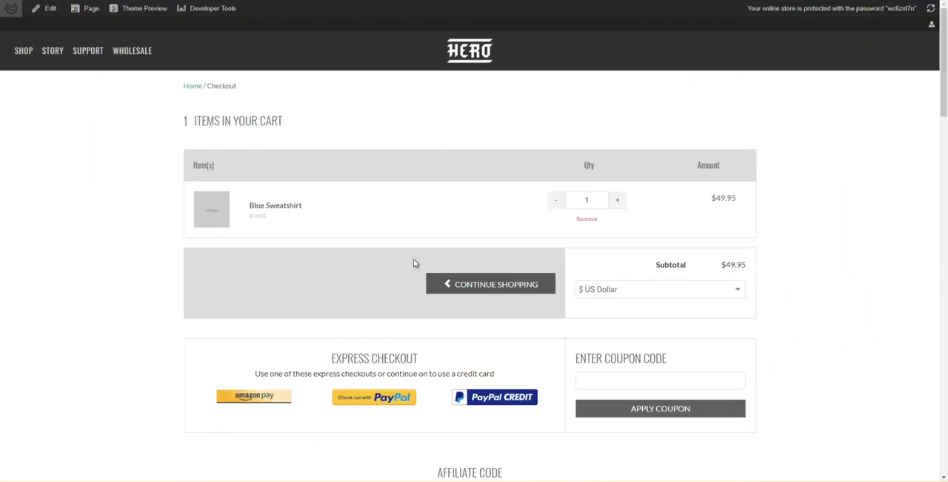
pyautogui.click(47, 10)
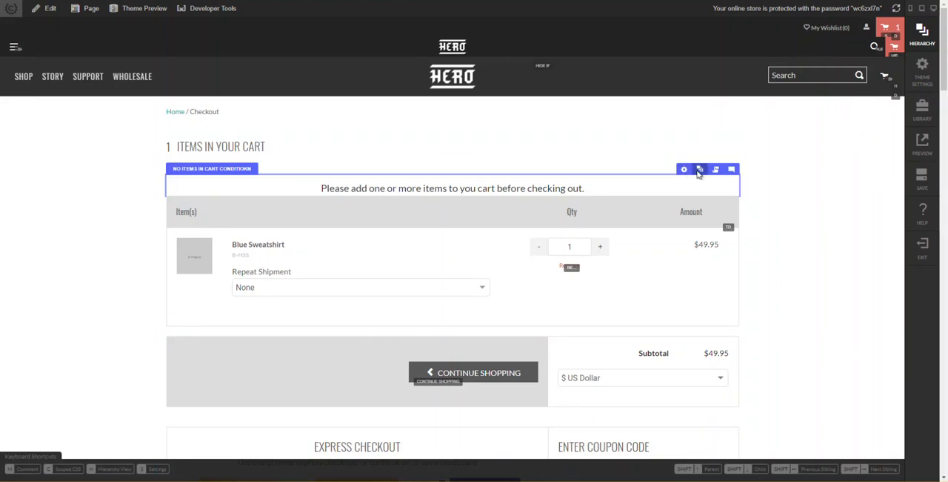
pyautogui.click(699, 170)
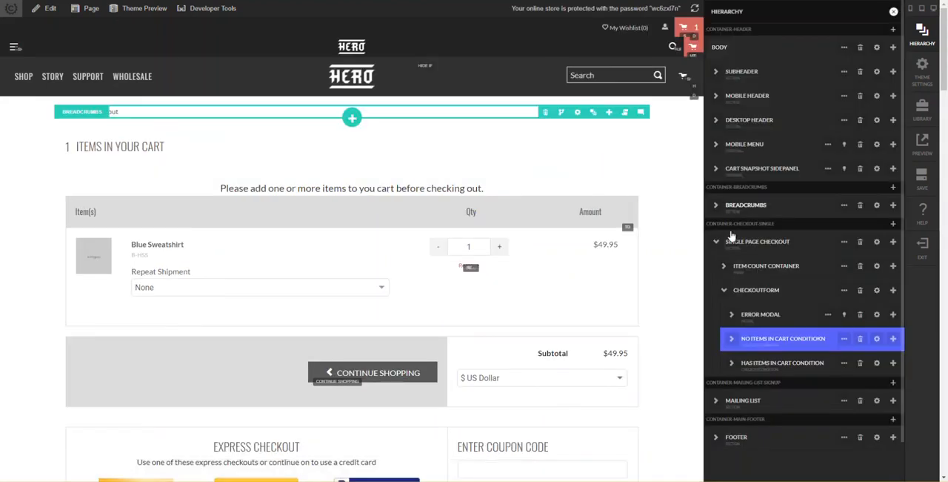
# - Add a single-column row as a child of the checkoutform element and set the row's width to small
pyautogui.click(728, 291)
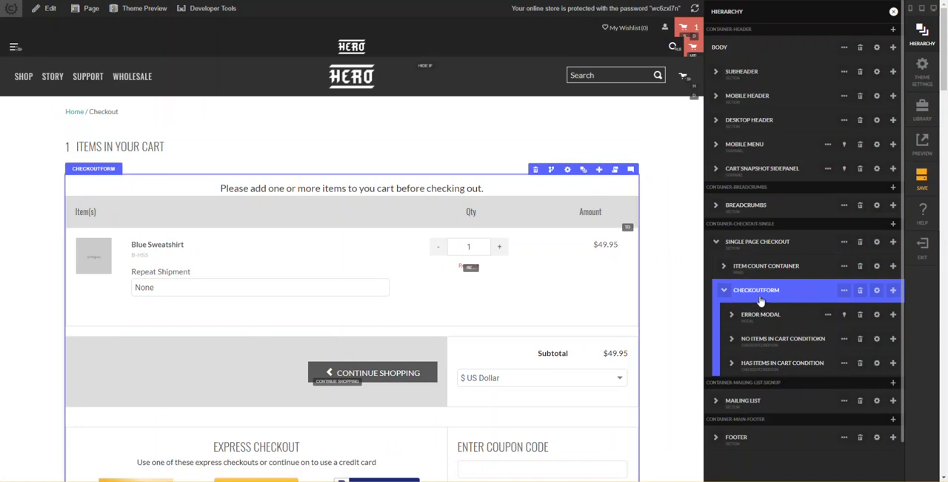
pyautogui.click(894, 291)
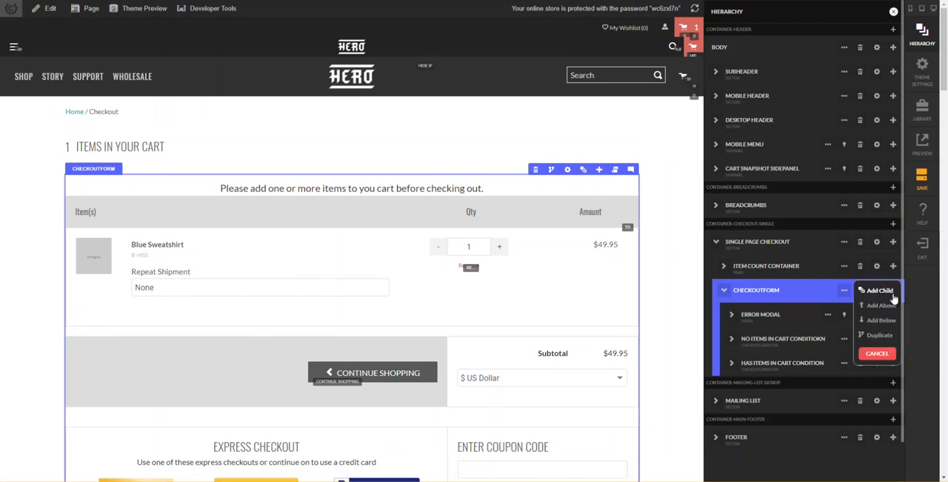
pyautogui.click(882, 291)
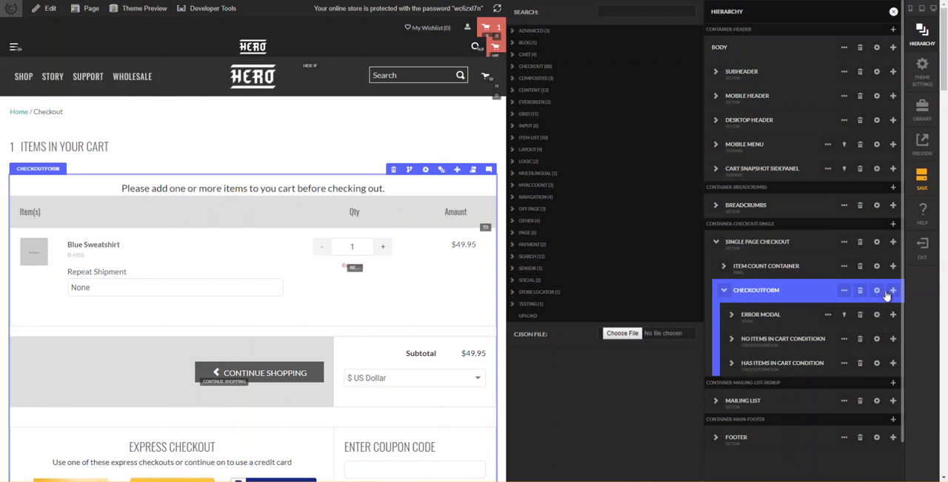
pyautogui.write('row')
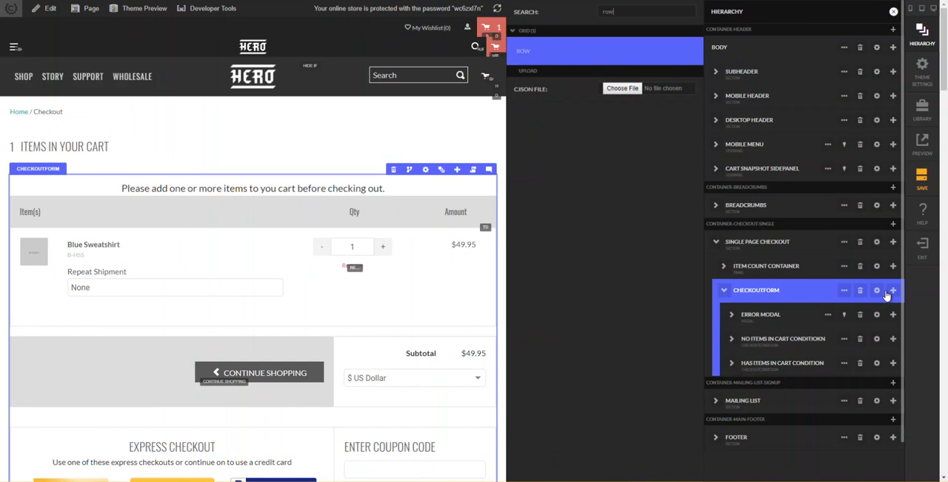
pyautogui.press('Return')
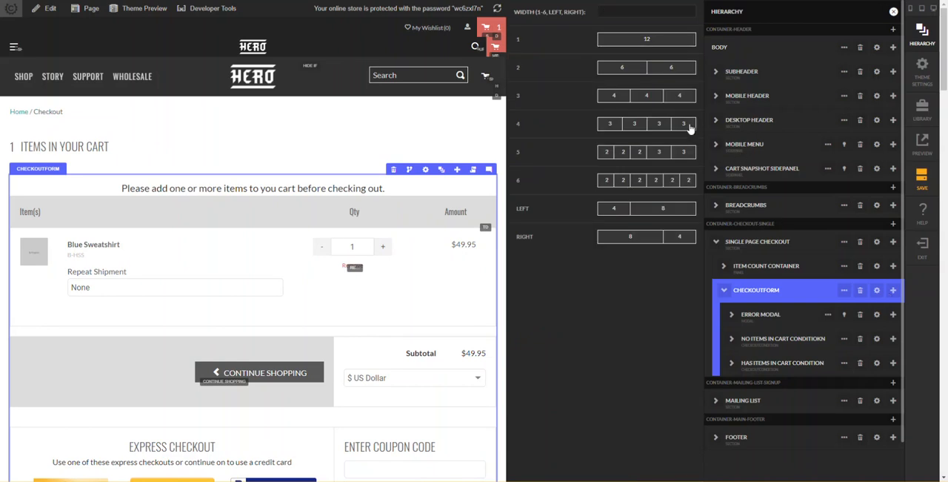
pyautogui.click(649, 45)
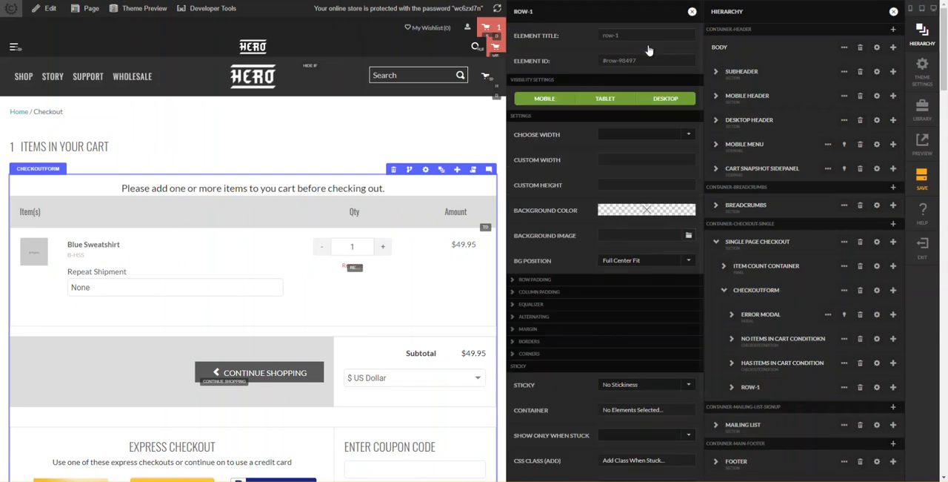
pyautogui.click(638, 136)
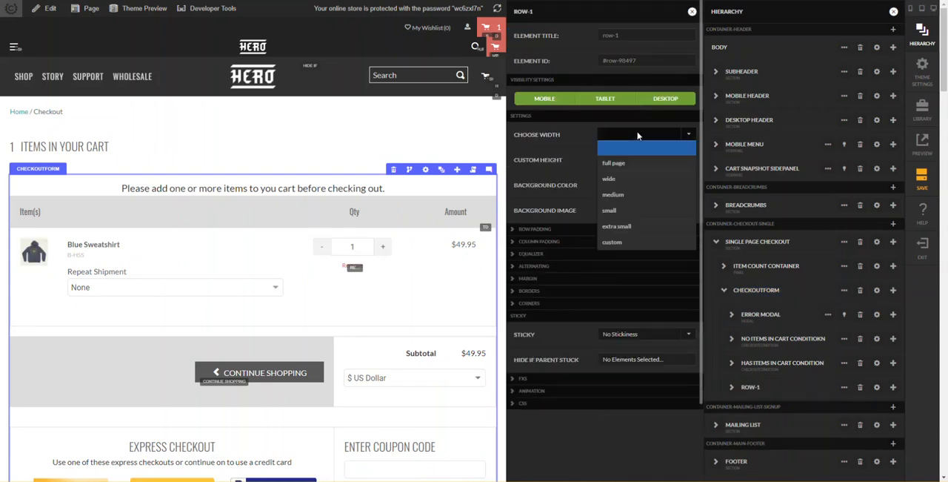
pyautogui.click(627, 211)
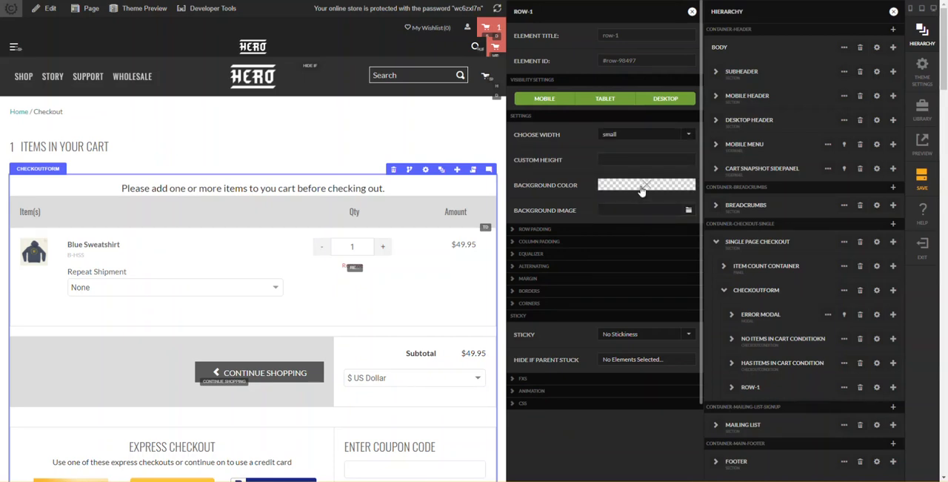
# - Give the new row a red background, rgb(255, 0, 0), and close its settings
pyautogui.click(642, 190)
pyautogui.click(594, 36)
pyautogui.click(617, 143)
pyautogui.press('Return')
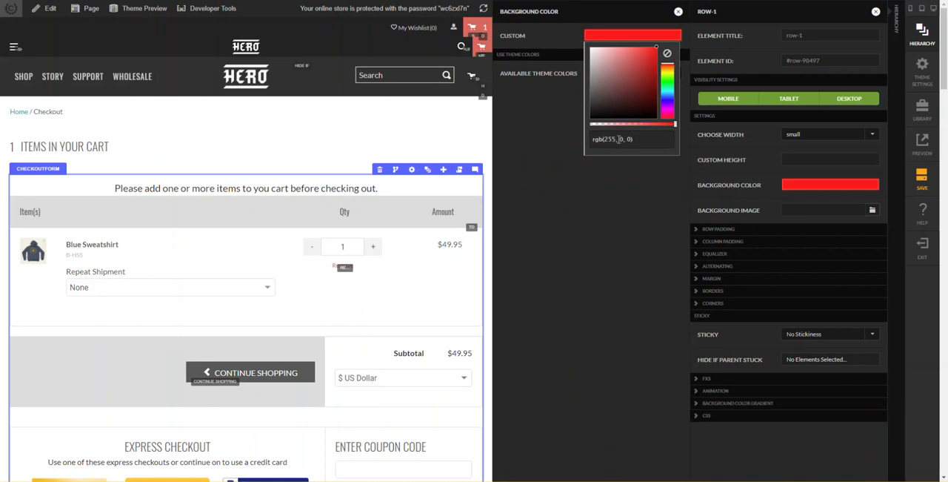
pyautogui.click(679, 13)
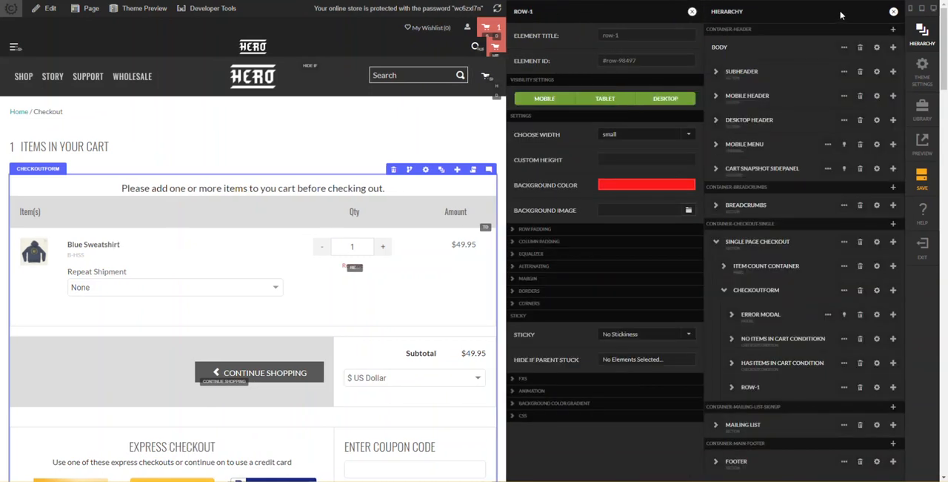
pyautogui.click(692, 12)
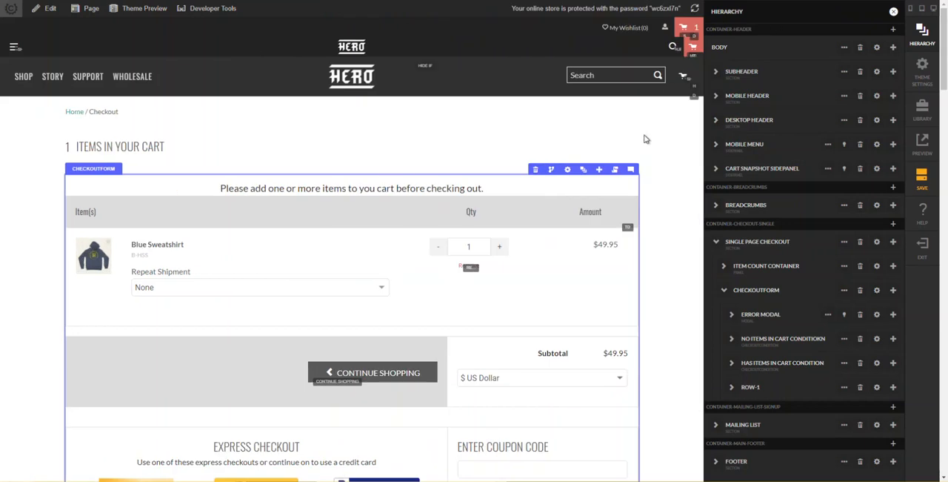
# - Look through the checkout page and the element hierarchy to locate the new red row
pyautogui.click(644, 135)
pyautogui.scroll(-3, 658, 191)
pyautogui.scroll(3, 661, 250)
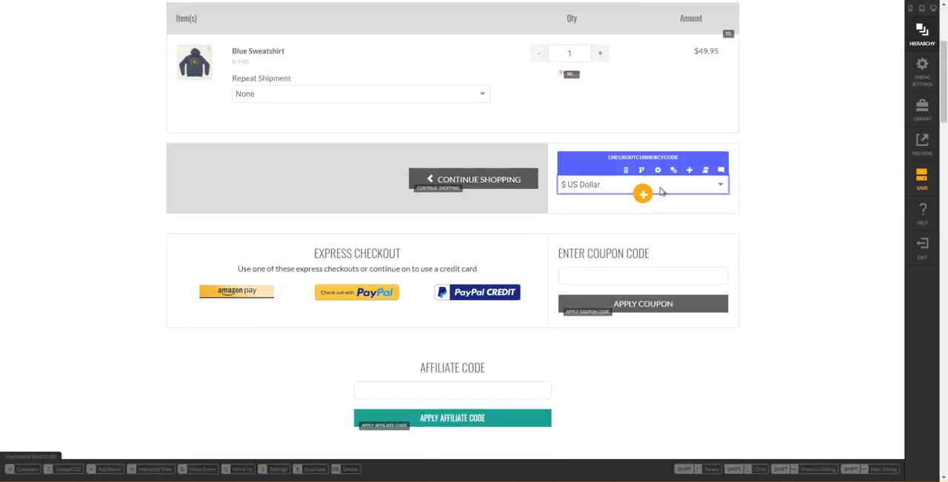
pyautogui.scroll(-12, 614, 180)
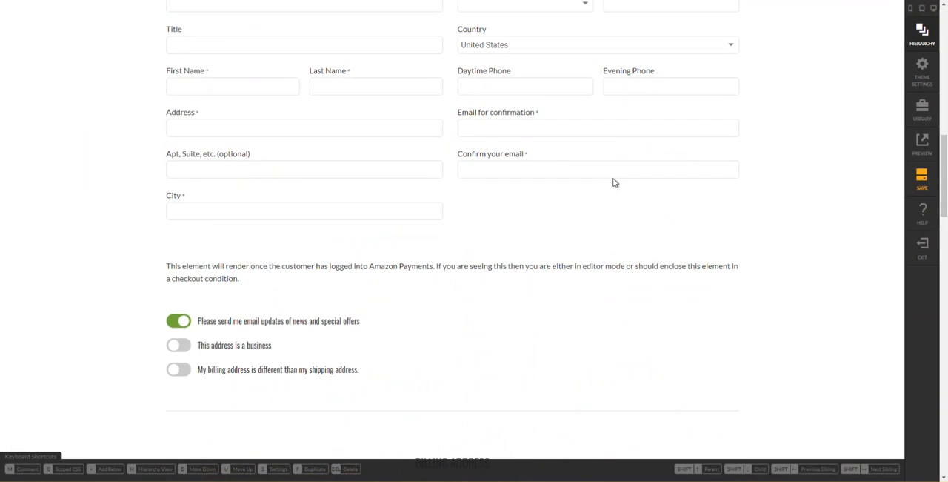
pyautogui.scroll(2, 614, 181)
pyautogui.click(615, 180)
pyautogui.scroll(10, 614, 178)
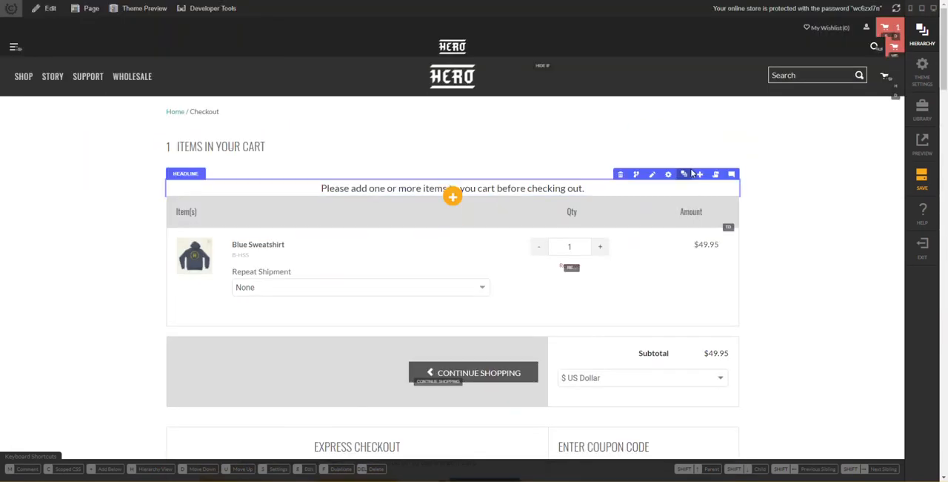
pyautogui.click(684, 174)
pyautogui.click(775, 265)
pyautogui.click(766, 297)
pyautogui.click(760, 367)
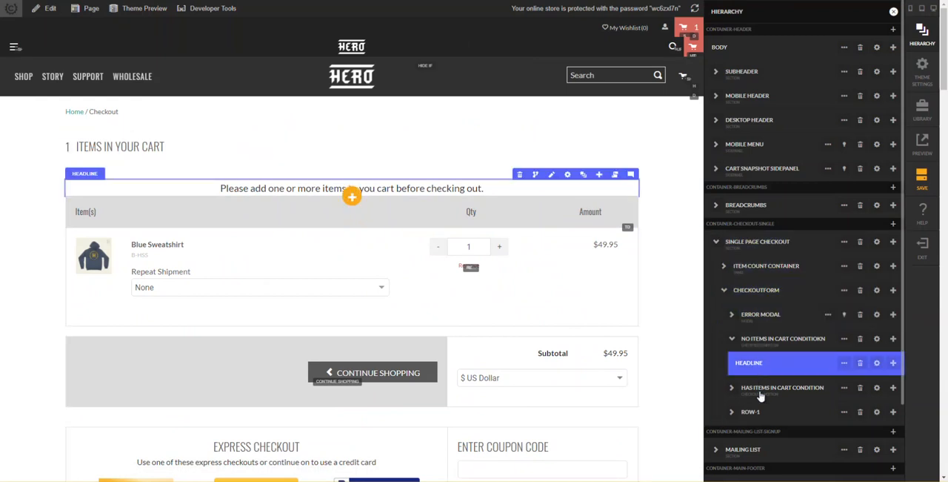
pyautogui.click(760, 414)
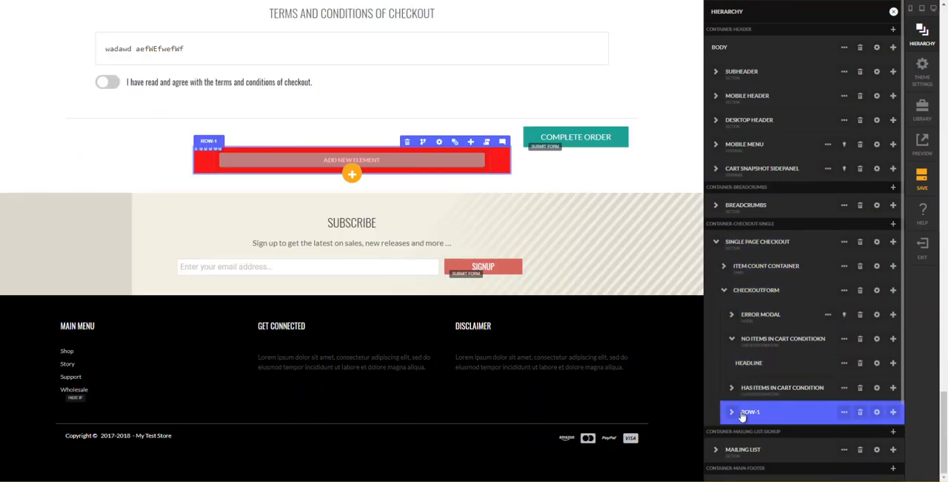
# - Move the new row above the error modal as the first child of checkoutform, and hide the hierarchy
pyautogui.click(747, 364)
pyautogui.click(733, 344)
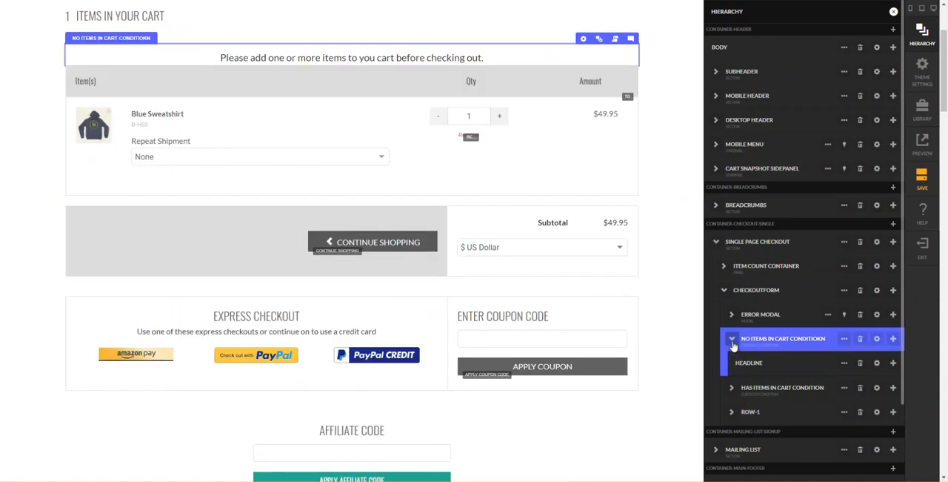
pyautogui.click(736, 413)
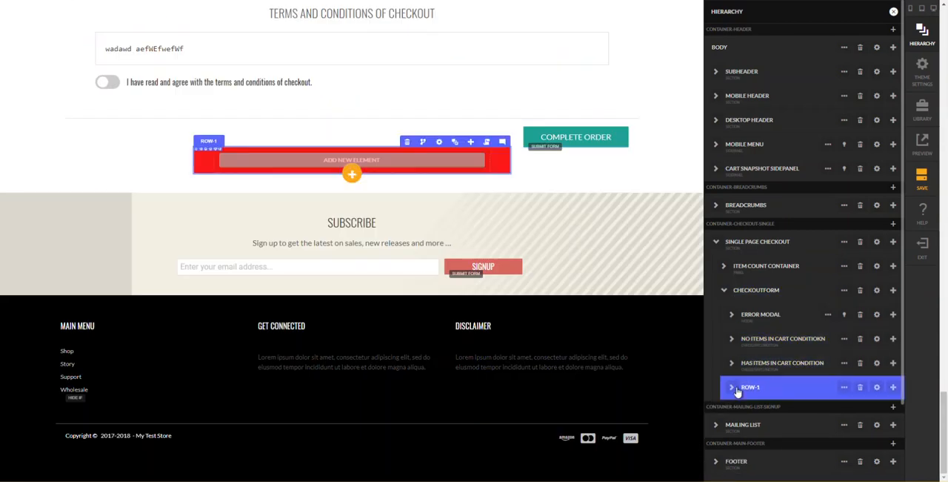
pyautogui.moveTo(737, 392); pyautogui.dragTo(773, 307)
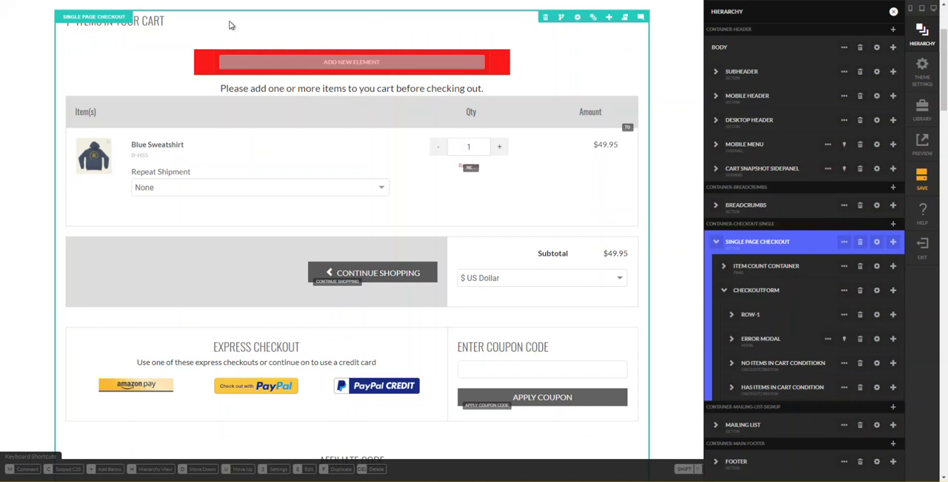
pyautogui.press('h')
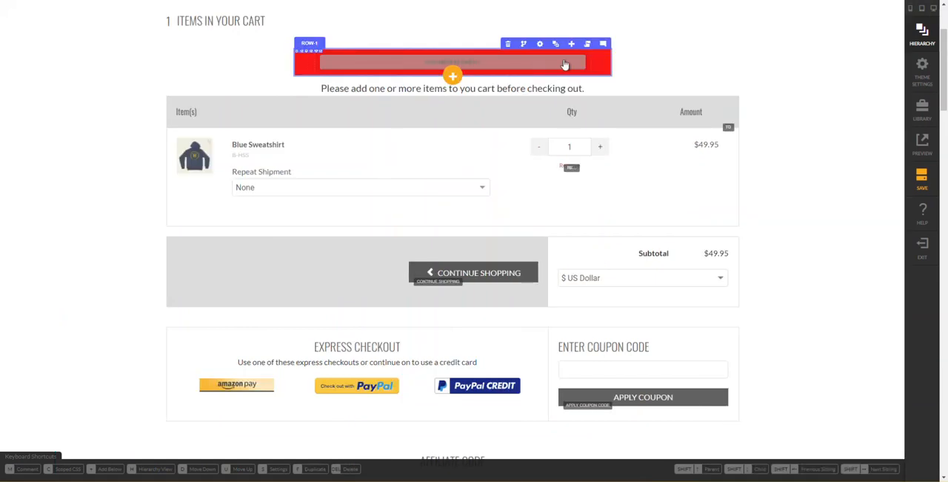
# - Set the red row's width to extra small
pyautogui.click(539, 44)
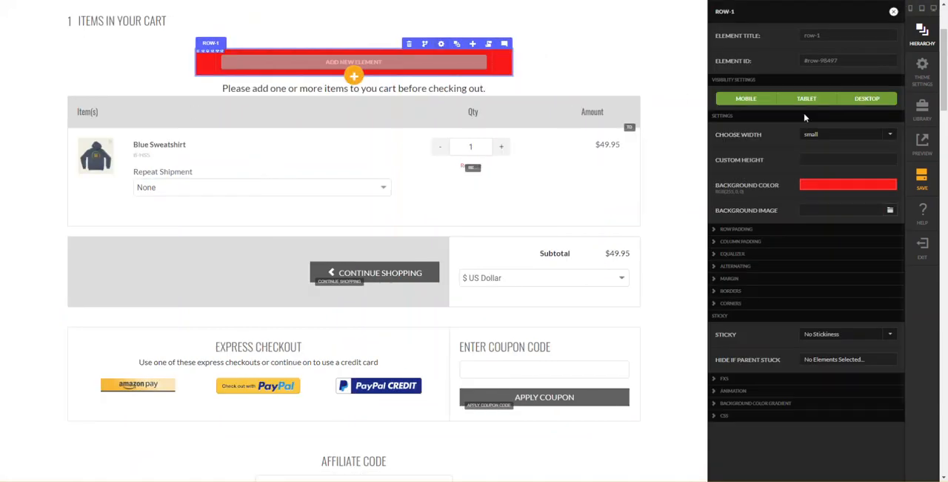
pyautogui.click(838, 135)
pyautogui.click(838, 226)
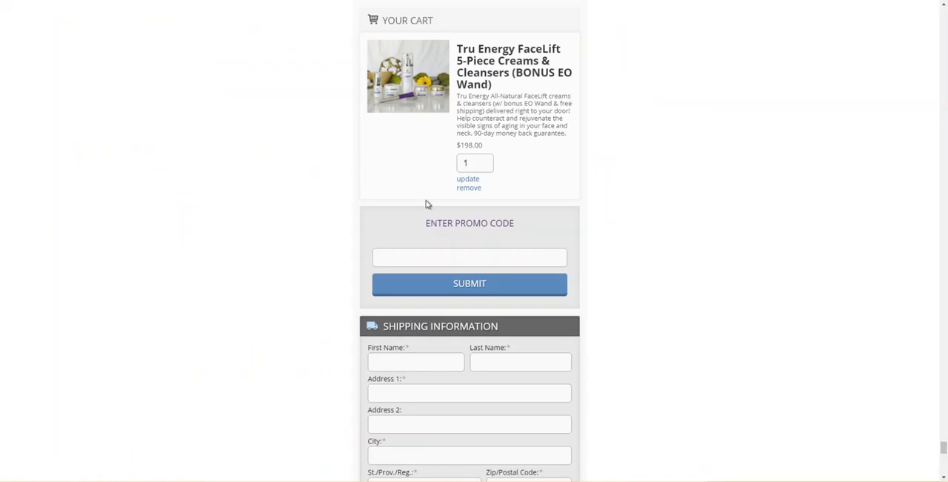
# - Inspect the cart item box on the reference checkout page in the browser's developer tools and check its computed dimensions
pyautogui.rightClick(428, 204)
pyautogui.click(449, 314)
pyautogui.click(9, 345)
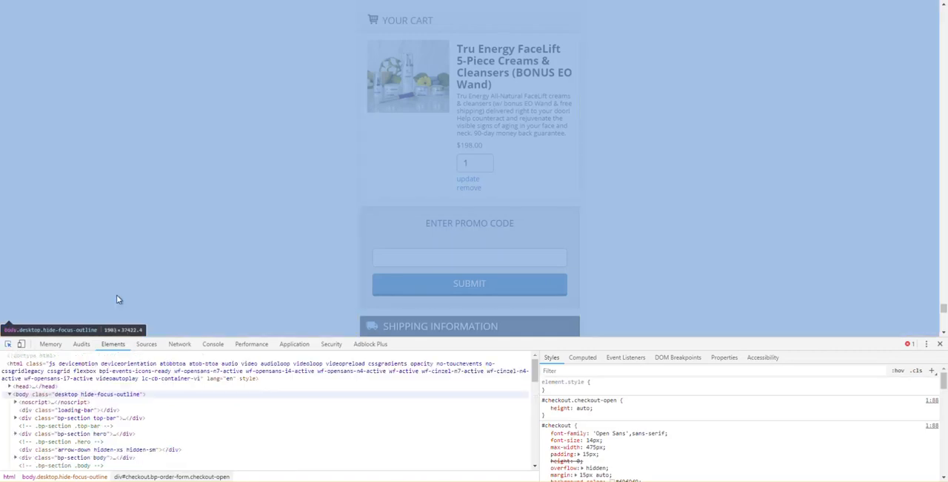
pyautogui.click(388, 198)
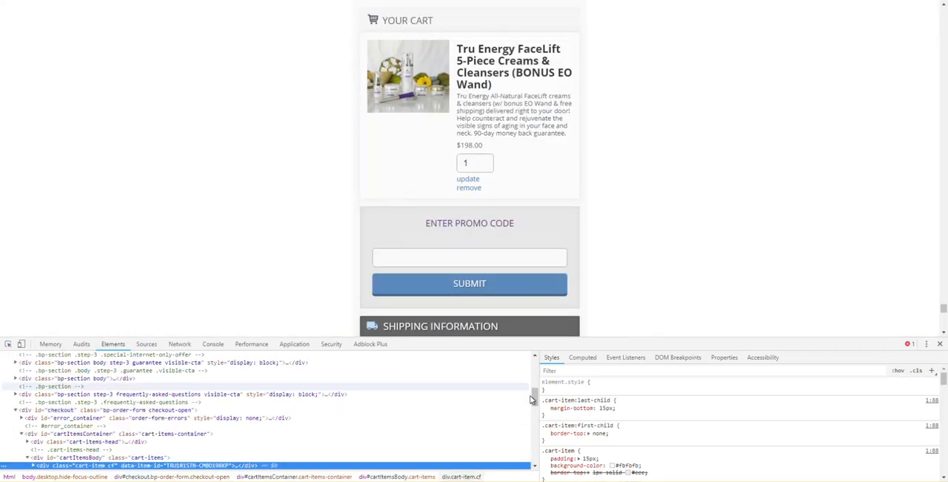
pyautogui.click(584, 358)
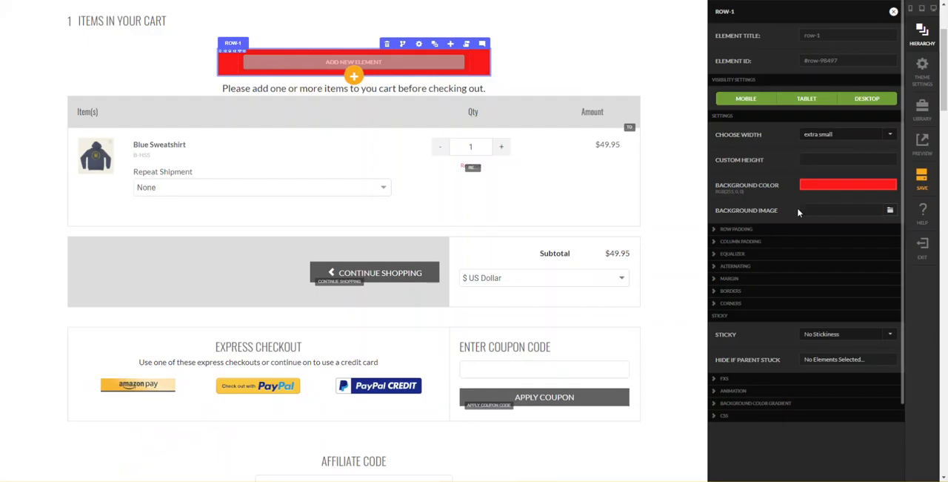
# - Change the red row to a custom width of 445px
pyautogui.click(806, 137)
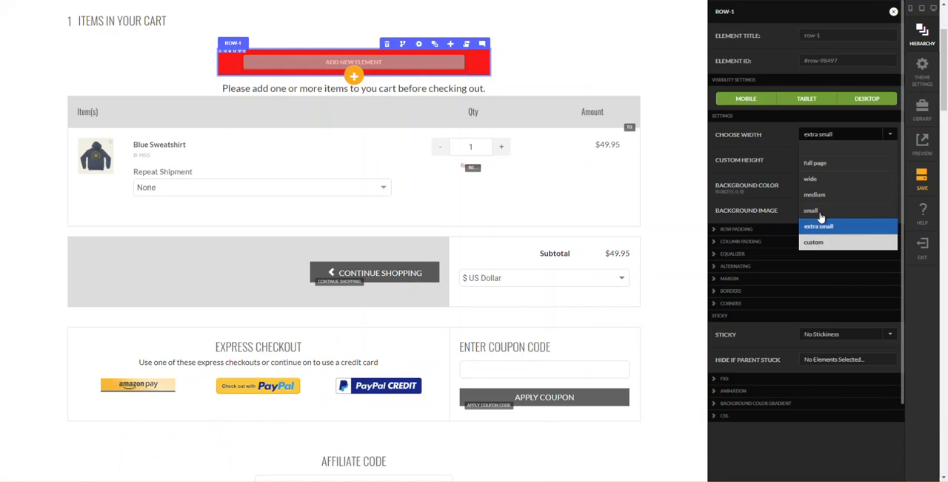
pyautogui.click(814, 242)
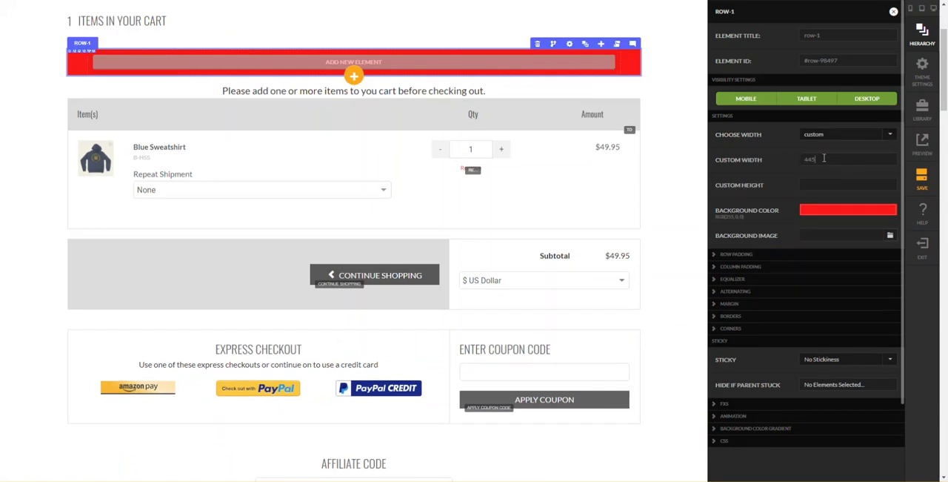
pyautogui.press('Tab')
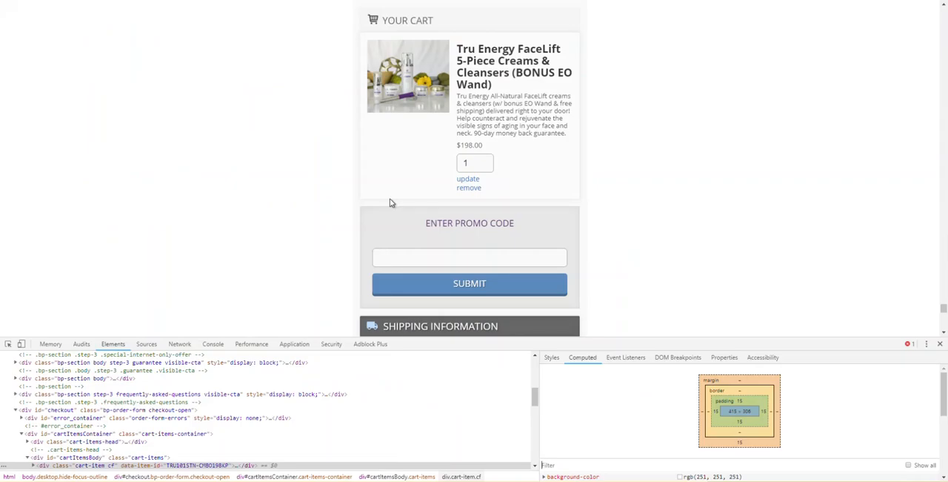
# - Set the red row's bottom margin to 10 px for mobile and up
pyautogui.scroll(-2, 277, 274)
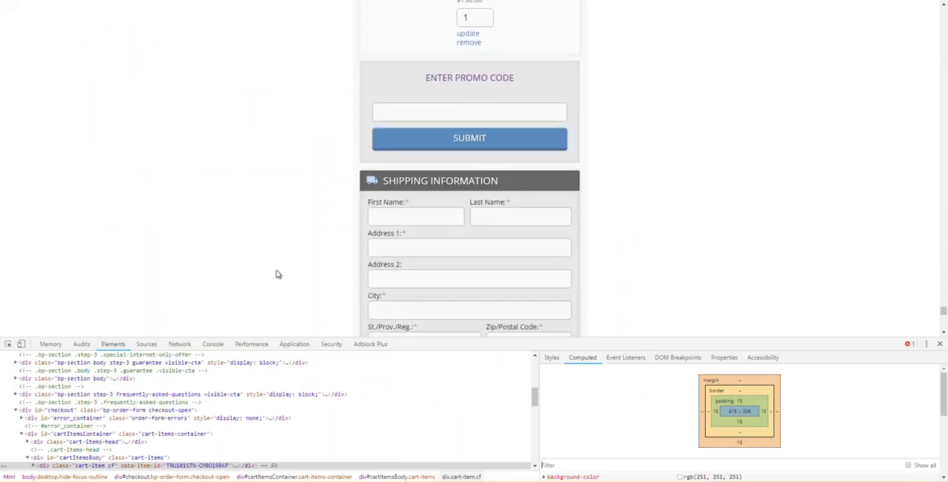
pyautogui.scroll(-3, 222, 274)
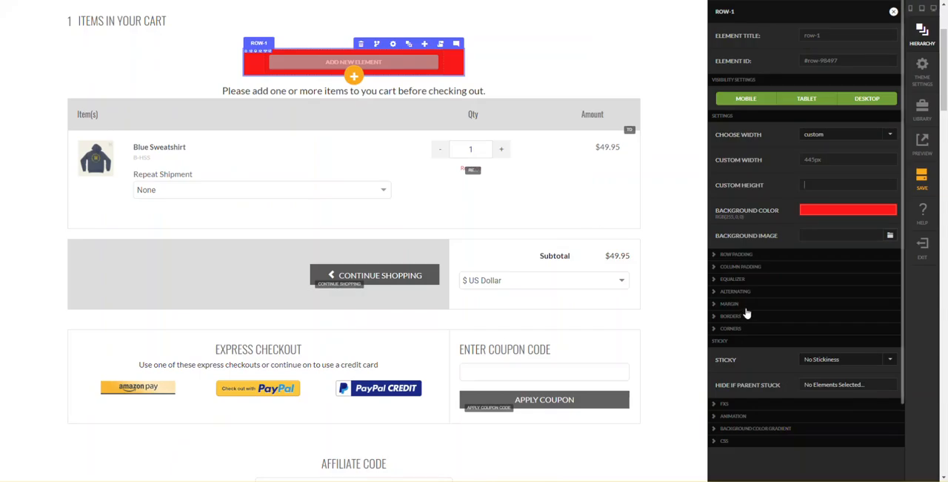
pyautogui.click(746, 305)
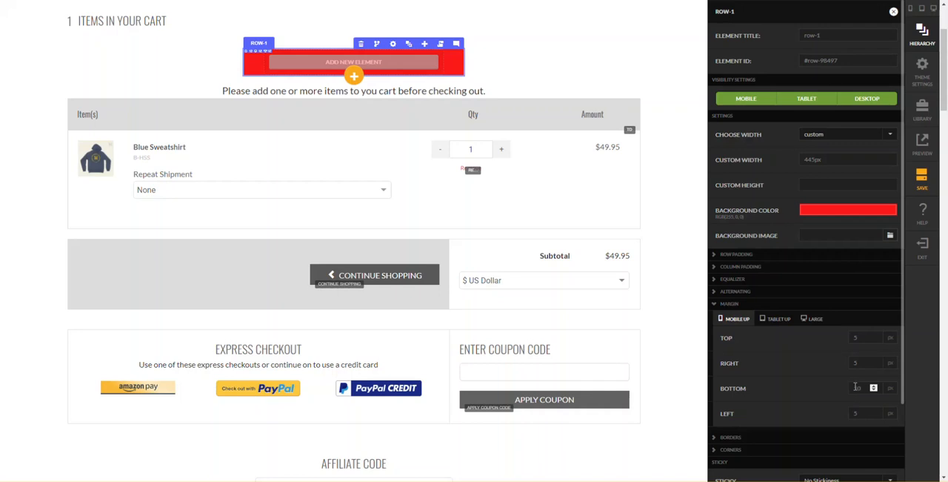
pyautogui.press('Tab')
pyautogui.click(570, 91)
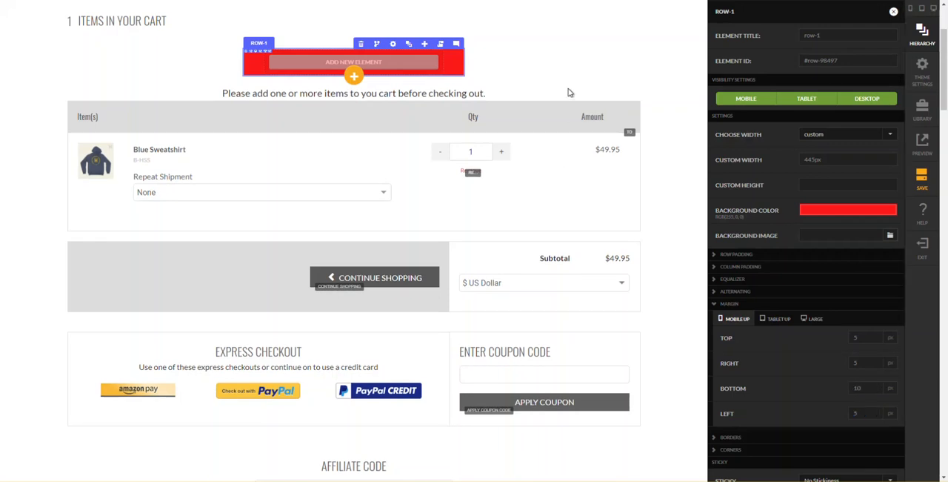
pyautogui.click(570, 92)
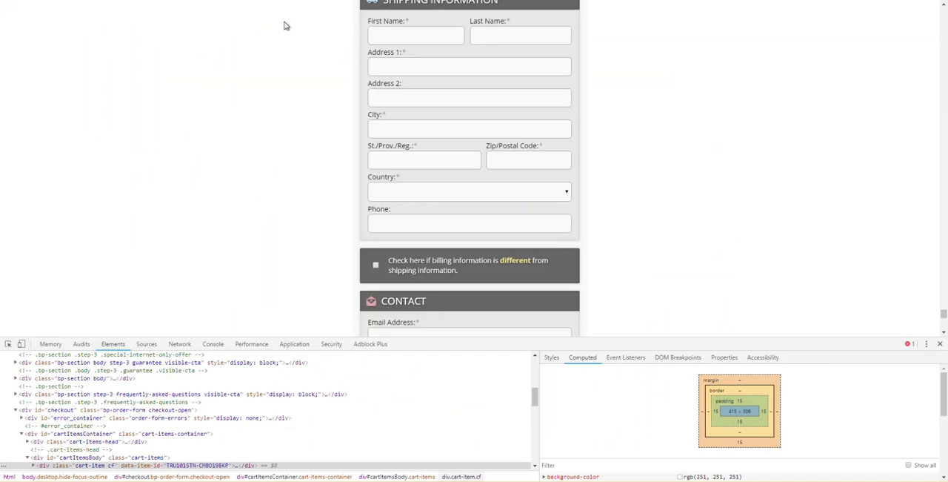
# - Rename the red row to "CHECKOUT SECTION ROW" in the element hierarchy
pyautogui.scroll(1, 438, 239)
pyautogui.scroll(-3, 438, 239)
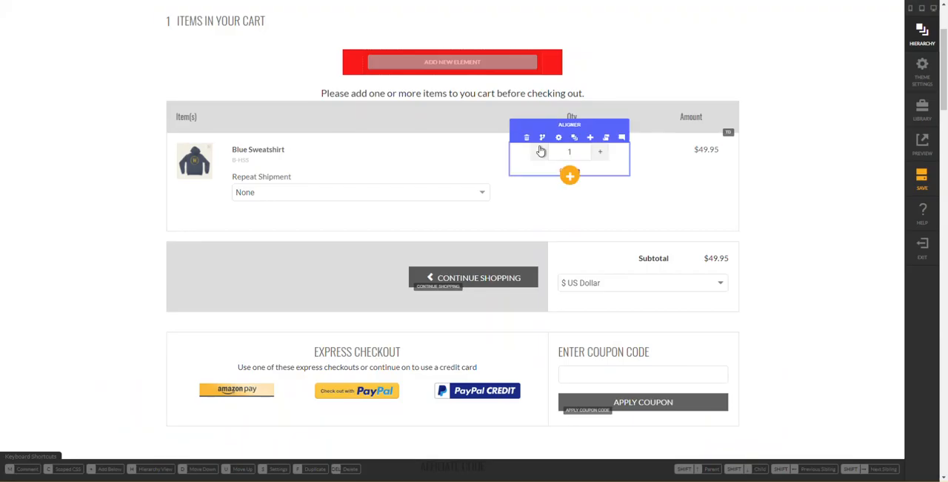
pyautogui.moveTo(484, 65)
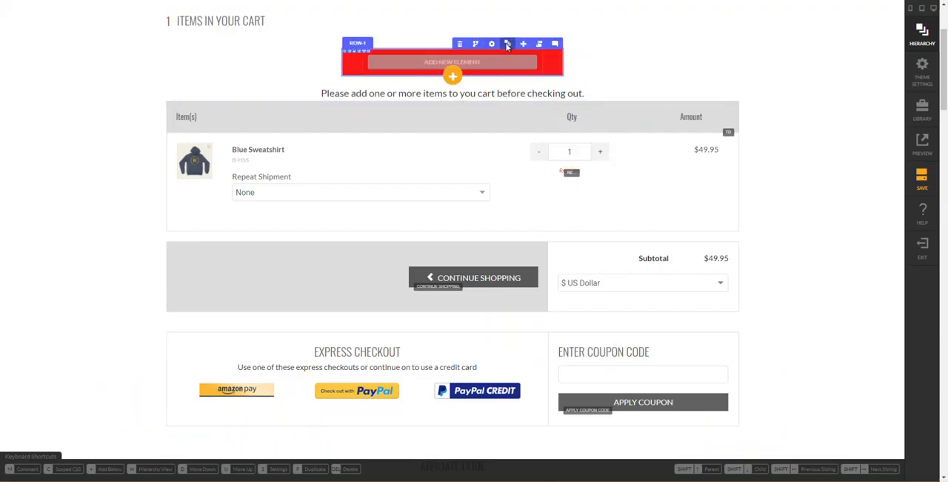
pyautogui.click(507, 44)
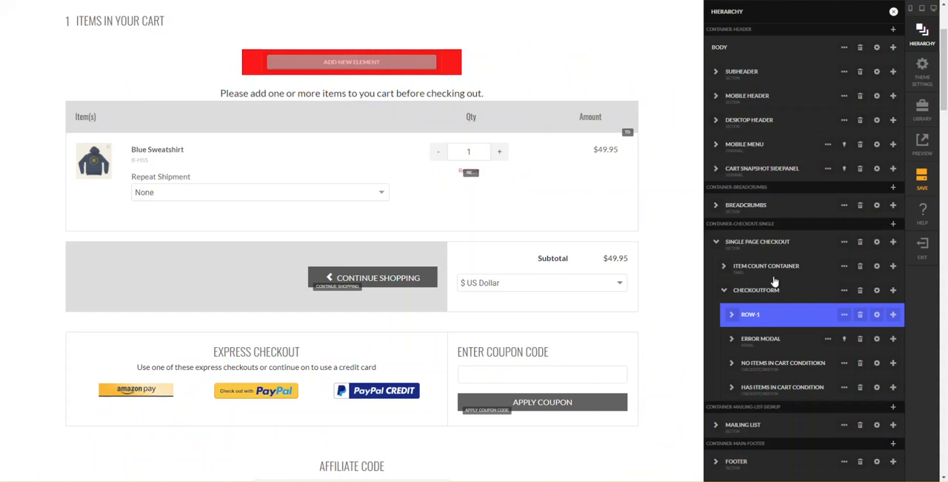
pyautogui.doubleClick(753, 316)
pyautogui.hotkey('ctrl', 'a')
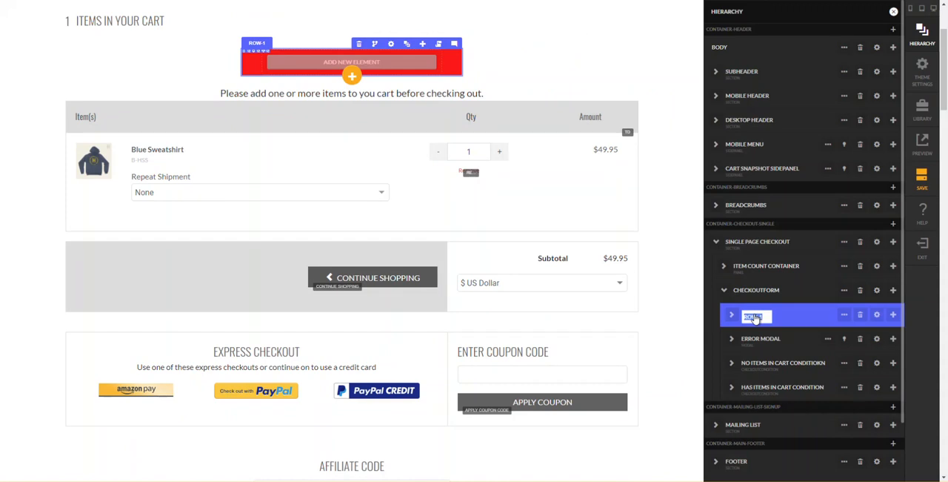
pyautogui.write('SECT')
pyautogui.press('BackSpace')
pyautogui.press('BackSpace')
pyautogui.press('BackSpace')
pyautogui.press('BackSpace')
pyautogui.write('CHECKOUT SECTION ROW')
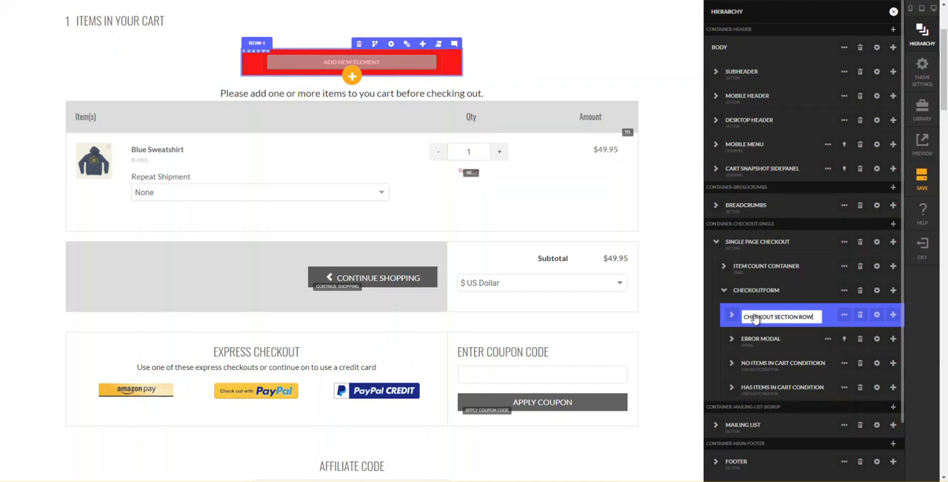
pyautogui.press('Return')
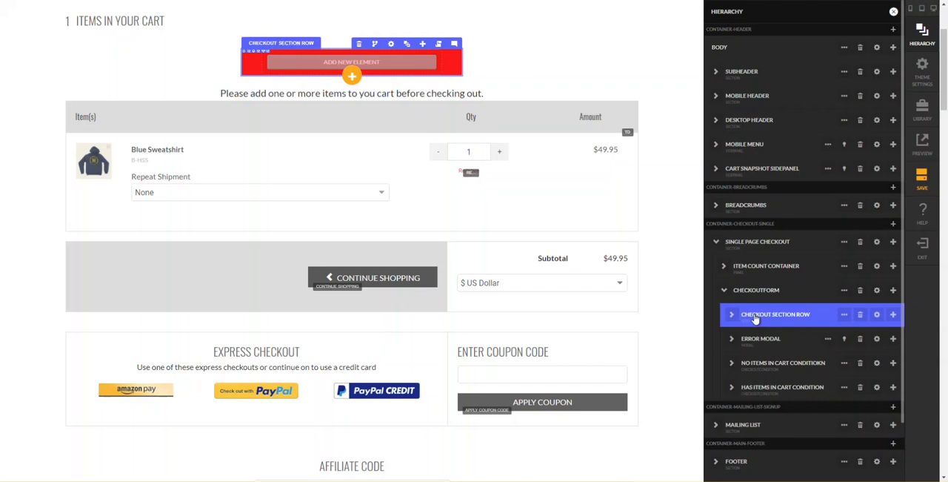
# - Add a one-column row as a child of Column 1 inside the checkout section row
pyautogui.click(731, 314)
pyautogui.click(780, 338)
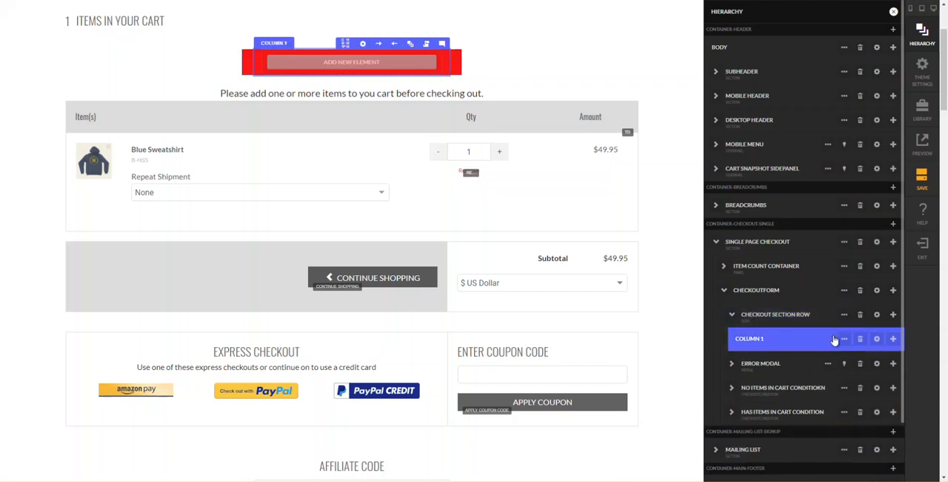
pyautogui.click(894, 339)
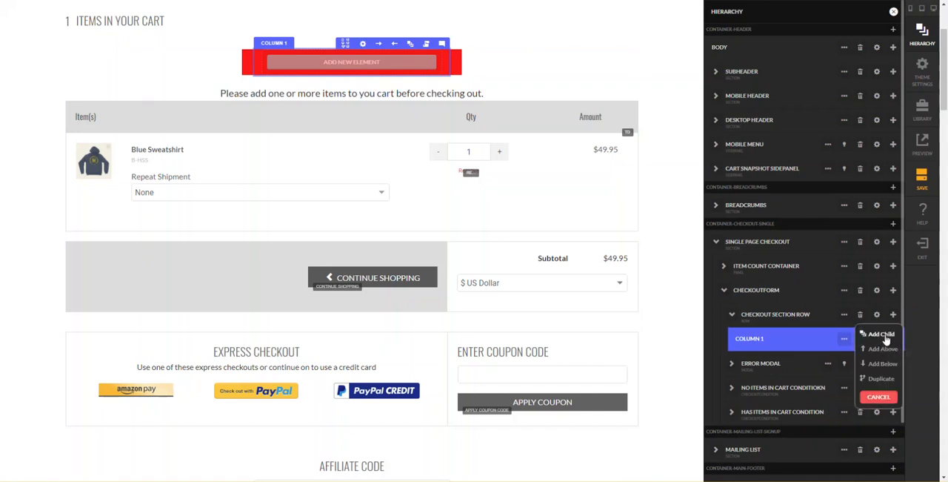
pyautogui.click(888, 335)
pyautogui.write('row')
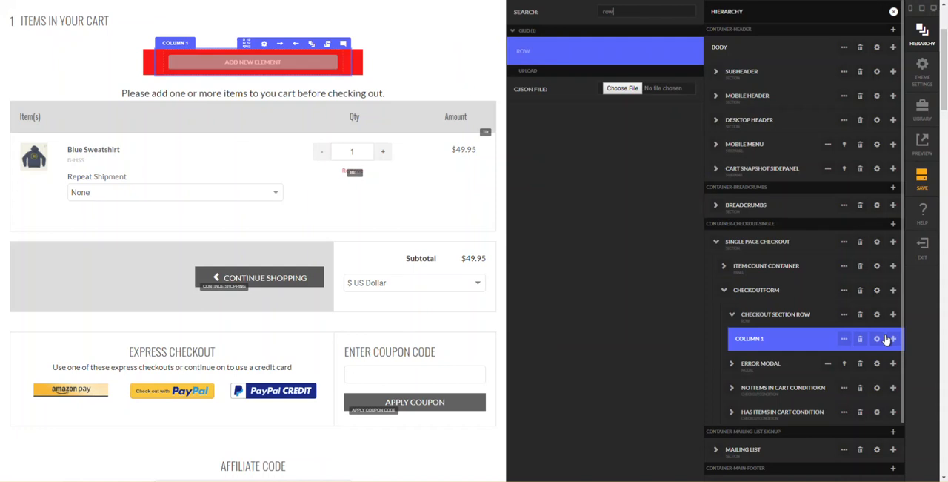
pyautogui.press('Return')
pyautogui.write('1')
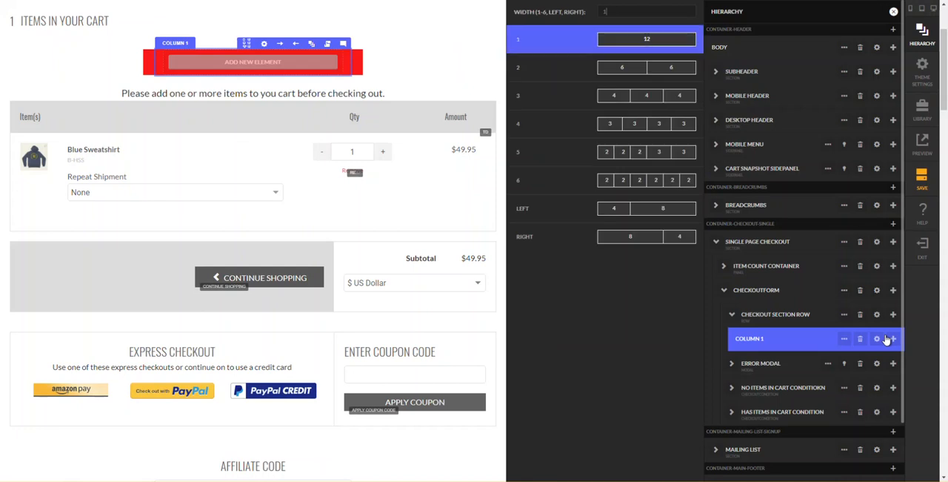
pyautogui.press('Return')
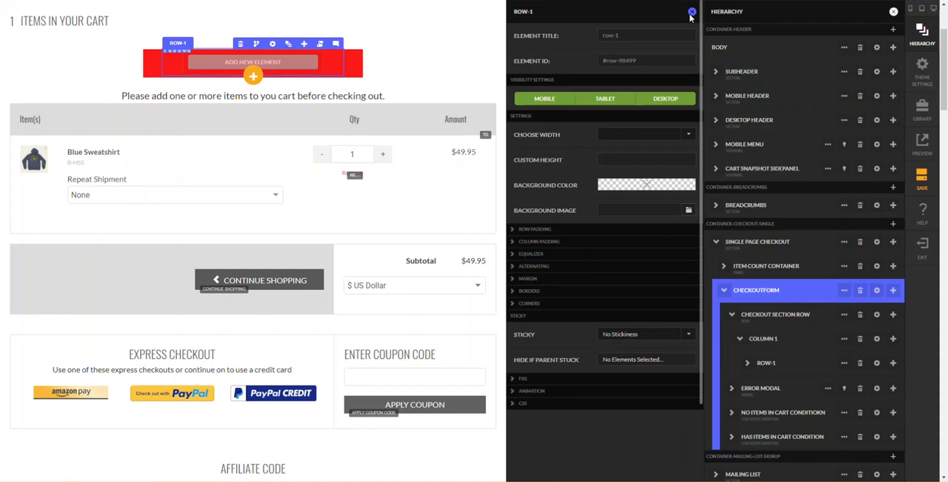
# - Rename the new nested row to "CHECKOUT SECTION TITLE ROW" in the element hierarchy
pyautogui.click(770, 366)
pyautogui.doubleClick(769, 365)
pyautogui.write('CHECK')
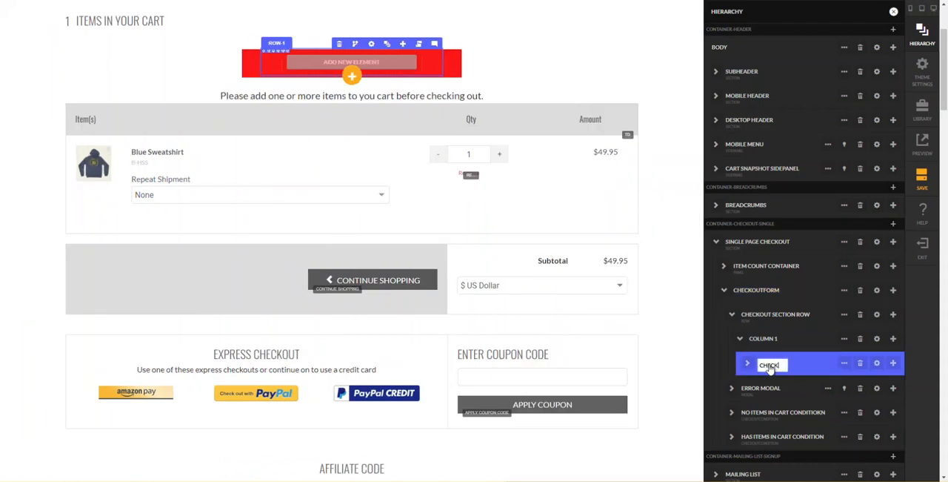
pyautogui.write('OUT SECTION TITLE ROW')
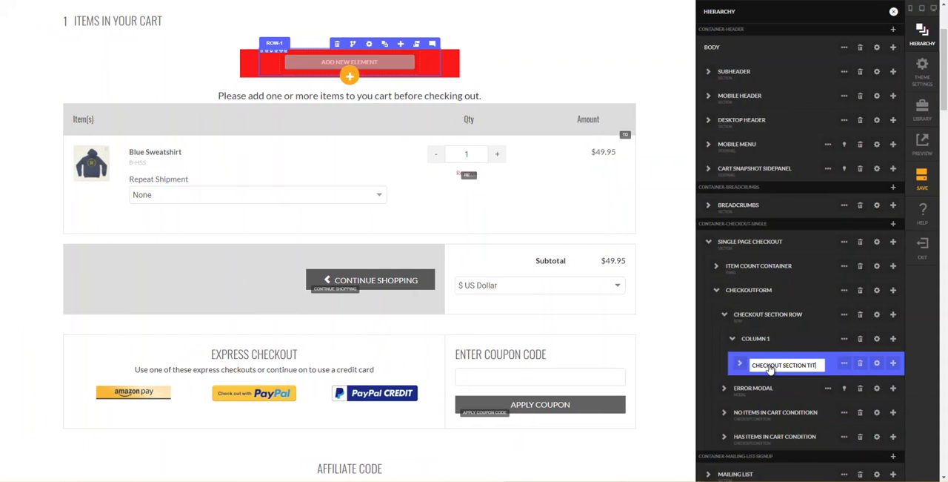
pyautogui.press('Return')
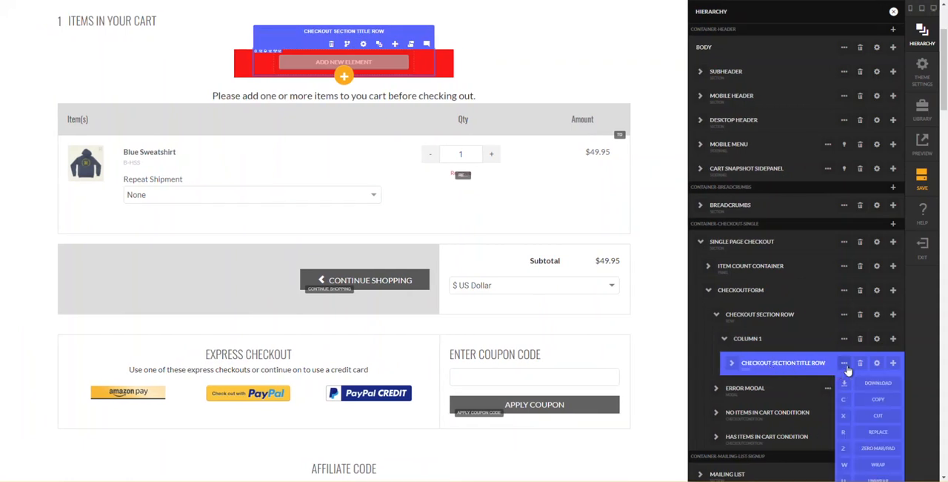
# - Add another one-column row below the checkout section title row, inside the same column
pyautogui.click(894, 364)
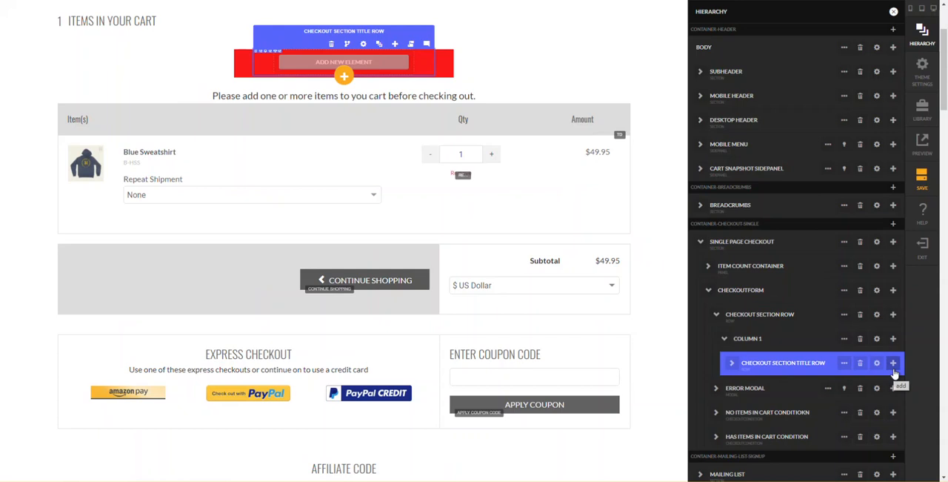
pyautogui.click(892, 400)
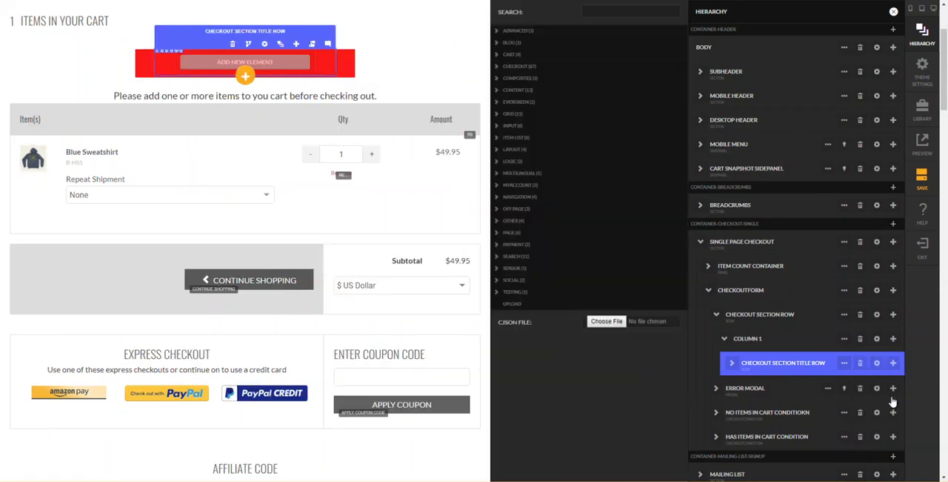
pyautogui.write('row')
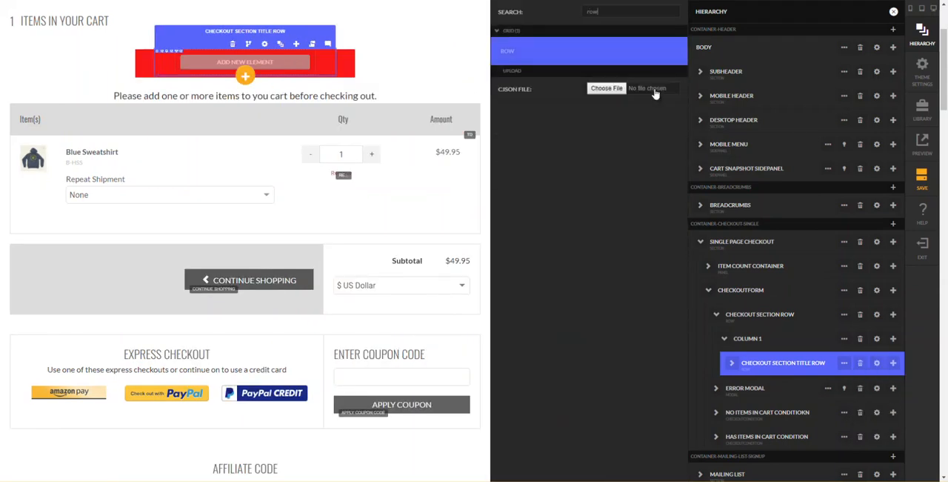
pyautogui.press('Return')
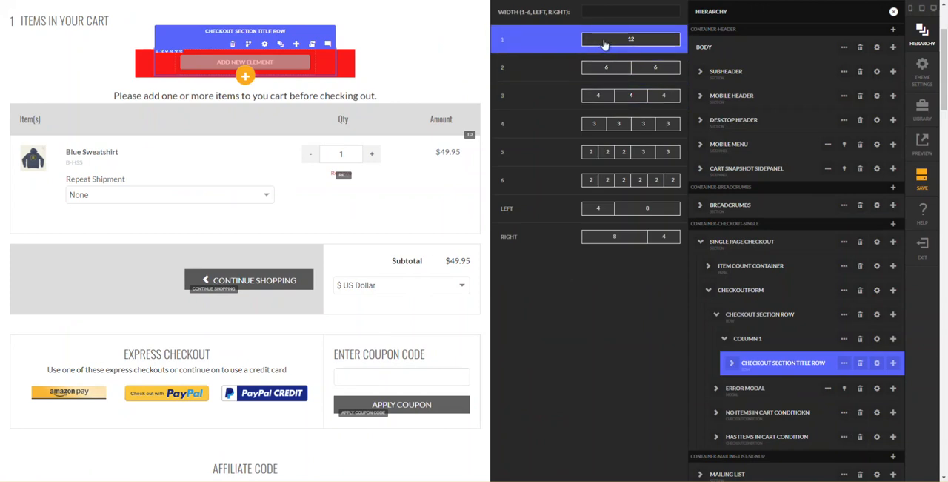
pyautogui.click(604, 43)
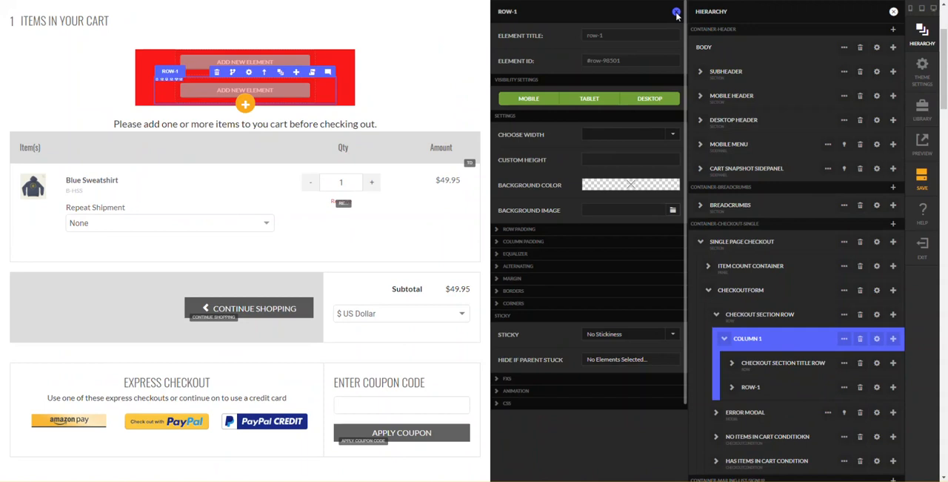
# - Rename the row below the title row to "CHECKOUT SECTION CONTENT ROW" and close its settings
pyautogui.doubleClick(752, 388)
pyautogui.write('HCECKOUT')
pyautogui.hotkey('ctrl', 'a')
pyautogui.write('CHECKOUT SECTION CONTENT')
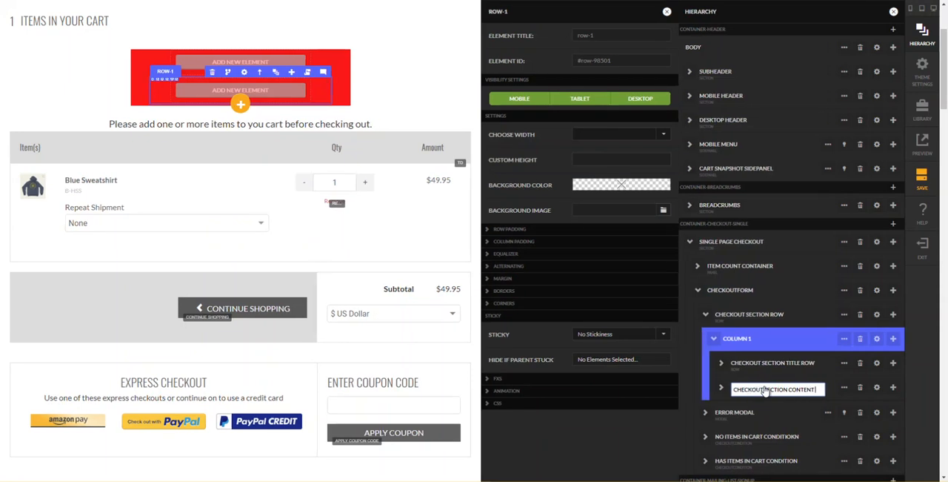
pyautogui.write(' ROW')
pyautogui.press('Return')
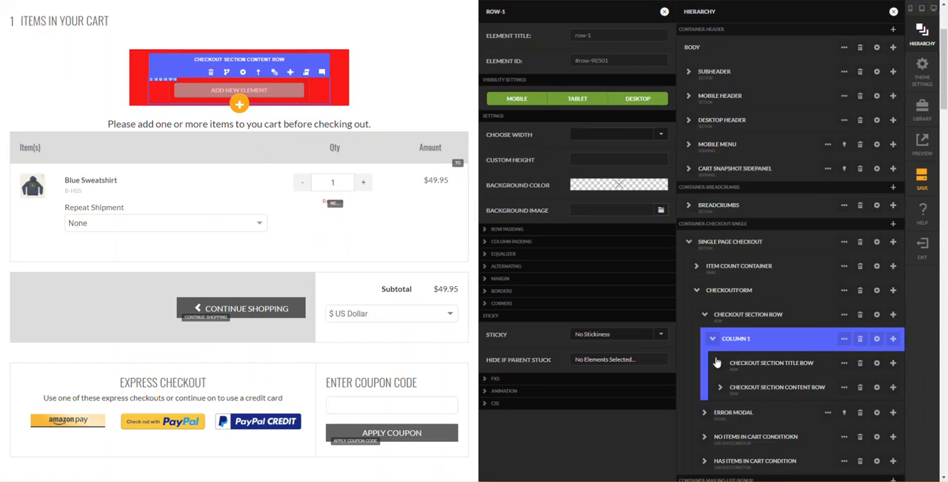
pyautogui.click(665, 12)
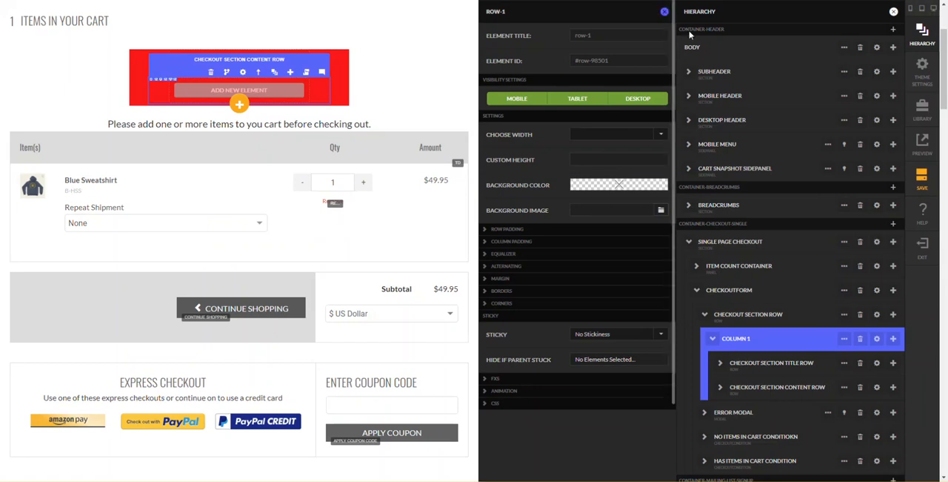
# - Examine how the checkout section row, its column and the title and content rows are nested on the page
pyautogui.click(780, 317)
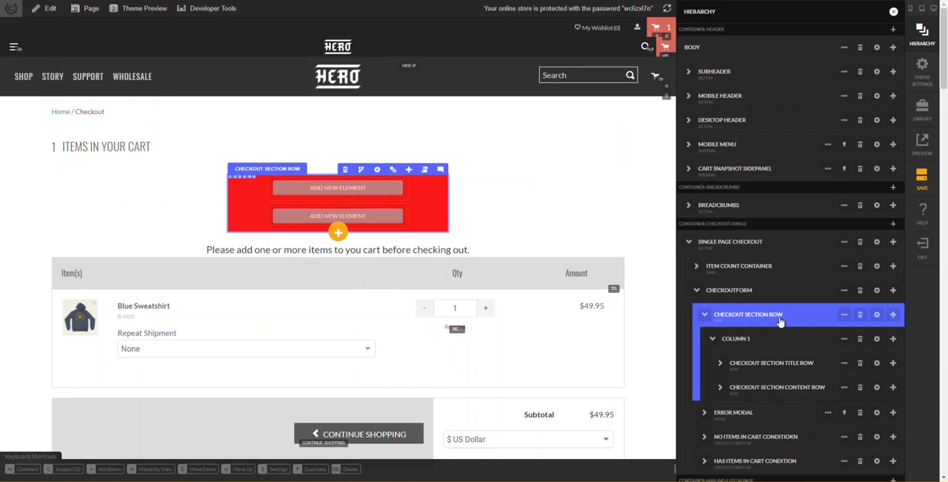
pyautogui.click(768, 347)
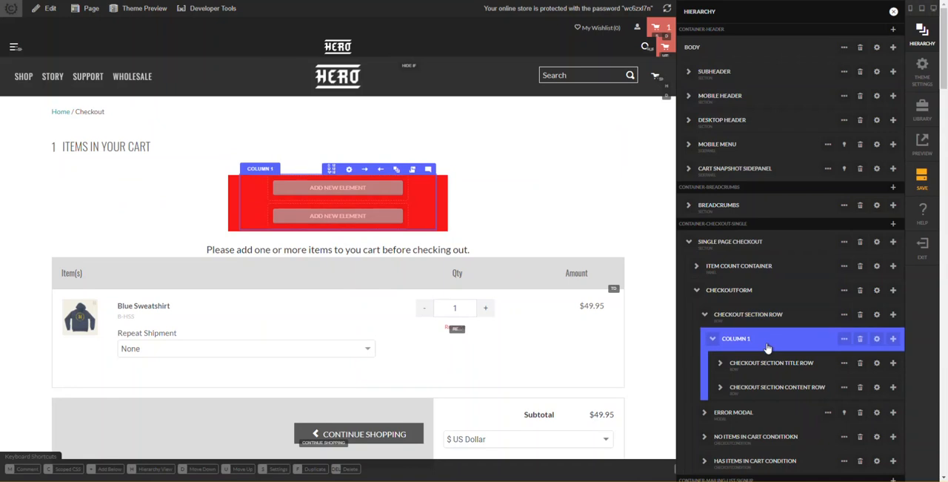
pyautogui.click(807, 324)
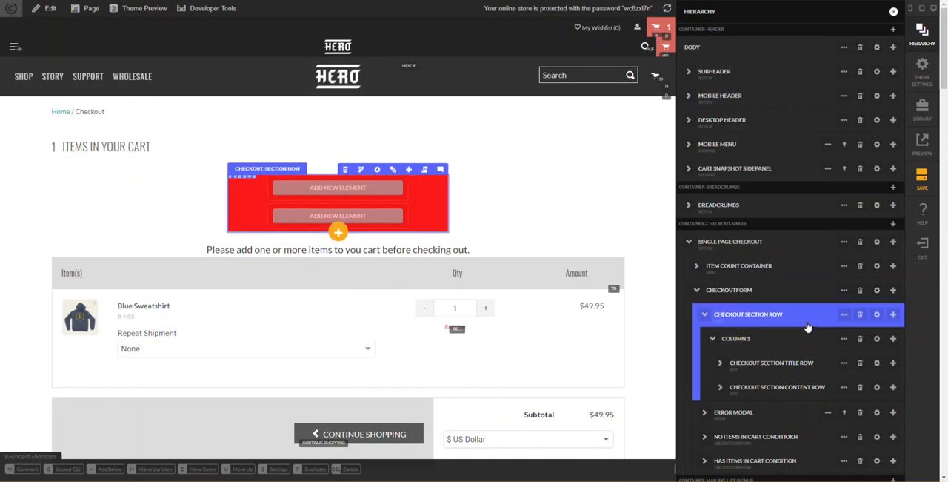
pyautogui.click(786, 338)
pyautogui.click(784, 371)
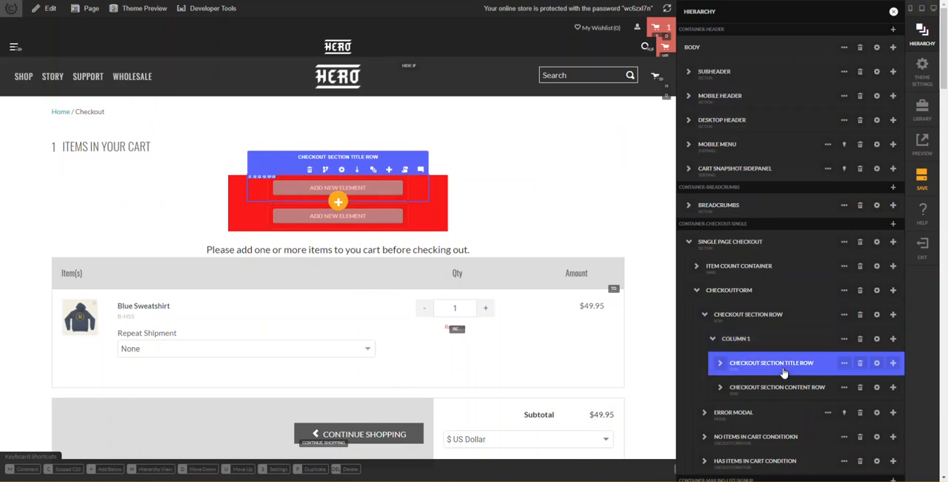
pyautogui.click(784, 387)
pyautogui.click(787, 362)
pyautogui.click(784, 338)
# - Zero the margins and padding of the checkout section row through all nested layers using "all"
pyautogui.click(781, 319)
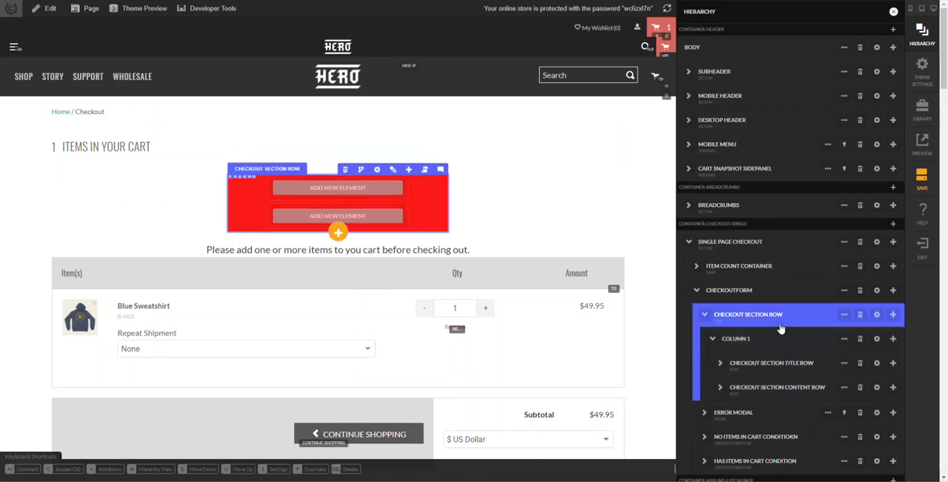
pyautogui.click(844, 315)
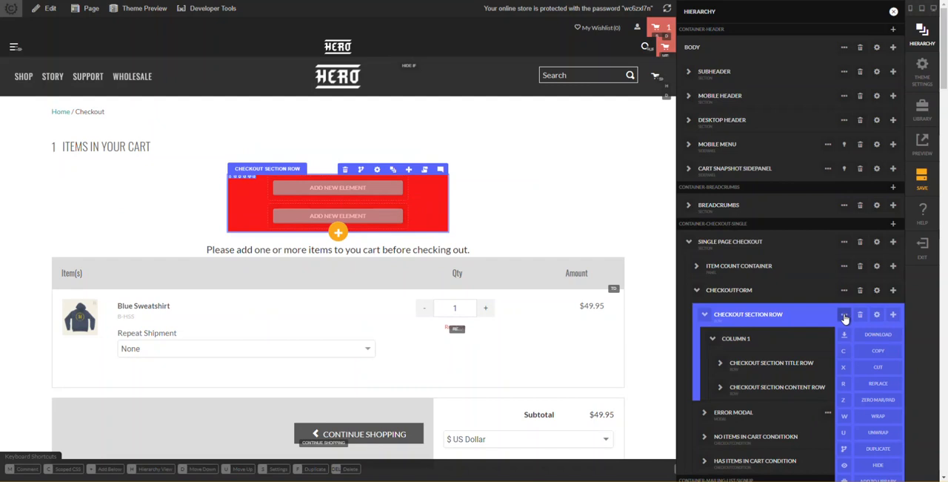
pyautogui.click(845, 402)
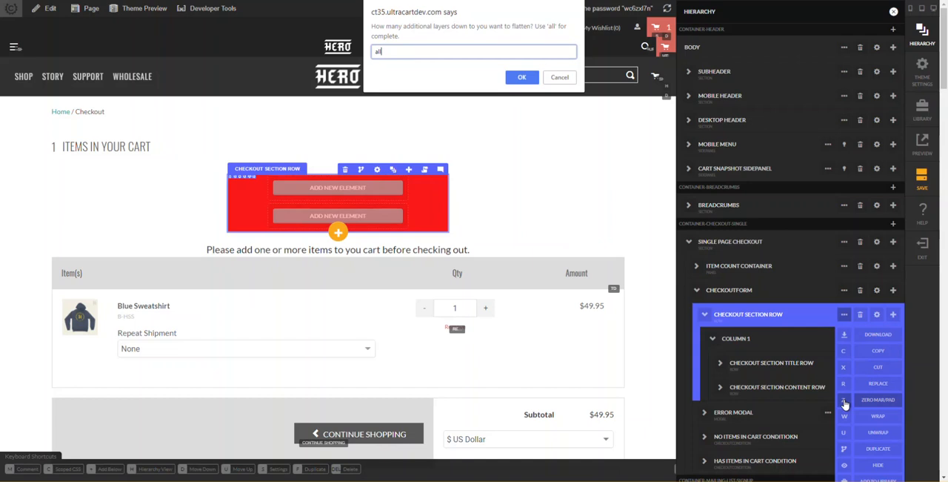
pyautogui.press('Return')
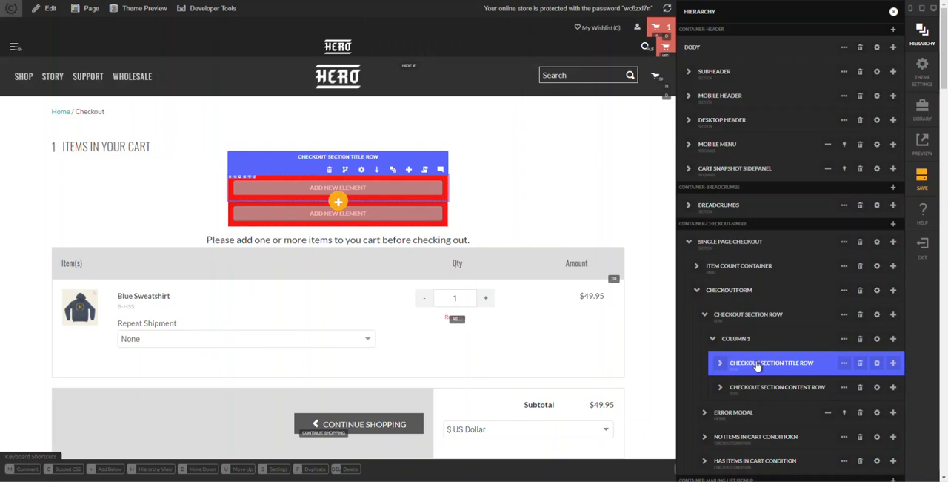
pyautogui.click(877, 367)
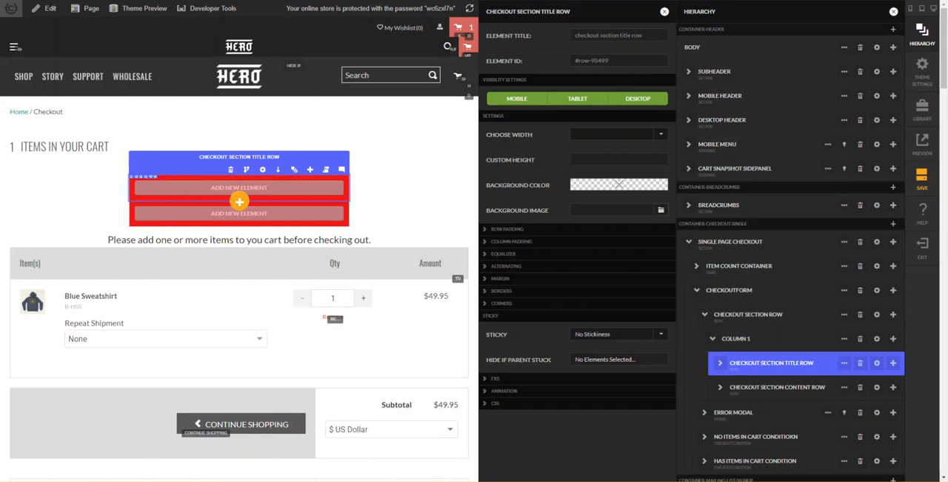
pyautogui.click(591, 185)
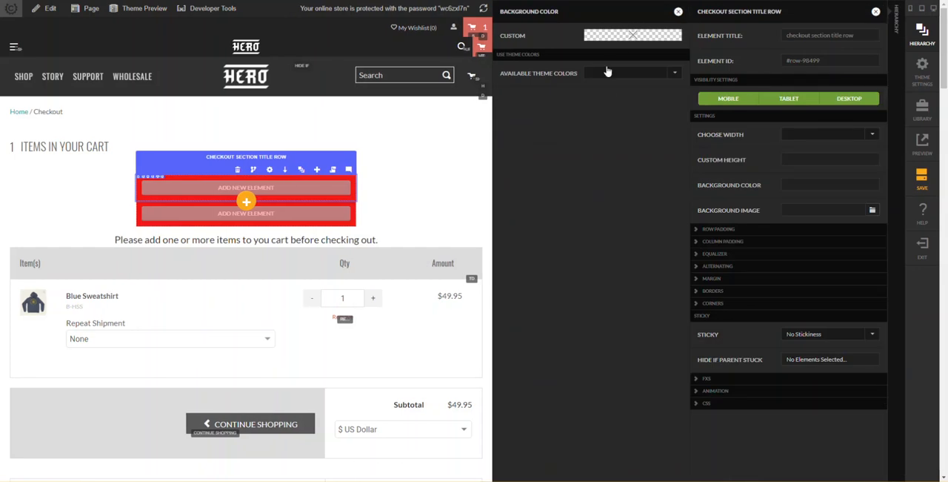
pyautogui.click(599, 35)
pyautogui.click(625, 145)
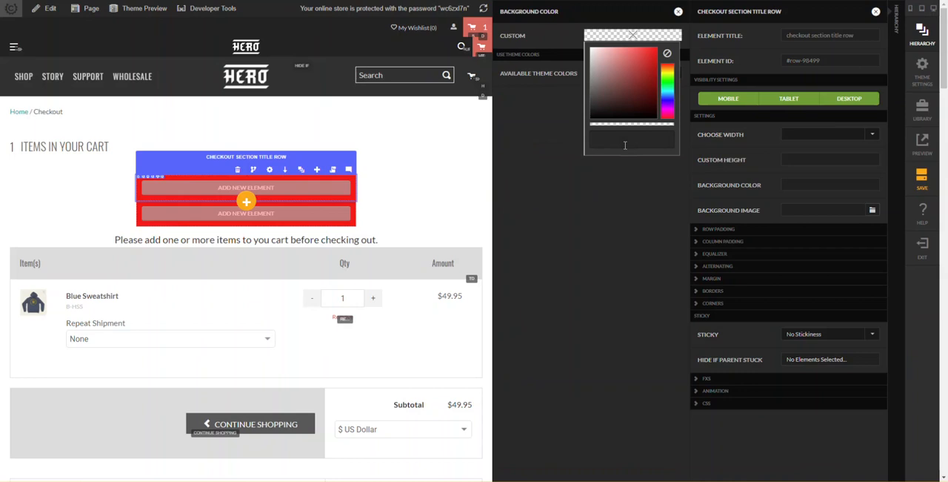
pyautogui.click(634, 191)
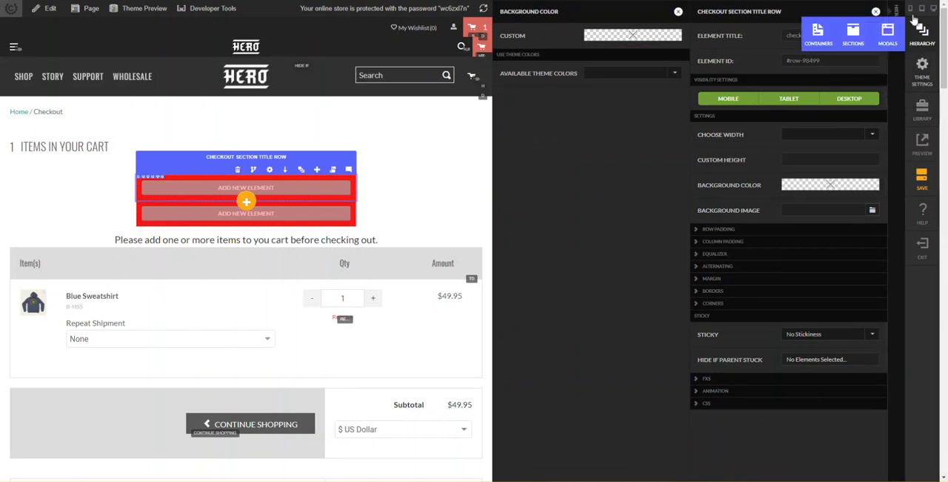
# - Add a theme color named "checkout section title background color" in the theme settings
pyautogui.moveTo(919, 53)
pyautogui.click(922, 71)
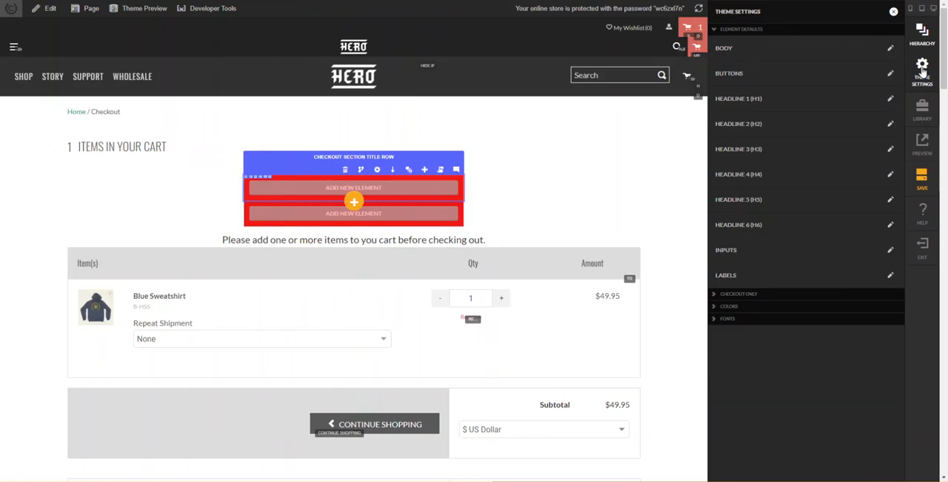
pyautogui.click(732, 305)
pyautogui.scroll(-5, 800, 444)
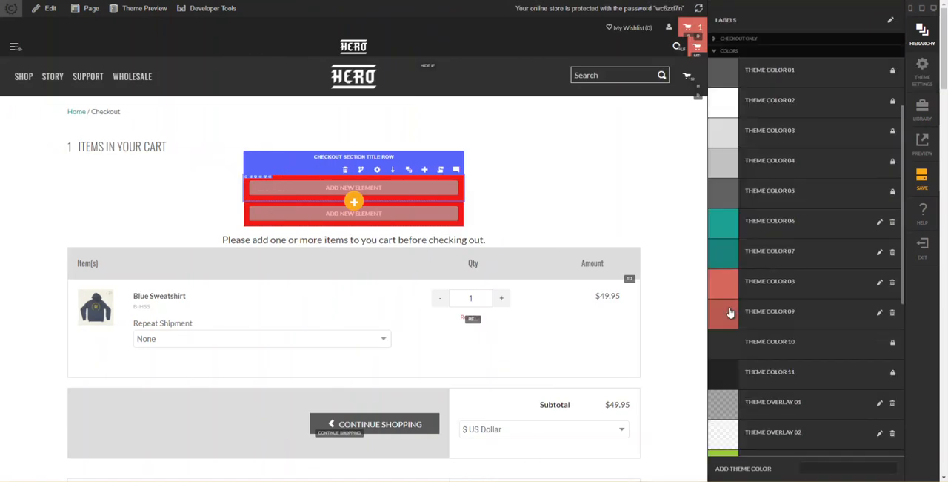
pyautogui.click(819, 472)
pyautogui.write('checkout')
pyautogui.press('BackSpace')
pyautogui.press('BackSpace')
pyautogui.press('BackSpace')
pyautogui.press('BackSpace')
pyautogui.press('BackSpace')
pyautogui.press('BackSpace')
pyautogui.press('BackSpace')
pyautogui.press('BackSpace')
pyautogui.write('Checkout section tit')
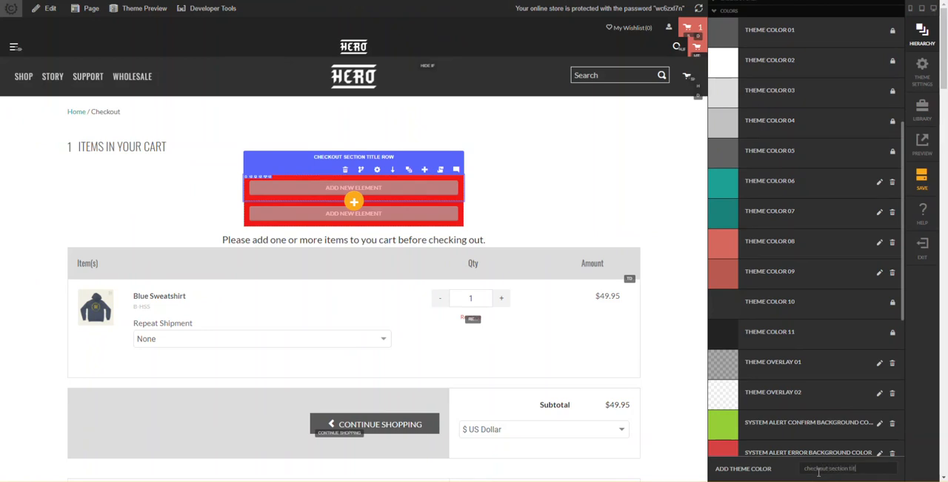
pyautogui.write('le background color')
pyautogui.press('Return')
# - Set the new checkout section title background color to rgb(102, 102, 102), save it and close the theme settings
pyautogui.click(833, 222)
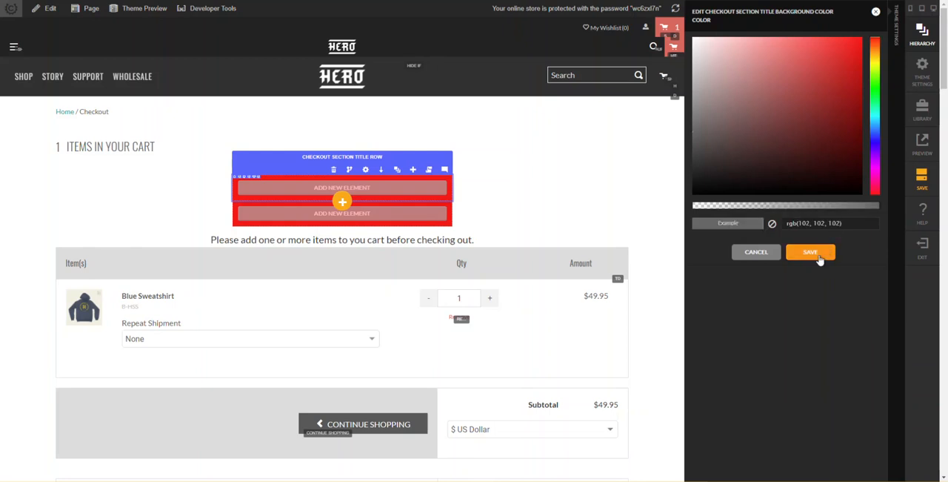
pyautogui.click(812, 253)
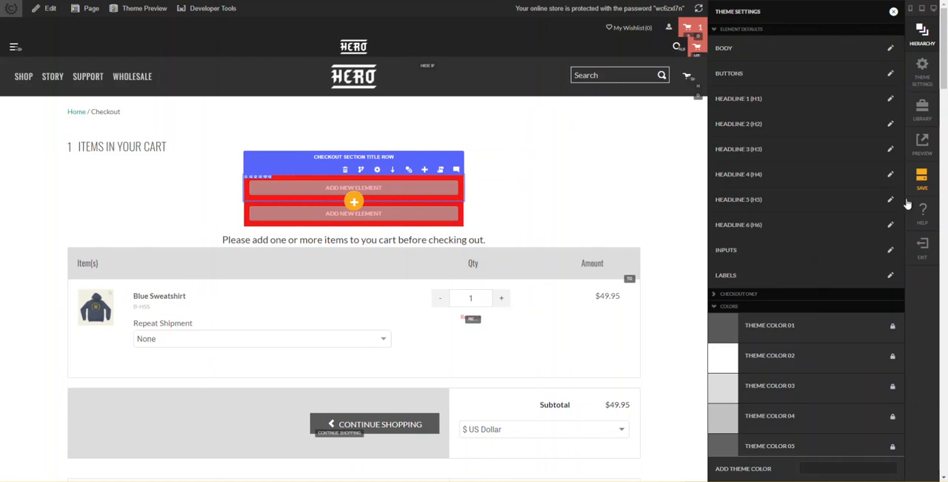
pyautogui.click(894, 12)
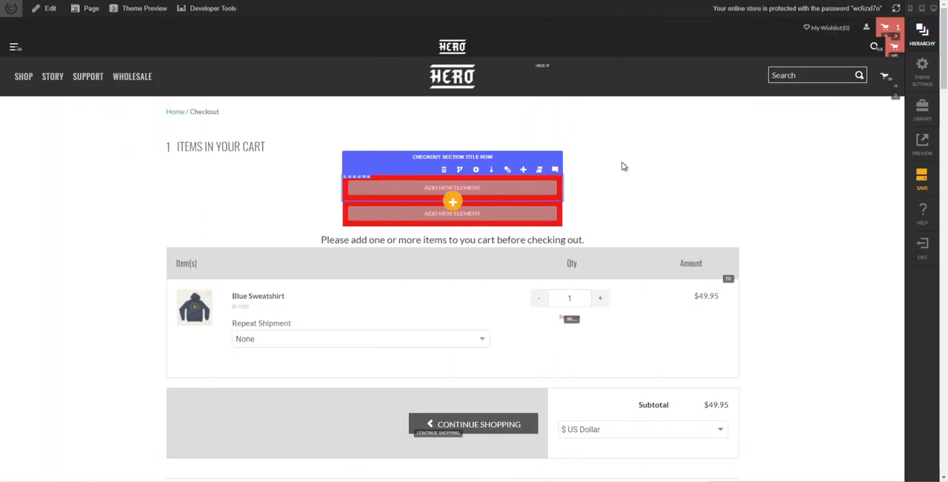
# - Set the checkout section title row's background to the theme color "checkout section title background color" and close its settings
pyautogui.click(508, 173)
pyautogui.click(844, 338)
pyautogui.click(877, 364)
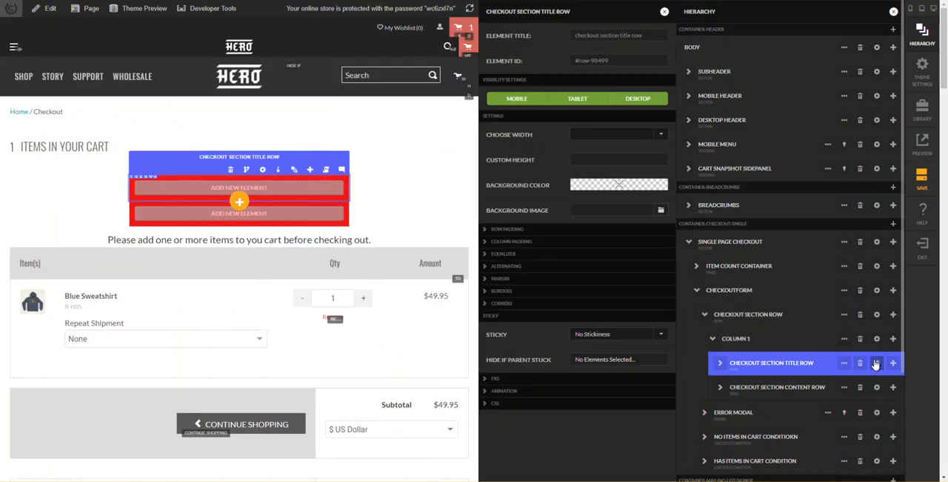
pyautogui.click(627, 186)
pyautogui.click(614, 74)
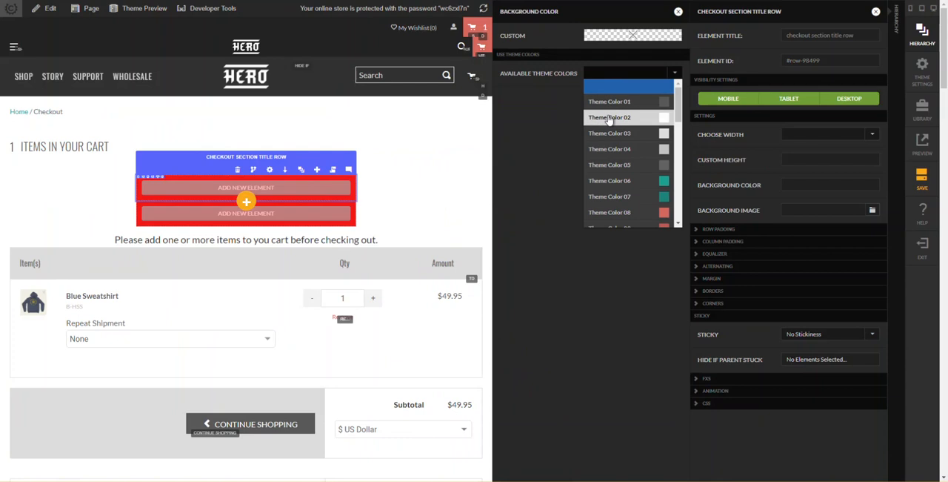
pyautogui.scroll(-10, 610, 118)
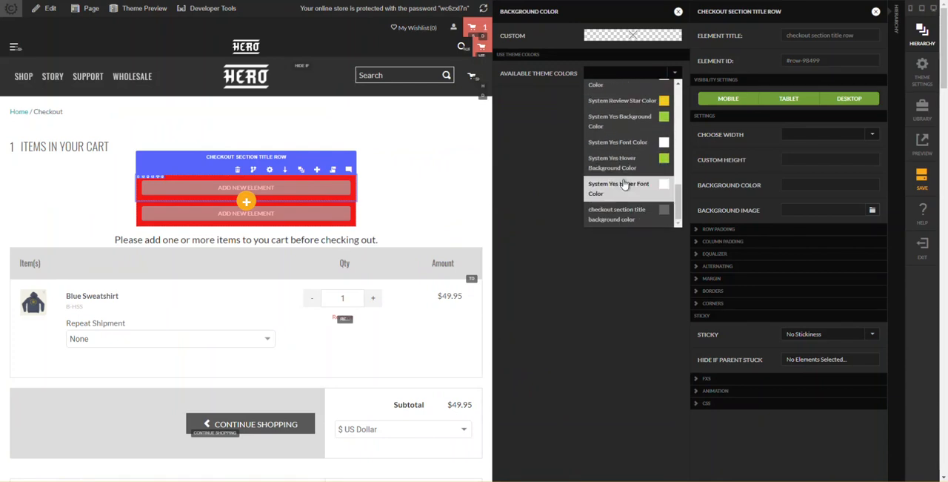
pyautogui.click(616, 214)
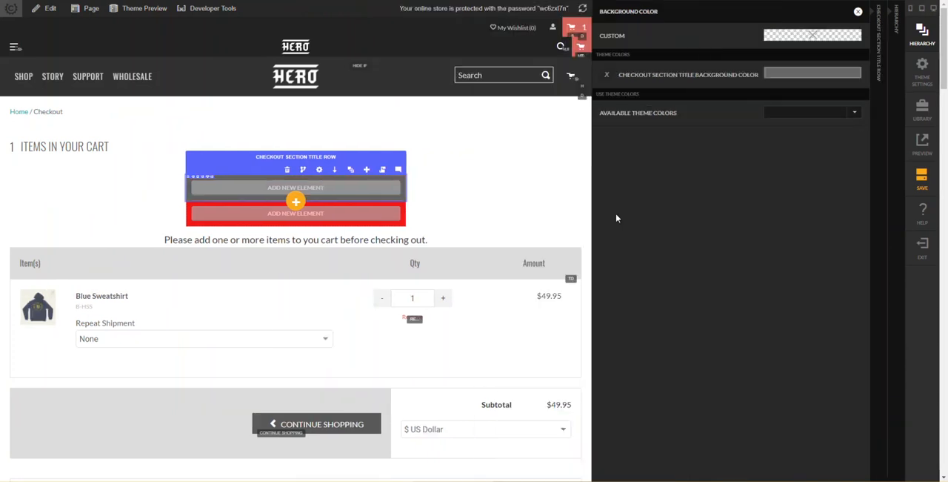
pyautogui.click(564, 199)
# - Add a theme color named "checkout section content background color" in the theme settings
pyautogui.moveTo(539, 223)
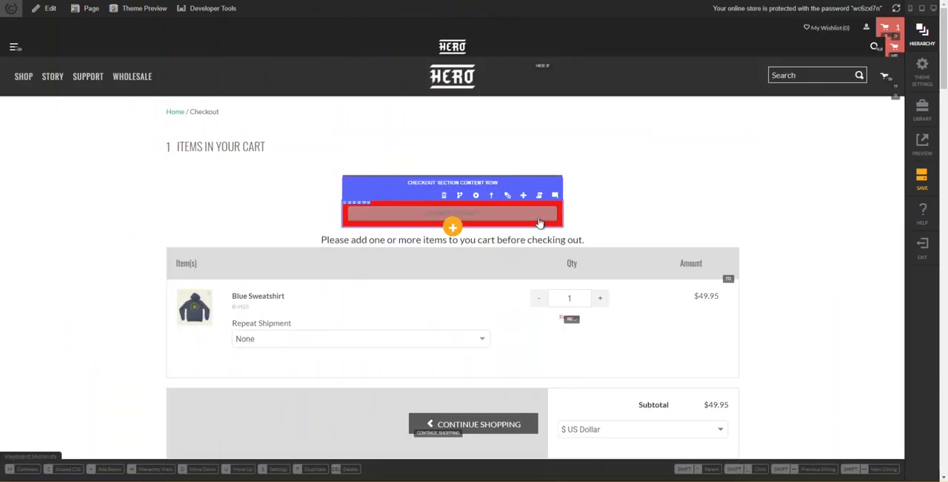
pyautogui.click(923, 68)
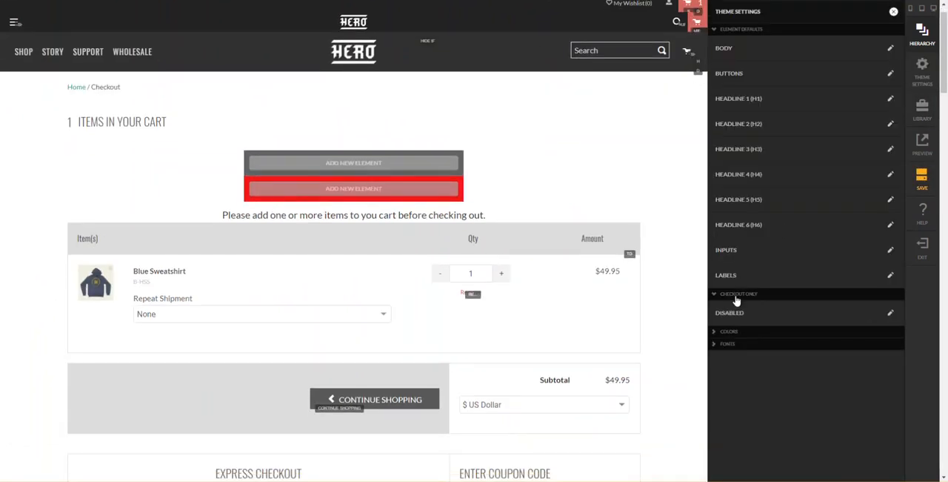
pyautogui.click(737, 299)
pyautogui.click(738, 298)
pyautogui.click(734, 310)
pyautogui.scroll(-10, 745, 343)
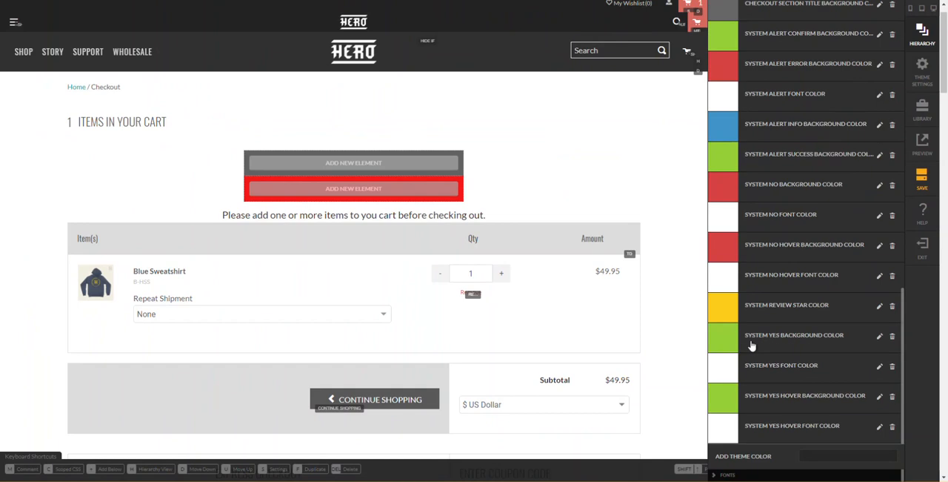
pyautogui.scroll(4, 798, 415)
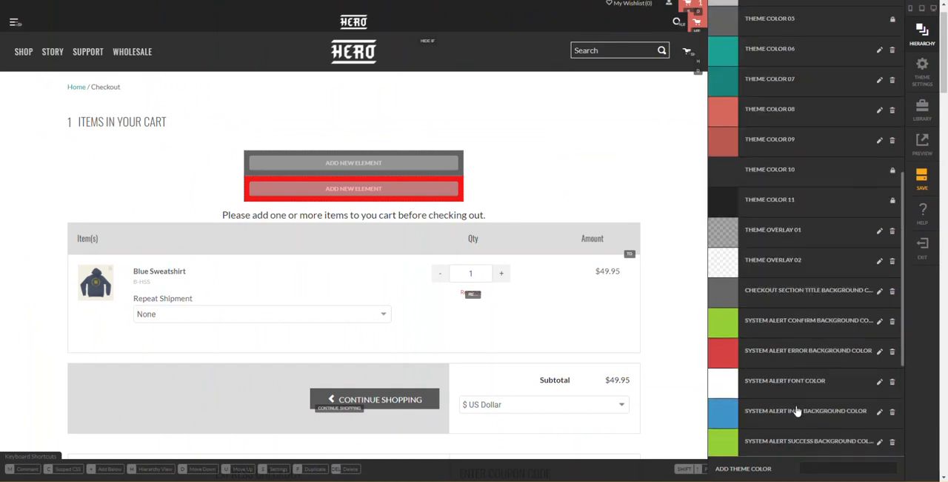
pyautogui.click(845, 471)
pyautogui.write('checkout section content b')
pyautogui.write('ackground color')
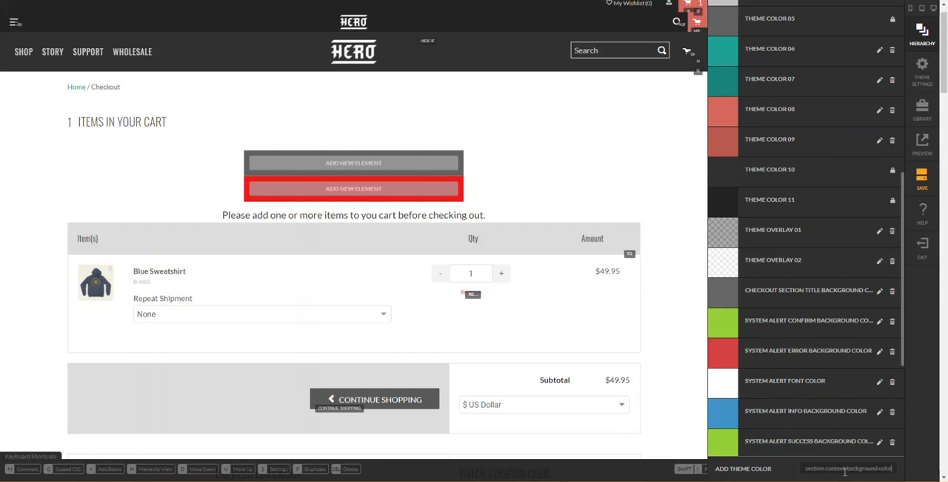
pyautogui.press('Return')
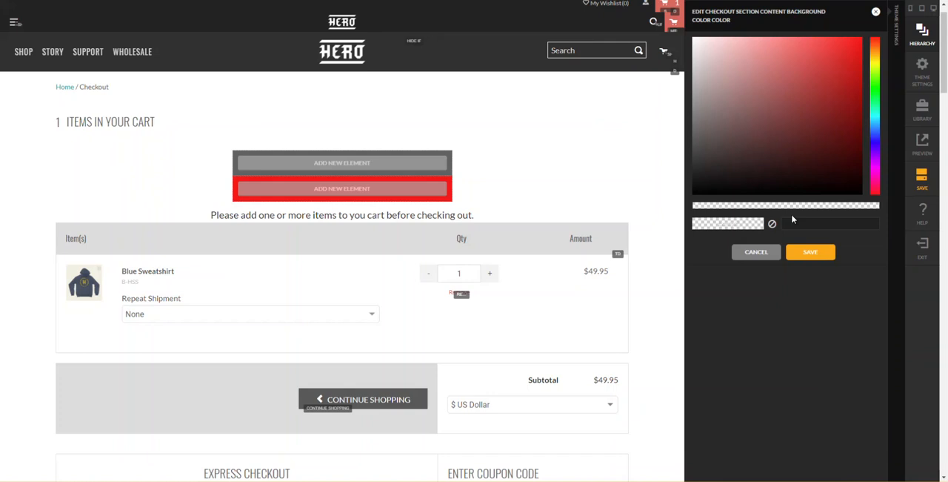
# - Set the new checkout section content background color to rgb(232, 232, 232) and save it
pyautogui.click(821, 226)
pyautogui.press('Return')
pyautogui.click(815, 252)
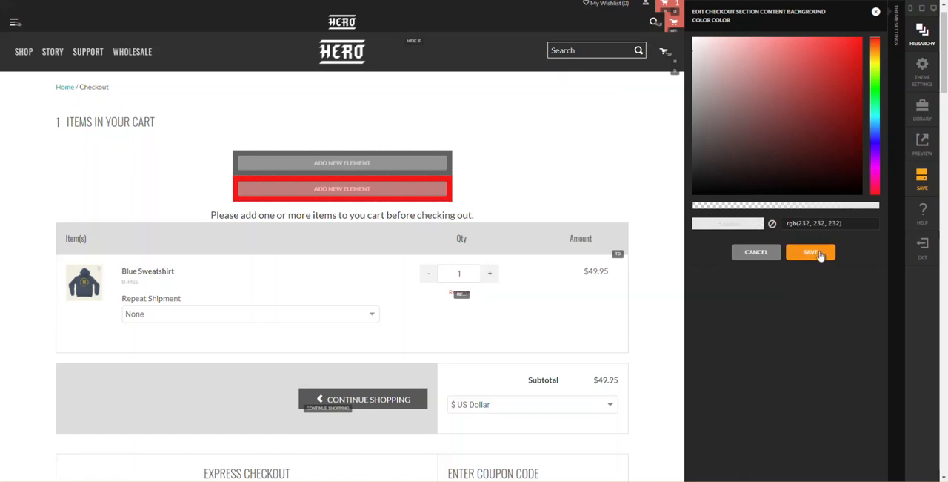
pyautogui.scroll(-10, 818, 282)
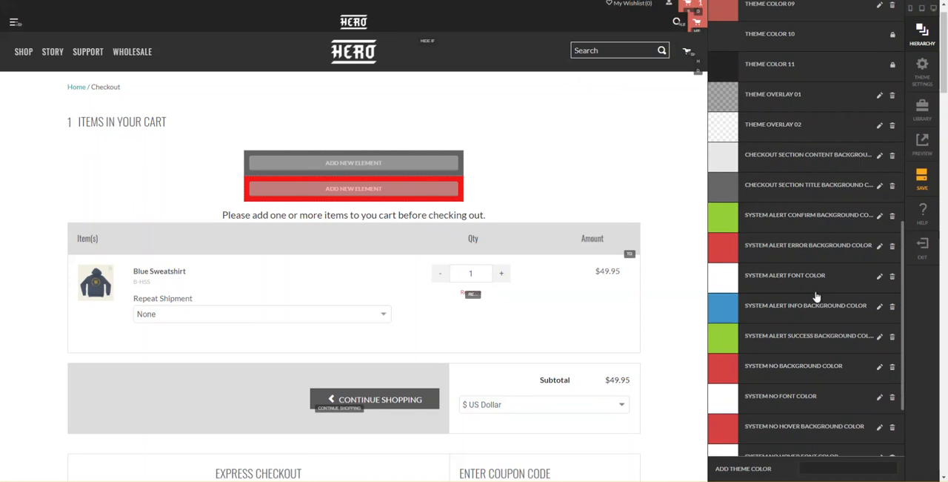
pyautogui.scroll(5, 813, 411)
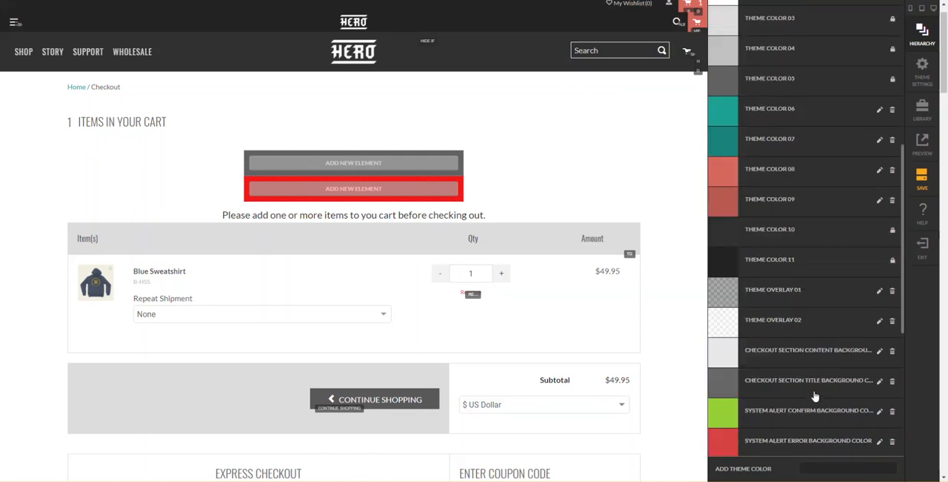
pyautogui.click(817, 354)
pyautogui.click(799, 255)
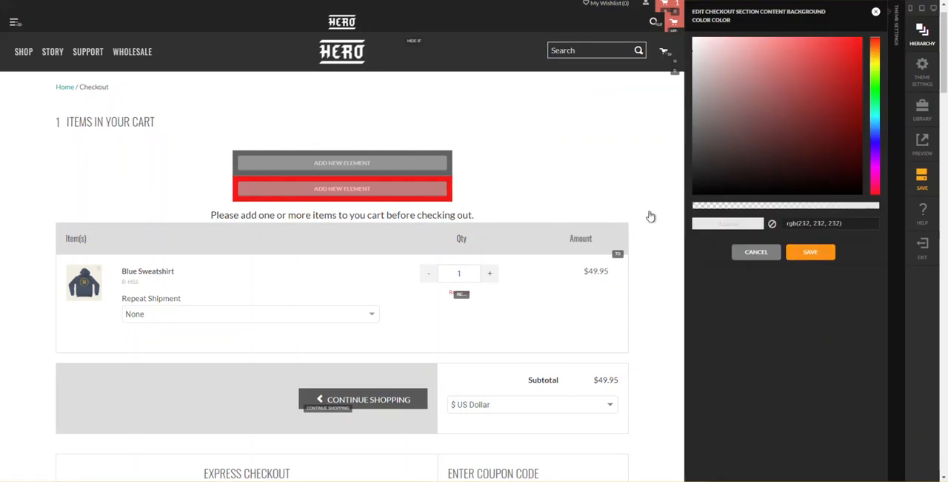
# - Set the checkout section content row's background to the theme color "checkout section content background color" and close its settings
pyautogui.moveTo(542, 198)
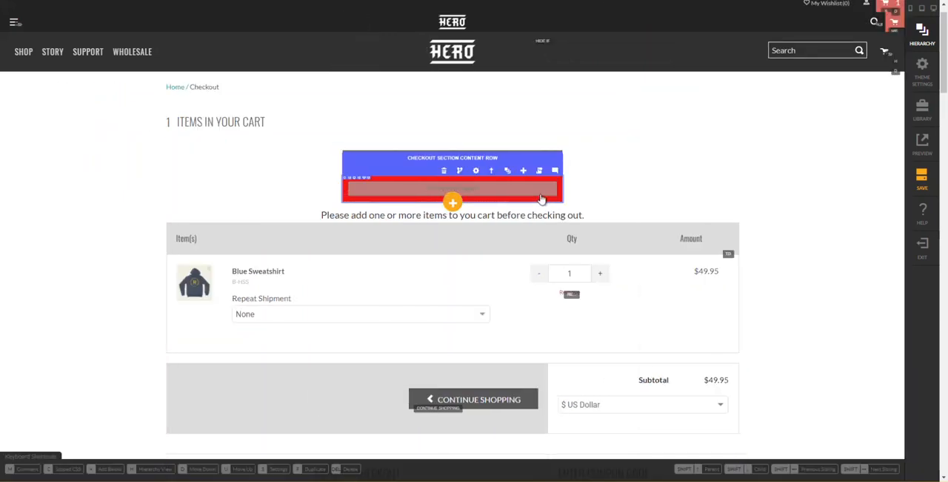
pyautogui.moveTo(478, 175)
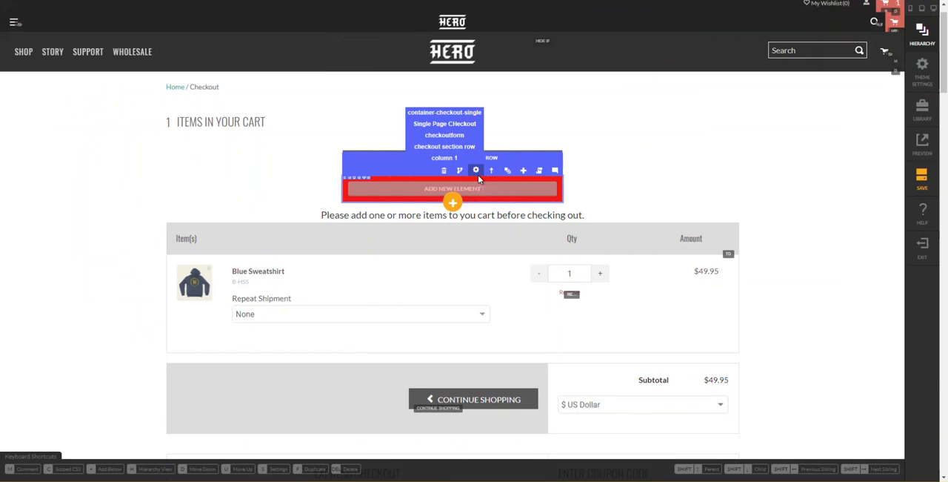
pyautogui.click(478, 174)
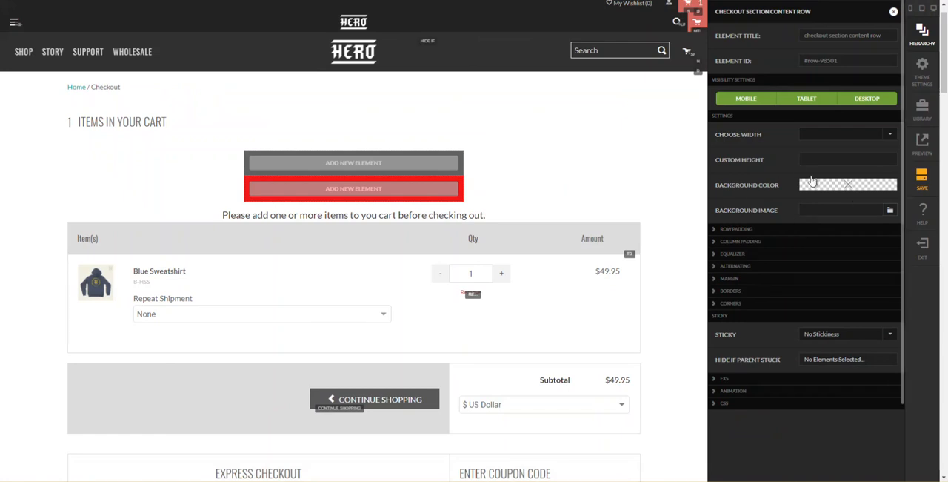
pyautogui.click(832, 188)
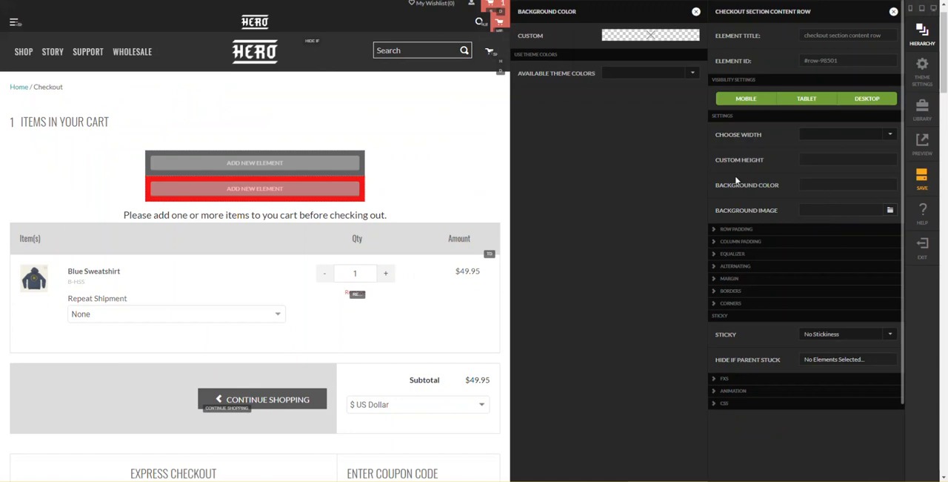
pyautogui.click(619, 74)
pyautogui.scroll(-10, 641, 126)
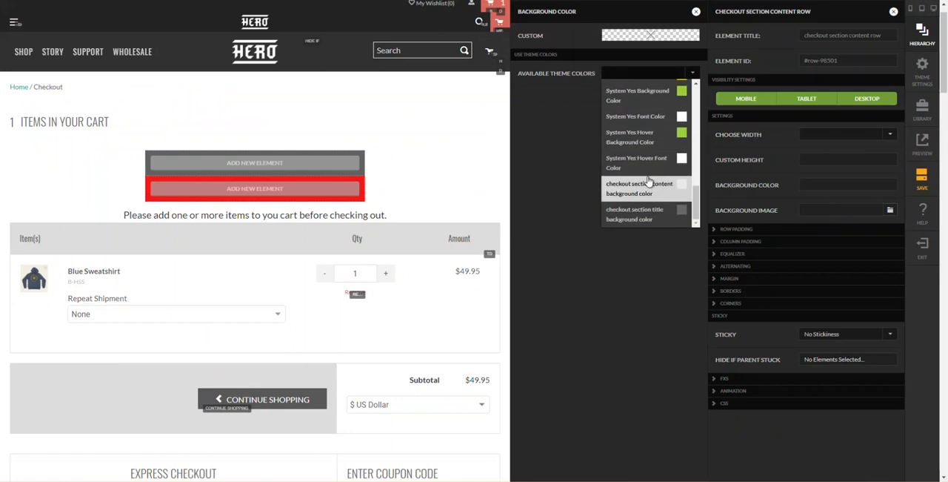
pyautogui.click(651, 194)
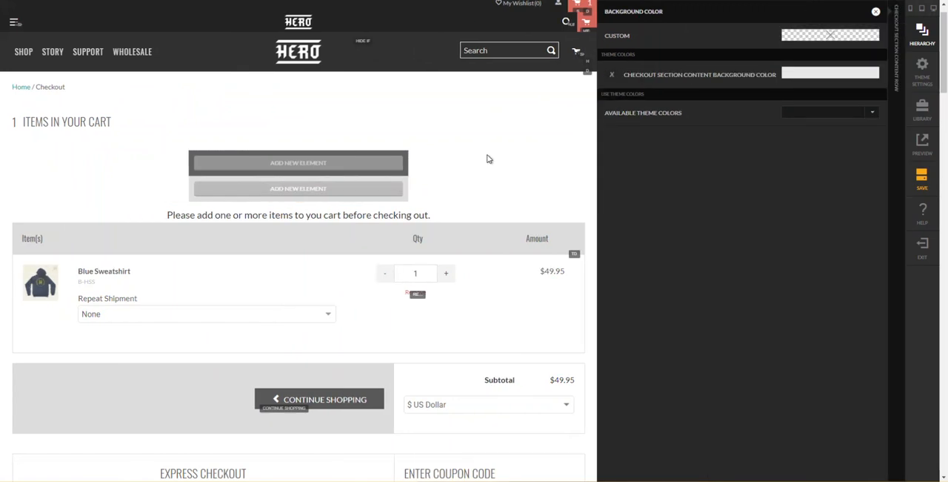
pyautogui.click(569, 176)
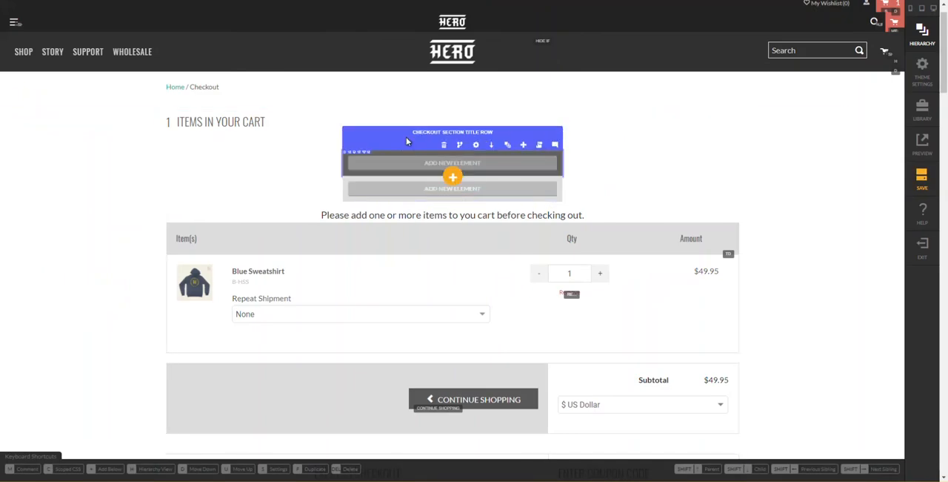
# - Round the checkout section title row's corners with a 5px radius on Top Edges Only and close its settings
pyautogui.click(477, 147)
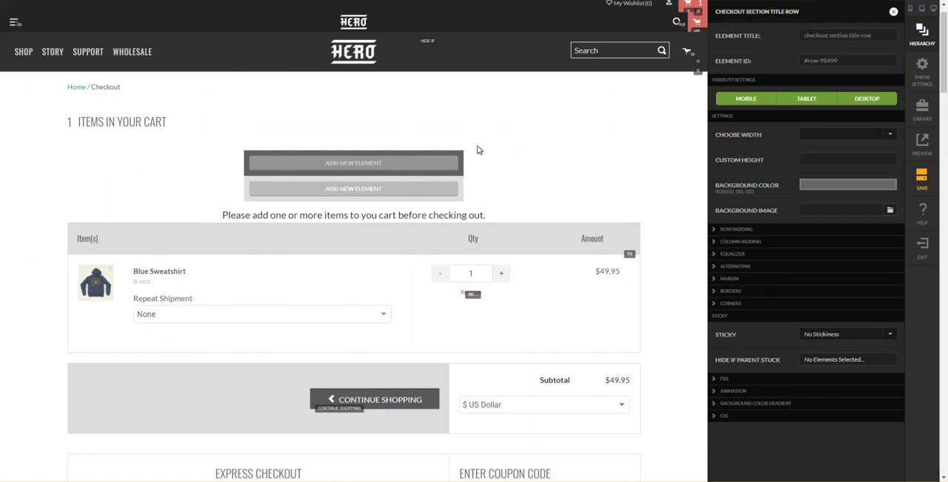
pyautogui.click(770, 303)
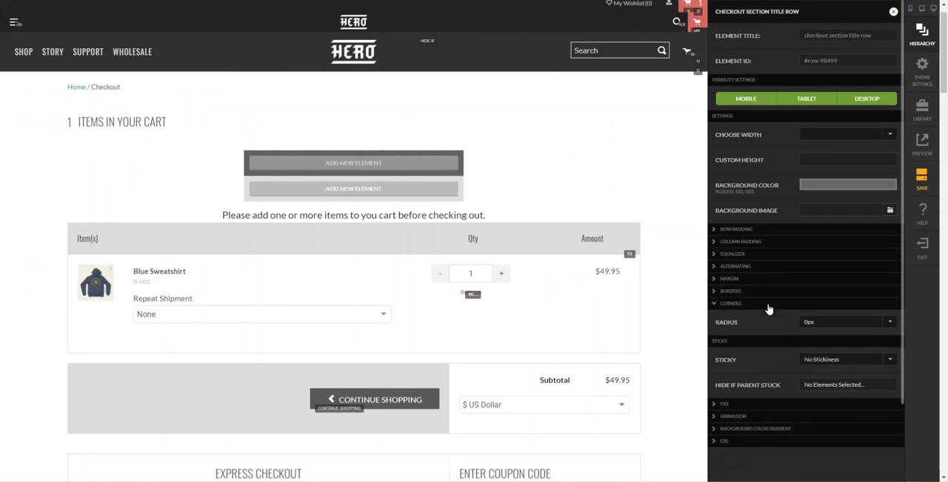
pyautogui.click(823, 322)
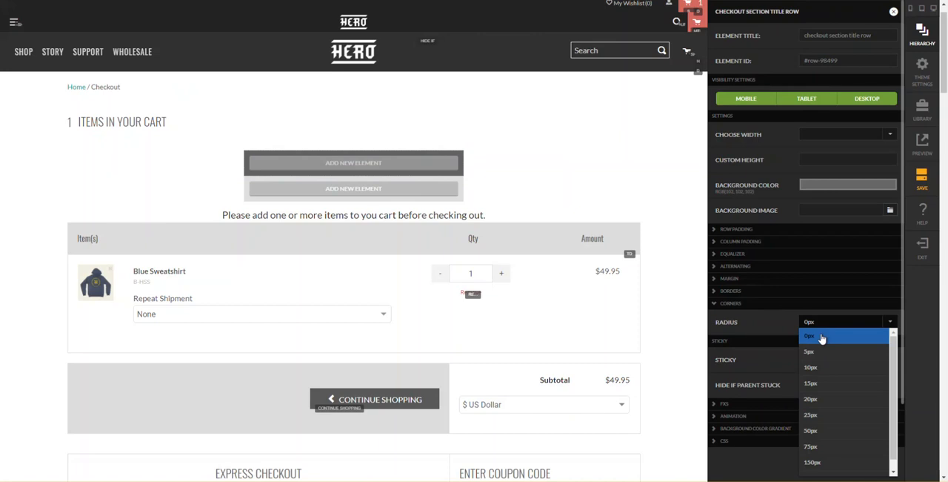
pyautogui.click(819, 354)
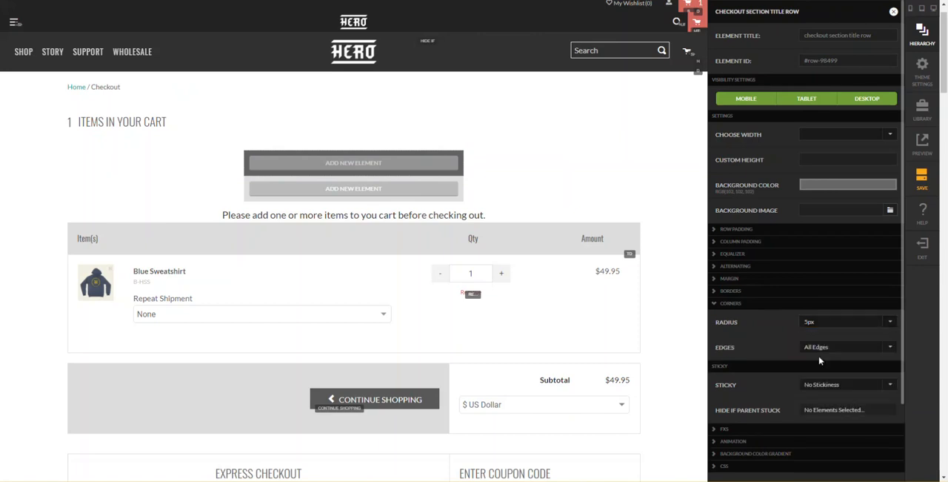
pyautogui.click(817, 354)
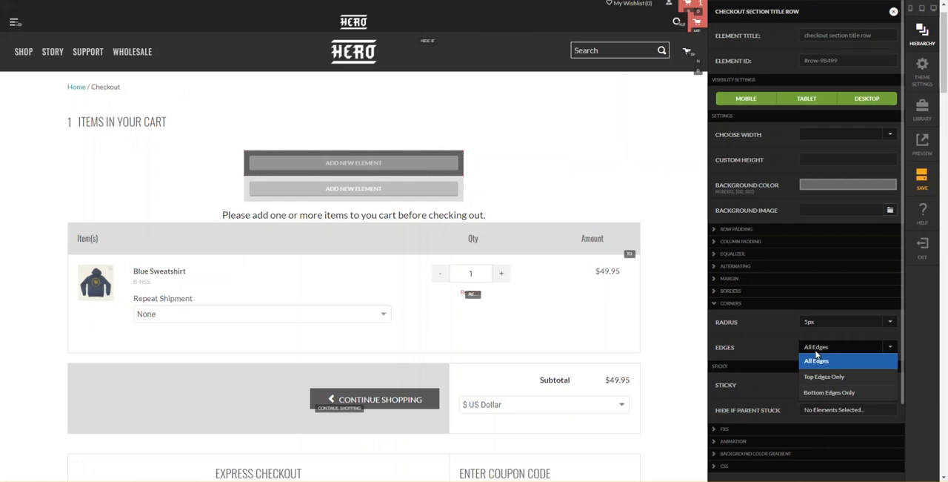
pyautogui.click(825, 377)
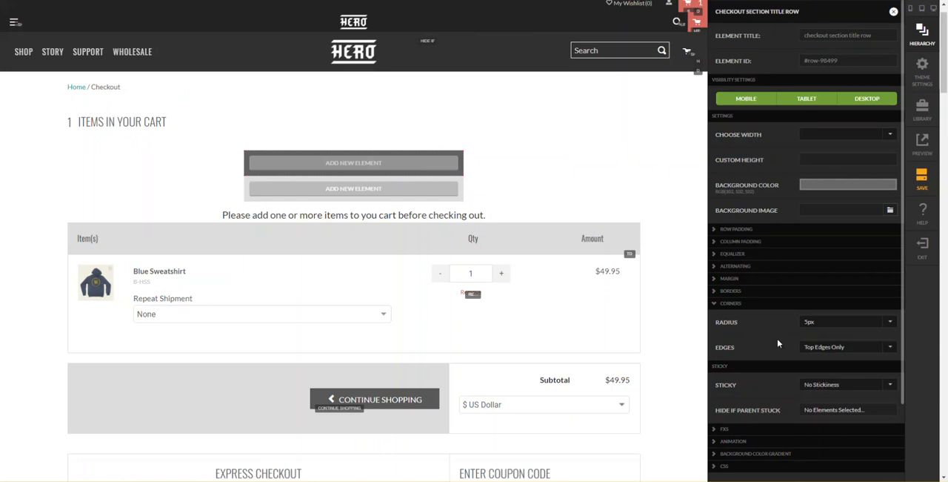
pyautogui.click(462, 189)
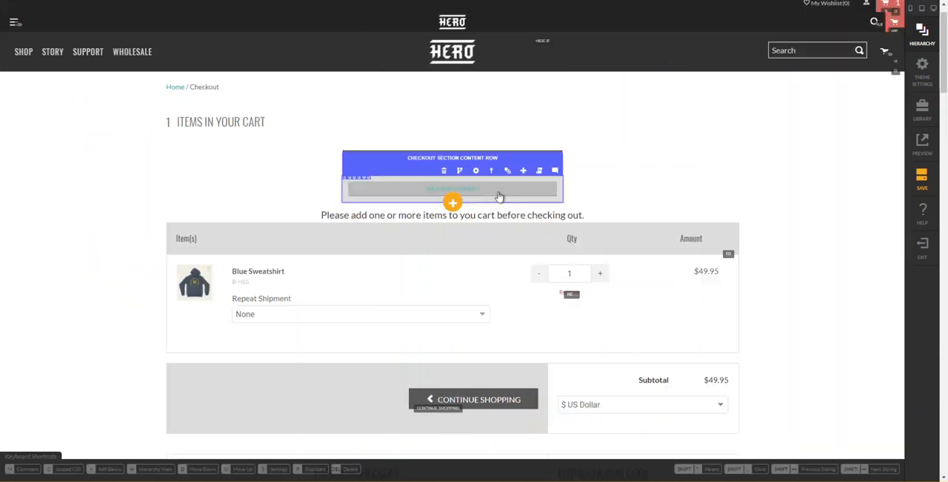
# - Round the checkout section content row's corners with a 5px radius on Bottom Edges Only and close its settings
pyautogui.click(476, 171)
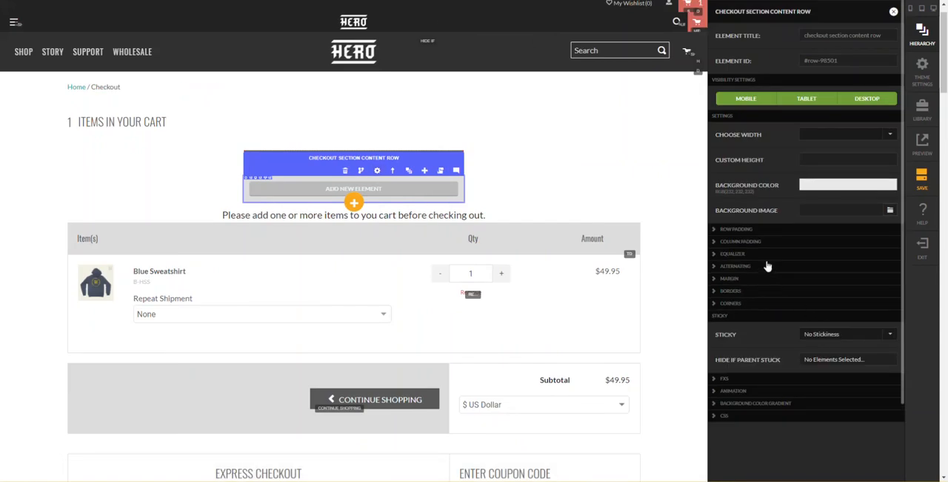
pyautogui.click(761, 303)
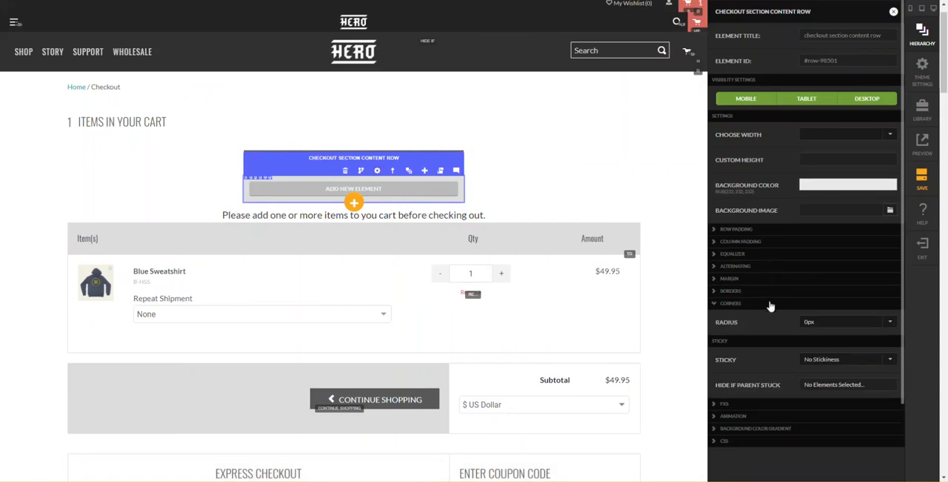
pyautogui.click(849, 326)
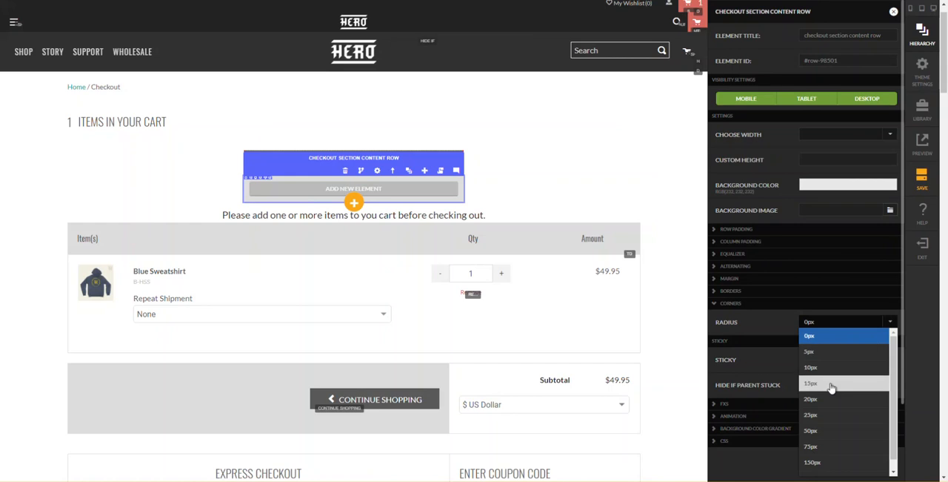
pyautogui.click(835, 353)
pyautogui.click(833, 354)
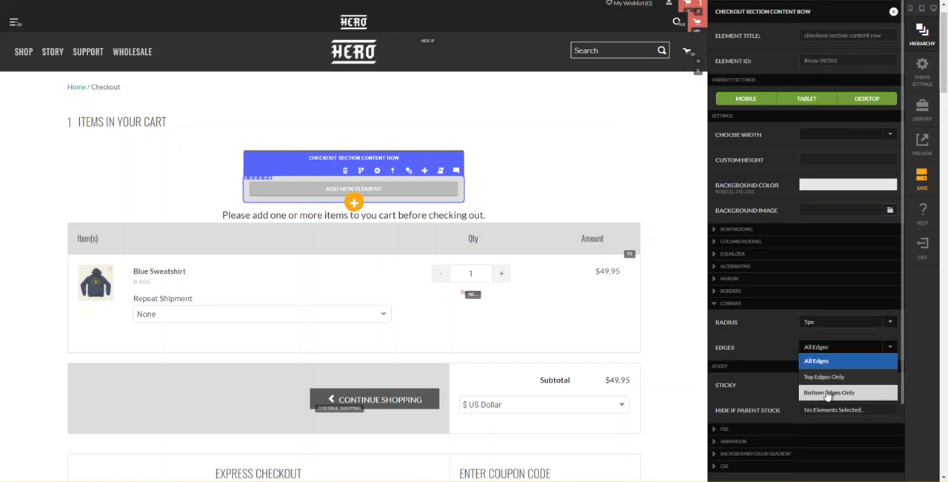
pyautogui.click(830, 388)
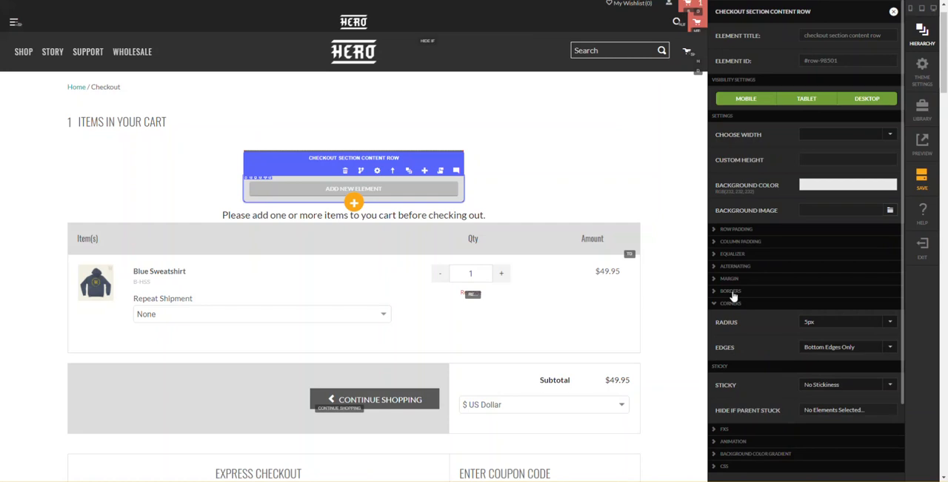
pyautogui.click(617, 192)
pyautogui.click(676, 123)
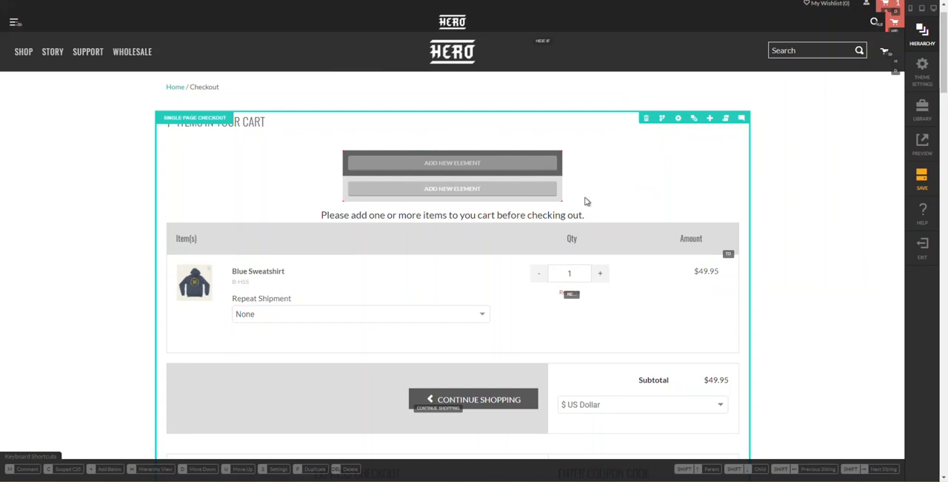
# - Give the checkout section title row a scoped style for all screen sizes with box-shadow: inset 0 0 10px #555
pyautogui.click(552, 185)
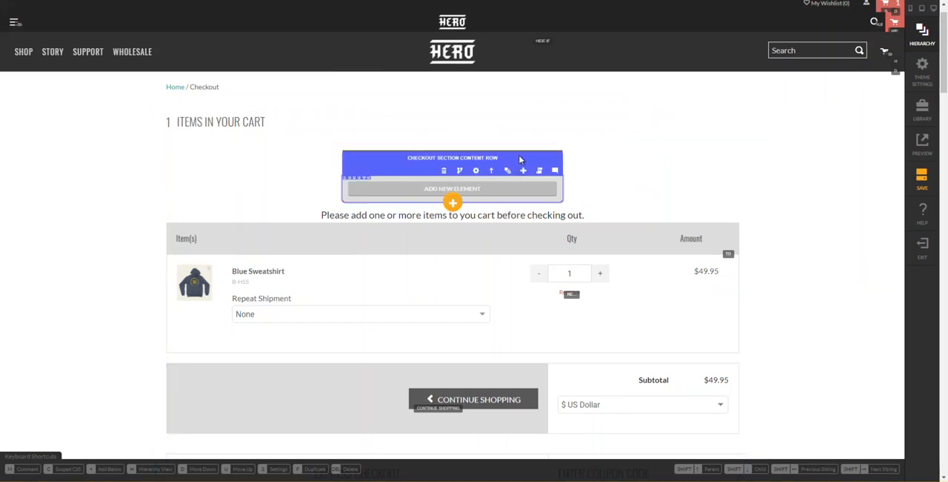
pyautogui.click(536, 159)
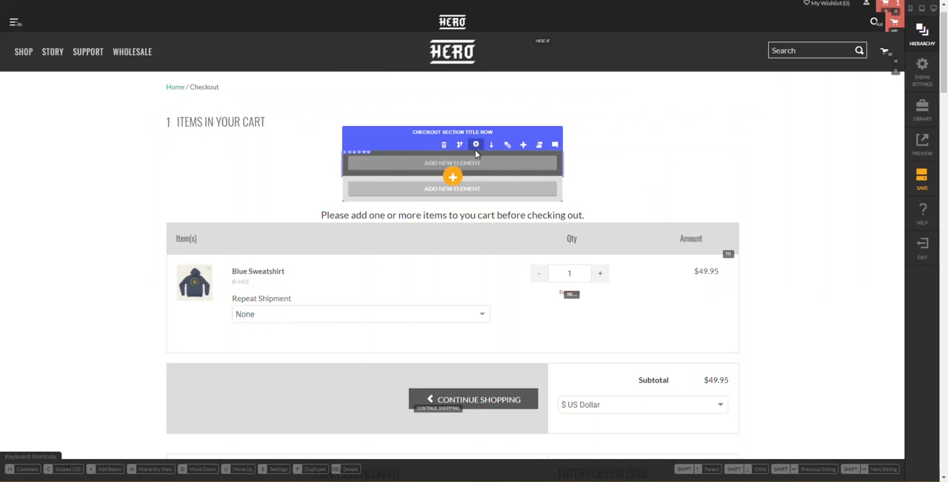
pyautogui.moveTo(477, 147)
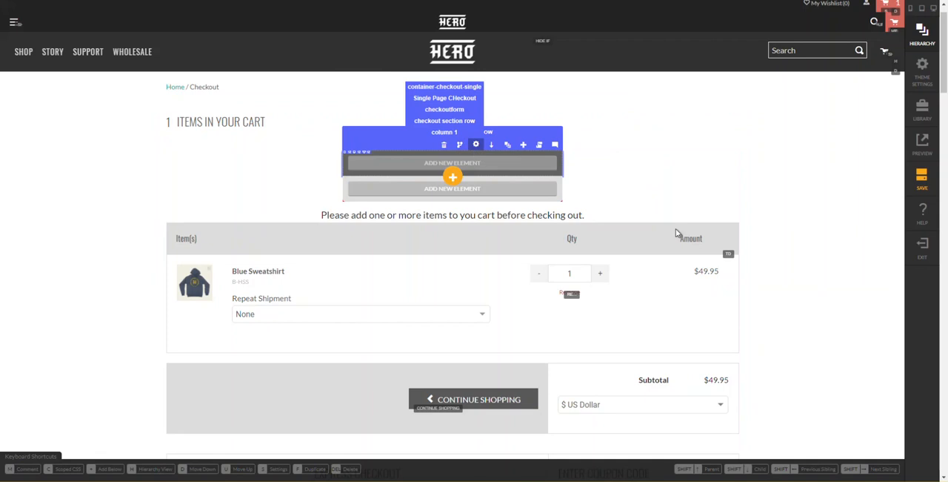
pyautogui.click(477, 145)
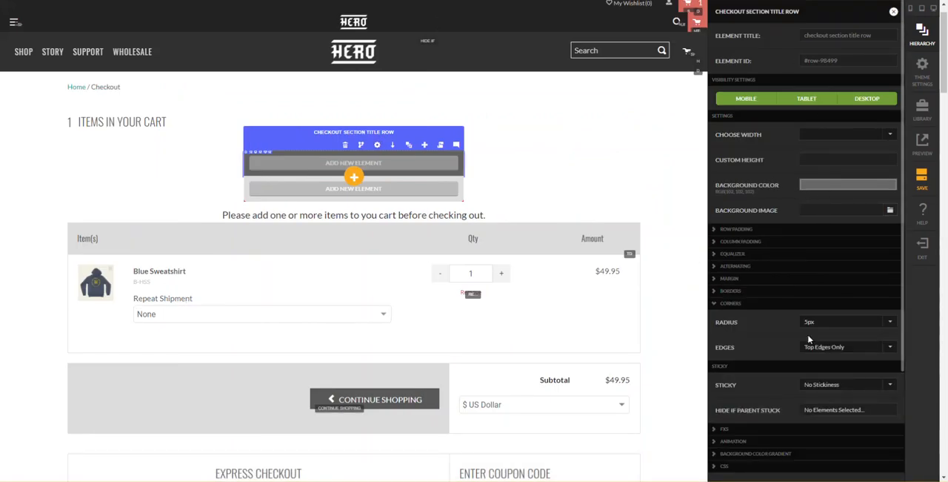
pyautogui.click(760, 467)
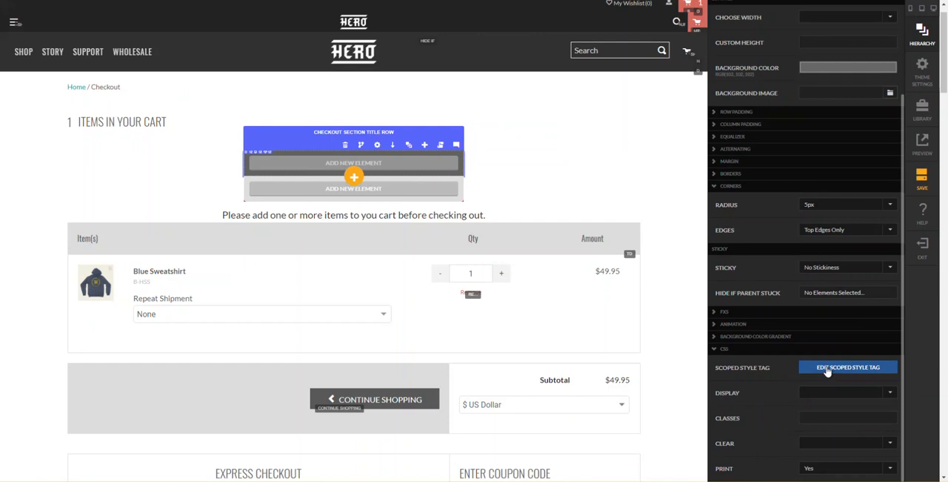
pyautogui.click(828, 369)
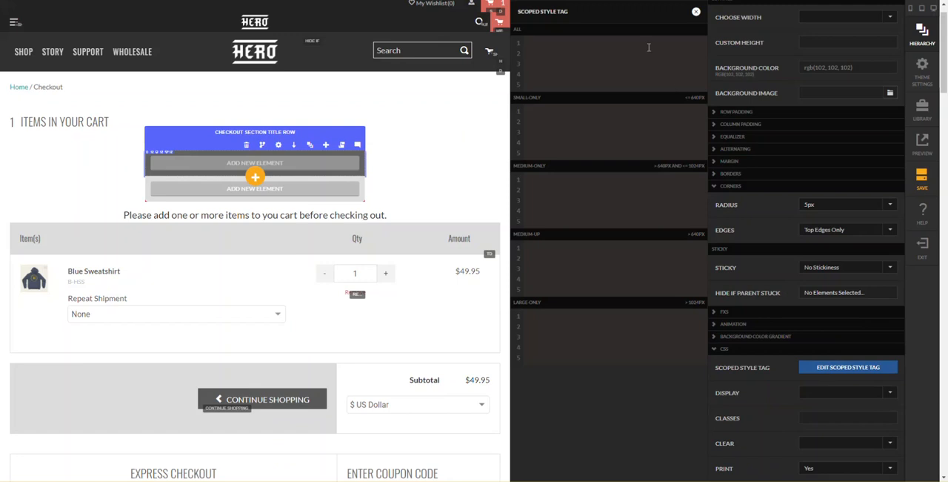
pyautogui.write('{')
pyautogui.press('Return')
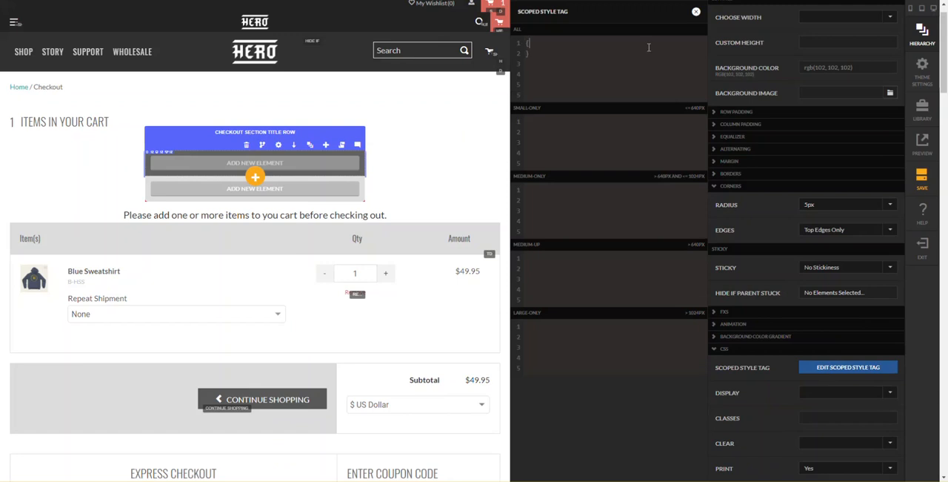
pyautogui.press('Return')
pyautogui.write('box-shadow: inset 0 0 10px #555;')
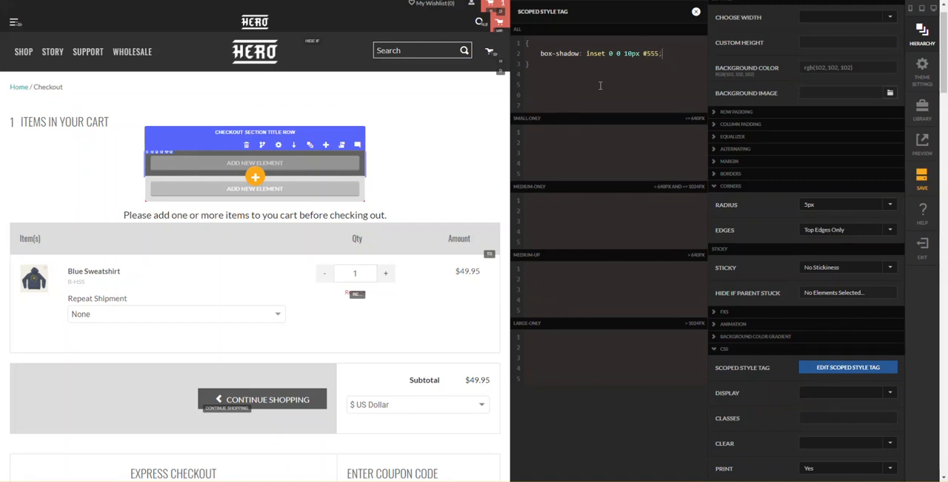
pyautogui.click(696, 13)
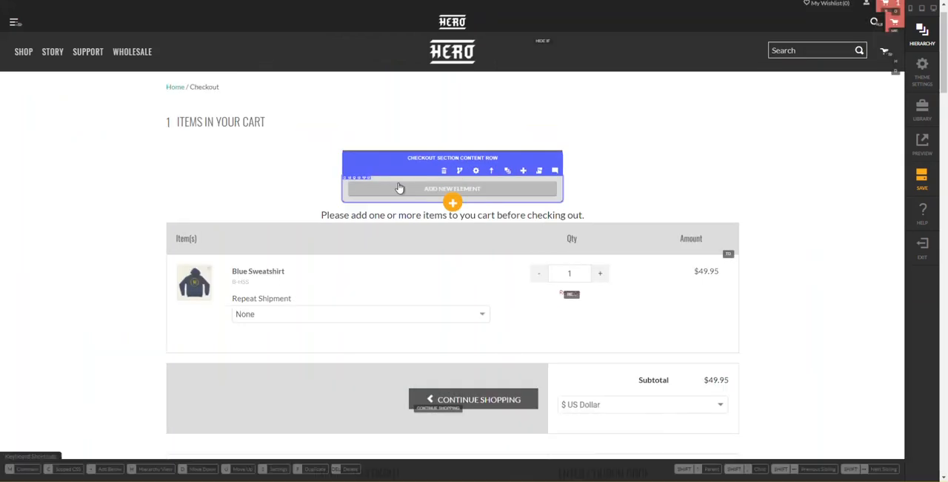
# - Give the checkout section content row a scoped style with box-shadow: inset 0 0 10px #d6d6d6 and save the page
pyautogui.click(399, 189)
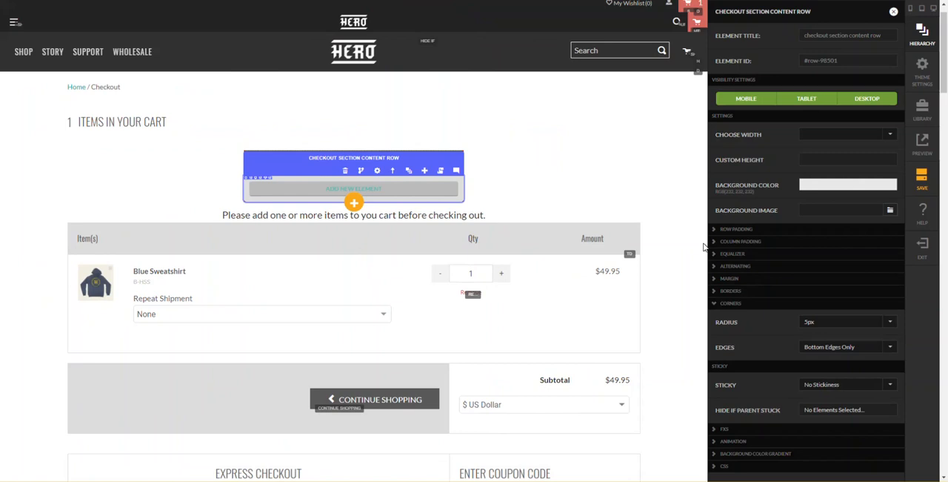
pyautogui.scroll(-2, 817, 404)
pyautogui.scroll(4, 432, 174)
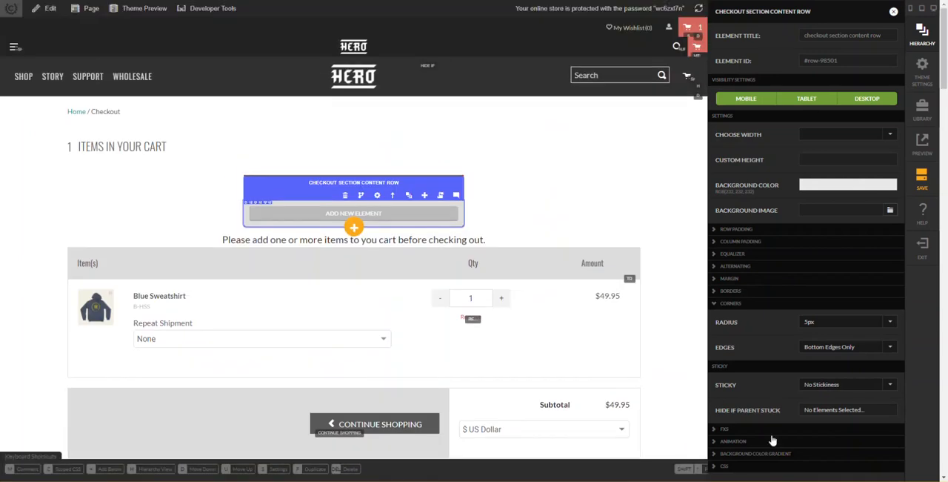
pyautogui.click(776, 469)
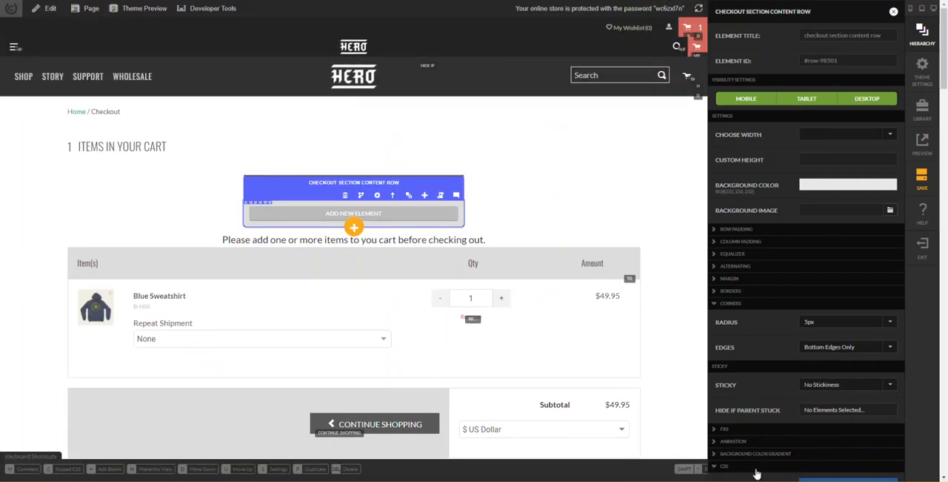
pyautogui.scroll(-1, 825, 459)
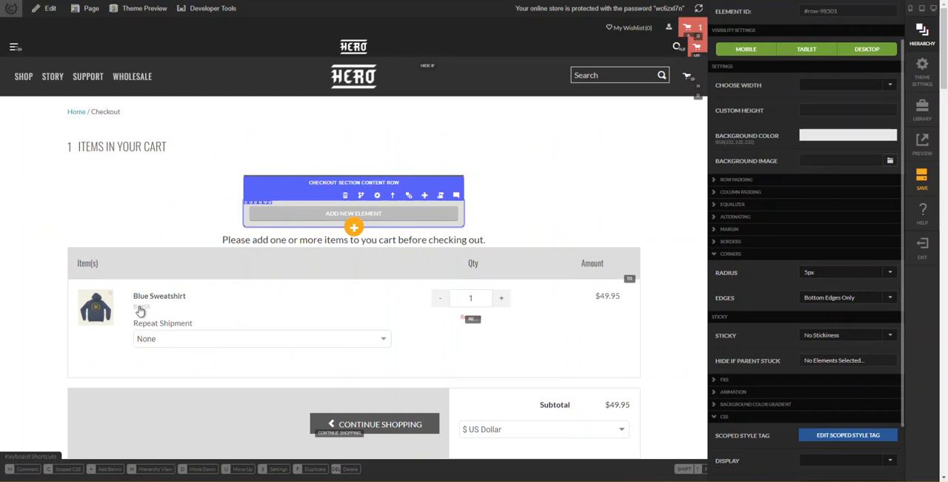
pyautogui.click(830, 437)
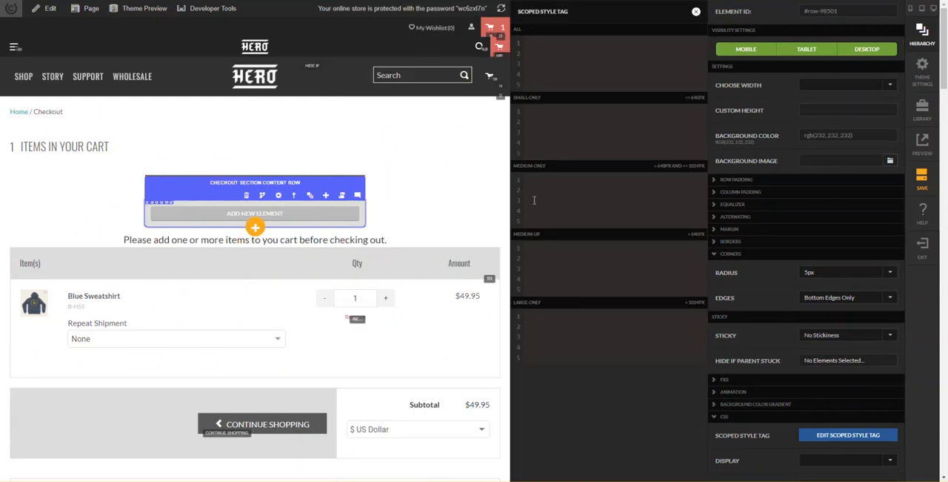
pyautogui.click(583, 57)
pyautogui.write('{')
pyautogui.press('Return')
pyautogui.write('box-shadow: inset 0 0 10px #d6d6d6;')
pyautogui.press('Return')
pyautogui.press('Return')
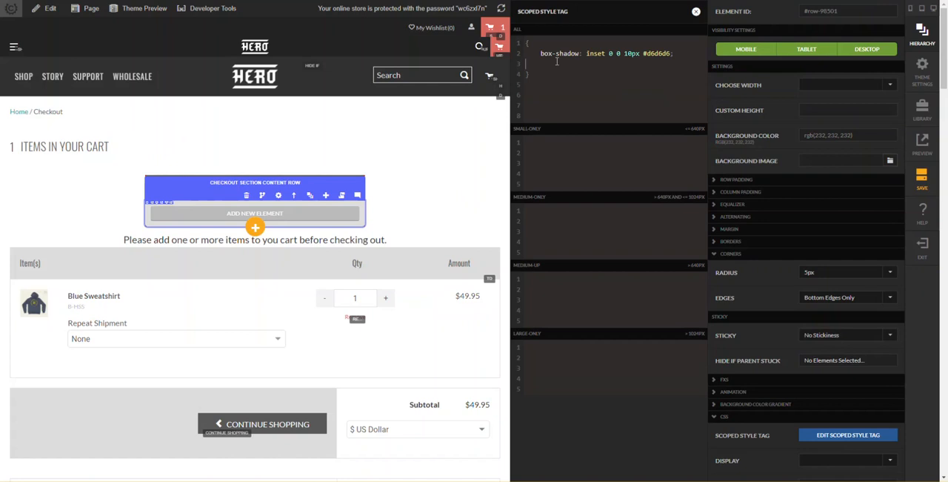
pyautogui.press('BackSpace')
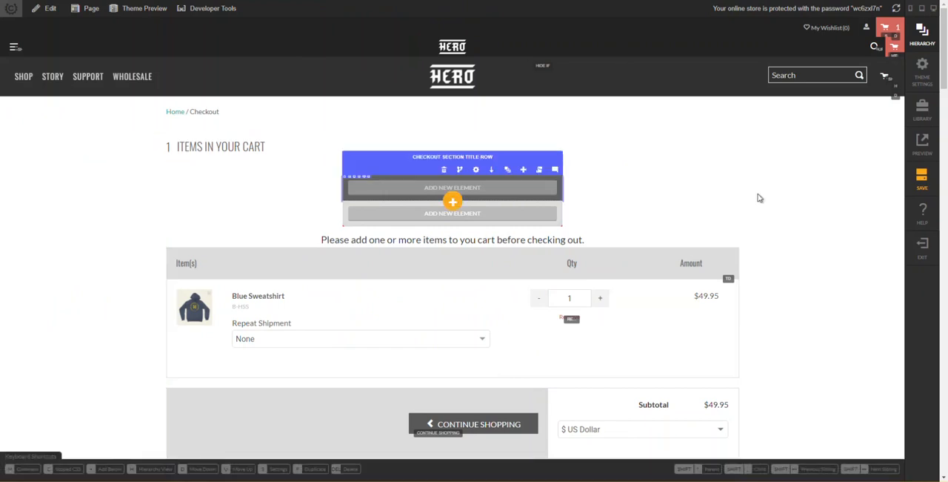
pyautogui.click(921, 182)
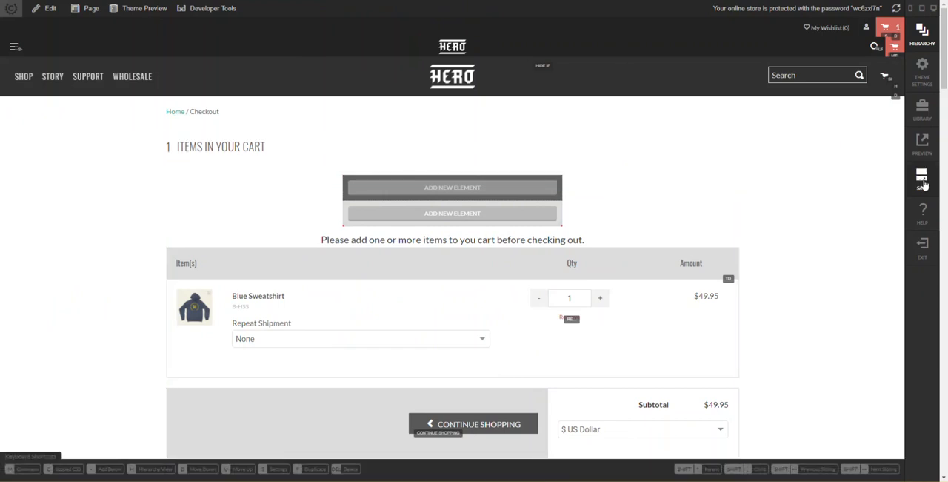
# - Set a 1px solid border on all four linked sides of the checkout section title row
pyautogui.click(508, 193)
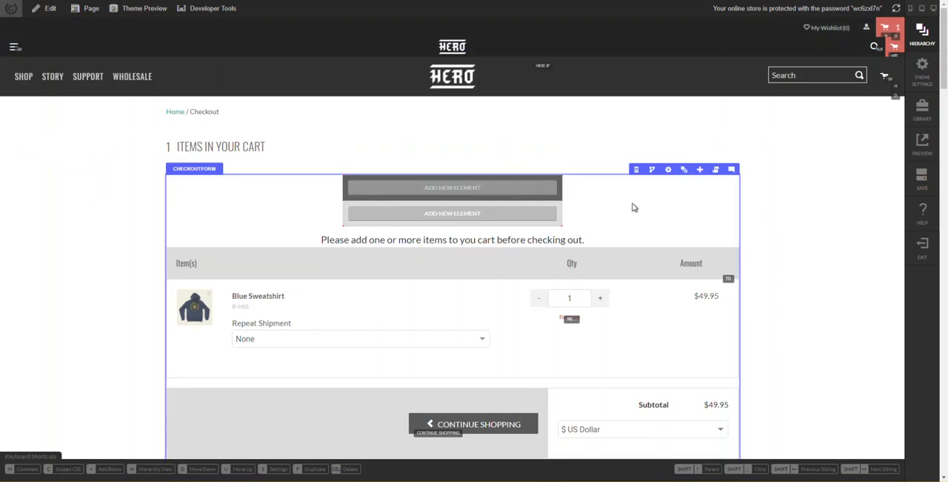
pyautogui.click(537, 192)
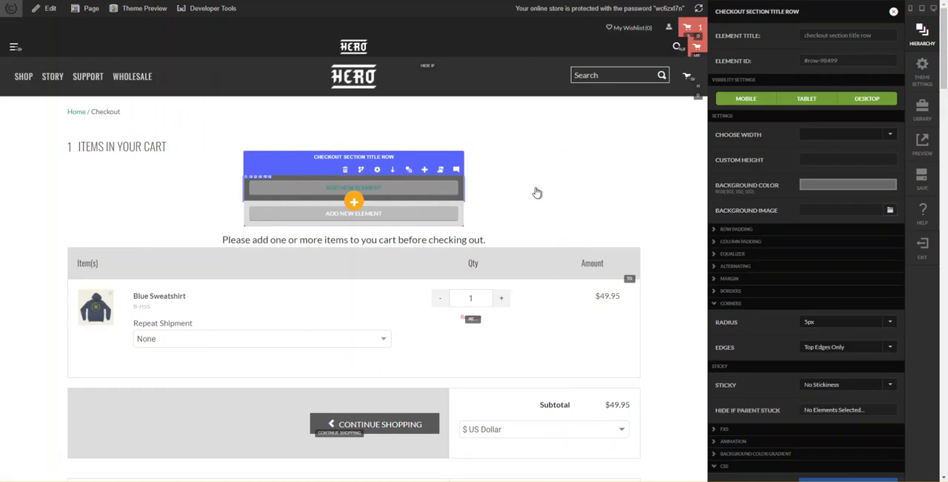
pyautogui.click(758, 293)
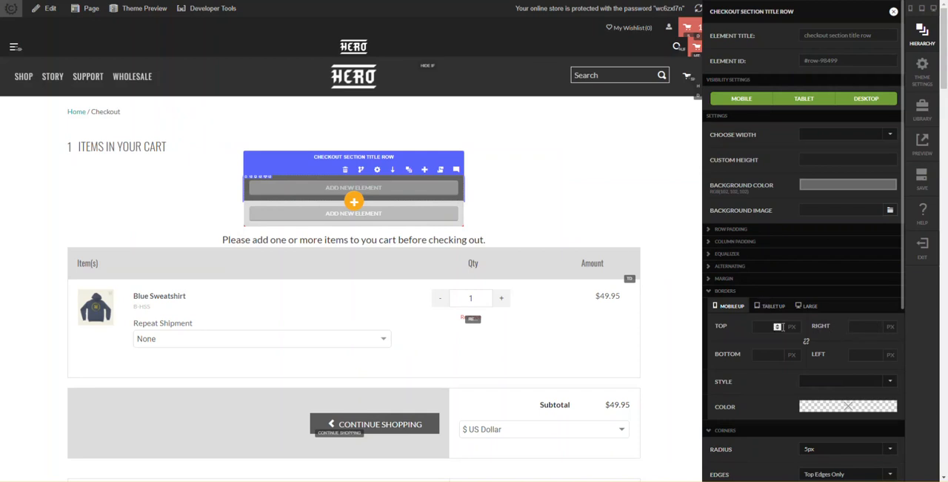
pyautogui.write('1')
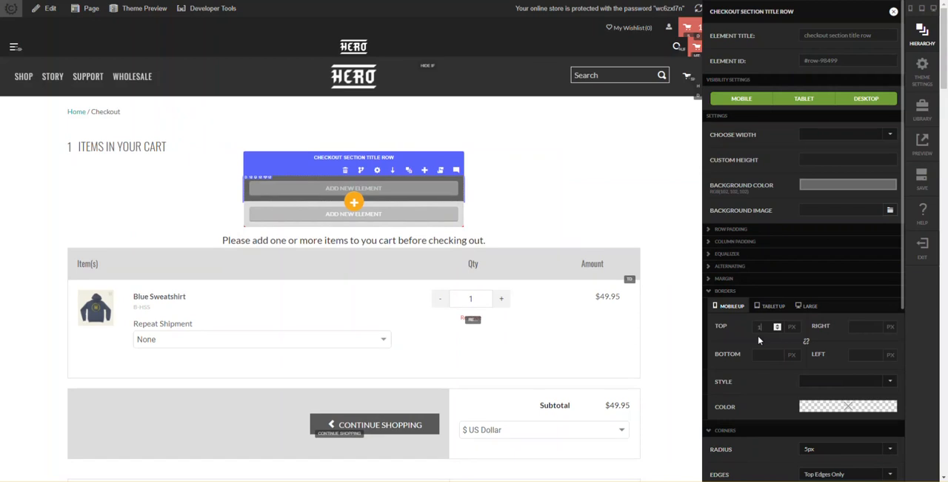
pyautogui.click(806, 341)
pyautogui.click(827, 390)
pyautogui.click(821, 412)
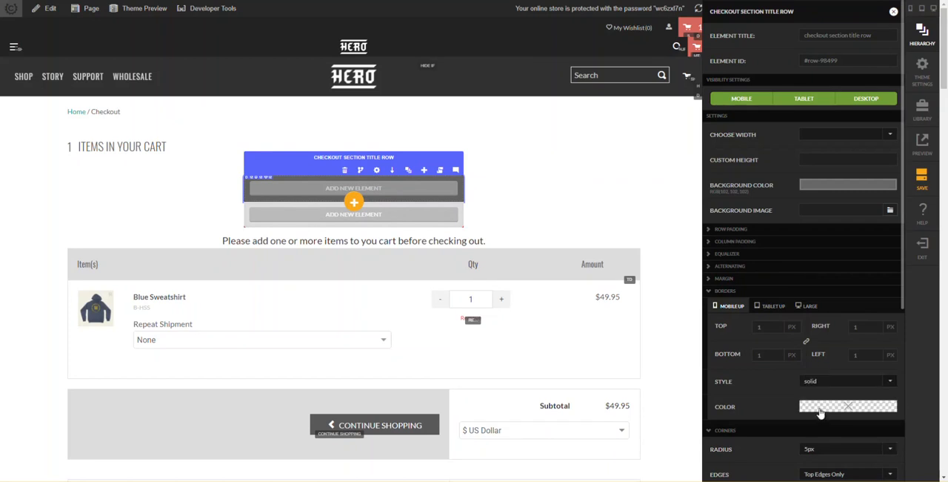
# - Set the title row's border to the custom color #555 and close its settings
pyautogui.click(821, 412)
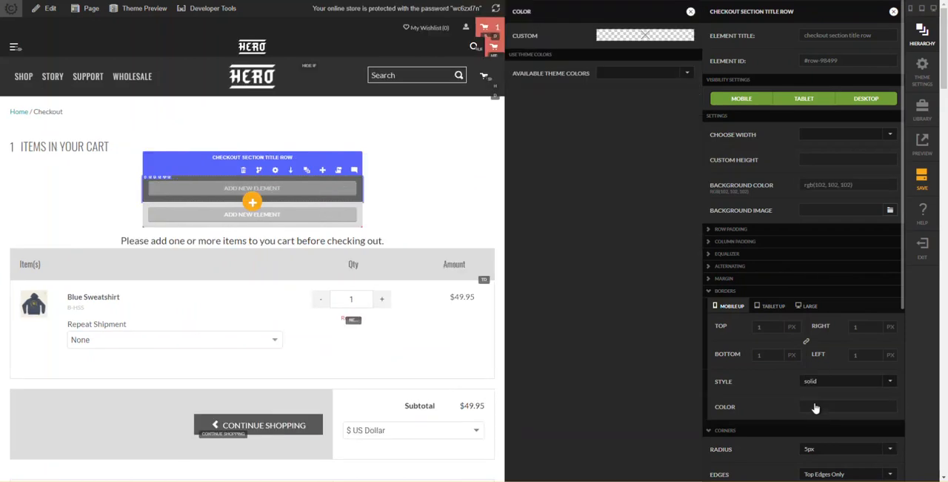
pyautogui.click(617, 34)
pyautogui.click(625, 137)
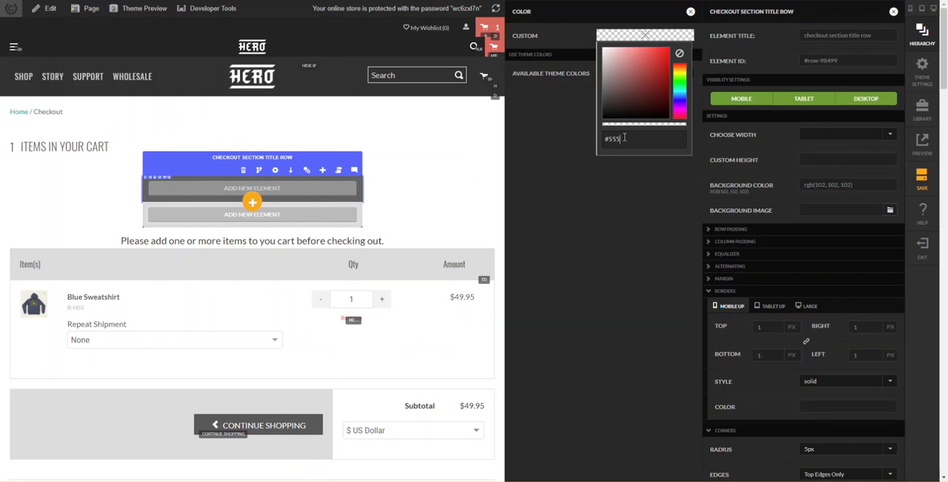
pyautogui.write('#555')
pyautogui.press('Return')
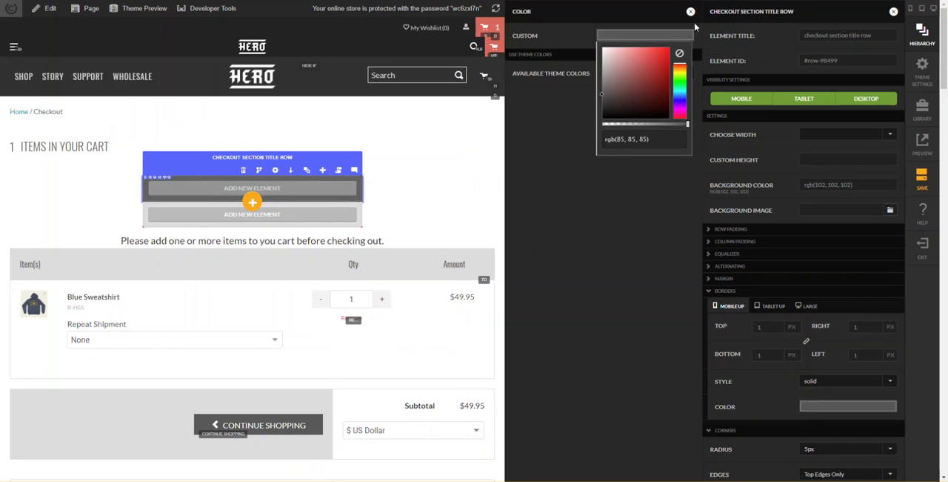
pyautogui.click(486, 138)
pyautogui.click(618, 178)
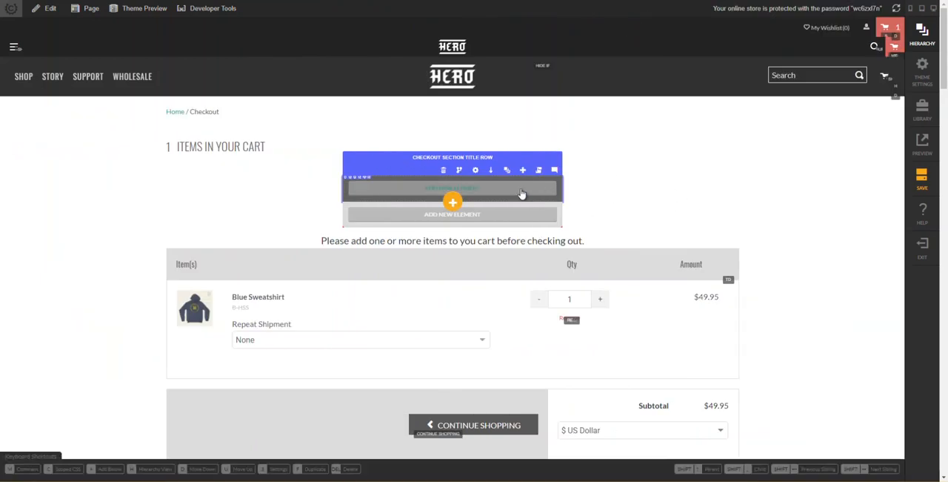
# - Clear the background color of the parent checkout section row and save the page
pyautogui.press('h')
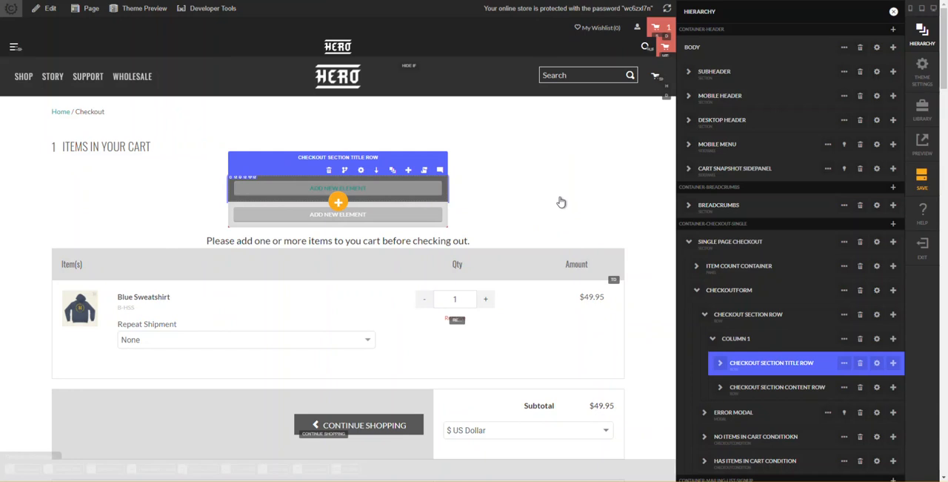
pyautogui.click(778, 317)
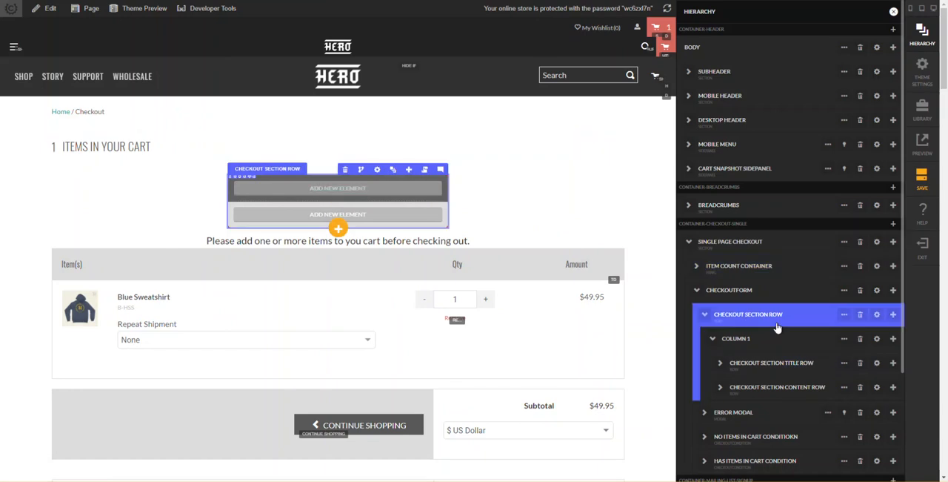
pyautogui.click(877, 317)
pyautogui.click(647, 210)
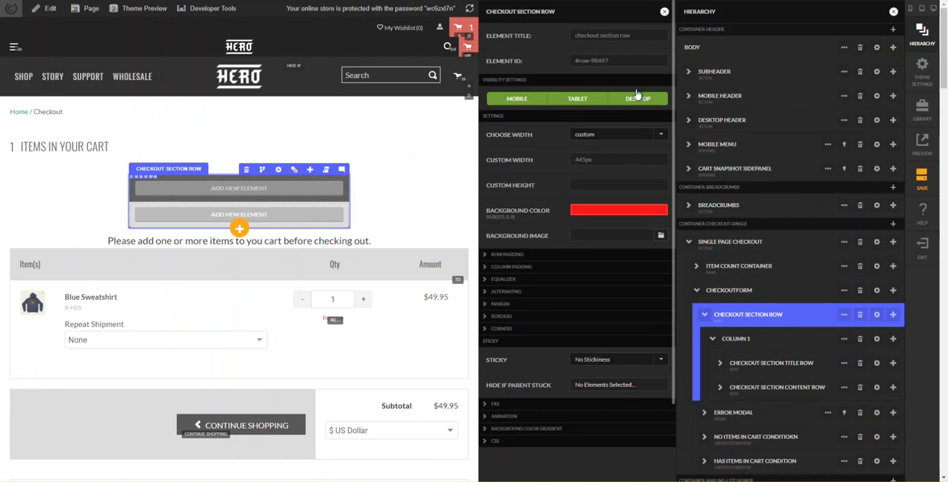
pyautogui.click(672, 39)
pyautogui.click(668, 54)
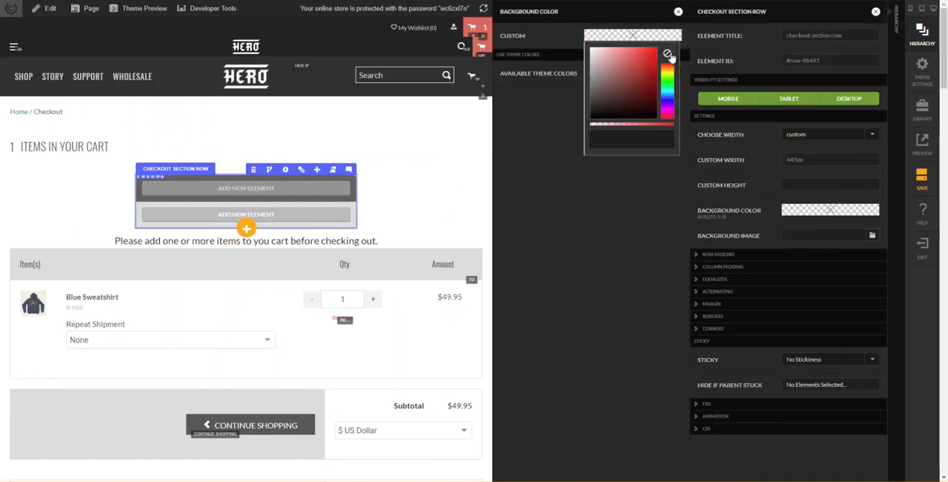
pyautogui.click(448, 179)
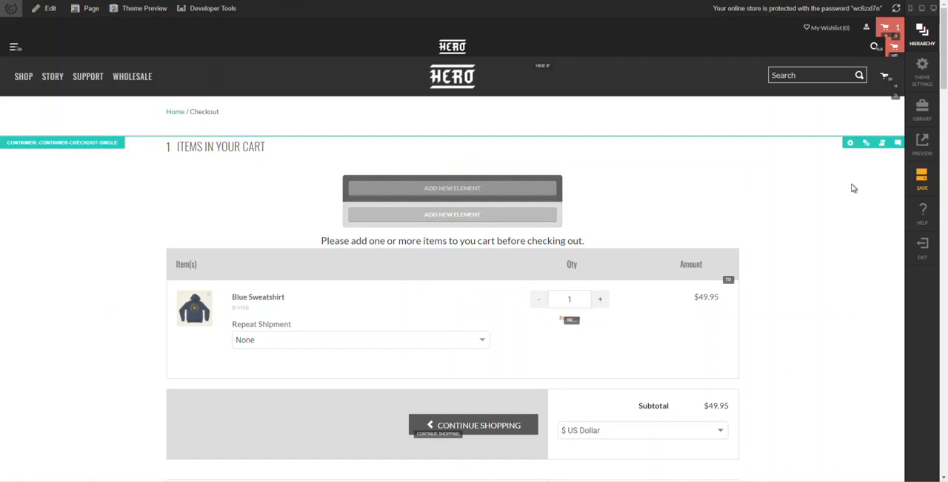
pyautogui.click(922, 177)
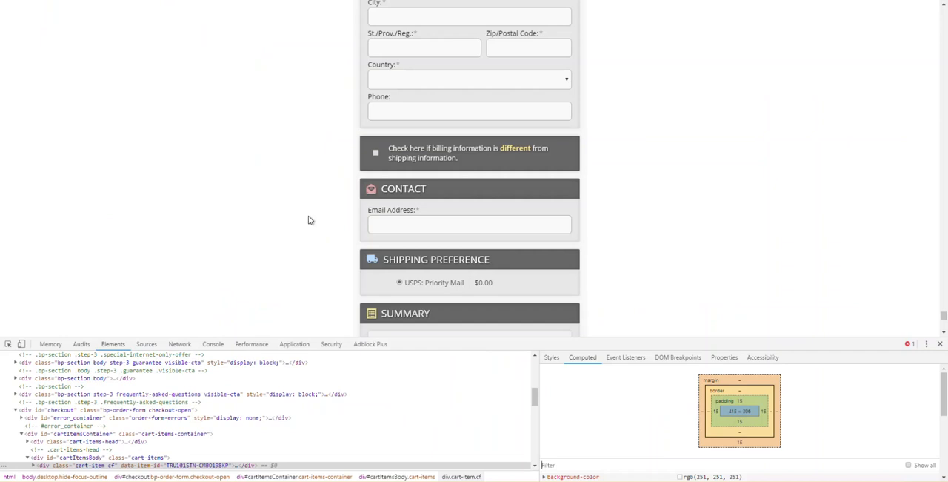
# - Inspect the computed text styles of the Contact heading on the reference checkout page in the browser's developer tools, and return to the visual editor
pyautogui.click(8, 344)
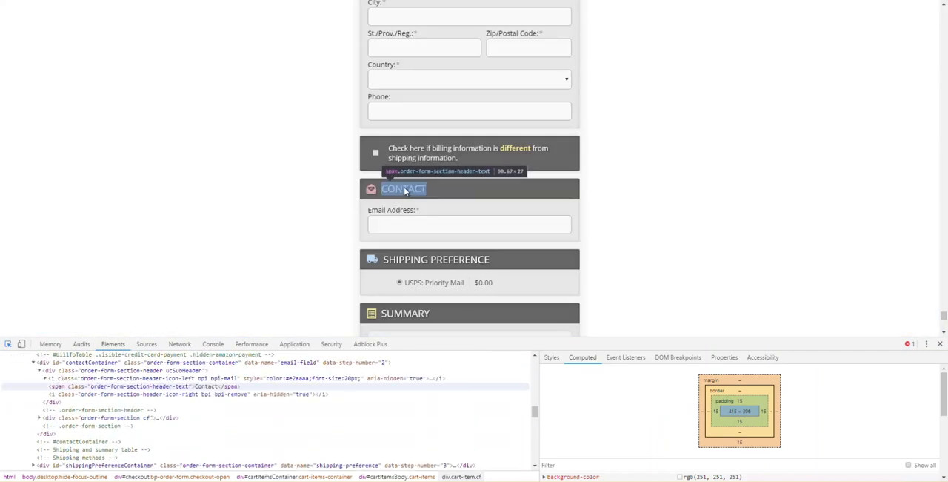
pyautogui.click(405, 189)
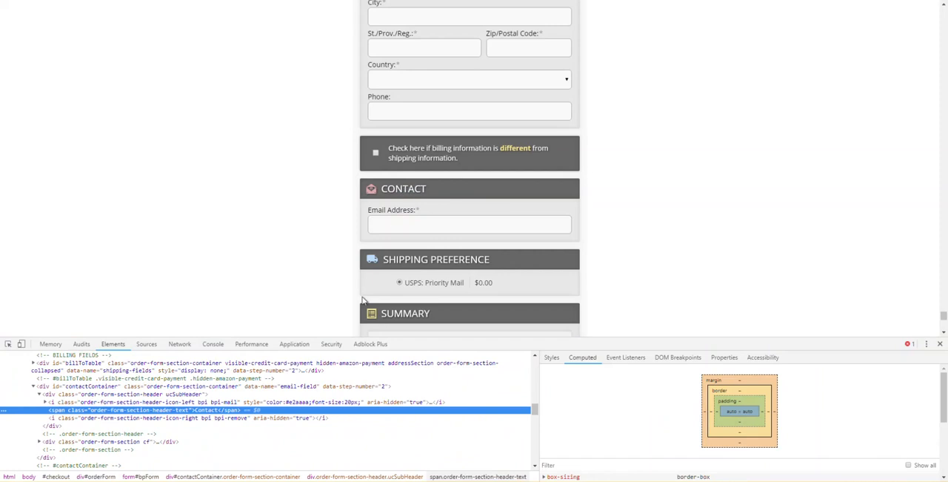
pyautogui.moveTo(623, 346); pyautogui.dragTo(612, 230)
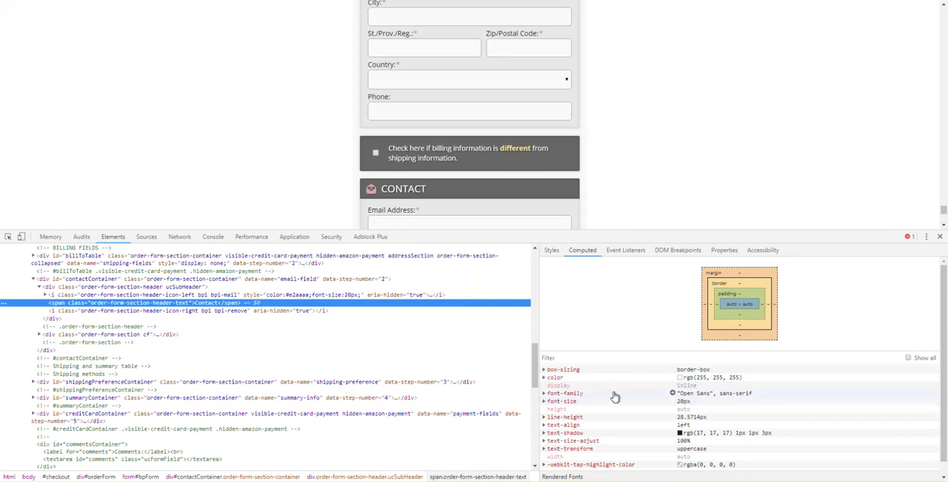
pyautogui.hotkey('alt', 'Tab')
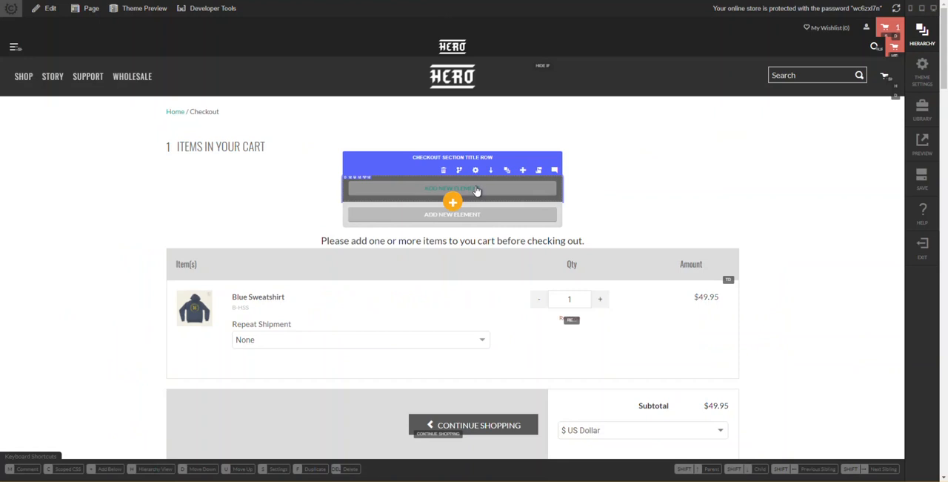
# - Add an icon element inside the checkout section title row
pyautogui.press('h')
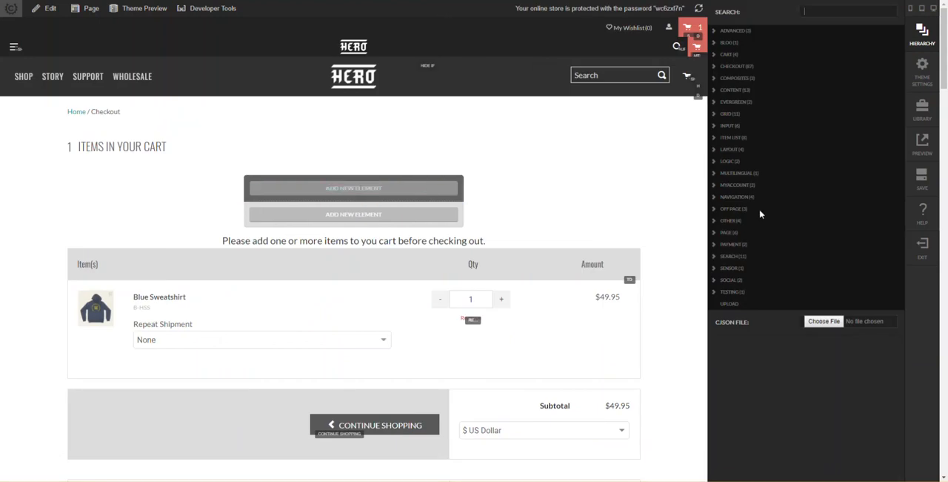
pyautogui.write('icon')
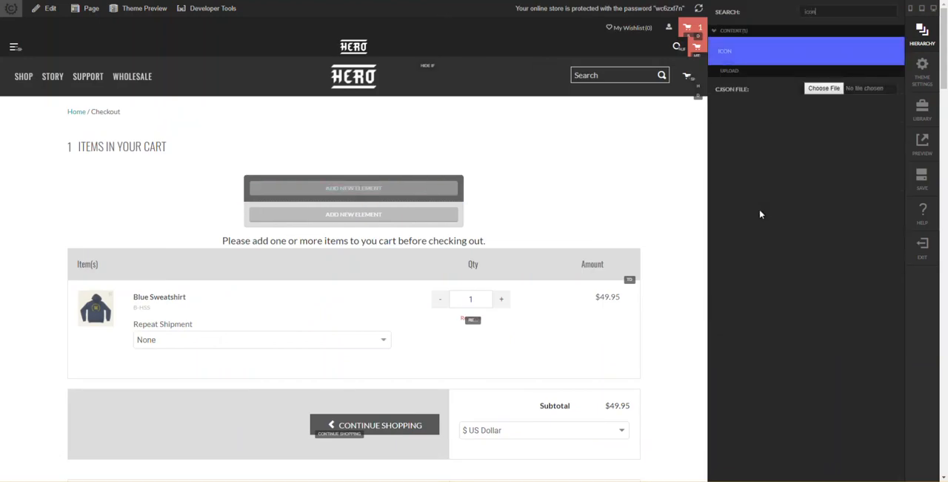
pyautogui.press('Return')
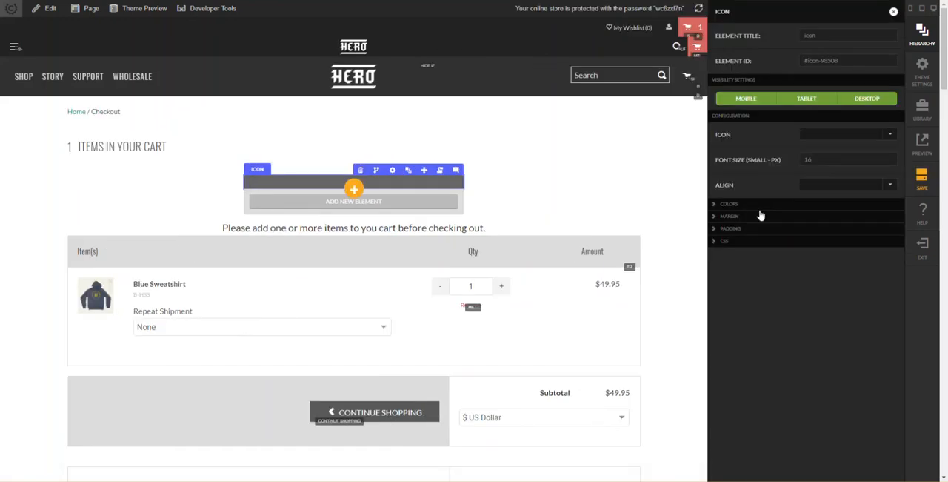
# - Choose the cart symbol for the new icon element and set its small font size to 20 px
pyautogui.click(819, 134)
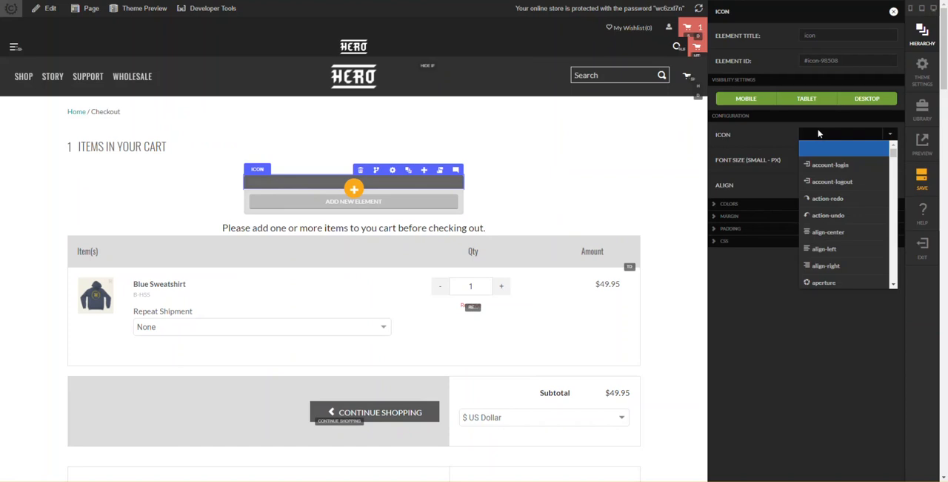
pyautogui.scroll(-2, 821, 171)
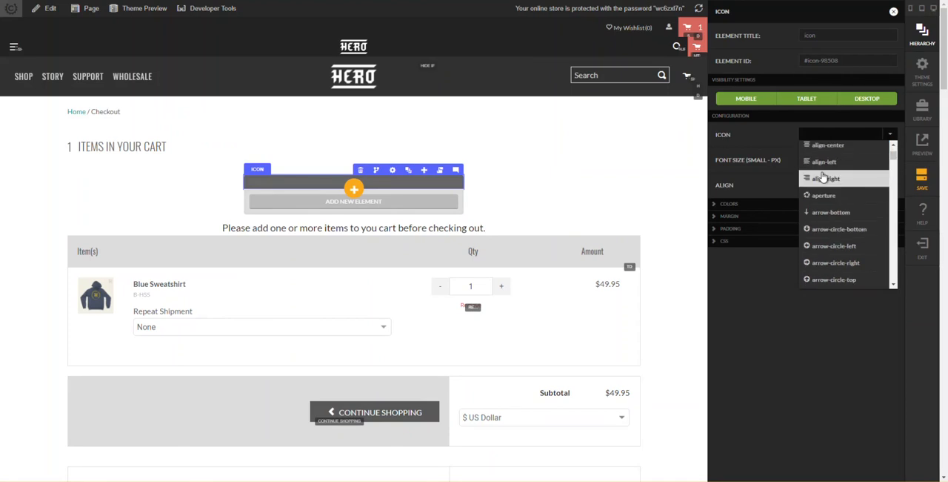
pyautogui.scroll(-3, 824, 185)
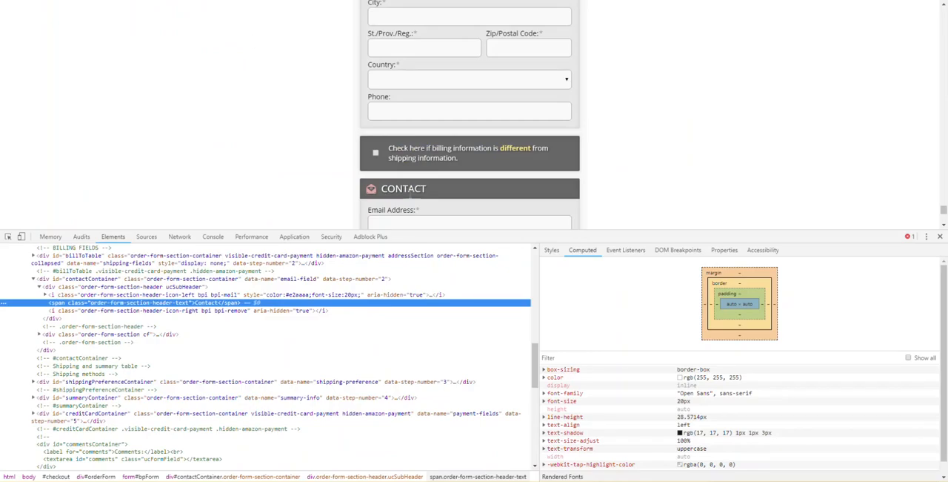
pyautogui.scroll(3, 416, 189)
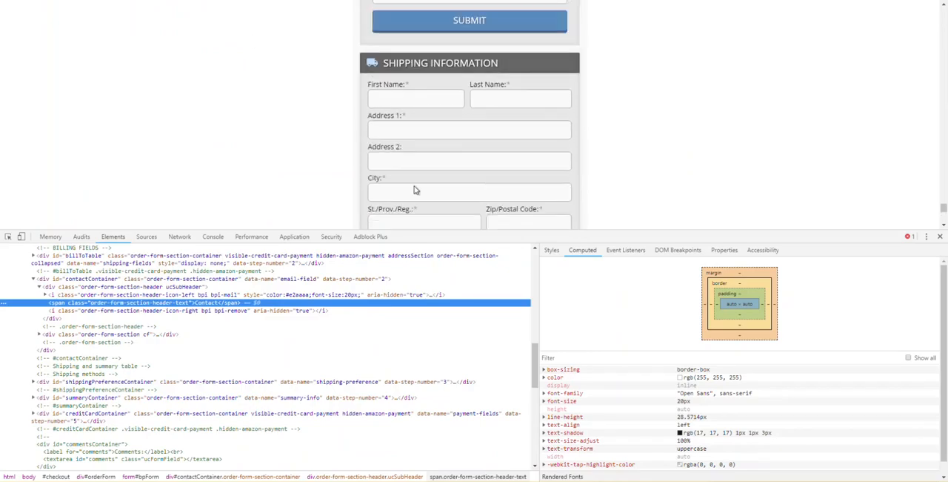
pyautogui.scroll(2, 416, 189)
pyautogui.scroll(-2, 523, 146)
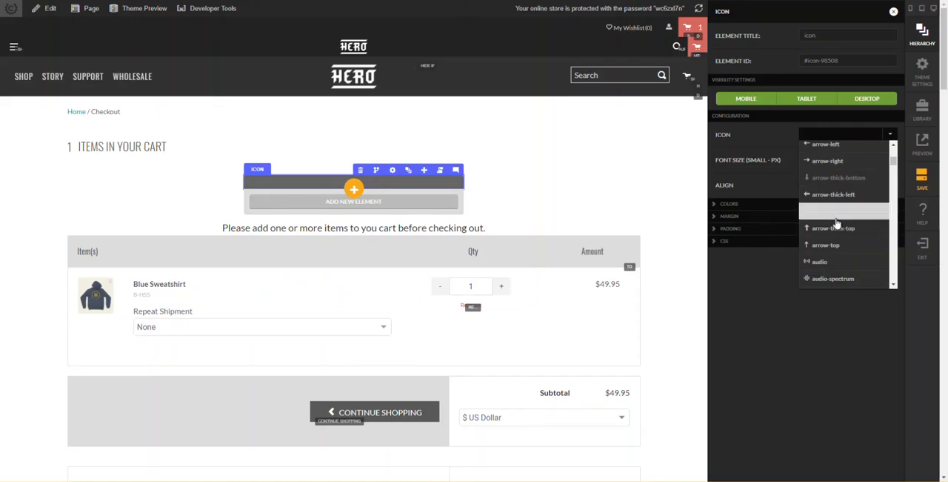
pyautogui.scroll(3, 842, 232)
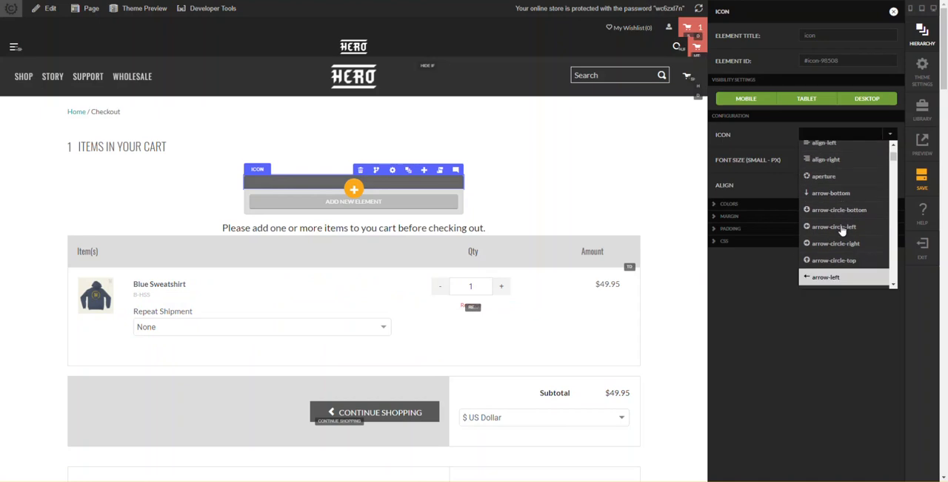
pyautogui.scroll(-5, 843, 232)
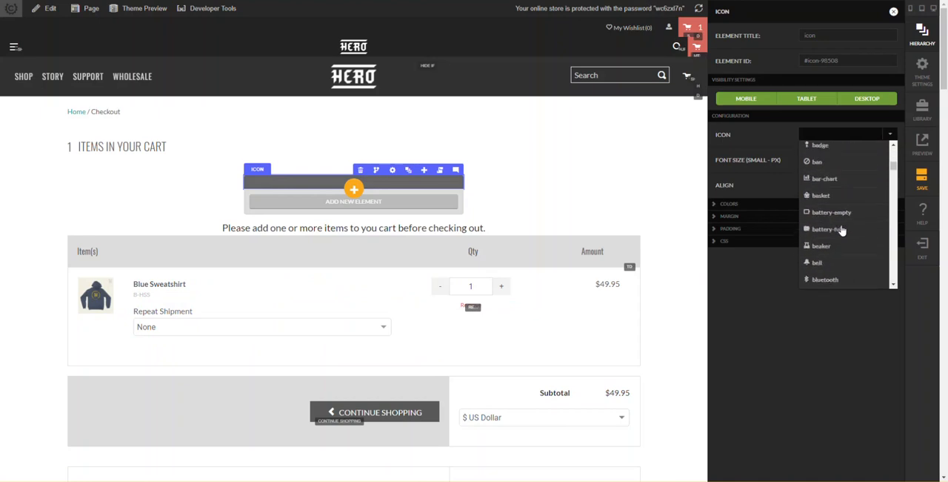
pyautogui.scroll(-4, 842, 231)
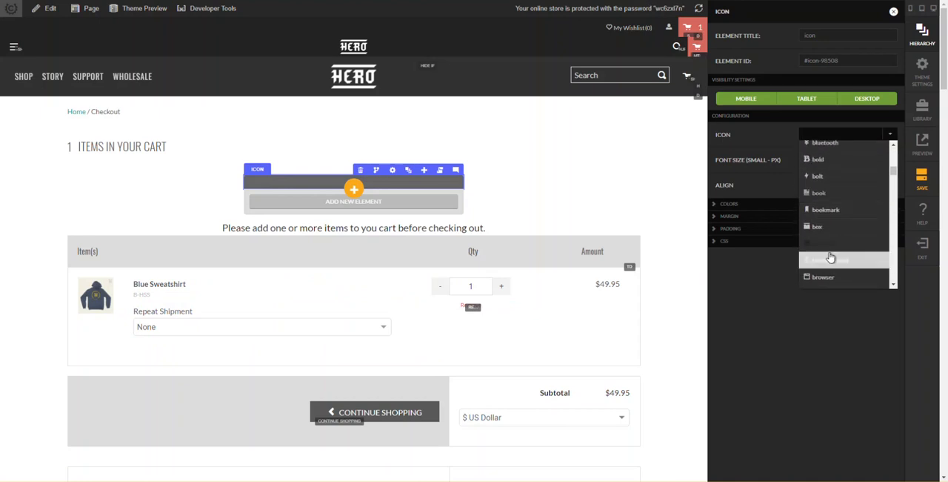
pyautogui.scroll(-2, 840, 213)
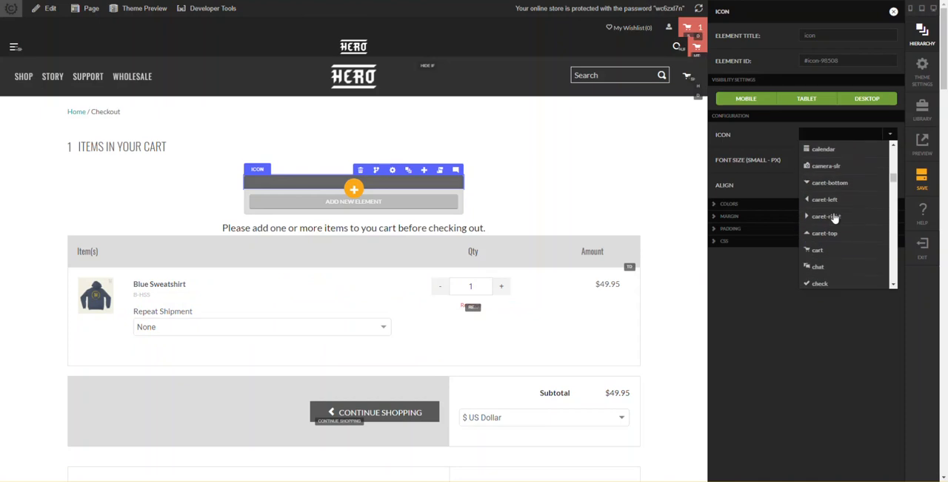
pyautogui.click(830, 254)
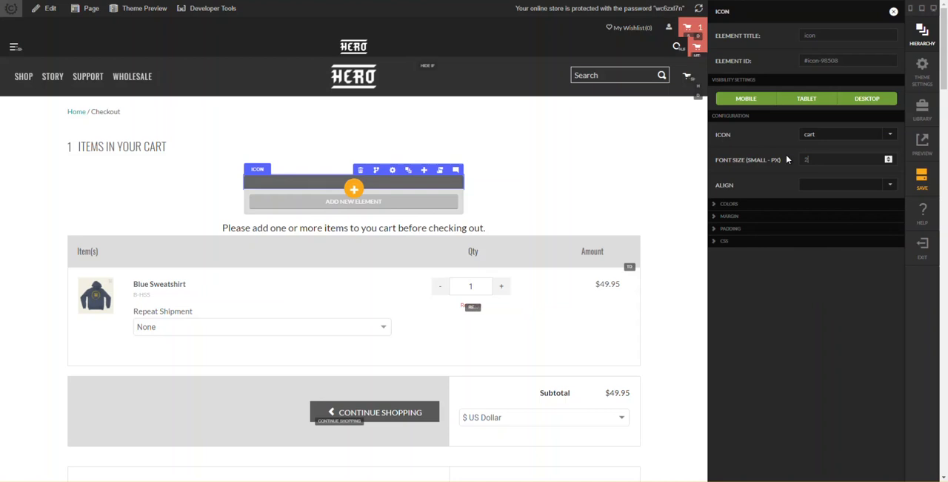
pyautogui.write('20')
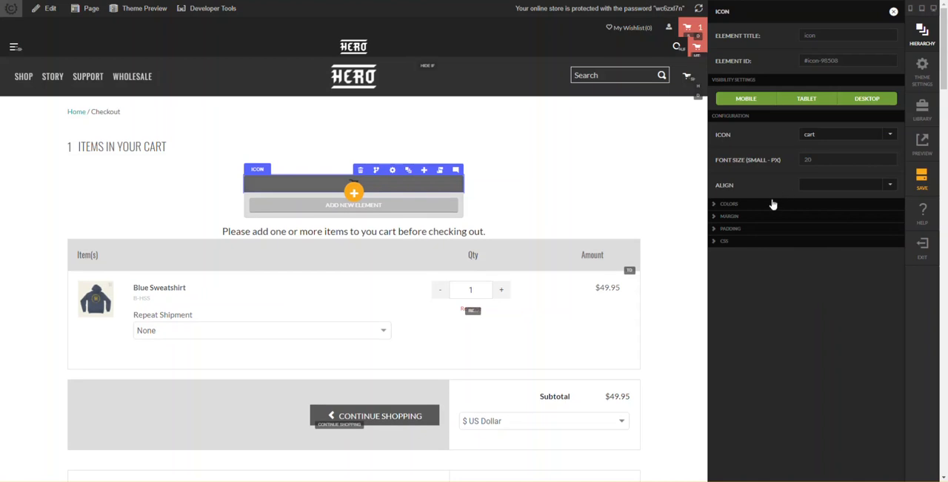
# - Set the cart icon's text color to custom white
pyautogui.click(773, 204)
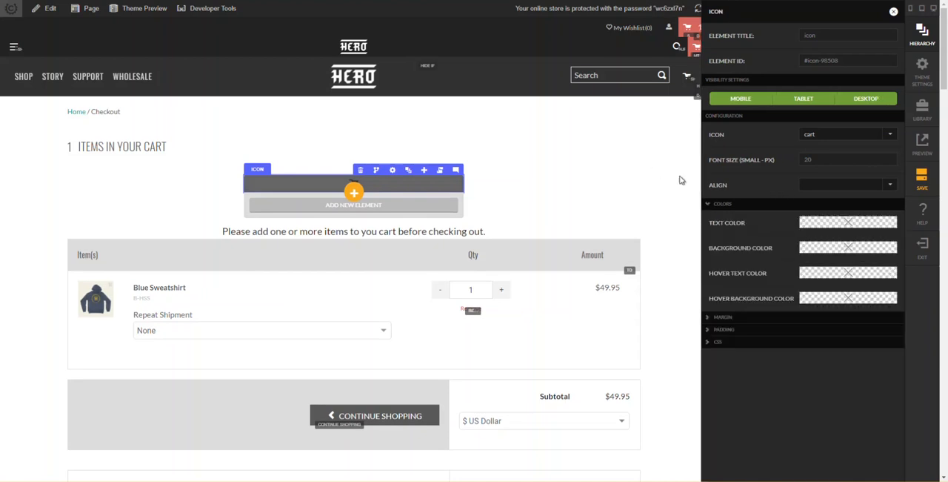
pyautogui.click(825, 226)
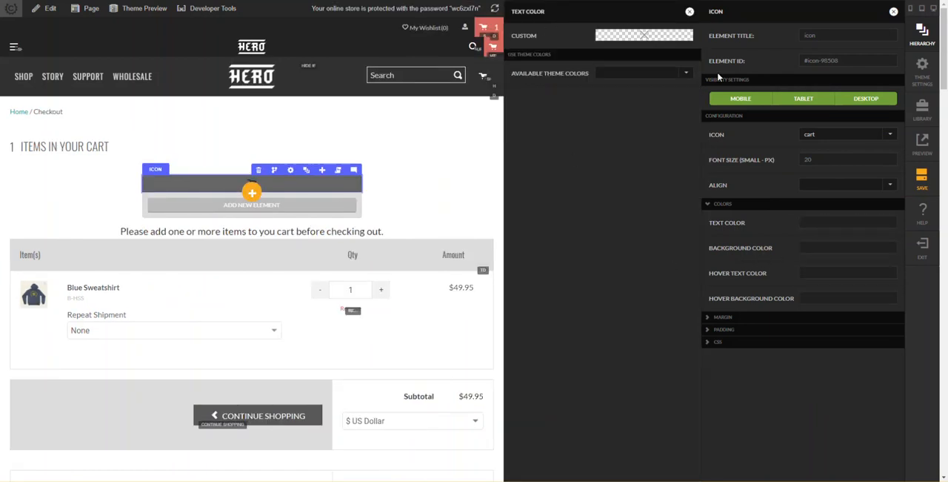
pyautogui.click(615, 38)
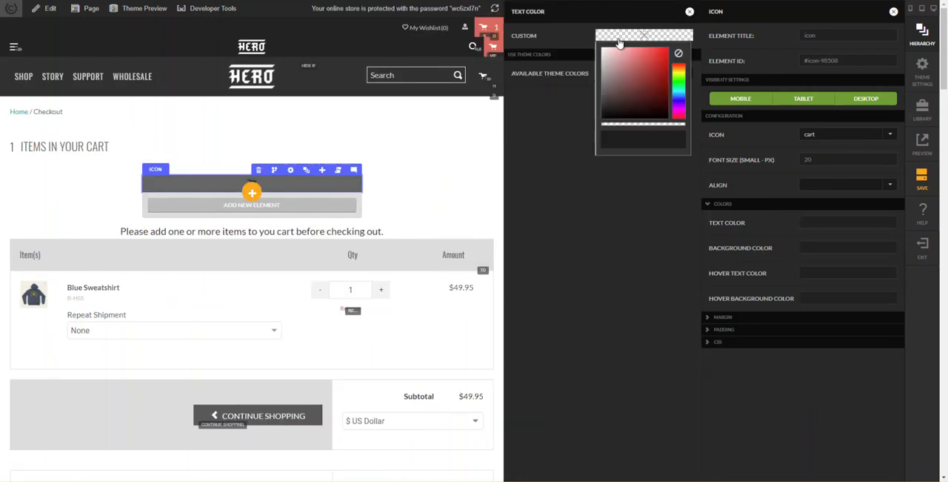
pyautogui.click(625, 141)
pyautogui.write('white')
pyautogui.press('Return')
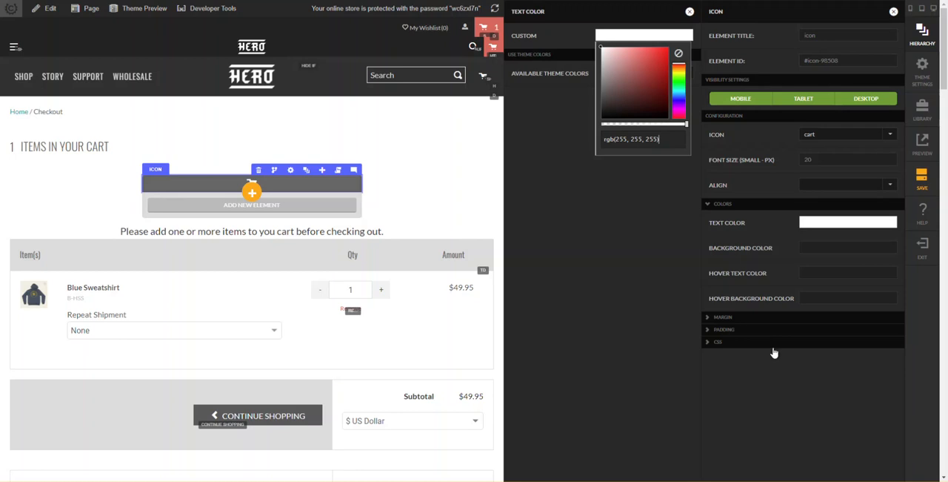
# - Align the cart icon to the left and close its settings
pyautogui.click(850, 190)
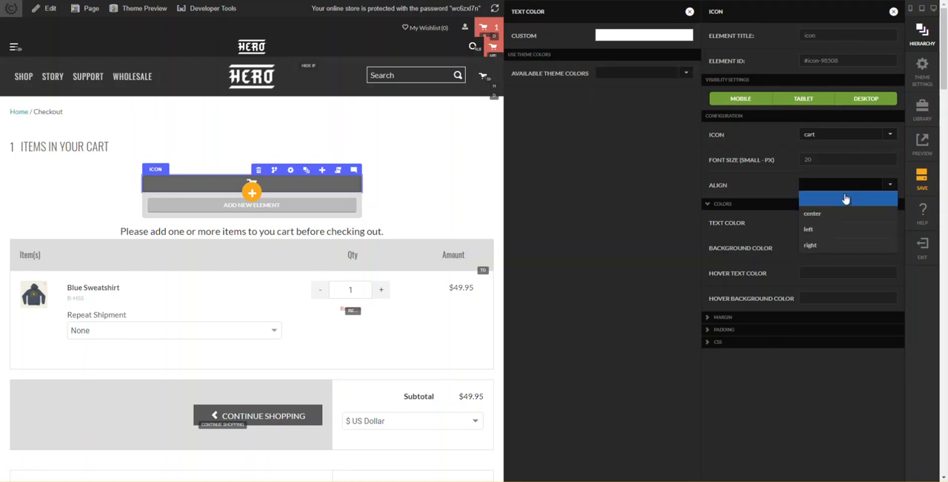
pyautogui.click(829, 230)
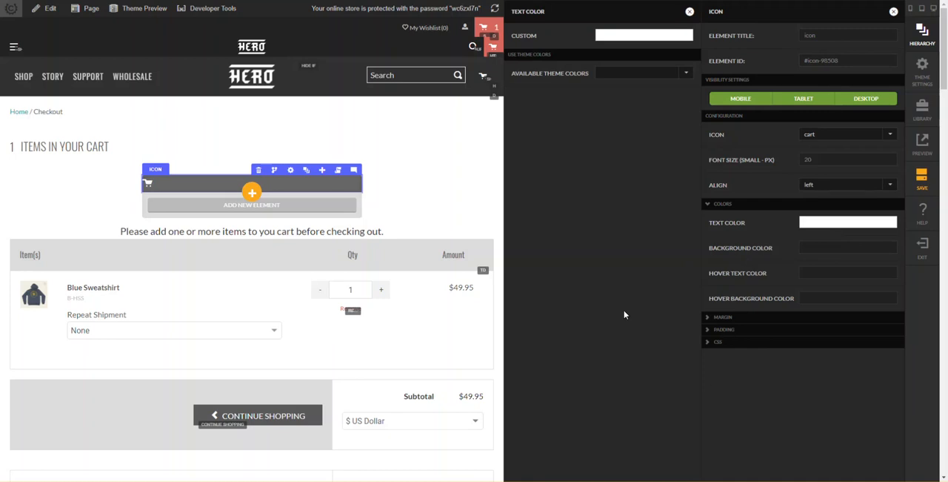
pyautogui.click(420, 191)
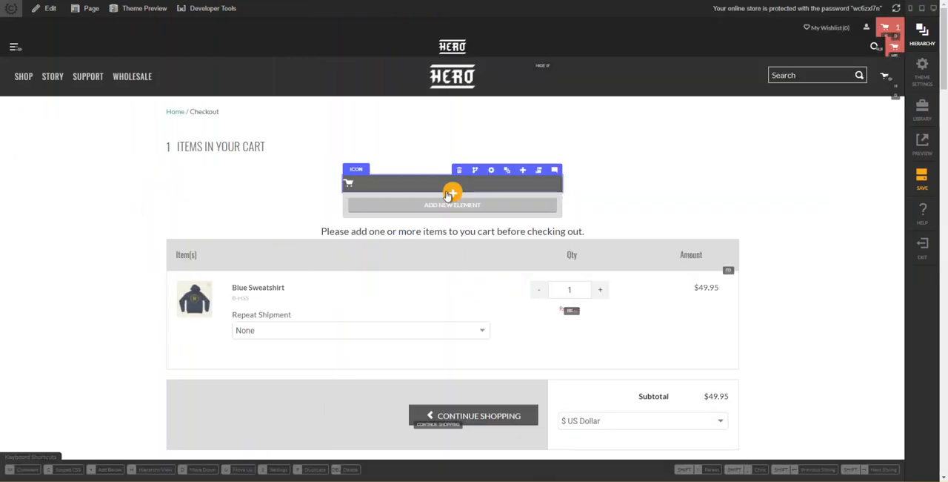
pyautogui.press('h')
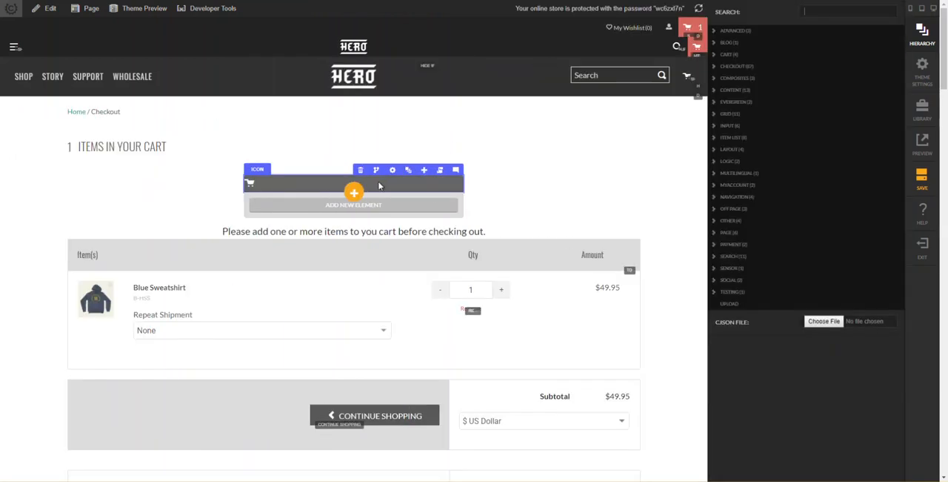
pyautogui.click(427, 189)
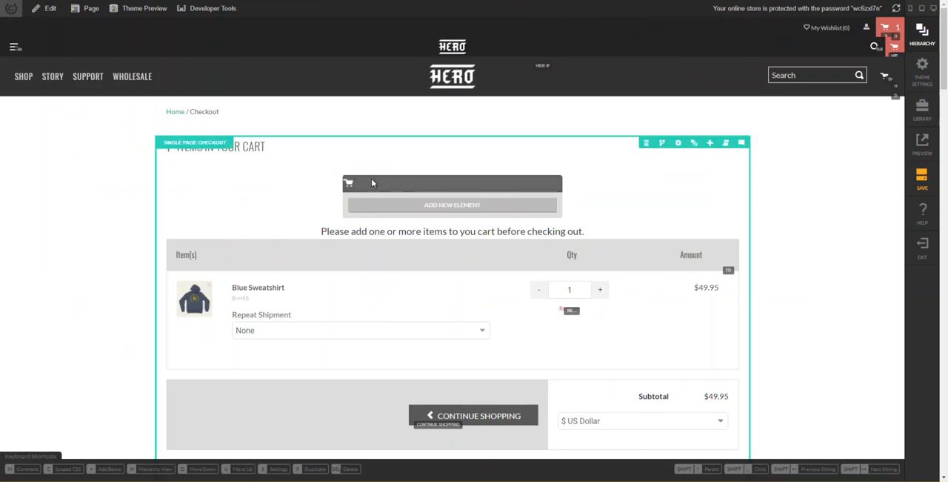
# - Set the cart icon's CSS display property to inline-block
pyautogui.click(374, 183)
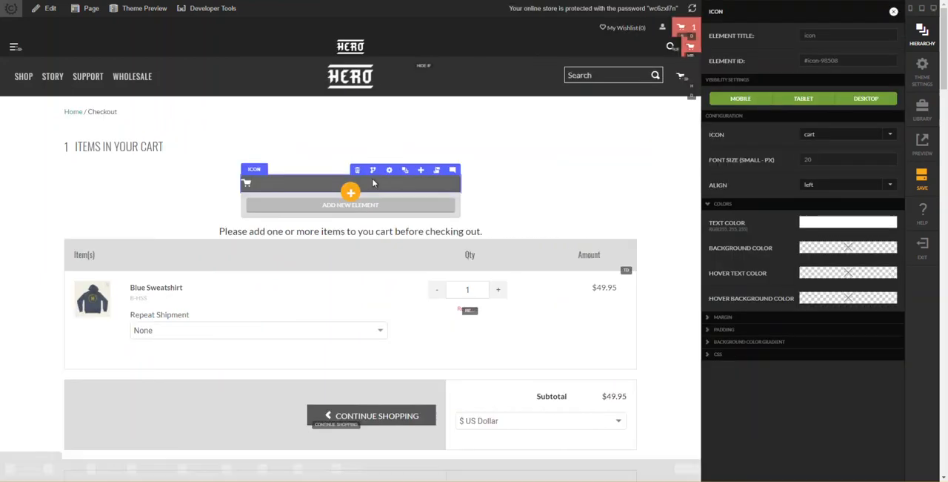
pyautogui.click(806, 343)
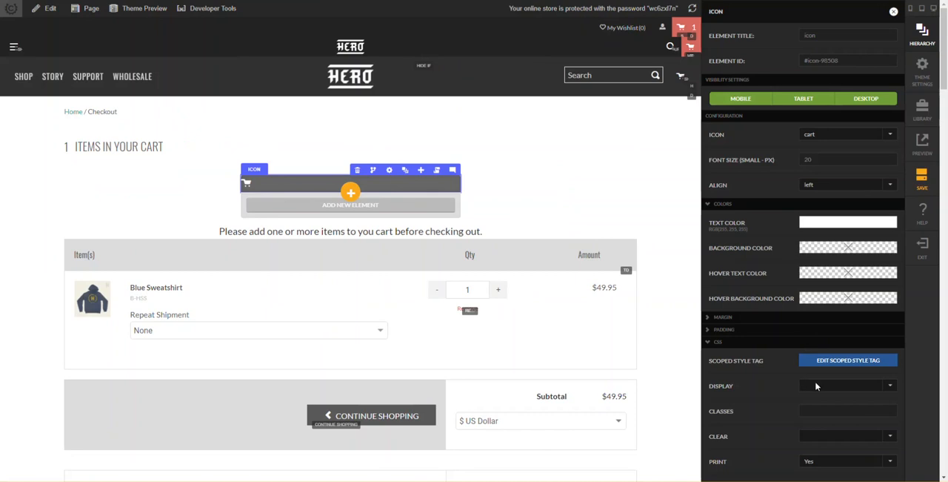
pyautogui.click(819, 386)
pyautogui.click(841, 357)
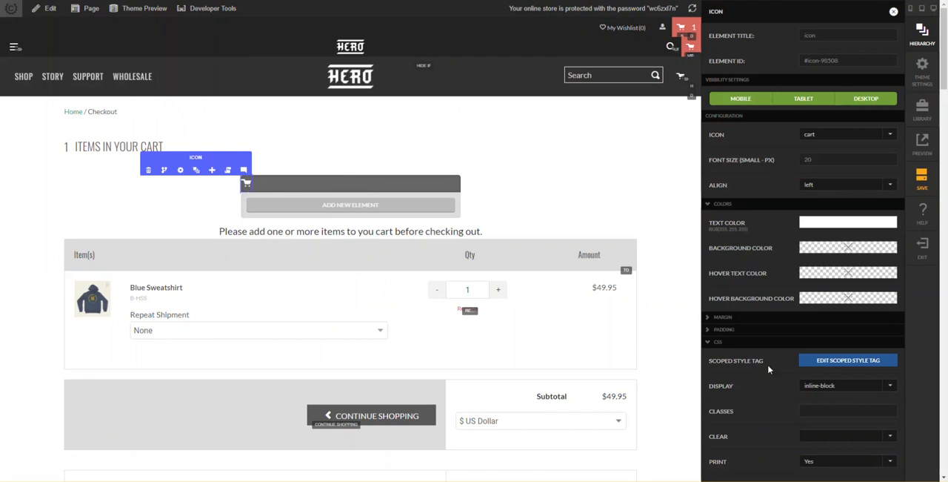
# - Give the cart icon left and right margins of 10 px for mobile up and close its settings
pyautogui.click(772, 319)
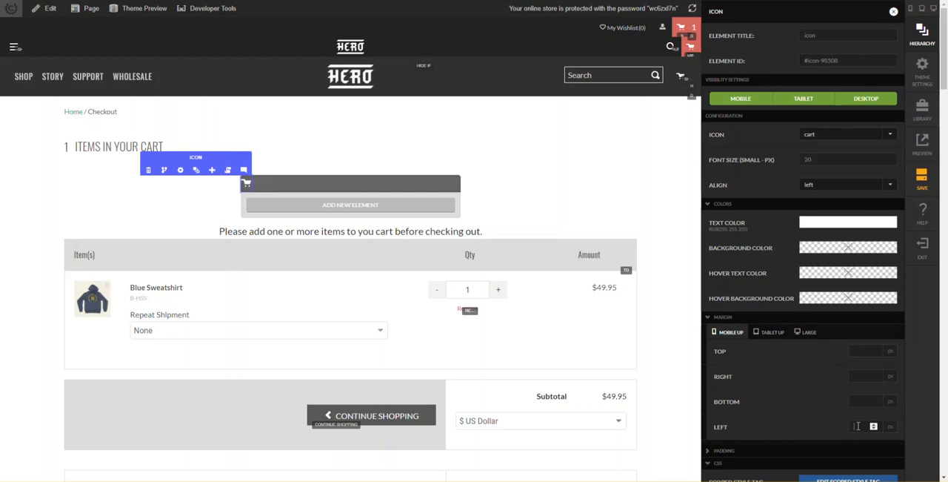
pyautogui.press('Tab')
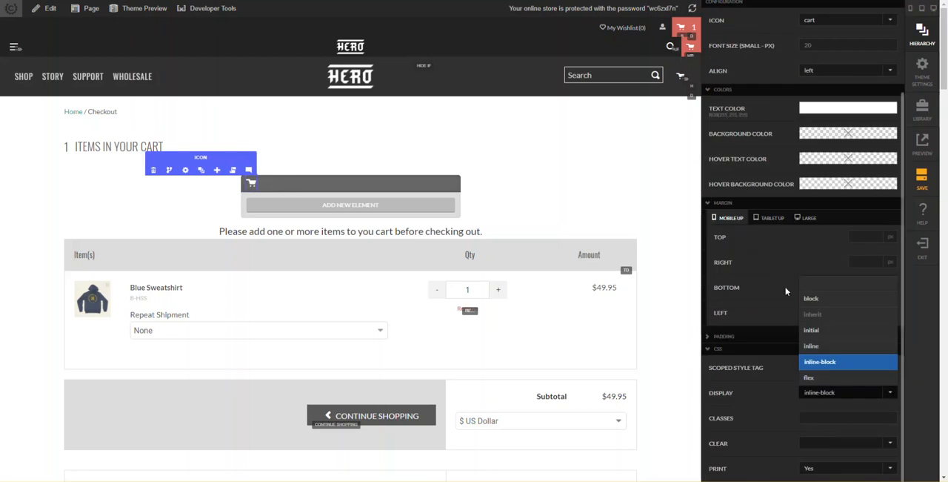
pyautogui.click(775, 351)
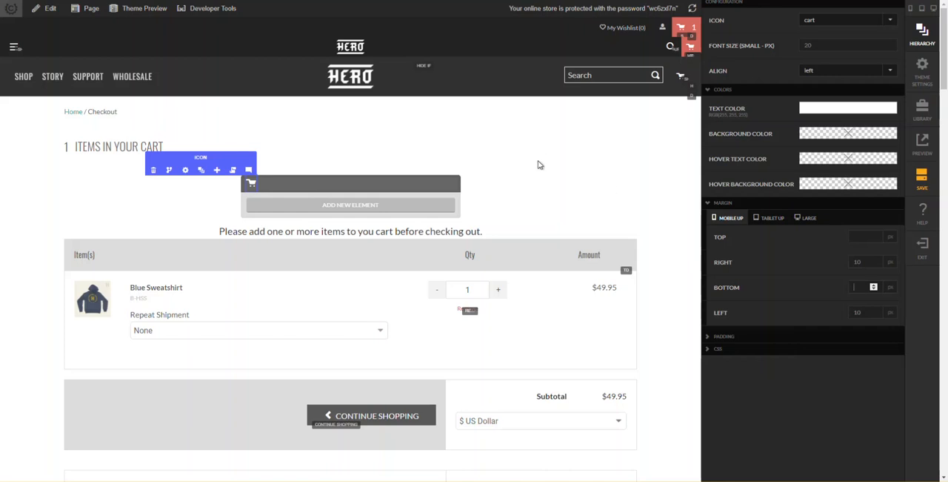
pyautogui.click(520, 198)
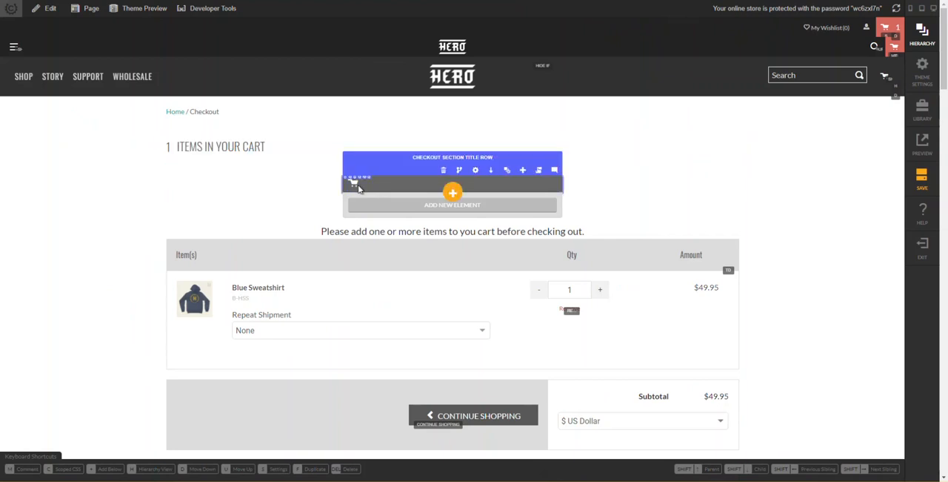
# - Add a headline element below the cart icon in the checkout section title row's column
pyautogui.press('h')
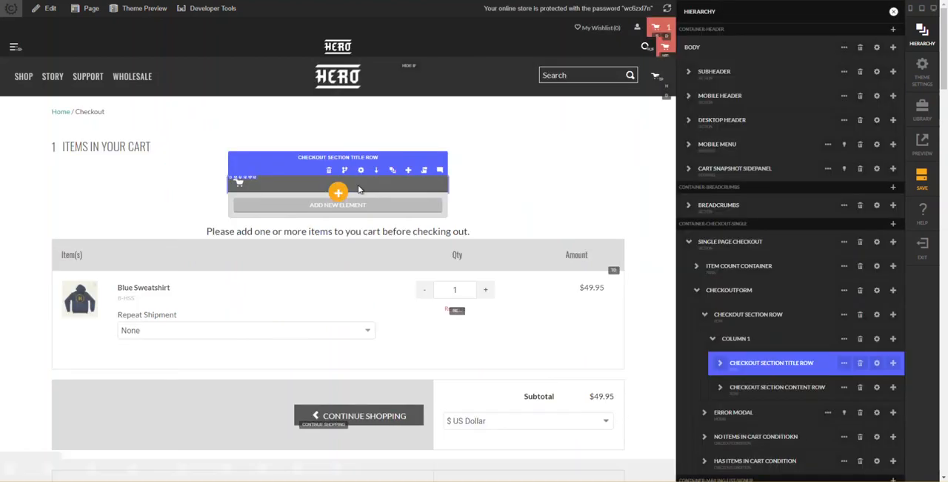
pyautogui.click(722, 371)
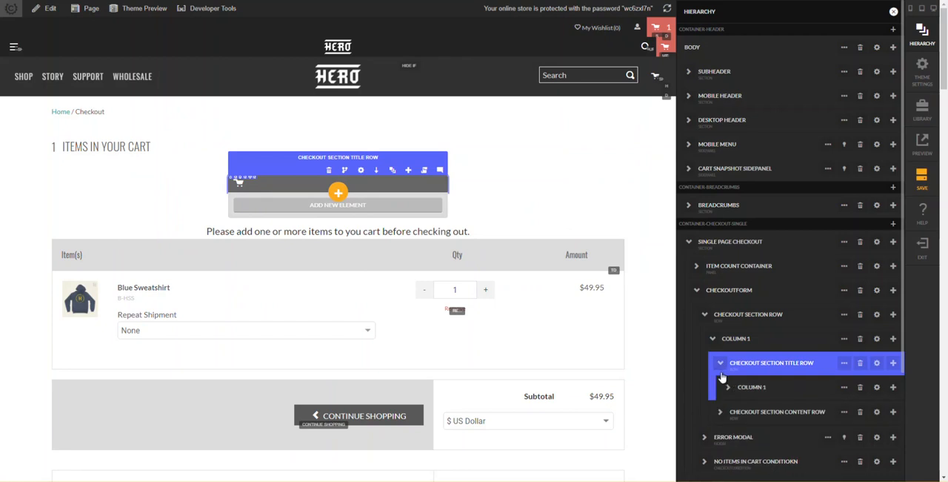
pyautogui.click(728, 386)
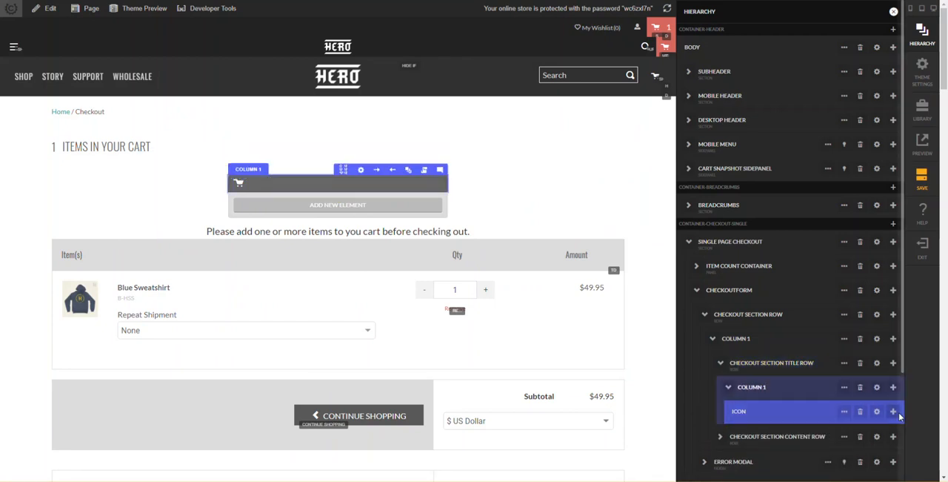
pyautogui.scroll(-2, 899, 414)
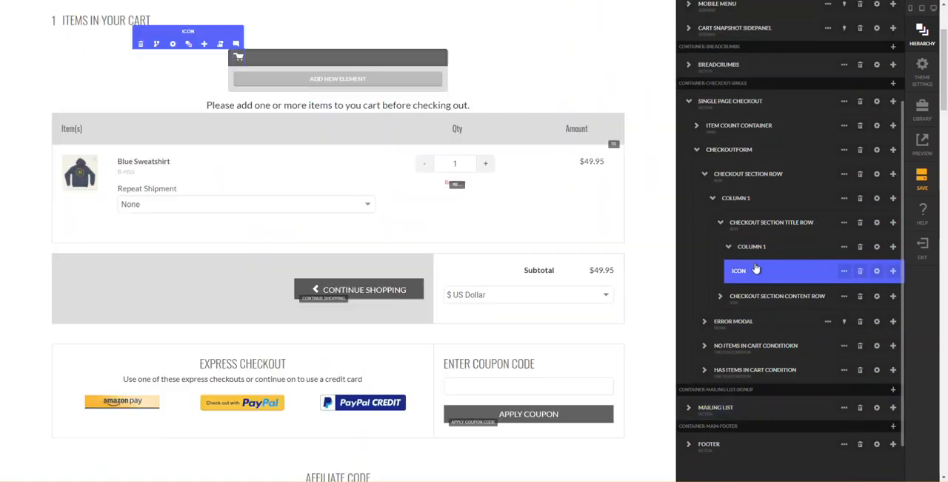
pyautogui.click(893, 271)
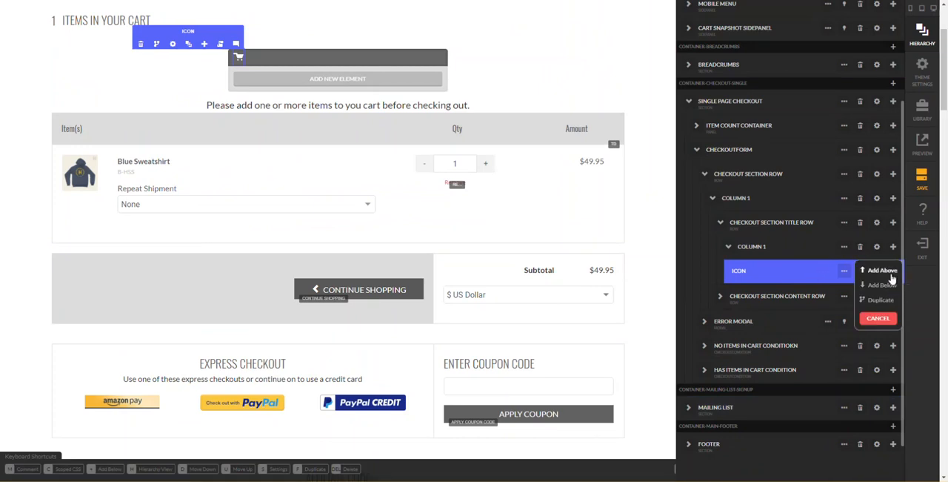
pyautogui.click(881, 285)
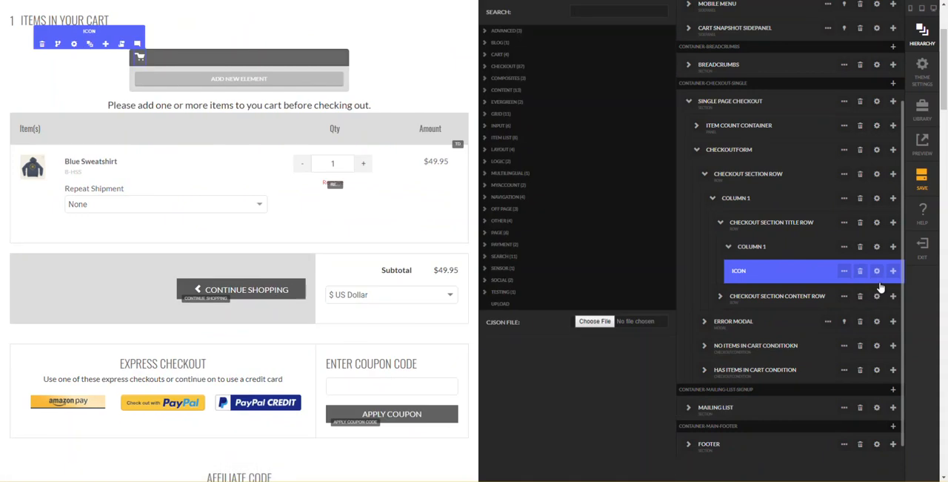
pyautogui.write('headline')
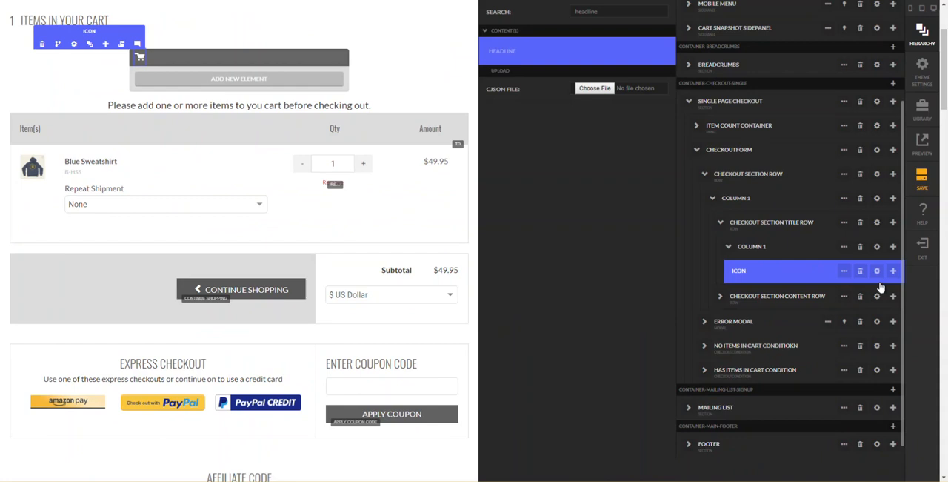
pyautogui.press('Return')
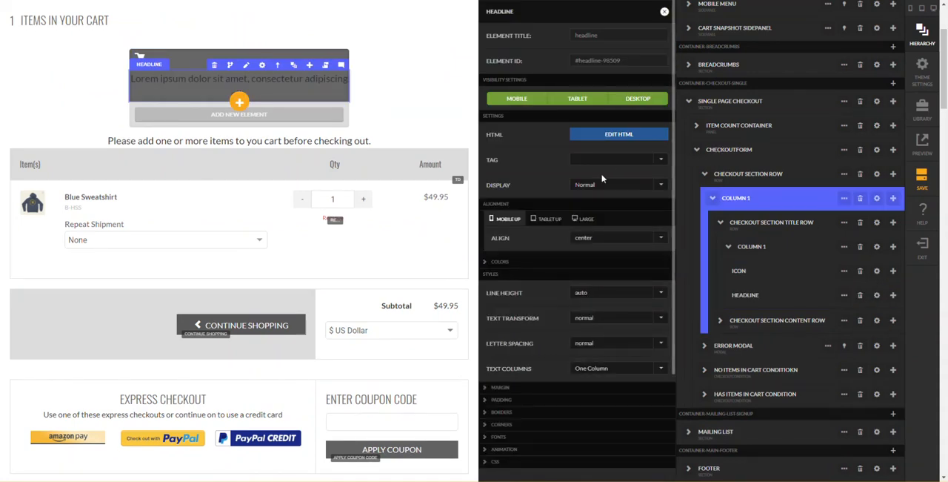
# - Set the headline's CSS display property to inline-block
pyautogui.click(555, 466)
pyautogui.scroll(-3, 555, 463)
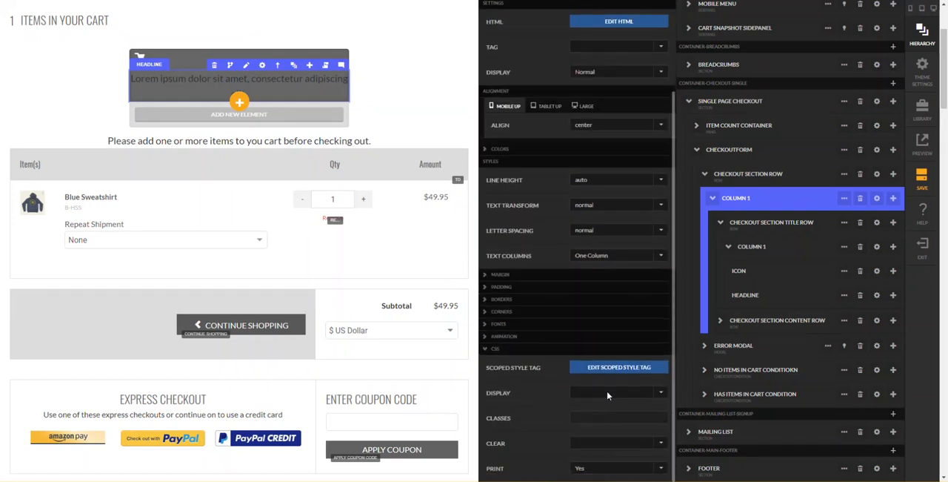
pyautogui.click(612, 394)
pyautogui.click(621, 373)
pyautogui.scroll(3, 586, 347)
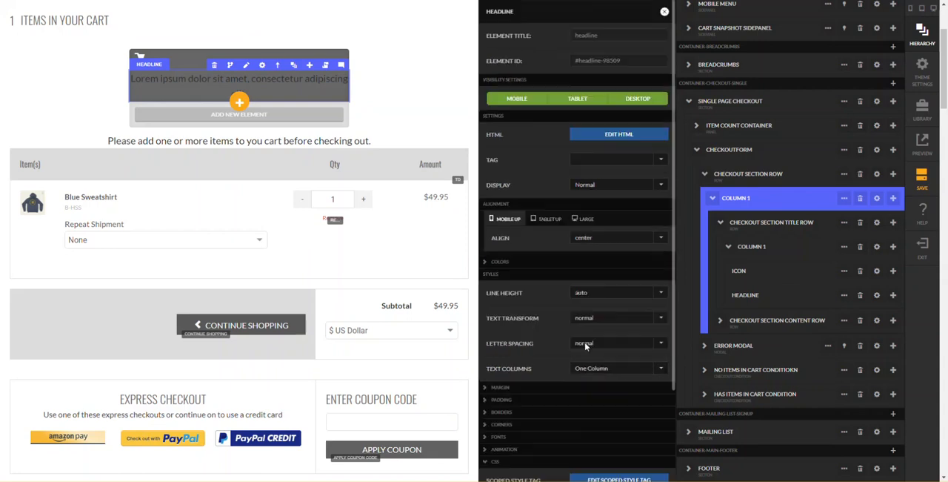
# - Replace the headline's placeholder text with "Shipping Information" and update it
pyautogui.click(605, 140)
pyautogui.hotkey('ctrl', 'a')
pyautogui.write('Shipping')
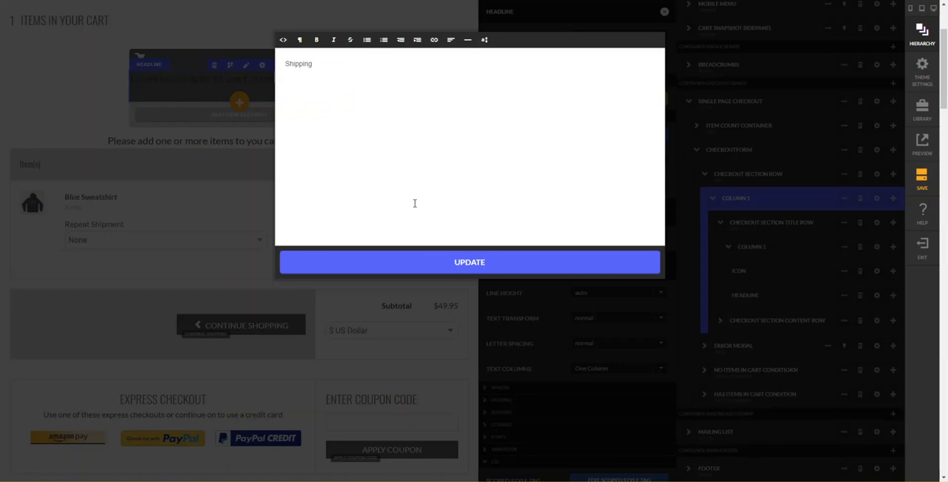
pyautogui.write('Information')
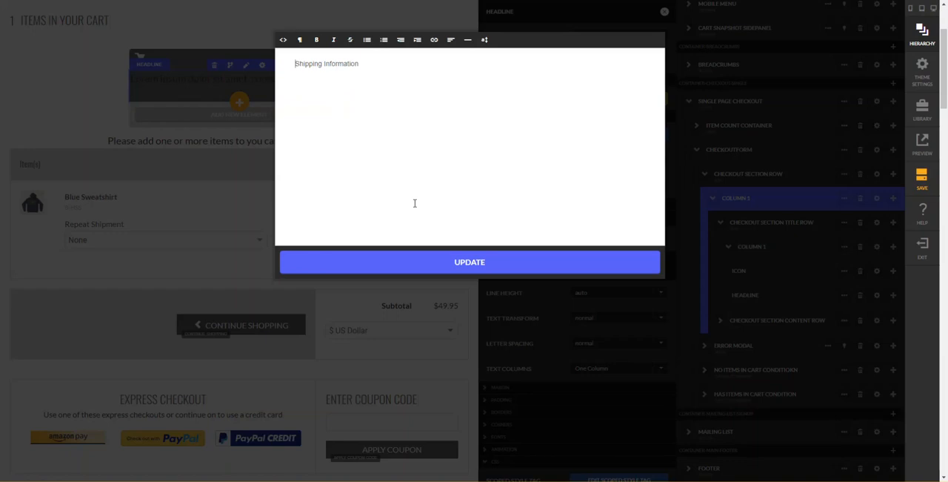
pyautogui.press('BackSpace')
pyautogui.click(419, 258)
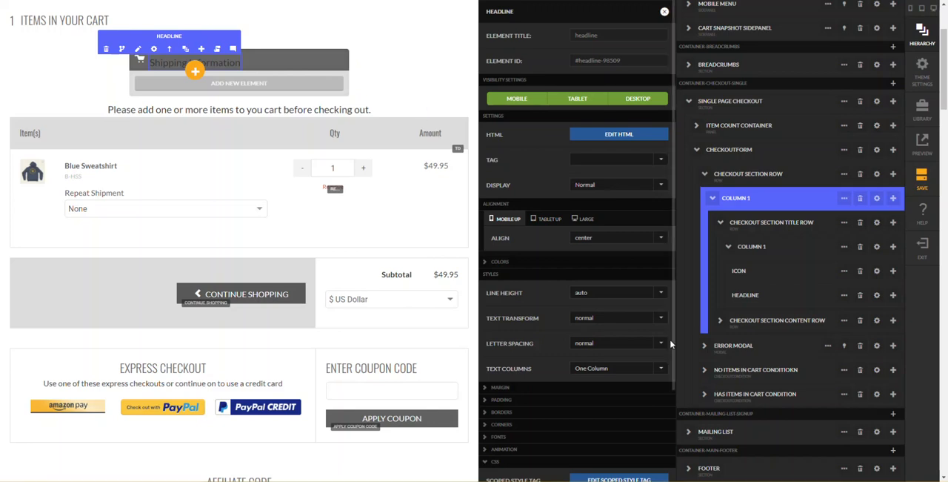
# - Set the headline's Google font to Open Sans
pyautogui.click(540, 438)
pyautogui.scroll(-2, 544, 442)
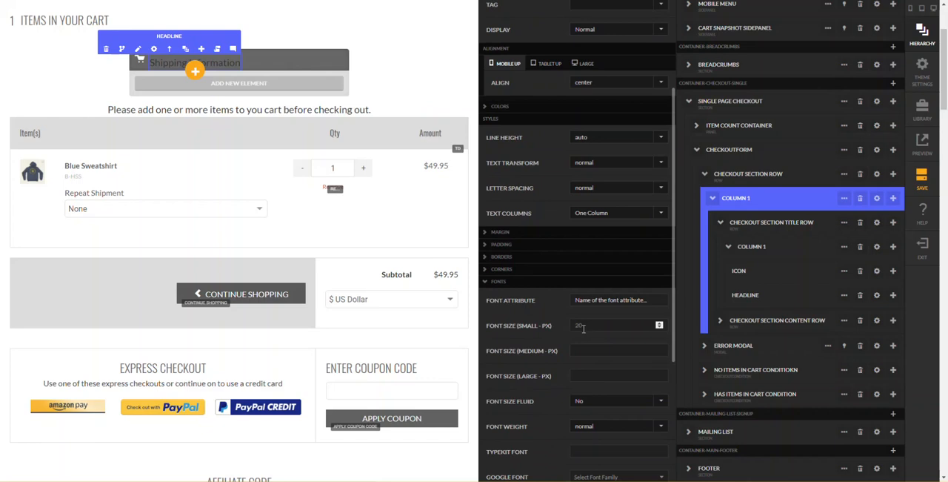
pyautogui.scroll(-3, 585, 334)
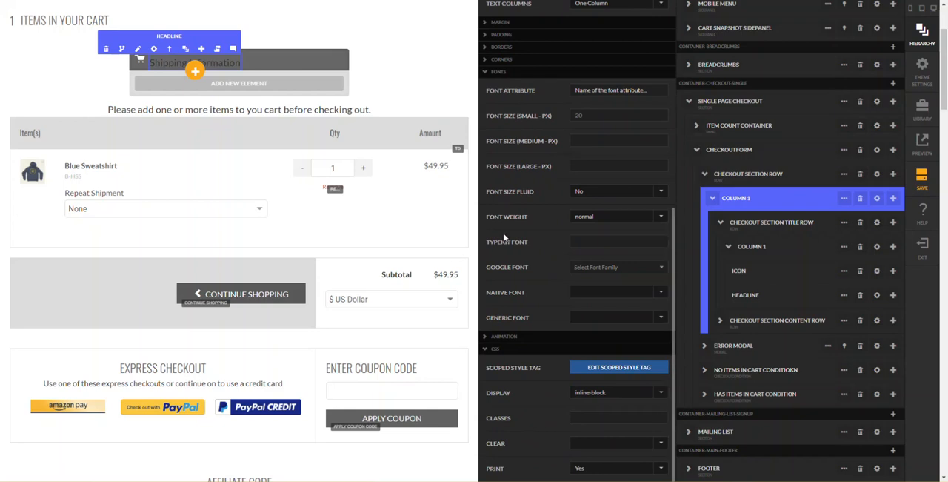
pyautogui.scroll(1, 498, 247)
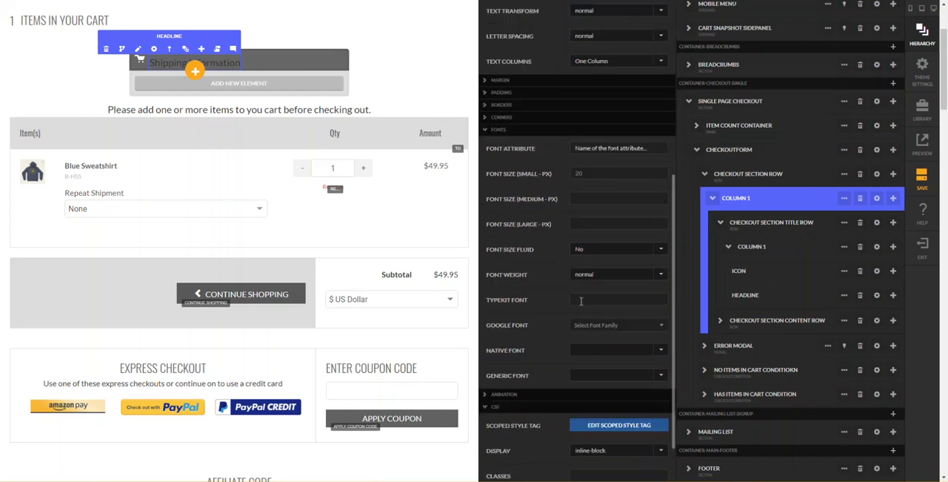
pyautogui.click(607, 330)
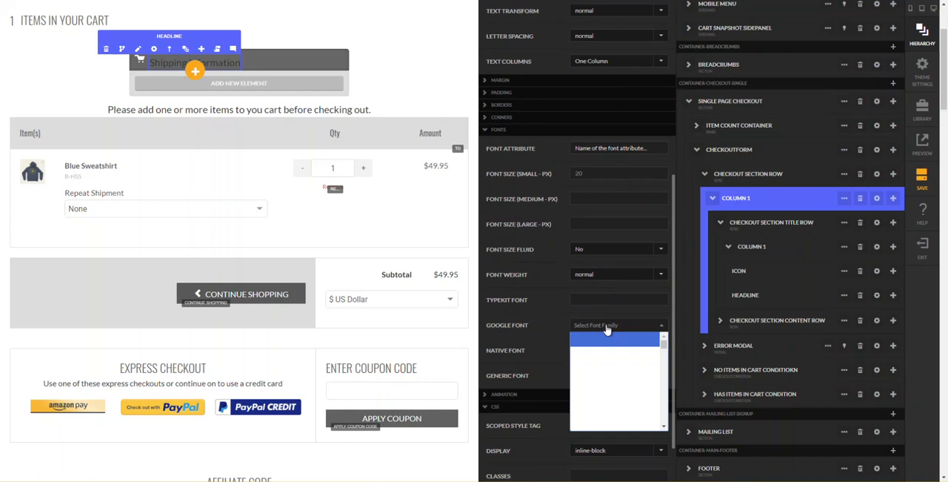
pyautogui.scroll(-20, 600, 375)
pyautogui.moveTo(664, 356); pyautogui.dragTo(663, 399)
pyautogui.scroll(-4, 606, 382)
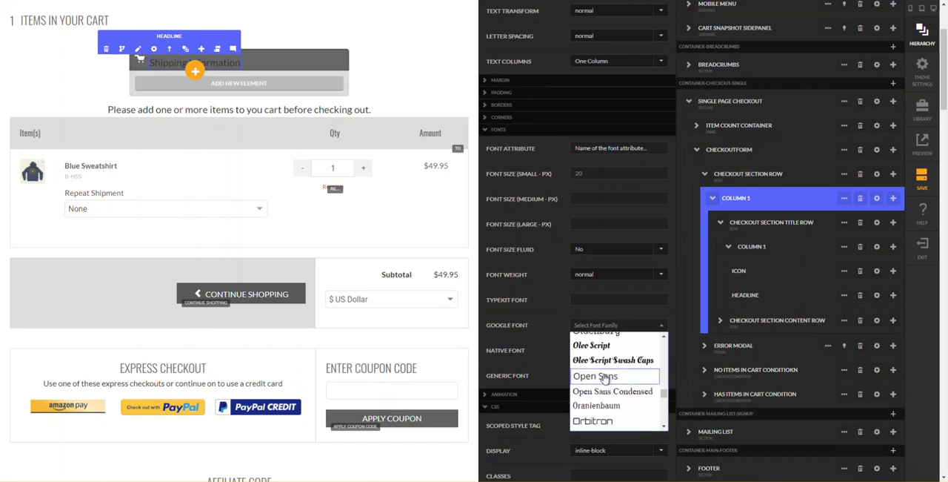
pyautogui.click(605, 379)
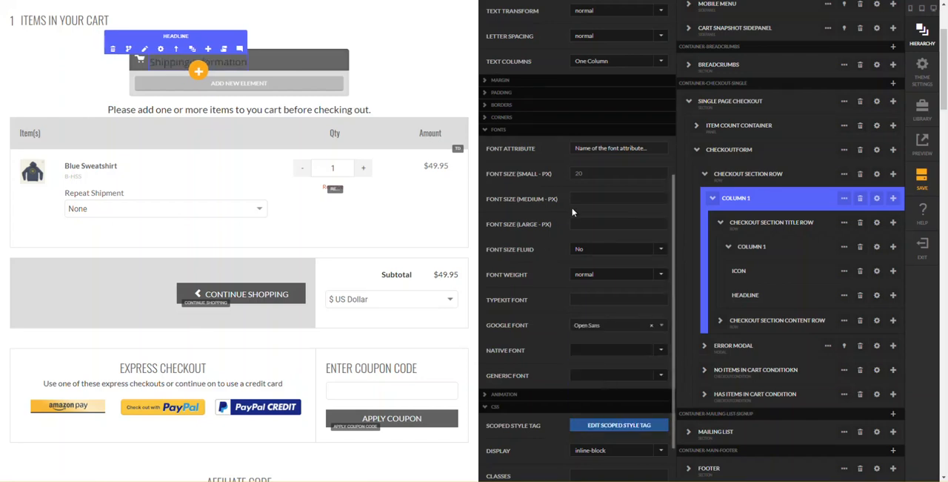
# - Set the headline's text color to custom white and close its settings
pyautogui.scroll(3, 574, 211)
pyautogui.scroll(2, 533, 230)
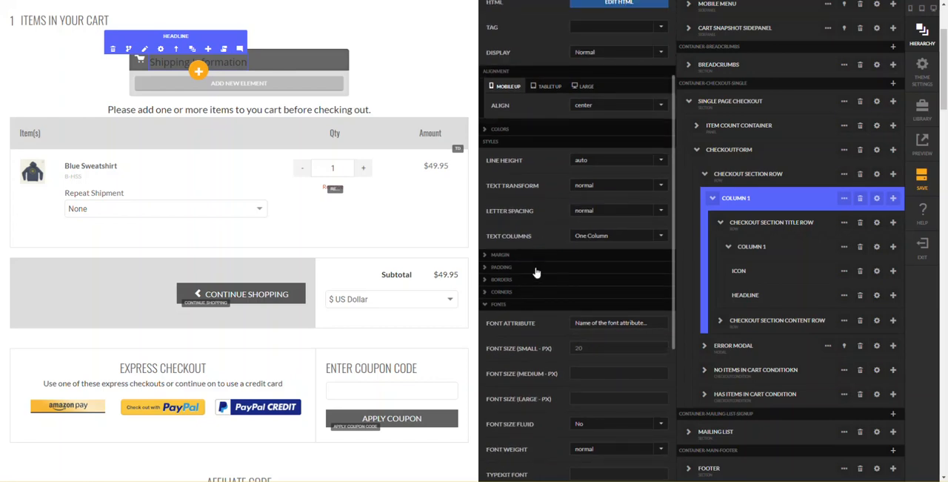
pyautogui.click(525, 130)
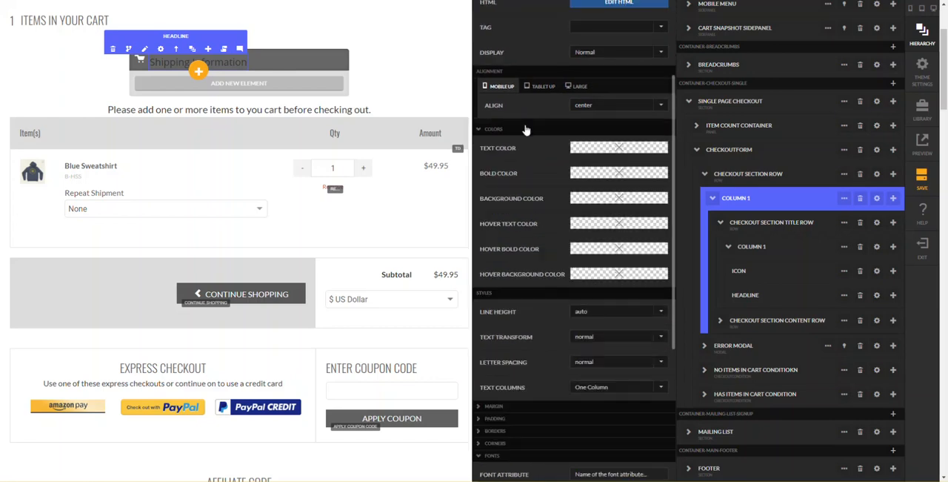
pyautogui.click(597, 150)
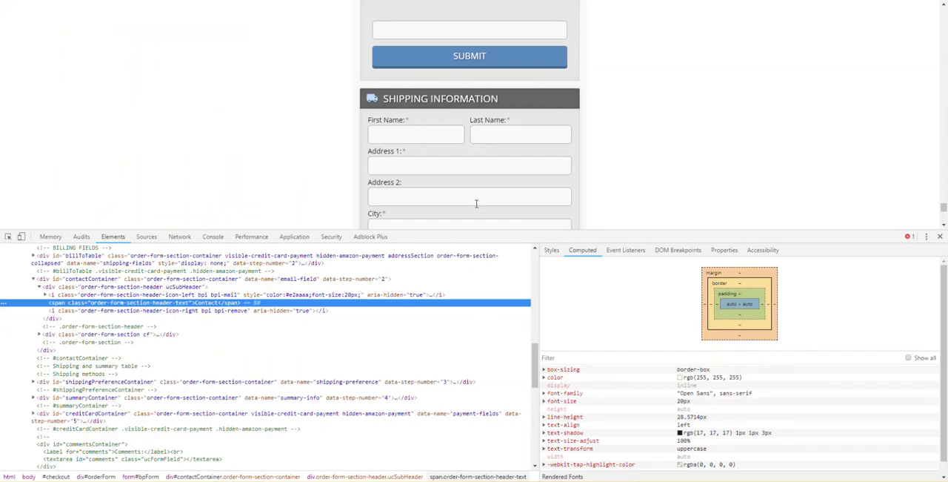
pyautogui.scroll(-5, 476, 203)
pyautogui.scroll(-10, 477, 203)
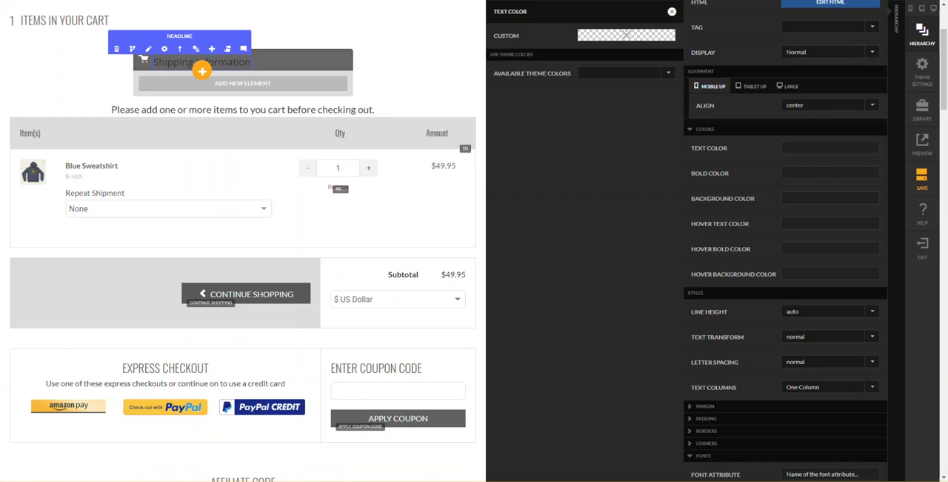
pyautogui.click(609, 37)
pyautogui.click(602, 137)
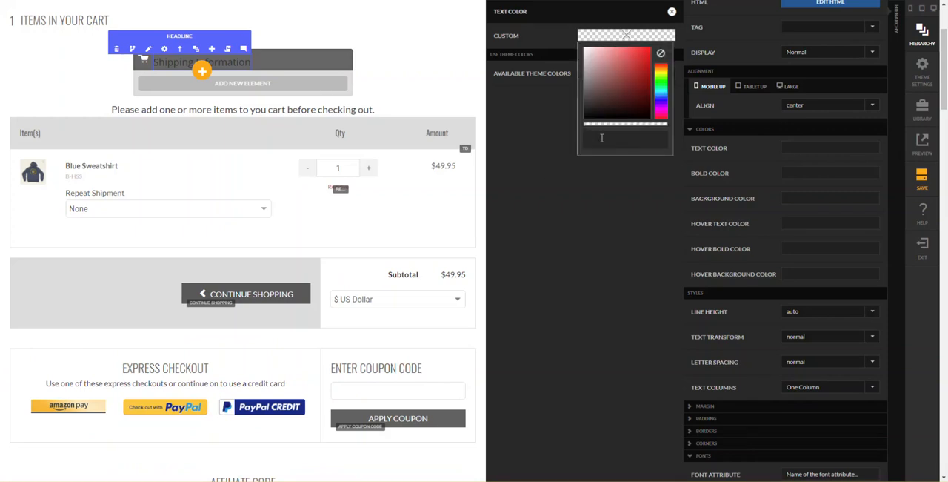
pyautogui.write('white')
pyautogui.press('Return')
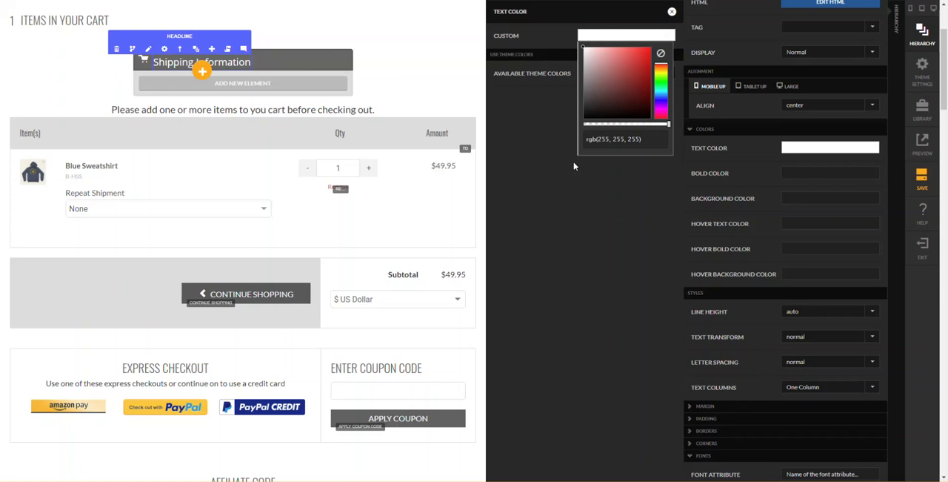
pyautogui.click(504, 119)
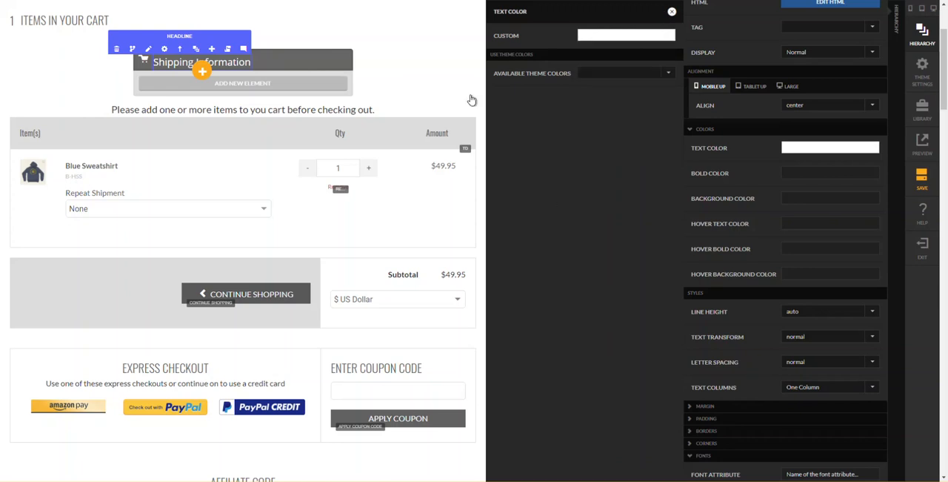
pyautogui.click(471, 99)
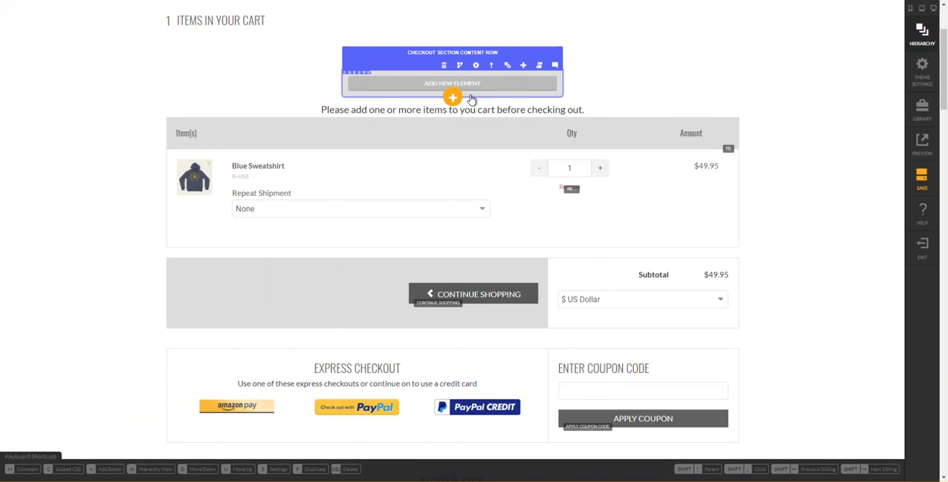
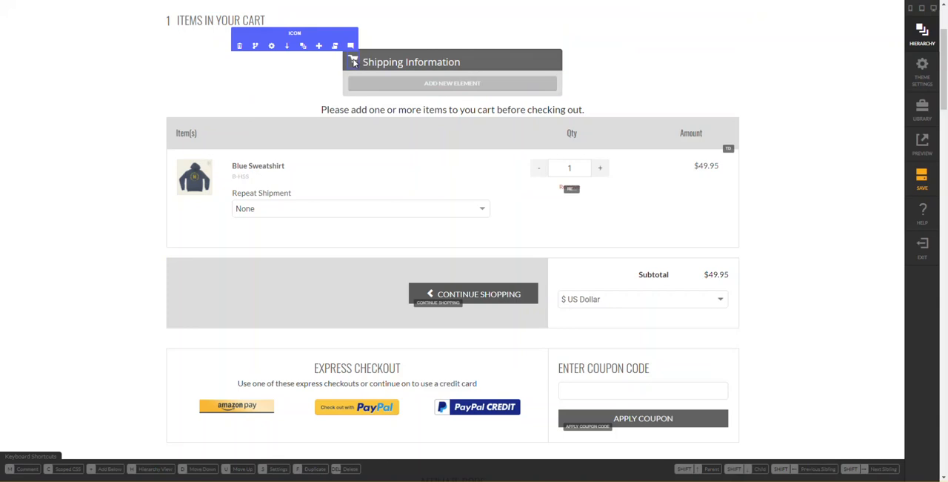
# - Try right and left mobile margins of 0 px on the cart icon in the title bar
pyautogui.click(354, 62)
pyautogui.scroll(-3, 832, 296)
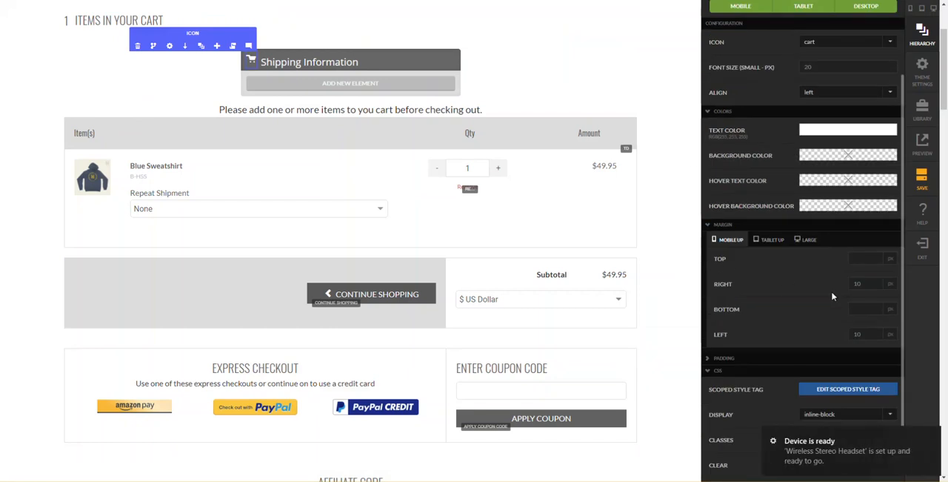
pyautogui.moveTo(863, 287); pyautogui.dragTo(830, 286)
pyautogui.write('0')
pyautogui.press('Tab')
pyautogui.press('Tab')
pyautogui.write('0')
# - Restore the cart icon's right and left mobile margins to 10 px
pyautogui.hotkey('shift', 'Tab')
pyautogui.hotkey('shift', 'Tab')
pyautogui.write('10')
pyautogui.press('Tab')
pyautogui.press('Tab')
pyautogui.write('10')
pyautogui.press('Tab')
pyautogui.press('Tab')
pyautogui.press('Tab')
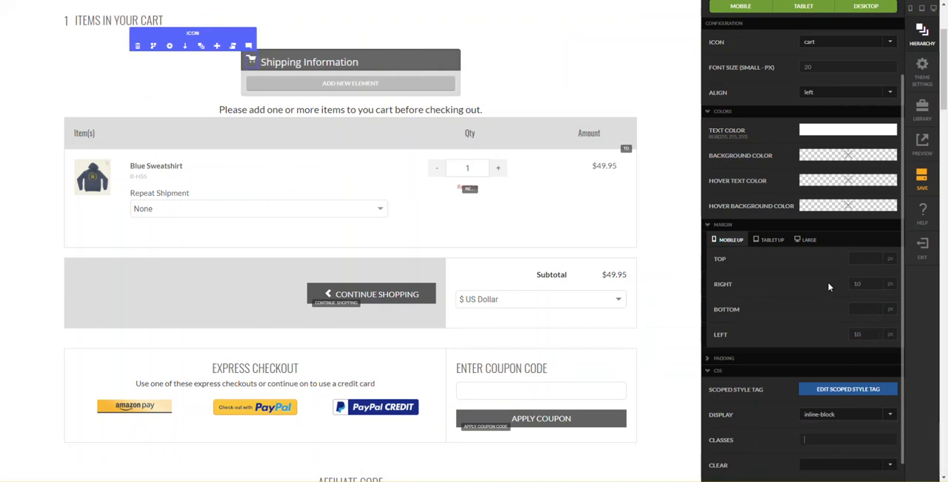
# - Check the cart icon's padding settings and its margins for the mobile, tablet and large sizes
pyautogui.click(756, 359)
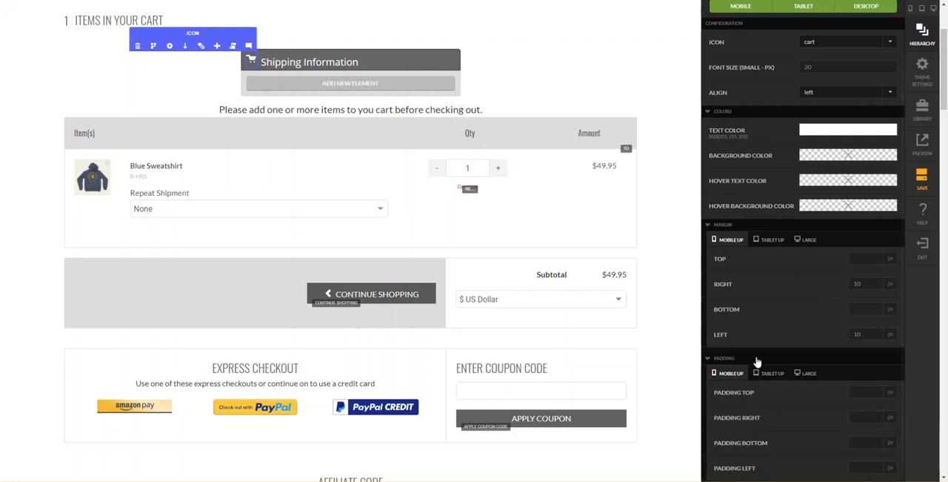
pyautogui.scroll(-2, 758, 360)
pyautogui.scroll(2, 791, 280)
pyautogui.click(773, 254)
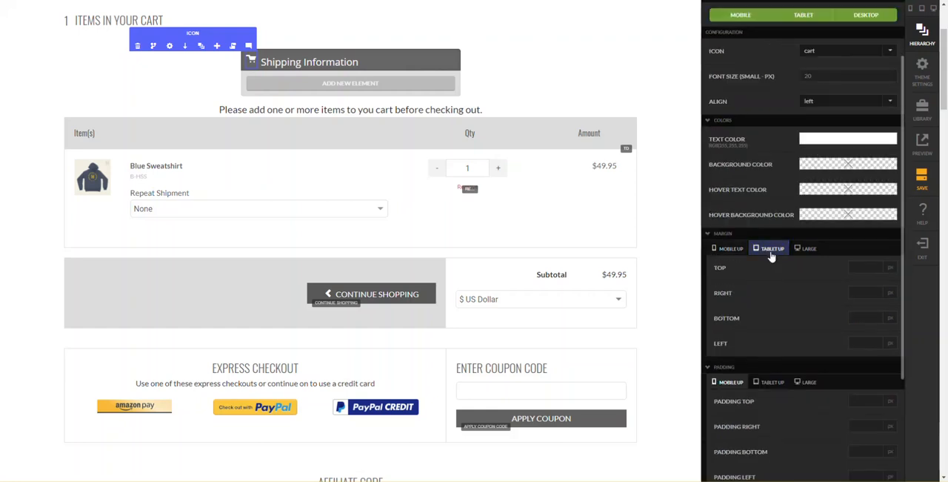
pyautogui.click(810, 255)
pyautogui.click(773, 254)
pyautogui.click(732, 249)
pyautogui.scroll(-3, 734, 252)
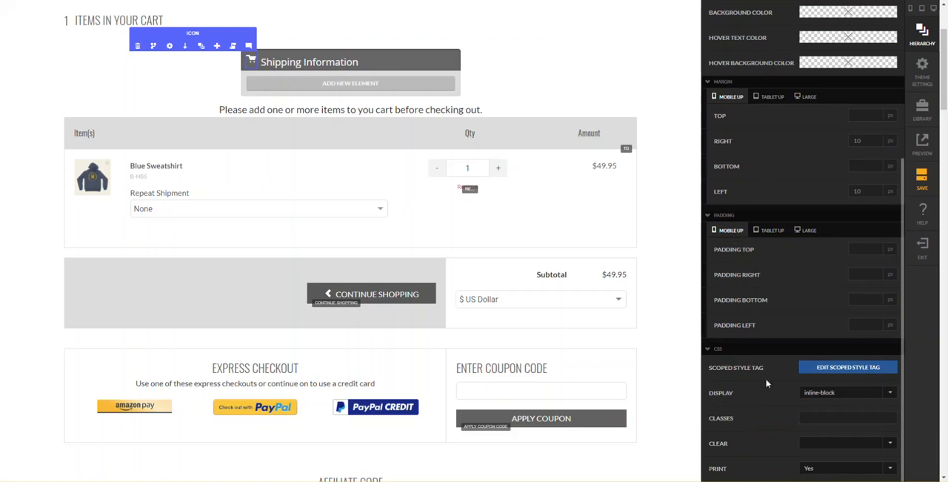
pyautogui.scroll(3, 764, 393)
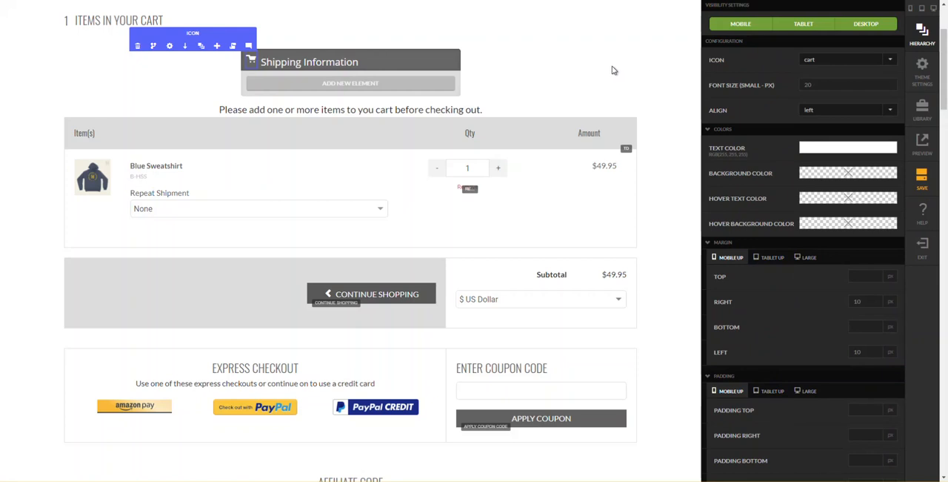
# - Set the "Shipping Information" headline's mobile top margin to 0 px
pyautogui.click(412, 57)
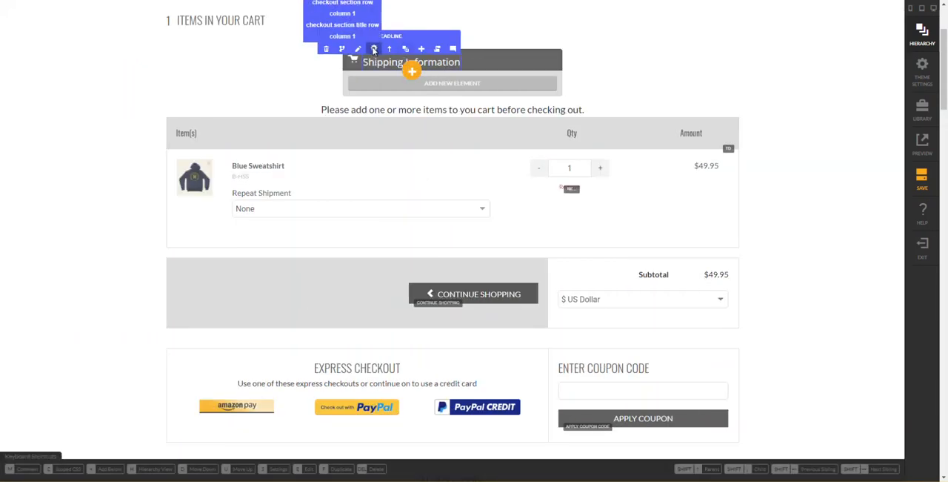
pyautogui.click(375, 49)
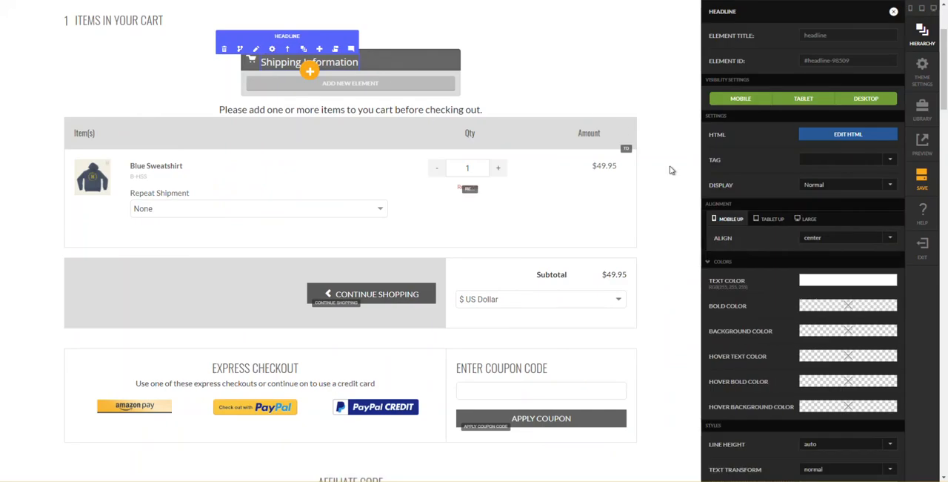
pyautogui.scroll(-3, 827, 295)
pyautogui.scroll(-3, 827, 295)
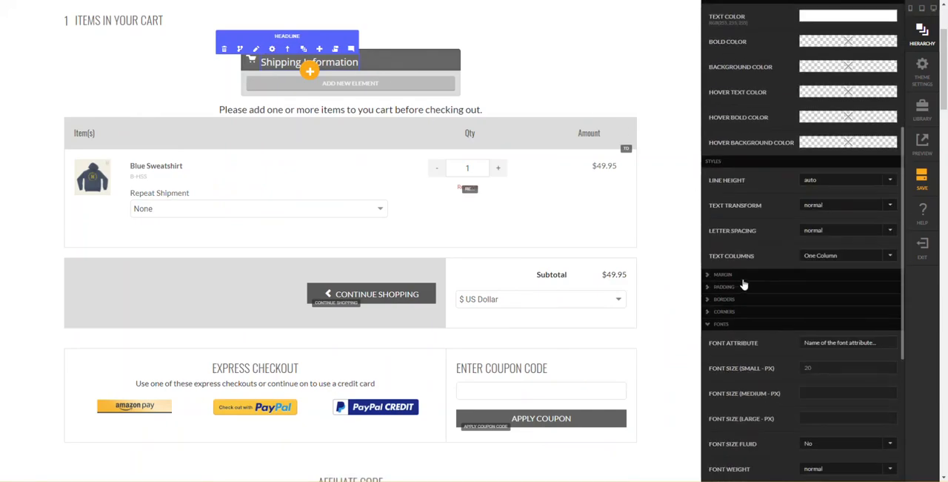
pyautogui.click(741, 279)
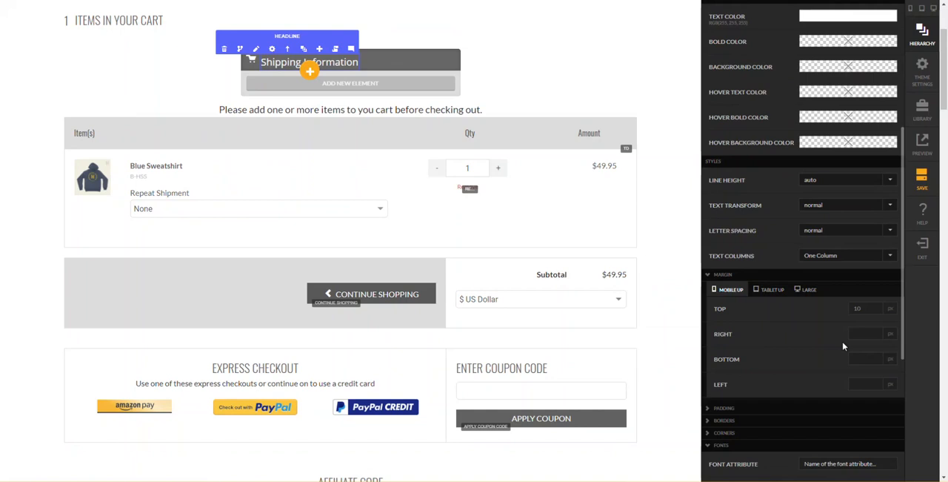
pyautogui.moveTo(863, 309); pyautogui.dragTo(844, 310)
pyautogui.press('BackSpace')
pyautogui.press('Tab')
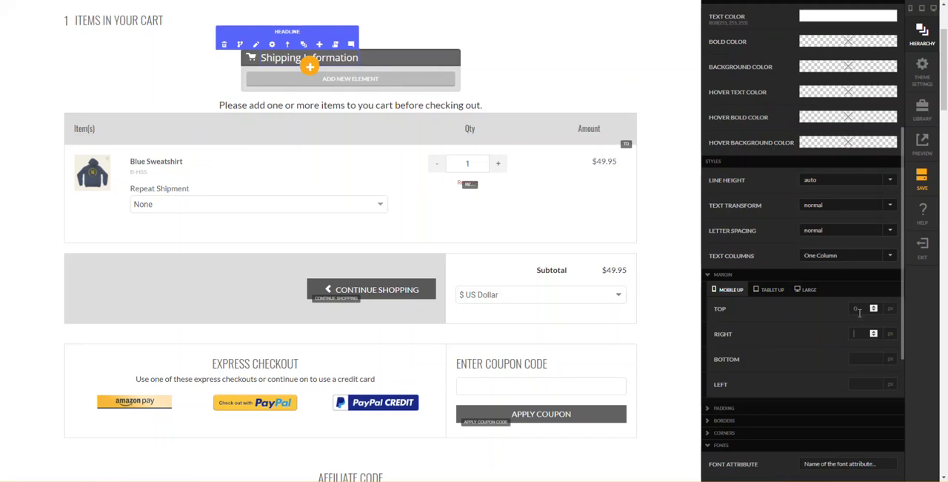
# - Switch to the reference checkout page and examine its sections from the cart and promo code down to payment
pyautogui.click(511, 86)
pyautogui.click(134, 75)
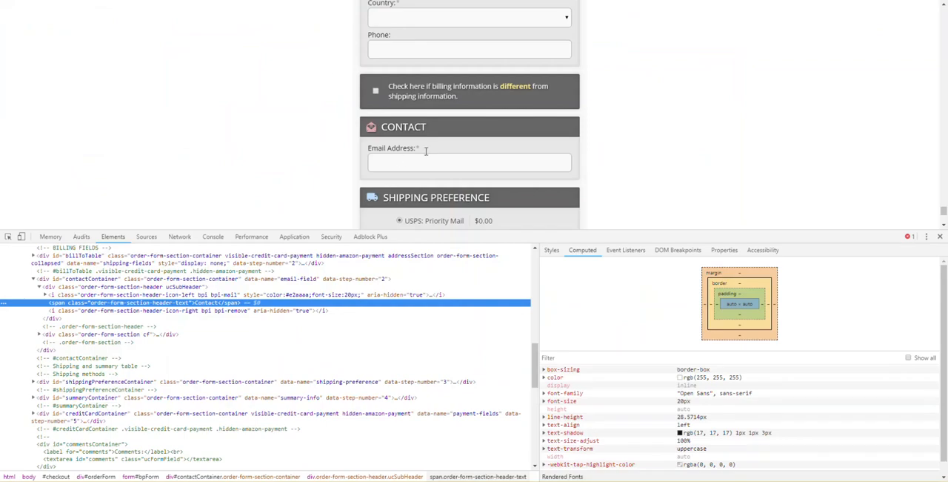
pyautogui.scroll(-1, 396, 171)
pyautogui.scroll(-4, 397, 177)
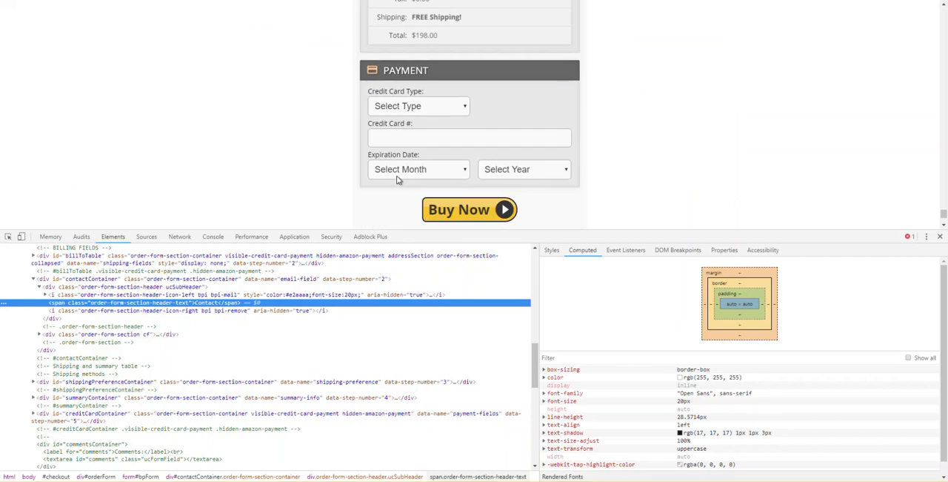
pyautogui.scroll(7, 398, 180)
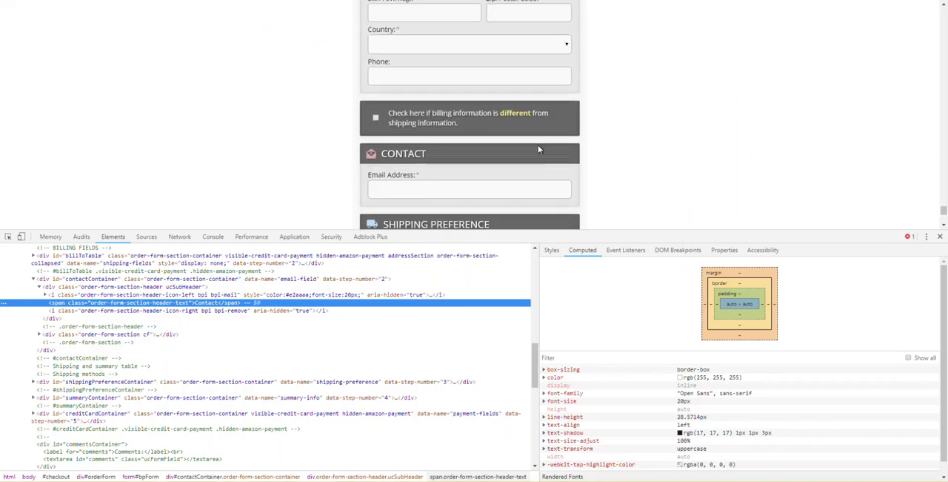
pyautogui.scroll(10, 482, 138)
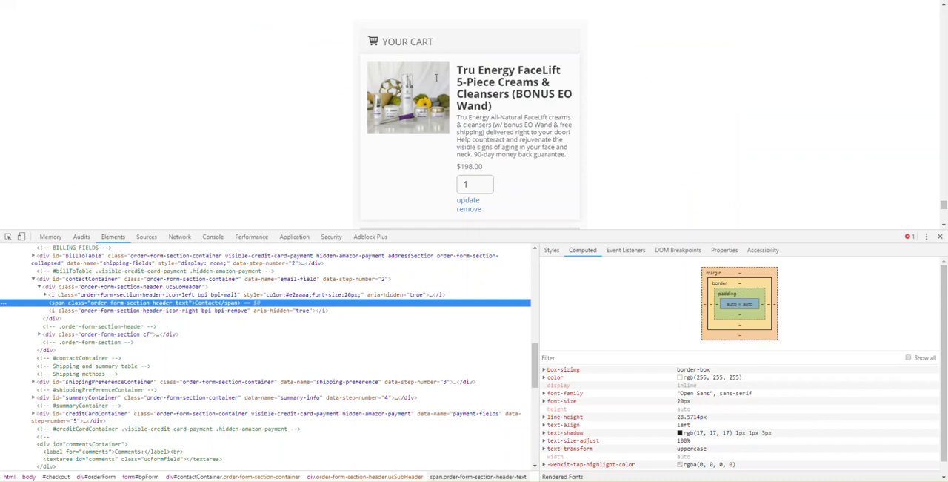
pyautogui.scroll(-2, 432, 115)
pyautogui.scroll(-2, 426, 130)
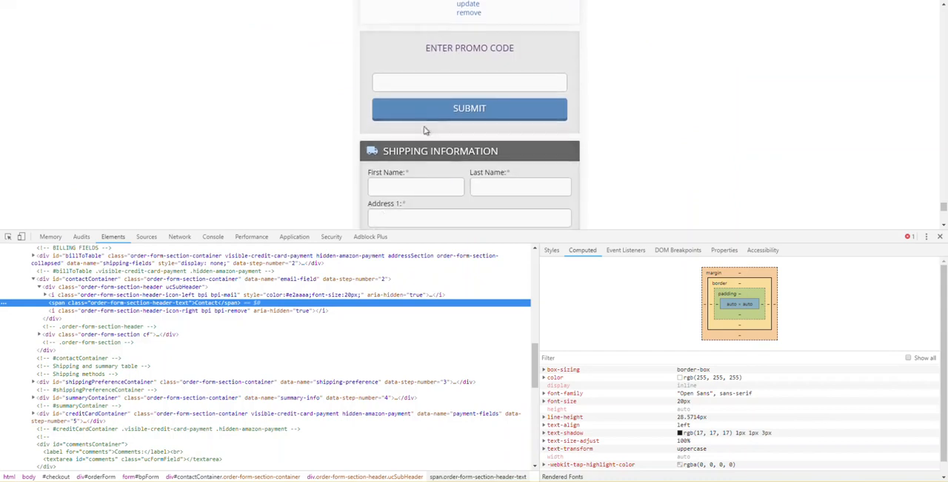
pyautogui.scroll(2, 491, 126)
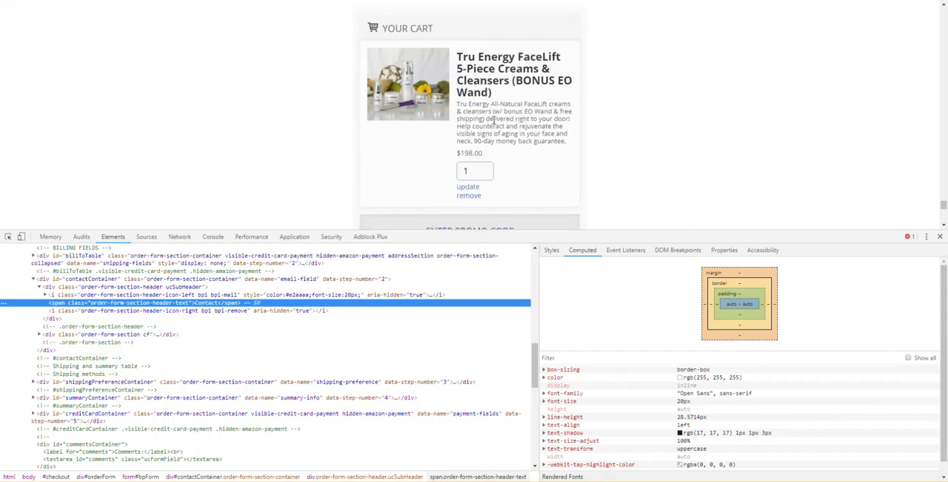
pyautogui.scroll(2, 494, 119)
pyautogui.scroll(-4, 445, 148)
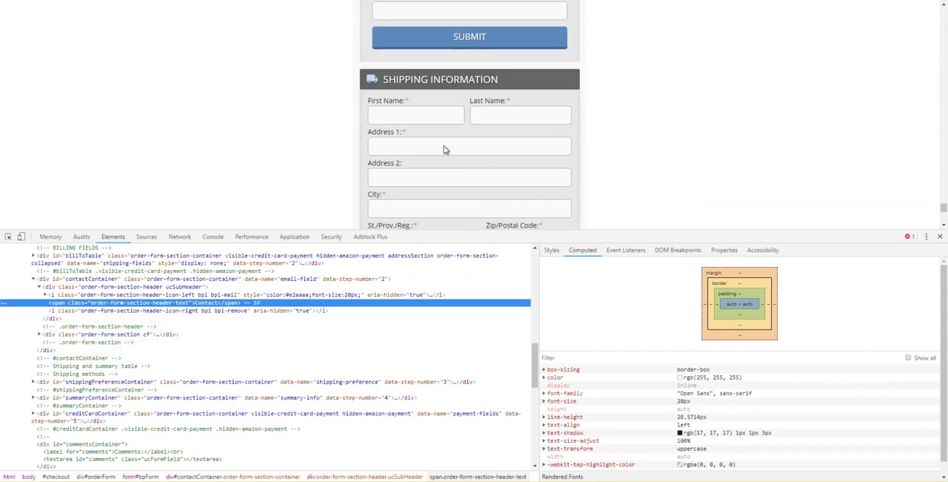
pyautogui.scroll(4, 297, 158)
pyautogui.scroll(-1, 332, 142)
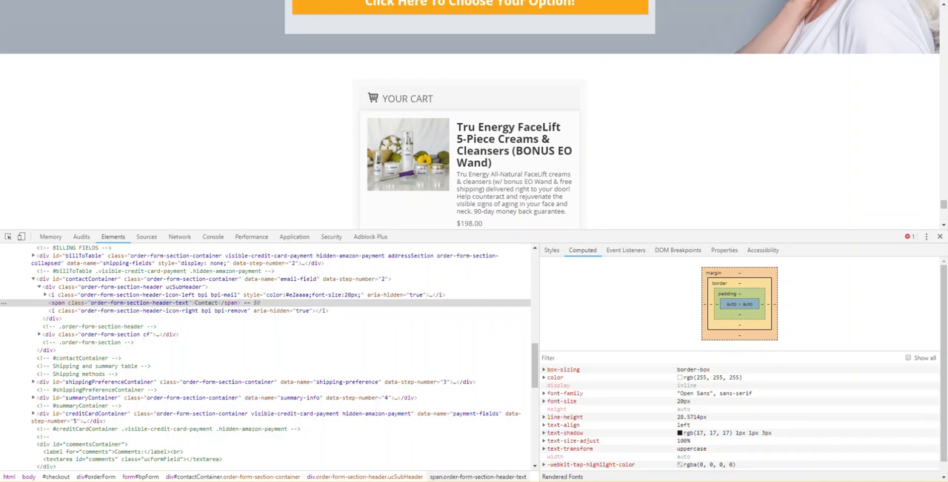
pyautogui.scroll(-4, 83, 160)
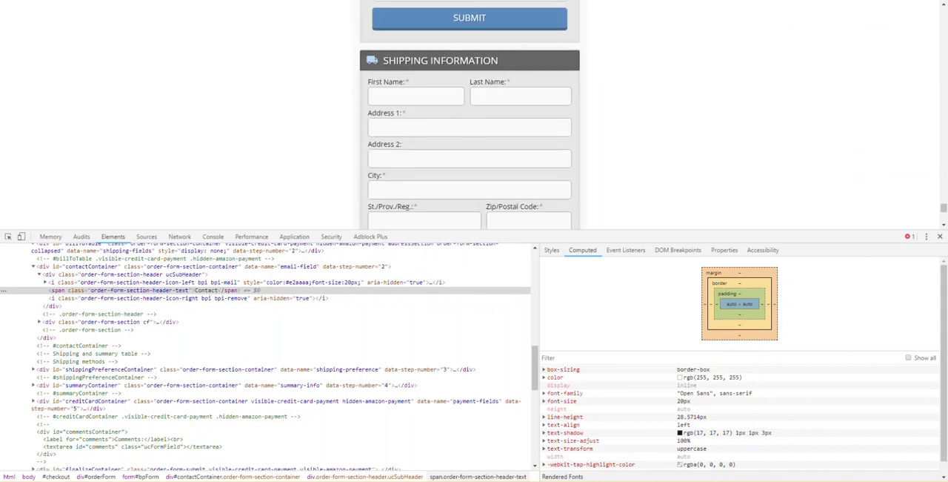
pyautogui.scroll(-5, 112, 136)
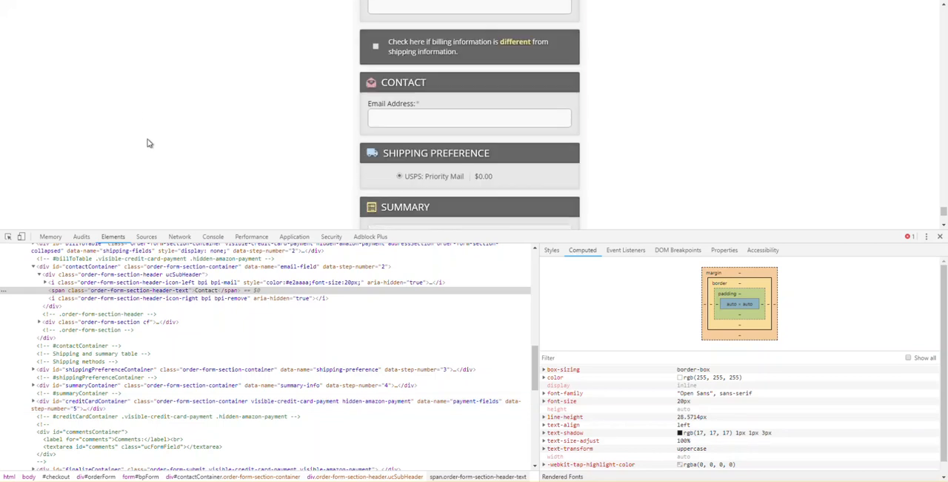
pyautogui.scroll(1, 351, 173)
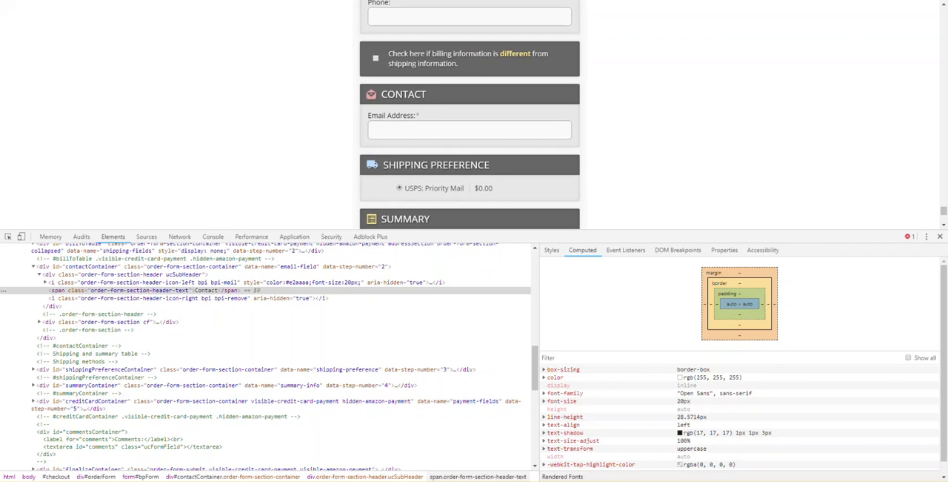
pyautogui.scroll(-4, 248, 165)
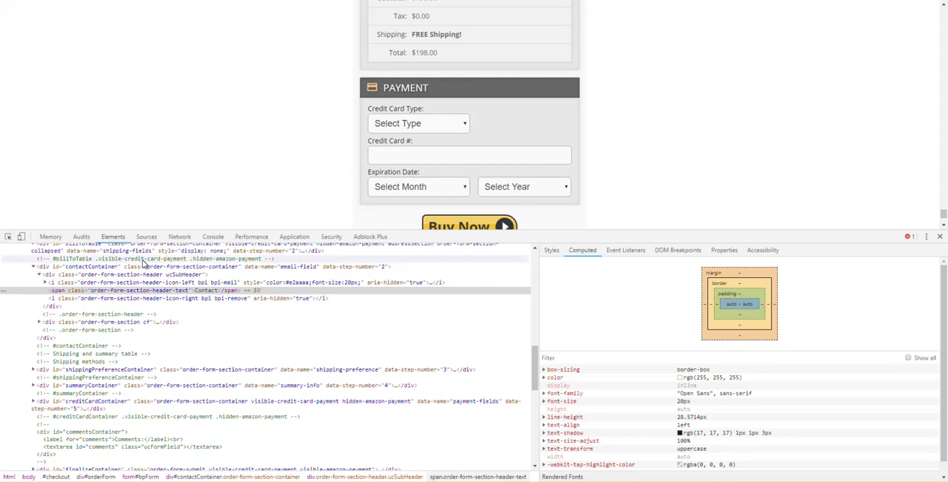
pyautogui.scroll(1, 153, 345)
pyautogui.scroll(3, 237, 192)
pyautogui.scroll(1, 393, 92)
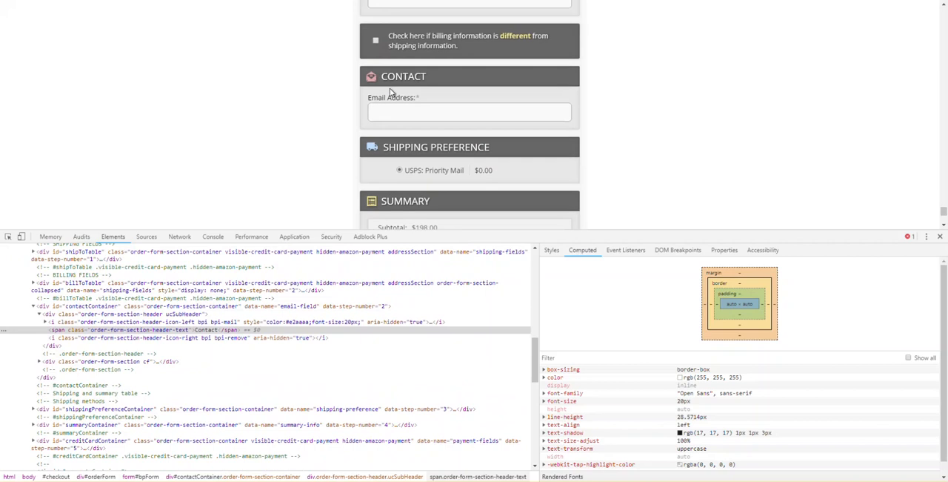
# - Enable the different billing information option on the reference page, examine the billing section and close the developer tools
pyautogui.click(377, 41)
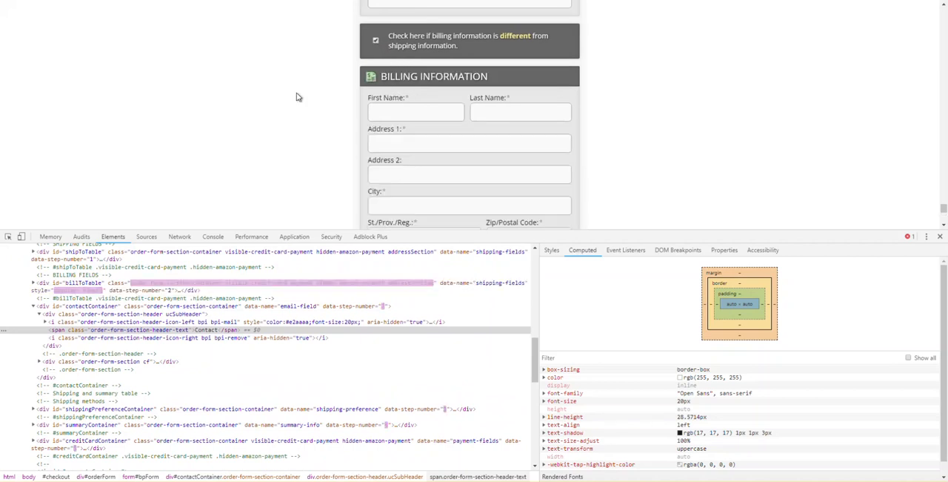
pyautogui.scroll(-2, 375, 125)
pyautogui.scroll(-3, 374, 124)
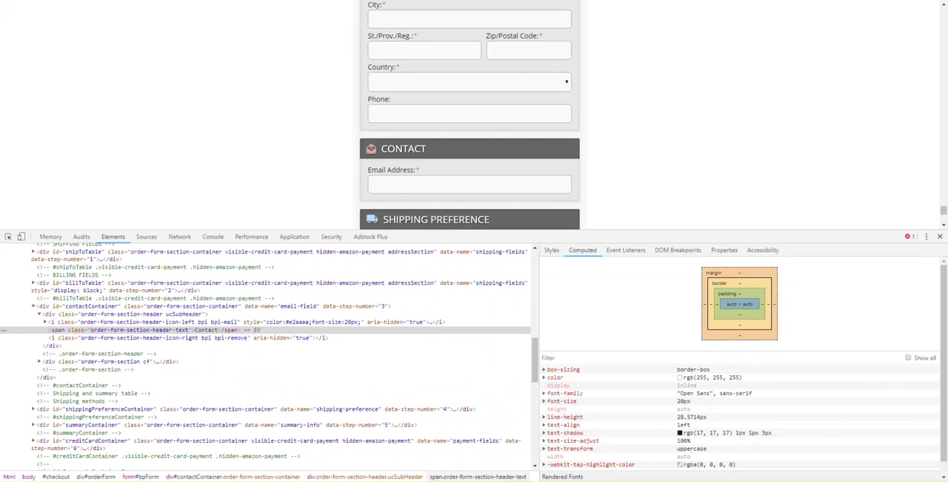
pyautogui.click(941, 236)
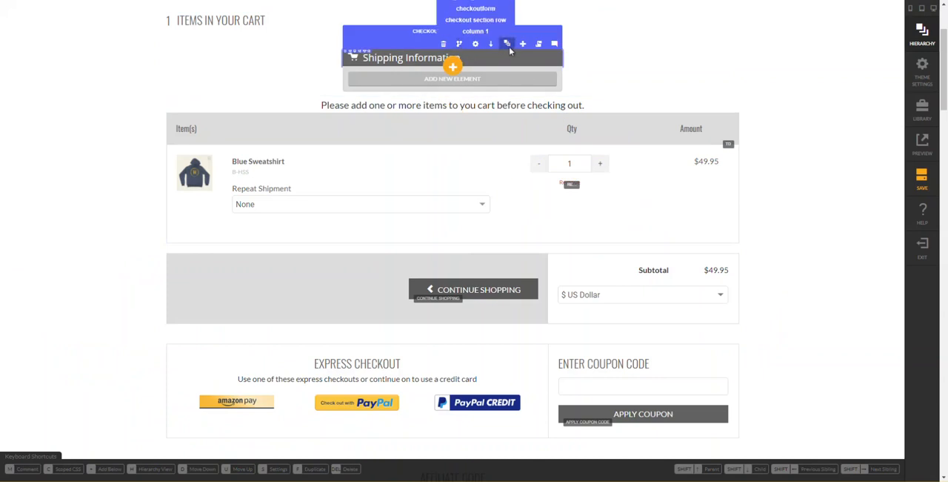
# - Back in the UltraCart editor, show the title row in the hierarchy and collapse it and its parent checkout section row
pyautogui.click(508, 47)
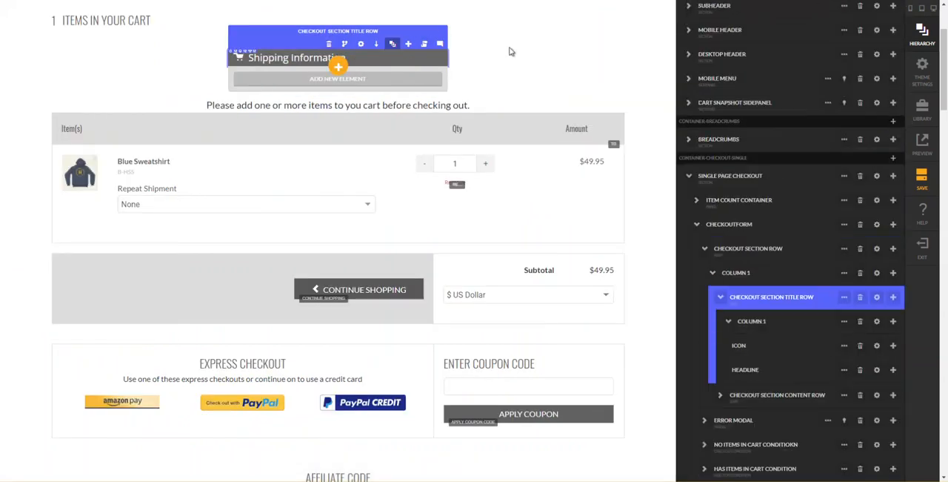
pyautogui.click(722, 300)
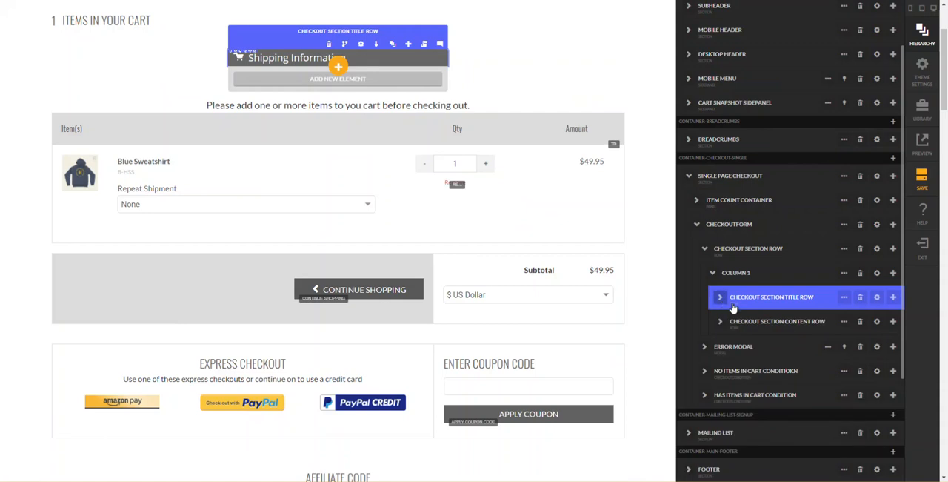
pyautogui.click(714, 256)
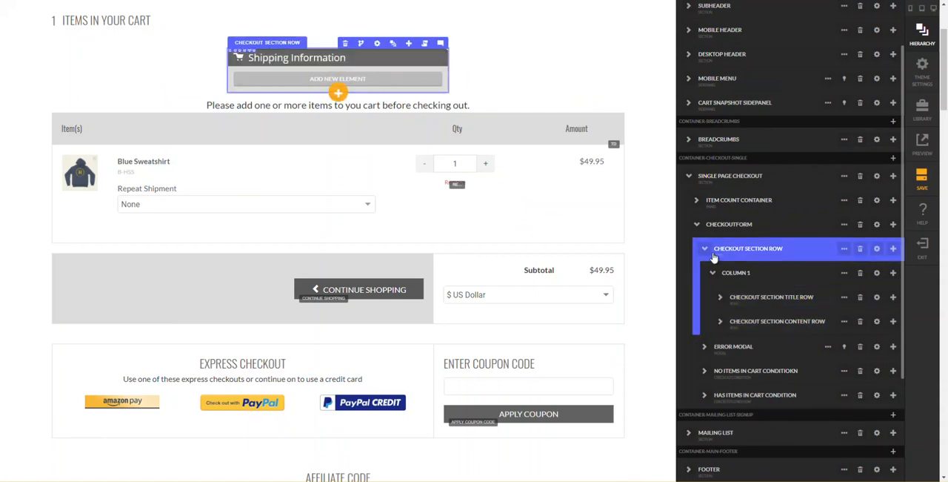
pyautogui.click(708, 256)
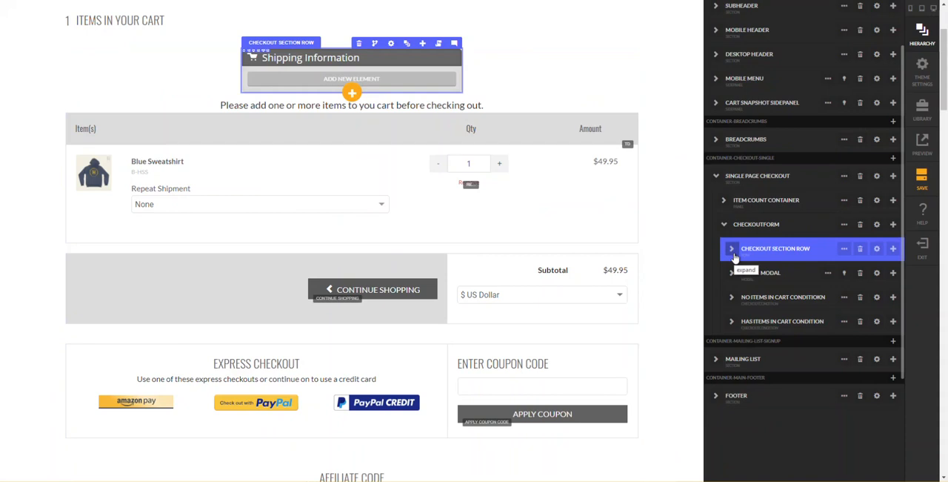
# - Set the checkout section row's bottom margin for mobile and up to 20 px and close its settings
pyautogui.click(846, 250)
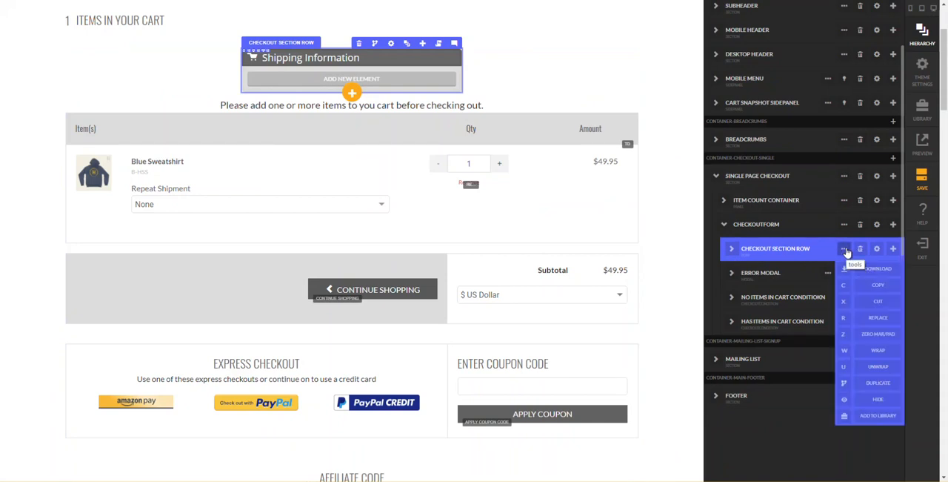
pyautogui.click(842, 249)
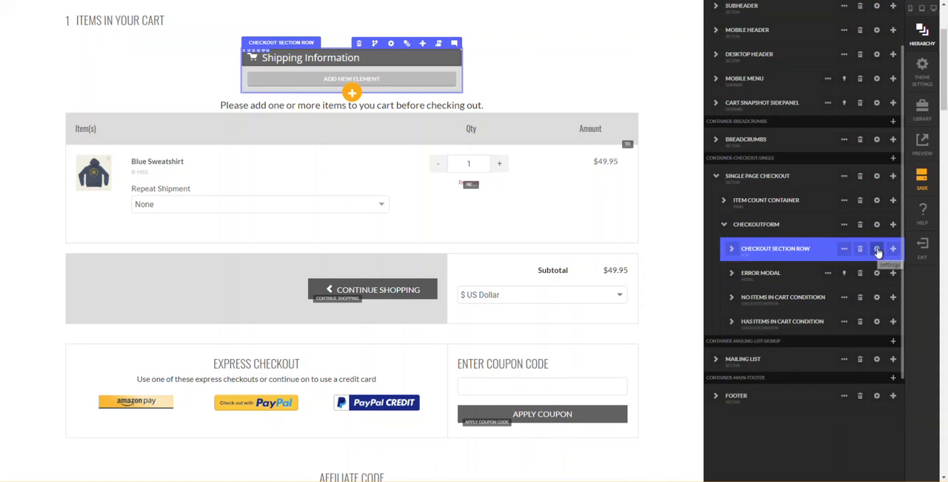
pyautogui.click(877, 249)
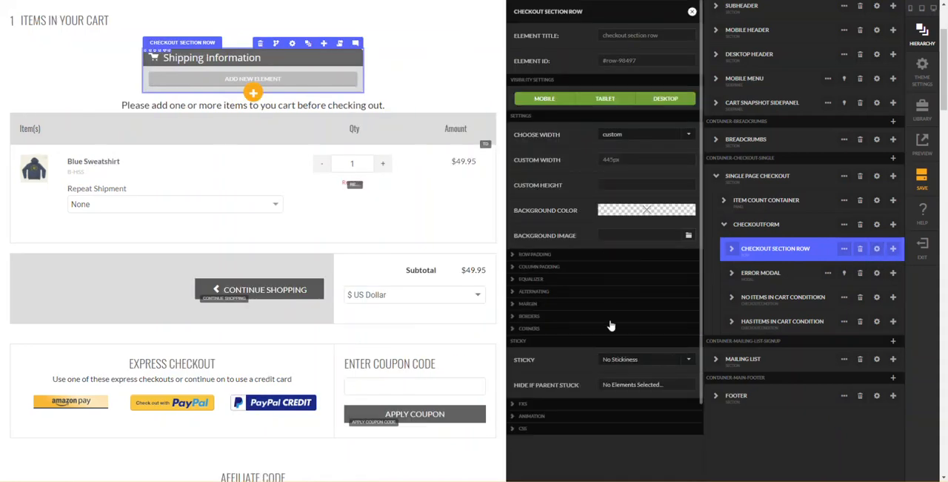
pyautogui.click(575, 304)
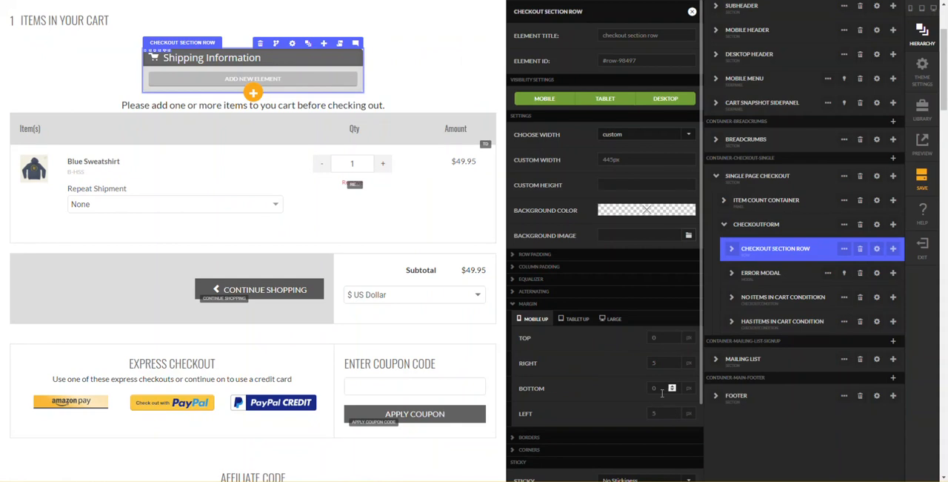
pyautogui.write('10')
pyautogui.press('Tab')
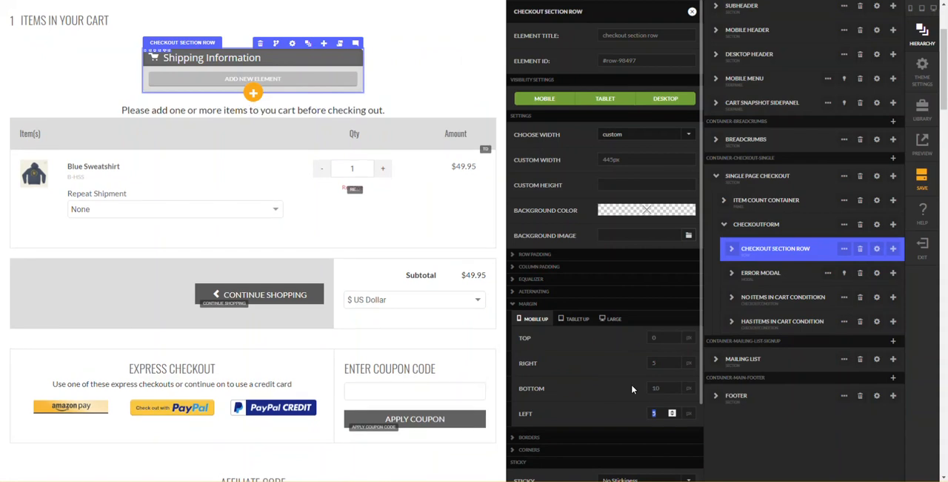
pyautogui.hotkey('shift', 'Tab')
pyautogui.write('20')
pyautogui.press('Tab')
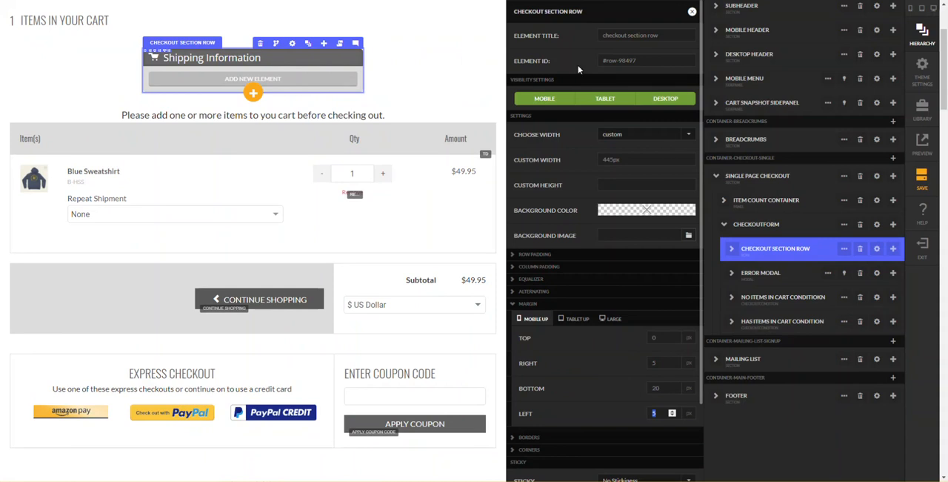
pyautogui.click(692, 12)
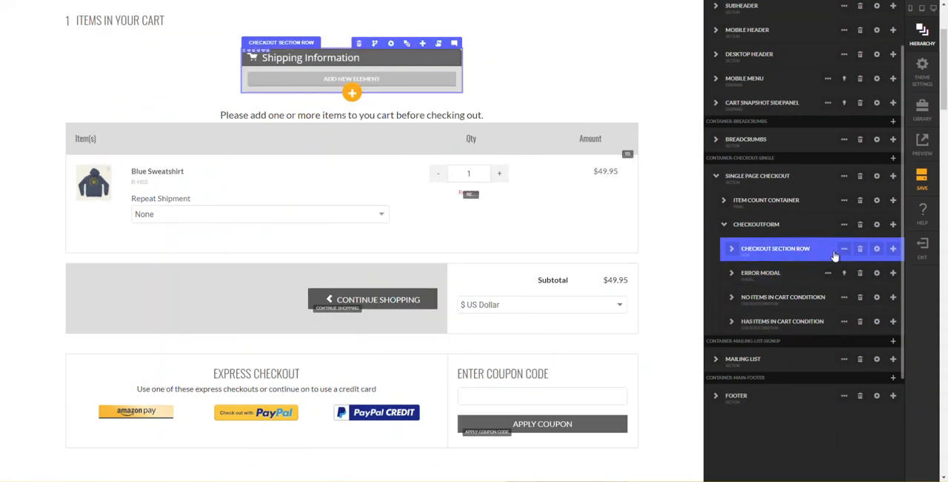
pyautogui.click(844, 250)
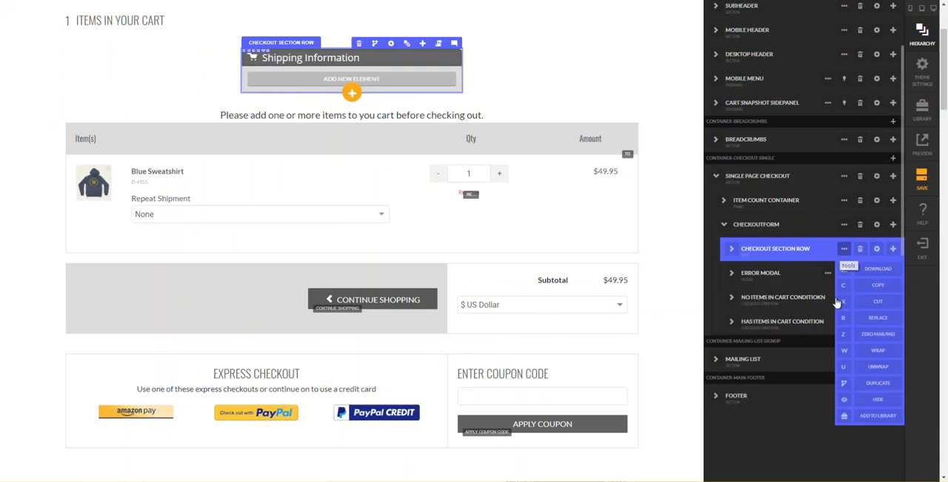
pyautogui.click(846, 361)
pyautogui.click(845, 250)
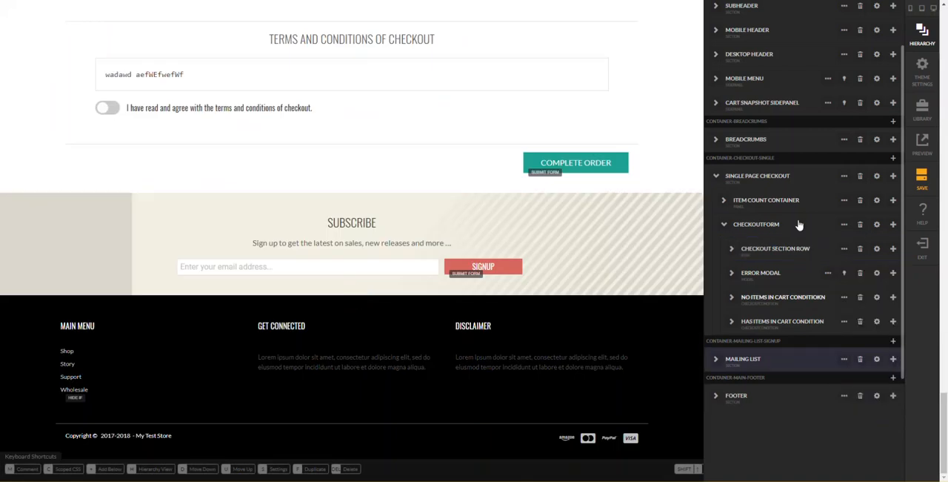
pyautogui.click(799, 224)
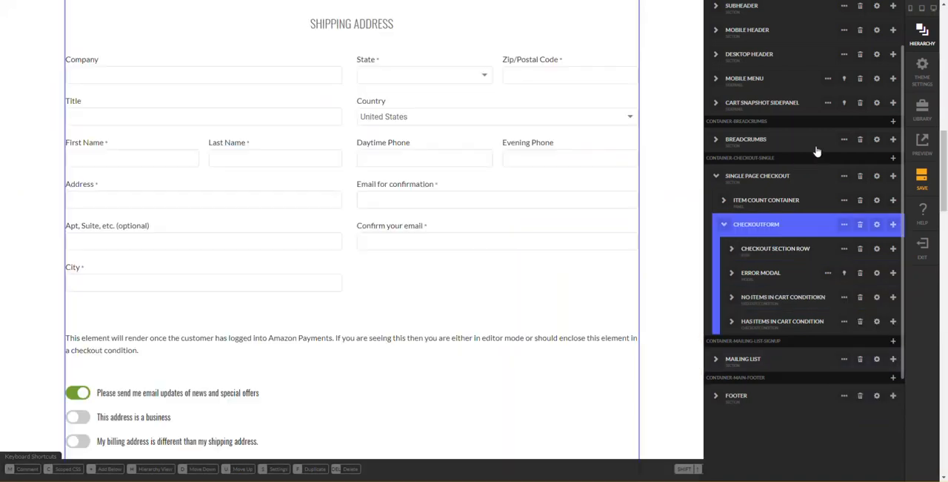
pyautogui.click(844, 224)
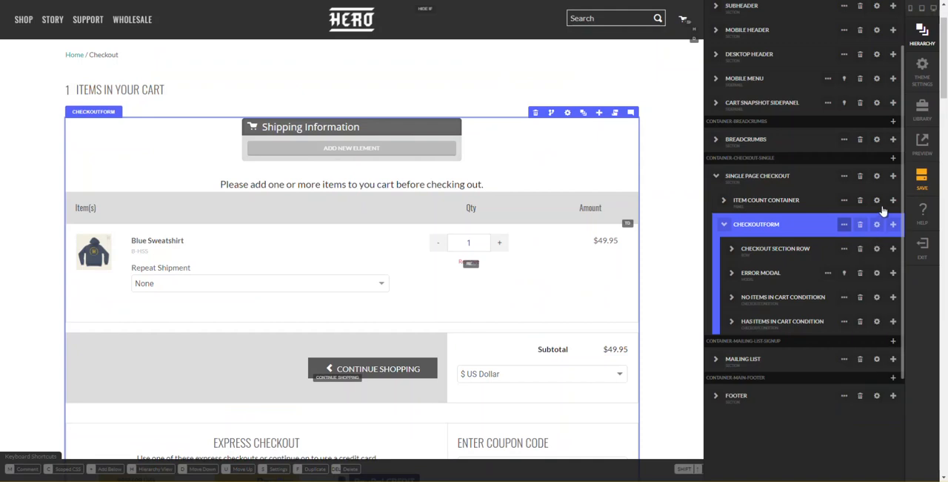
# - Duplicate the checkout section row six times inside the checkout form
pyautogui.click(832, 253)
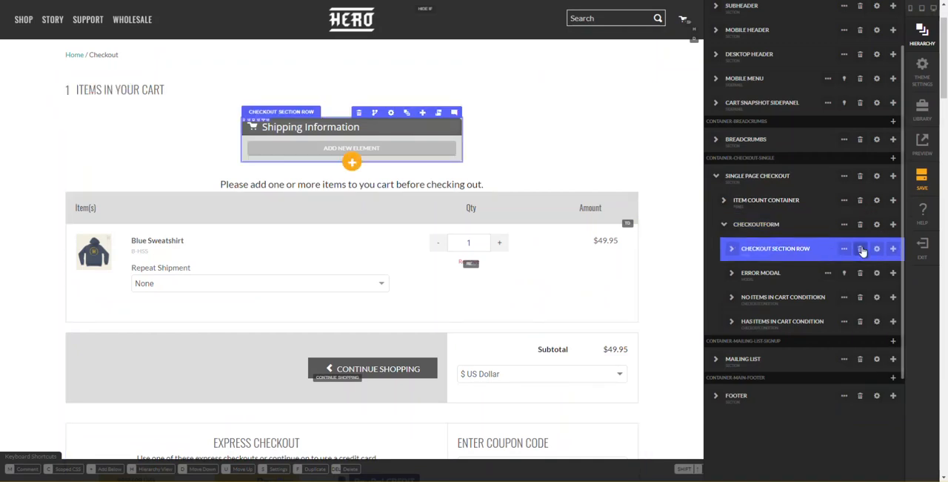
pyautogui.click(893, 250)
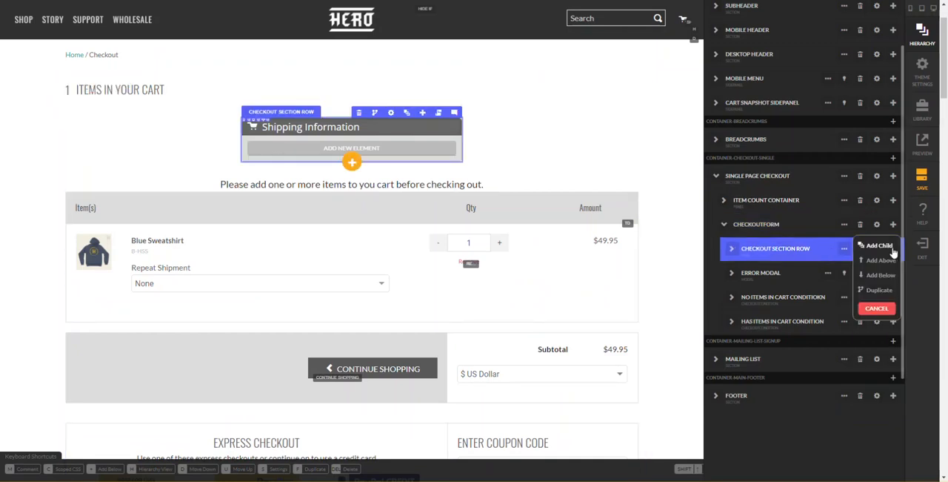
pyautogui.click(873, 294)
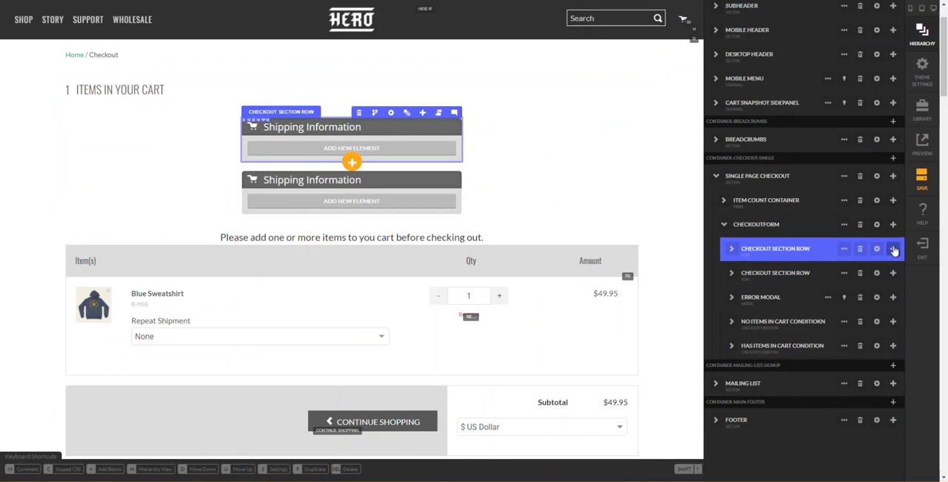
pyautogui.click(893, 273)
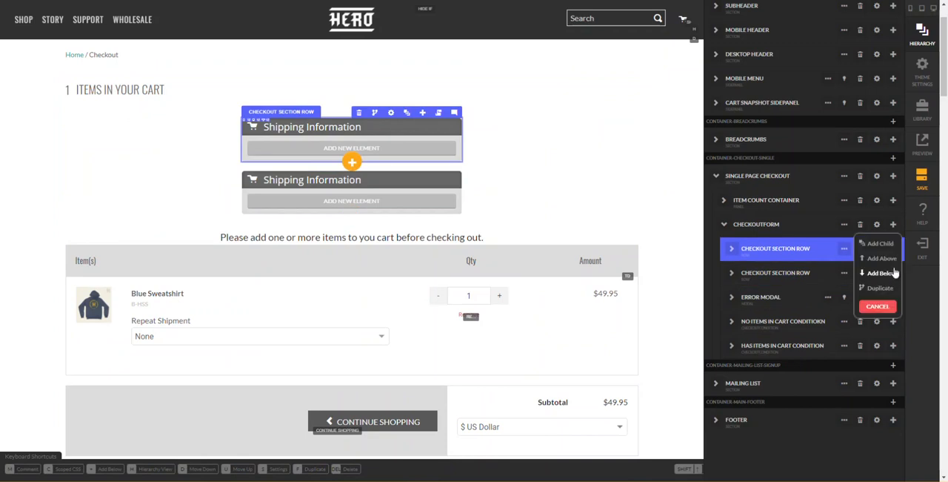
pyautogui.click(894, 260)
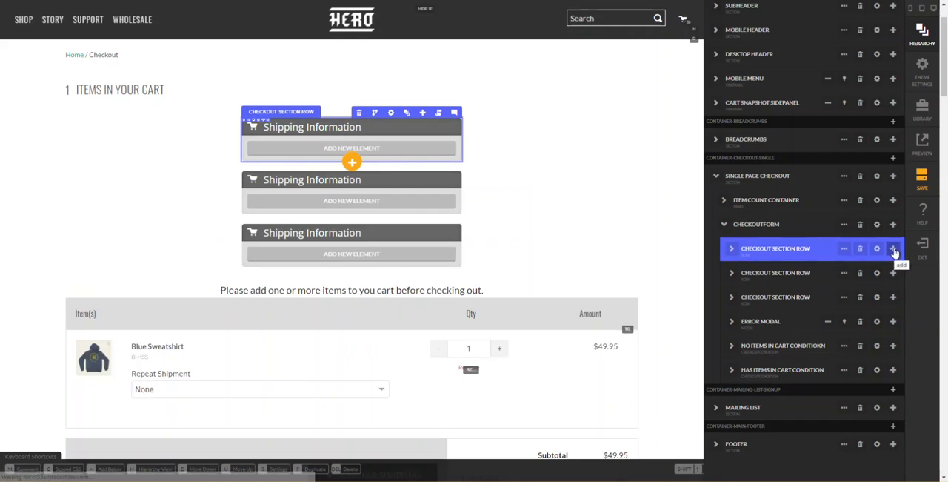
pyautogui.click(894, 250)
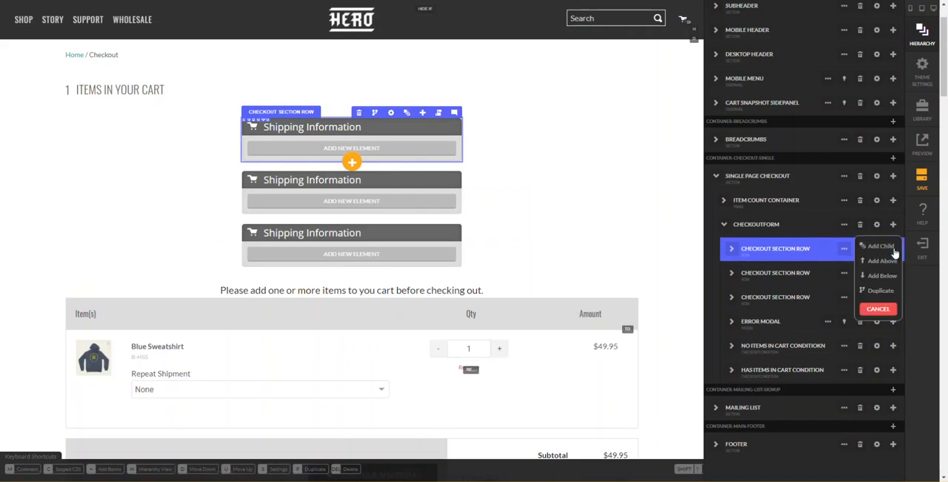
pyautogui.click(879, 292)
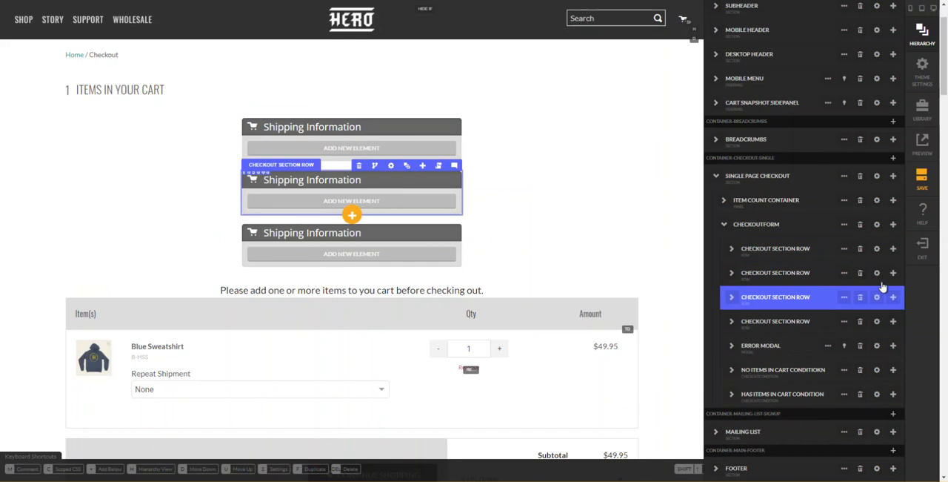
pyautogui.click(895, 250)
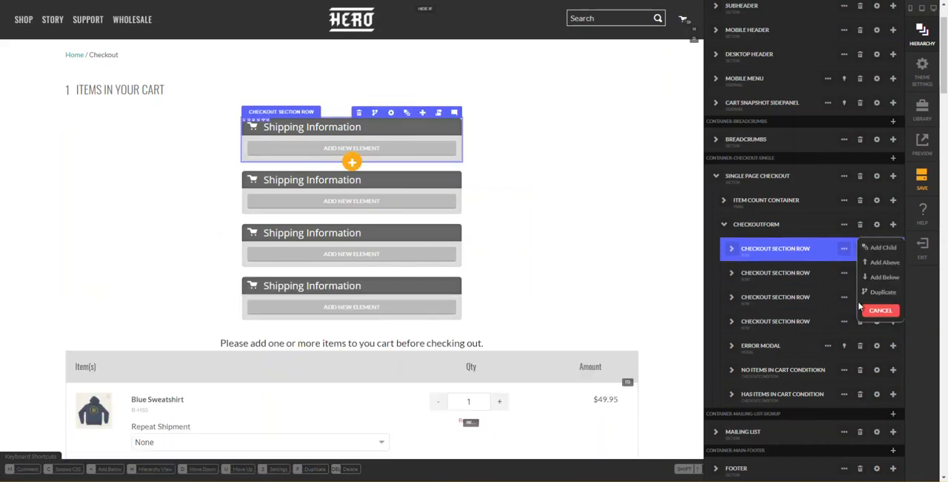
pyautogui.click(875, 293)
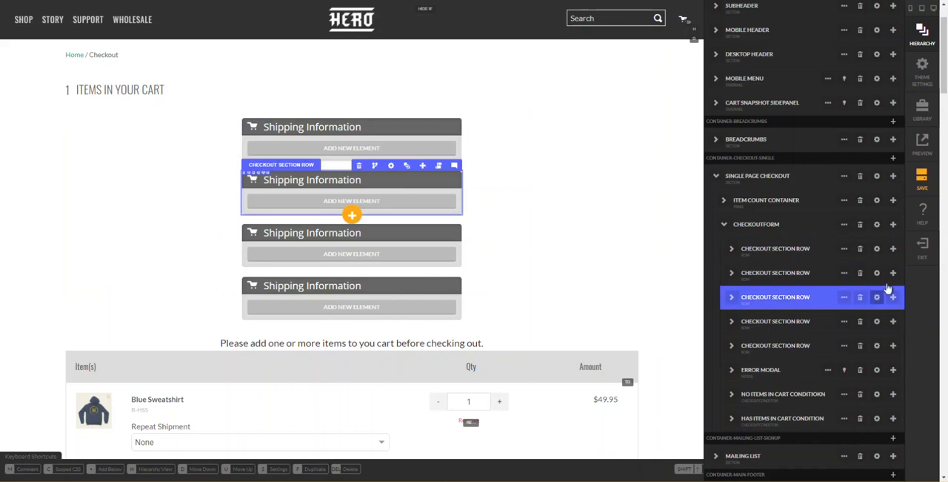
pyautogui.click(895, 257)
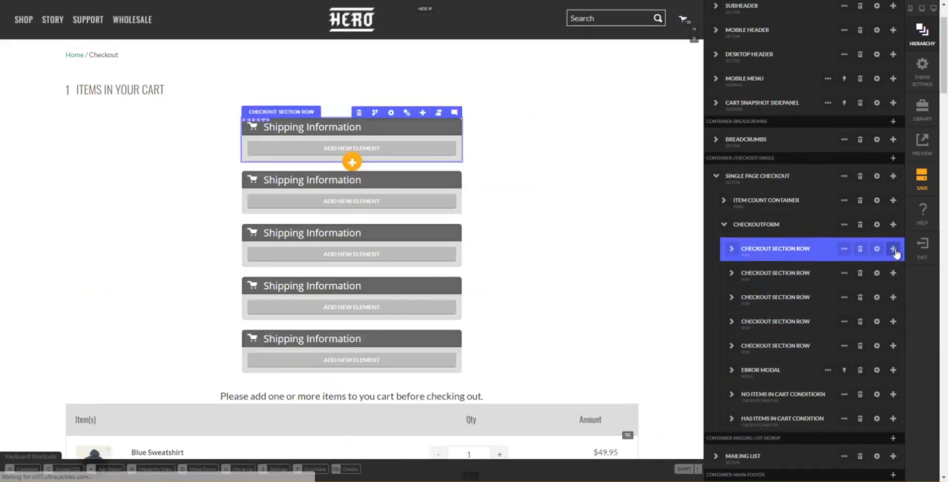
pyautogui.click(894, 251)
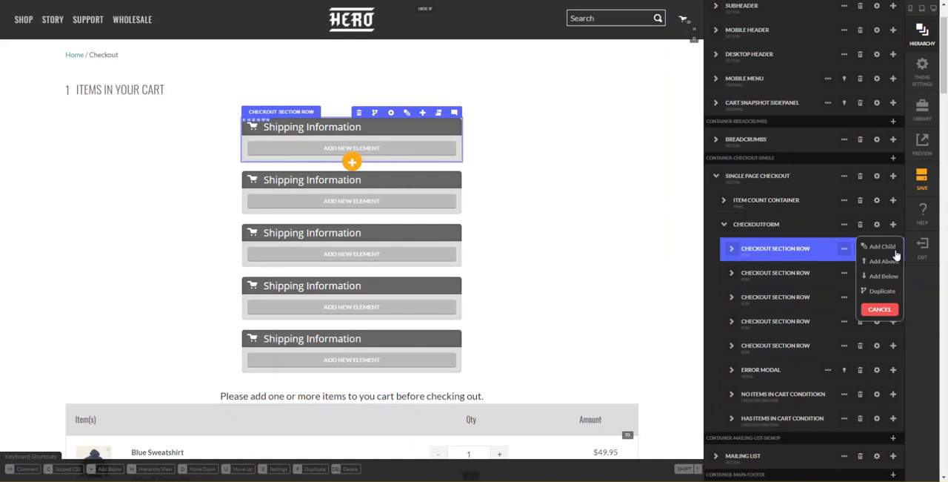
pyautogui.click(881, 292)
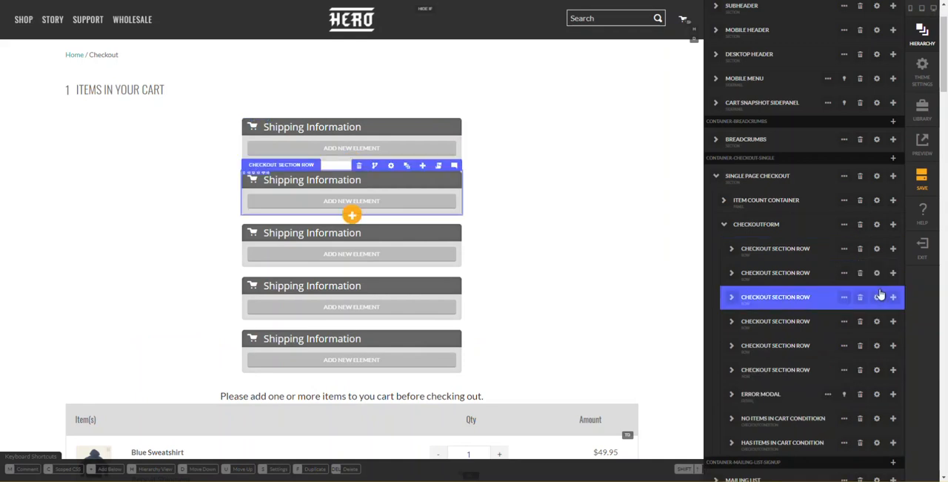
pyautogui.click(893, 253)
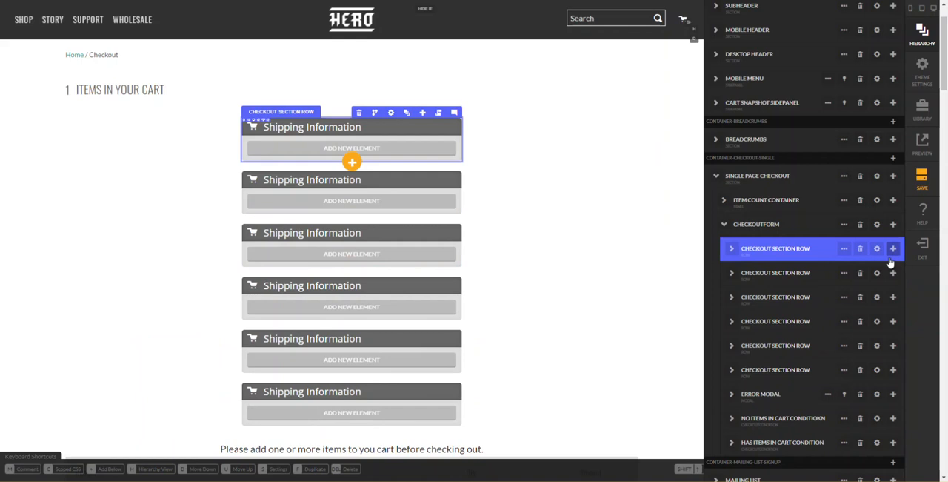
pyautogui.click(893, 250)
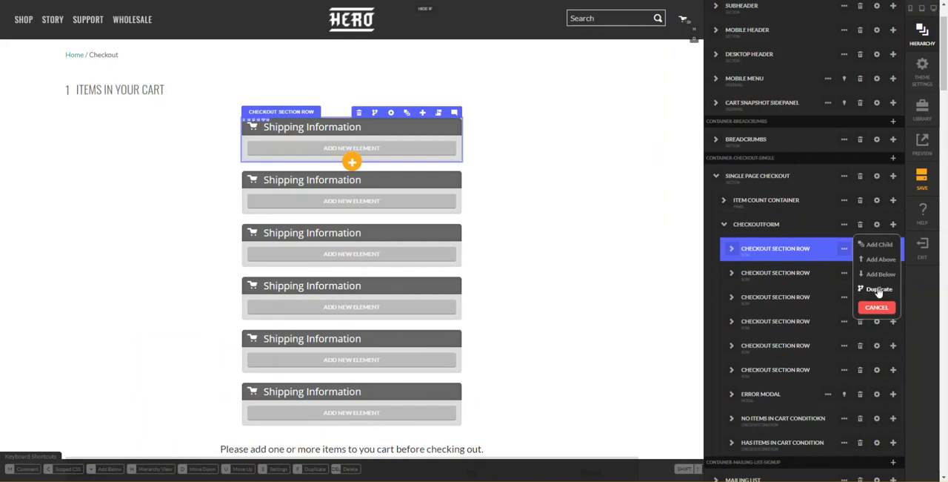
pyautogui.click(878, 289)
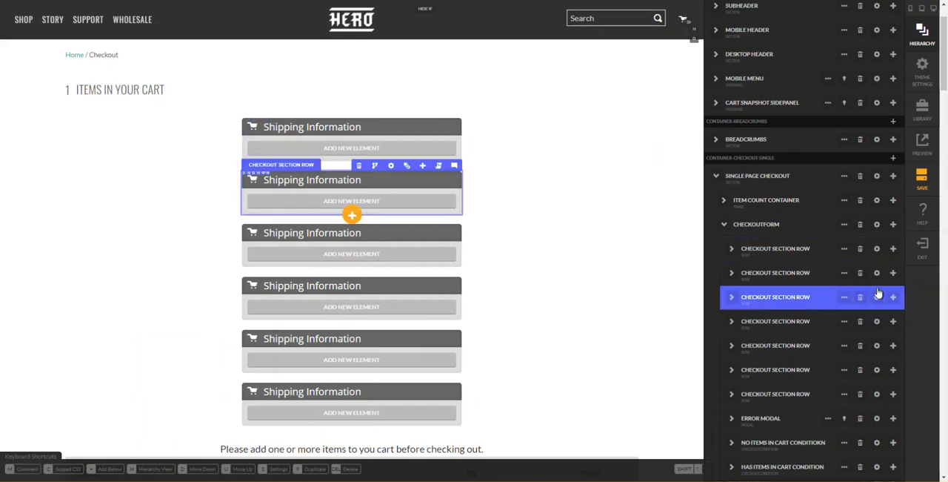
# - Hide the hierarchy and change the first section's headline text to "Your Cart"
pyautogui.click(667, 276)
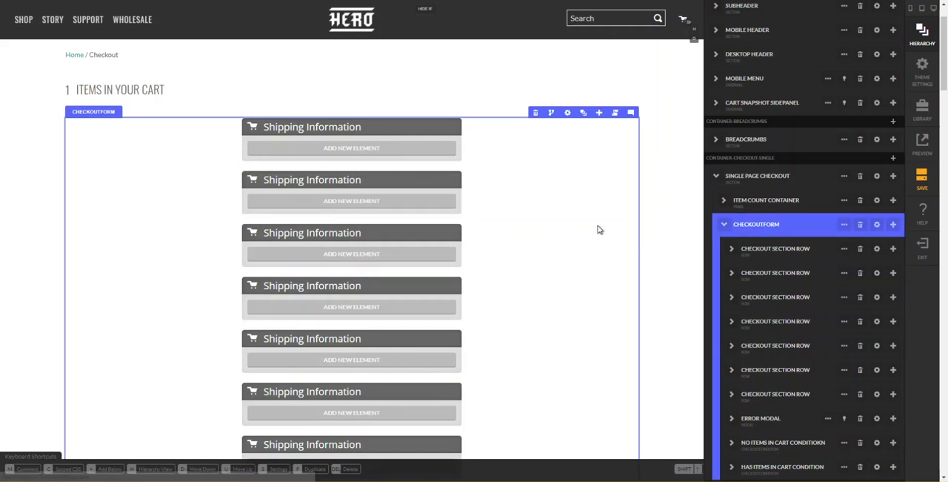
pyautogui.press('h')
pyautogui.scroll(-2, 538, 232)
pyautogui.scroll(2, 530, 212)
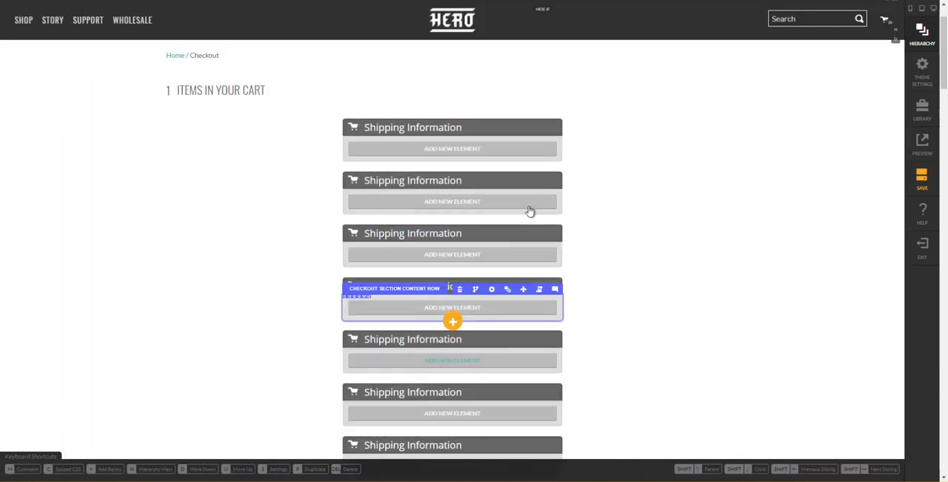
pyautogui.doubleClick(432, 128)
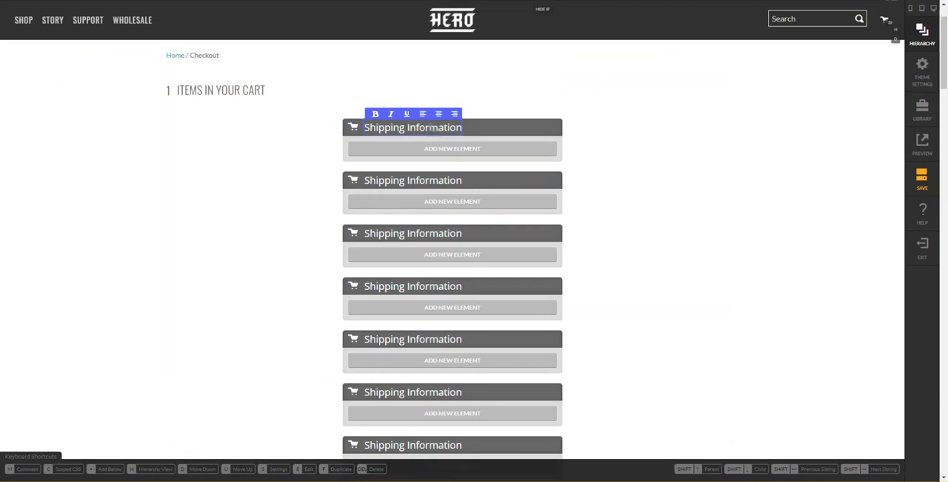
pyautogui.write('Your Cart')
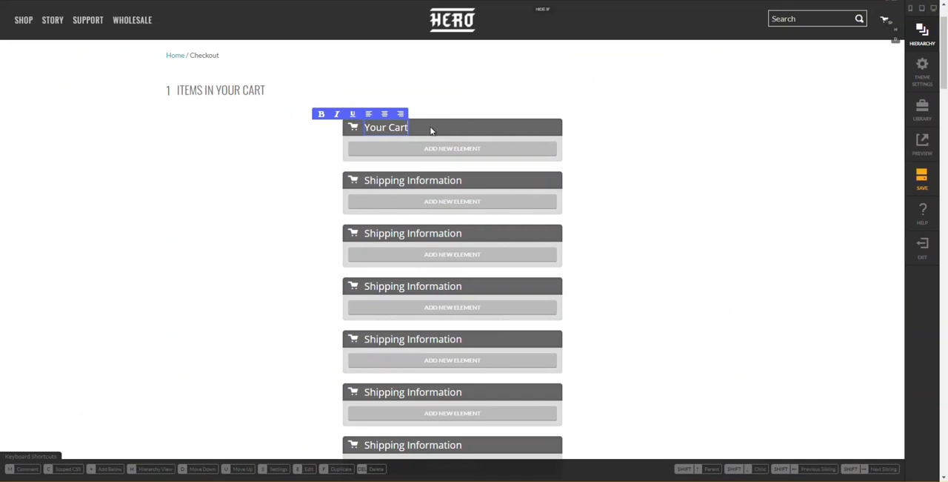
pyautogui.click(432, 131)
# - Retype the second section's headline as "Shipping Information" and change the third section's headline to "Billing Information"
pyautogui.doubleClick(418, 180)
pyautogui.write('S')
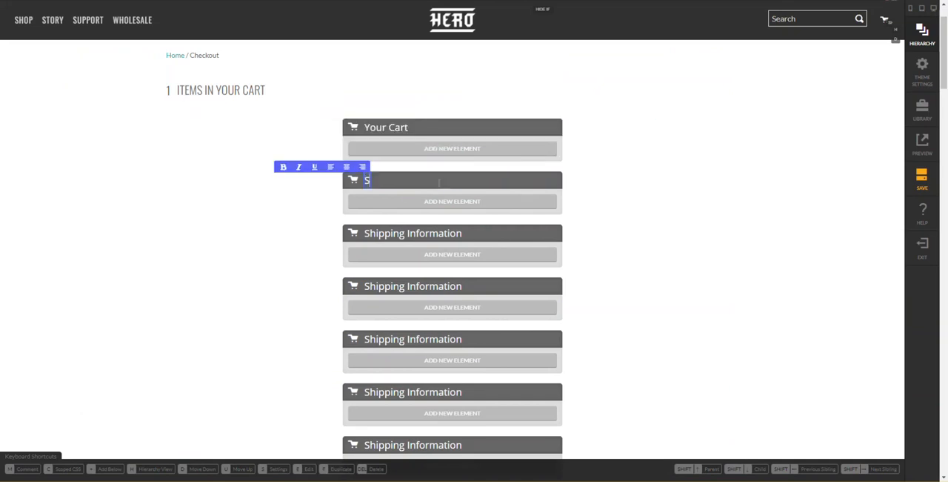
pyautogui.write('hipping Information')
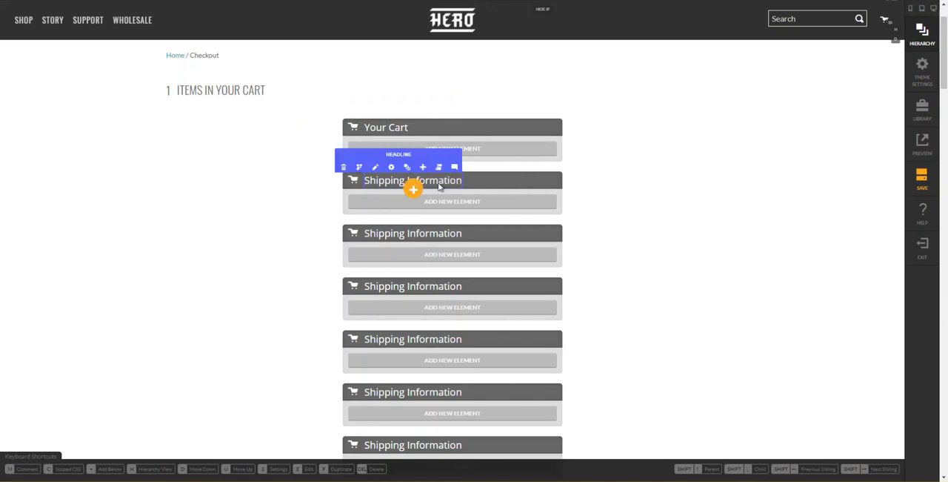
pyautogui.doubleClick(441, 233)
pyautogui.write('Billing')
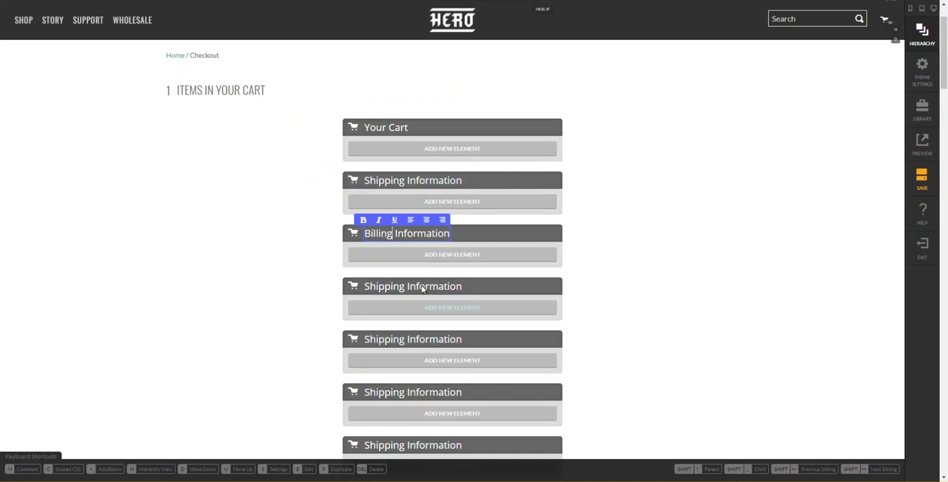
pyautogui.press('Escape')
# - Change the fourth section's headline to "Contact" and the fifth section's headline to "Shipping Preference"
pyautogui.scroll(1, 425, 289)
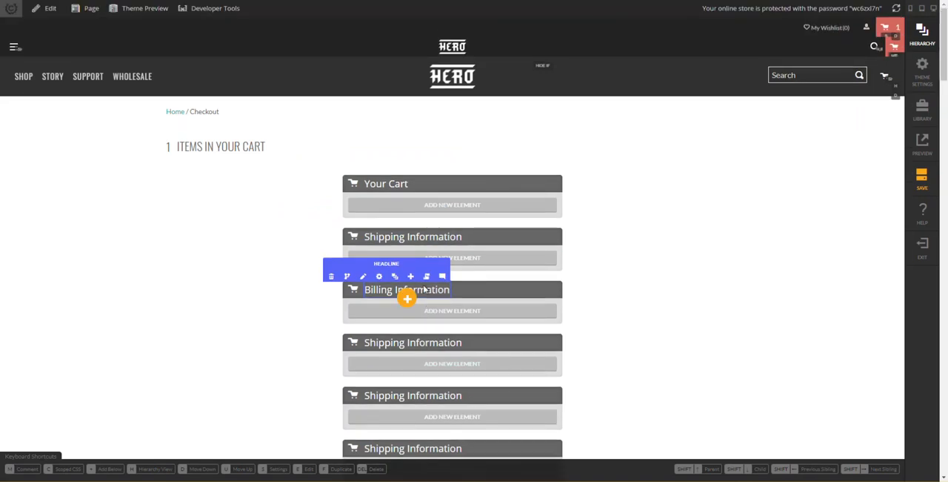
pyautogui.click(408, 343)
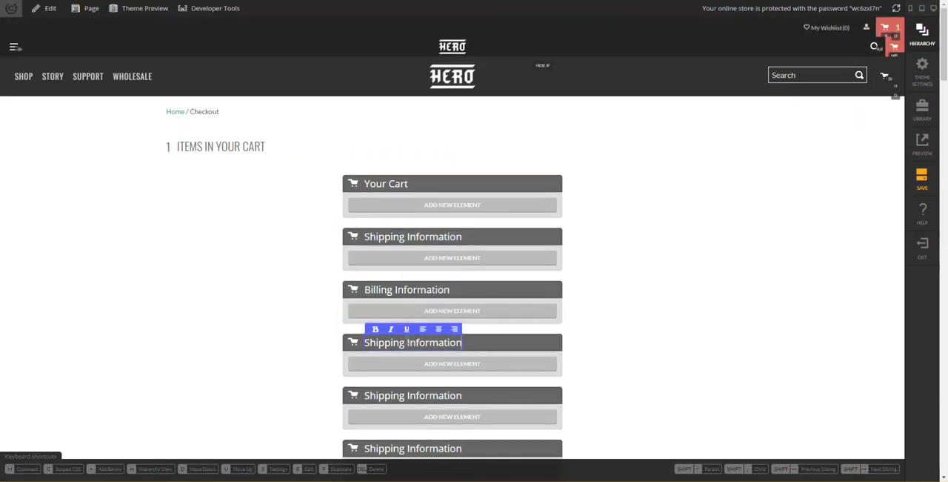
pyautogui.write('Contact')
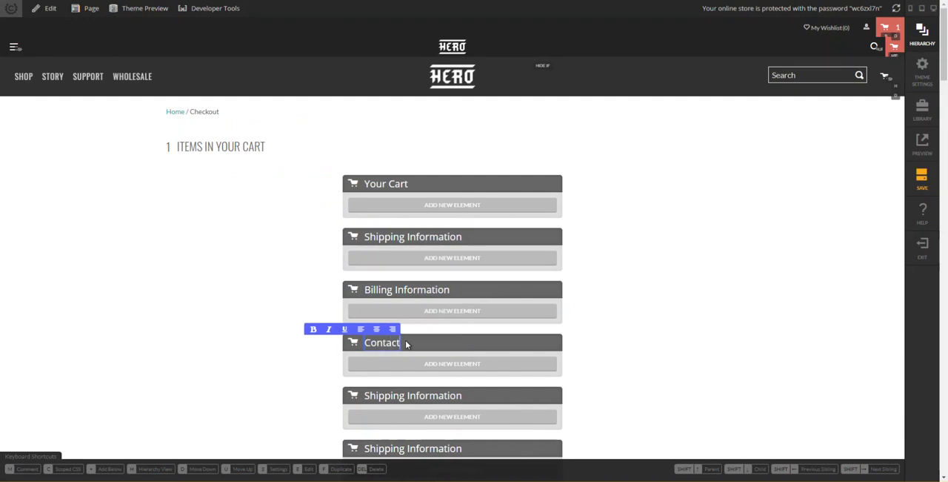
pyautogui.click(420, 399)
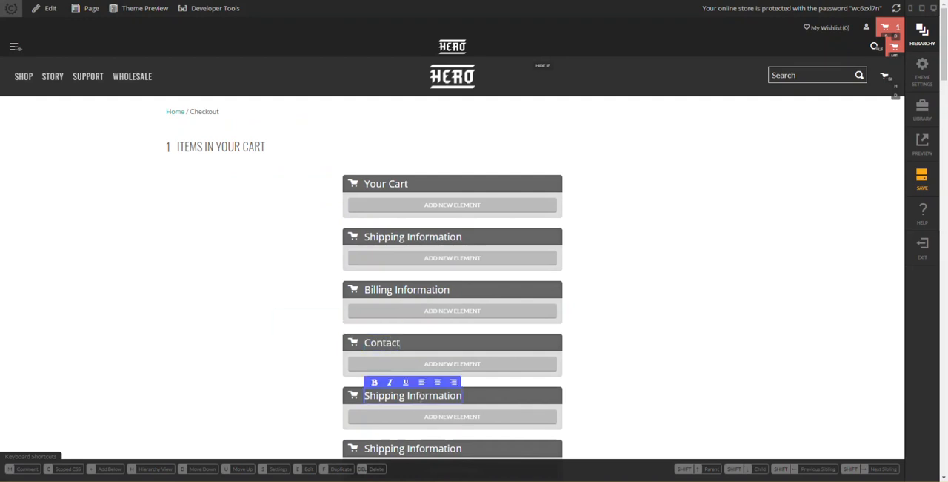
pyautogui.write('Shipping Preference')
# - Change the sixth checkout section's headline text to "Summary"
pyautogui.scroll(-1, 433, 397)
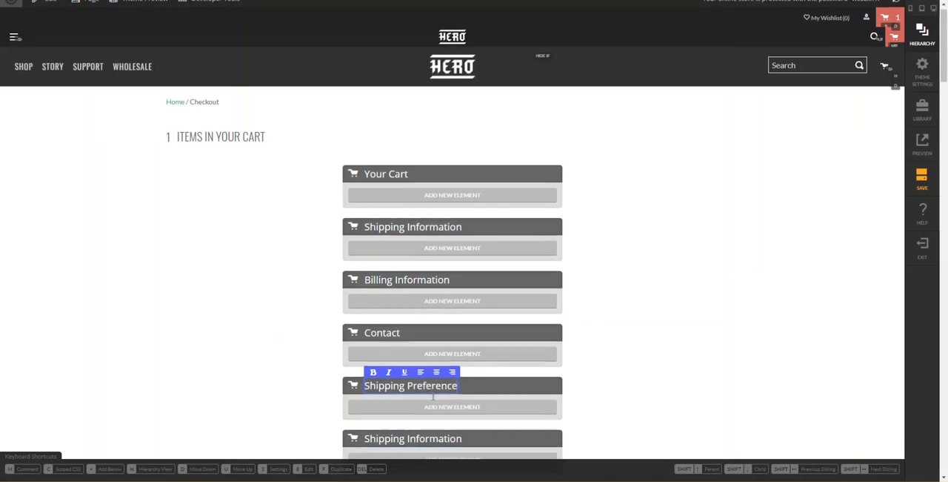
pyautogui.scroll(-1, 432, 396)
pyautogui.click(619, 350)
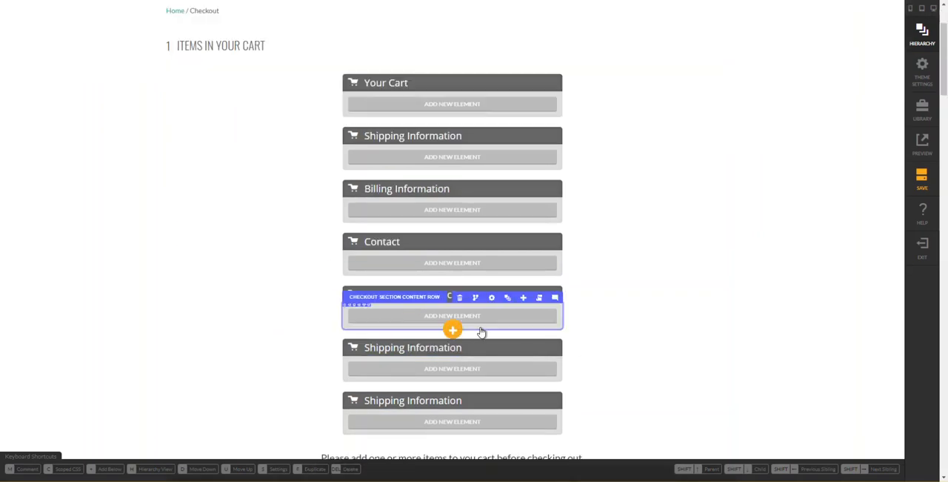
pyautogui.click(435, 351)
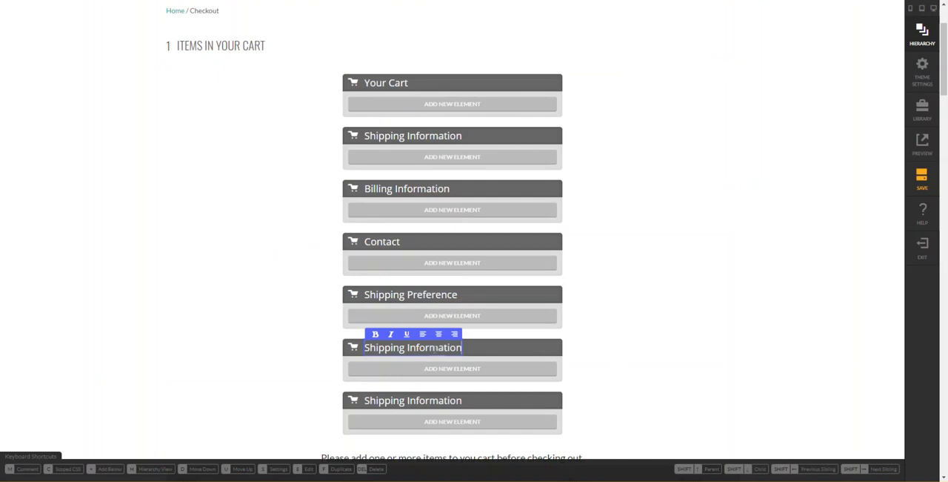
pyautogui.write('Summary')
pyautogui.click(435, 353)
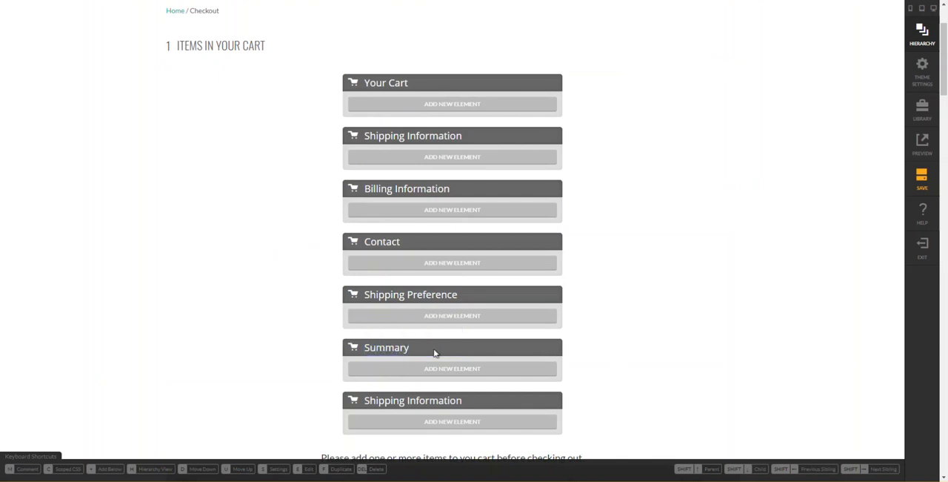
# - Change the seventh and last checkout section's headline text to "Payment"
pyautogui.scroll(-1, 434, 352)
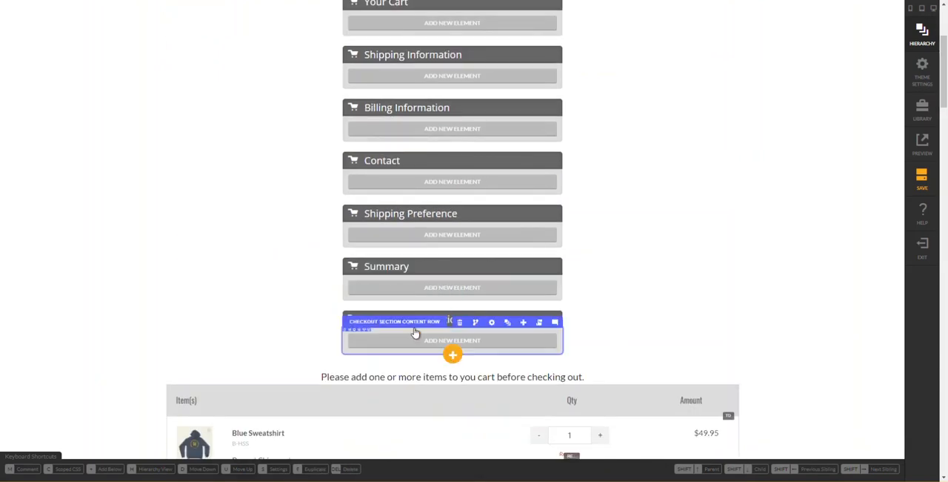
pyautogui.click(432, 320)
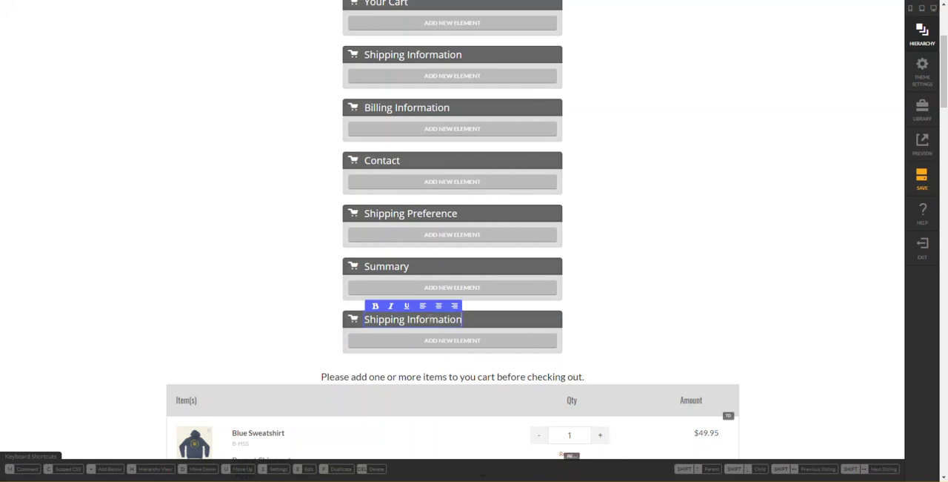
pyautogui.write('Payment')
pyautogui.press('Return')
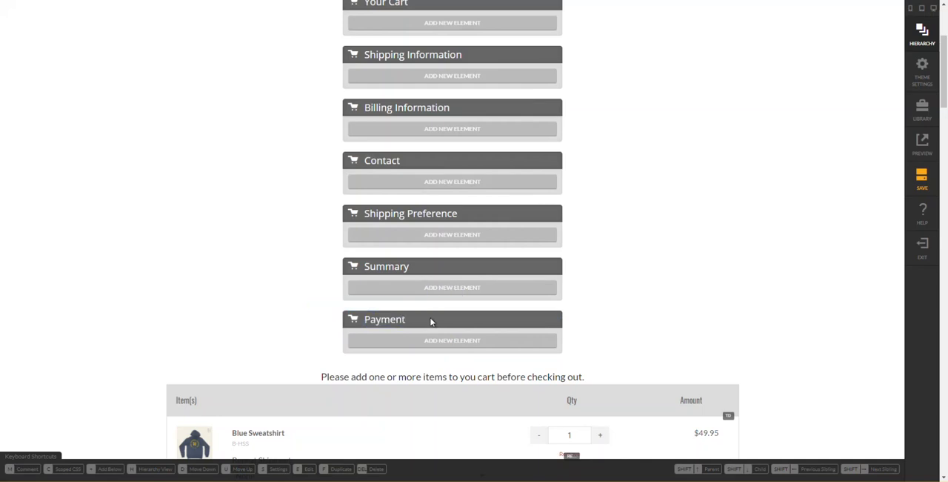
# - Show the hierarchy for the "Your Cart" section, select its checkout section row and collapse it
pyautogui.scroll(3, 568, 260)
pyautogui.scroll(-2, 569, 261)
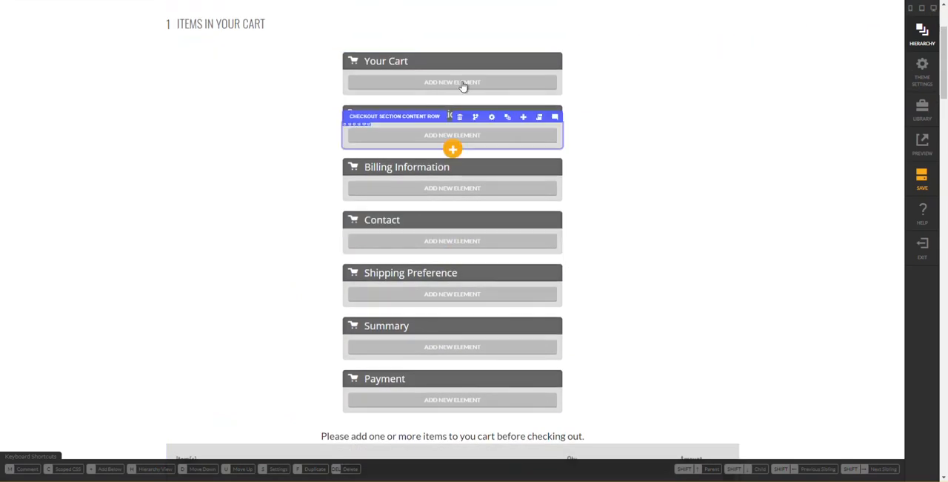
pyautogui.moveTo(461, 70)
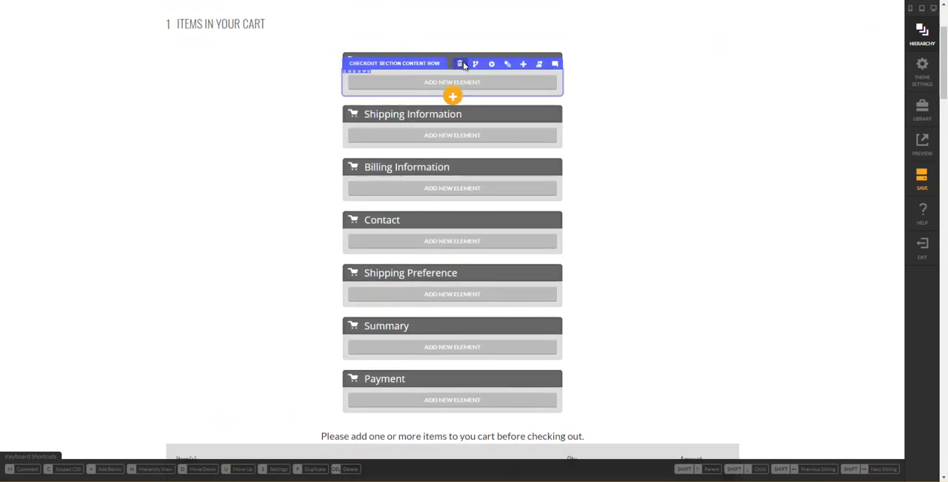
pyautogui.click(506, 65)
pyautogui.click(715, 198)
pyautogui.click(703, 178)
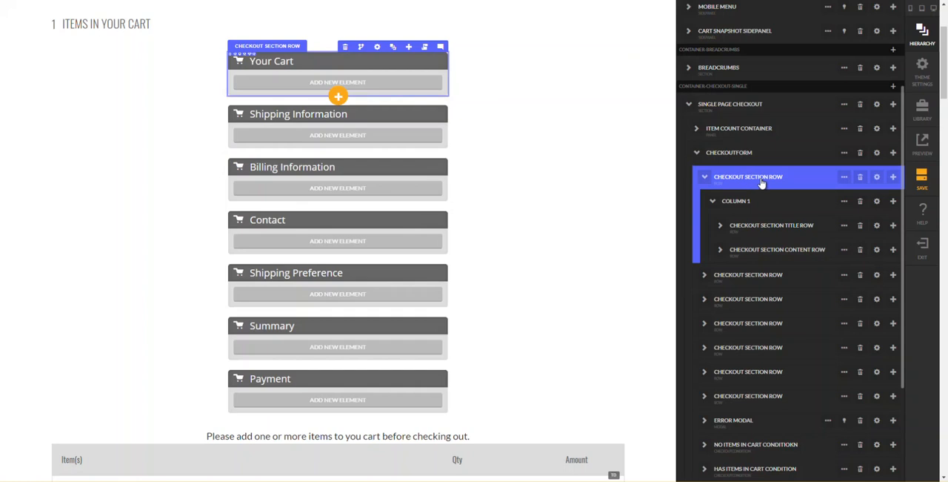
pyautogui.click(704, 178)
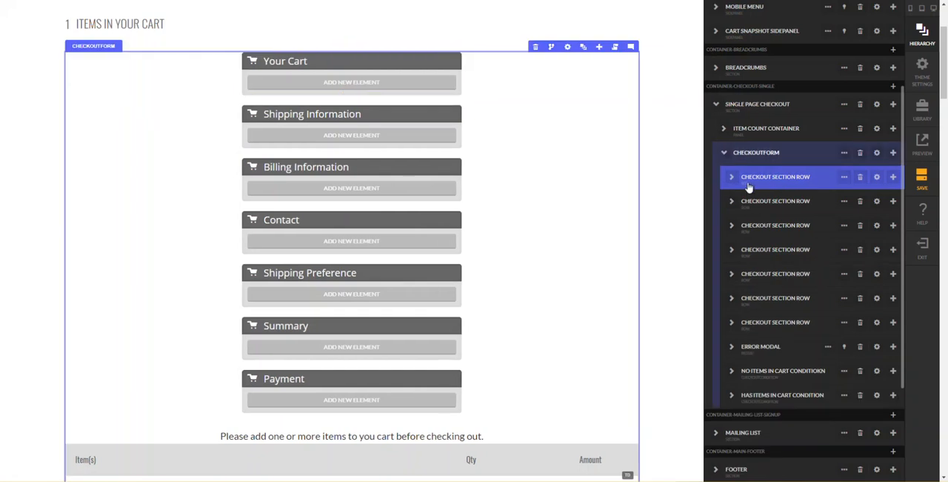
# - Rename the first two checkout section rows in the hierarchy to "Your Cart Section Row" and "Shipping Section Row"
pyautogui.doubleClick(790, 182)
pyautogui.hotkey('ctrl', 'shift', 'Right')
pyautogui.write('YOUR CART')
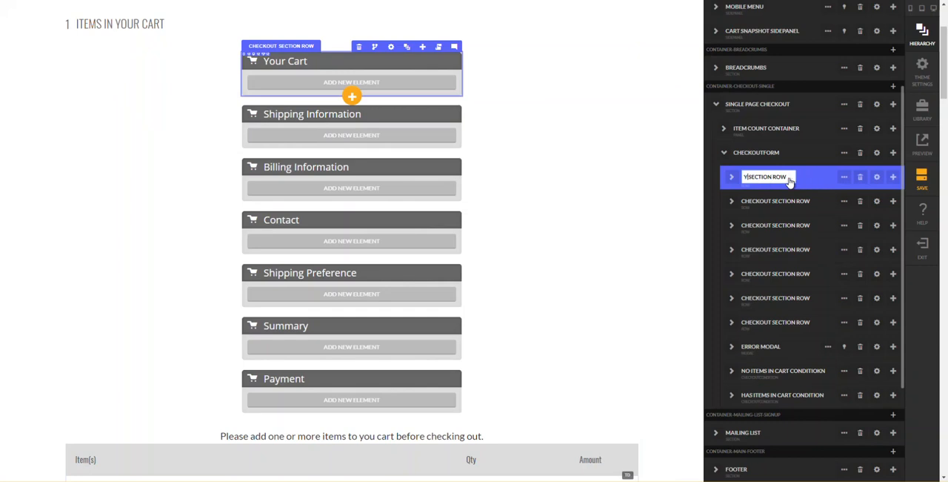
pyautogui.press('Return')
pyautogui.doubleClick(766, 207)
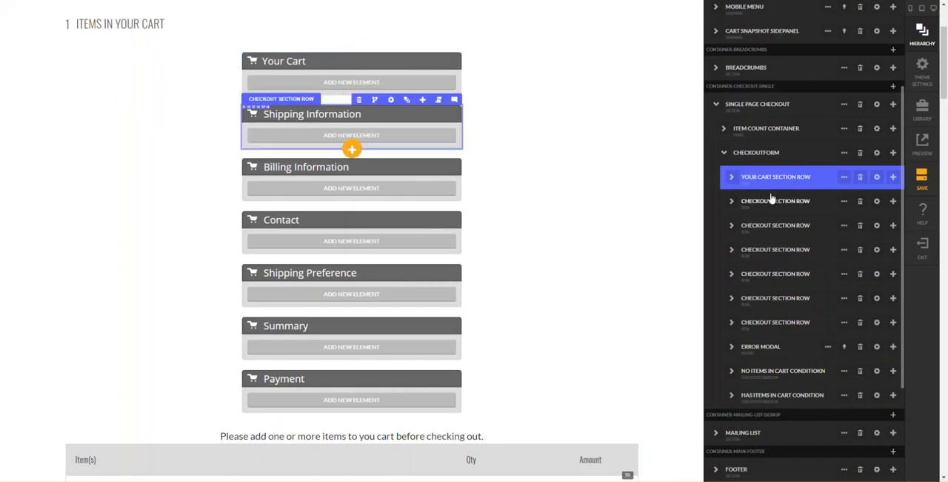
pyautogui.hotkey('ctrl', 'shift', 'Right')
pyautogui.write('SHIPPING')
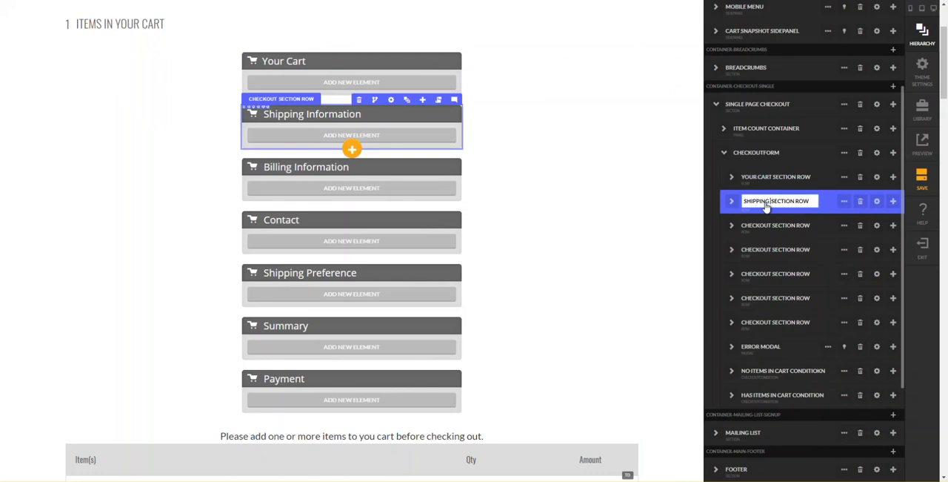
pyautogui.press('Return')
# - Rename the third and fourth checkout section rows in the hierarchy to "Billing Section Row" and "Contact Section Row"
pyautogui.doubleClick(760, 225)
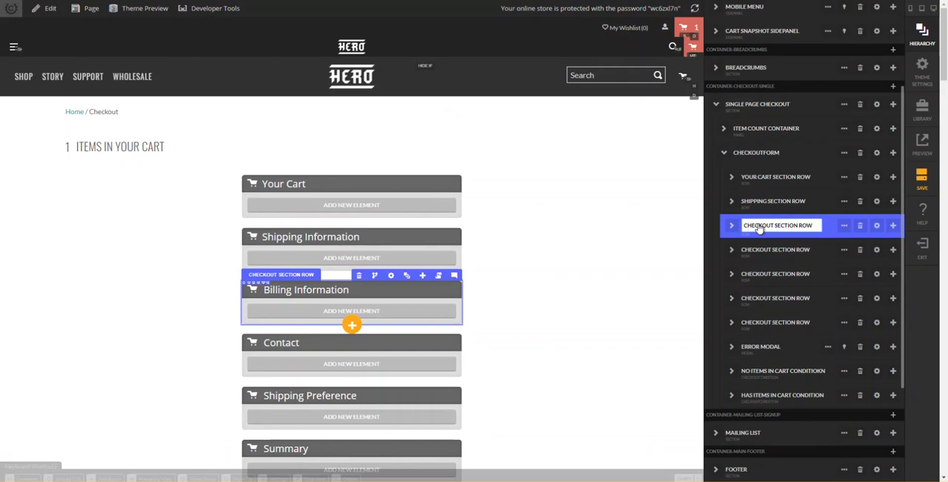
pyautogui.hotkey('ctrl', 'shift', 'Right')
pyautogui.write('BILLING')
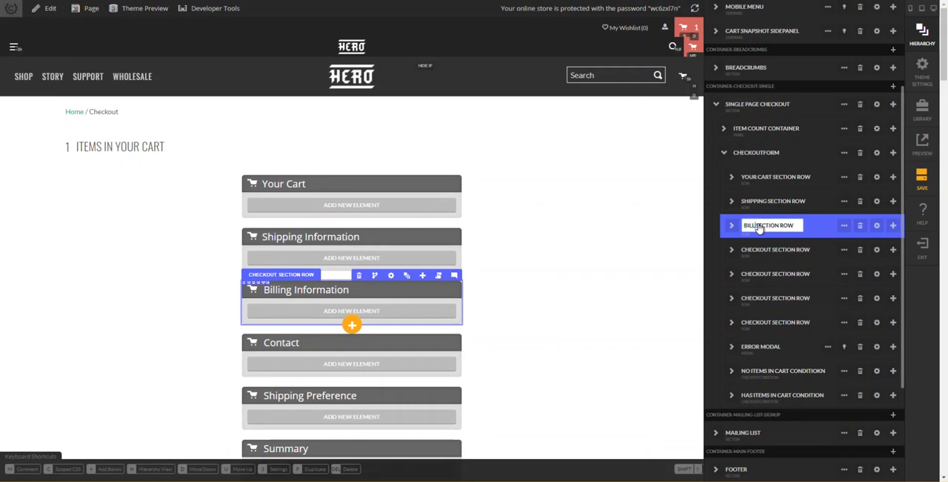
pyautogui.press('Return')
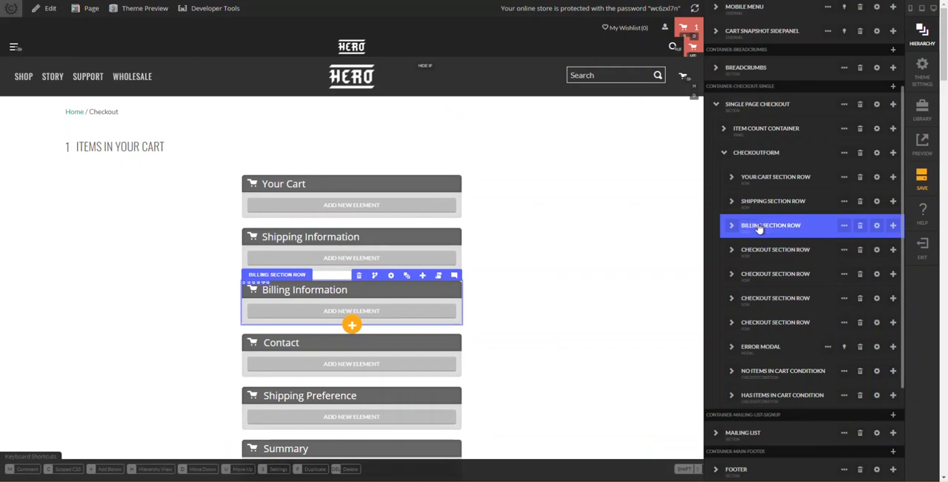
pyautogui.doubleClick(757, 252)
pyautogui.doubleClick(757, 254)
pyautogui.write('CONTACT')
pyautogui.press('Return')
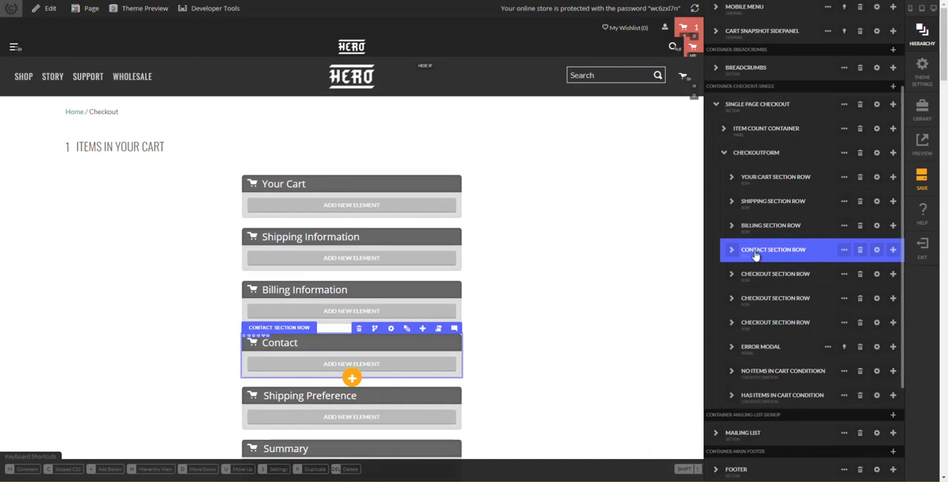
# - Rename the fifth checkout section row in the hierarchy to "Shipping Preference Section Row"
pyautogui.click(759, 274)
pyautogui.doubleClick(760, 278)
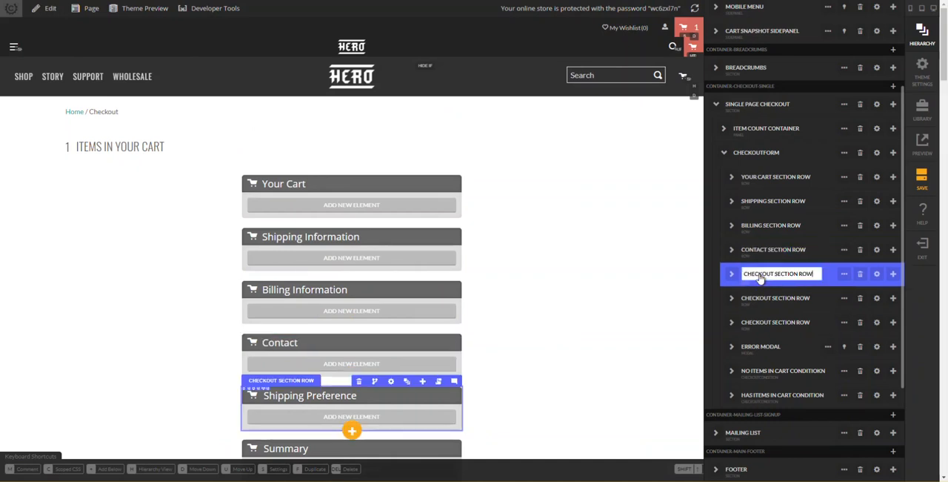
pyautogui.doubleClick(761, 277)
pyautogui.write('SHIPPING PREFE')
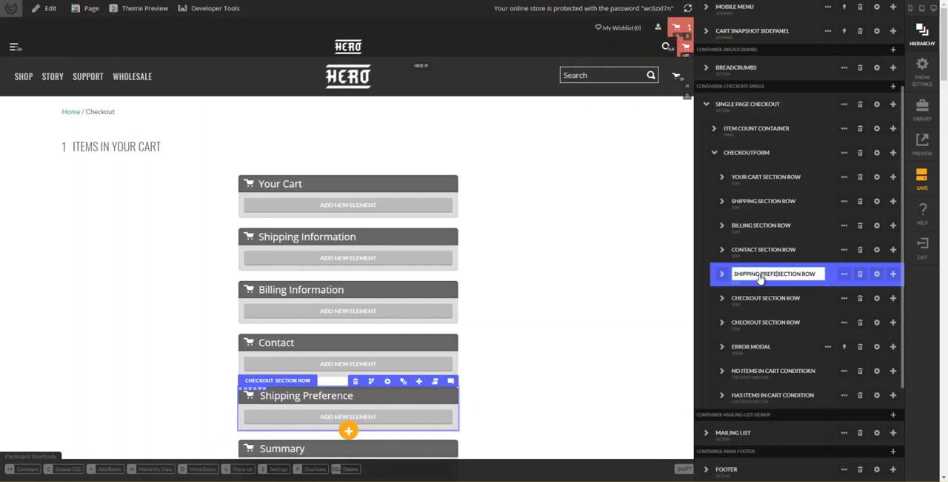
pyautogui.write('RENCE')
pyautogui.press('Return')
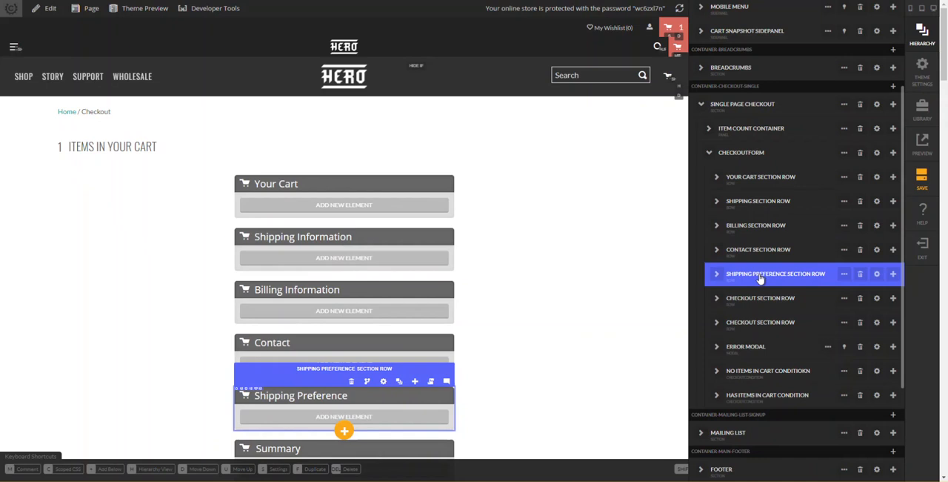
# - Extend the second section row's hierarchy name to "Shipping Information Section Row"
pyautogui.doubleClick(748, 205)
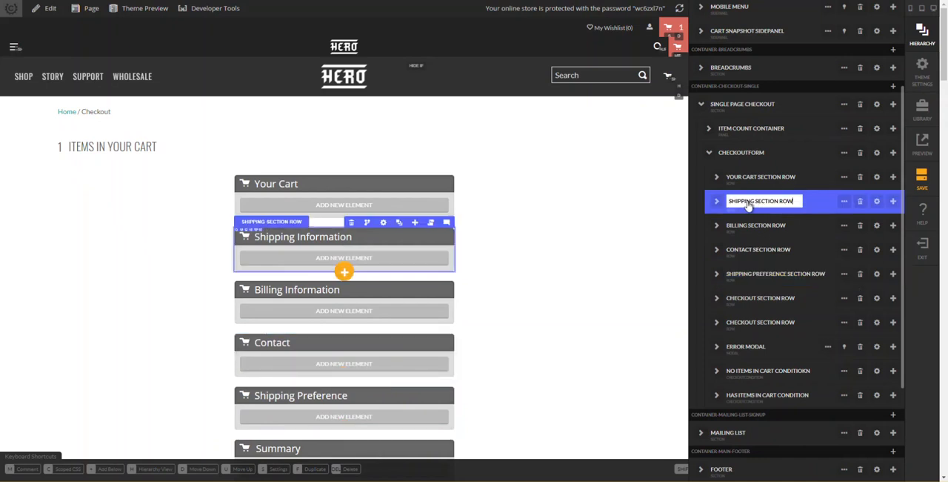
pyautogui.write('INFORMAT')
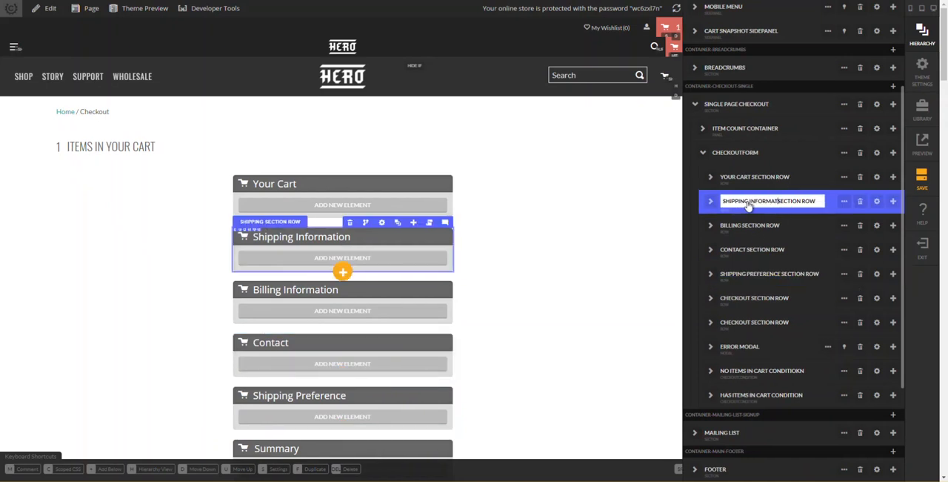
pyautogui.write('ION')
pyautogui.press('Return')
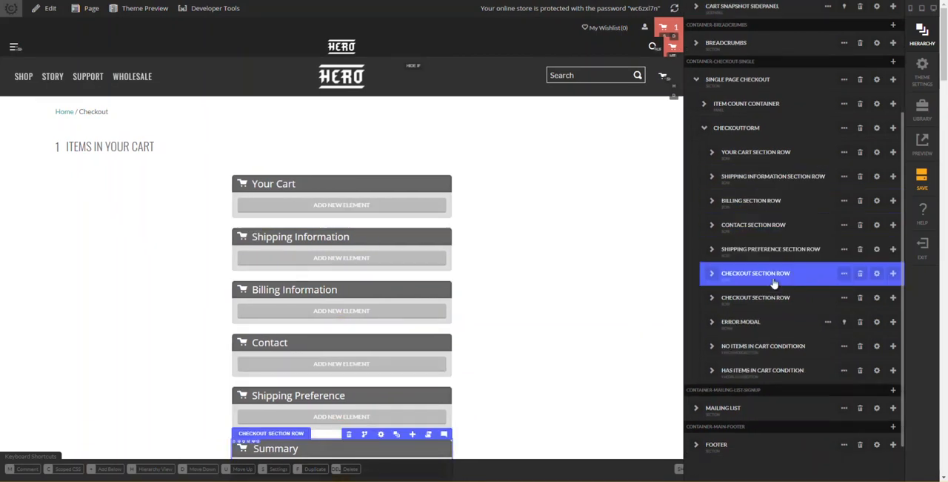
# - Rename the sixth checkout section row in the hierarchy to "Summary Section Row"
pyautogui.doubleClick(764, 277)
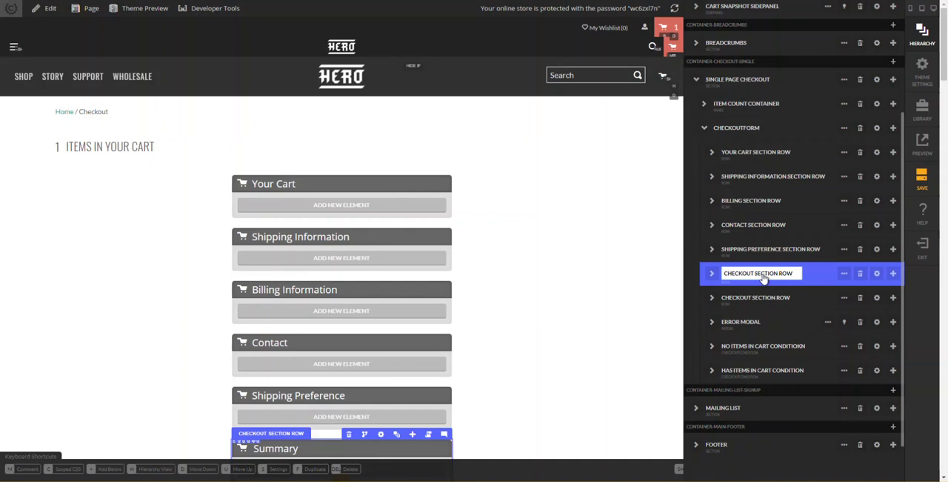
pyautogui.press('Delete')
pyautogui.press('Delete')
pyautogui.press('Delete')
pyautogui.press('Delete')
pyautogui.press('Delete')
pyautogui.press('Delete')
pyautogui.press('Delete')
pyautogui.press('Delete')
pyautogui.write('SUMMARY')
pyautogui.press('Return')
# - Rename the last checkout section row in the hierarchy to "Payment Section Row"
pyautogui.doubleClick(740, 298)
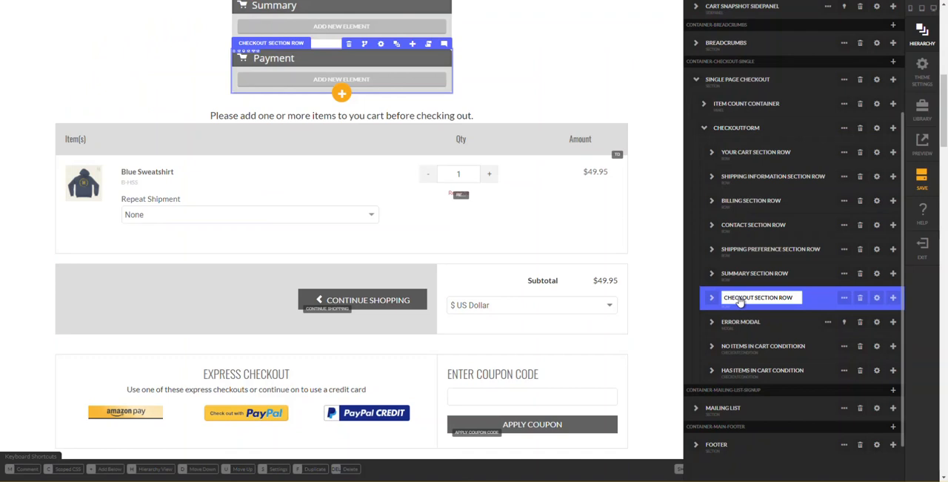
pyautogui.doubleClick(739, 298)
pyautogui.write('PAYMENT')
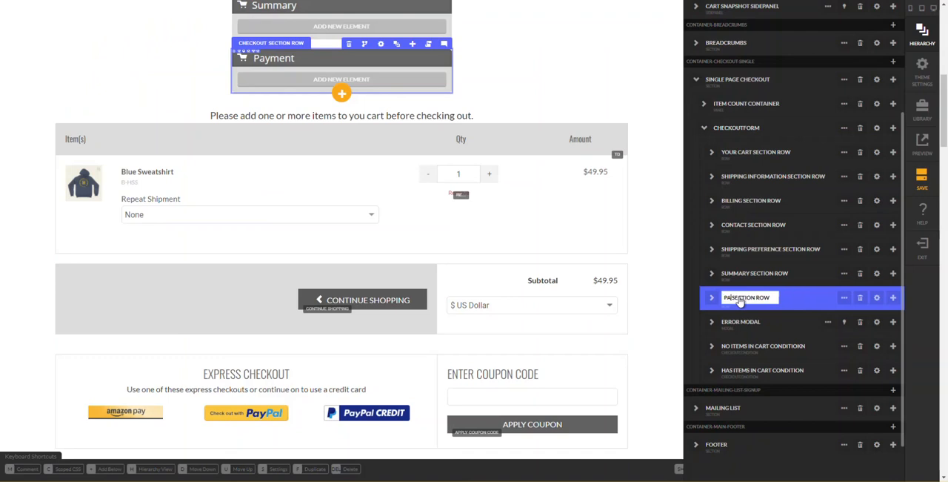
pyautogui.press('Return')
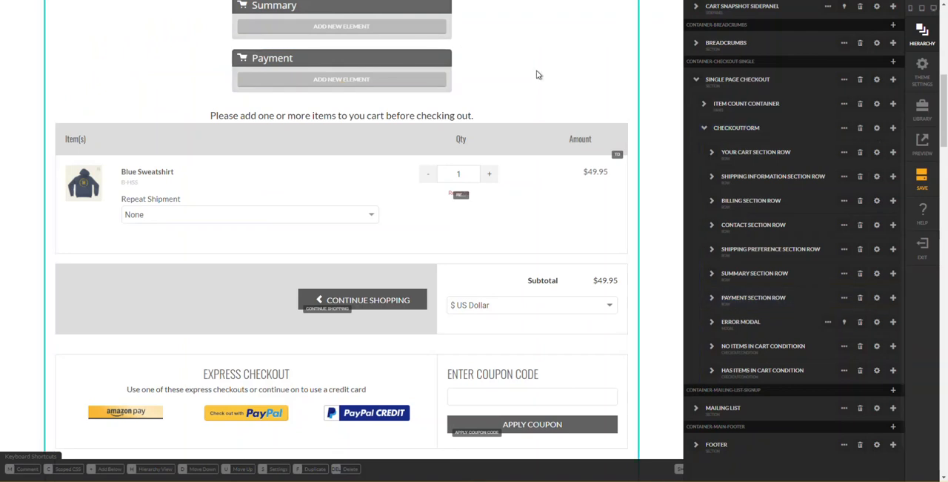
# - Hide the hierarchy and save the checkout page
pyautogui.click(552, 105)
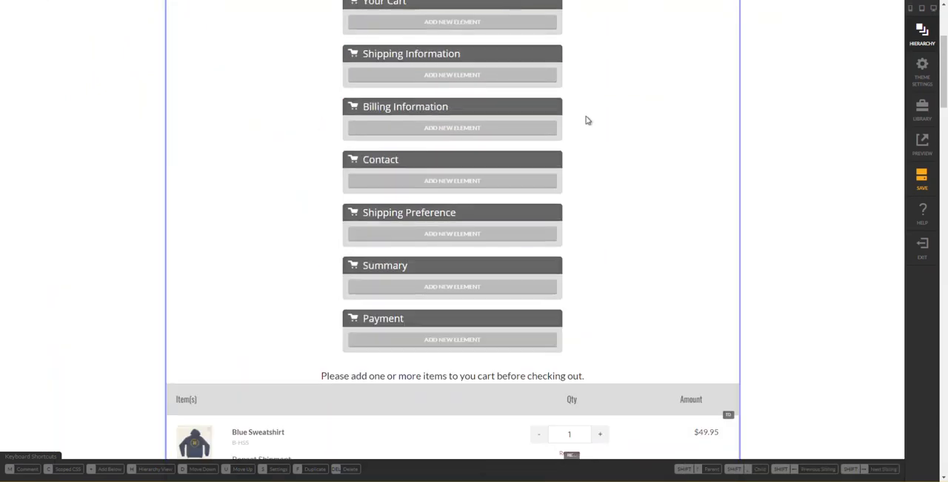
pyautogui.click(934, 186)
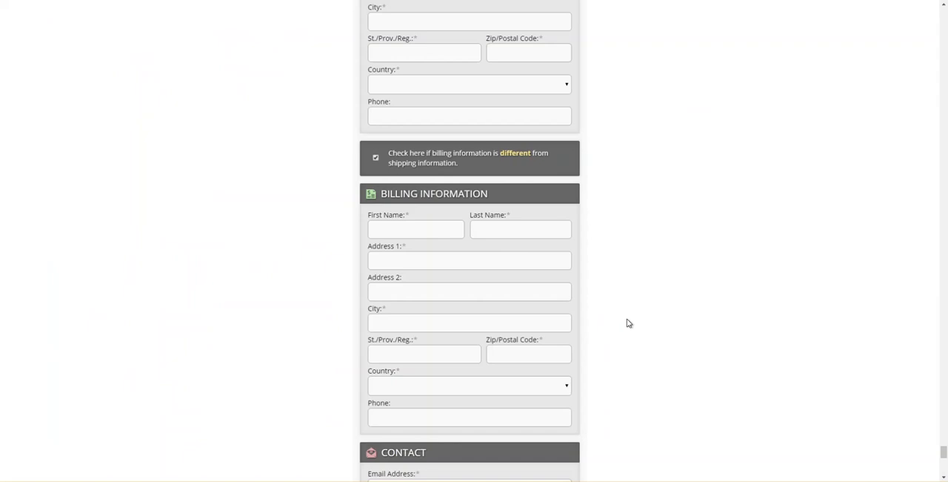
# - Examine the promo code, shipping and billing sections of the reference checkout page
pyautogui.scroll(3, 625, 284)
pyautogui.scroll(3, 624, 284)
pyautogui.scroll(-2, 625, 284)
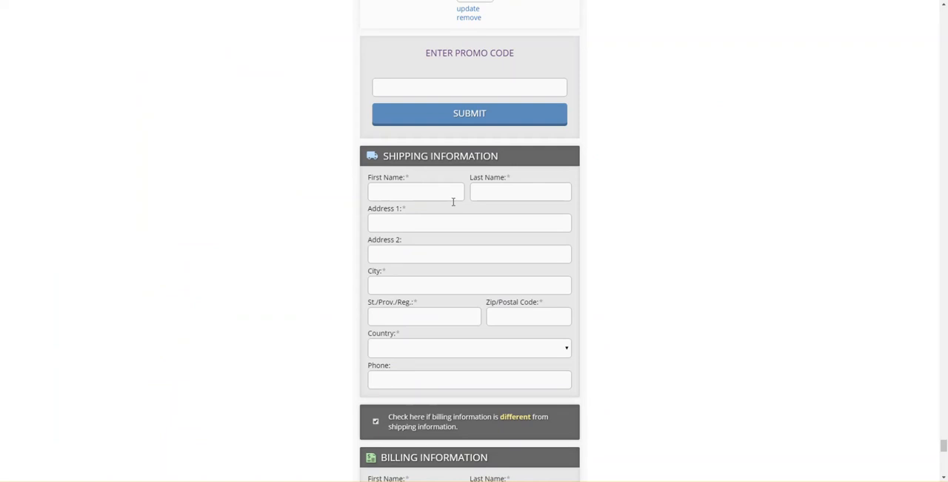
# - Examine the name, address, city, state and zip field layout of the reference page's shipping information section
pyautogui.scroll(-1, 454, 211)
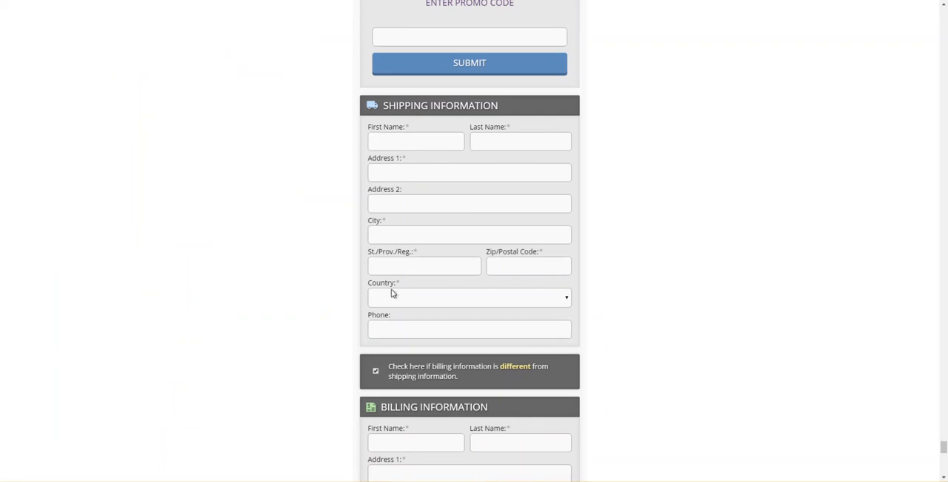
pyautogui.click(377, 174)
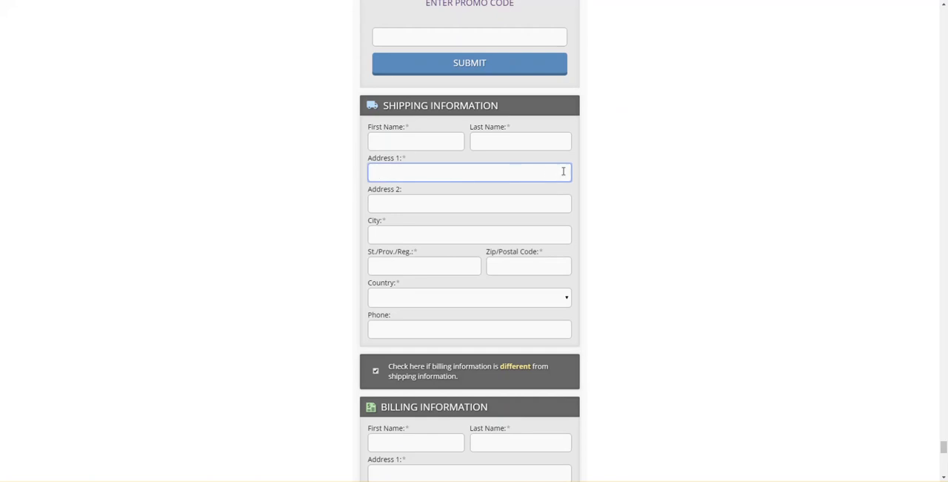
pyautogui.click(408, 143)
pyautogui.click(491, 140)
pyautogui.click(438, 145)
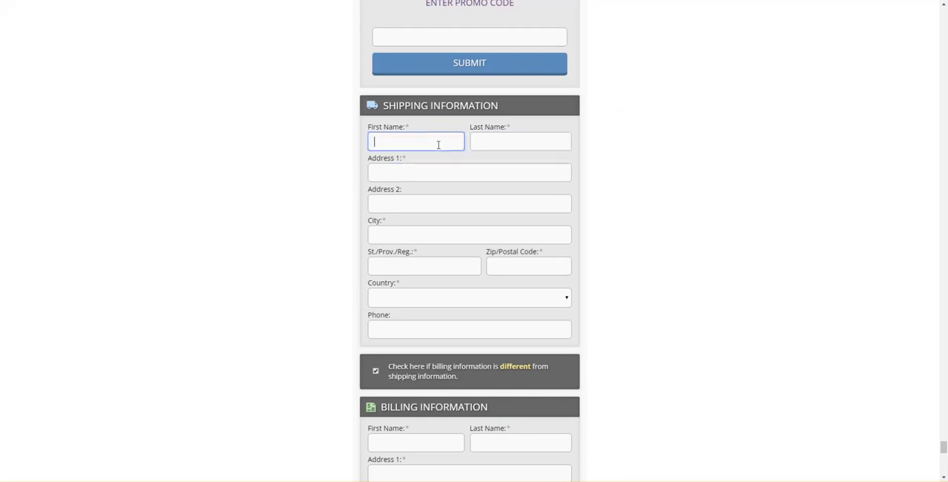
pyautogui.click(493, 144)
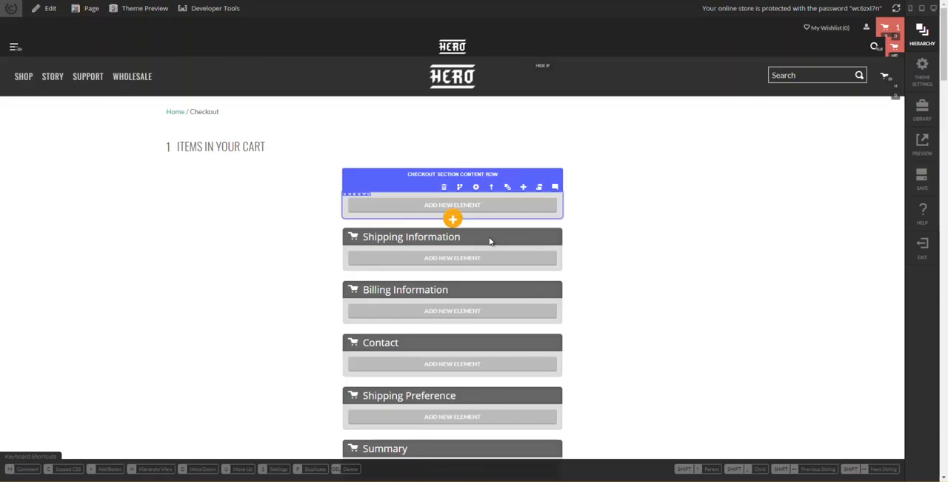
pyautogui.scroll(-5, 490, 239)
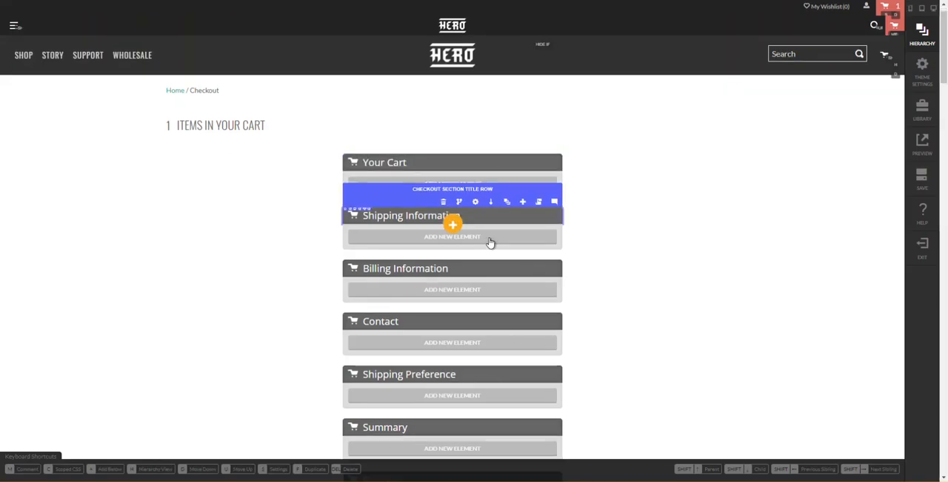
# - In the checkout editor, copy the Form Row inside the existing Shipping Address section's Not Amazon Payments condition
pyautogui.scroll(-10, 491, 240)
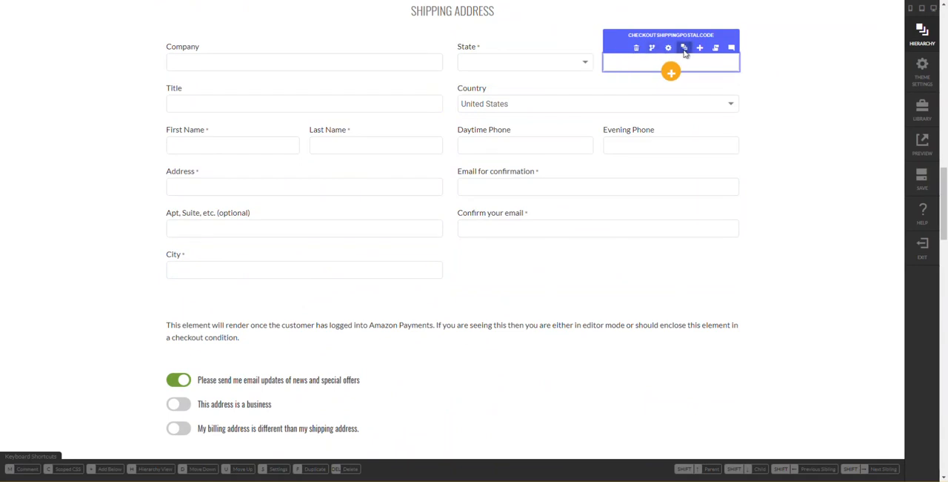
pyautogui.moveTo(686, 52)
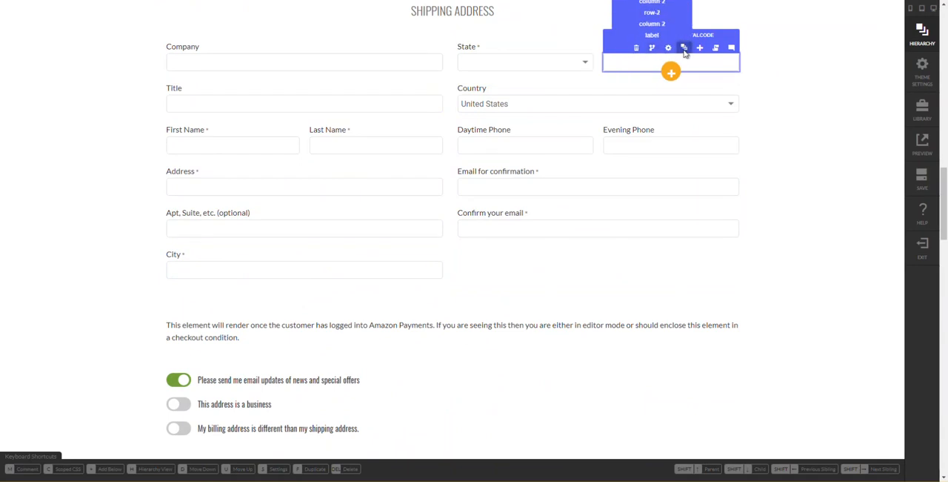
pyautogui.click(685, 49)
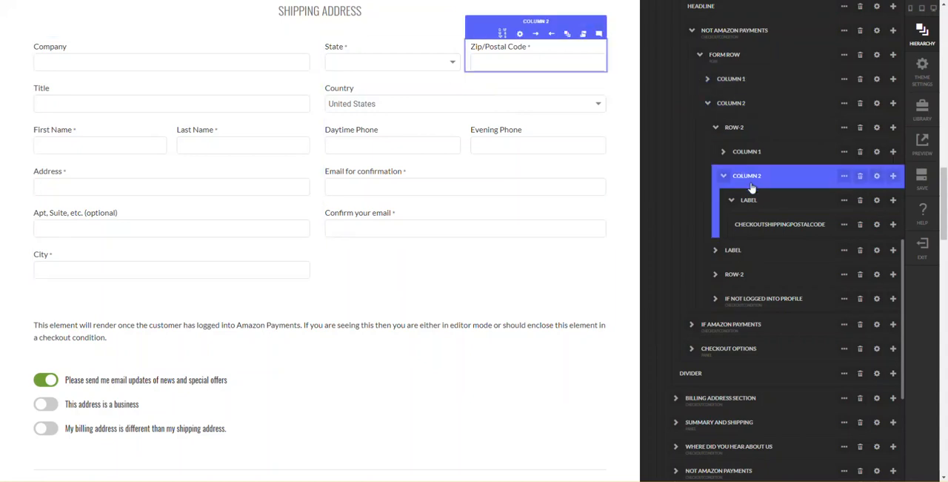
pyautogui.click(717, 127)
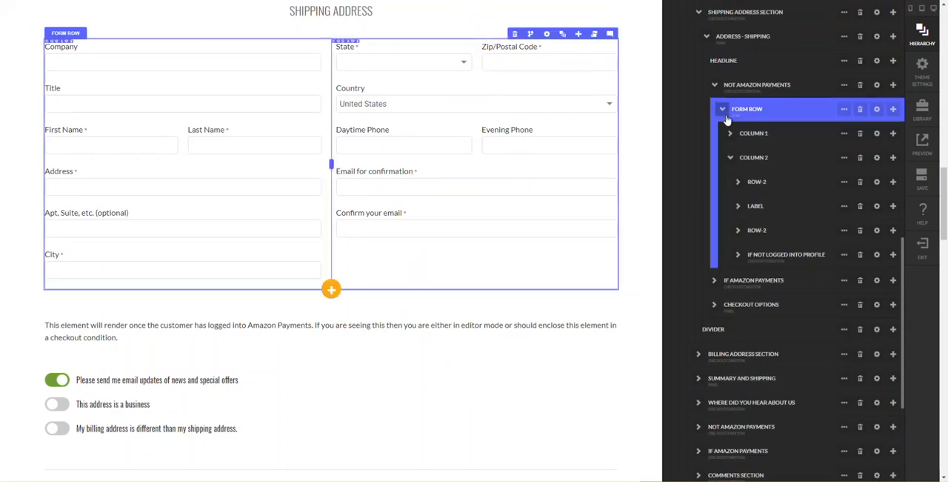
pyautogui.click(725, 118)
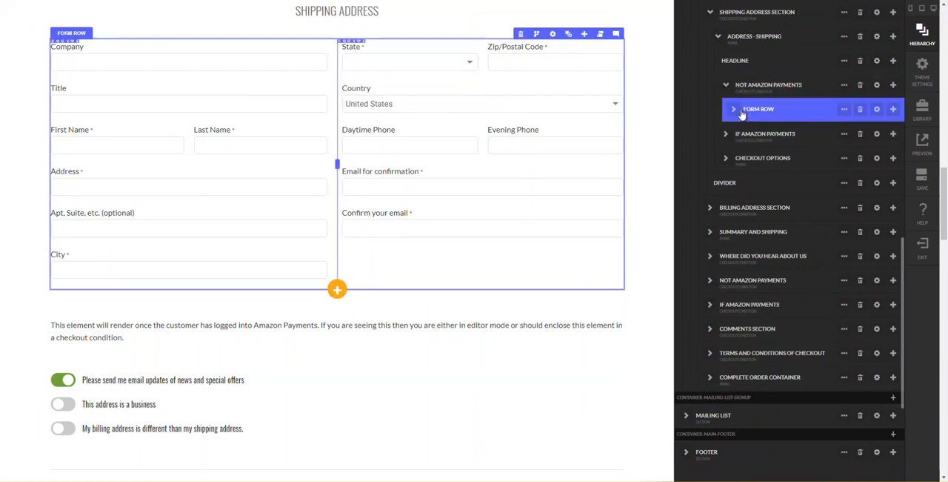
pyautogui.moveTo(850, 116)
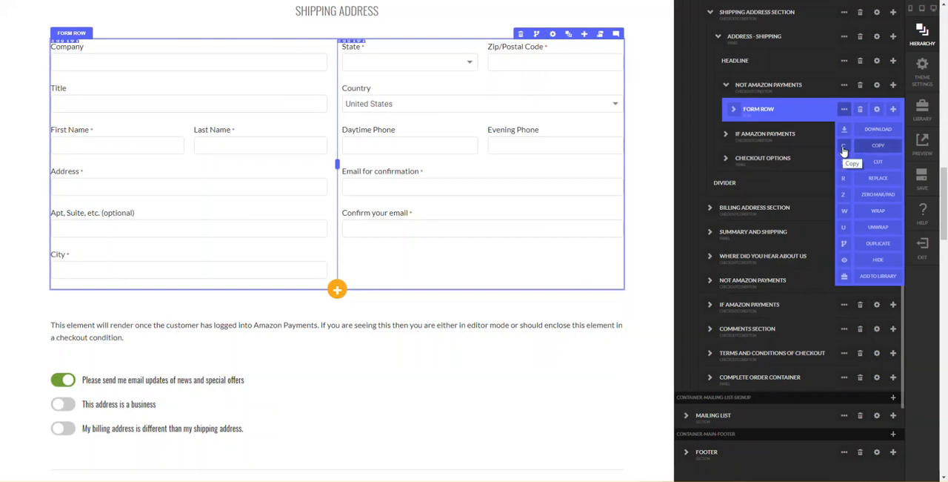
pyautogui.click(843, 148)
# - Add the copied Form Row from the clipboard as a child of Column 1 in the Shipping Information section's content row
pyautogui.scroll(5, 741, 170)
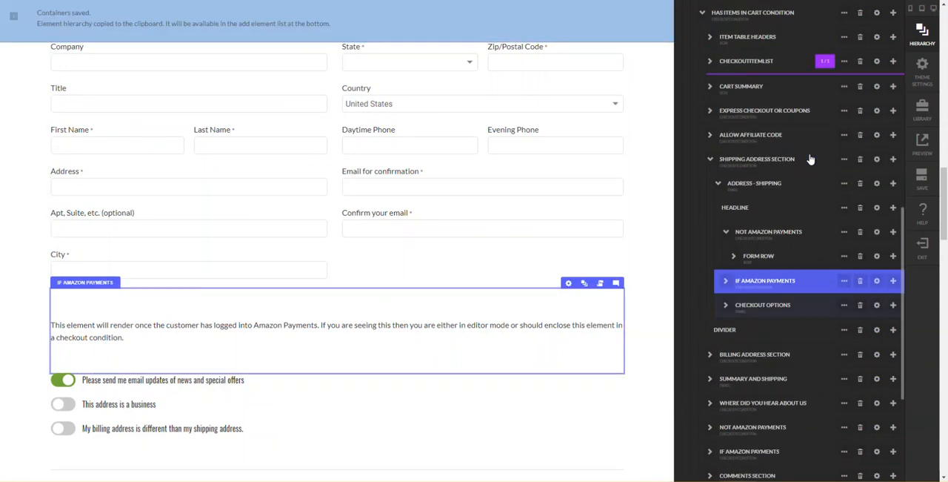
pyautogui.scroll(3, 738, 173)
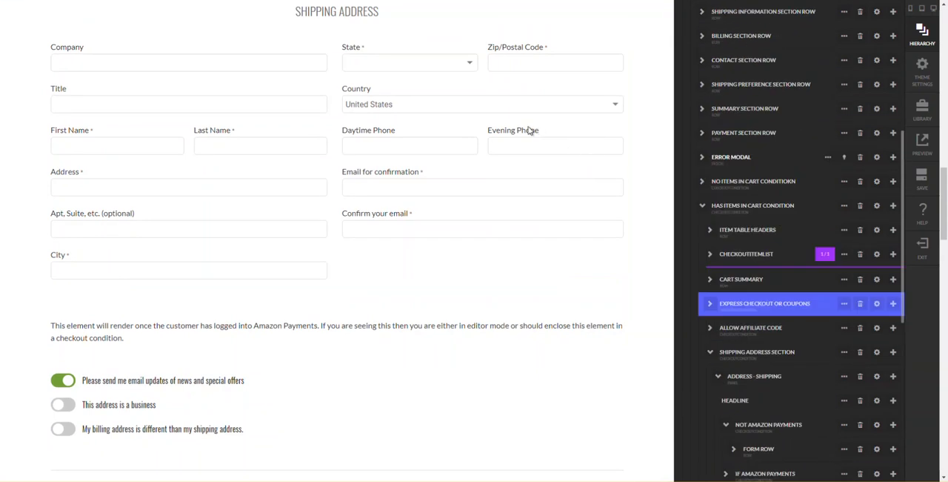
pyautogui.scroll(10, 499, 113)
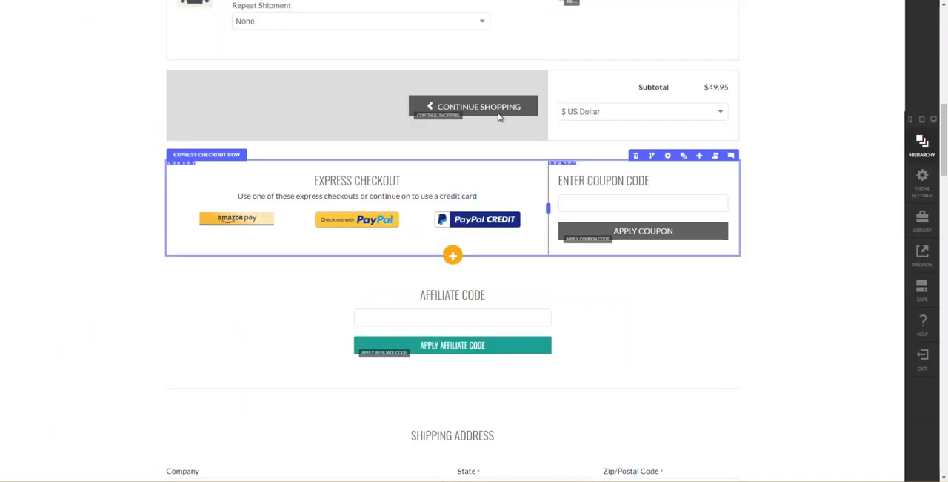
pyautogui.scroll(2, 499, 113)
pyautogui.moveTo(453, 131)
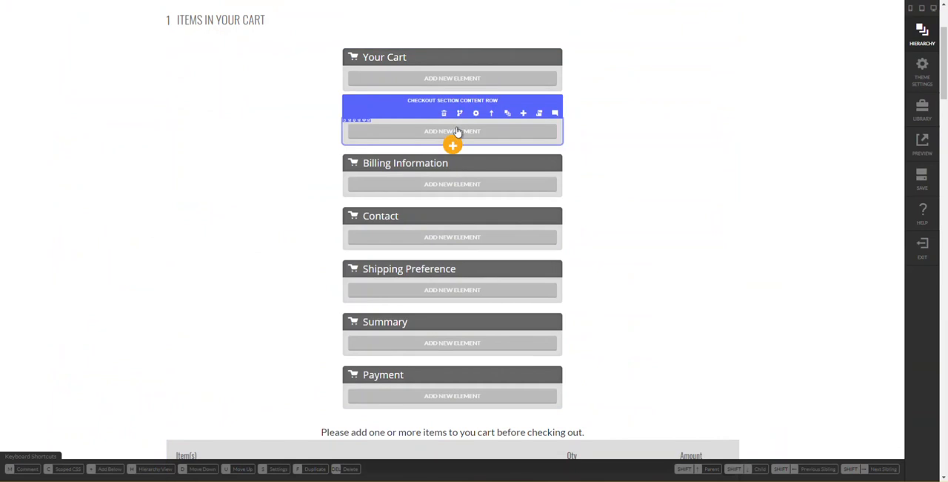
pyautogui.click(507, 117)
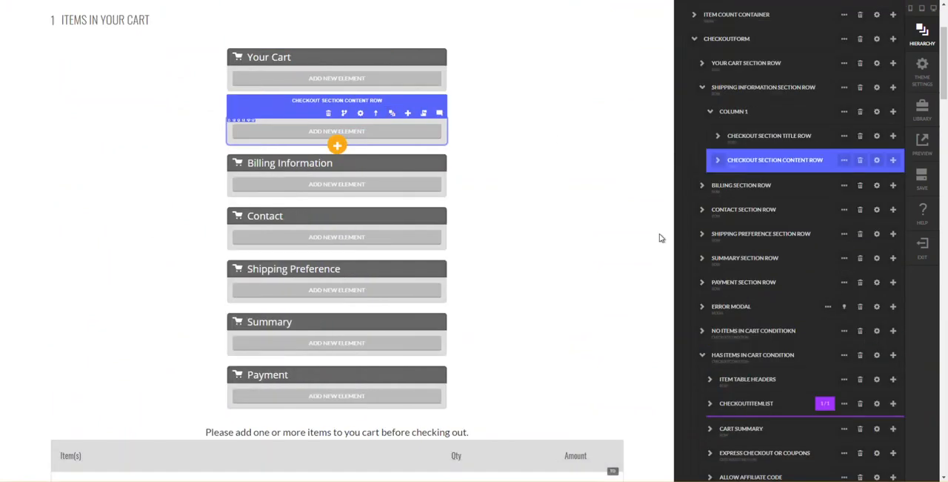
pyautogui.click(723, 169)
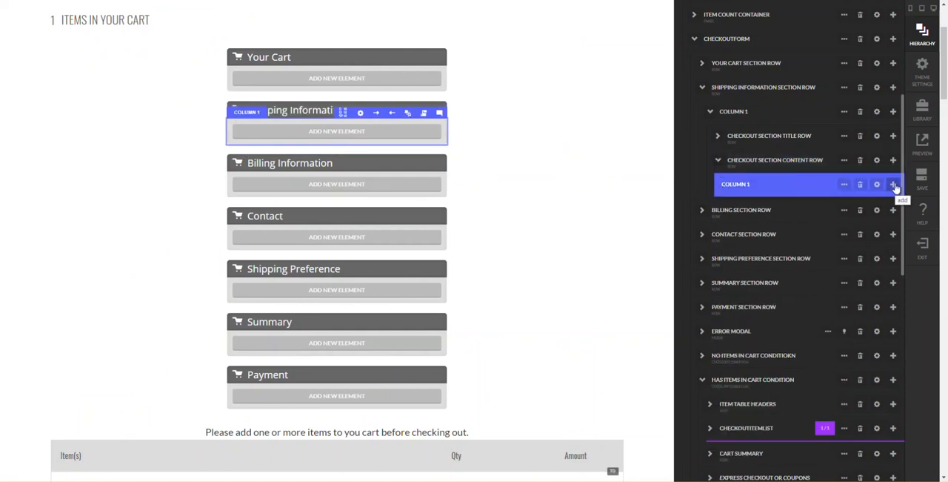
pyautogui.click(893, 184)
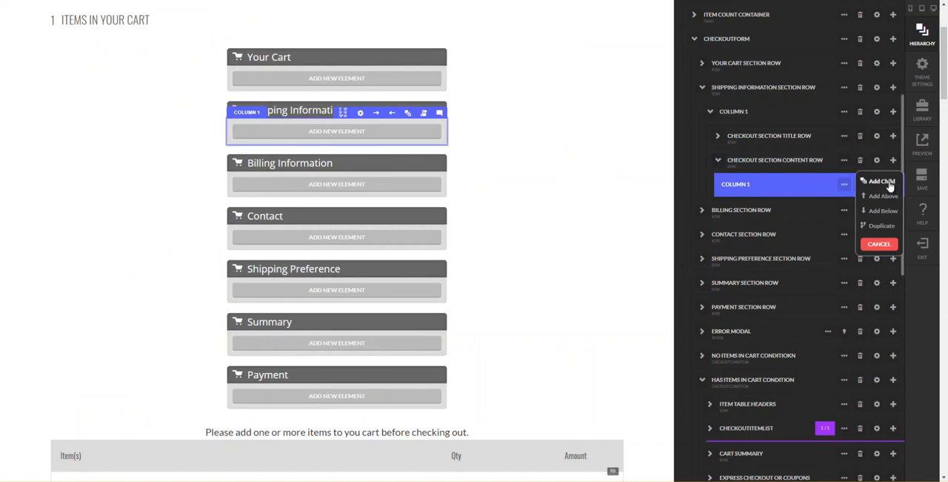
pyautogui.click(891, 185)
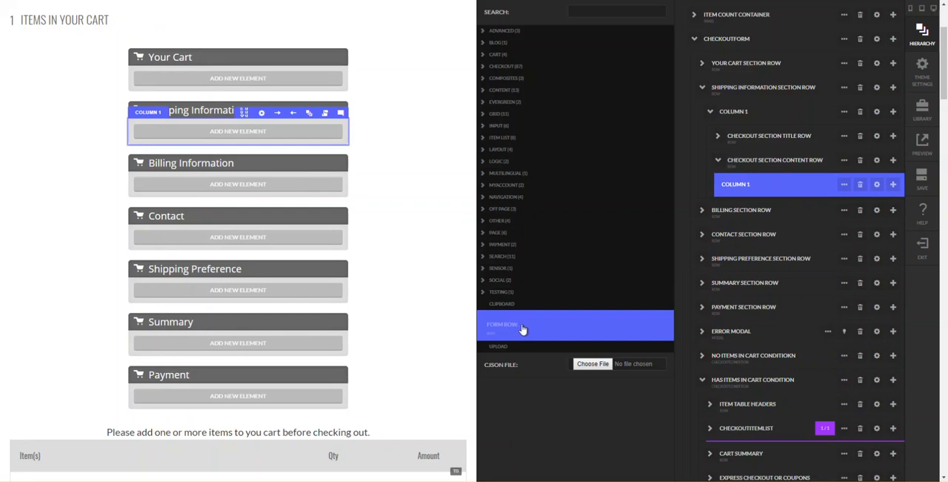
pyautogui.click(561, 329)
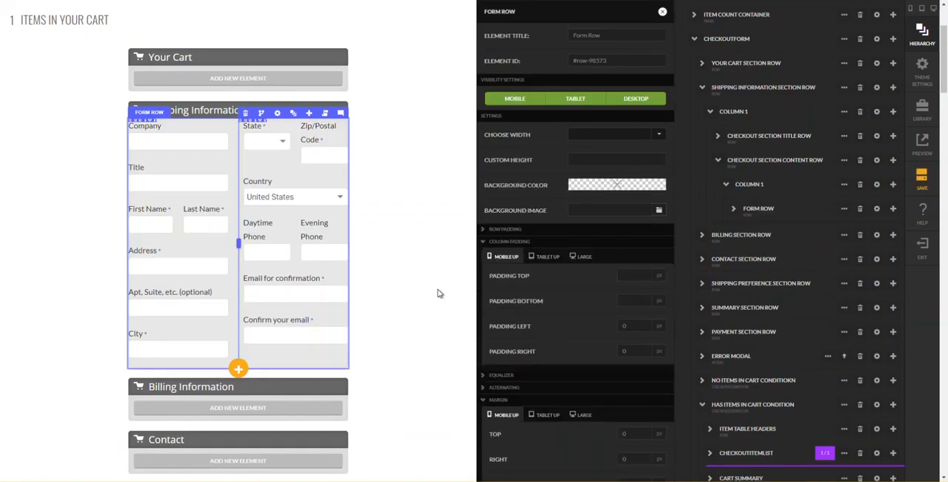
pyautogui.click(664, 14)
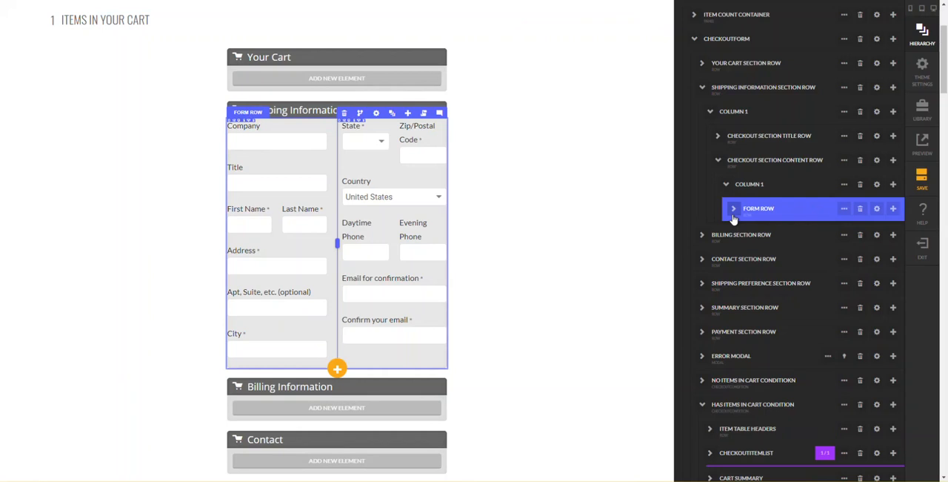
# - Move the If Not Logged Into Profile condition out of the new form row's Column 2 to directly below the form row
pyautogui.click(734, 208)
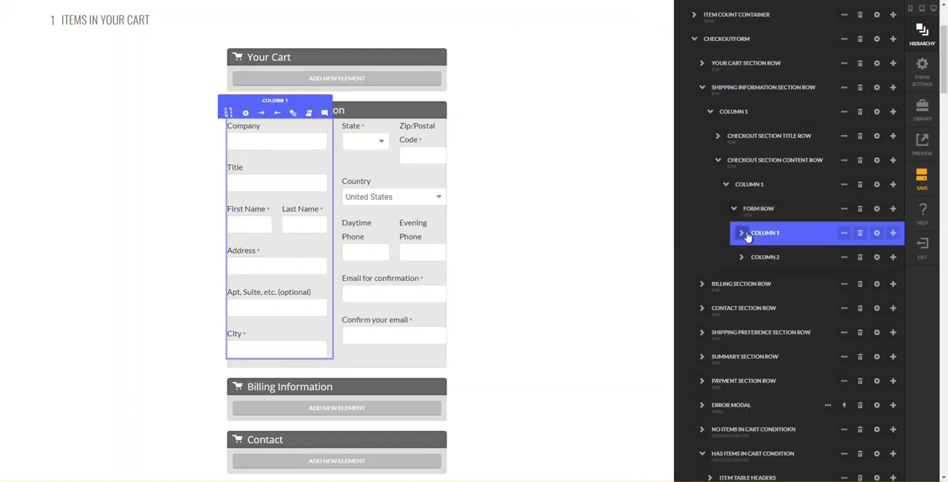
pyautogui.click(742, 233)
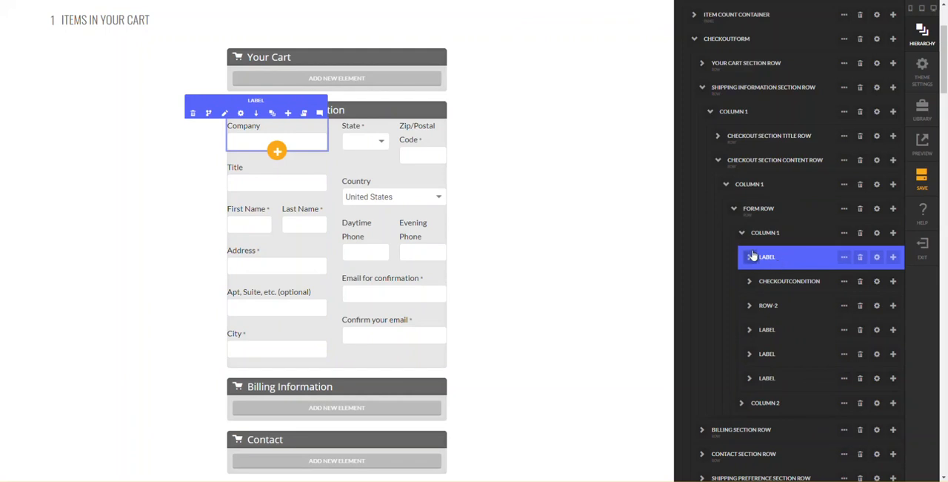
pyautogui.click(743, 404)
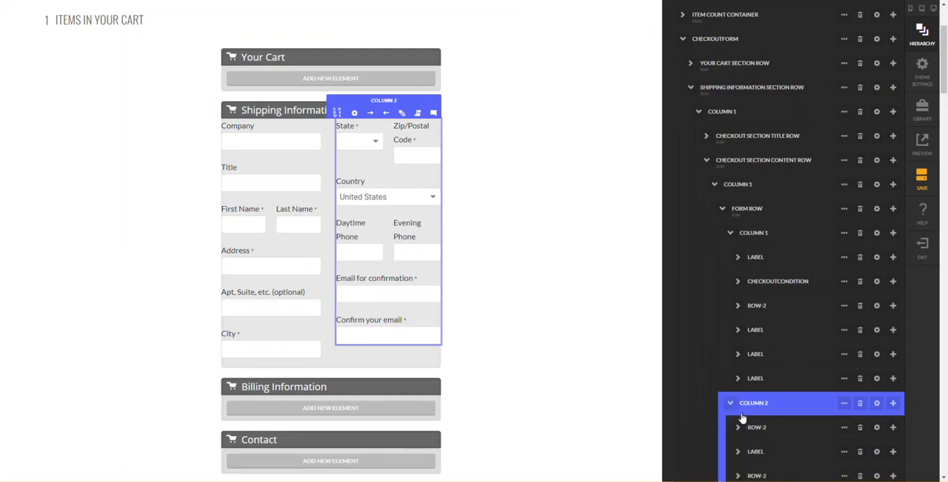
pyautogui.click(752, 427)
pyautogui.click(741, 412)
pyautogui.click(739, 427)
pyautogui.scroll(-1, 743, 434)
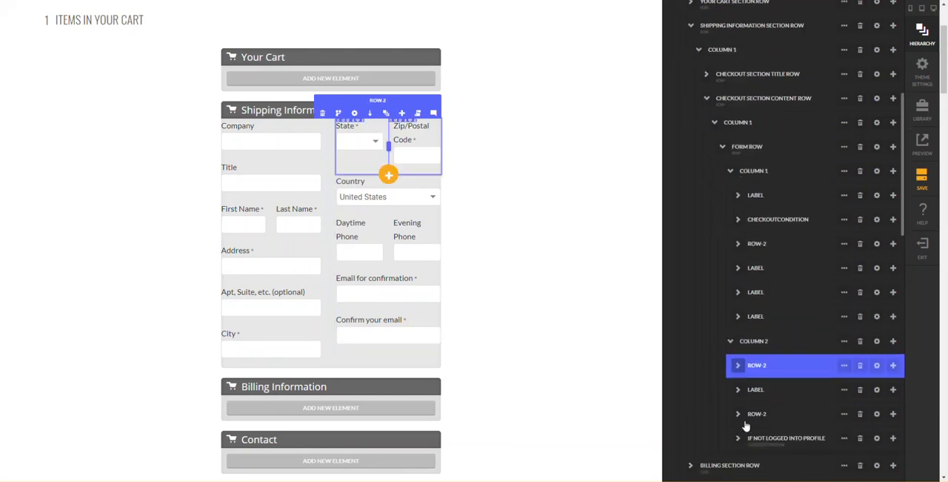
pyautogui.click(754, 413)
pyautogui.click(759, 438)
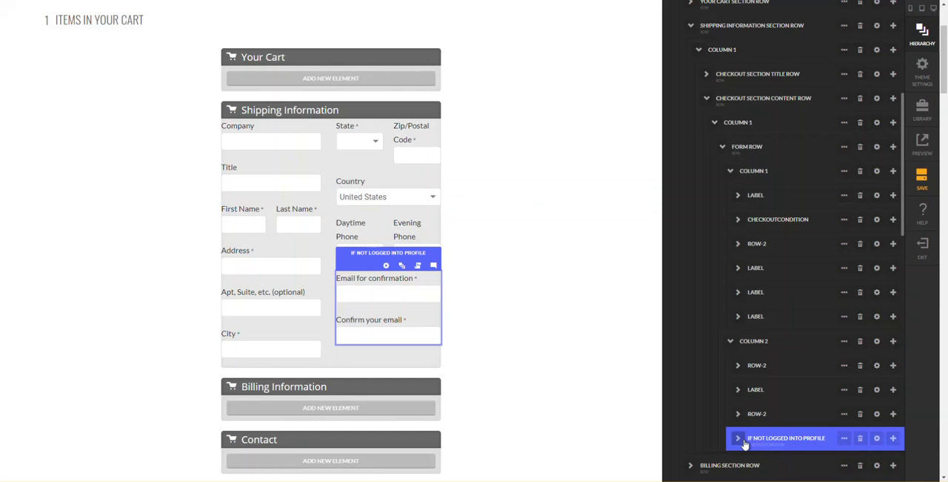
pyautogui.moveTo(737, 442); pyautogui.dragTo(738, 445)
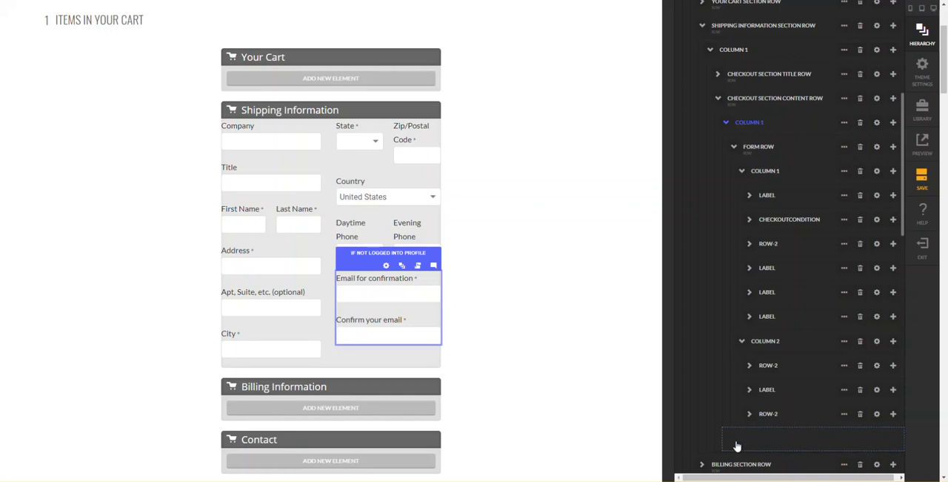
pyautogui.moveTo(737, 445); pyautogui.dragTo(737, 445)
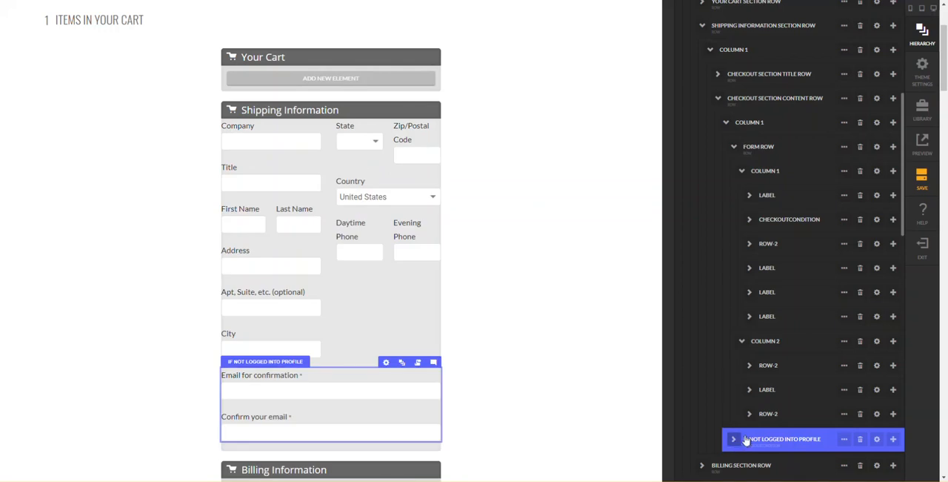
# - Move the phone row, the Country label and the State and Zip row out of Column 2, keeping their order below the form row
pyautogui.click(772, 420)
pyautogui.moveTo(772, 419)
pyautogui.mouseDown()
pyautogui.moveTo(752, 424)
pyautogui.moveTo(768, 418)
pyautogui.mouseUp()
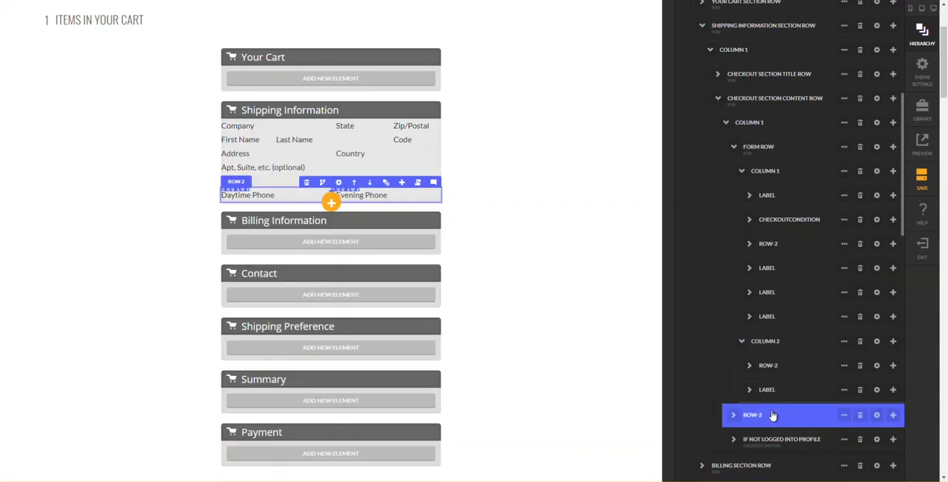
pyautogui.click(771, 391)
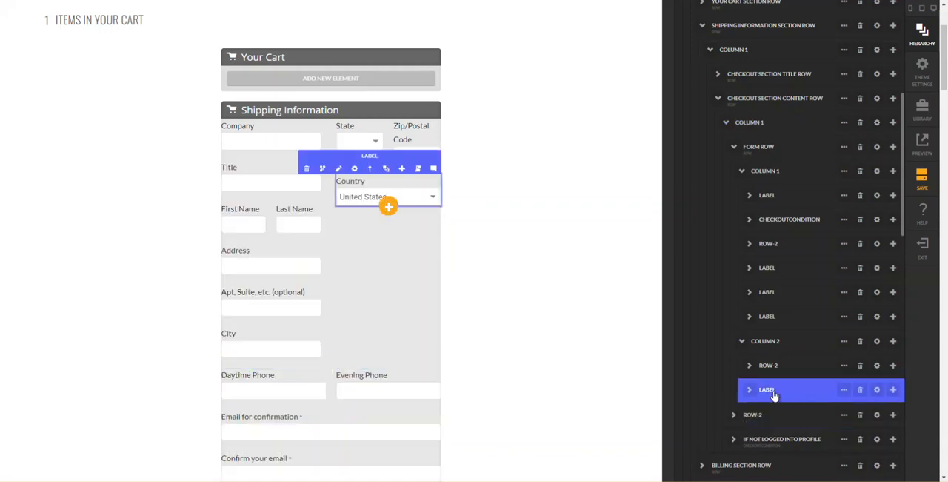
pyautogui.moveTo(769, 394); pyautogui.dragTo(764, 373)
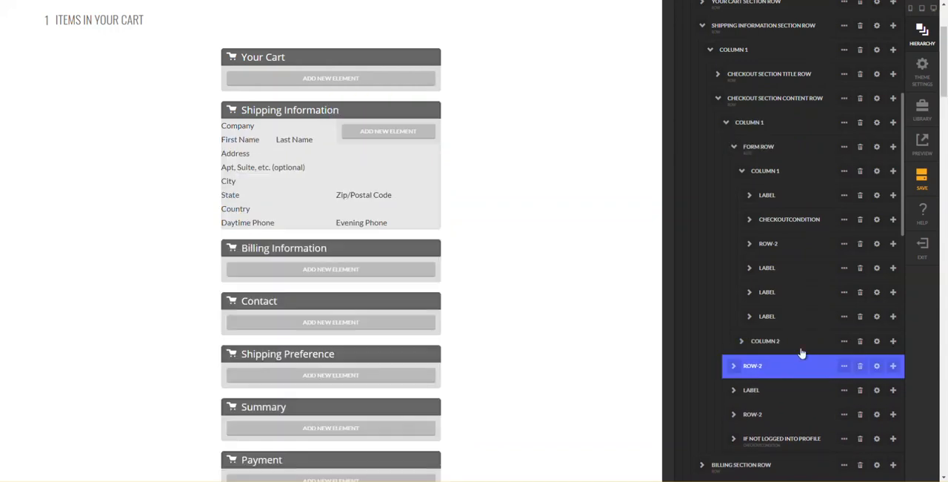
# - Delete the empty Column 2 from the Shipping Information form row
pyautogui.click(747, 346)
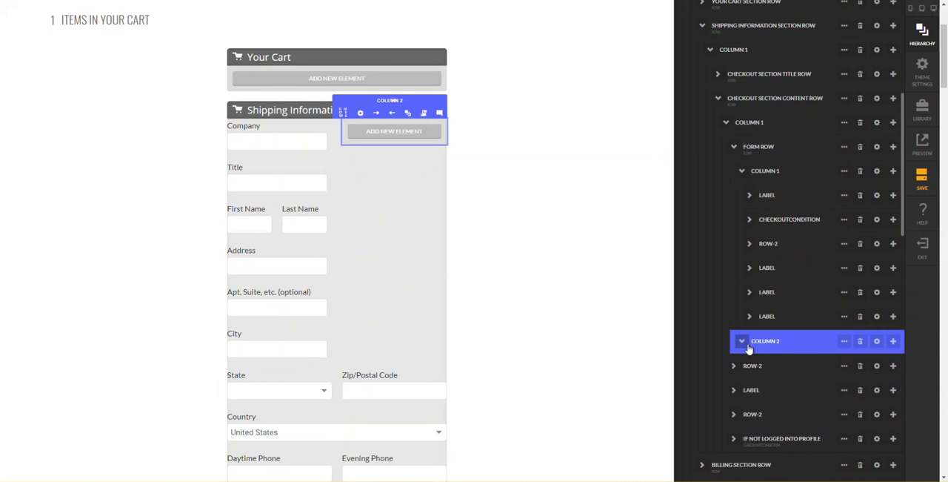
pyautogui.click(860, 342)
pyautogui.press('Return')
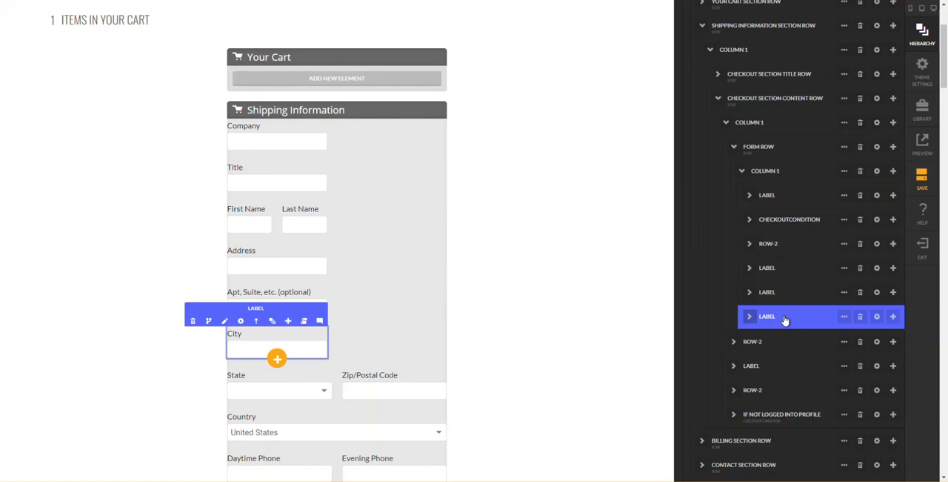
# - Move the City, Apt/Suite and Address labels and the First and Last Name row out of the form row, keeping their order below it
pyautogui.moveTo(774, 320); pyautogui.dragTo(789, 298)
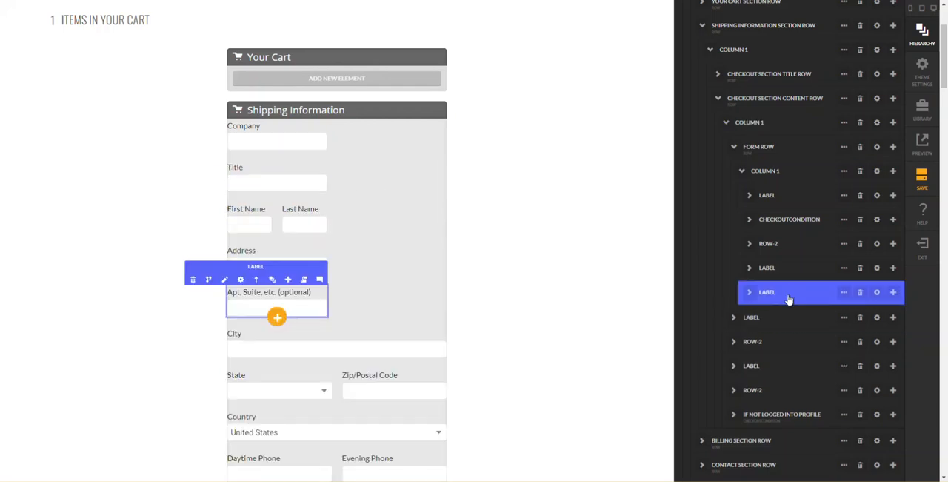
pyautogui.moveTo(775, 298); pyautogui.dragTo(794, 306)
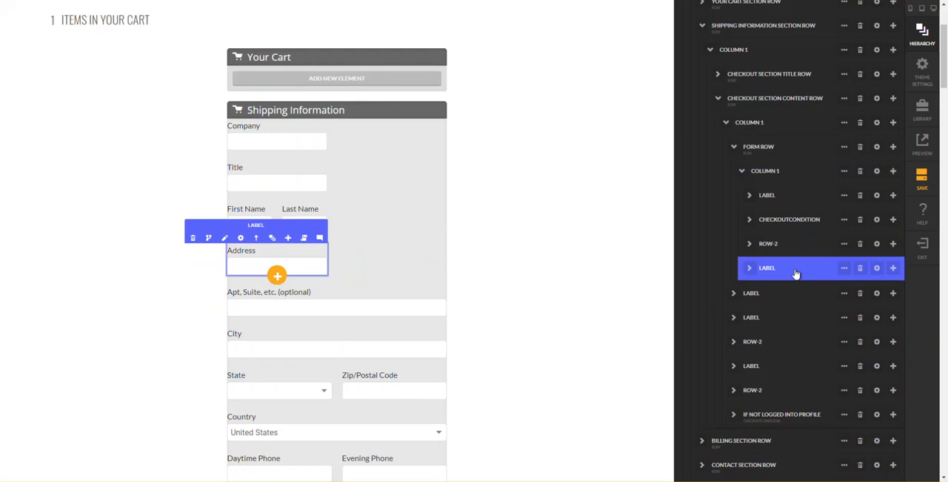
pyautogui.moveTo(784, 276); pyautogui.dragTo(788, 259)
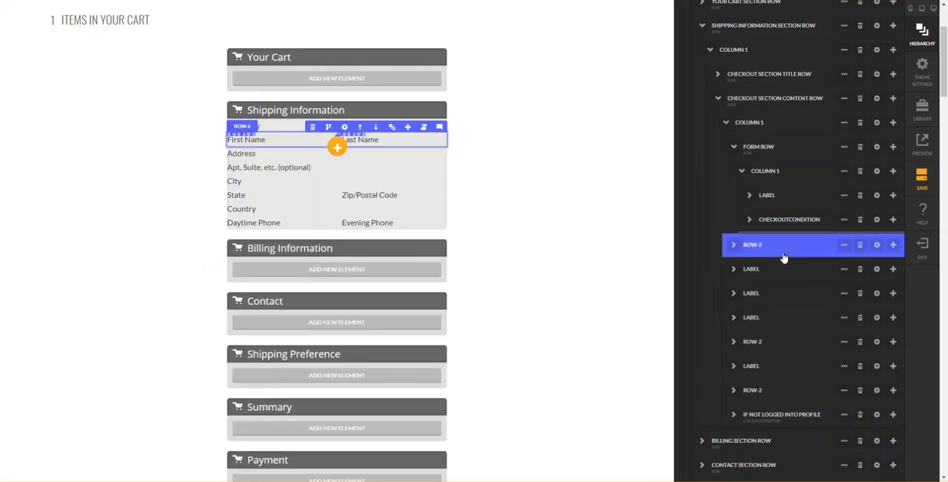
# - Move the checkout condition containing the Title field out of the form row's Column 1 to directly below the form row
pyautogui.click(783, 221)
pyautogui.moveTo(785, 227); pyautogui.dragTo(770, 228)
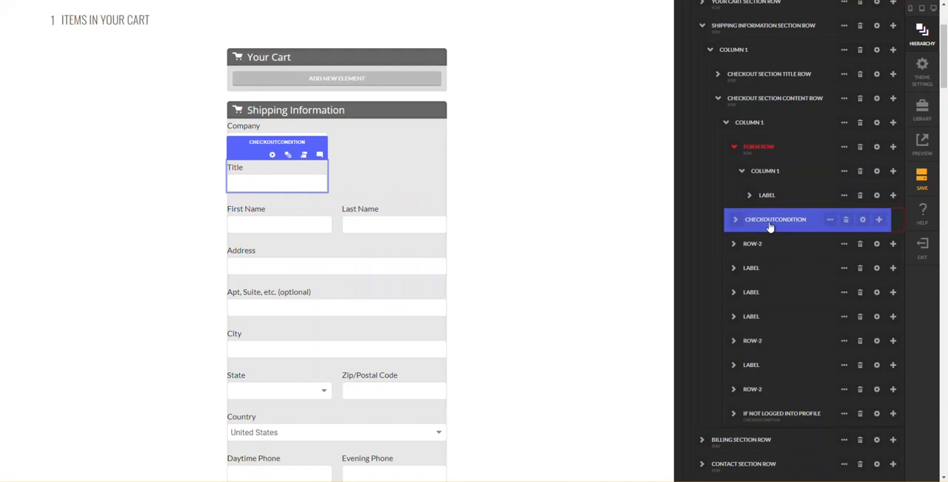
pyautogui.moveTo(771, 228); pyautogui.dragTo(768, 230)
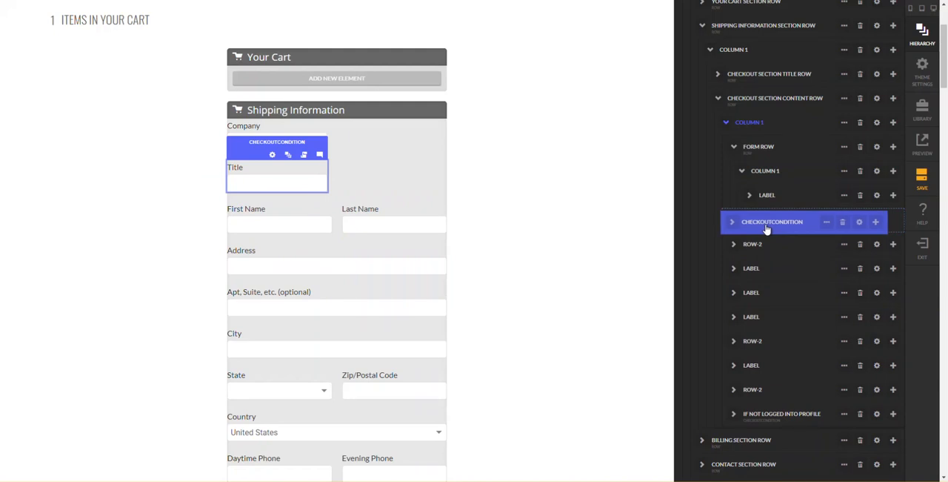
pyautogui.moveTo(767, 230); pyautogui.dragTo(758, 222)
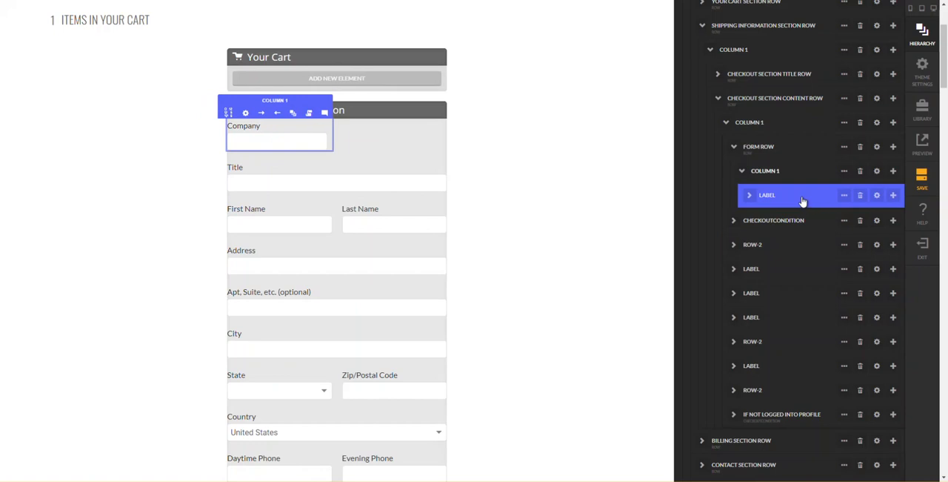
# - Move the Company label out of the form row's Column 1 to directly below it, and delete the empty Form Row
pyautogui.moveTo(783, 199); pyautogui.dragTo(764, 197)
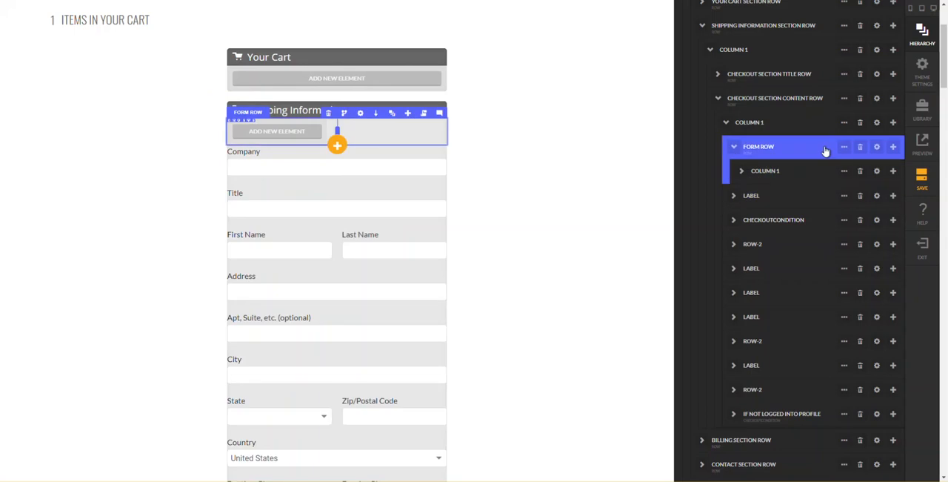
pyautogui.click(861, 152)
pyautogui.press('Return')
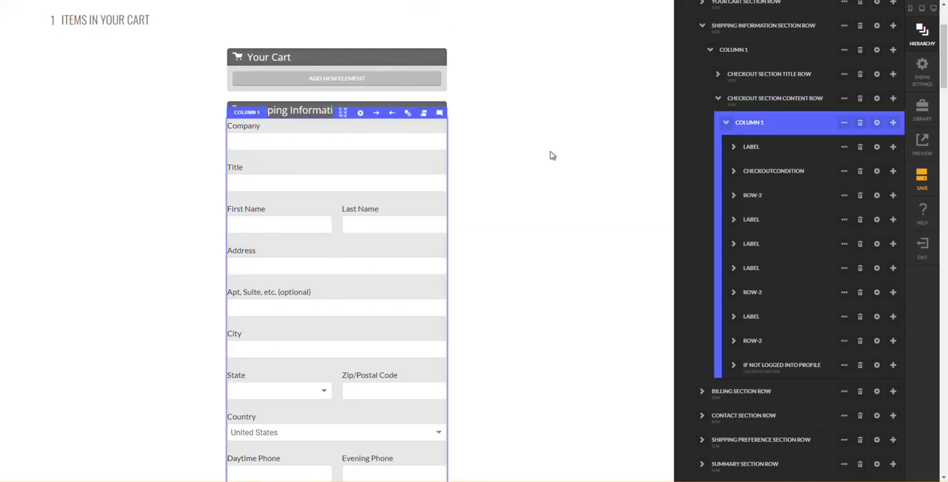
# - Delete the Company label with its input field from the Shipping Information content row
pyautogui.click(495, 141)
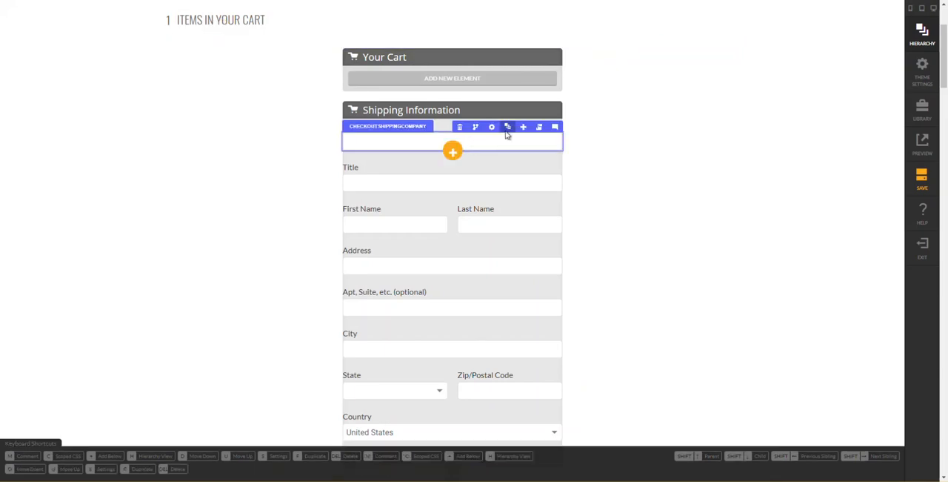
pyautogui.click(508, 129)
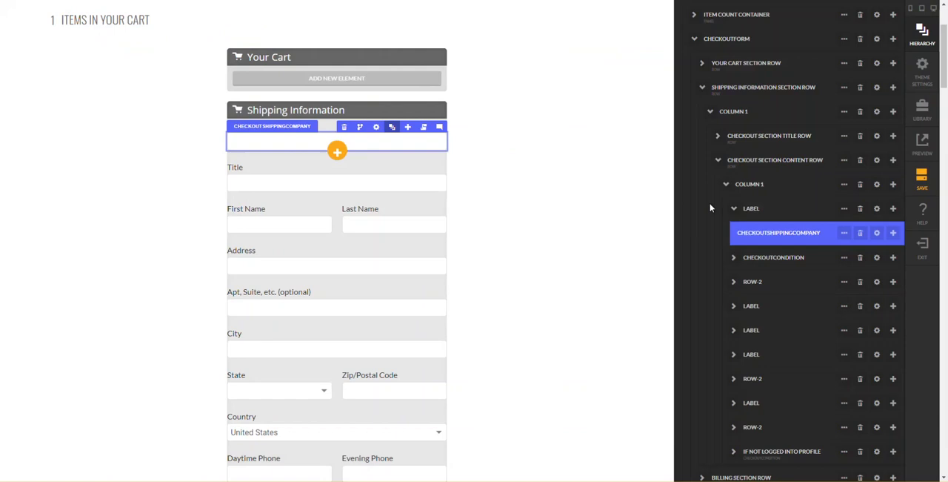
pyautogui.scroll(-1, 778, 223)
pyautogui.scroll(1, 779, 193)
pyautogui.click(779, 191)
pyautogui.click(771, 169)
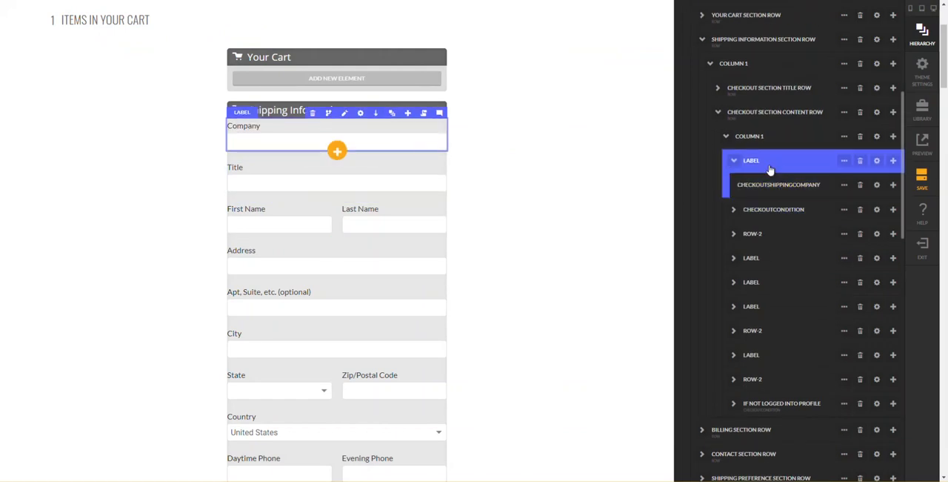
pyautogui.click(861, 165)
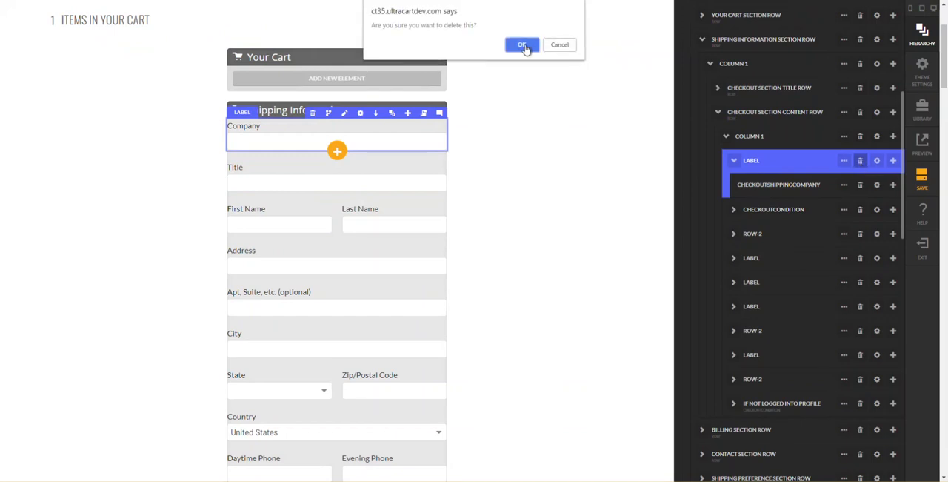
pyautogui.click(526, 46)
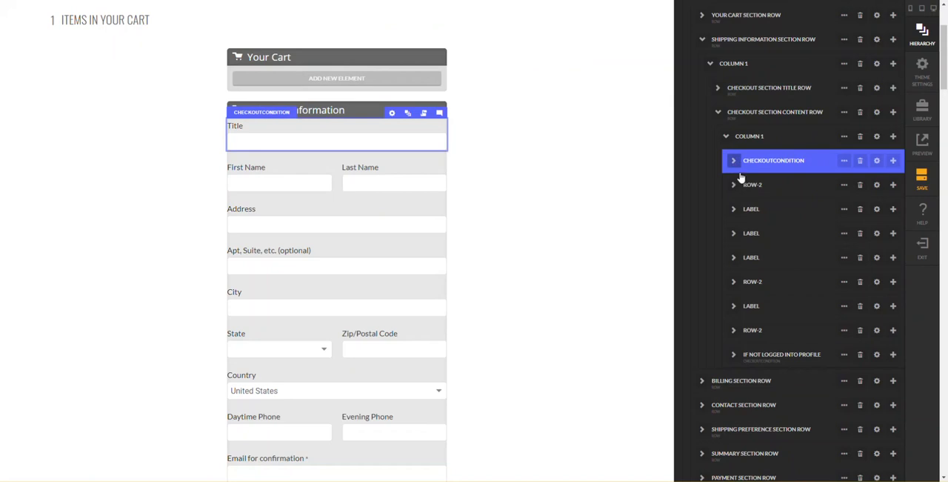
# - Delete the checkout condition that holds the Title field from the Shipping Information content row
pyautogui.click(734, 163)
pyautogui.click(741, 183)
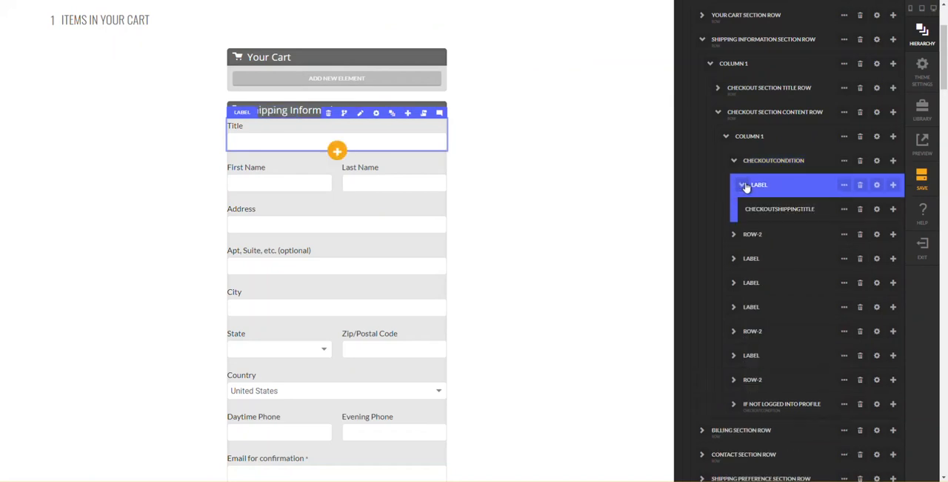
pyautogui.click(861, 164)
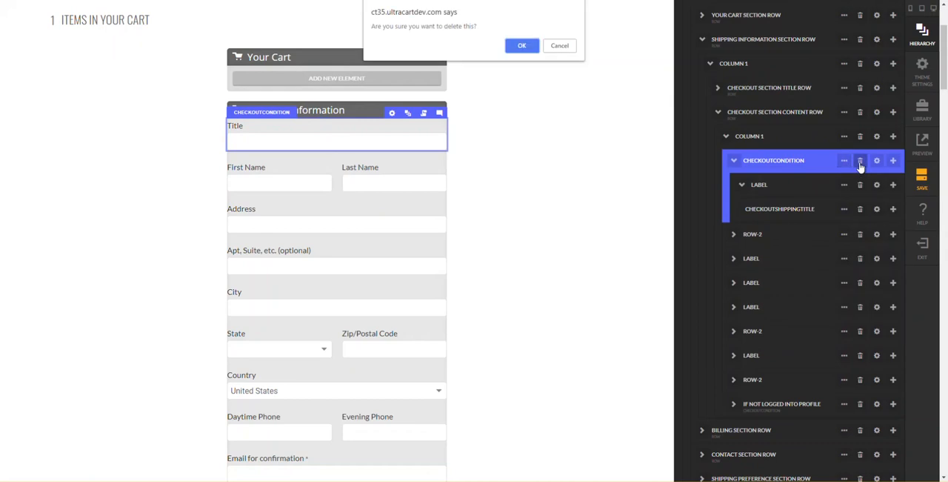
pyautogui.press('Return')
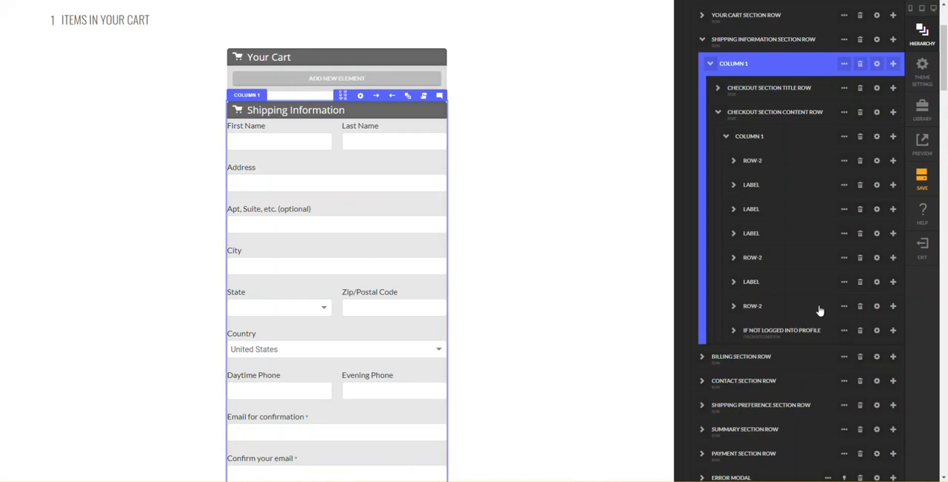
# - Move the Daytime Phone label out of its two-column row to directly above it, and delete that row with the Evening Phone field
pyautogui.click(734, 309)
pyautogui.click(739, 329)
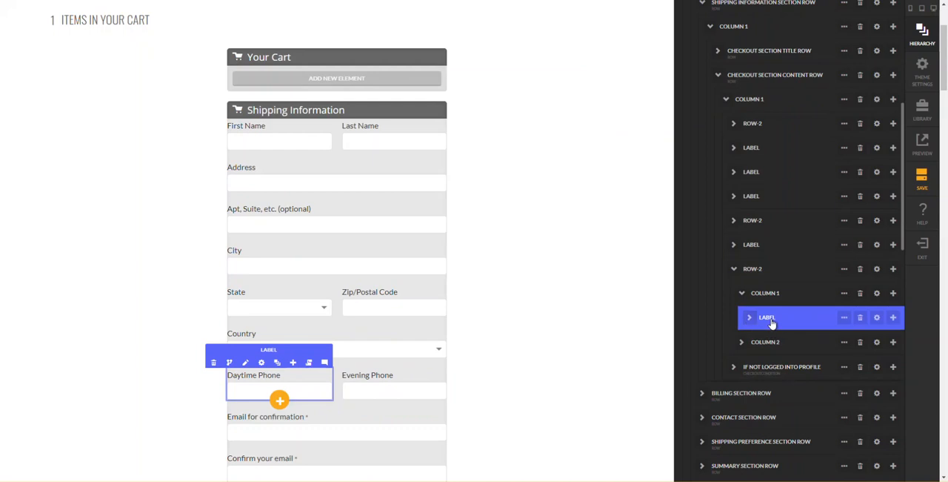
pyautogui.moveTo(774, 322); pyautogui.dragTo(769, 273)
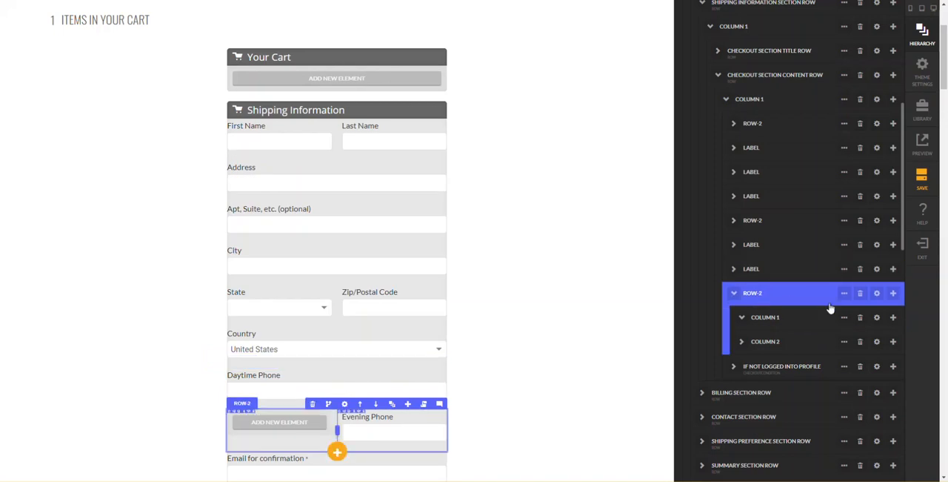
pyautogui.click(860, 293)
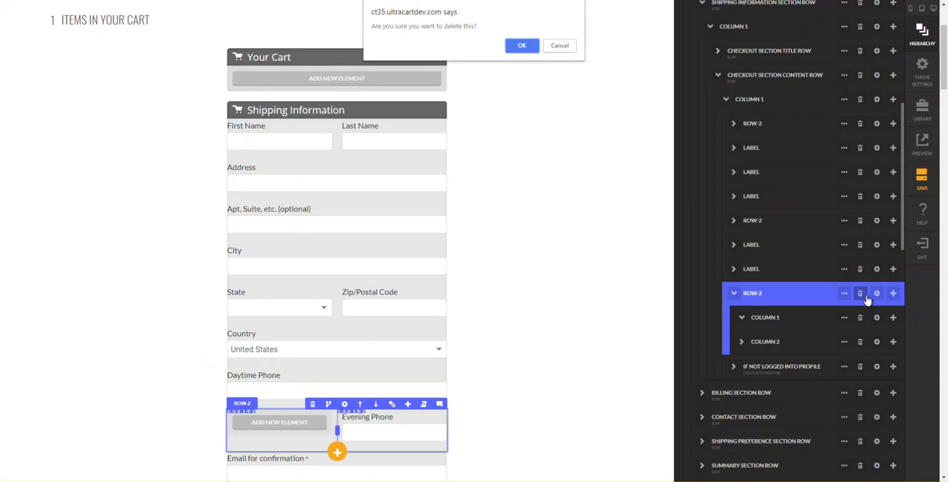
pyautogui.press('Escape')
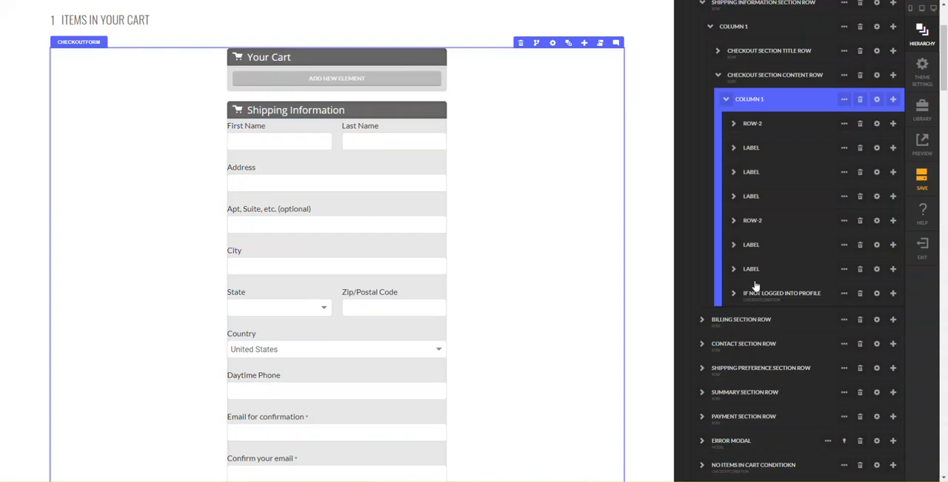
pyautogui.click(755, 278)
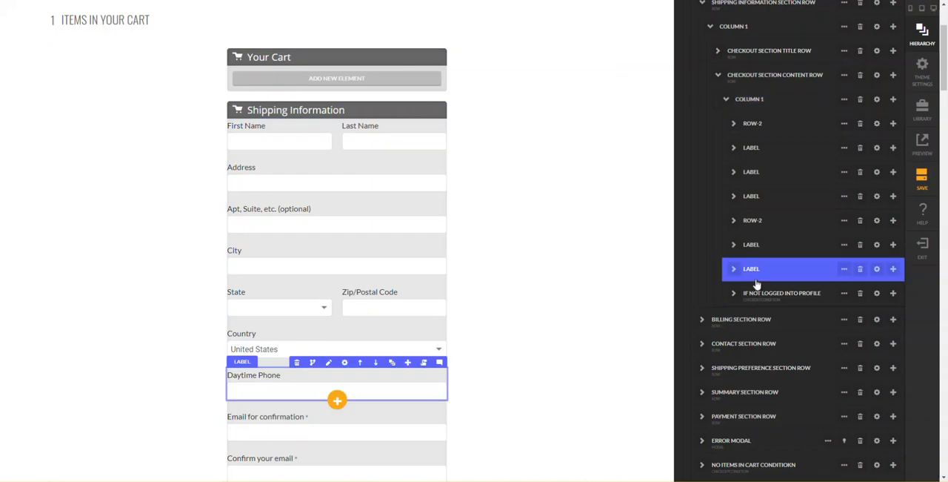
# - Delete the If Not Logged Into Profile condition with its email fields from the Shipping Information content row
pyautogui.click(759, 294)
pyautogui.click(851, 295)
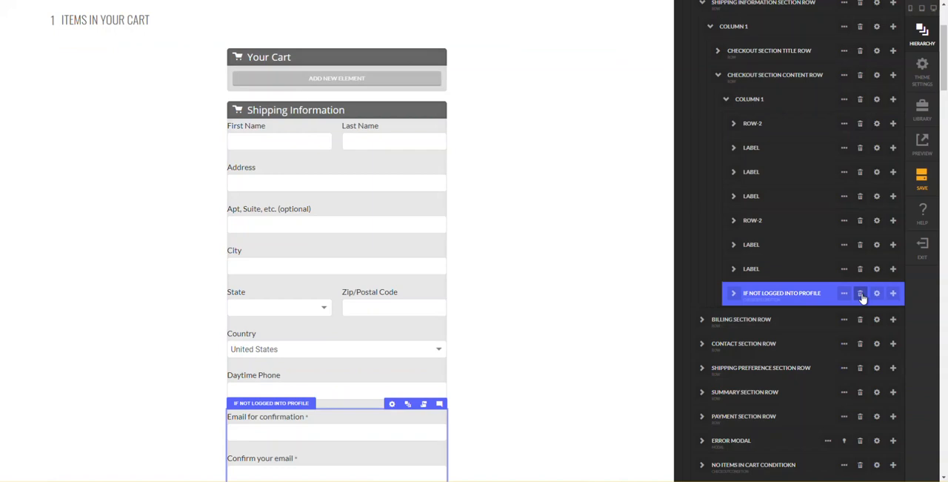
pyautogui.click(863, 297)
pyautogui.press('Return')
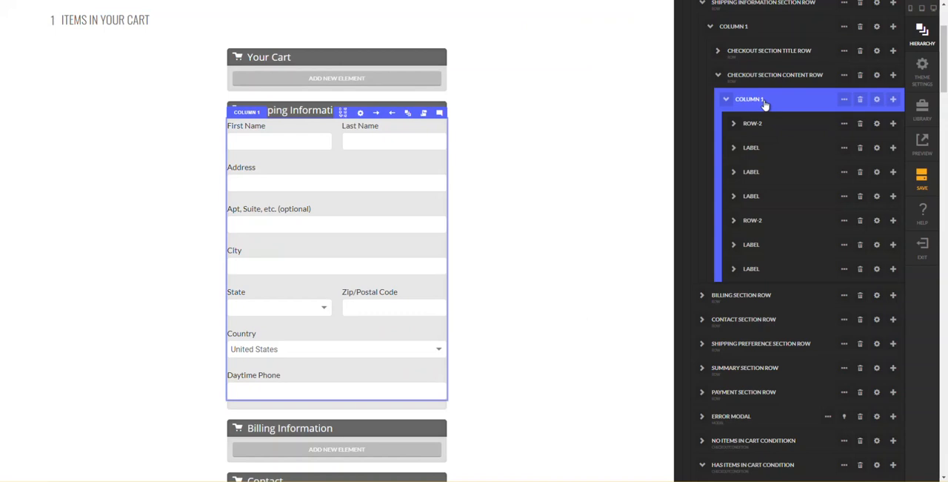
# - Set the mobile-up padding of Column 1 in the Shipping Information content row to 10 px on all four sides
pyautogui.click(877, 100)
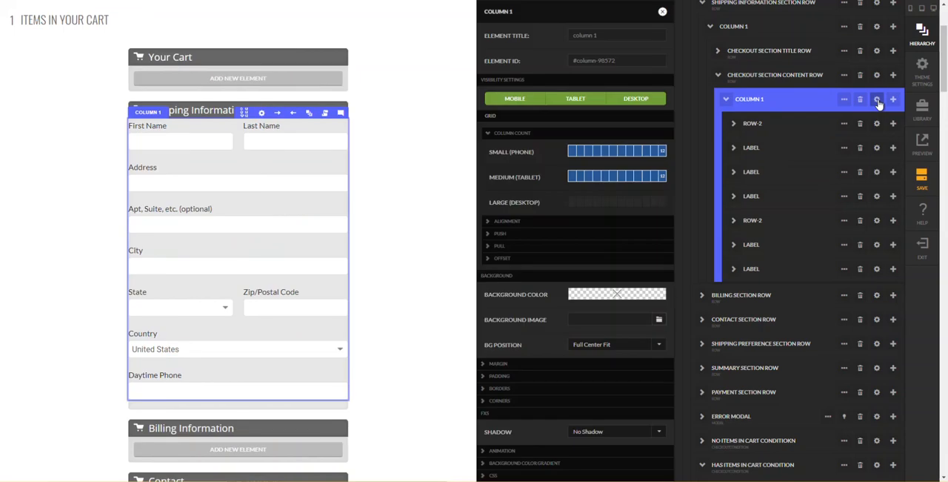
pyautogui.click(524, 351)
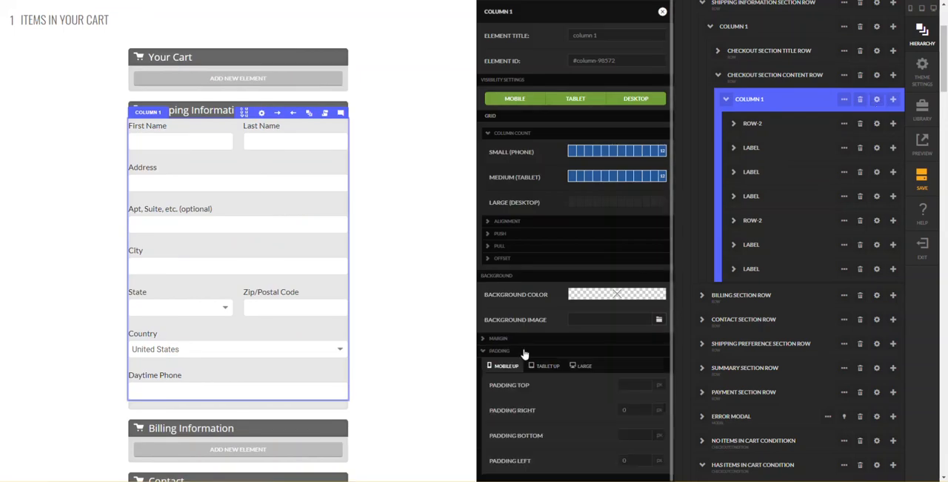
pyautogui.scroll(-1, 593, 348)
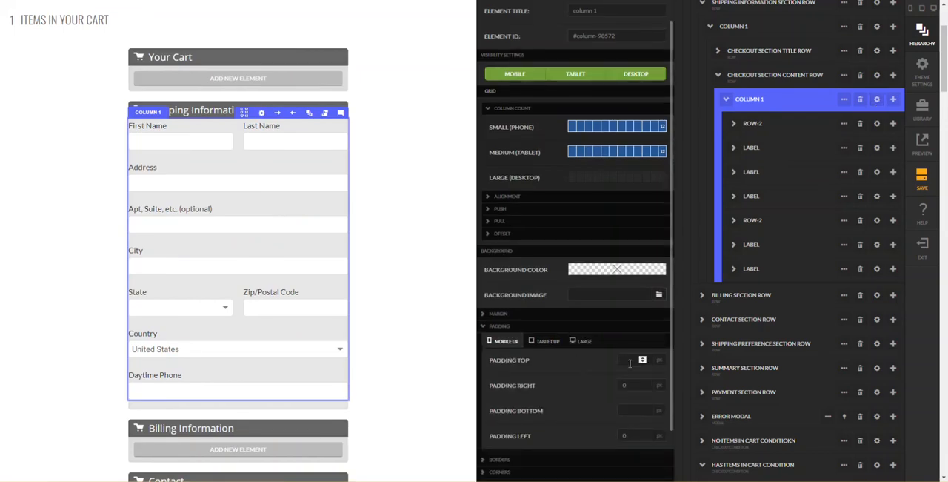
pyautogui.press('Tab')
pyautogui.write('10')
pyautogui.press('Tab')
pyautogui.write('10')
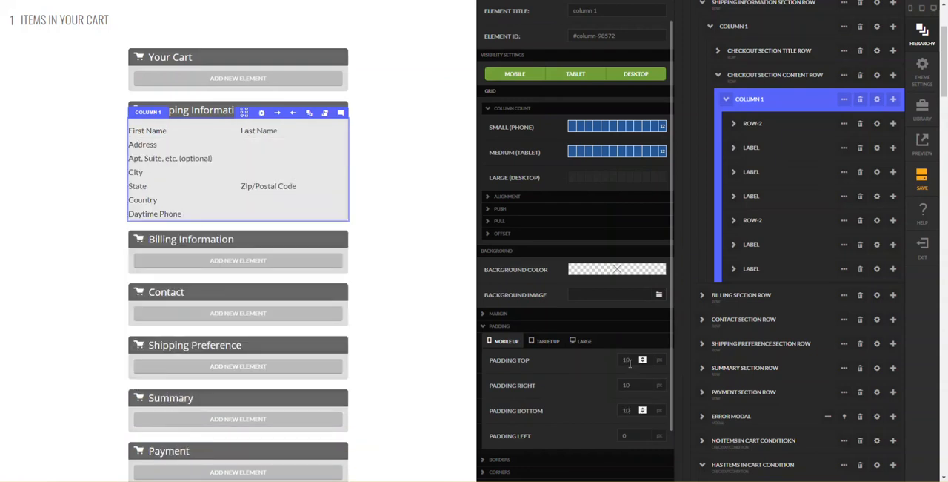
pyautogui.press('Tab')
pyautogui.write('10')
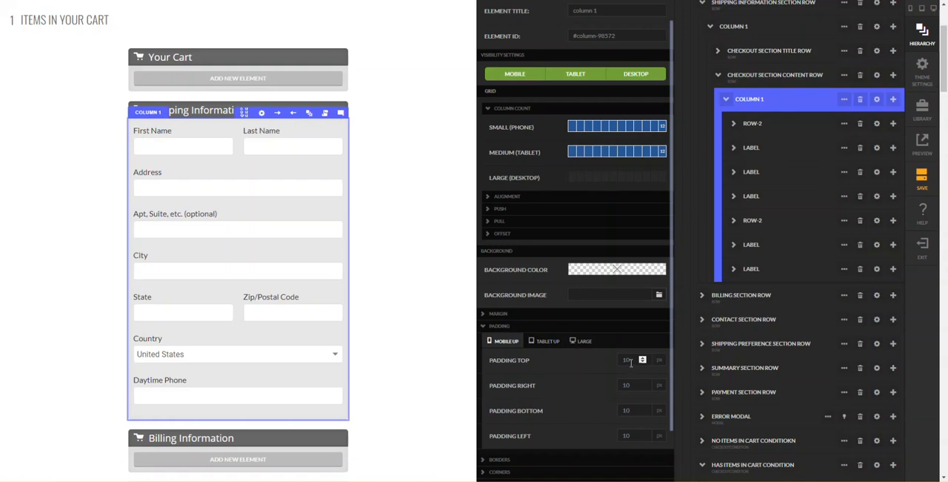
# - Increase the mobile-up padding of the same Column 1 to 20 px on the top, right, bottom and left
pyautogui.hotkey('alt', 'Left')
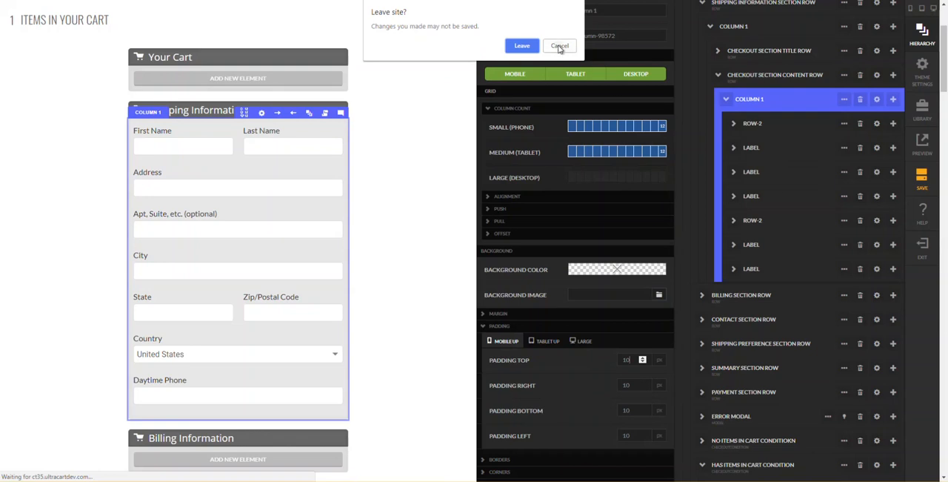
pyautogui.click(559, 46)
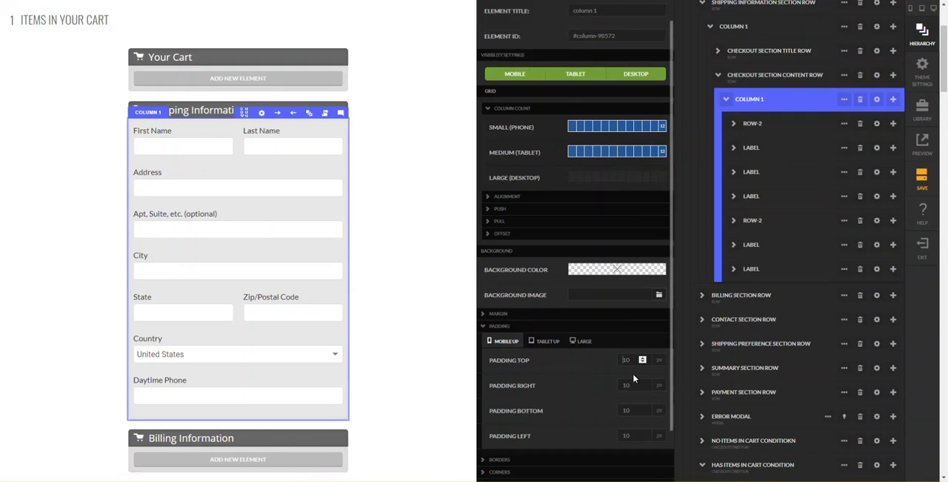
pyautogui.press('Tab')
pyautogui.write('20')
pyautogui.press('Tab')
pyautogui.write('20')
pyautogui.press('Tab')
pyautogui.write('20')
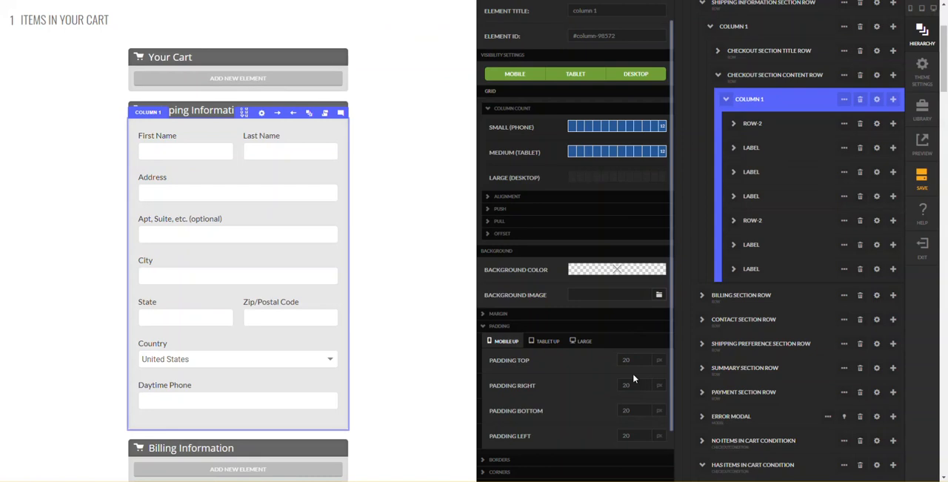
# - Save the checkout page and preview its Shipping Information section
pyautogui.click(449, 283)
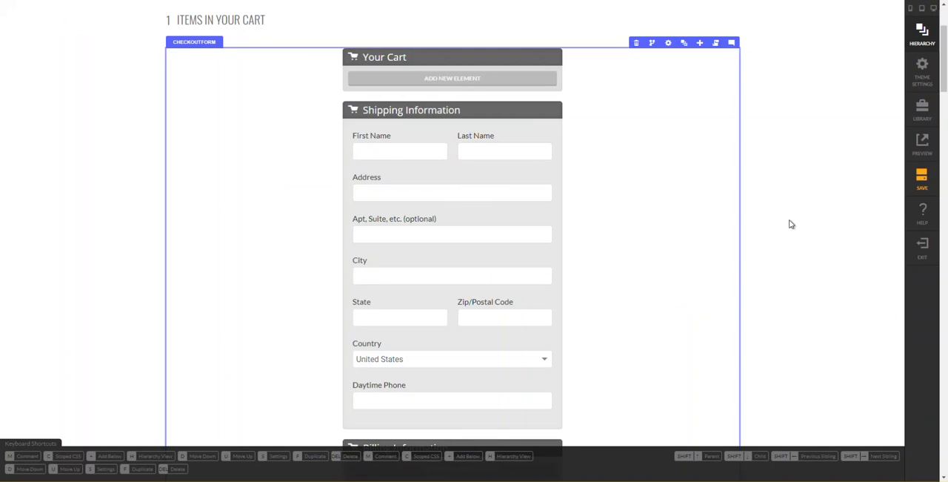
pyautogui.click(921, 189)
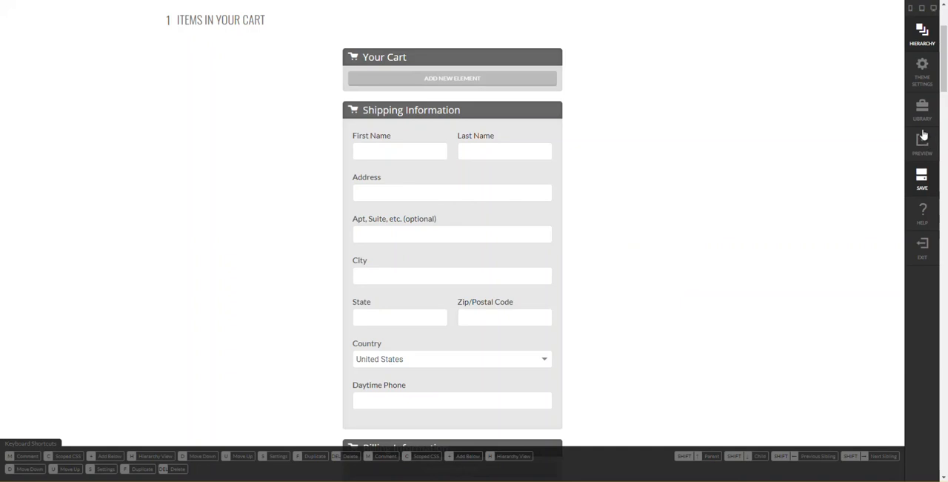
pyautogui.click(922, 177)
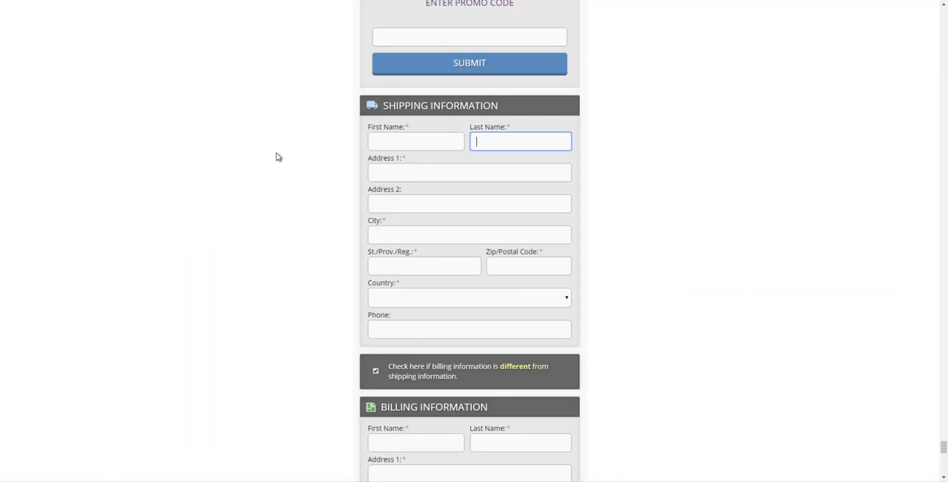
pyautogui.scroll(-1, 278, 157)
pyautogui.scroll(-3, 278, 157)
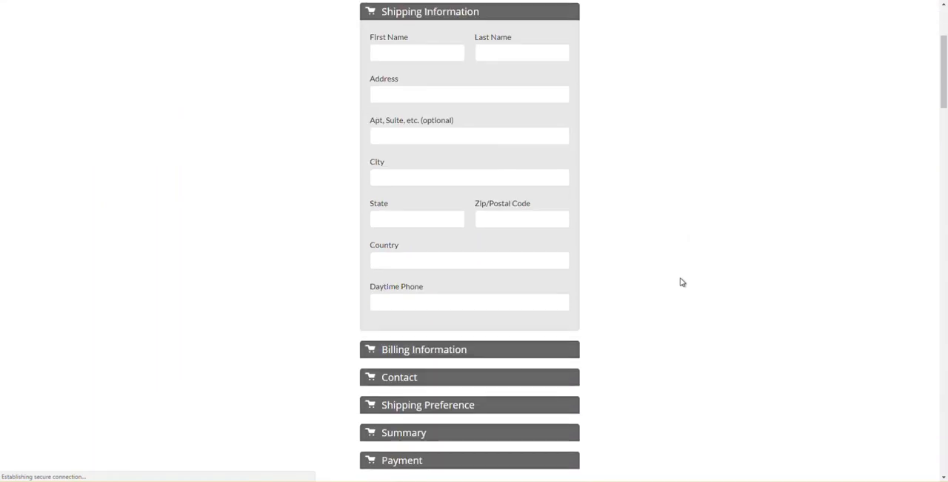
# - Copy the Billing Form Row from the Not Amazon Payments (Billing) condition in the original Billing Address section
pyautogui.scroll(-1, 682, 282)
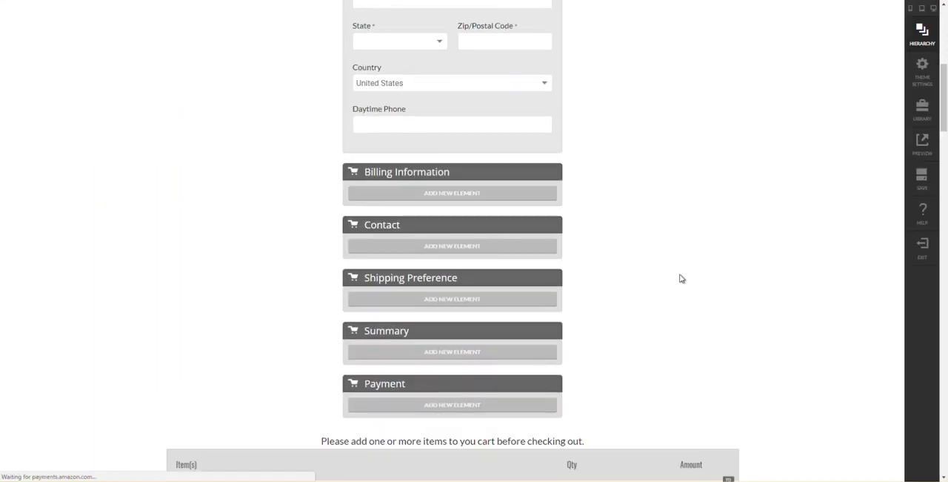
pyautogui.scroll(-2, 682, 279)
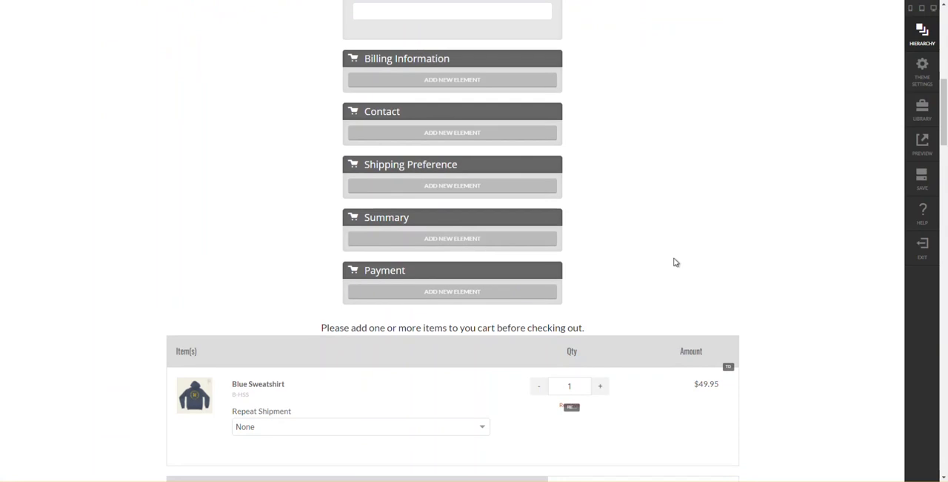
pyautogui.scroll(1, 674, 261)
pyautogui.scroll(5, 675, 262)
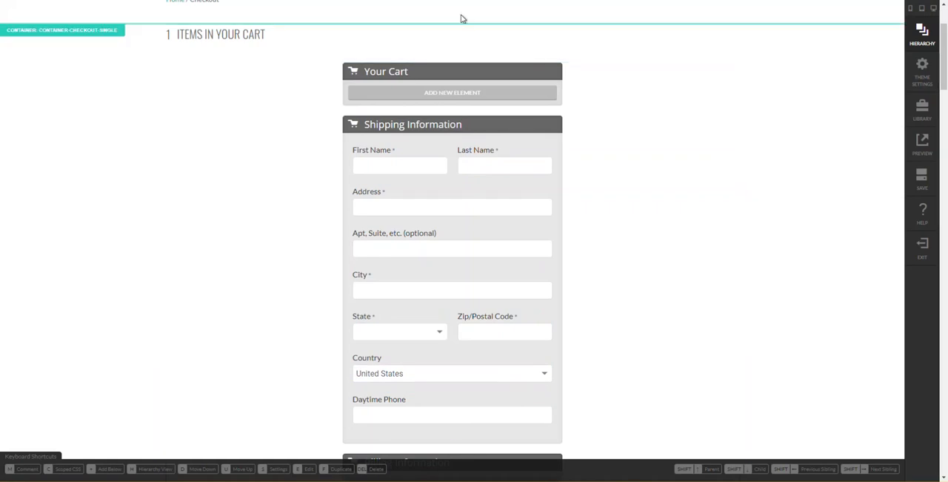
pyautogui.scroll(-3, 414, 81)
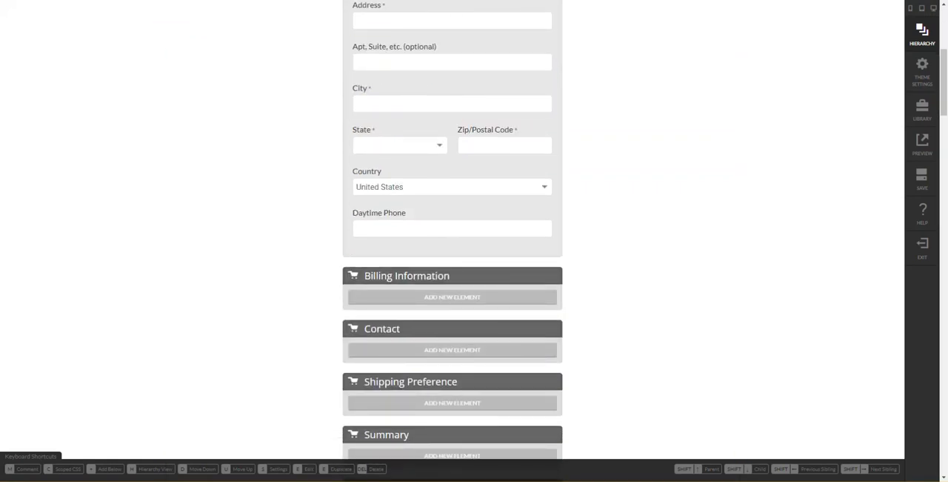
pyautogui.scroll(-10, 521, 290)
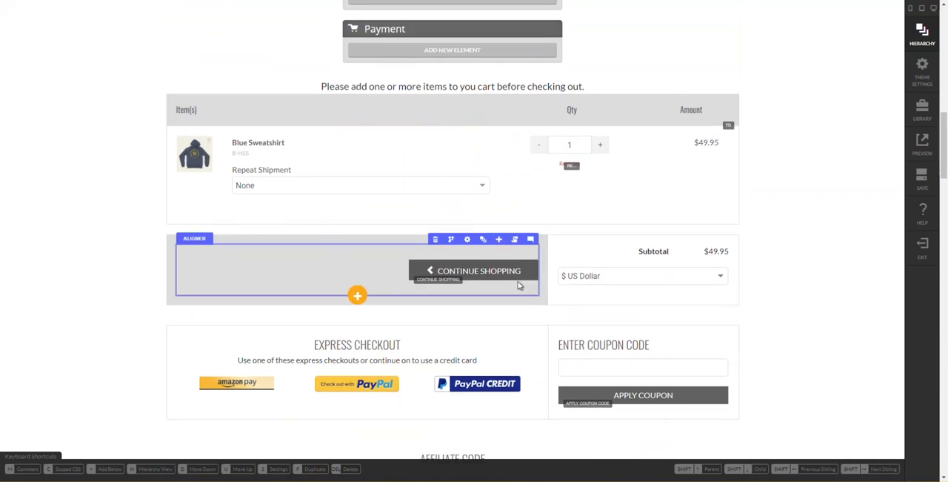
pyautogui.scroll(-8, 516, 276)
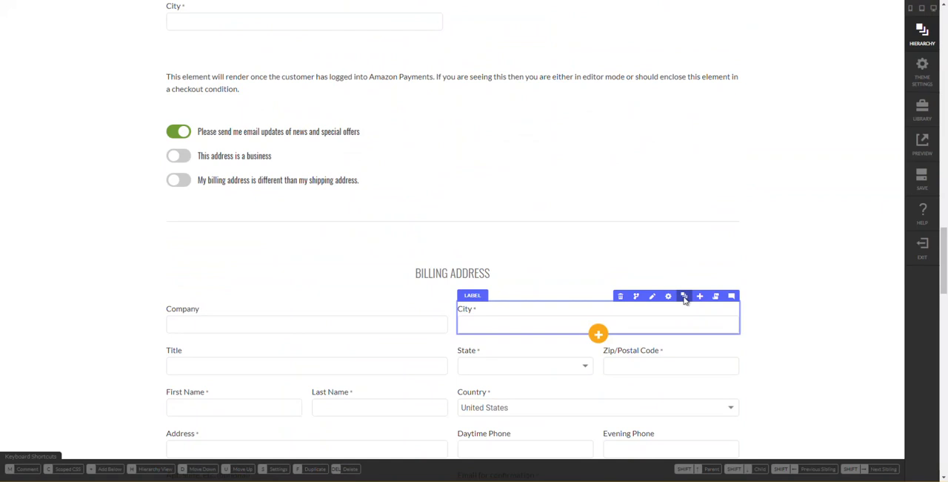
pyautogui.click(684, 297)
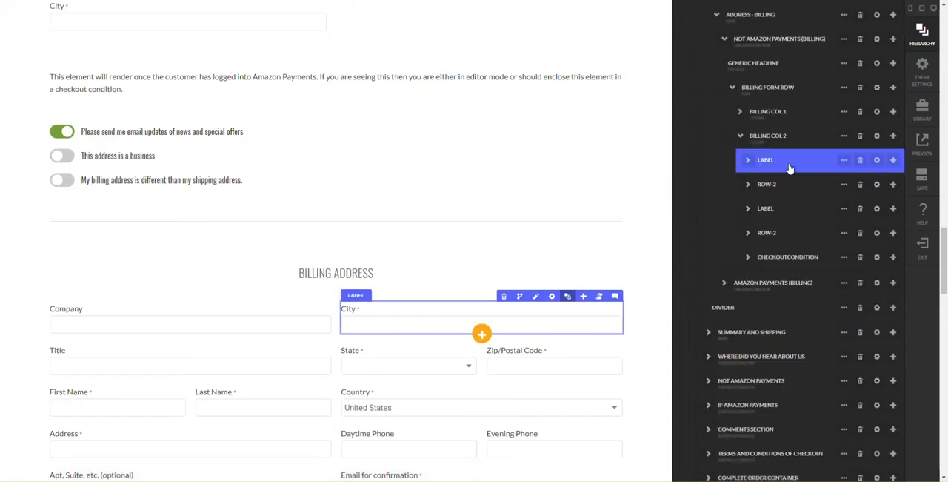
pyautogui.click(767, 93)
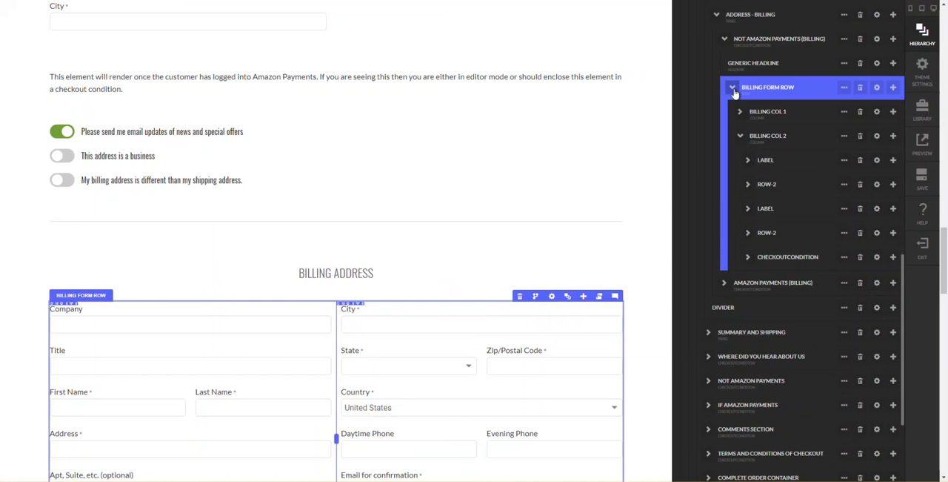
pyautogui.click(844, 89)
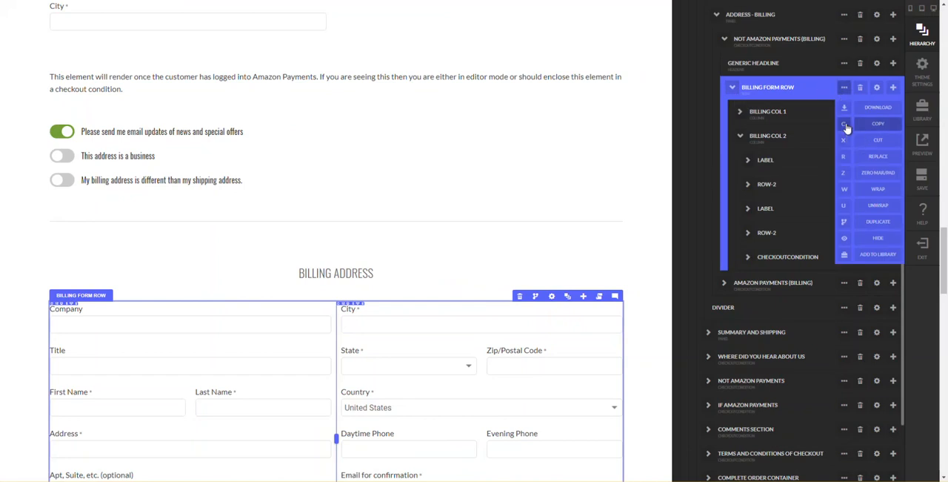
pyautogui.click(846, 125)
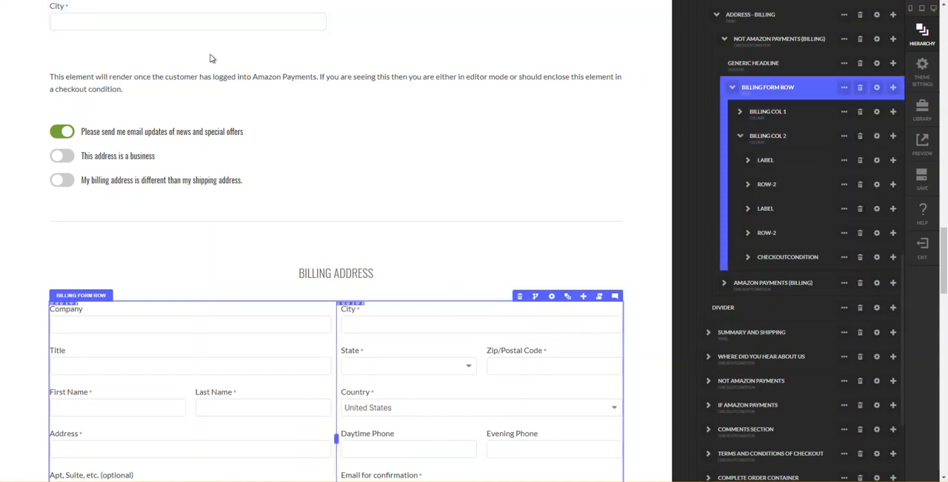
# - Paste the copied Billing Form Row as a child of Column 1 in the Billing Information content row and close its settings
pyautogui.scroll(2, 290, 174)
pyautogui.scroll(11, 290, 174)
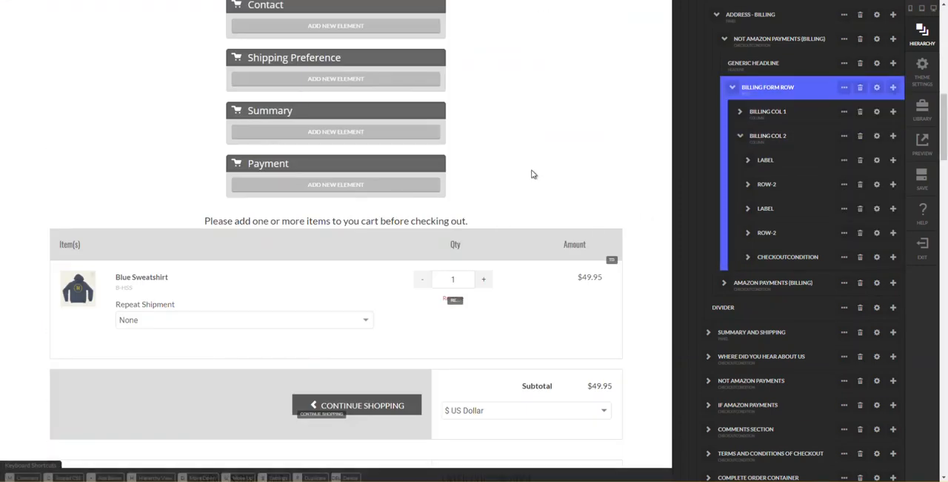
pyautogui.press('h')
pyautogui.scroll(3, 526, 178)
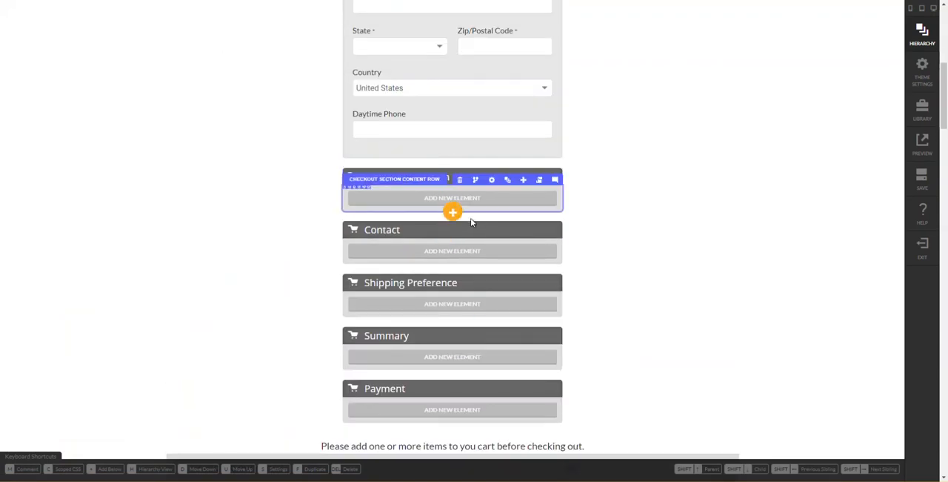
pyautogui.click(507, 180)
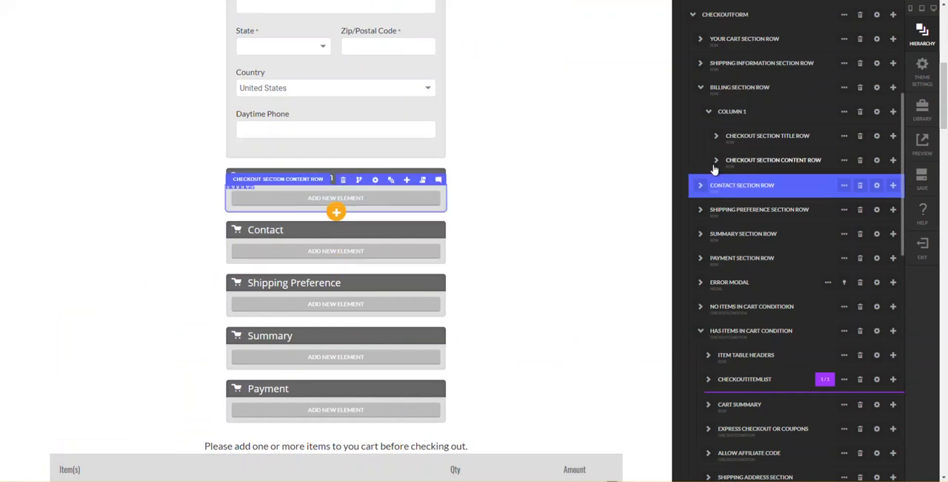
pyautogui.click(715, 163)
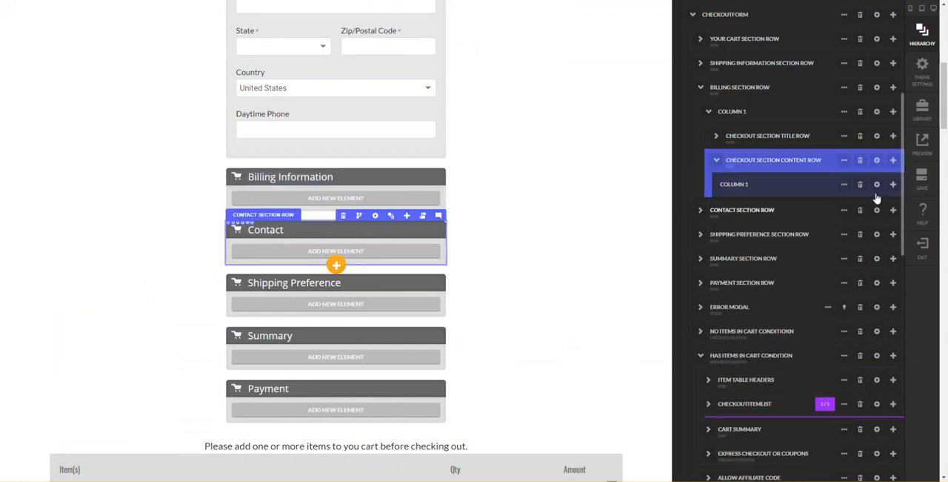
pyautogui.click(893, 185)
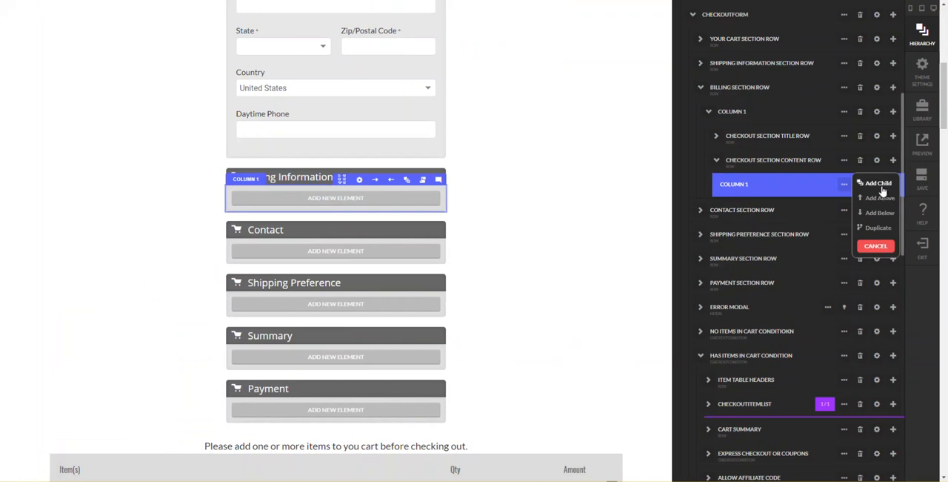
pyautogui.click(878, 185)
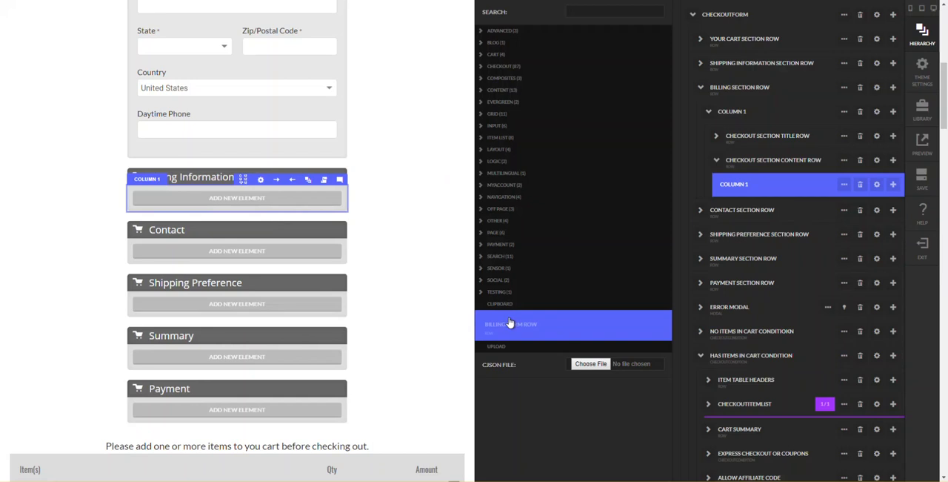
pyautogui.click(621, 332)
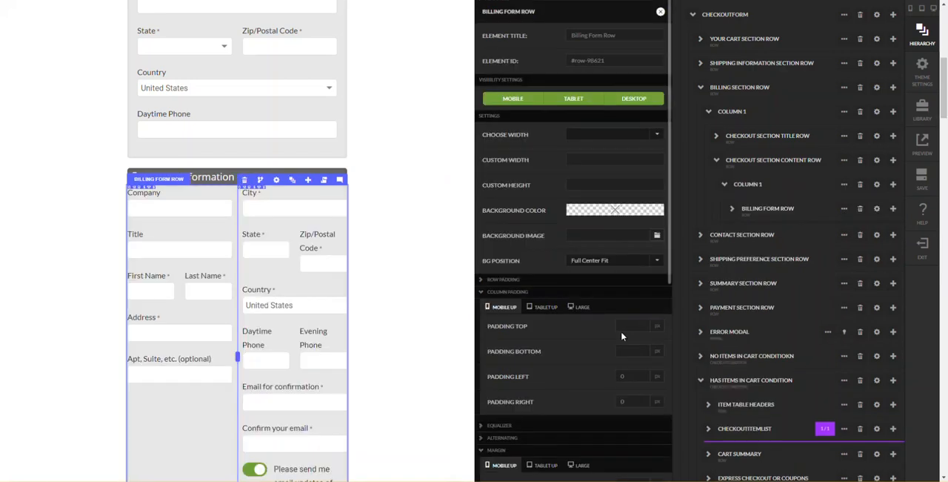
pyautogui.doubleClick(666, 15)
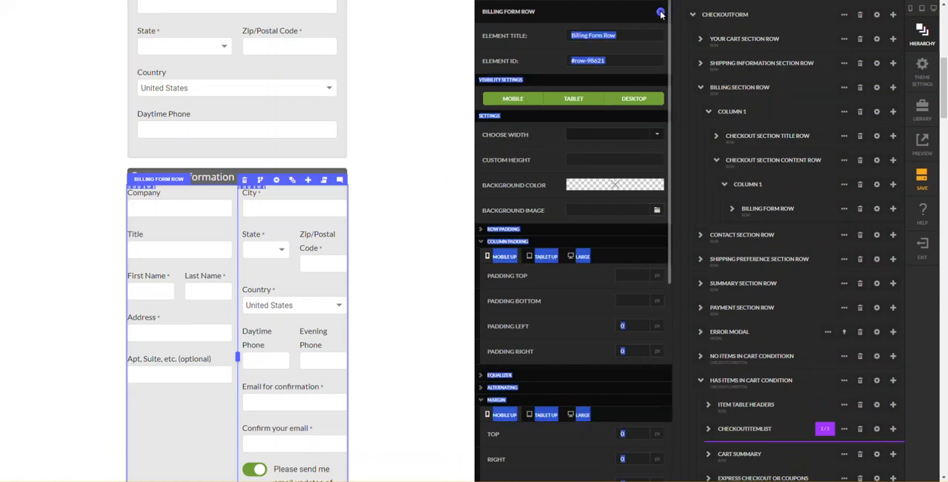
pyautogui.click(662, 14)
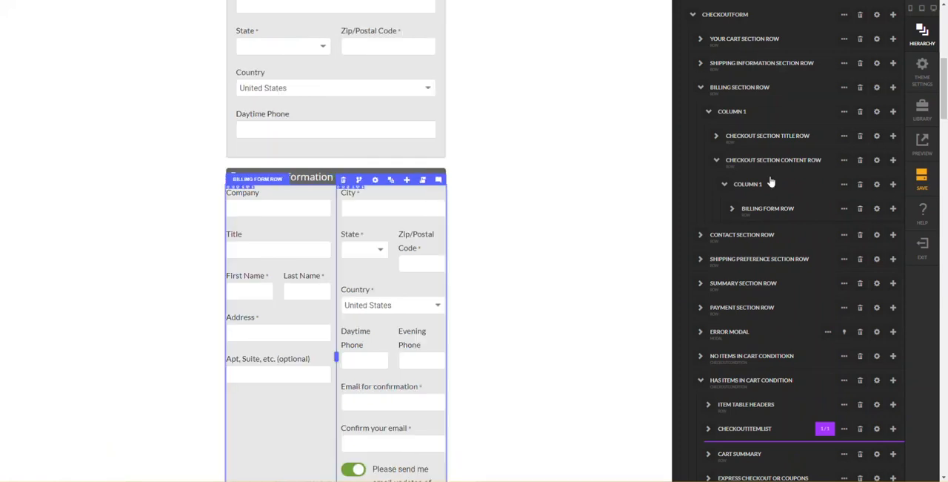
# - Delete the CheckoutCondition holding the email fields and email updates toggle from Billing Col 2 of the pasted Billing Form Row
pyautogui.click(733, 210)
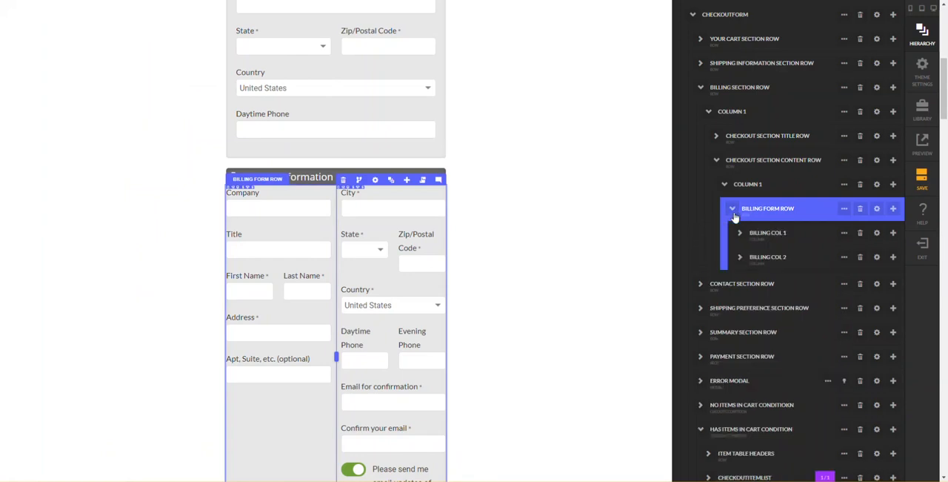
pyautogui.click(740, 256)
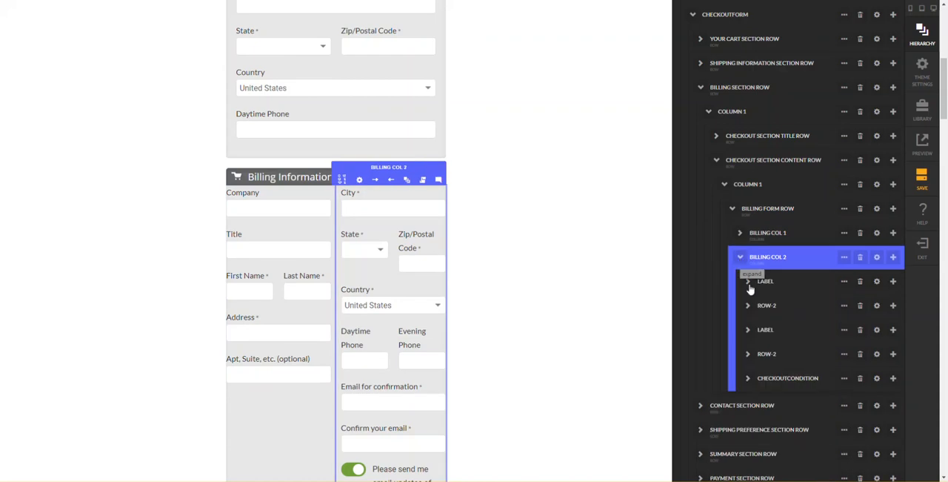
pyautogui.click(754, 381)
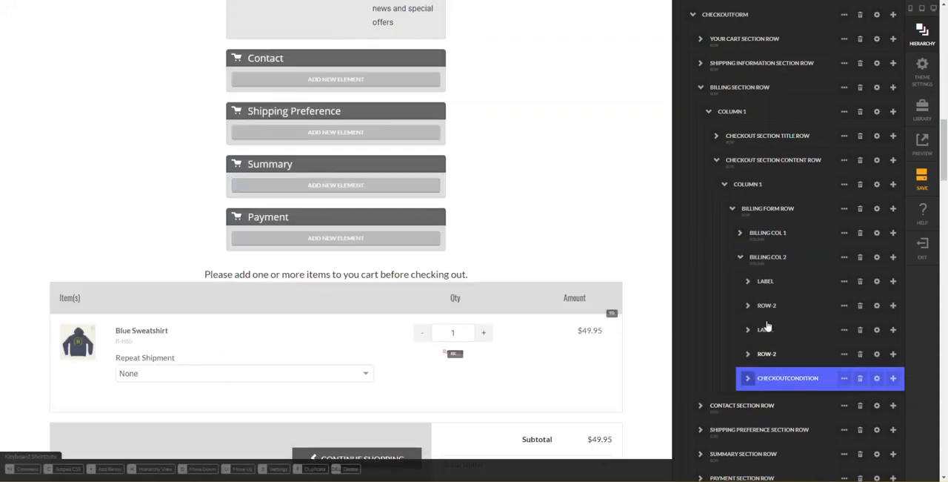
pyautogui.scroll(-1, 610, 243)
pyautogui.scroll(1, 609, 243)
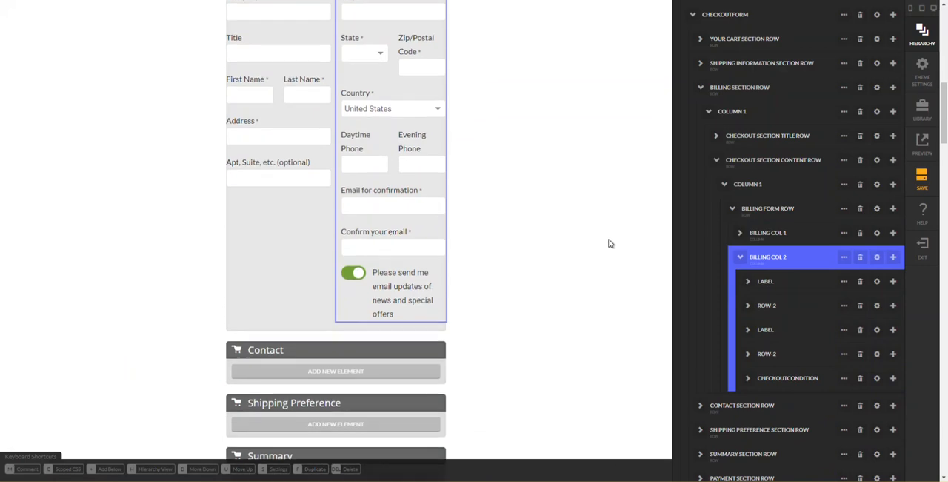
pyautogui.click(776, 383)
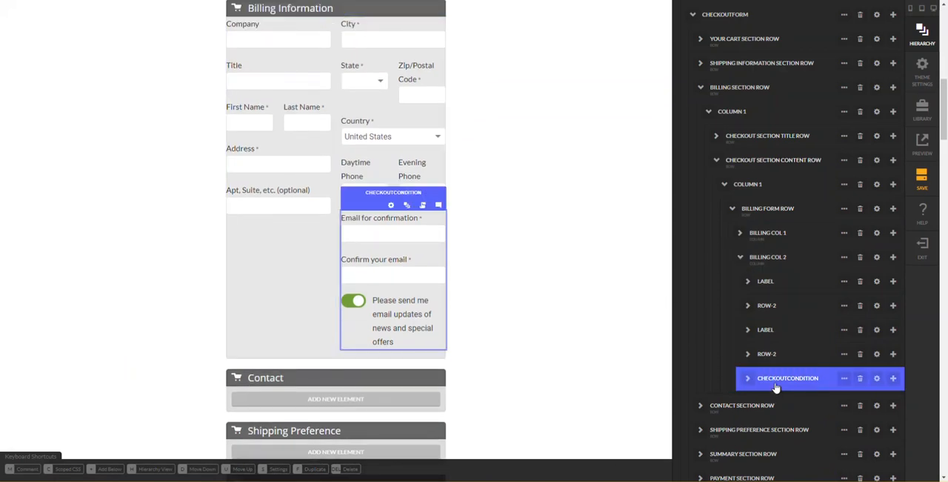
pyautogui.click(860, 380)
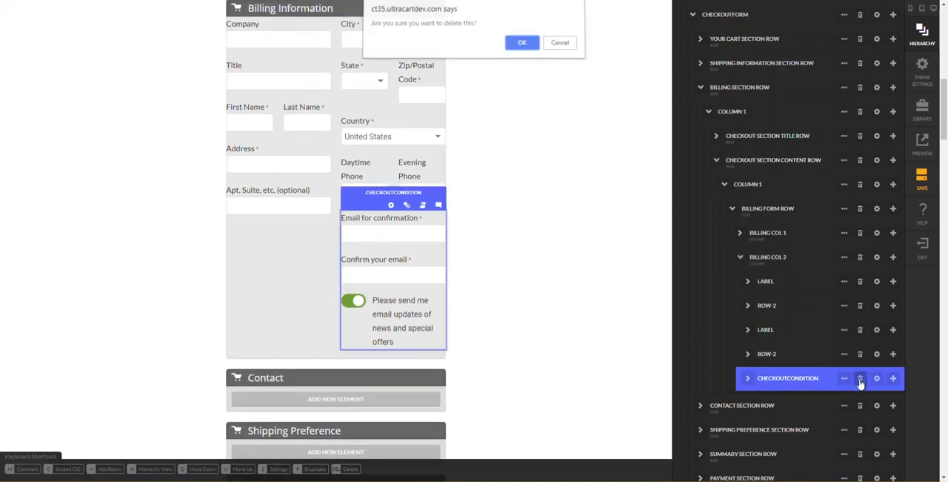
pyautogui.press('Return')
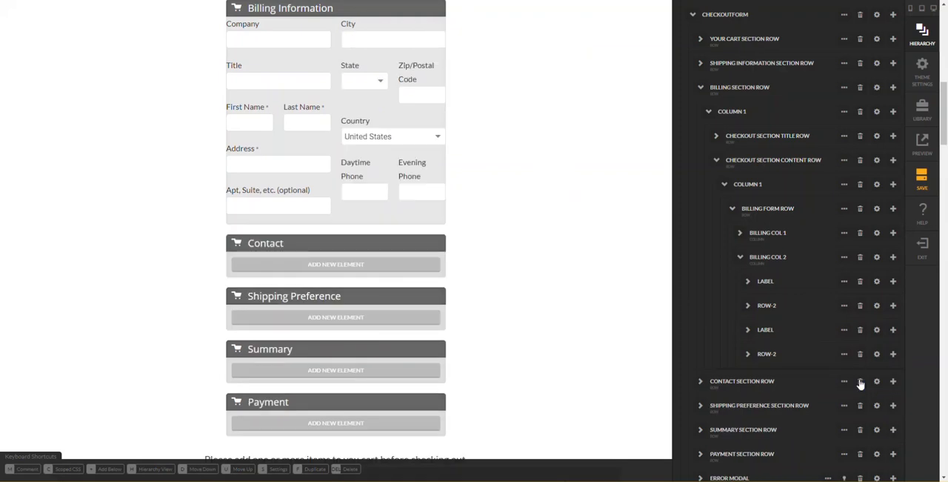
# - Move the city, state/zip, country and phone elements from Billing Col 2 to below the Billing Form Row, and delete the emptied column
pyautogui.click(787, 356)
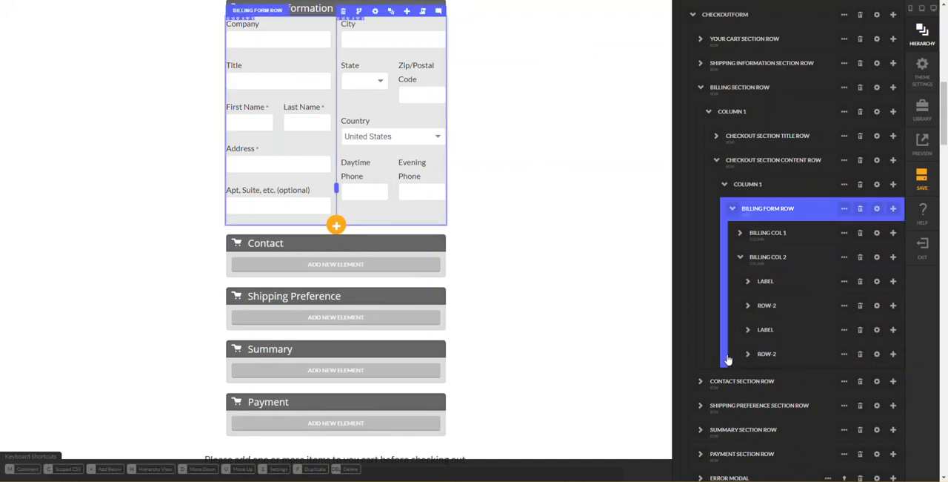
pyautogui.moveTo(730, 360); pyautogui.dragTo(758, 360)
pyautogui.click(758, 360)
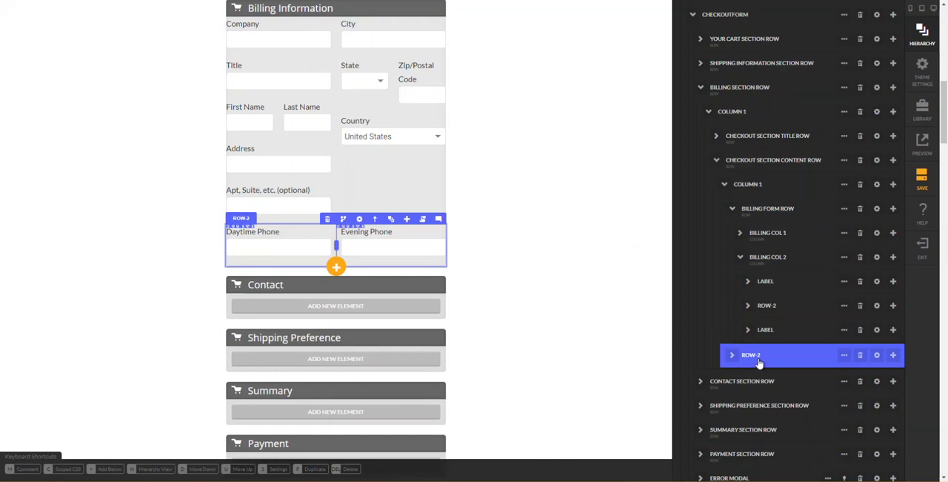
pyautogui.click(770, 331)
pyautogui.moveTo(770, 331); pyautogui.dragTo(837, 264)
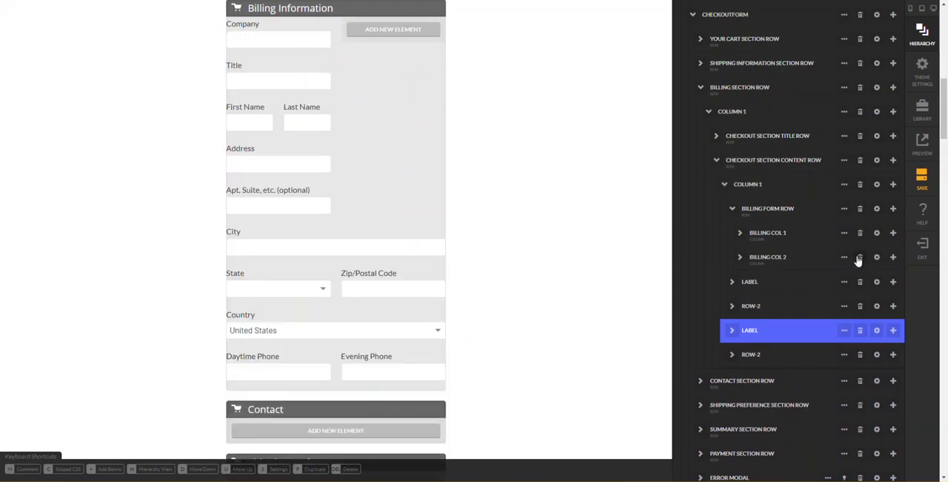
pyautogui.click(859, 258)
pyautogui.press('Return')
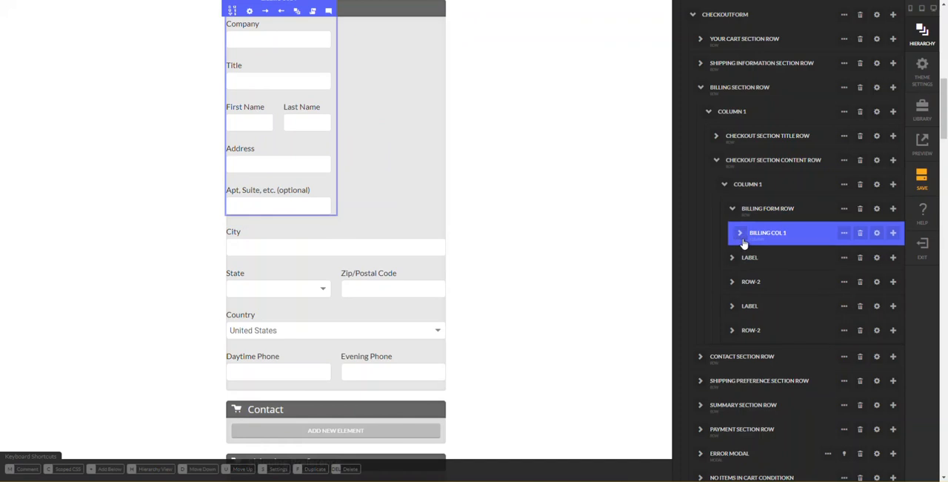
# - Move all Billing Col 1 elements, from Company through Apt/Suite, directly into Column 1 above City, and delete the emptied Billing Form Row
pyautogui.click(740, 234)
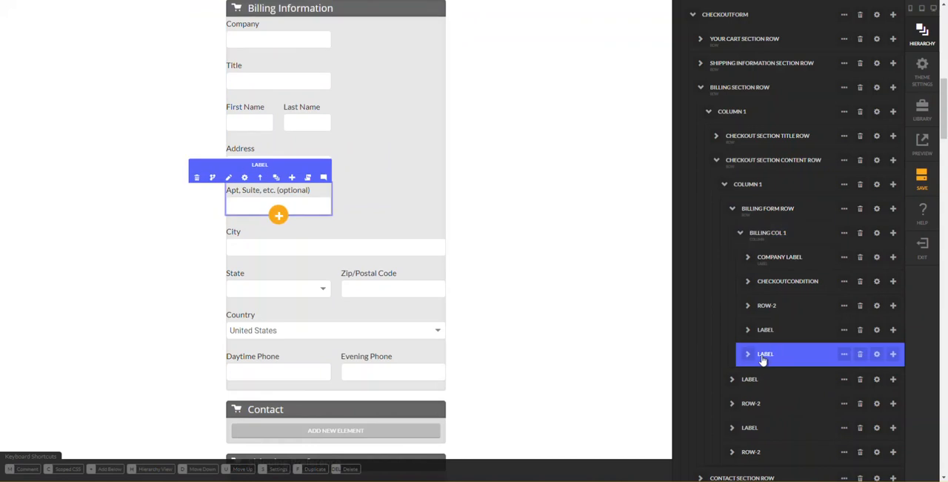
pyautogui.moveTo(756, 364); pyautogui.dragTo(764, 281)
pyautogui.moveTo(772, 267); pyautogui.dragTo(753, 267)
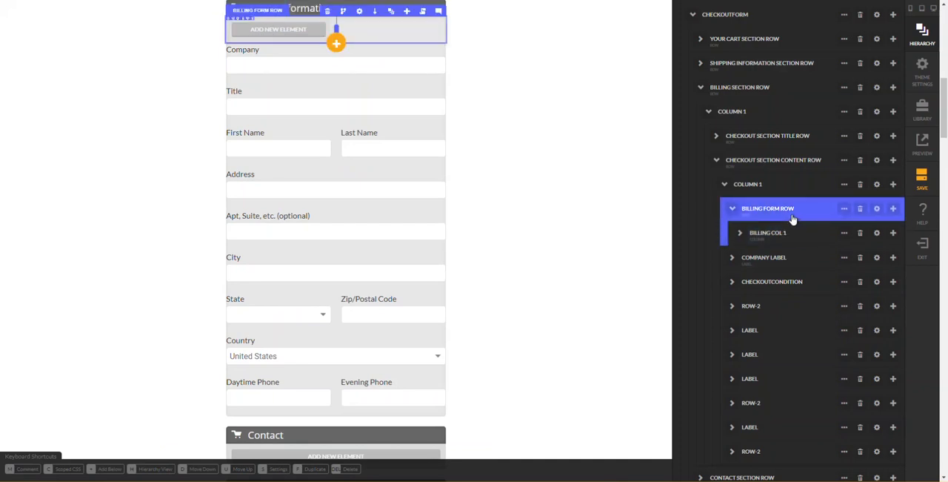
pyautogui.click(861, 212)
pyautogui.press('Return')
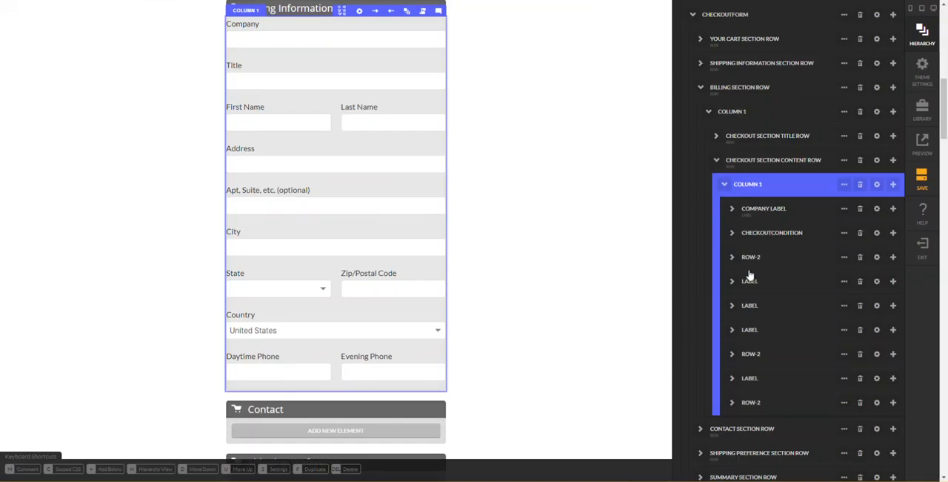
# - Delete the Company label and the CheckoutCondition holding the Title field from Column 1 of the billing content row
pyautogui.click(779, 215)
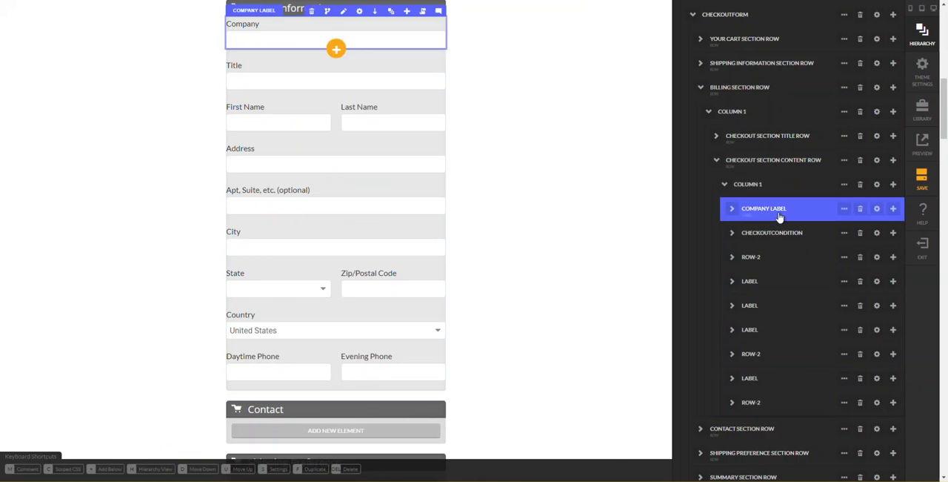
pyautogui.click(859, 211)
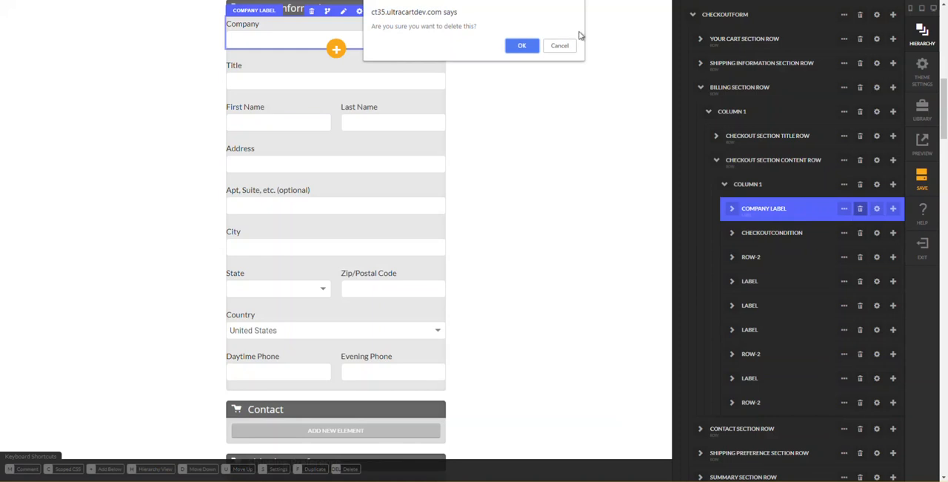
pyautogui.click(518, 46)
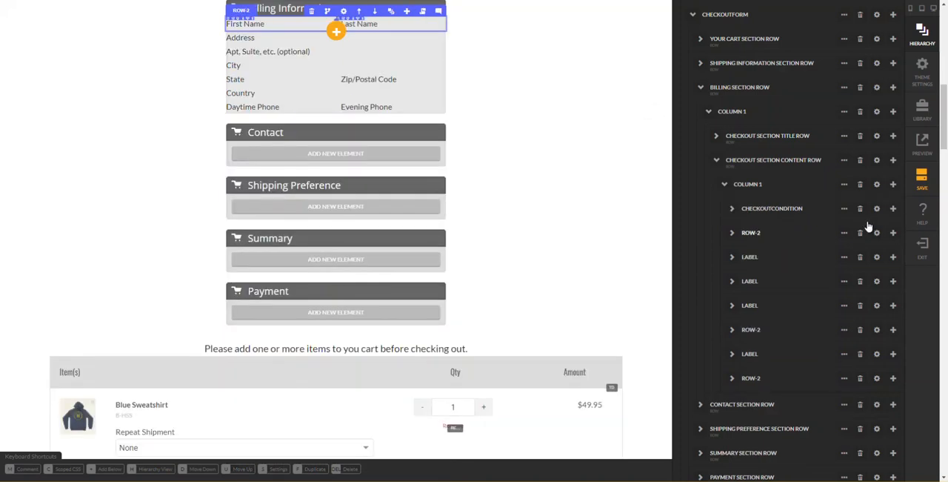
pyautogui.click(802, 212)
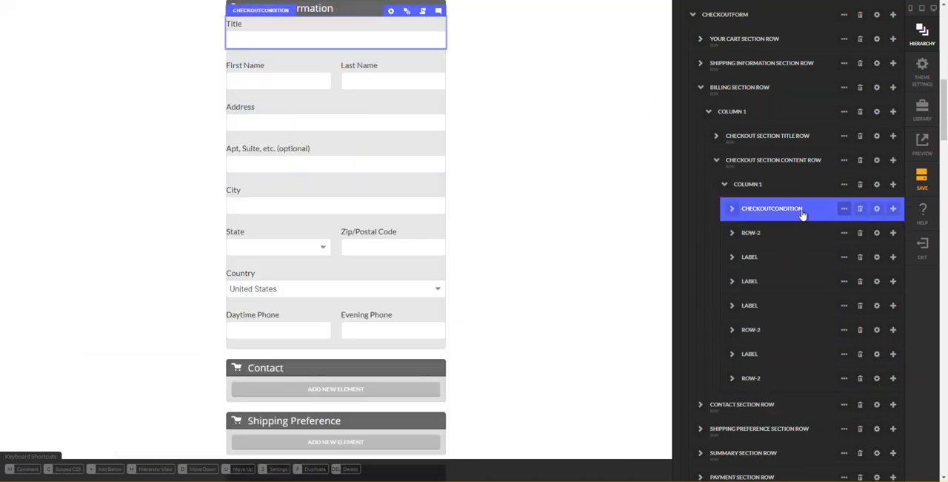
pyautogui.click(861, 211)
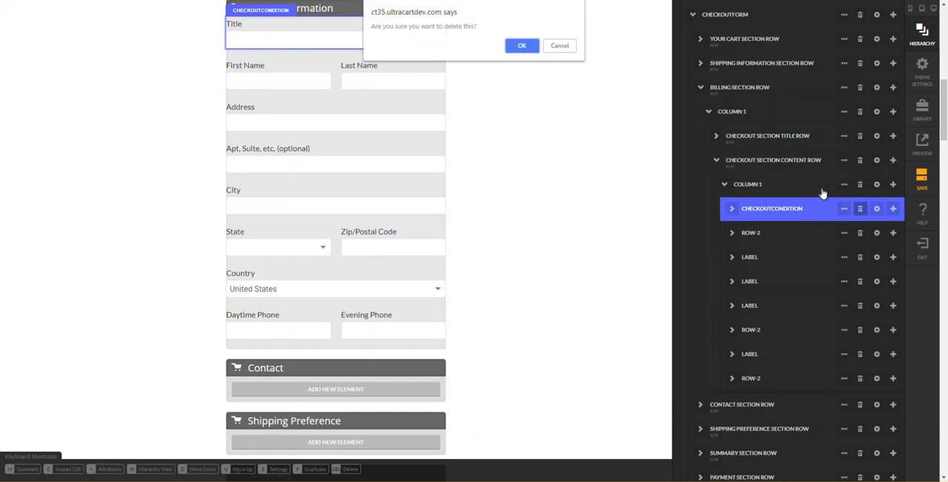
pyautogui.click(523, 46)
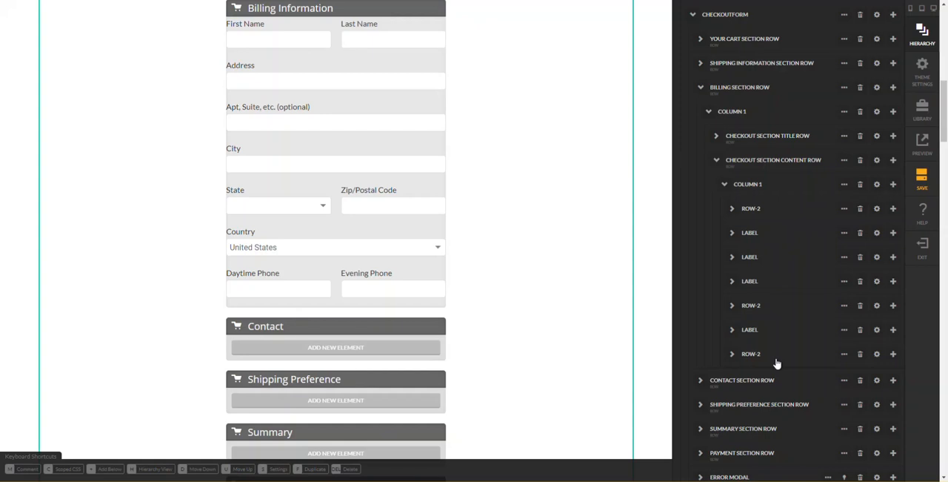
# - Move the Daytime Phone label out of the phone Row-2 into the billing content column, and delete that row with its Evening Phone field
pyautogui.click(734, 358)
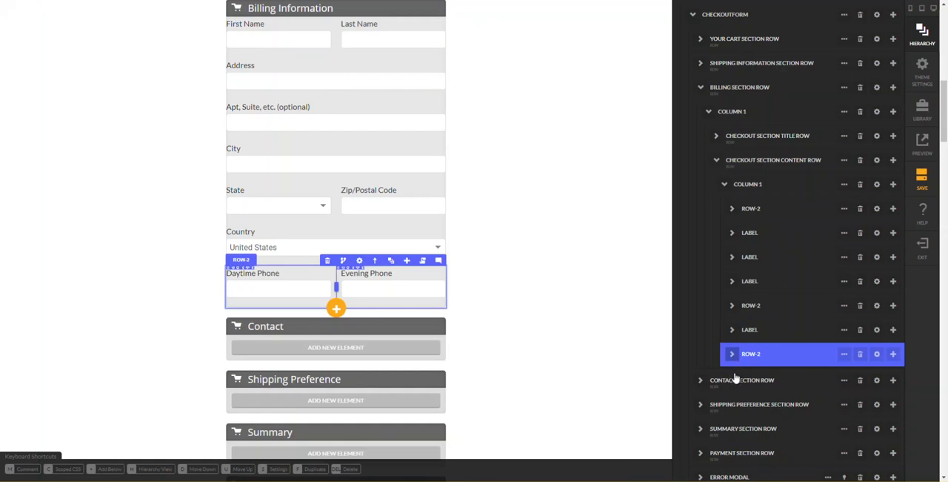
pyautogui.click(732, 354)
pyautogui.click(744, 378)
pyautogui.click(739, 378)
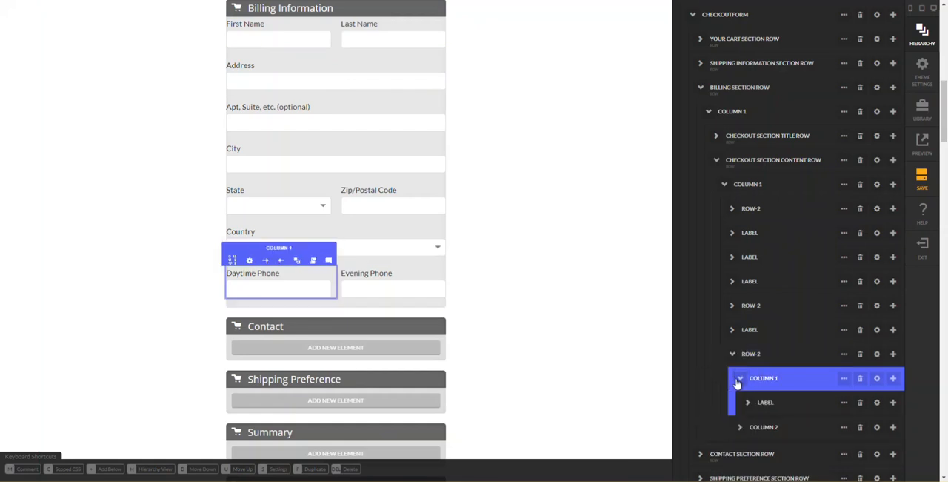
pyautogui.click(767, 402)
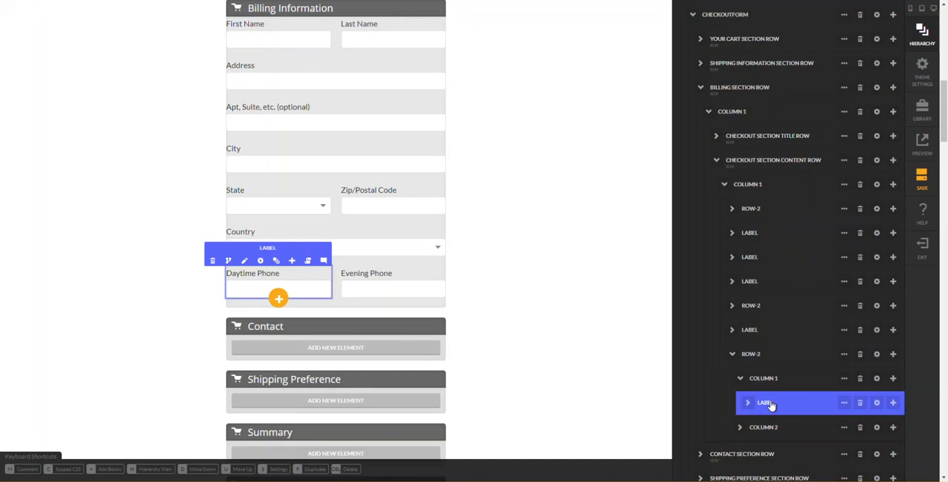
pyautogui.moveTo(771, 404); pyautogui.dragTo(761, 356)
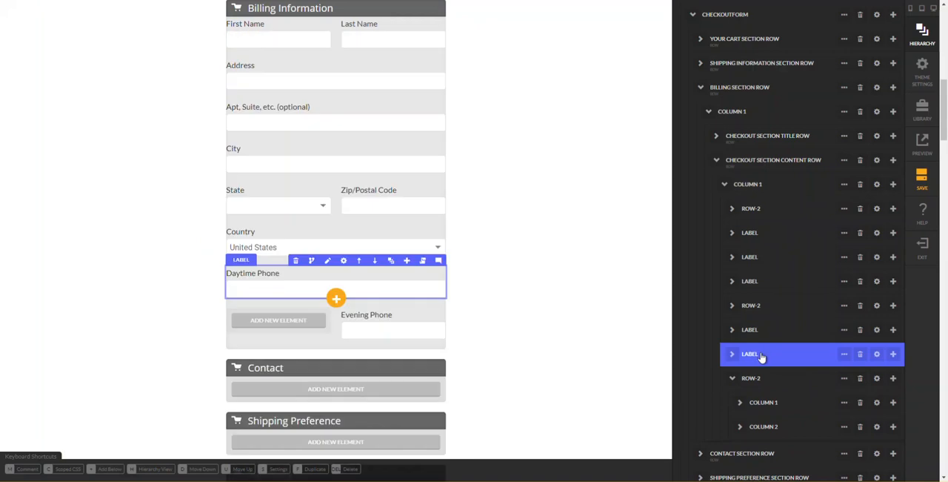
pyautogui.click(808, 385)
pyautogui.click(860, 381)
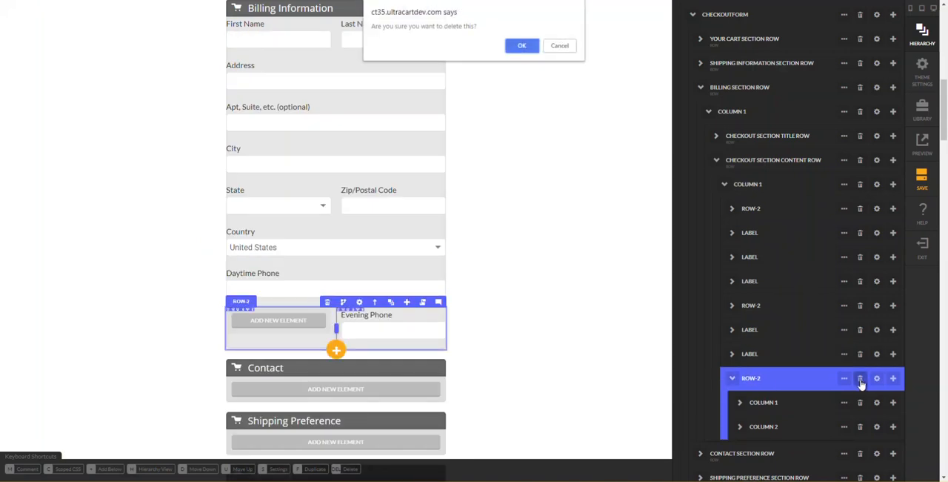
pyautogui.press('Return')
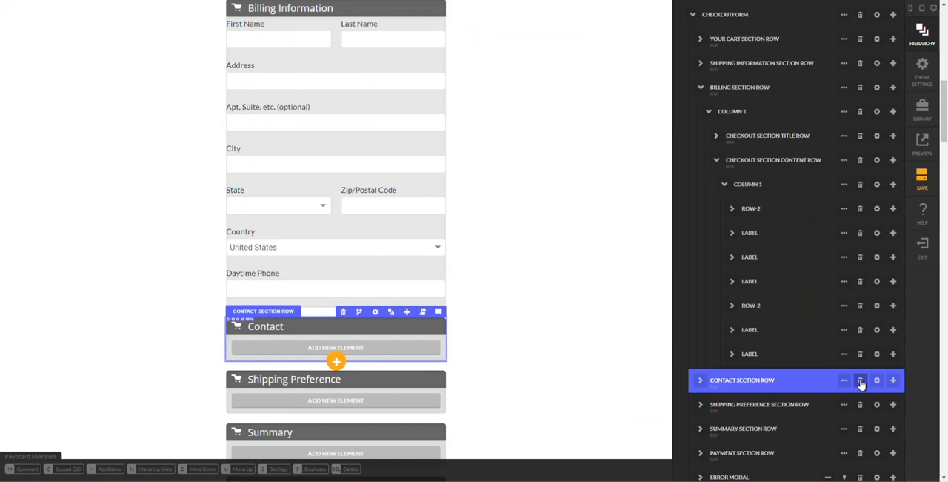
# - Set the padding of the billing content row's Column 1 to 20 px on all four sides and close its settings
pyautogui.click(844, 190)
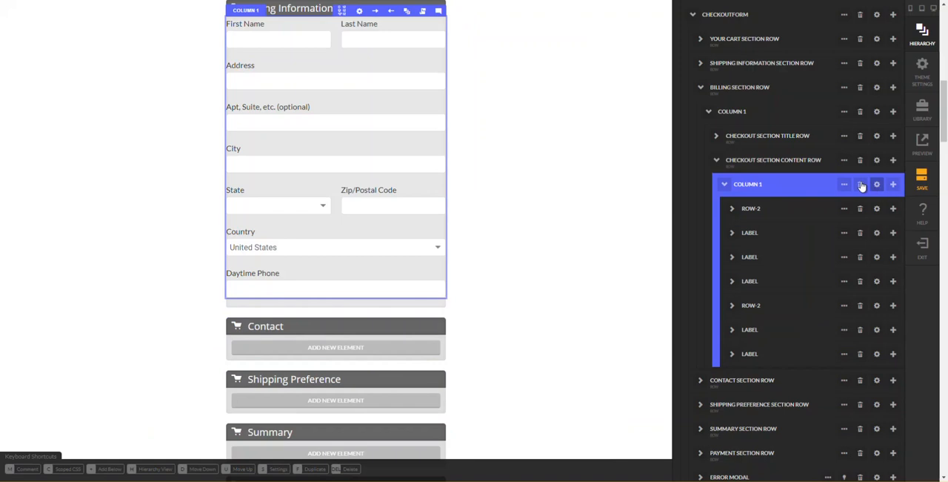
pyautogui.click(878, 185)
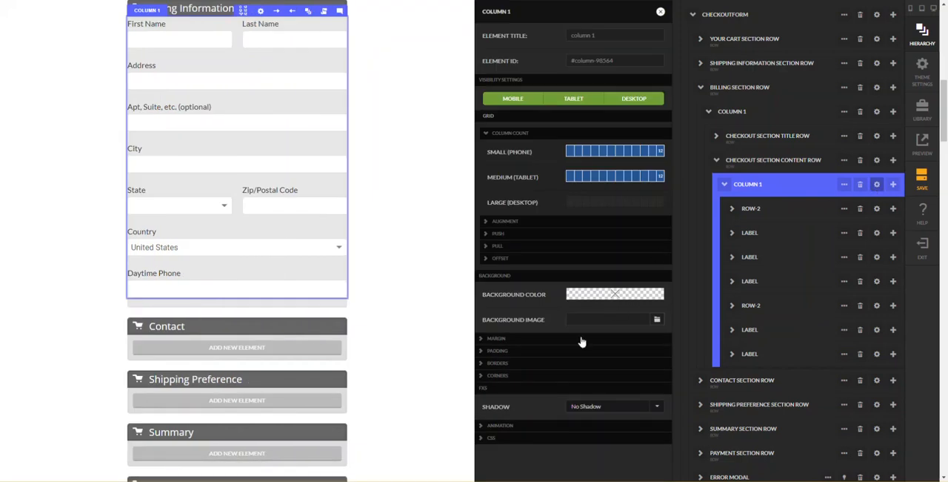
pyautogui.click(554, 351)
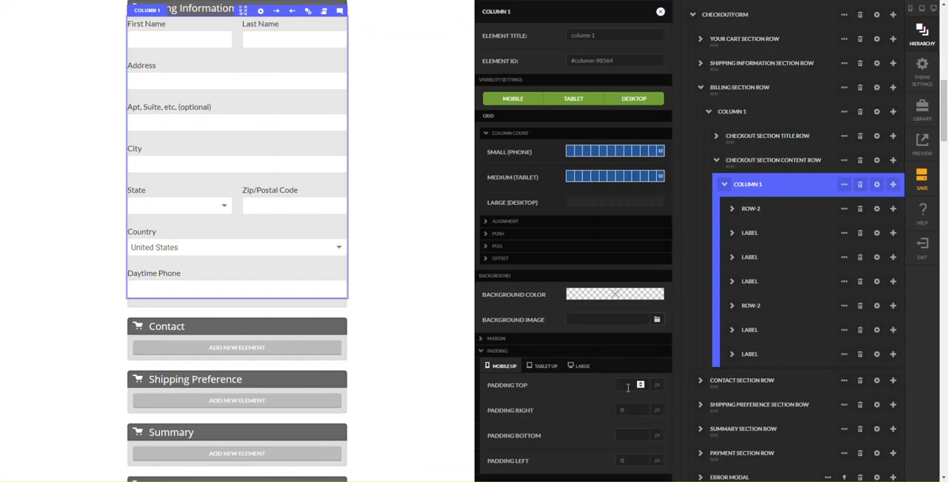
pyautogui.press('Tab')
pyautogui.write('20')
pyautogui.press('Tab')
pyautogui.write('20')
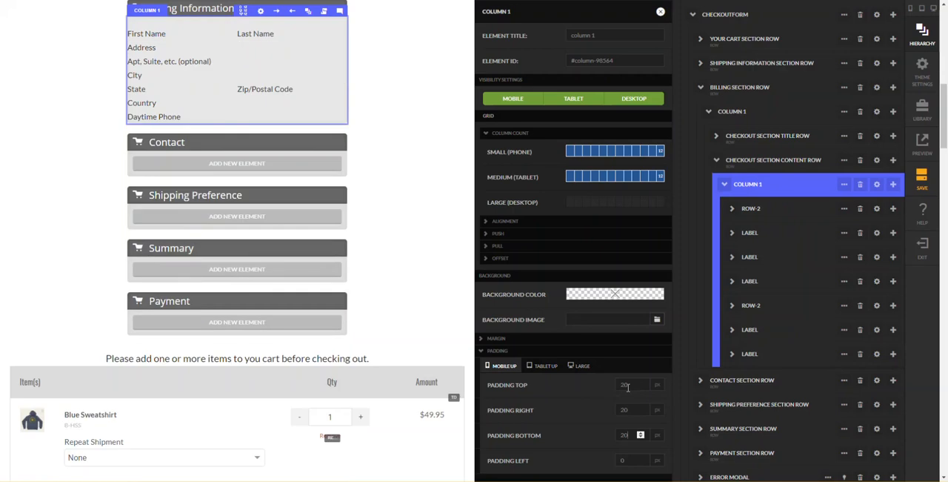
pyautogui.press('Tab')
pyautogui.write('20')
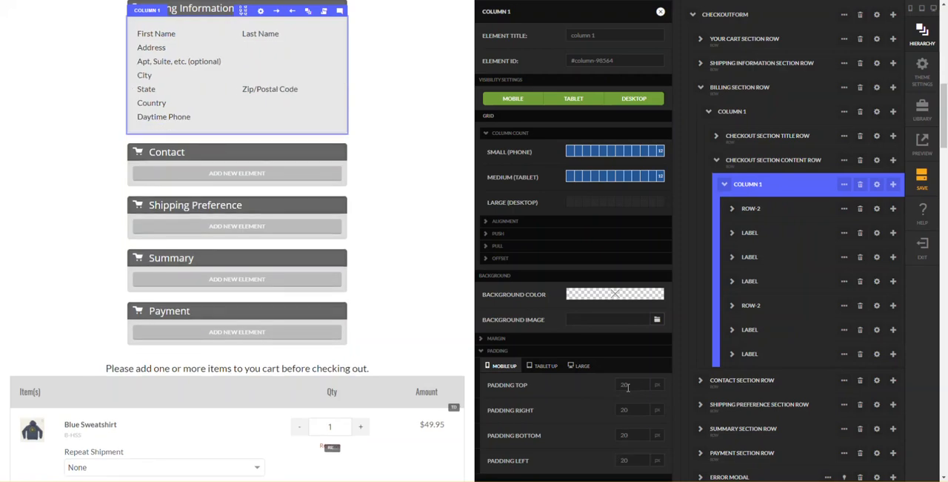
pyautogui.click(450, 97)
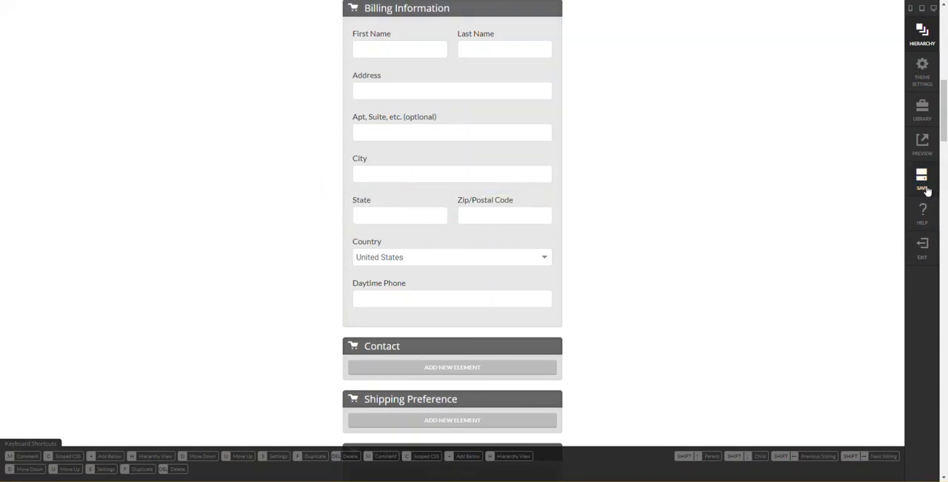
# - Set the billing Zip/Postal Code column to 5 grid columns for small (phone) and clear its medium (tablet) count
pyautogui.click(498, 207)
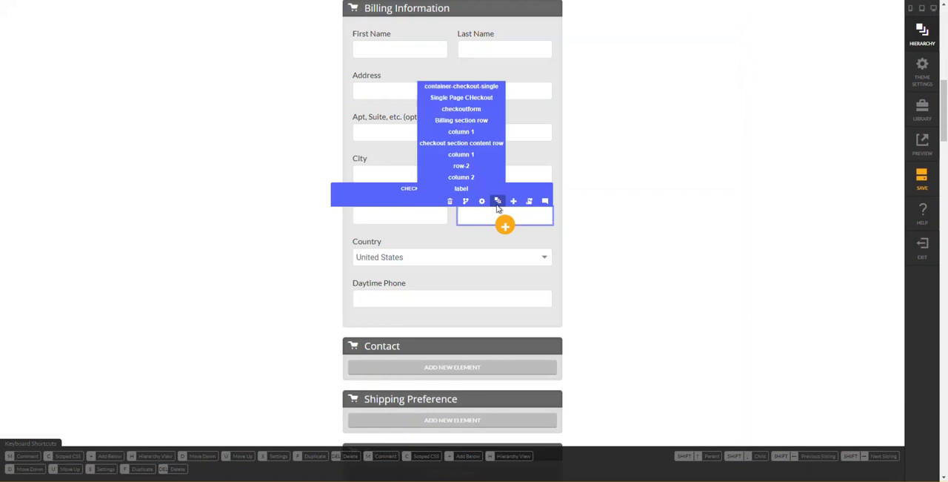
pyautogui.click(498, 207)
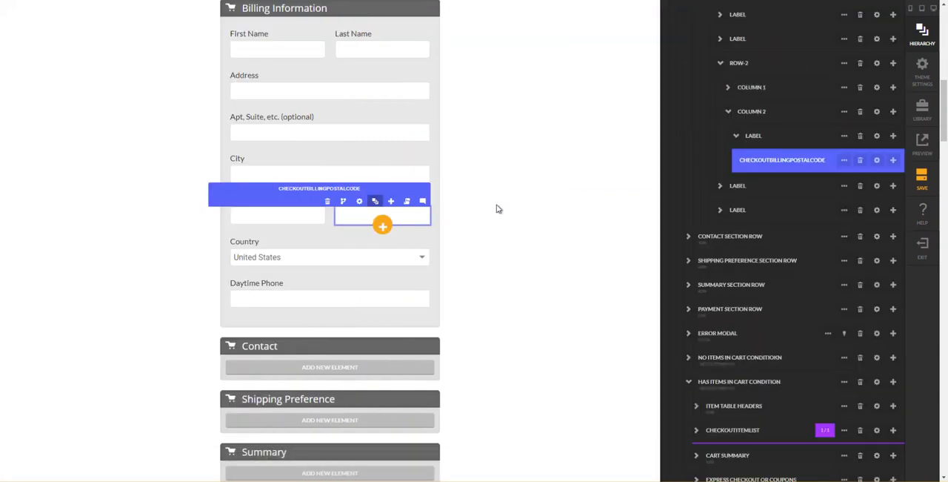
pyautogui.click(730, 115)
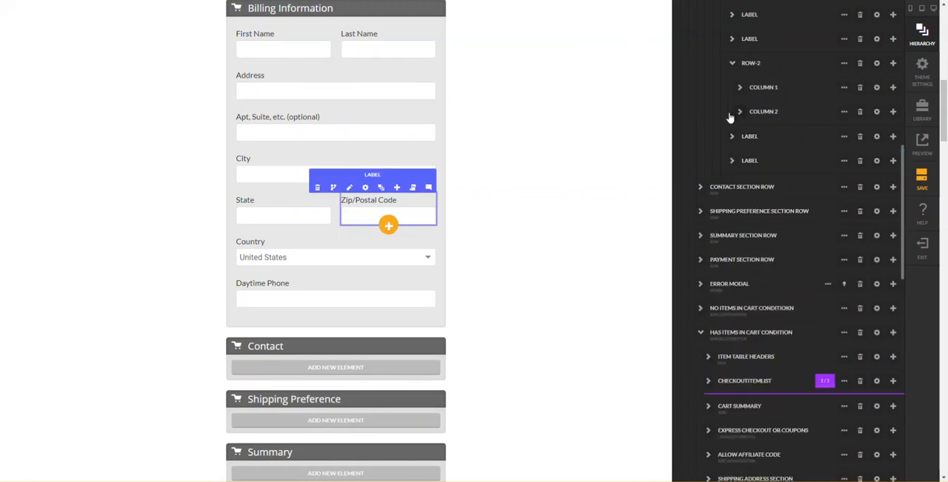
pyautogui.click(878, 112)
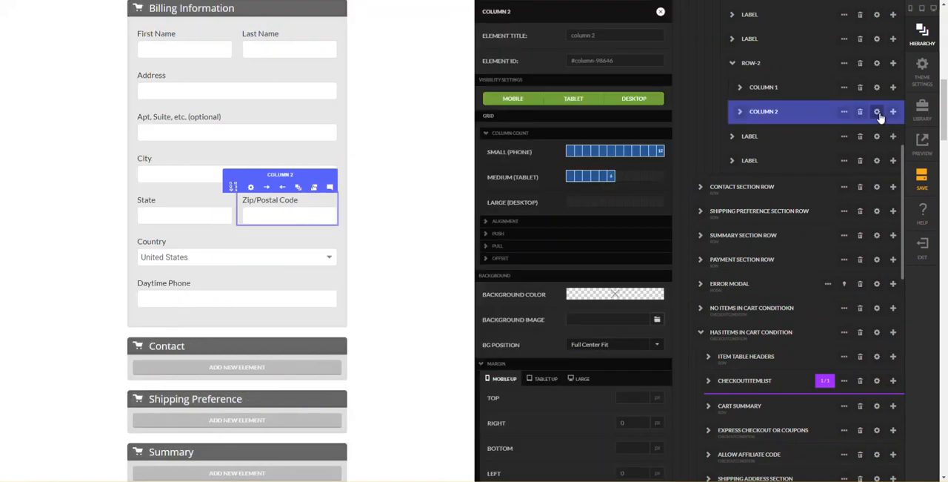
pyautogui.click(613, 154)
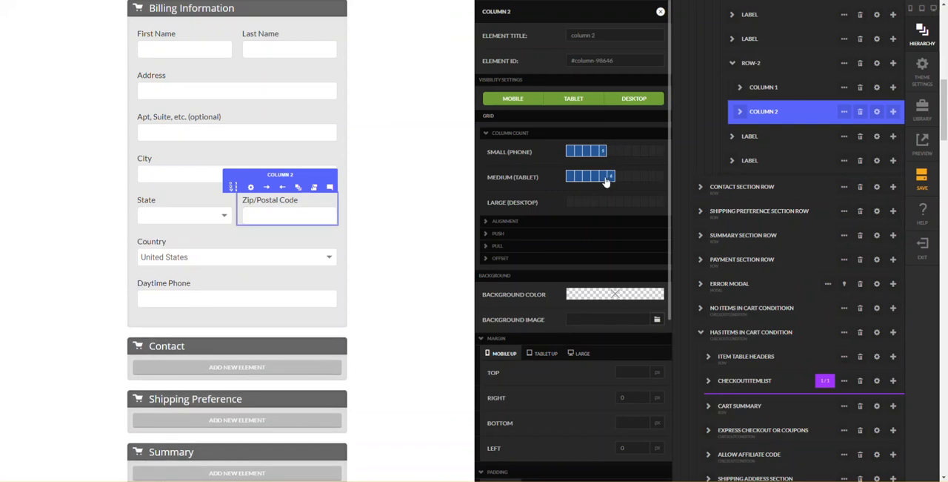
pyautogui.click(612, 179)
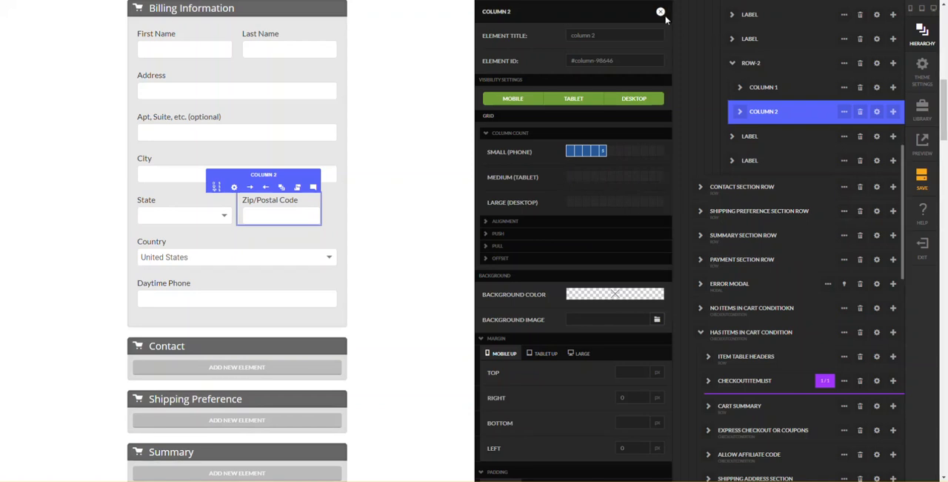
# - Set the billing State column to 7 grid columns for small (phone), clear its medium (tablet) count, and close the settings
pyautogui.click(877, 88)
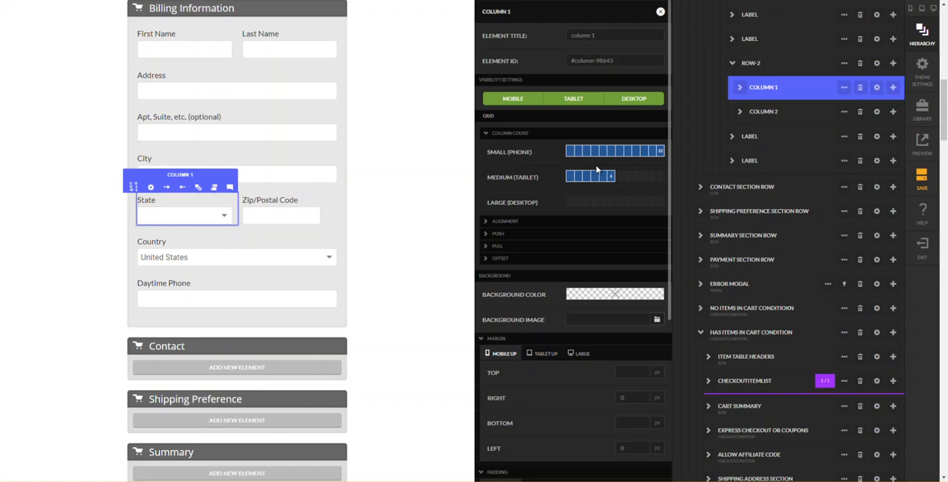
pyautogui.click(621, 158)
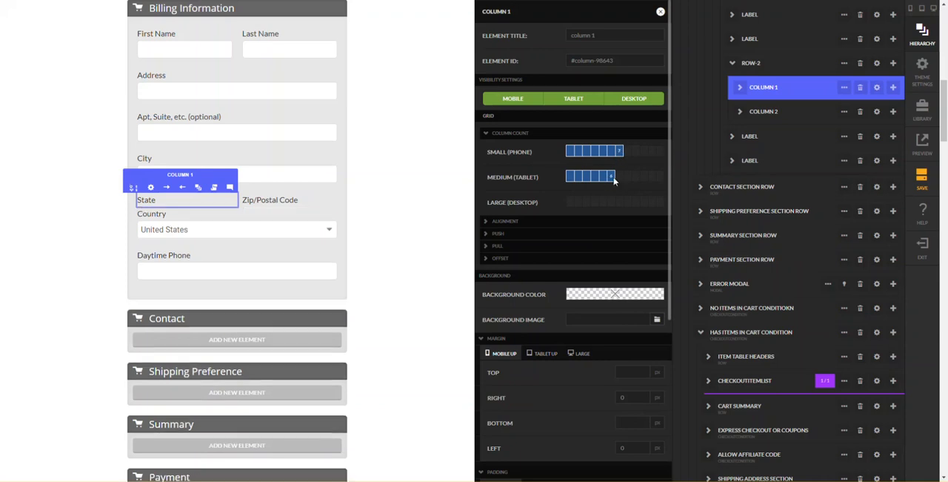
pyautogui.click(612, 184)
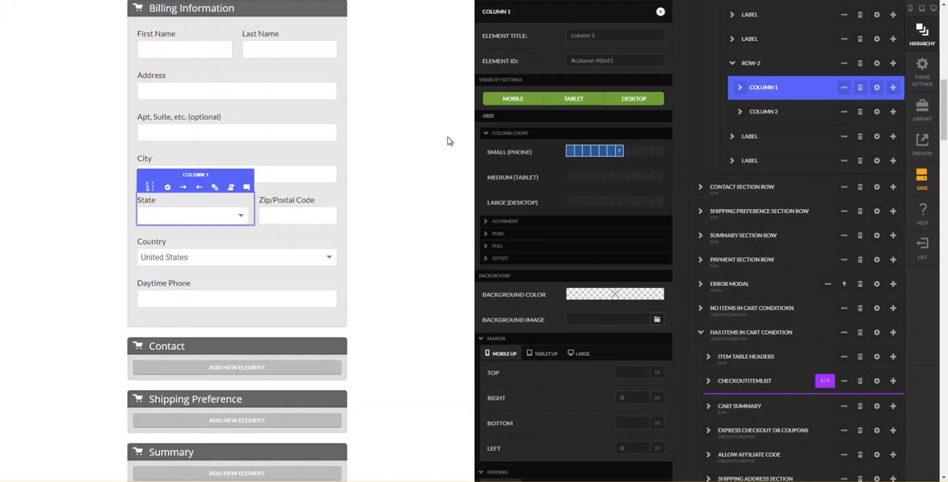
pyautogui.click(434, 253)
# - Set the Zip/Postal Code column in Shipping Information to 5 grid columns for small (phone) and clear its medium (tablet) count
pyautogui.scroll(4, 502, 265)
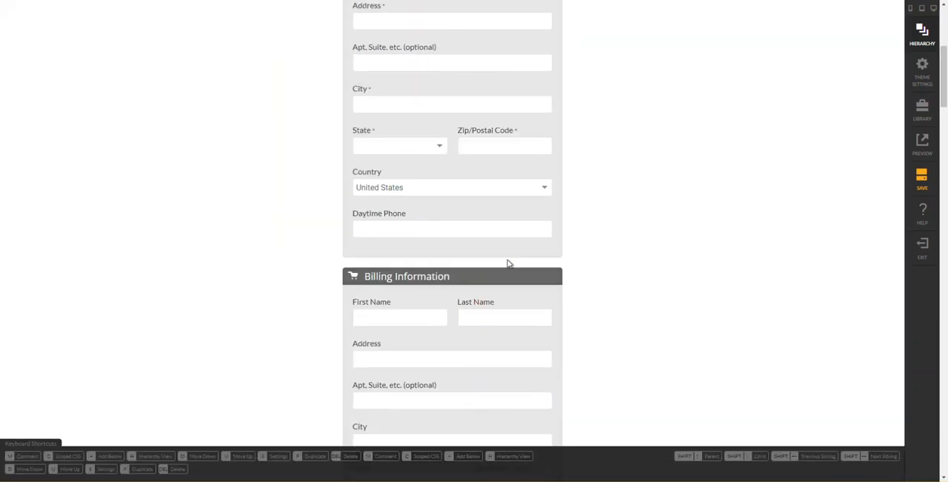
pyautogui.scroll(2, 508, 263)
pyautogui.moveTo(480, 286)
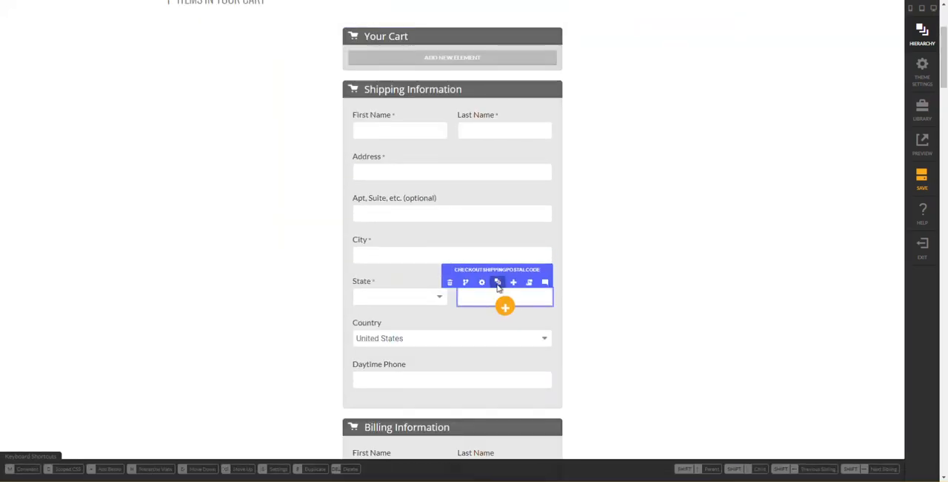
pyautogui.click(498, 283)
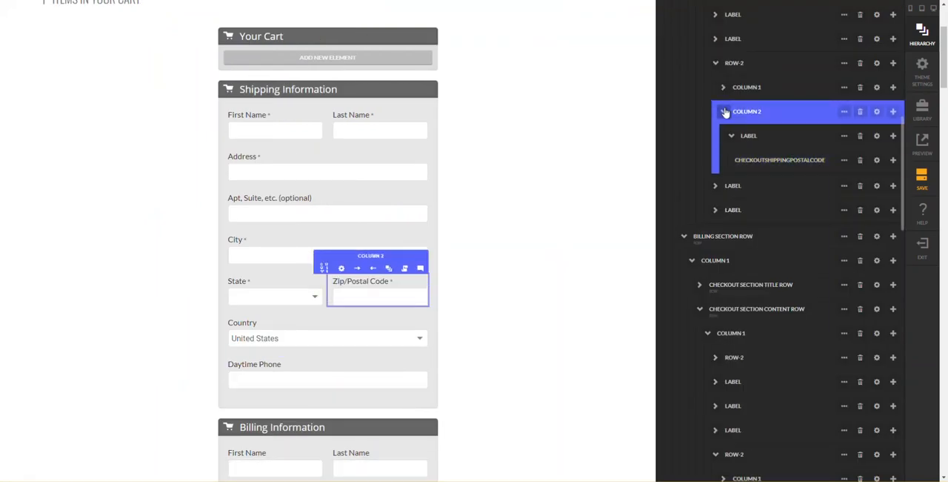
pyautogui.click(877, 117)
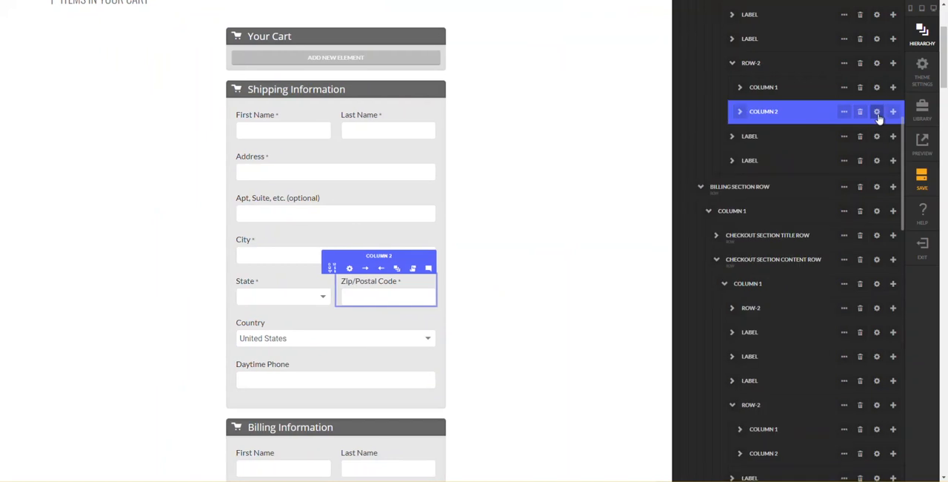
pyautogui.click(877, 114)
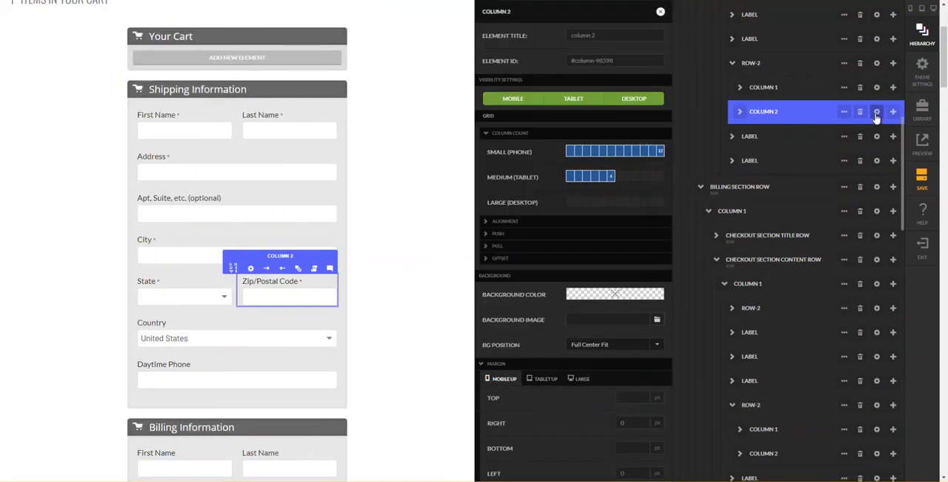
pyautogui.click(605, 154)
pyautogui.click(613, 180)
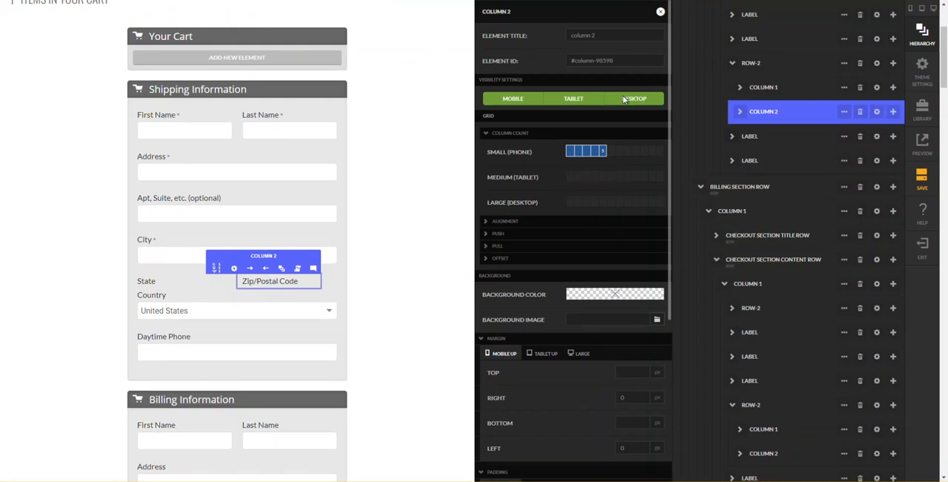
# - Set the State column in Shipping Information to 7 grid columns for small (phone) and clear its medium (tablet) count
pyautogui.click(876, 90)
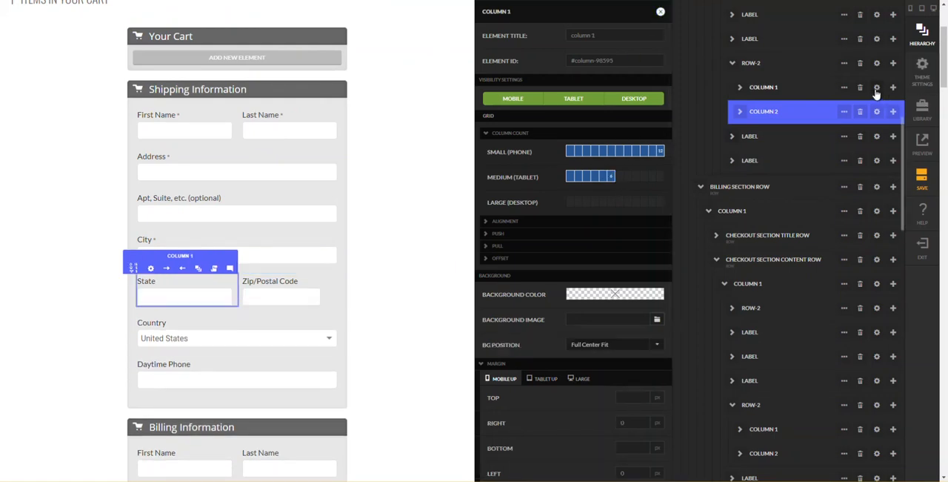
pyautogui.click(619, 155)
pyautogui.click(611, 179)
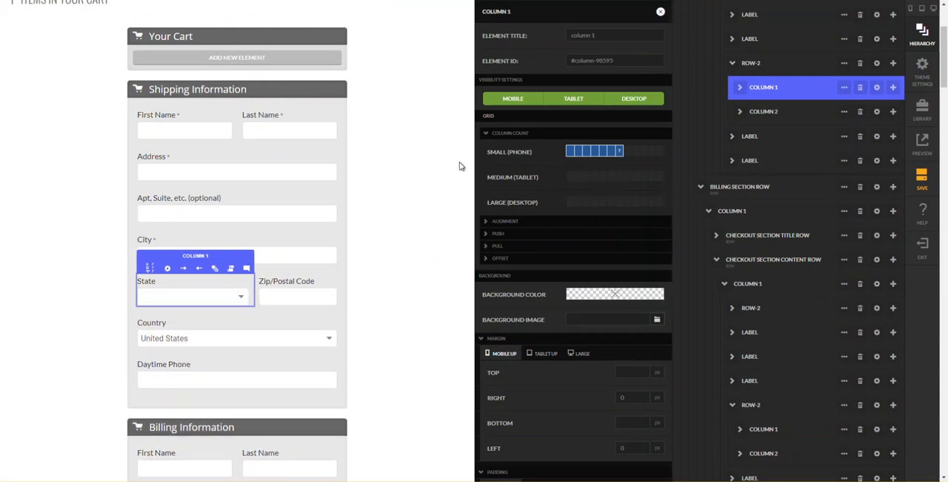
# - Compare the finished shipping and billing sections with the reference checkout, including its contact, shipping preference, summary and payment sections
pyautogui.click(447, 196)
pyautogui.scroll(2, 610, 270)
pyautogui.scroll(-1, 610, 270)
pyautogui.scroll(-4, 610, 270)
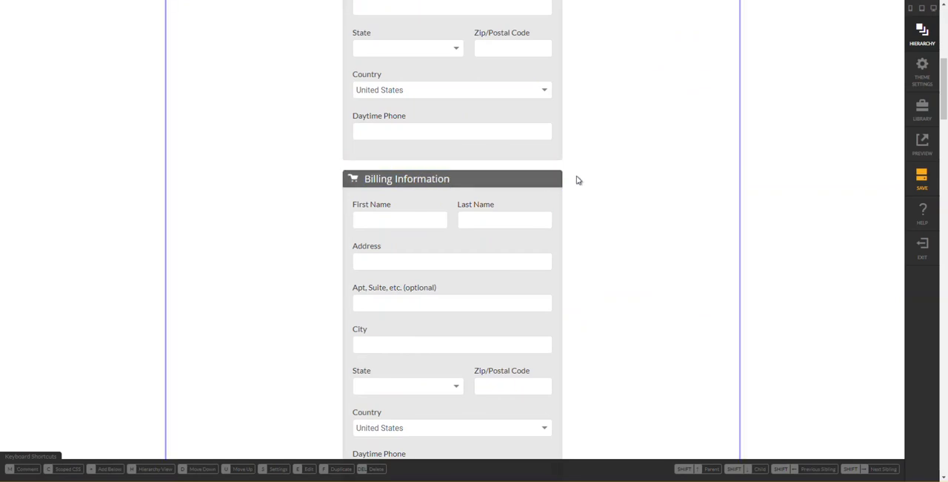
pyautogui.scroll(1, 577, 180)
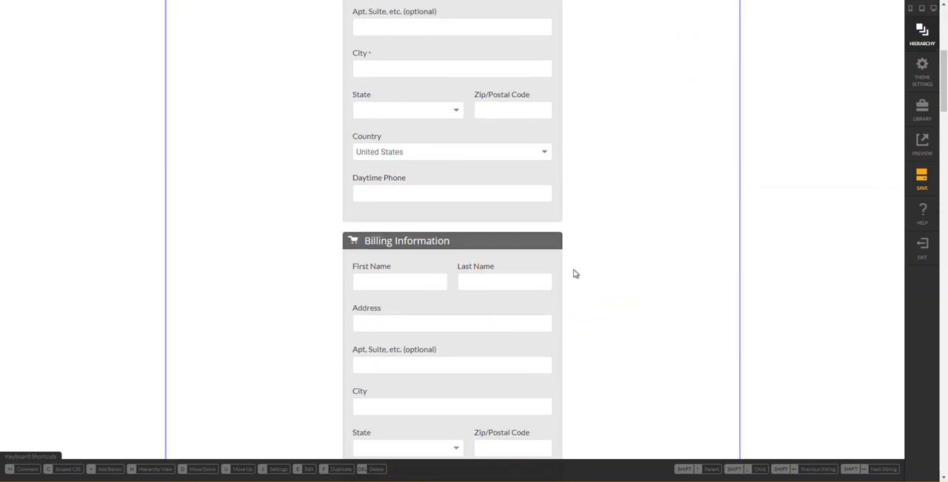
pyautogui.click(420, 320)
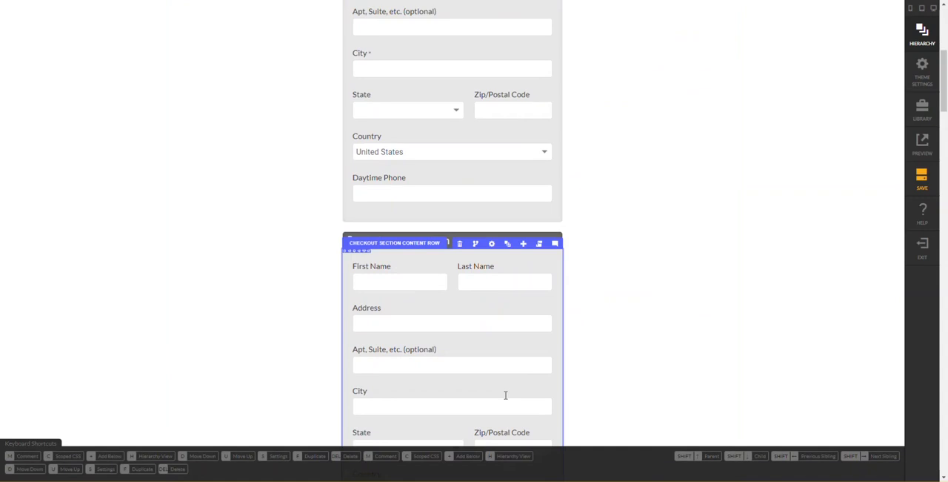
pyautogui.click(607, 330)
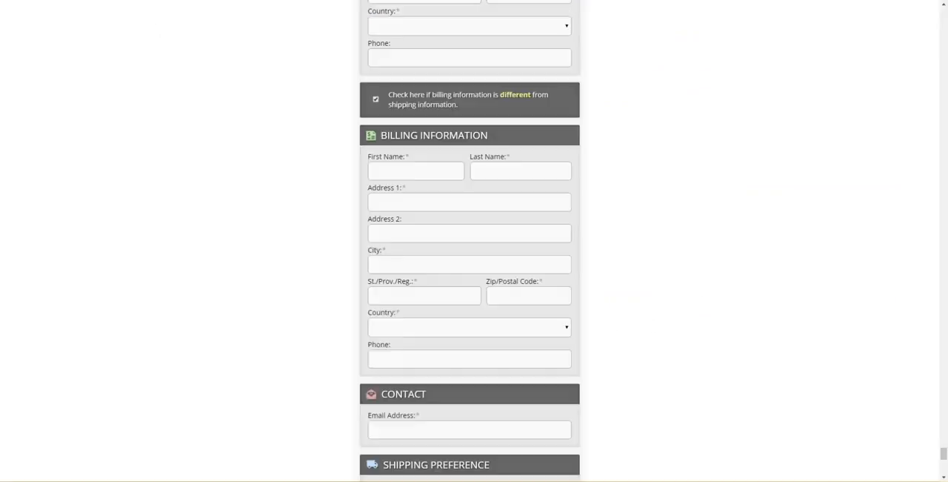
pyautogui.scroll(-4, 255, 140)
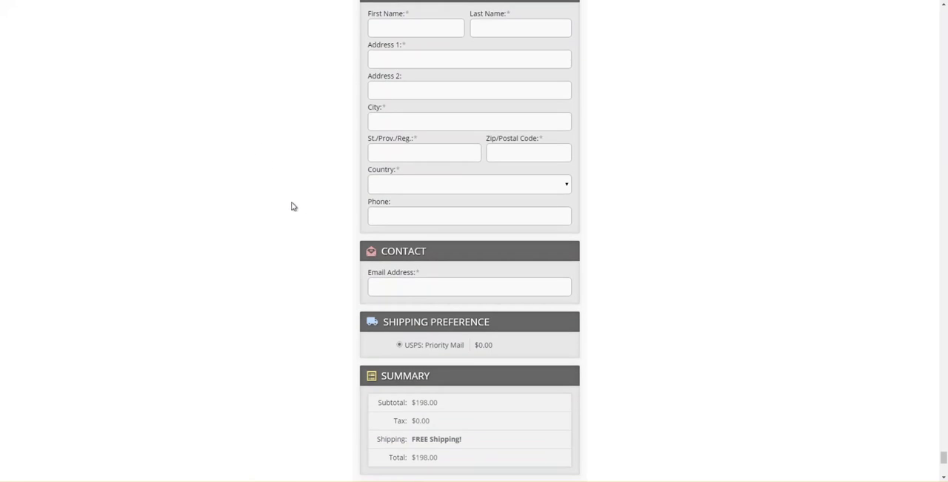
pyautogui.scroll(-2, 371, 275)
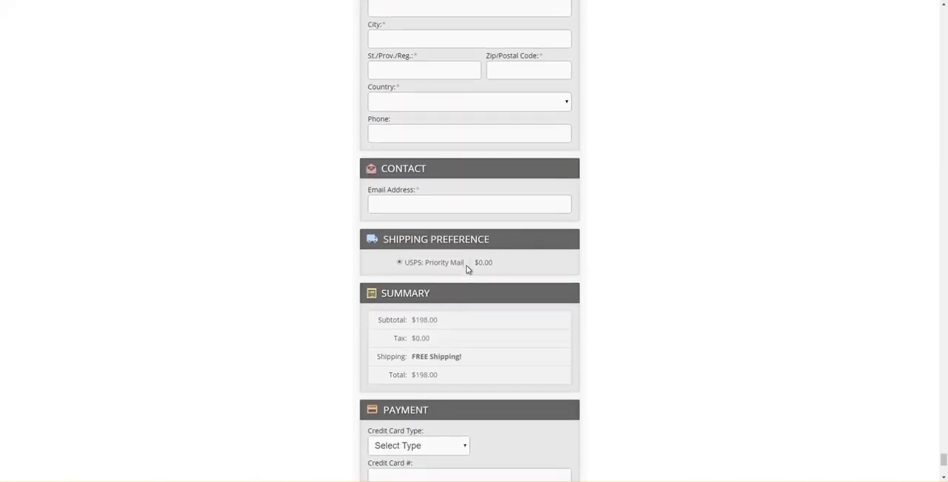
pyautogui.scroll(-1, 466, 269)
pyautogui.scroll(2, 187, 14)
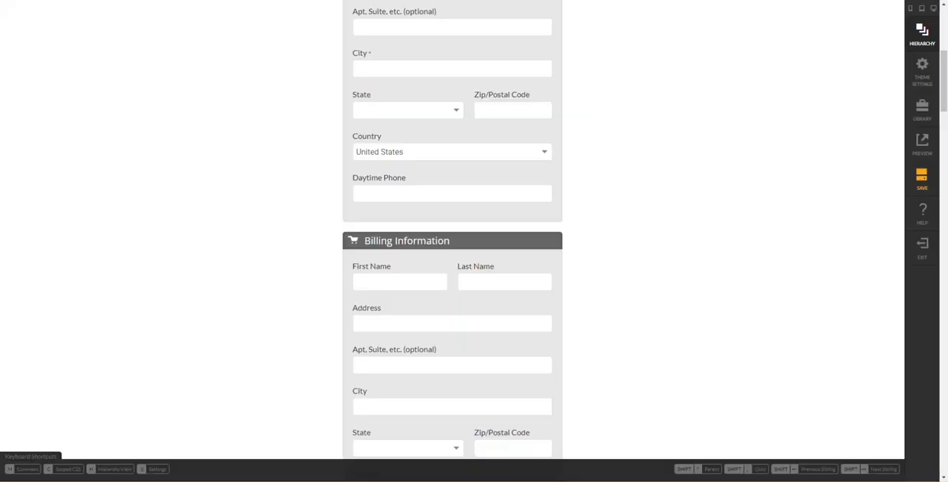
# - Copy the "Email for confirmation" label element, including its checkoutemail field, from the original Shipping Address section
pyautogui.scroll(-1, 524, 360)
pyautogui.scroll(-6, 524, 361)
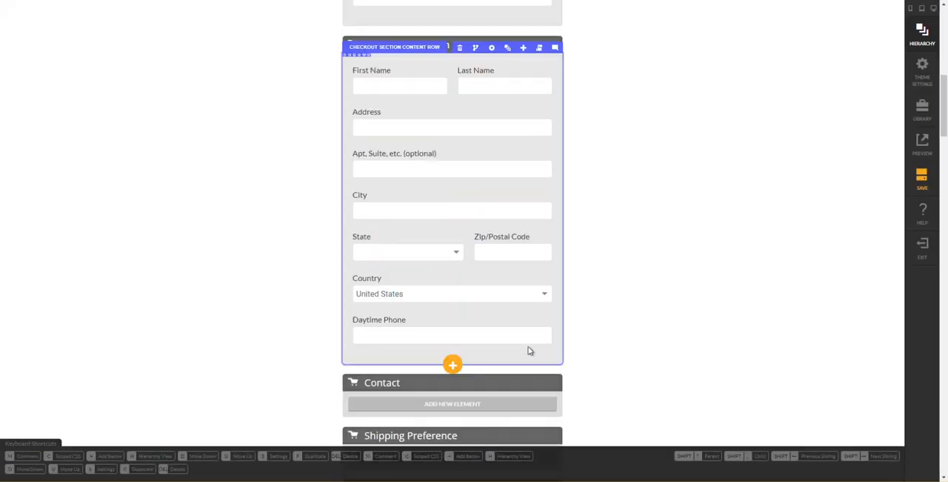
pyautogui.scroll(-7, 490, 308)
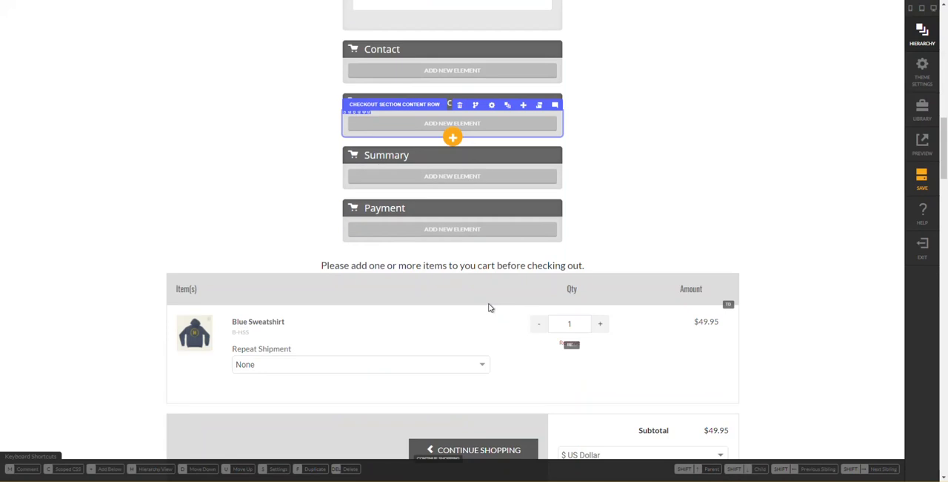
pyautogui.scroll(-8, 480, 302)
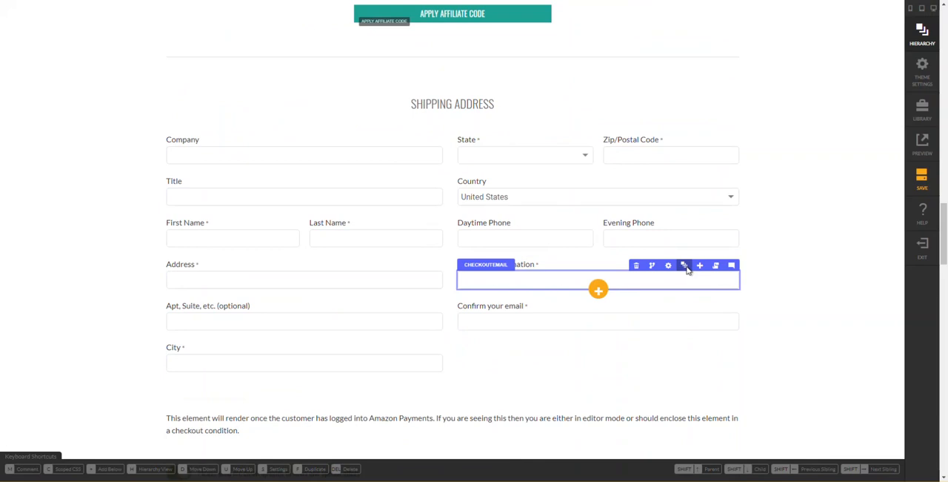
pyautogui.click(685, 267)
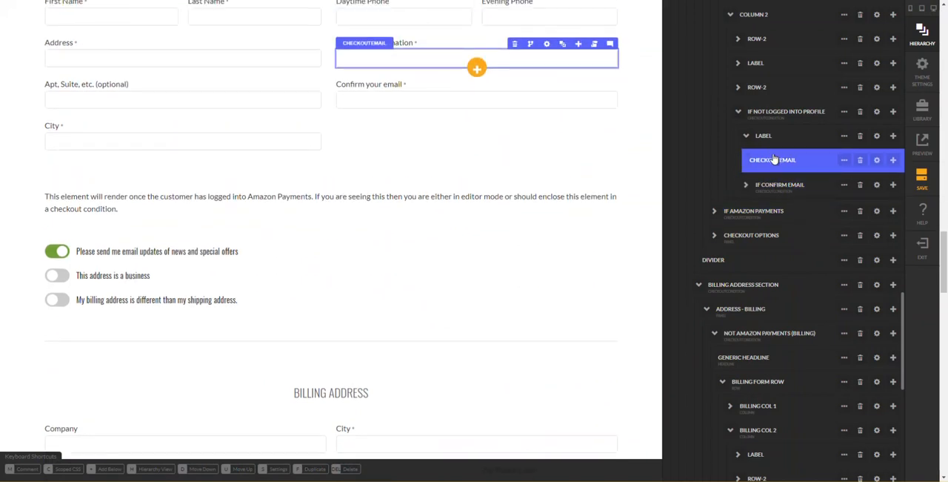
pyautogui.moveTo(845, 136)
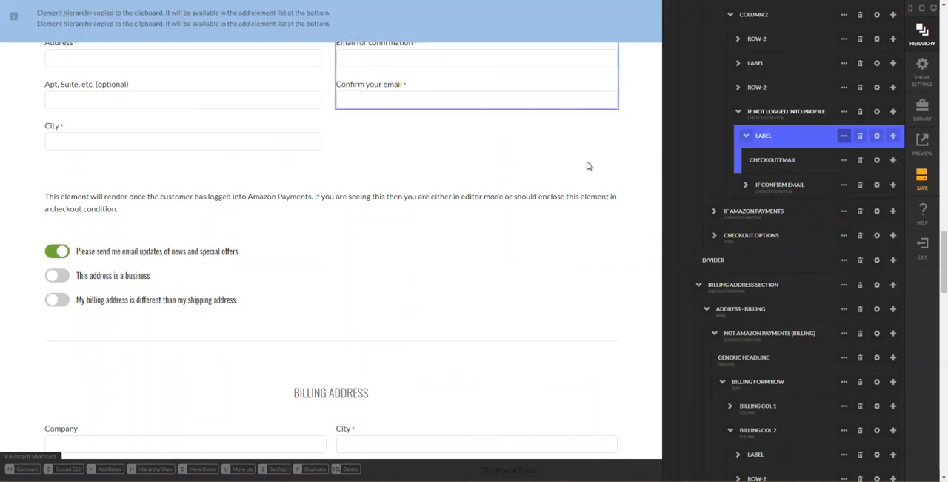
pyautogui.click(563, 168)
# - Add the copied email label and field to the empty Contact section content row
pyautogui.scroll(5, 563, 167)
pyautogui.scroll(8, 570, 178)
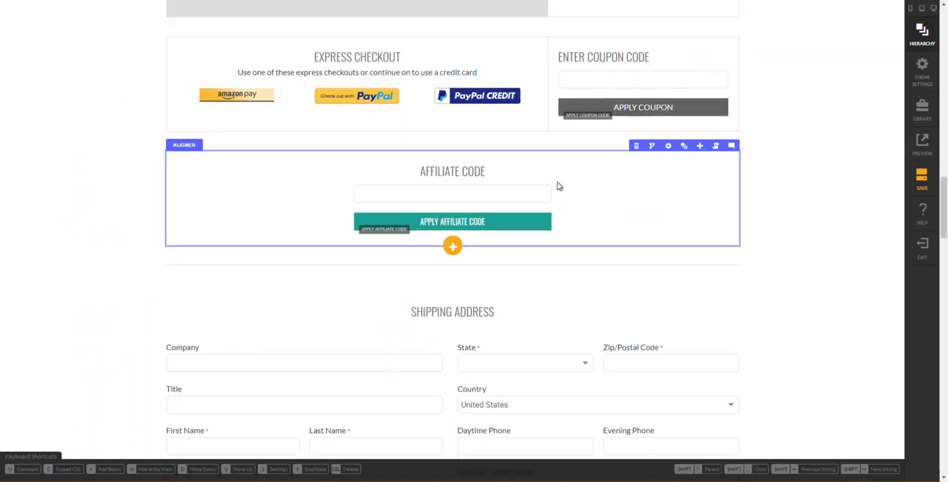
pyautogui.scroll(3, 532, 195)
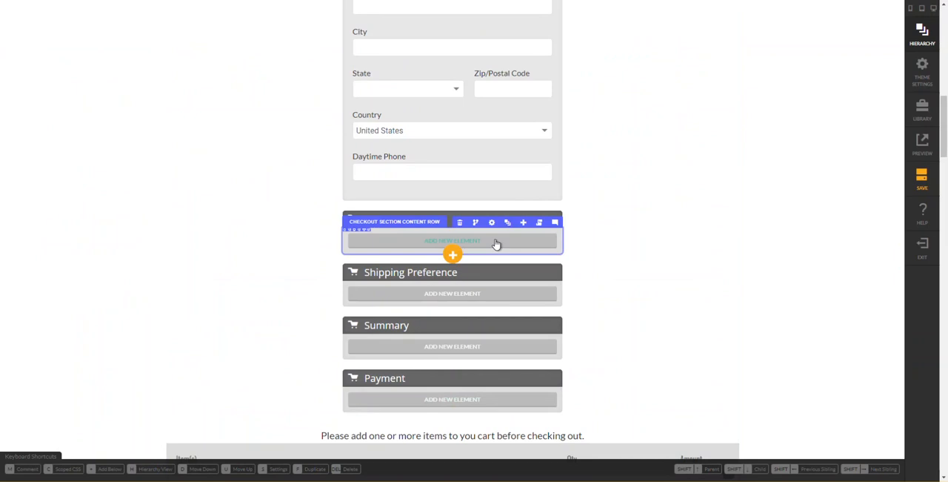
pyautogui.click(497, 244)
pyautogui.click(749, 325)
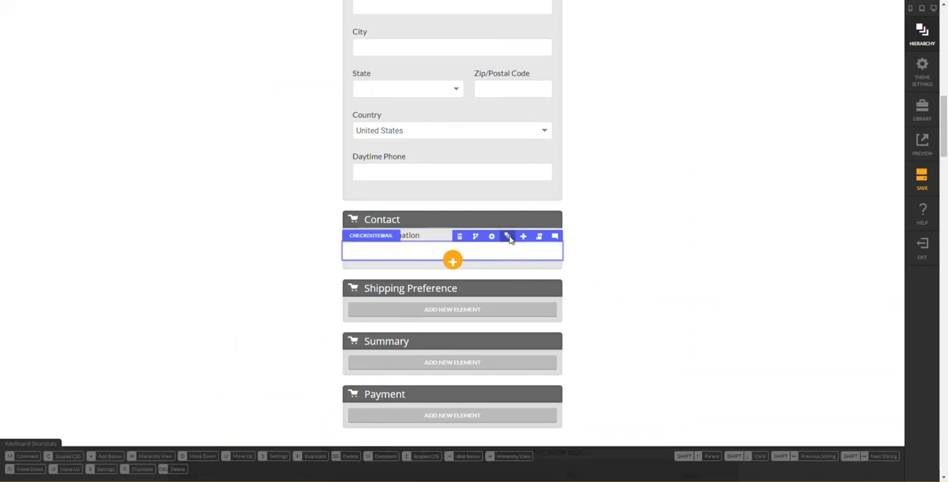
# - Set the mobile-up padding of the Contact content row's column to 20 px on all four sides and close the settings
pyautogui.moveTo(509, 236)
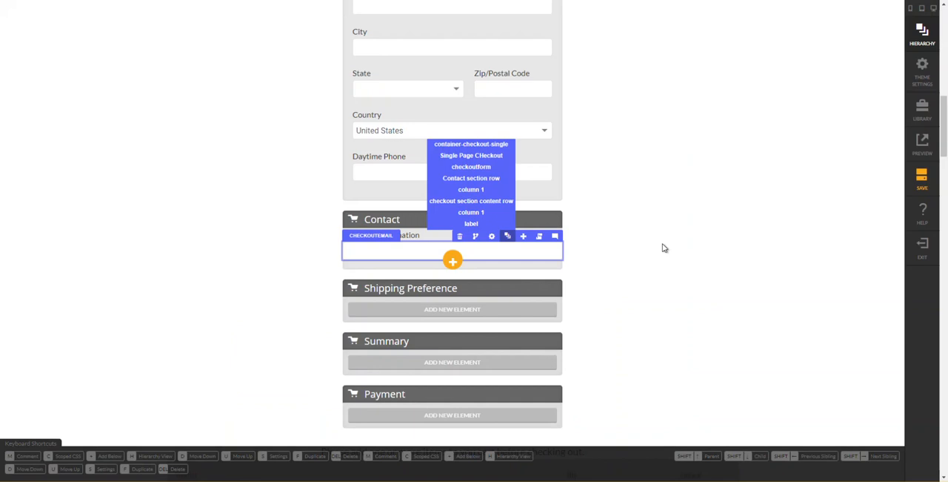
pyautogui.press('h')
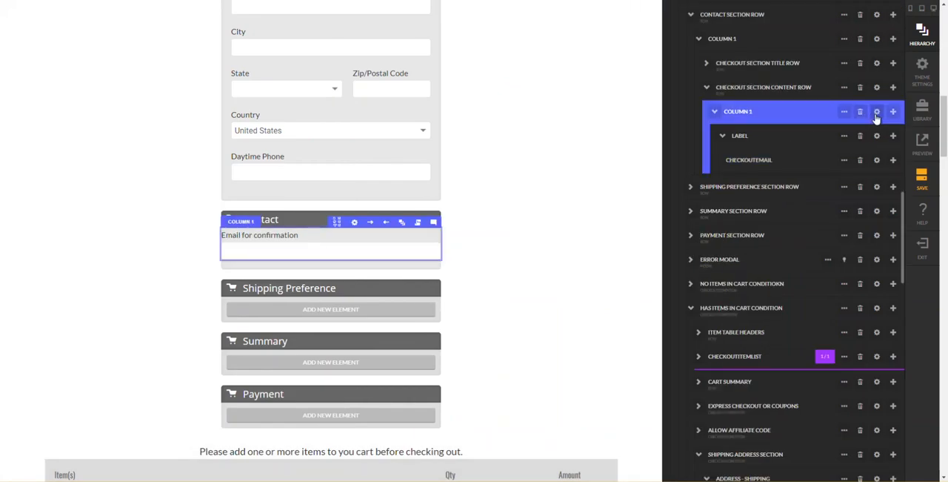
pyautogui.click(839, 133)
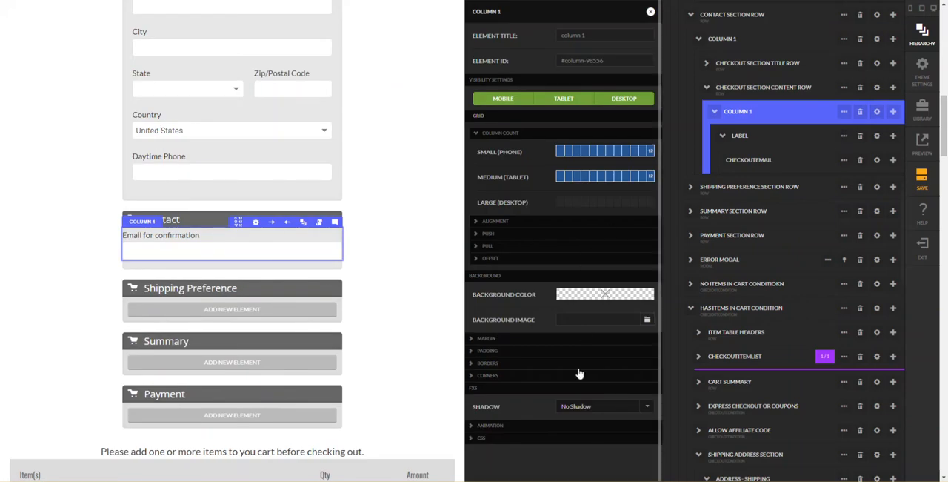
pyautogui.click(543, 351)
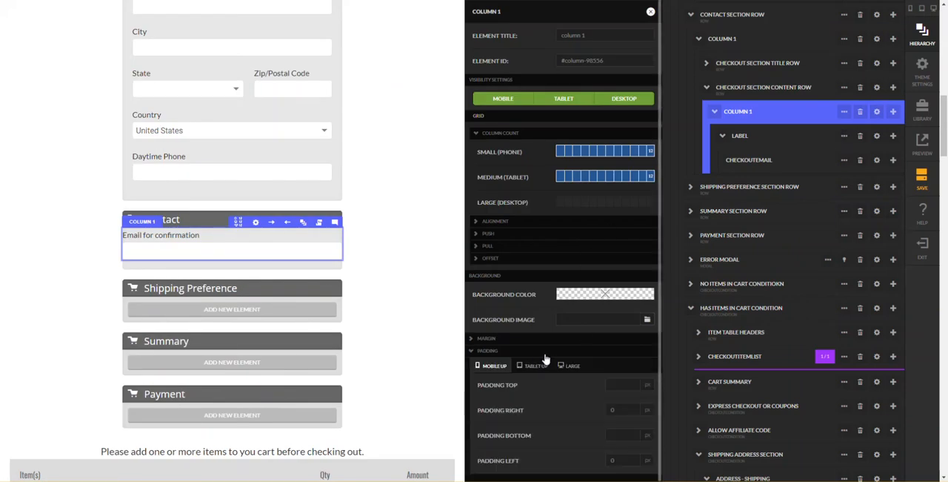
pyautogui.click(618, 385)
pyautogui.write('20')
pyautogui.press('Tab')
pyautogui.write('20')
pyautogui.press('Tab')
pyautogui.write('20')
pyautogui.press('Tab')
pyautogui.write('20')
pyautogui.press('Tab')
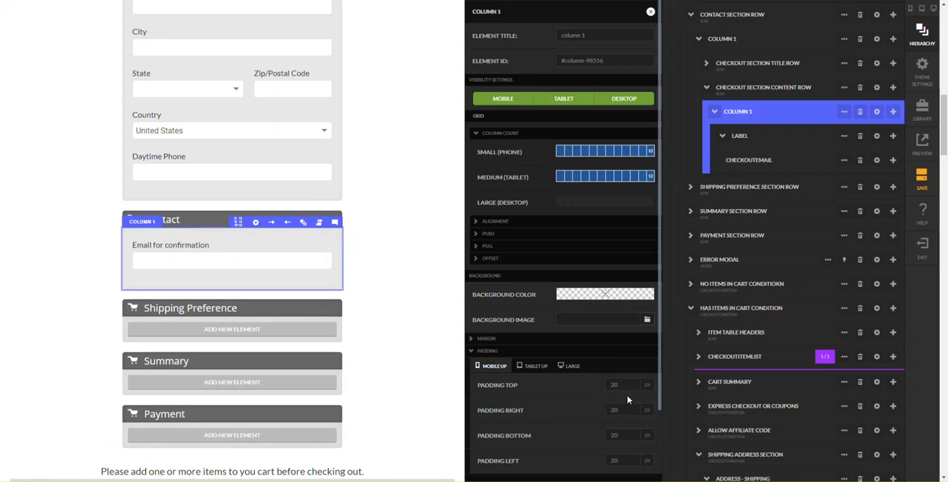
pyautogui.click(408, 298)
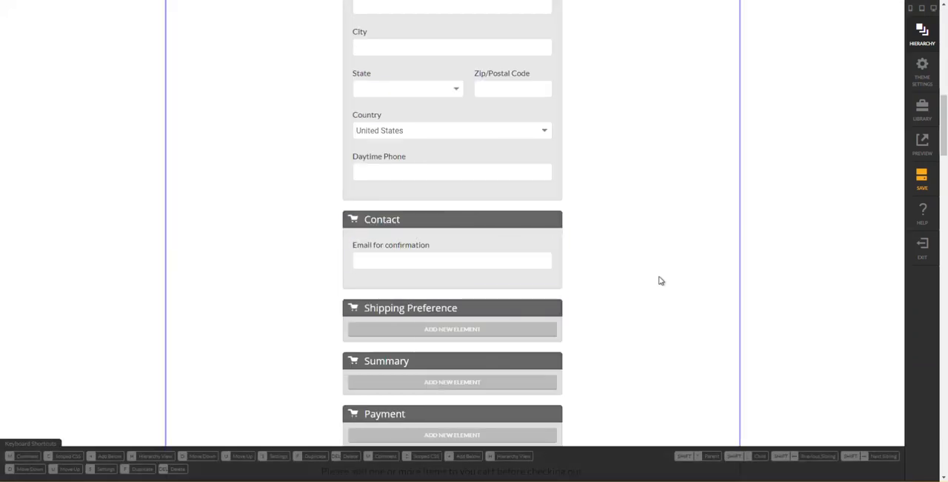
# - Copy the checkoutshippingmethod element from the original Shipping Preference container
pyautogui.scroll(-1, 658, 296)
pyautogui.scroll(-10, 655, 303)
pyautogui.scroll(-7, 652, 291)
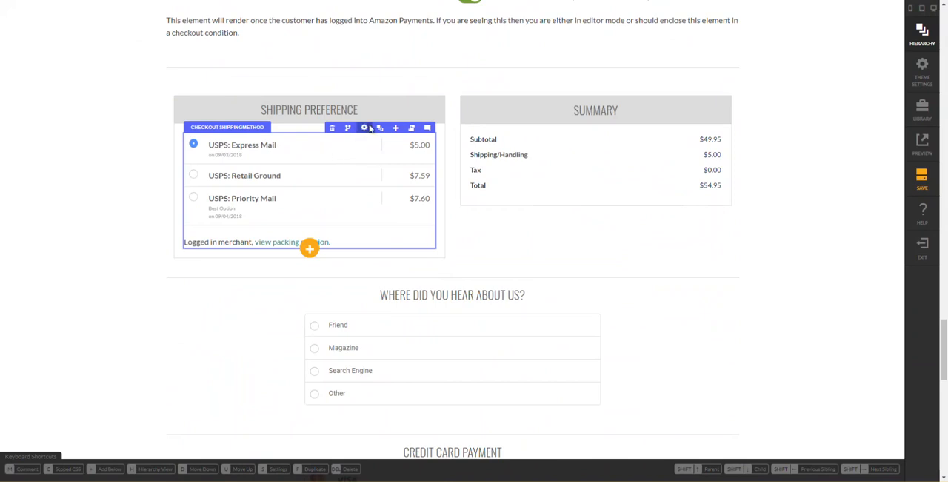
pyautogui.moveTo(380, 129)
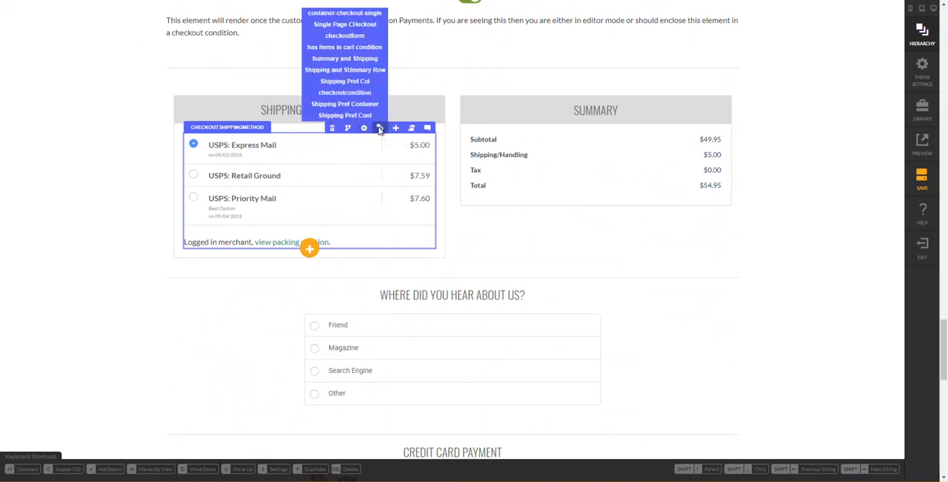
pyautogui.click(380, 130)
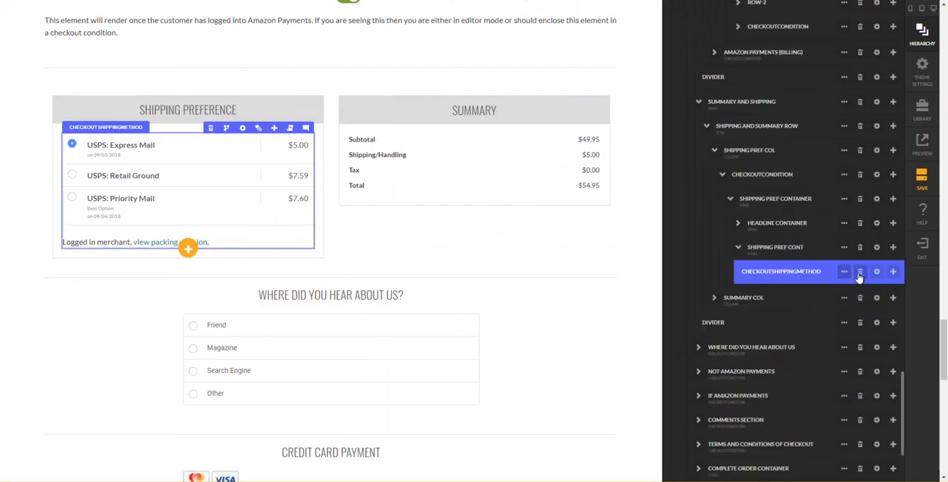
pyautogui.moveTo(842, 275)
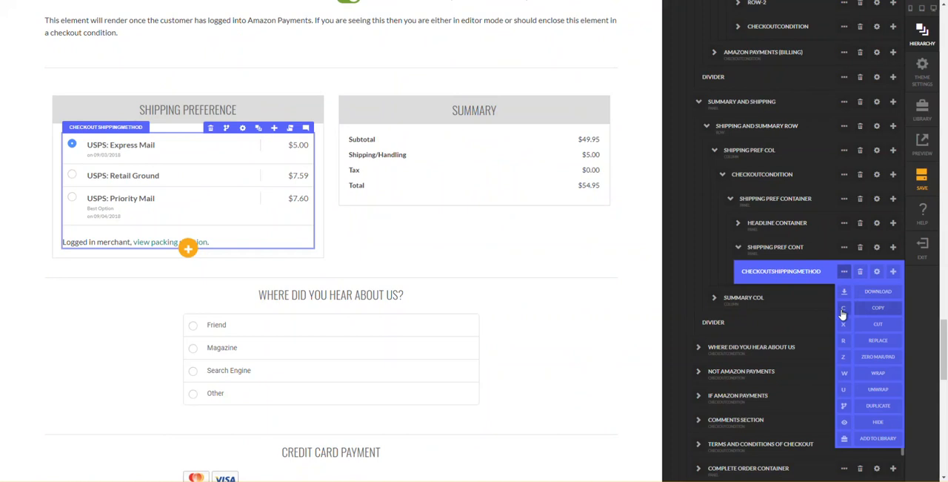
pyautogui.click(842, 311)
pyautogui.click(842, 312)
# - Add the copied checkoutshippingmethod element to the empty content row of the new Shipping Preference section
pyautogui.scroll(3, 717, 271)
pyautogui.scroll(15, 715, 271)
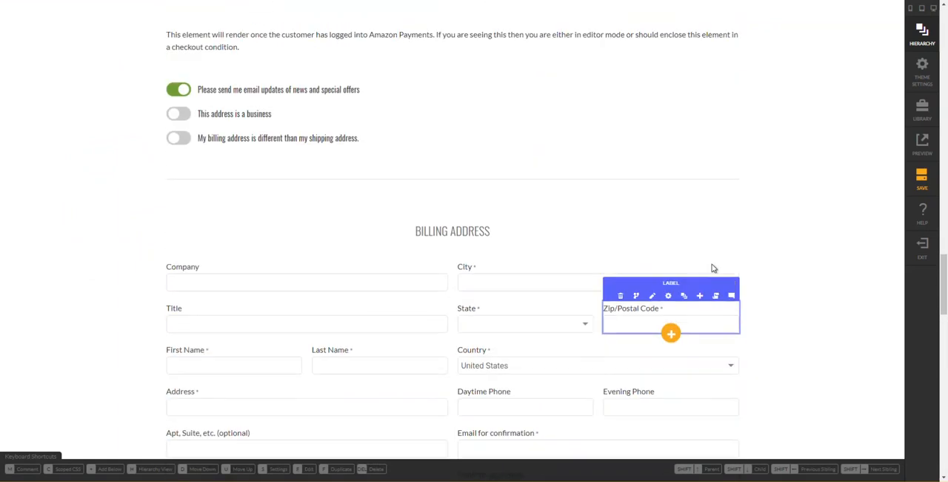
pyautogui.scroll(5, 692, 259)
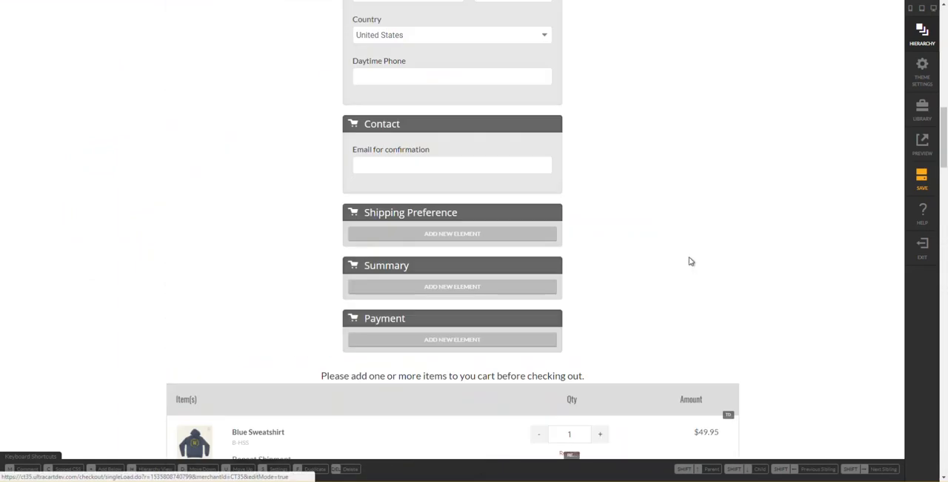
pyautogui.click(484, 236)
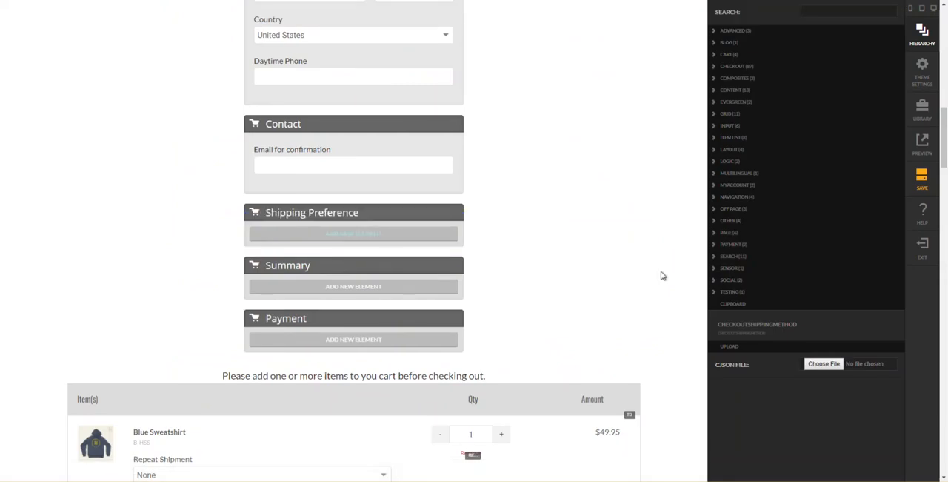
pyautogui.click(731, 321)
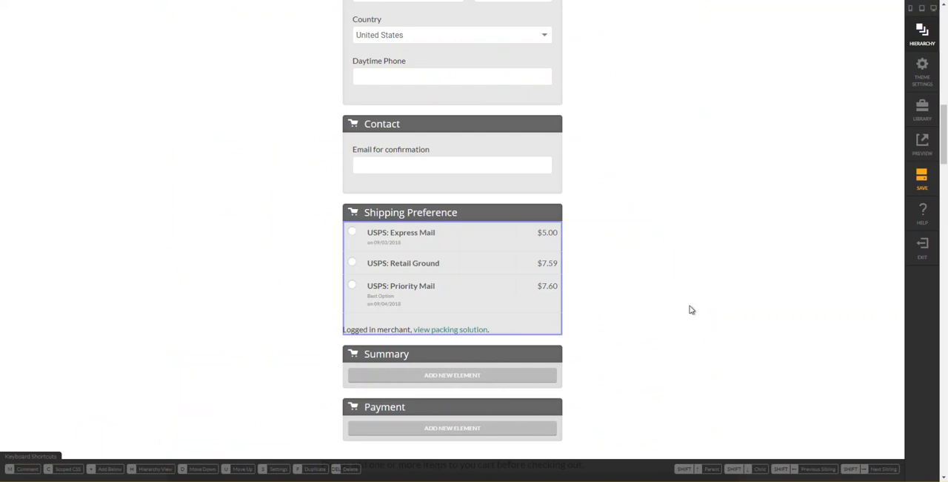
# - Set the mobile-up padding of the Shipping Preference content row's column to 20 px on all sides and close the settings
pyautogui.moveTo(526, 283)
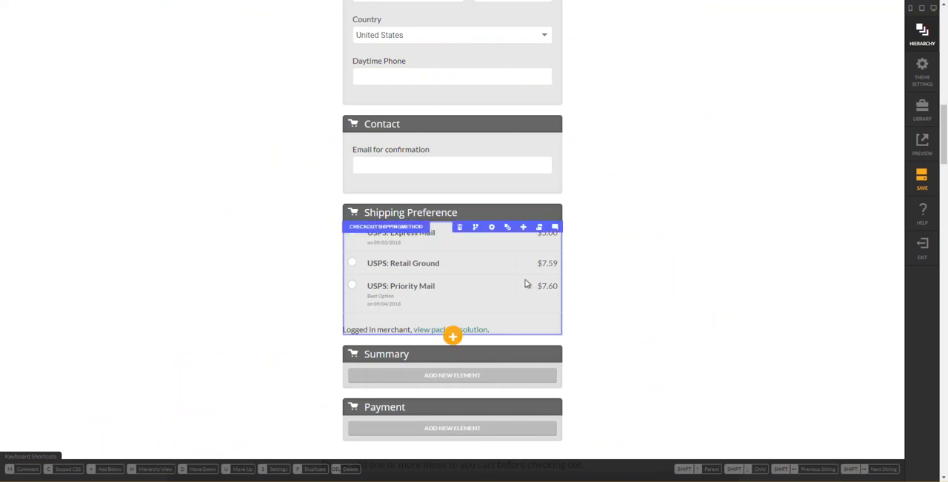
pyautogui.press('h')
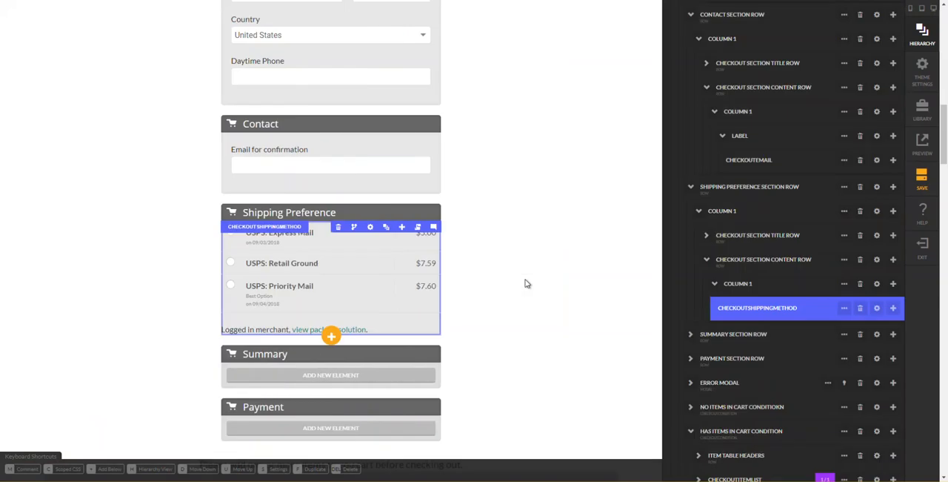
pyautogui.scroll(-3, 774, 293)
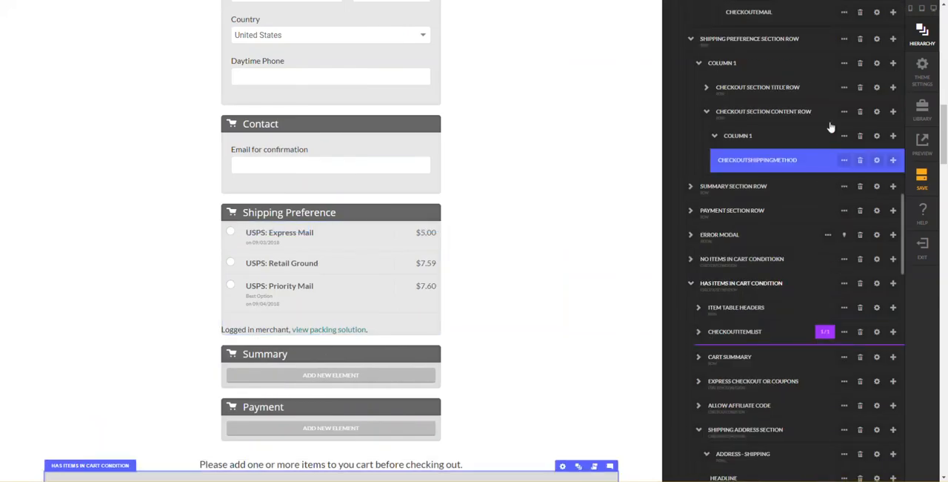
pyautogui.click(878, 138)
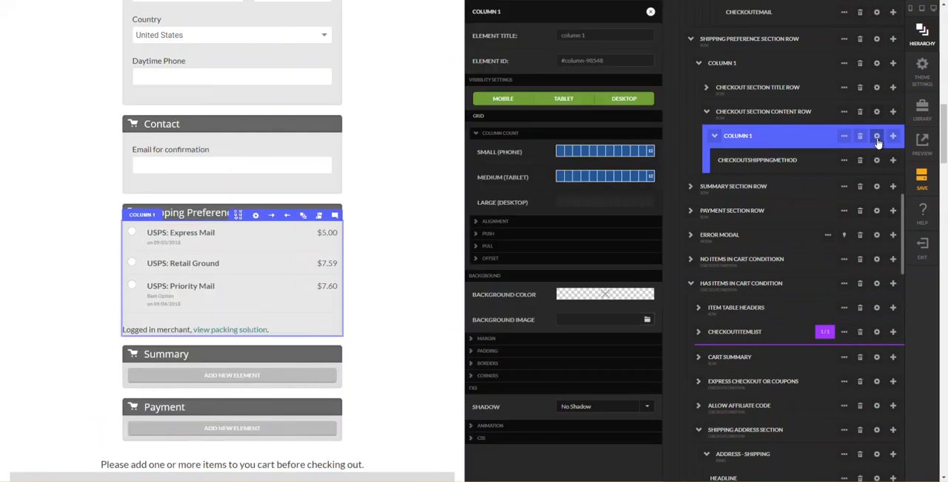
pyautogui.click(530, 352)
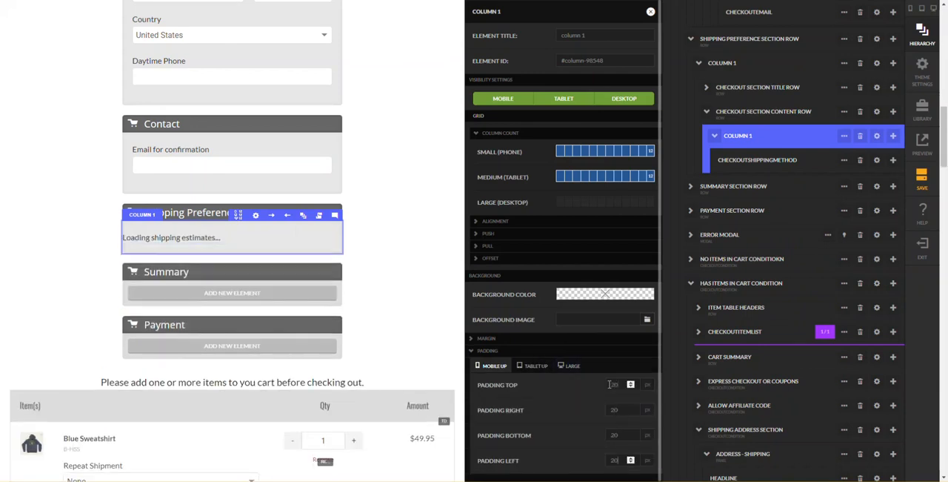
pyautogui.click(423, 276)
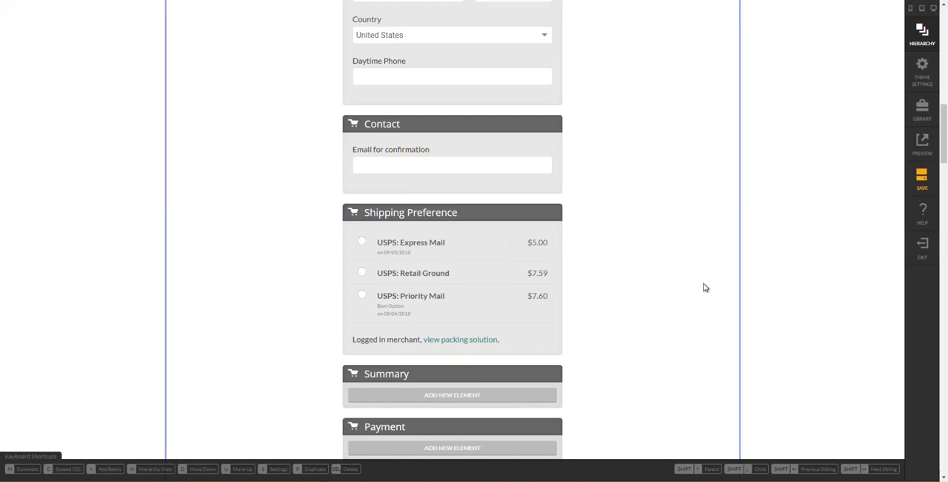
# - Check the reference checkout's Summary section and copy the checkoutsummary element from the original Summary container
pyautogui.scroll(-4, 649, 294)
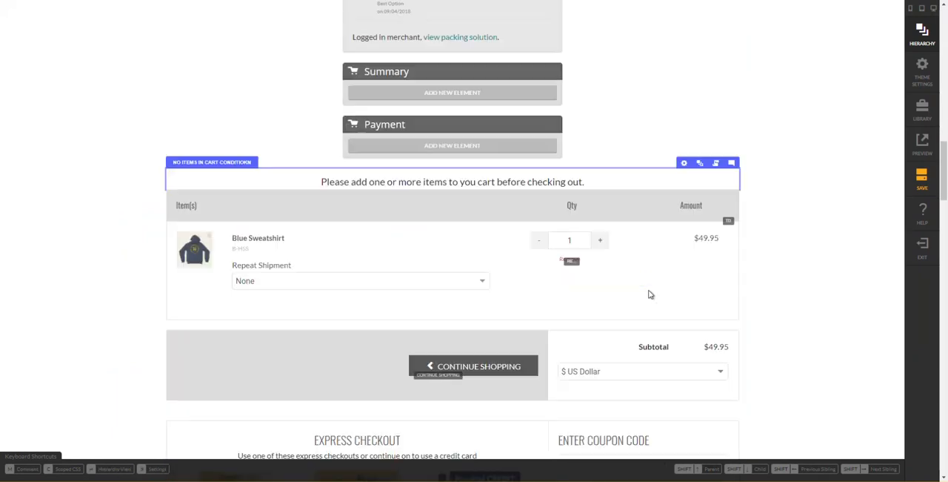
pyautogui.scroll(-8, 649, 294)
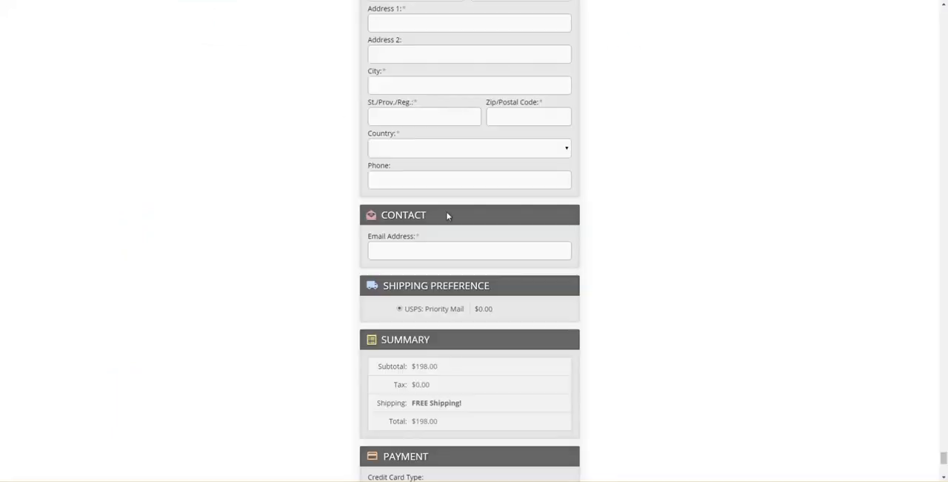
pyautogui.scroll(-2, 512, 402)
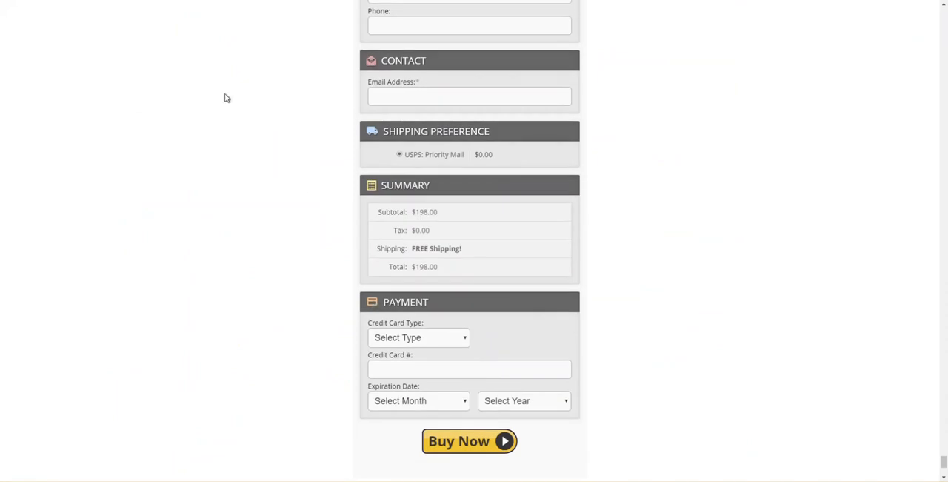
pyautogui.moveTo(413, 249); pyautogui.dragTo(451, 249)
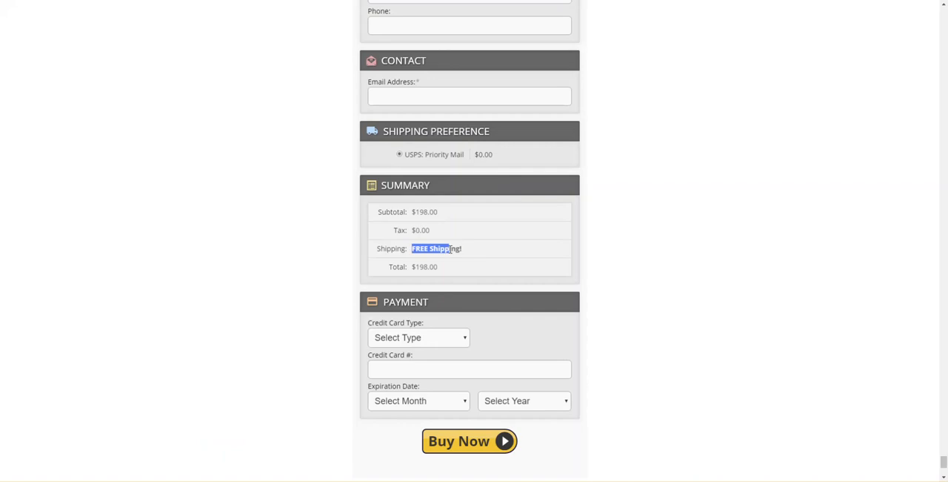
pyautogui.click(384, 244)
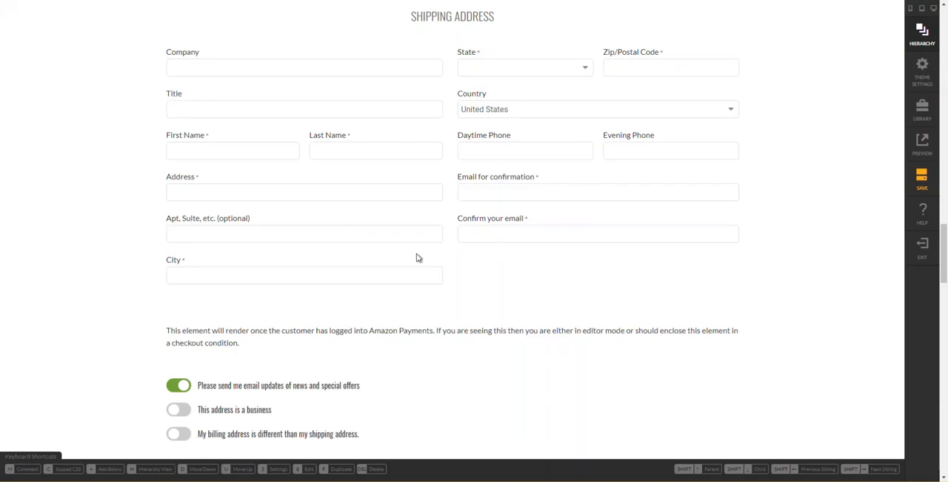
pyautogui.scroll(-10, 416, 257)
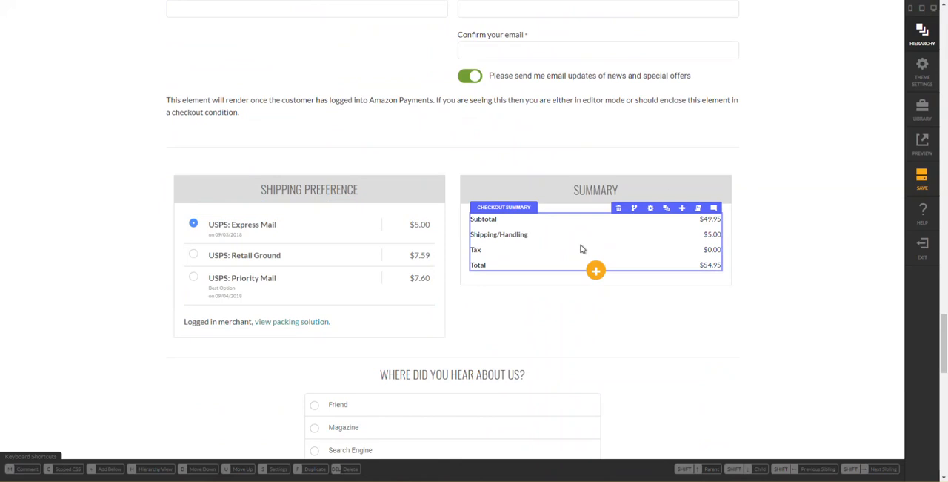
pyautogui.moveTo(654, 213)
pyautogui.click(669, 210)
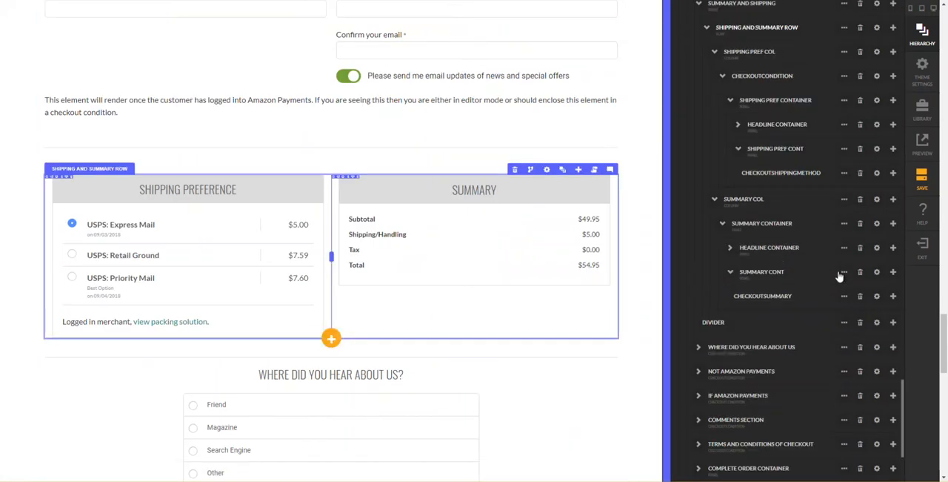
pyautogui.click(844, 271)
pyautogui.click(799, 296)
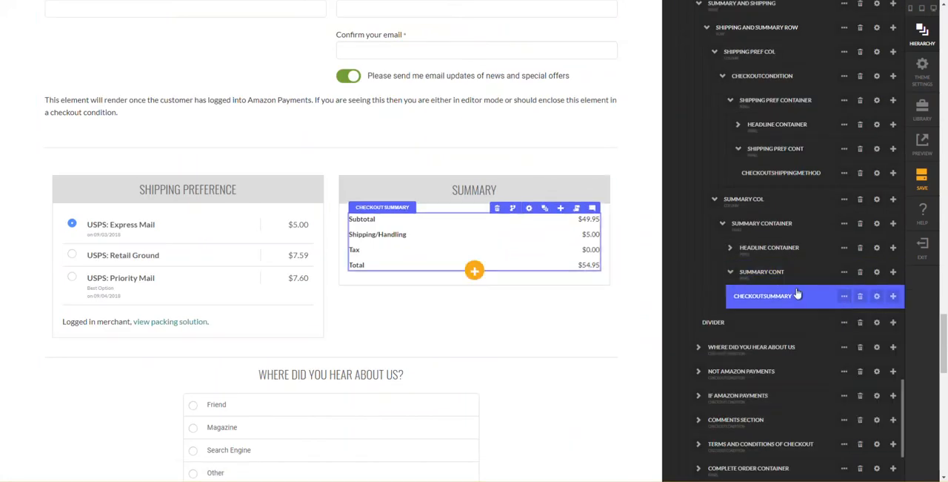
pyautogui.click(846, 297)
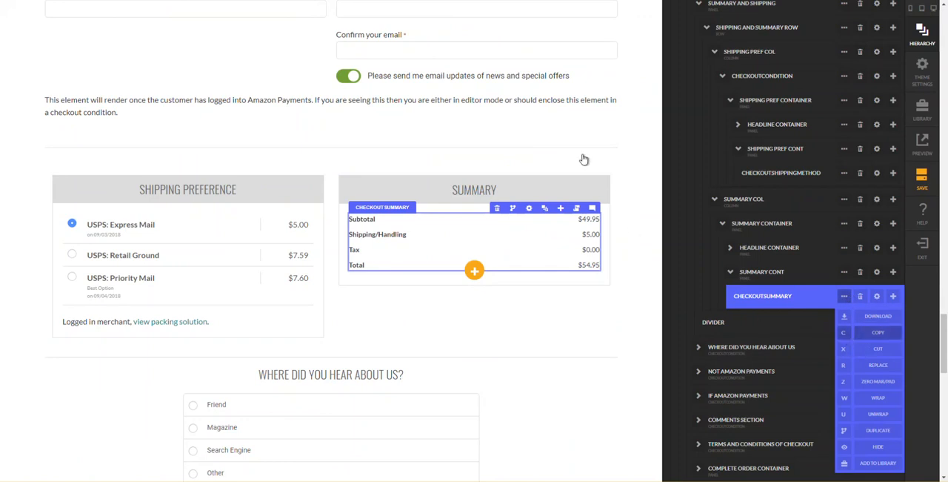
pyautogui.press('c')
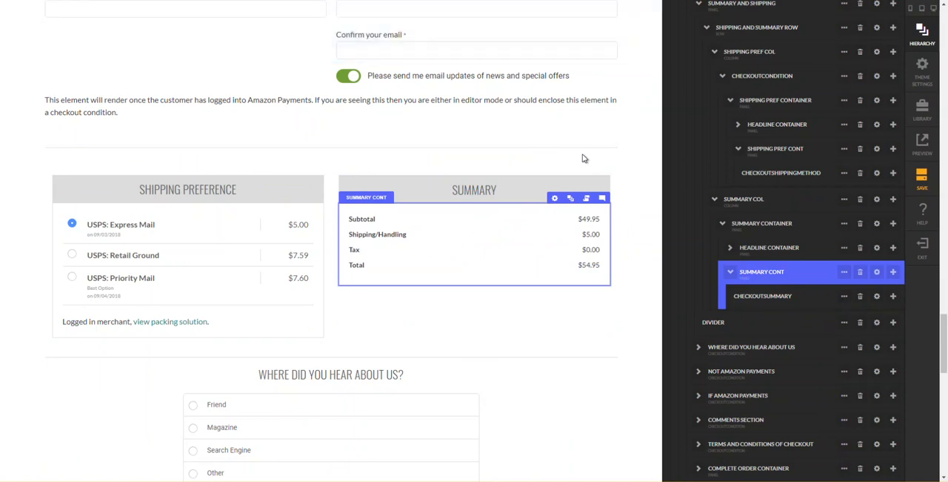
pyautogui.press('h')
# - Add the copied checkoutsummary element to the empty content row of the new Summary section
pyautogui.scroll(7, 508, 138)
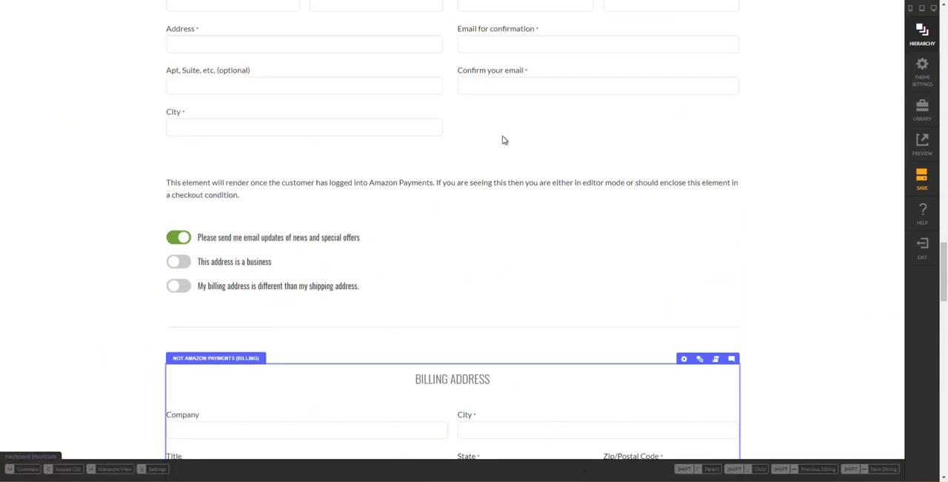
pyautogui.scroll(8, 500, 140)
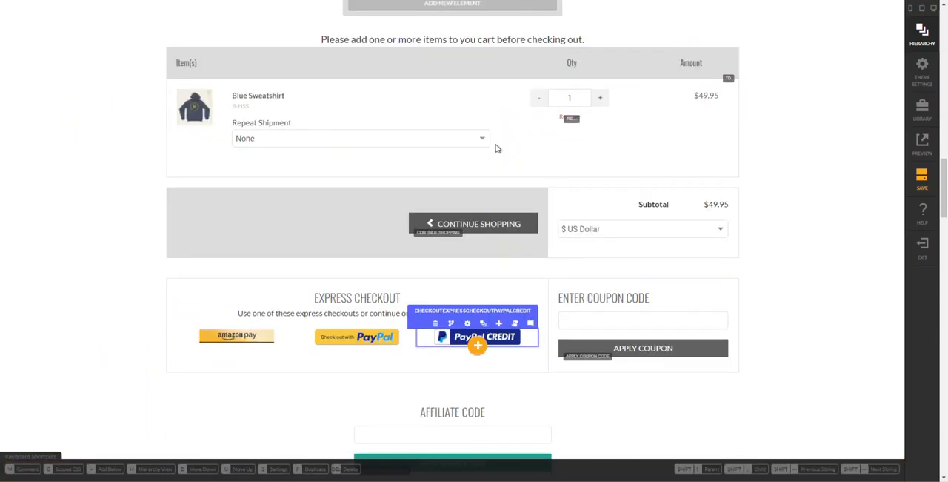
pyautogui.scroll(4, 497, 148)
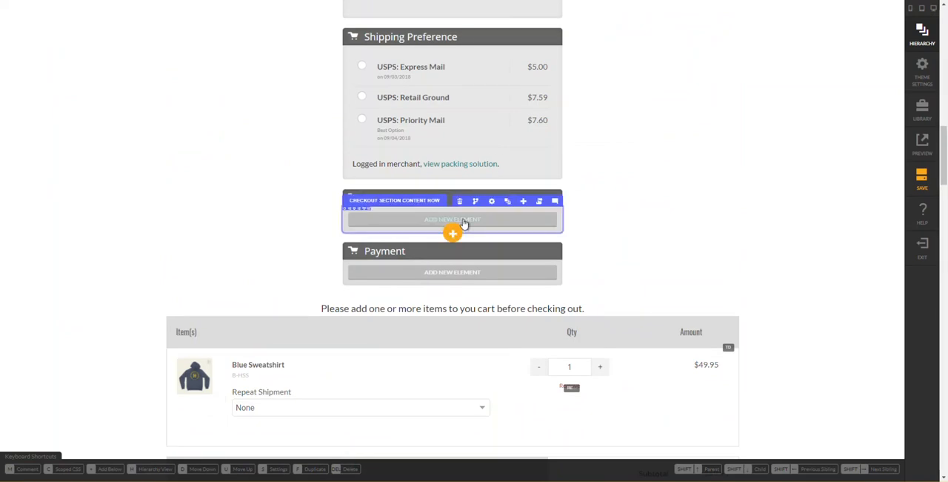
pyautogui.press('h')
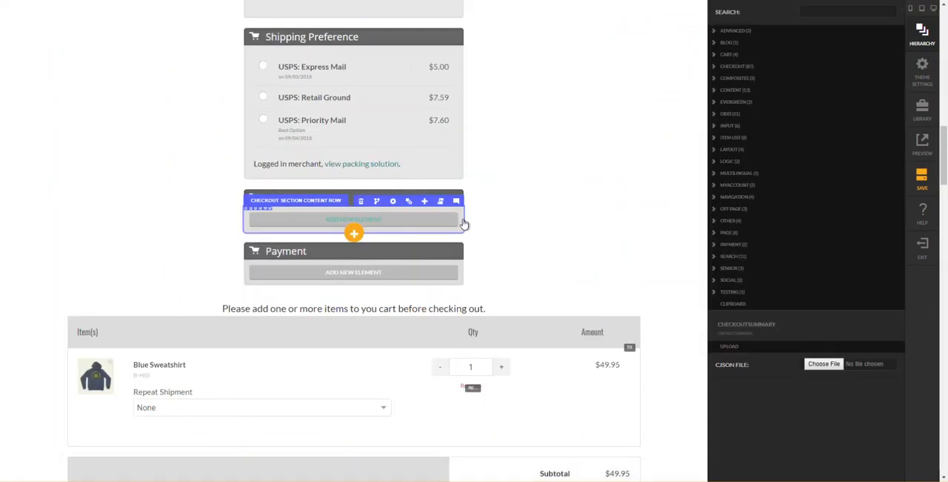
pyautogui.click(765, 326)
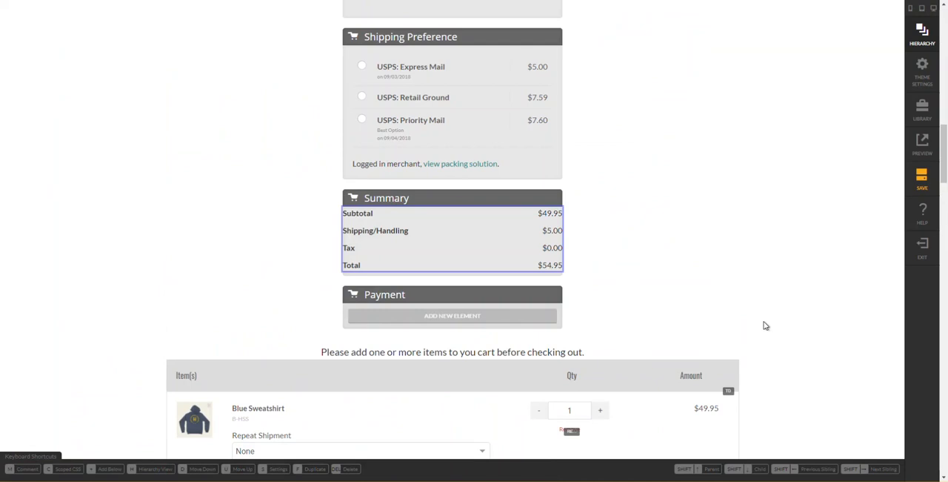
# - Select the column that holds the checkout summary in the new Summary section's content row
pyautogui.click(494, 230)
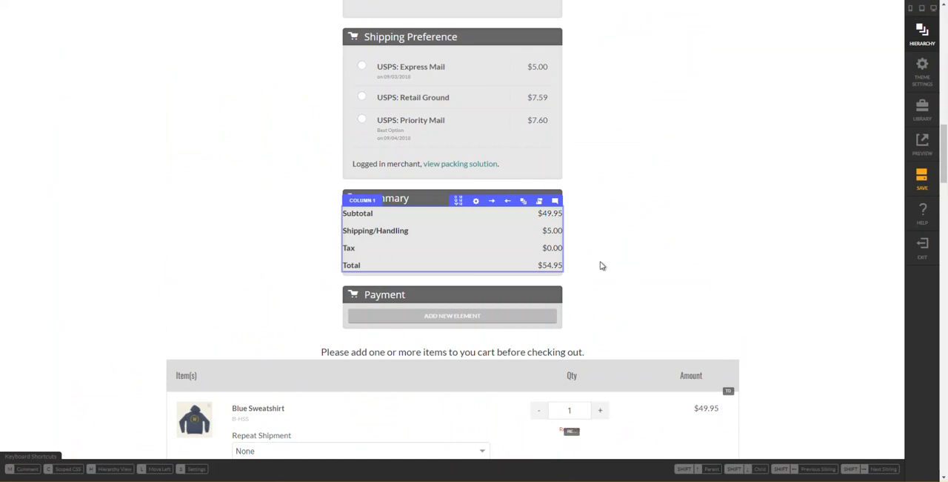
pyautogui.click(648, 255)
pyautogui.click(512, 247)
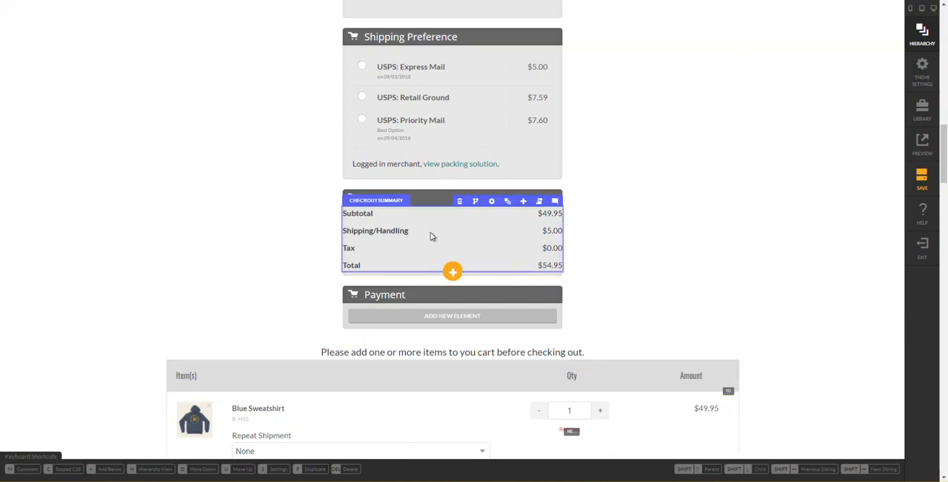
pyautogui.hotkey('shift', 'Up')
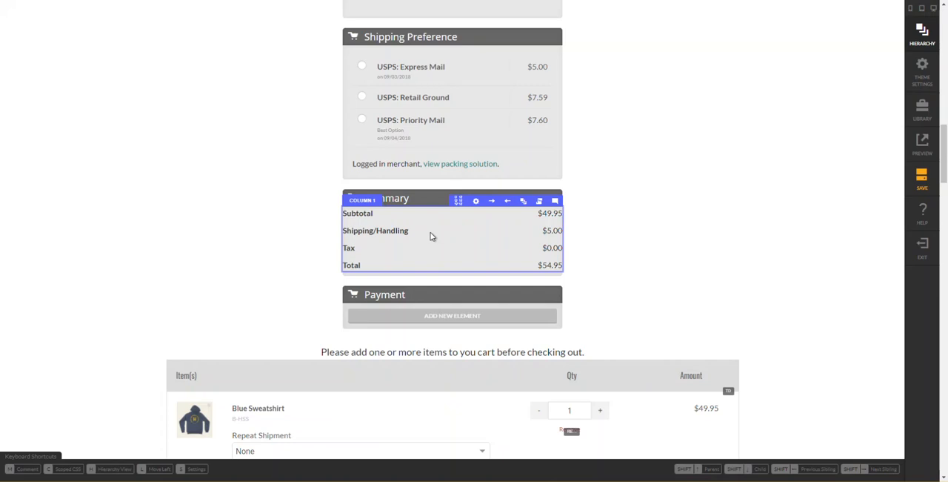
pyautogui.press('s')
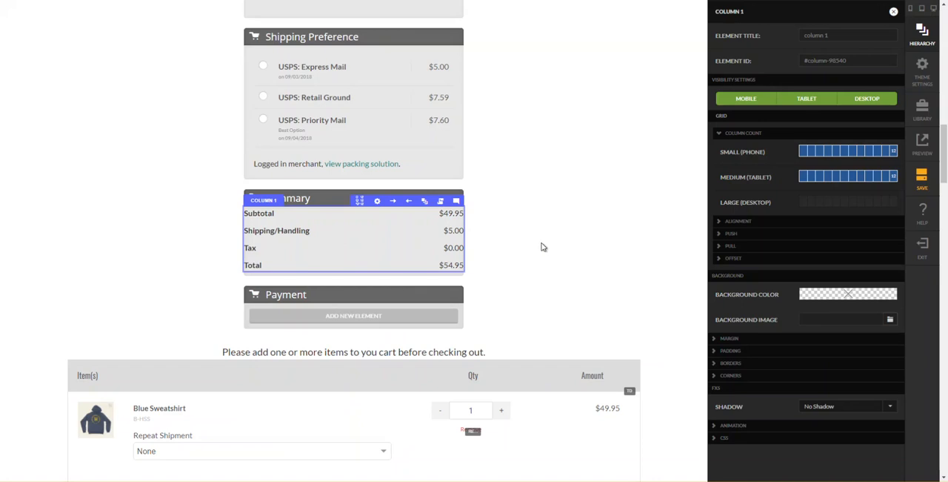
pyautogui.press('s')
# - Set the mobile-up padding of the Summary content row's column to 20 px on all sides and close the settings
pyautogui.rightClick(413, 238)
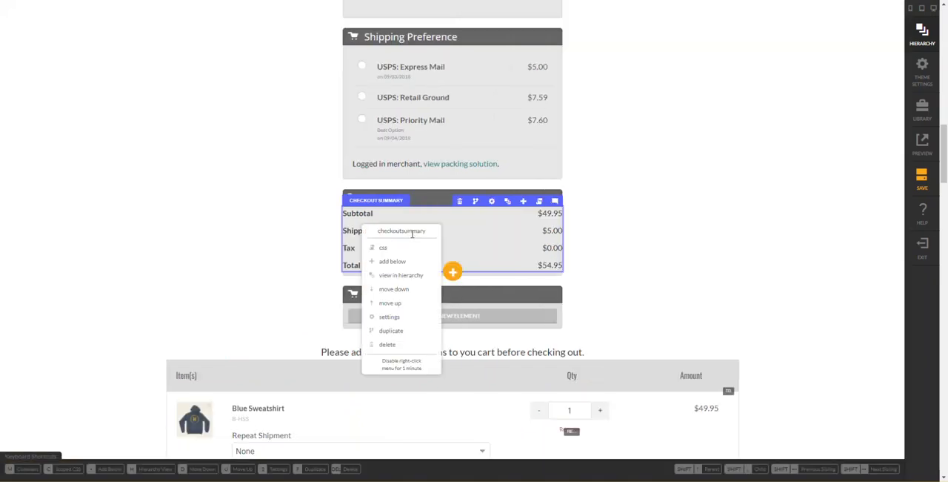
pyautogui.moveTo(391, 317)
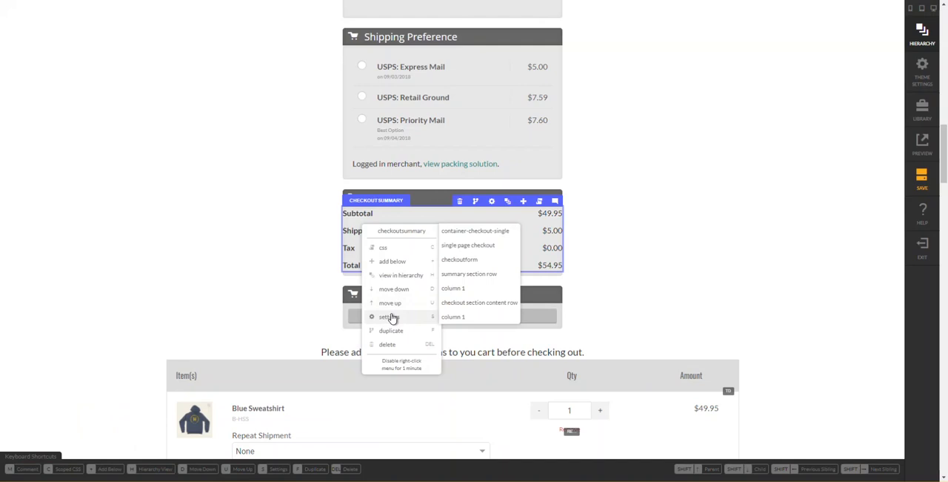
pyautogui.click(467, 320)
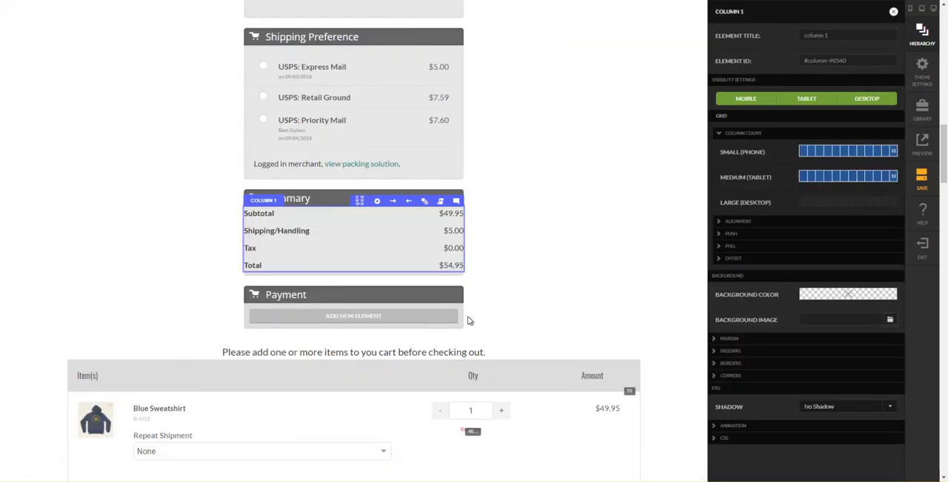
pyautogui.click(744, 353)
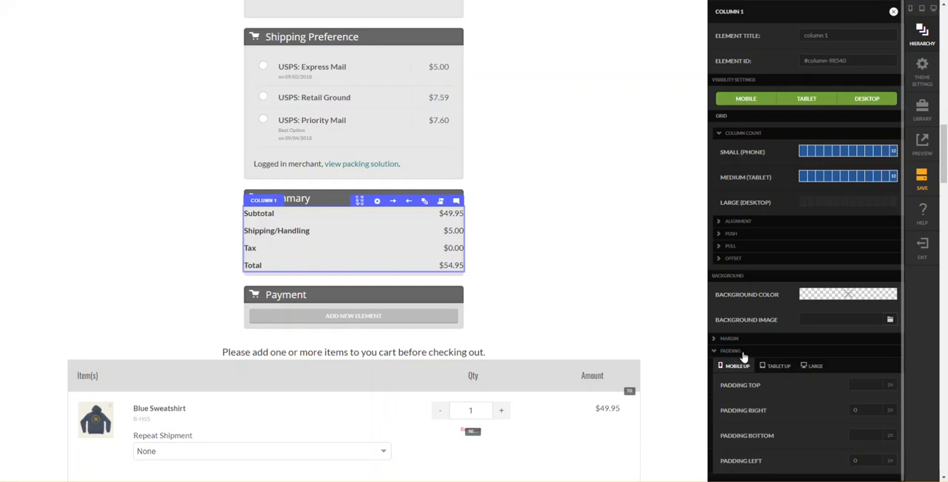
pyautogui.click(854, 384)
pyautogui.write('20')
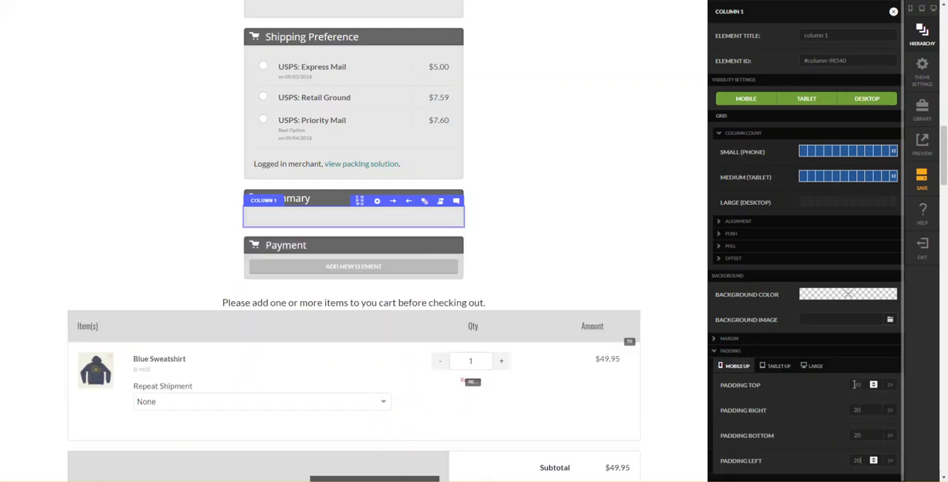
pyautogui.click(632, 282)
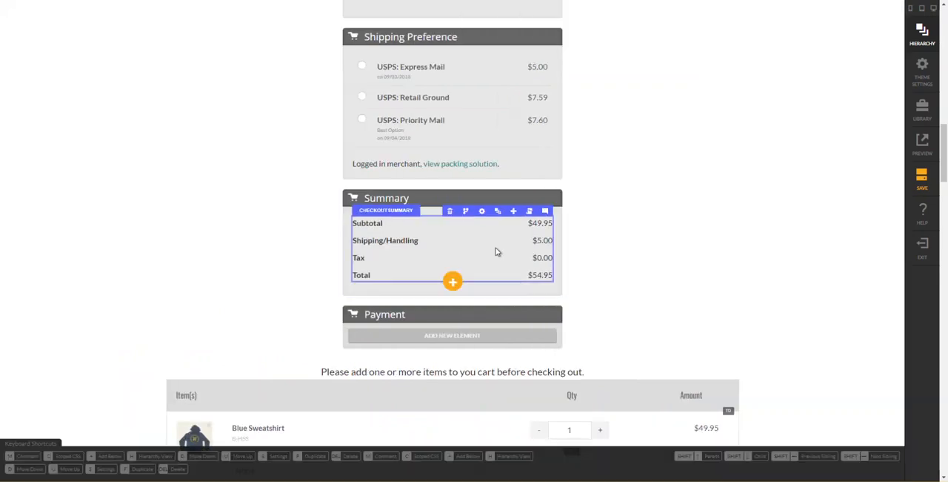
# - Check the Free Shipping Text setting of the checkout summary element in the new Summary section
pyautogui.moveTo(458, 250)
pyautogui.click(489, 241)
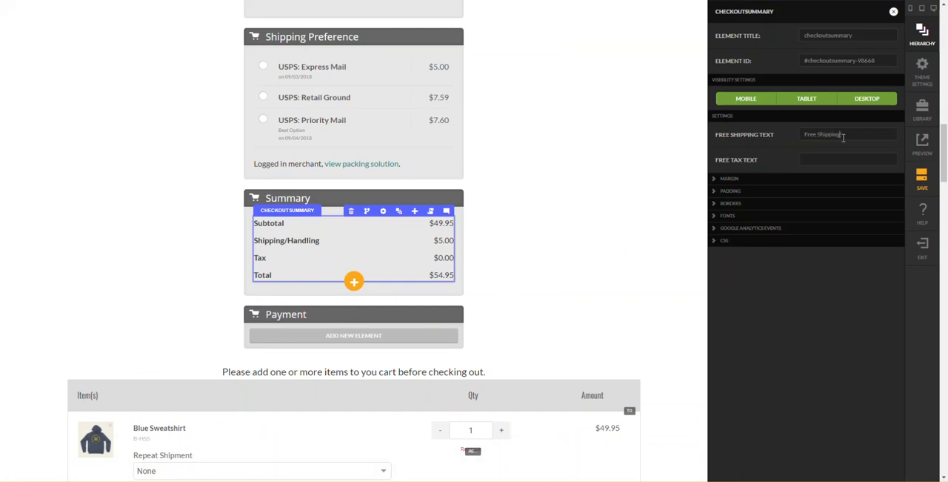
pyautogui.click(921, 180)
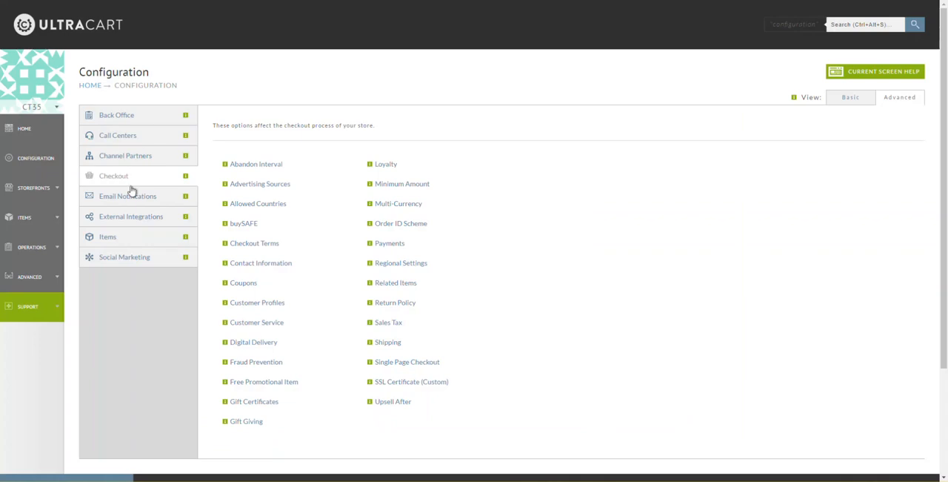
# - Switch to the UltraCart checkout configuration and open the USPS: Priority Mail shipping method for editing
pyautogui.click(390, 343)
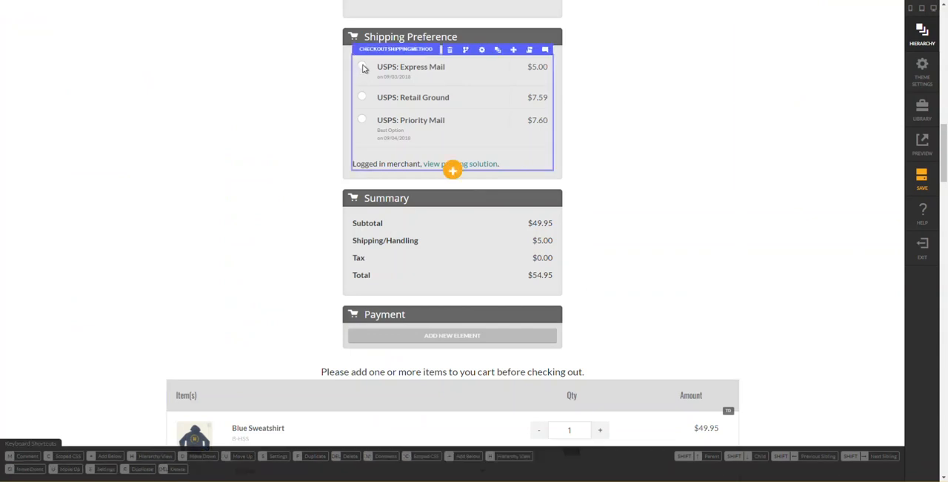
pyautogui.scroll(1, 497, 168)
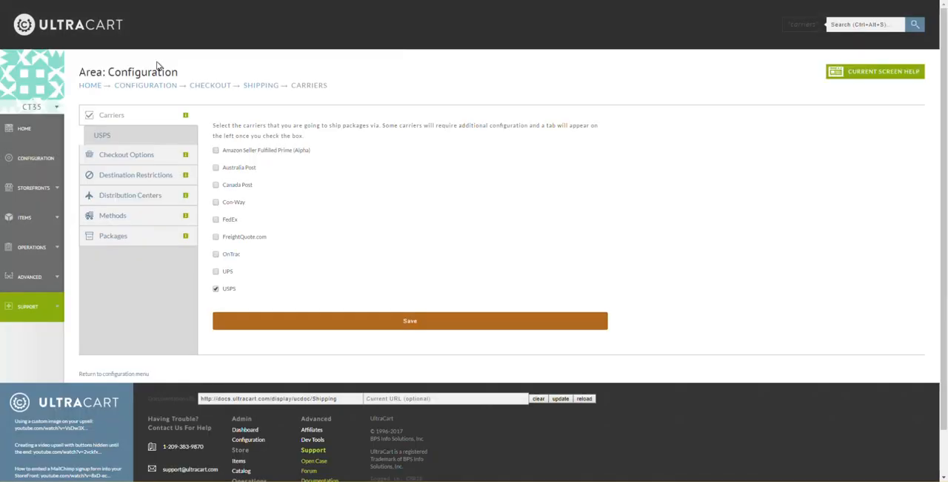
pyautogui.moveTo(58, 175)
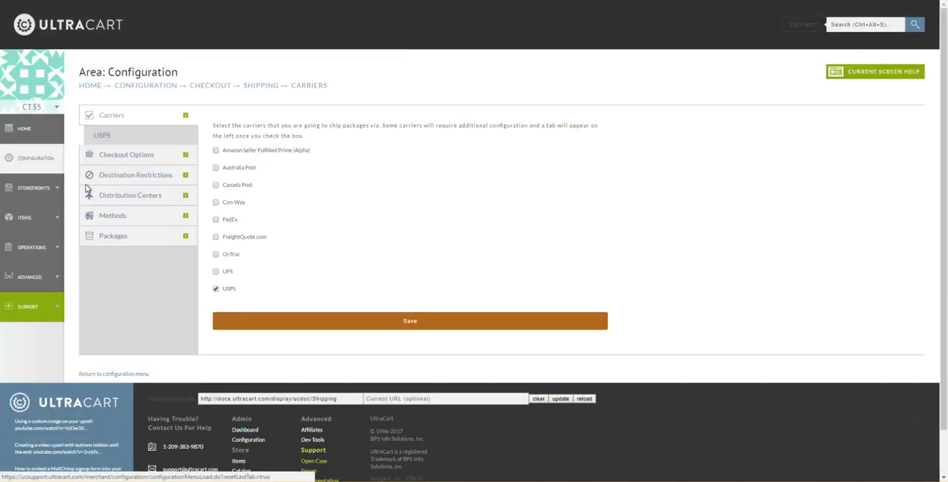
pyautogui.click(123, 221)
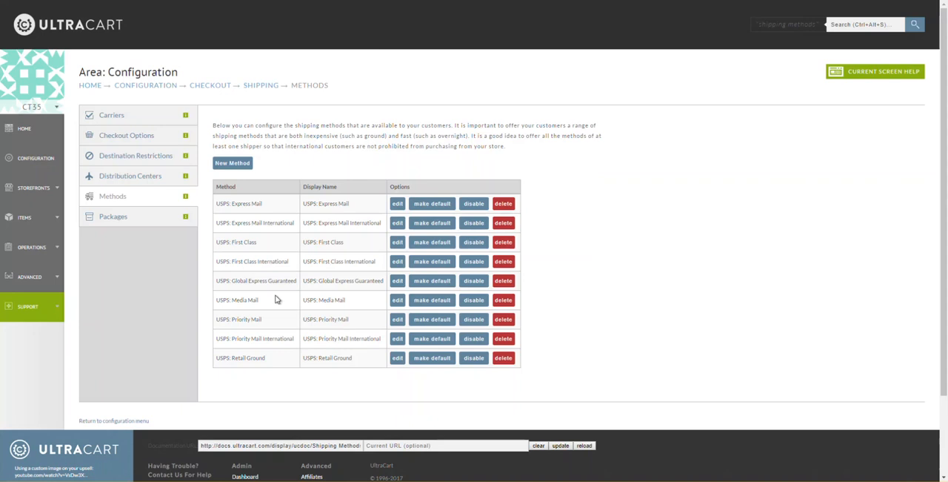
pyautogui.click(397, 320)
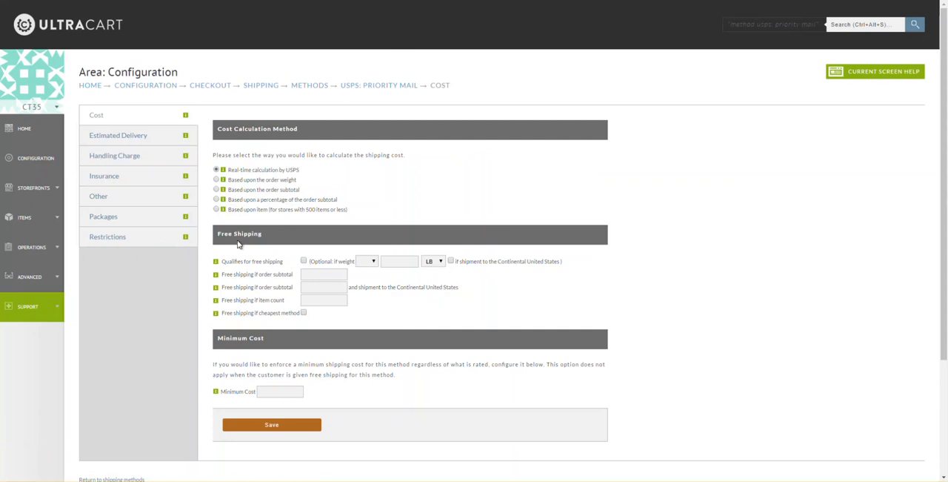
# - Check the help for the free shipping order subtotal, set that subtotal to 0 for USPS: Priority Mail, and save the method
pyautogui.click(217, 275)
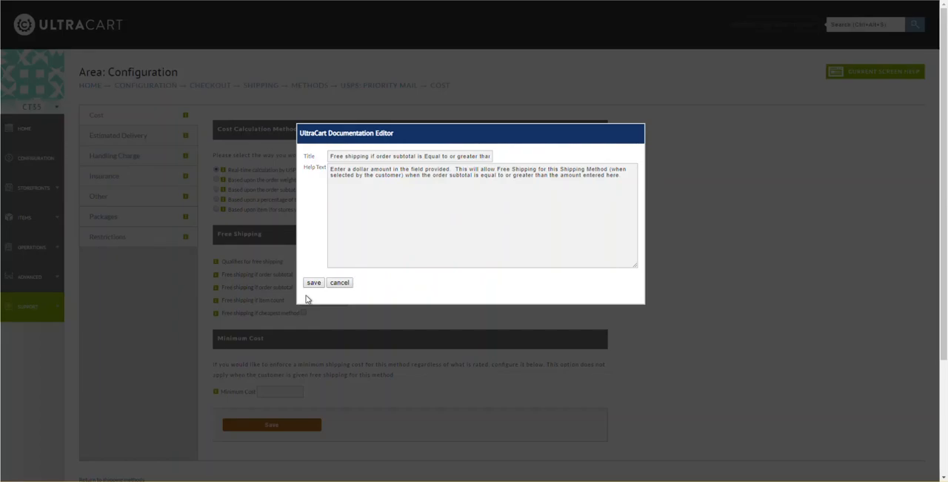
pyautogui.click(335, 285)
pyautogui.click(322, 276)
pyautogui.write('0')
pyautogui.press('Tab')
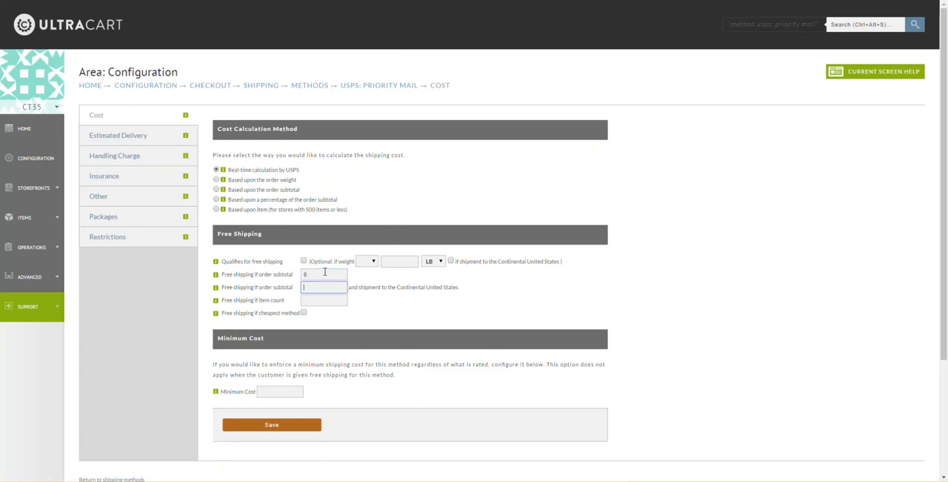
pyautogui.click(288, 426)
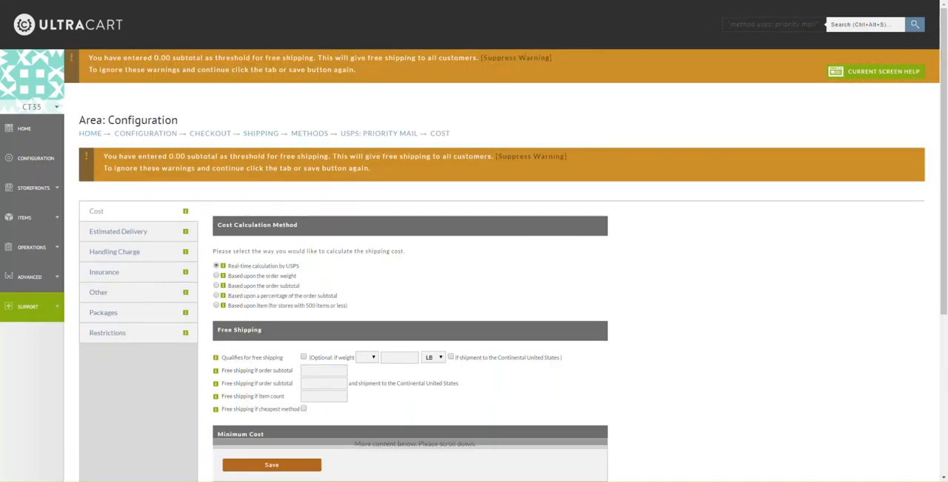
pyautogui.click(296, 464)
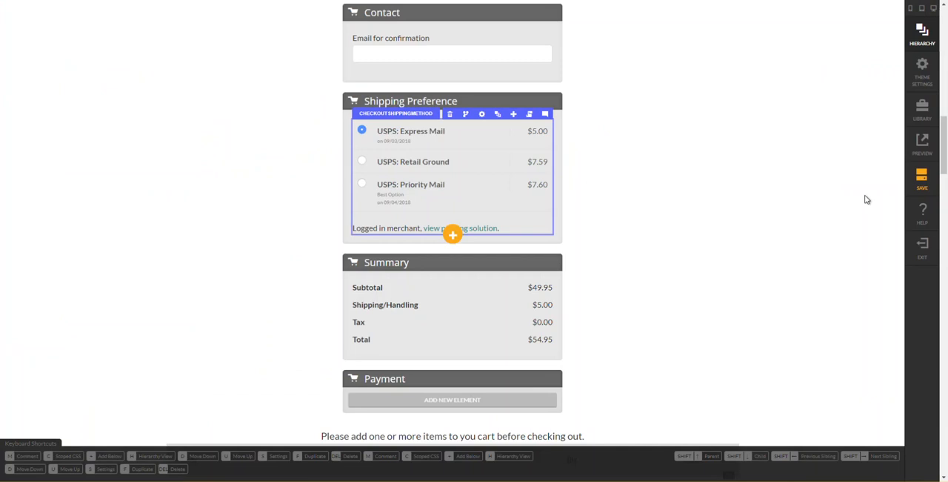
# - Save the checkout page's containers in the visual editor, reload the page and check the Shipping Preference section
pyautogui.click(923, 189)
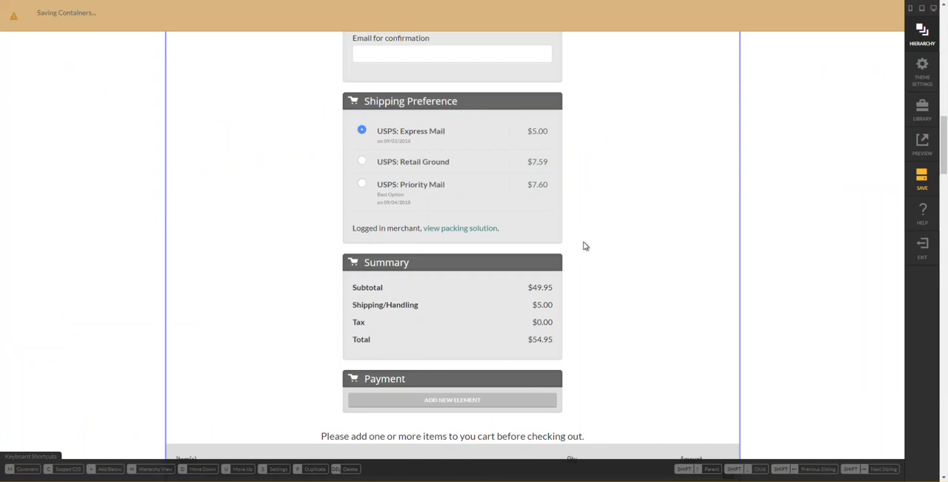
pyautogui.scroll(11, 527, 175)
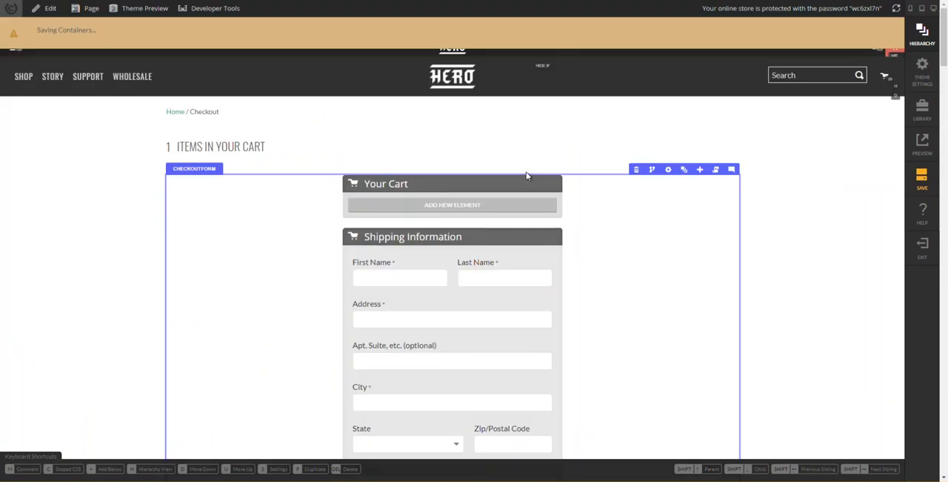
pyautogui.press('Return')
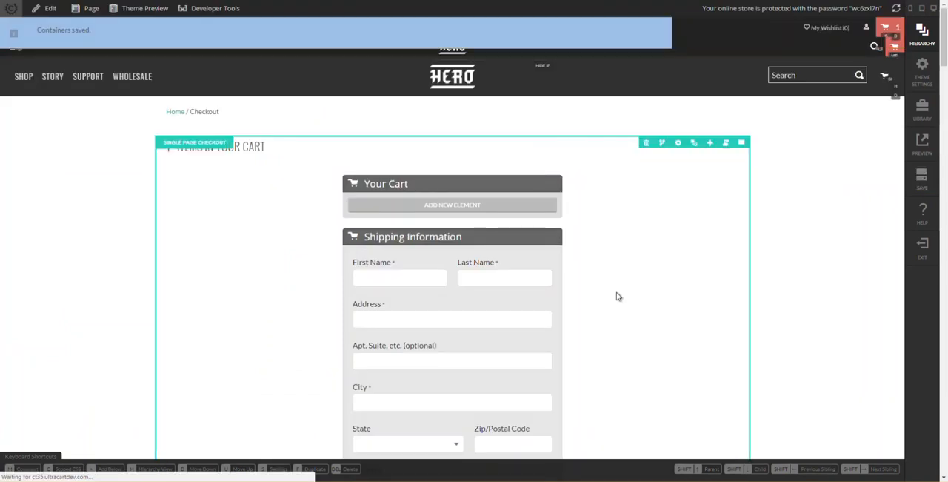
pyautogui.scroll(-3, 641, 310)
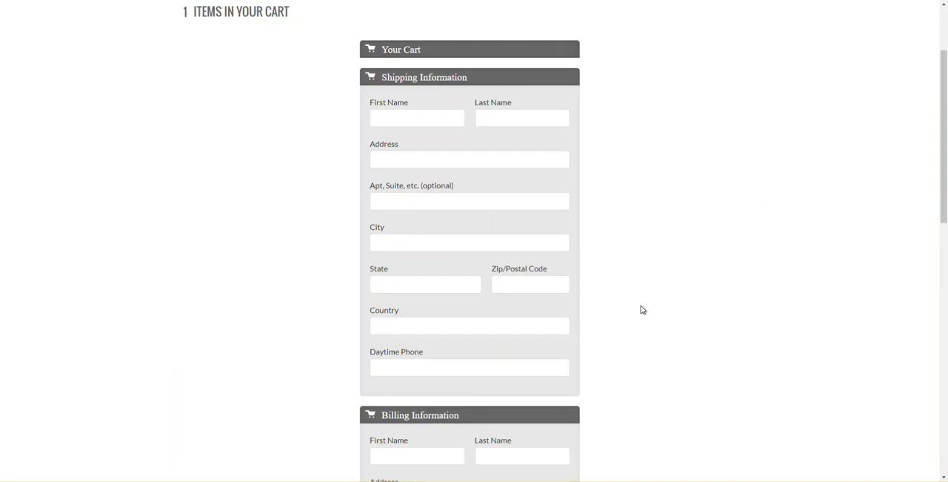
pyautogui.scroll(-10, 643, 310)
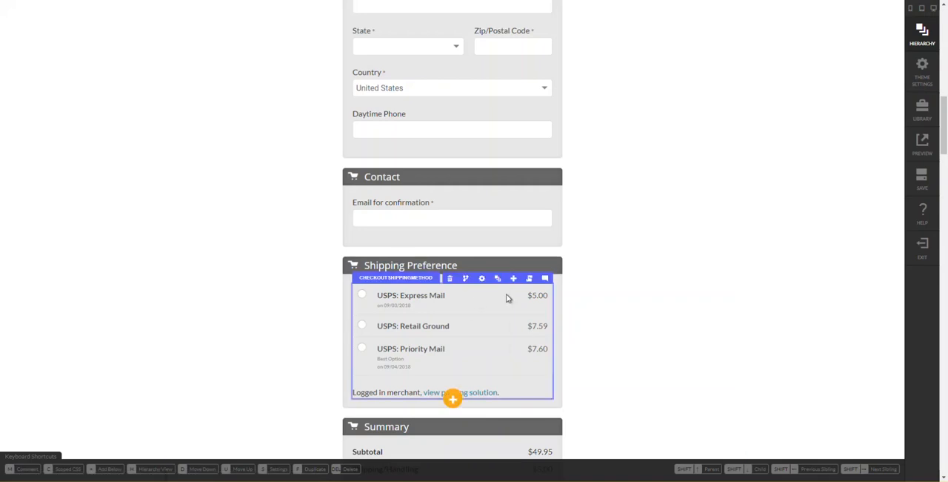
pyautogui.scroll(-3, 513, 299)
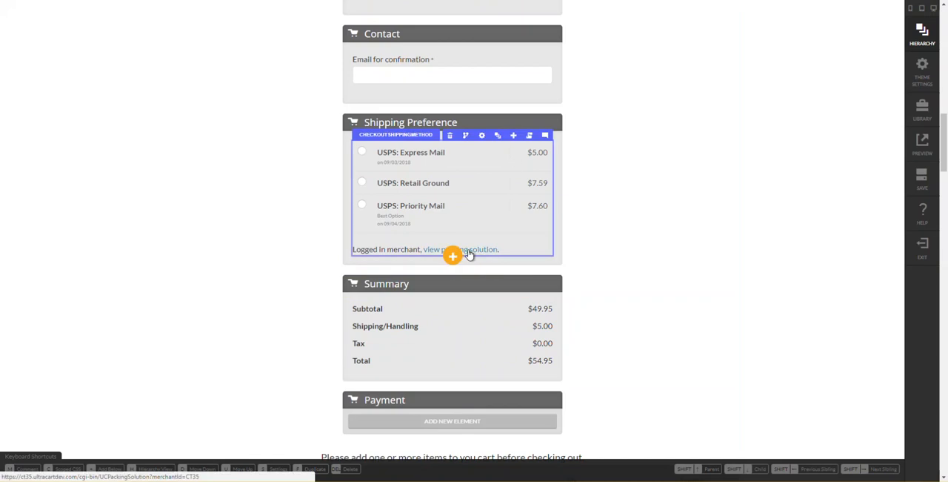
# - Open the packing solution link from Shipping Preference in a new window, examine the USPS: Express Mail package costs, and close it
pyautogui.rightClick(473, 255)
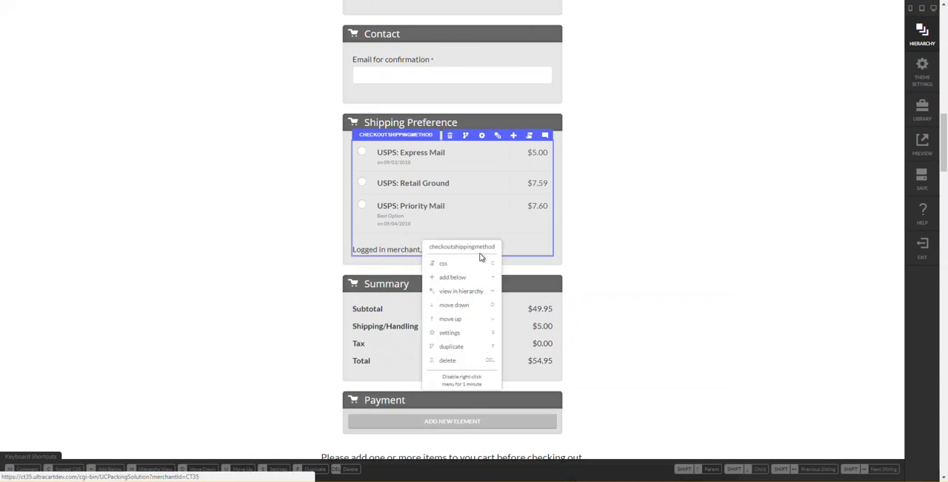
pyautogui.click(482, 379)
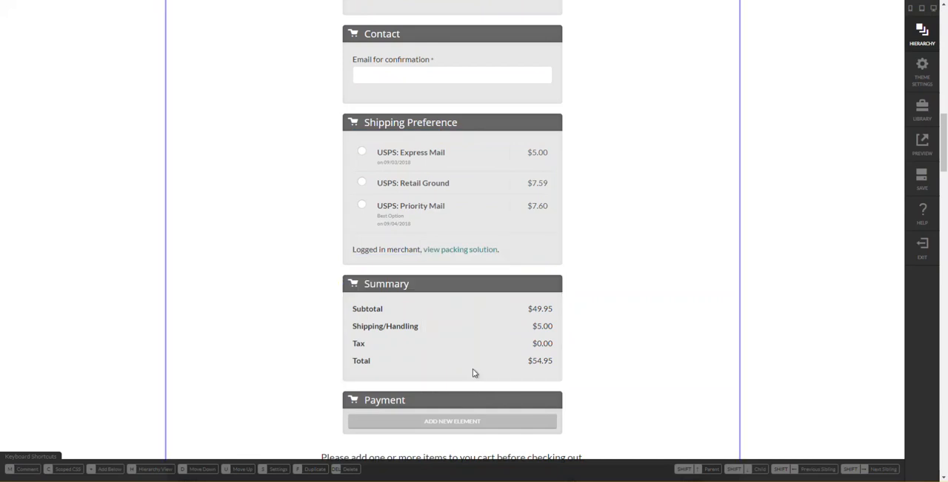
pyautogui.rightClick(480, 254)
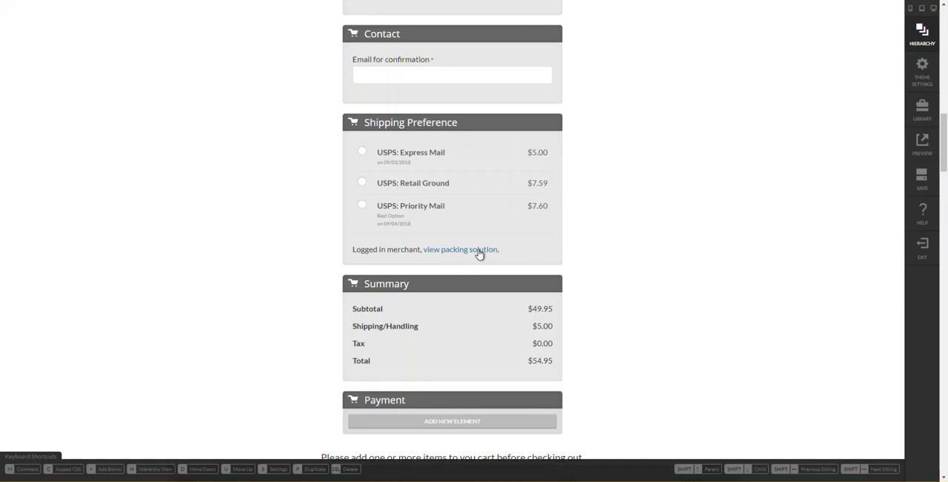
pyautogui.rightClick(480, 254)
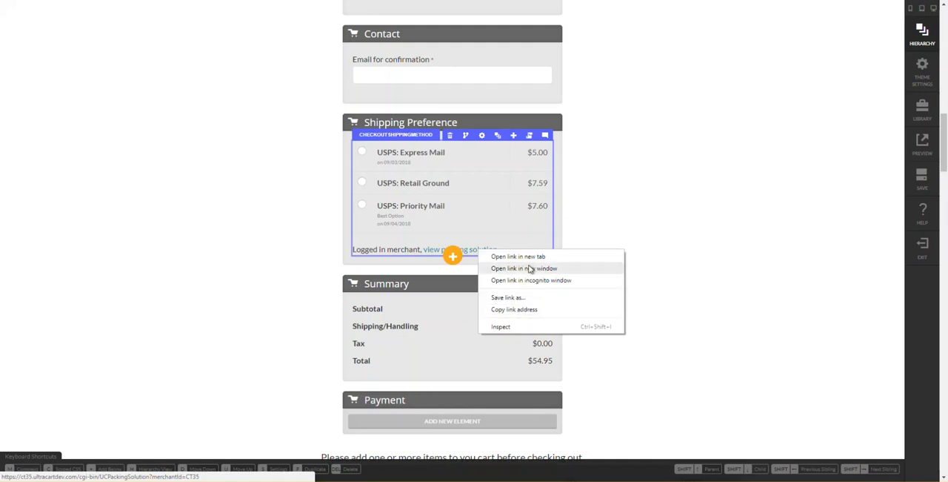
pyautogui.click(530, 267)
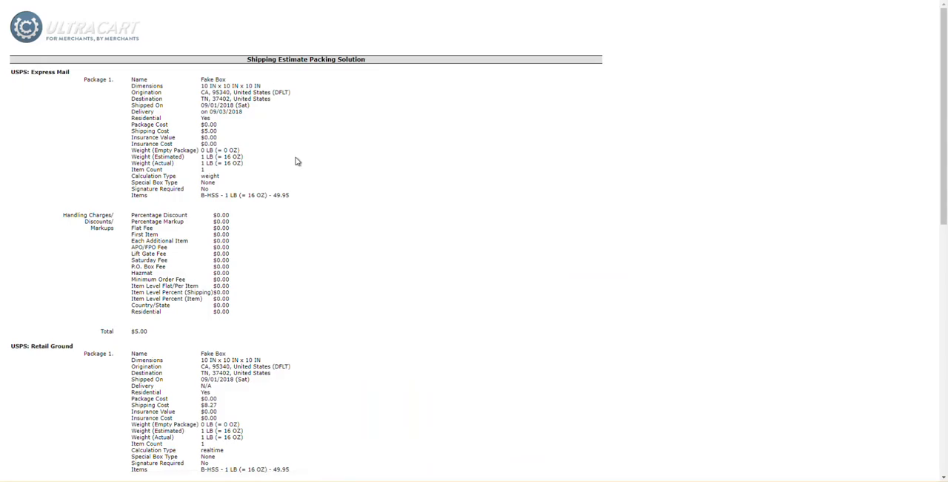
pyautogui.moveTo(132, 135); pyautogui.dragTo(236, 165)
pyautogui.click(236, 167)
pyautogui.hotkey('ctrl', 'w')
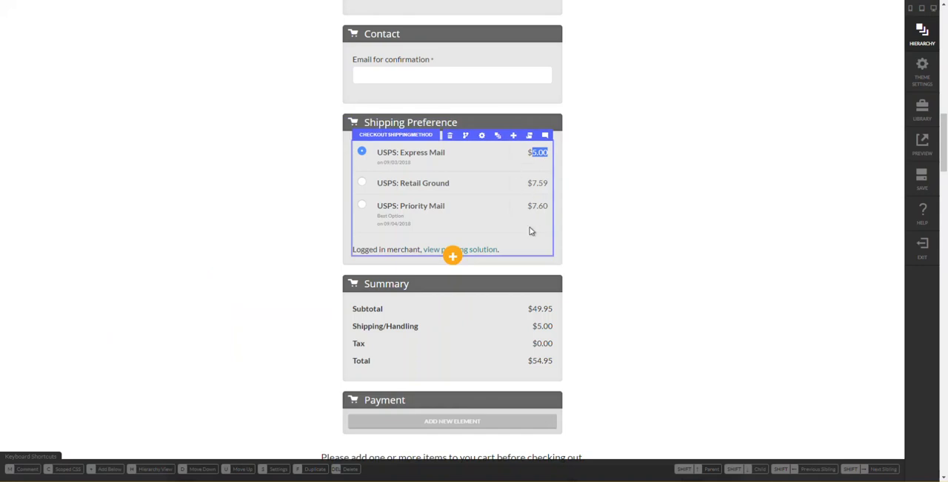
# - Switch to the reference checkout and examine its Payment section, including the available credit card types
pyautogui.click(579, 241)
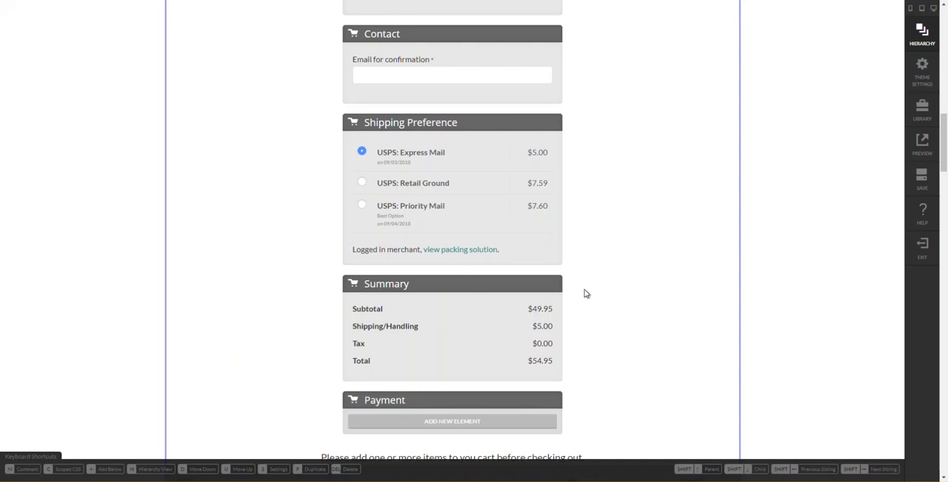
pyautogui.scroll(-2, 585, 290)
pyautogui.scroll(1, 494, 157)
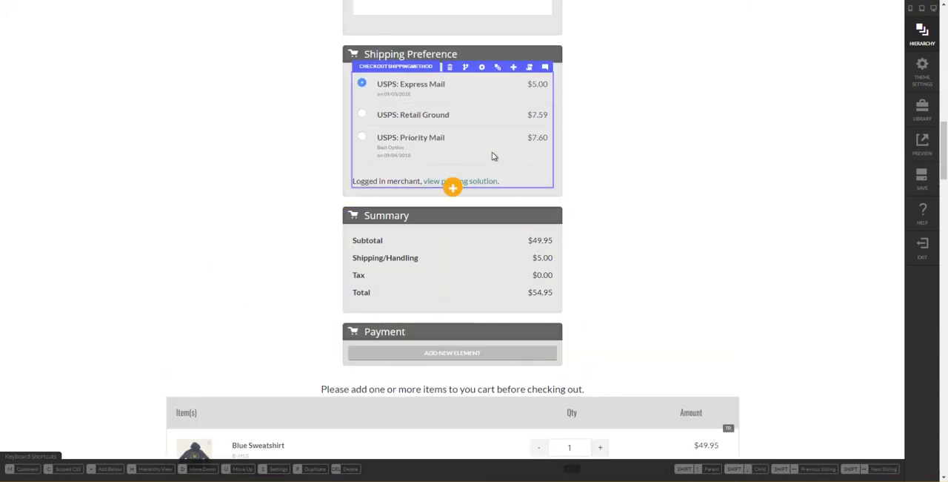
pyautogui.scroll(-2, 491, 281)
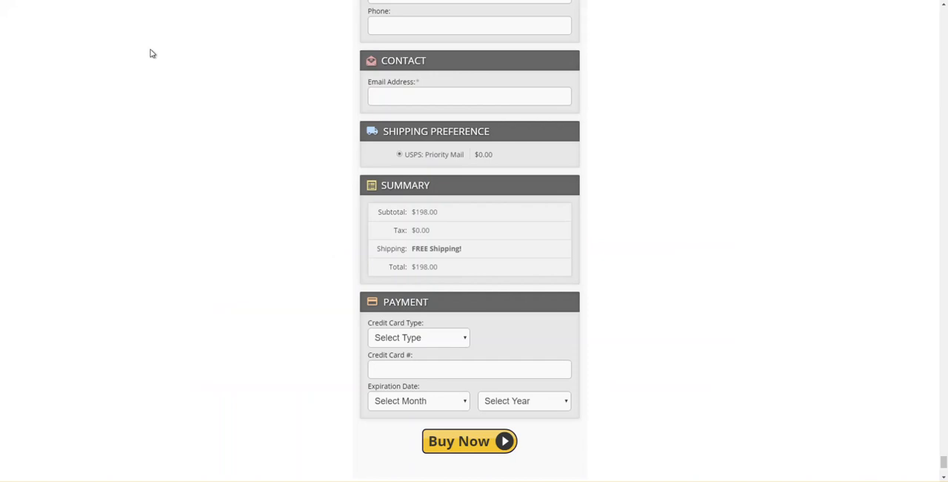
pyautogui.click(406, 340)
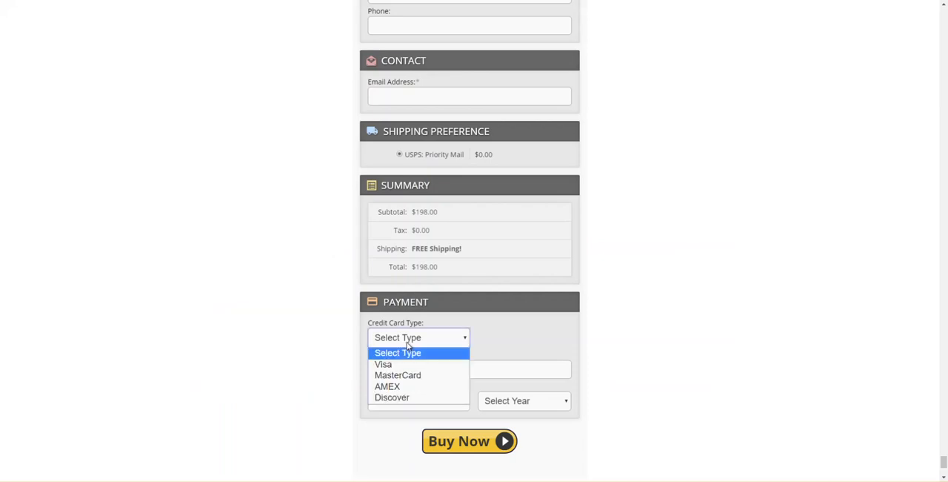
pyautogui.click(407, 346)
pyautogui.click(407, 346)
pyautogui.click(407, 345)
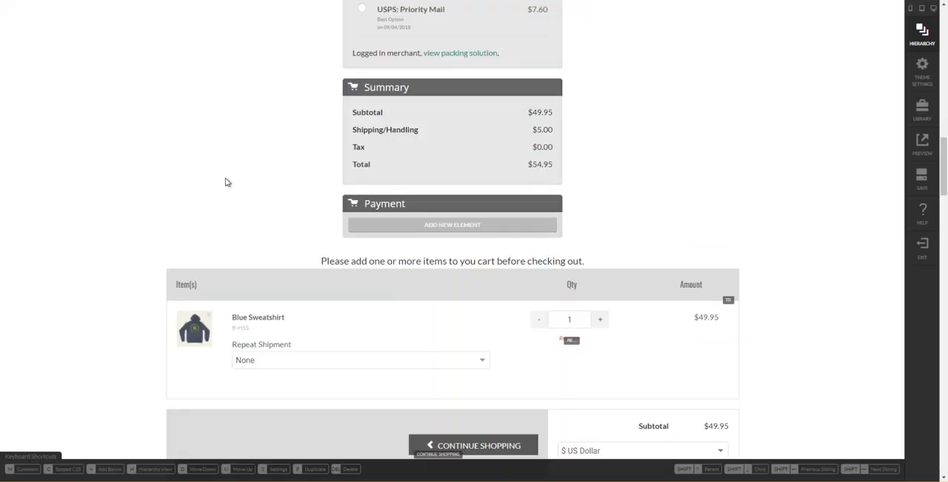
# - Copy the CC Container from the original Credit Card Payment section and add it to the new Payment section's content row
pyautogui.scroll(-15, 420, 274)
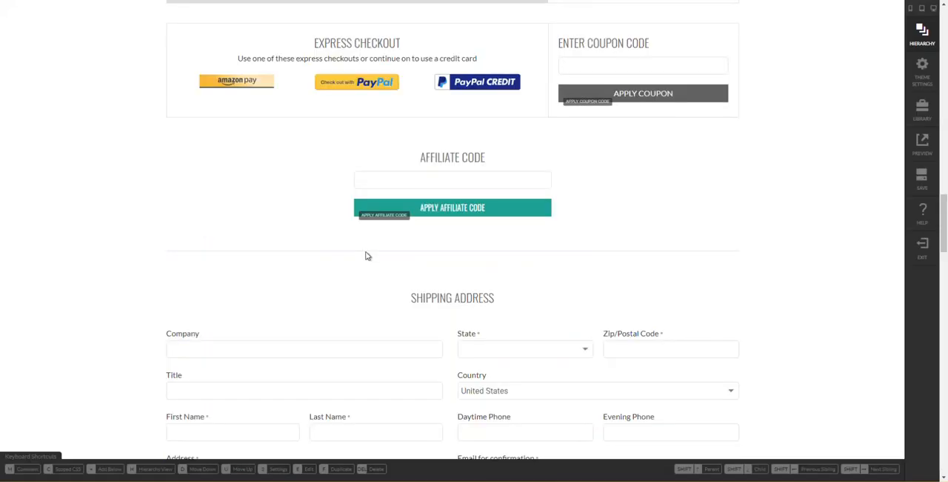
pyautogui.scroll(-10, 372, 248)
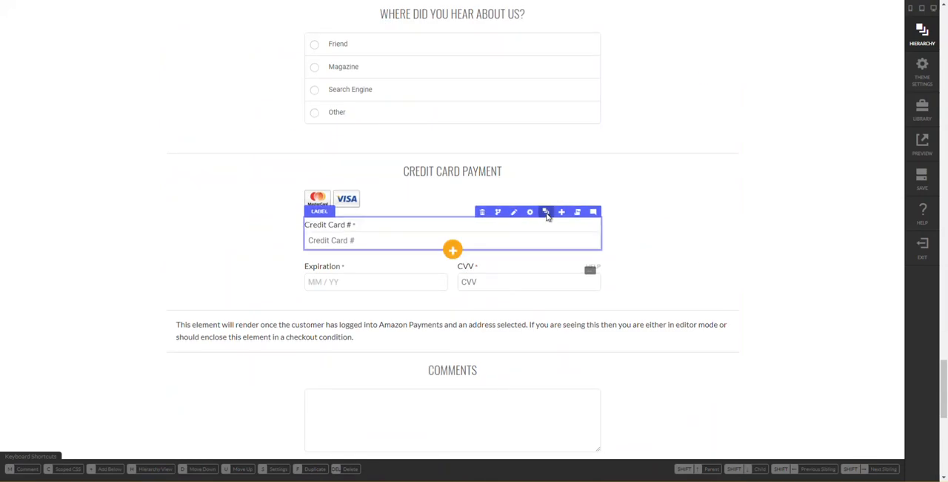
pyautogui.click(546, 213)
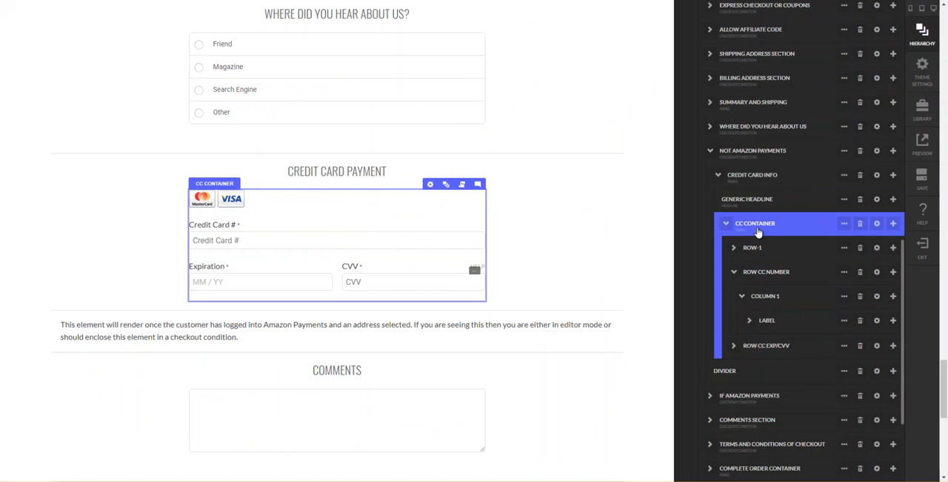
pyautogui.click(735, 274)
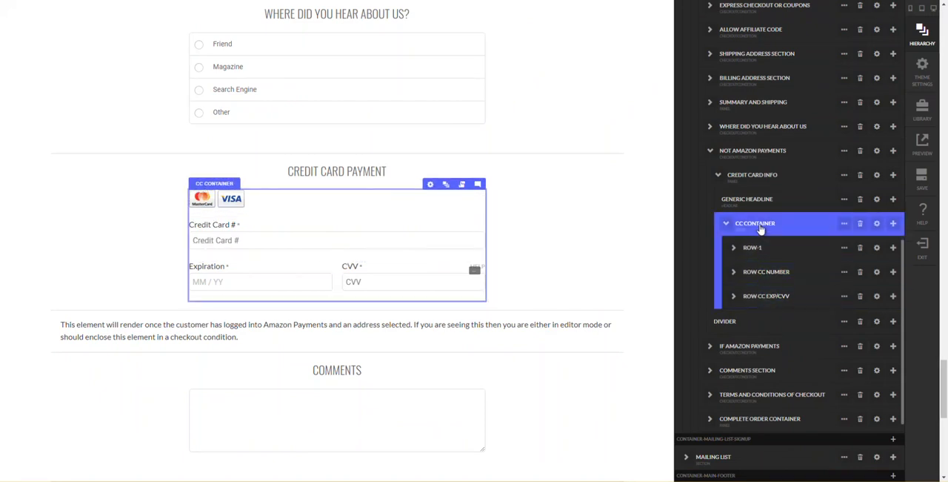
pyautogui.click(844, 224)
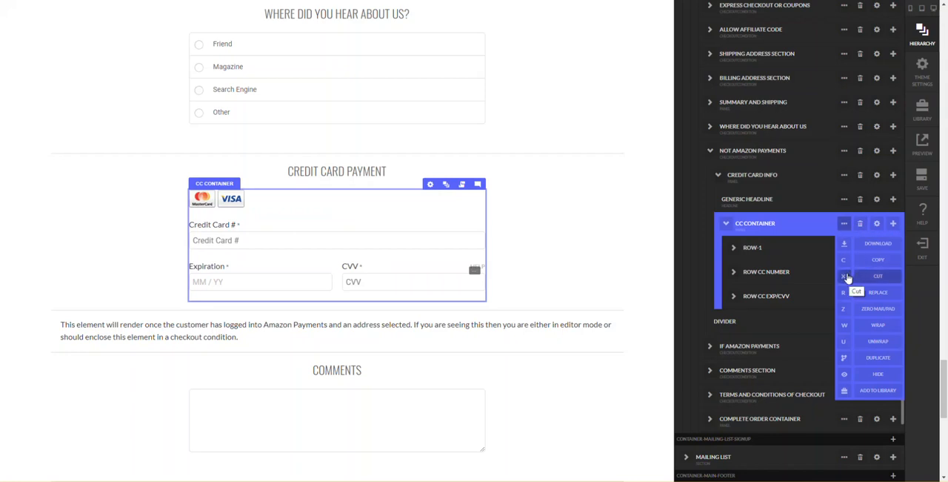
pyautogui.click(851, 260)
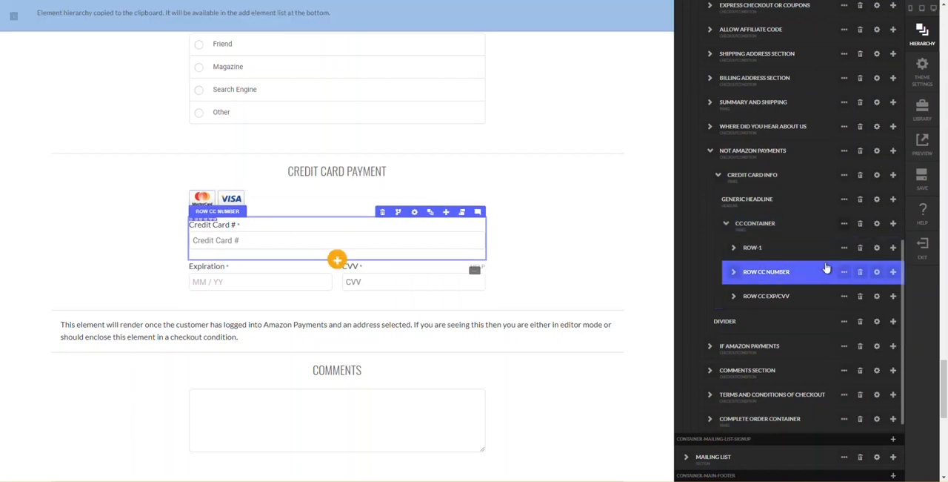
pyautogui.scroll(20, 608, 219)
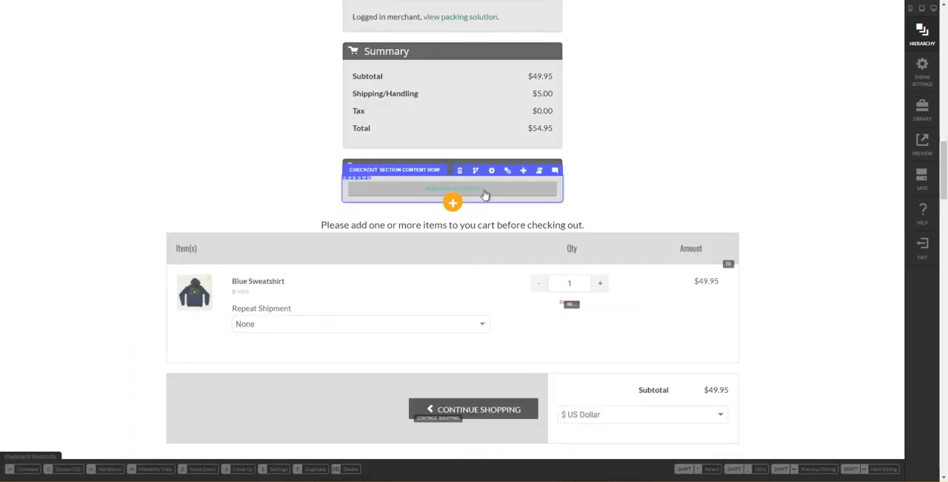
pyautogui.press('h')
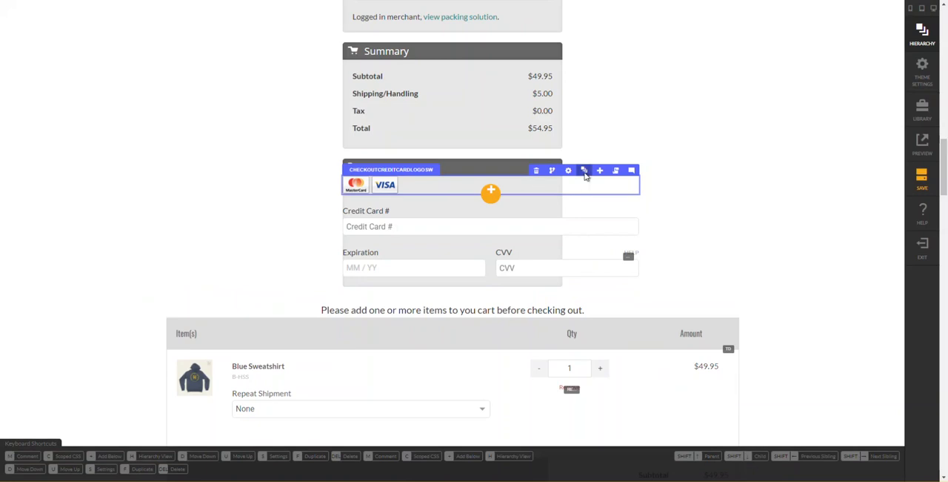
# - Move Row CC Exp/CVV, Row CC Number and Row-1 out of the CC Container, directly into the Payment section's Column 1
pyautogui.click(584, 171)
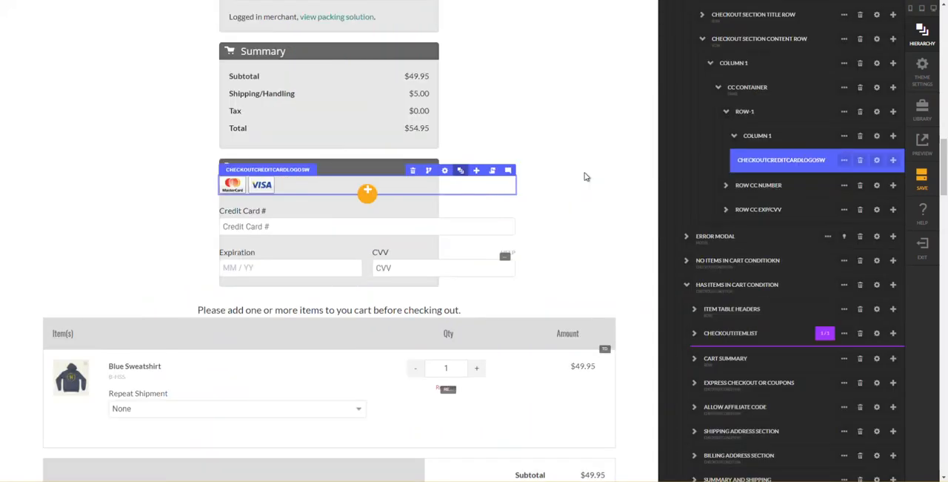
pyautogui.click(729, 117)
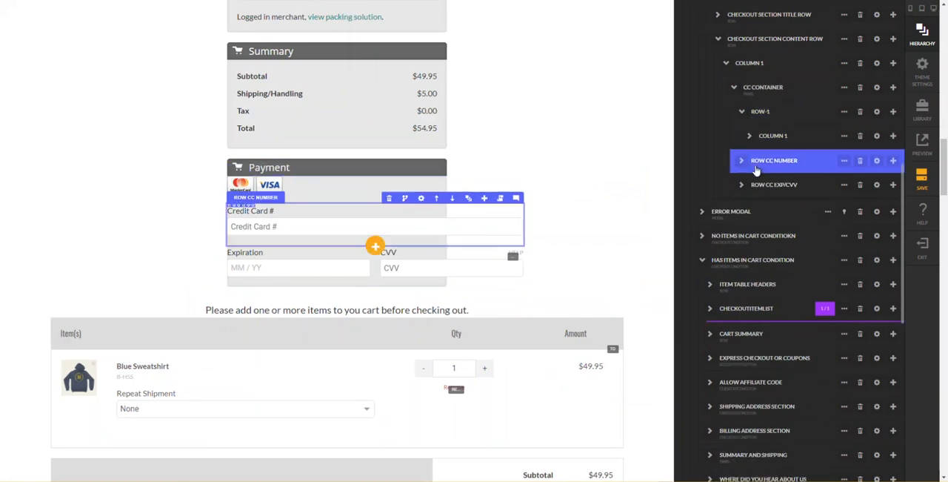
pyautogui.click(743, 114)
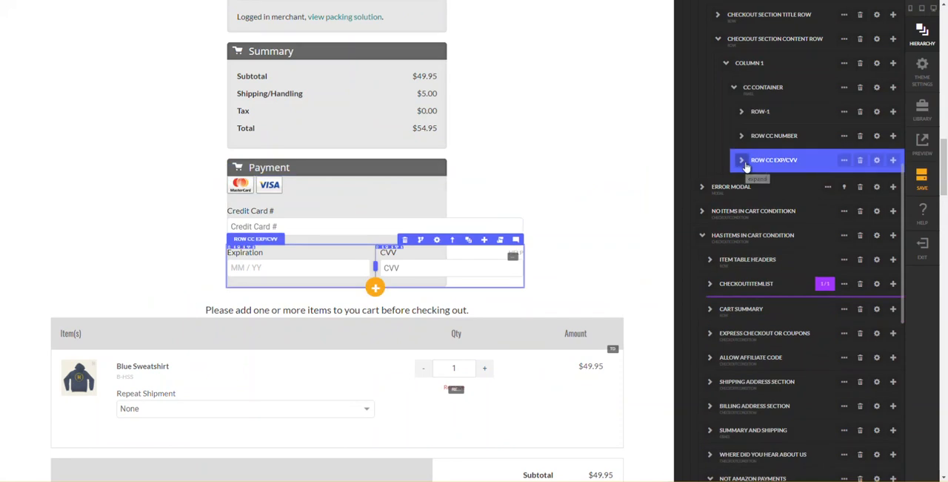
pyautogui.moveTo(745, 166); pyautogui.dragTo(729, 165)
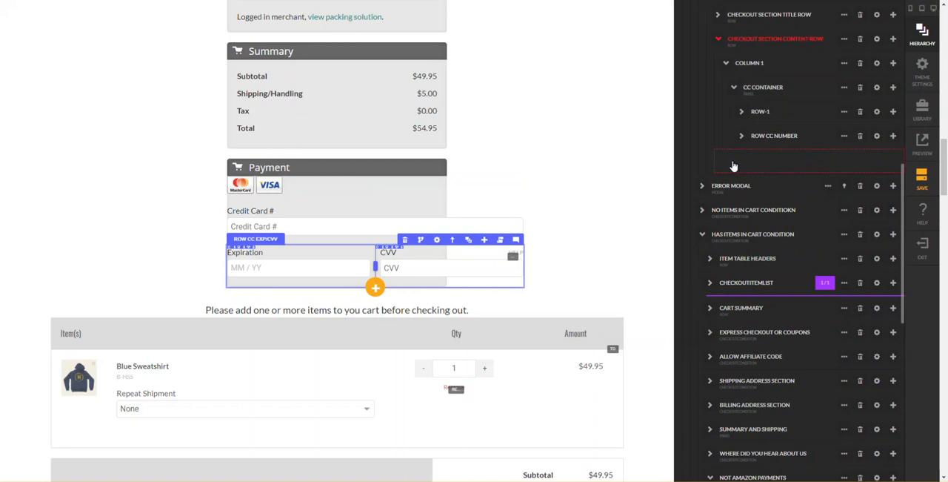
pyautogui.moveTo(741, 166); pyautogui.dragTo(750, 166)
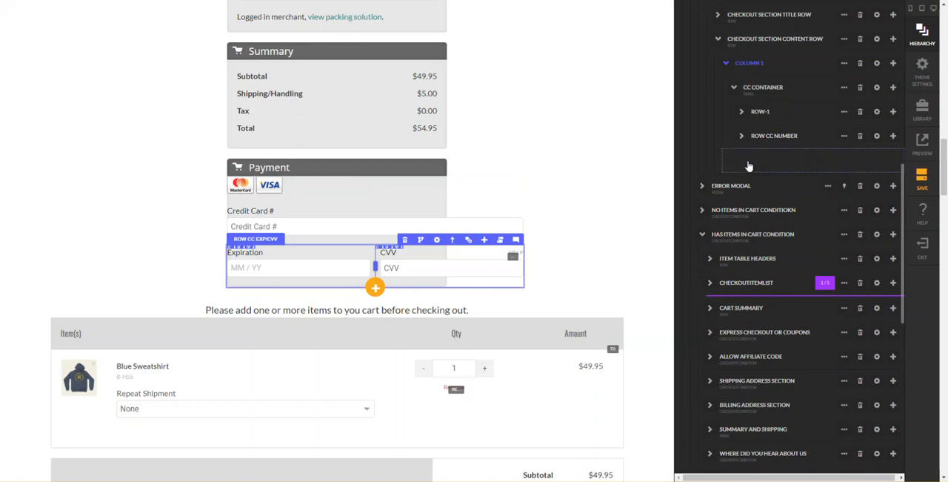
pyautogui.moveTo(749, 166); pyautogui.dragTo(753, 146)
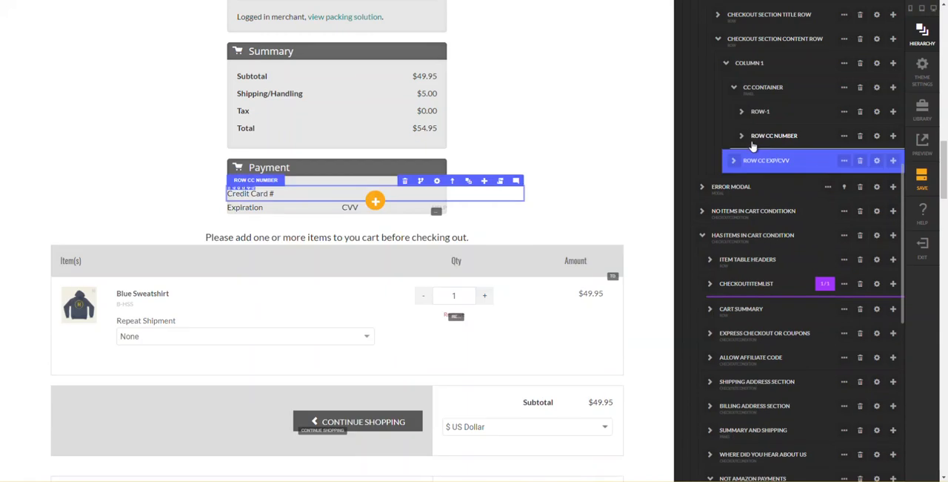
pyautogui.moveTo(748, 145); pyautogui.dragTo(755, 121)
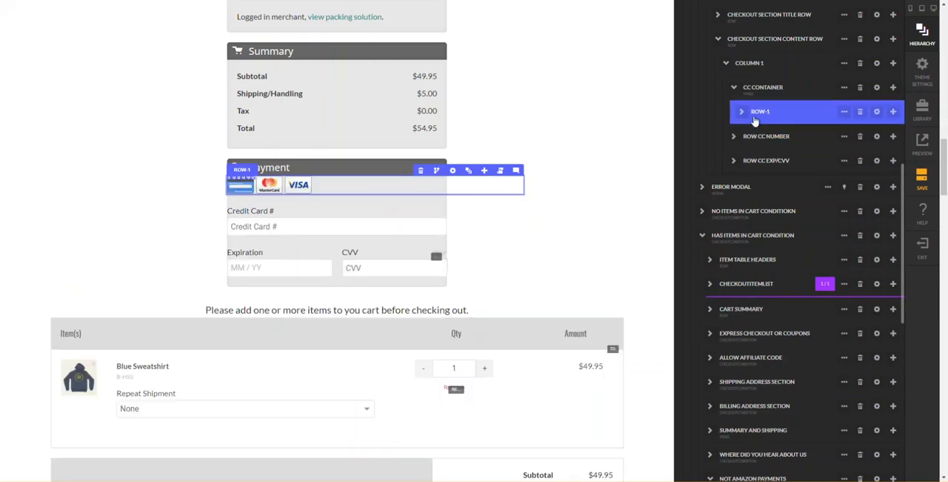
pyautogui.moveTo(754, 121); pyautogui.dragTo(746, 122)
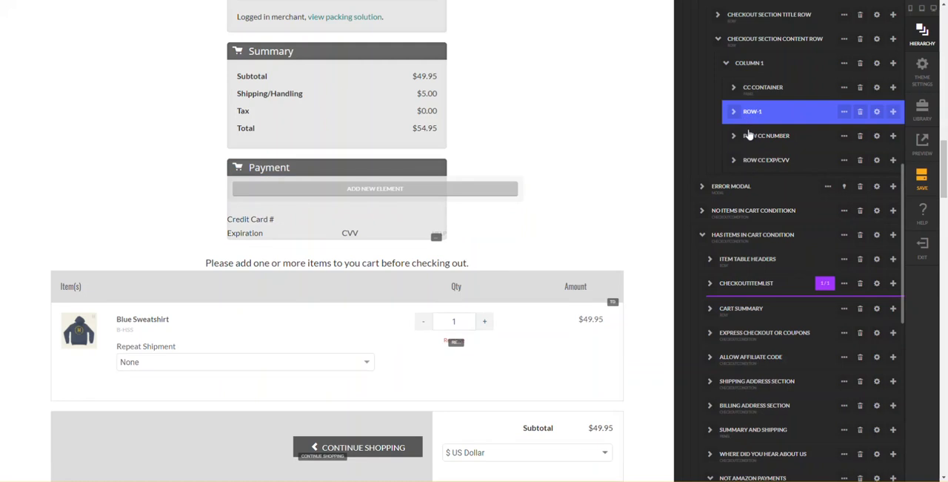
# - Delete the emptied CC Container from the Payment section's Column 1
pyautogui.click(761, 89)
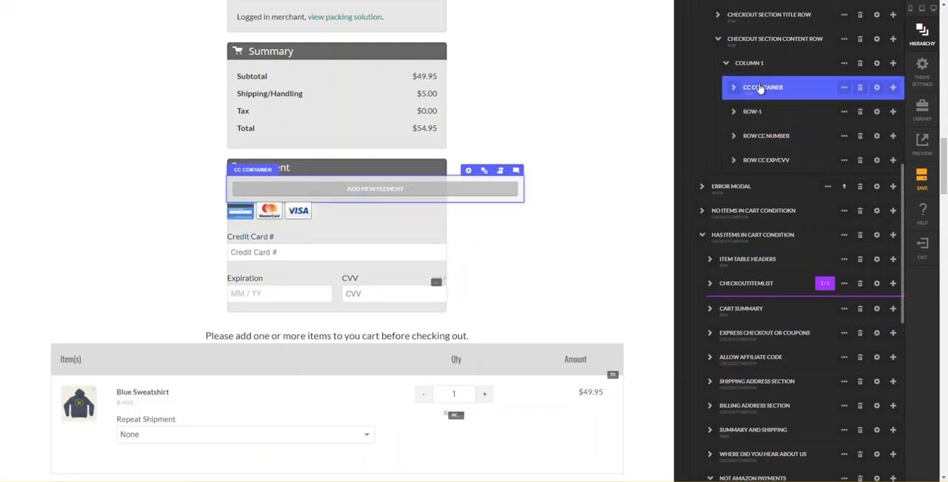
pyautogui.click(860, 87)
pyautogui.press('Return')
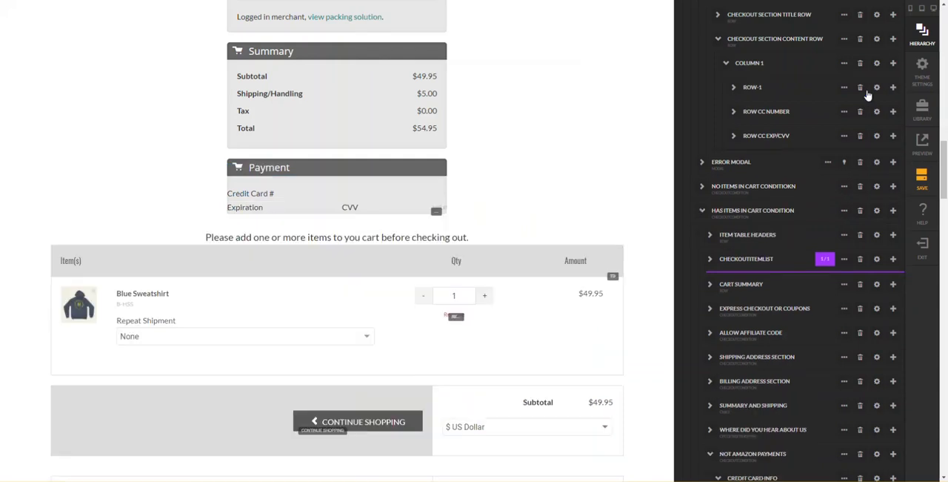
pyautogui.click(868, 93)
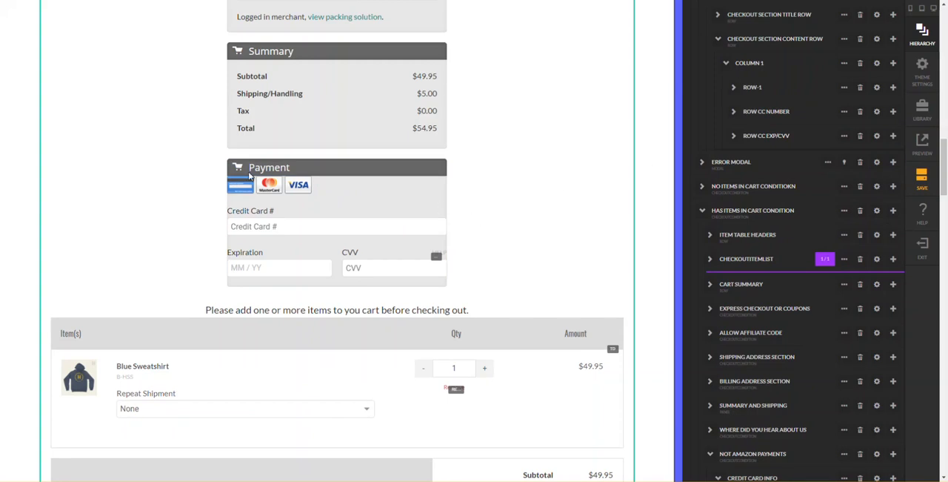
# - Set the mobile-up padding of the Payment section's Column 1 to 20 px on all four sides and close its settings
pyautogui.click(876, 67)
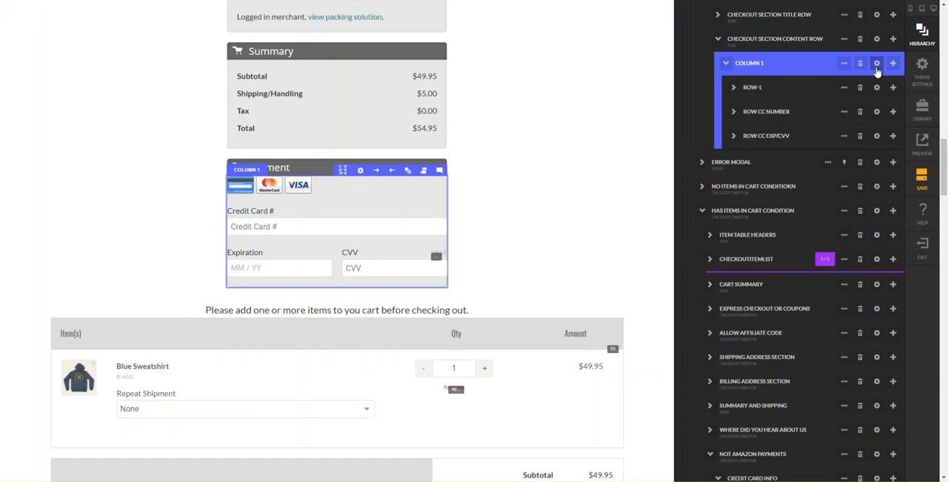
pyautogui.click(876, 68)
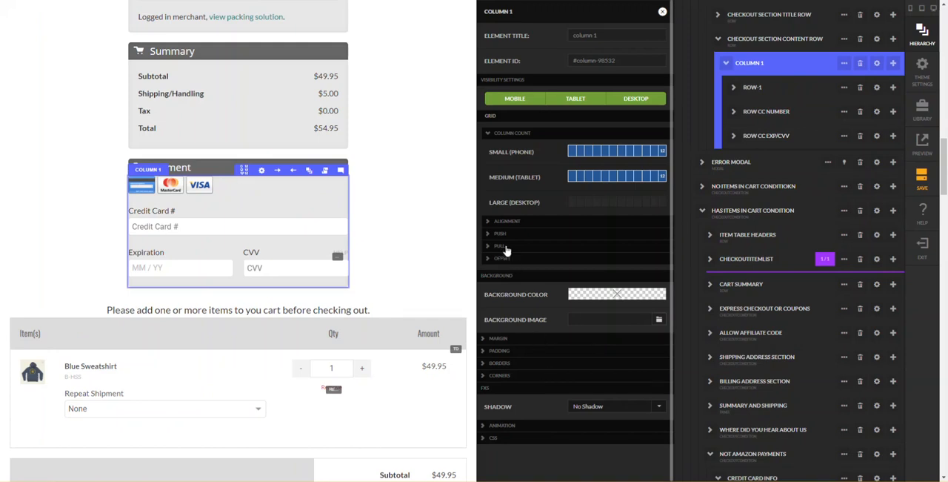
pyautogui.click(528, 351)
pyautogui.click(629, 386)
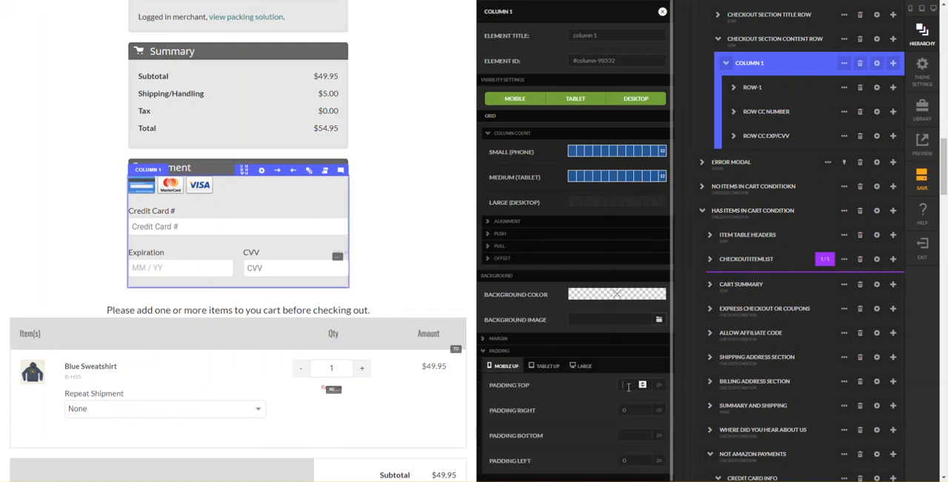
pyautogui.press('Tab')
pyautogui.write('20')
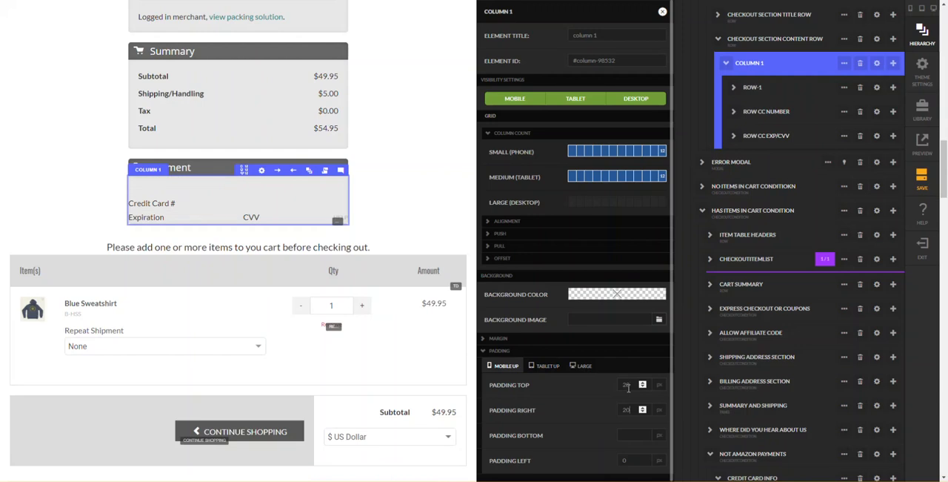
pyautogui.press('Tab')
pyautogui.write('20')
pyautogui.press('Tab')
pyautogui.write('20')
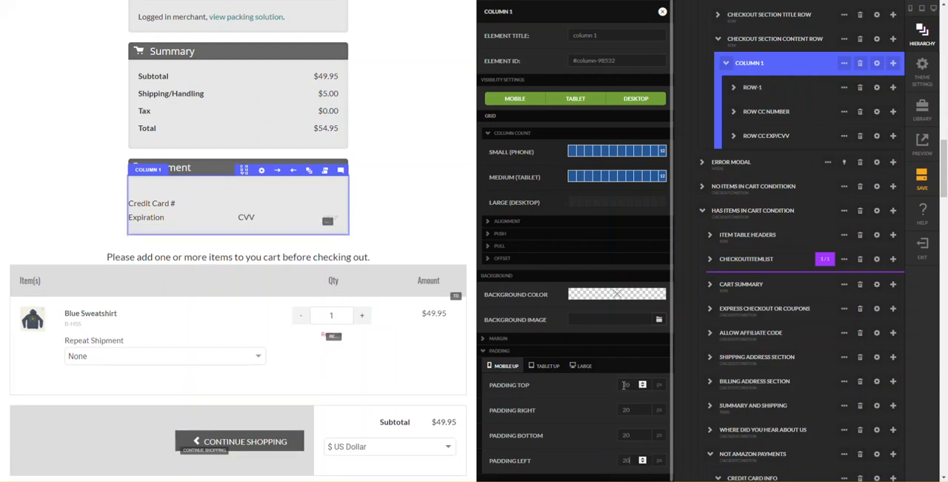
pyautogui.click(435, 227)
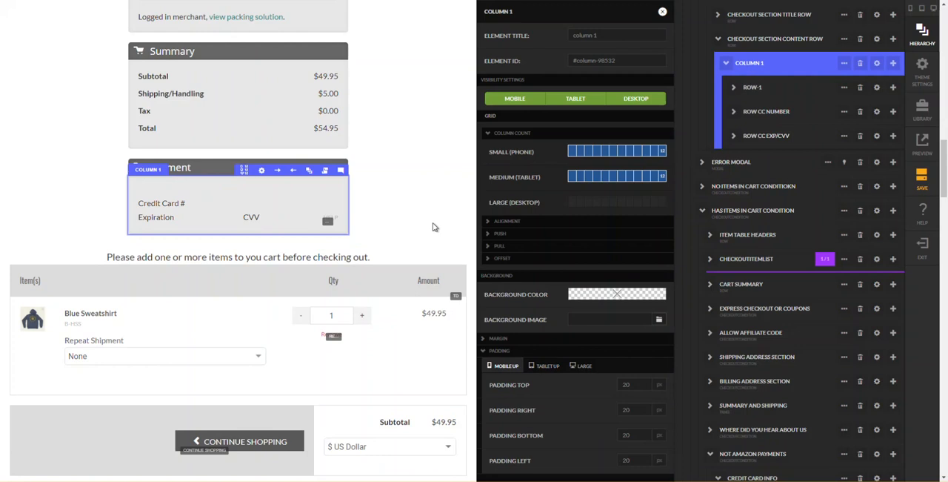
pyautogui.click(468, 225)
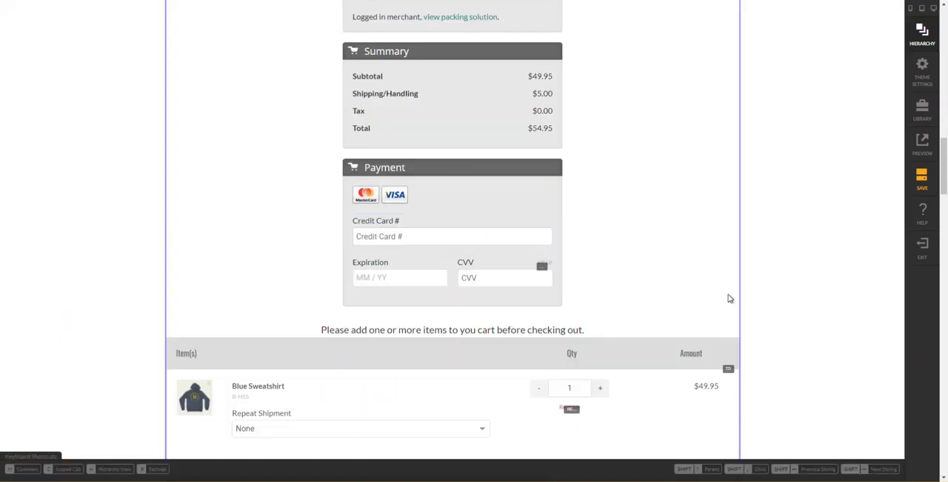
# - Review the padded Payment section together with the sections above it and the original cart elements below
pyautogui.scroll(10, 687, 249)
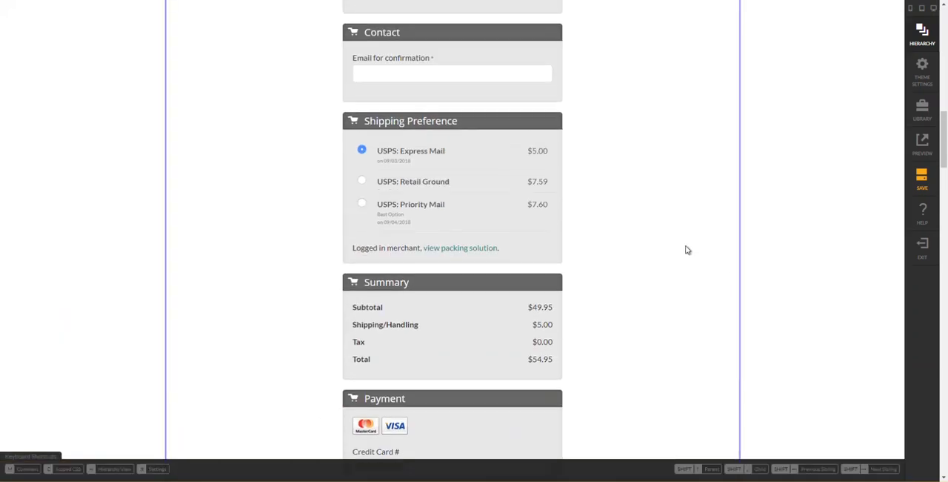
pyautogui.scroll(3, 687, 250)
pyautogui.scroll(-12, 686, 250)
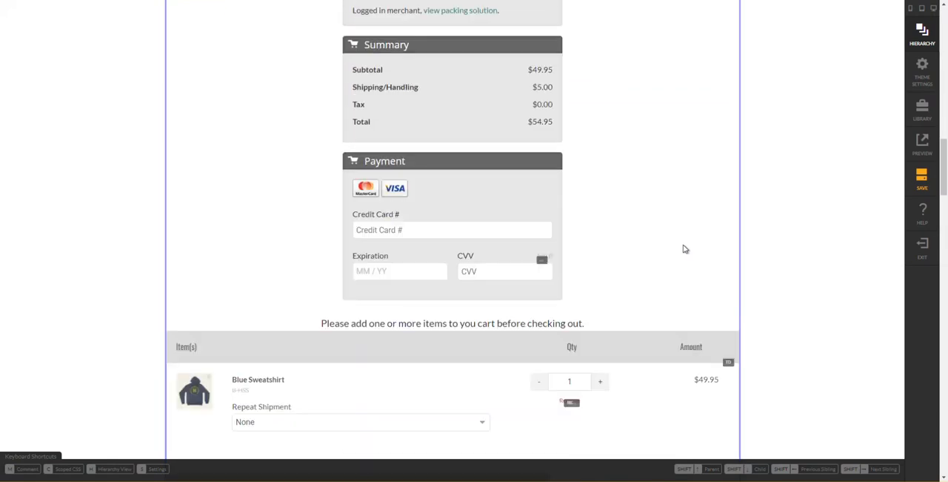
pyautogui.click(495, 295)
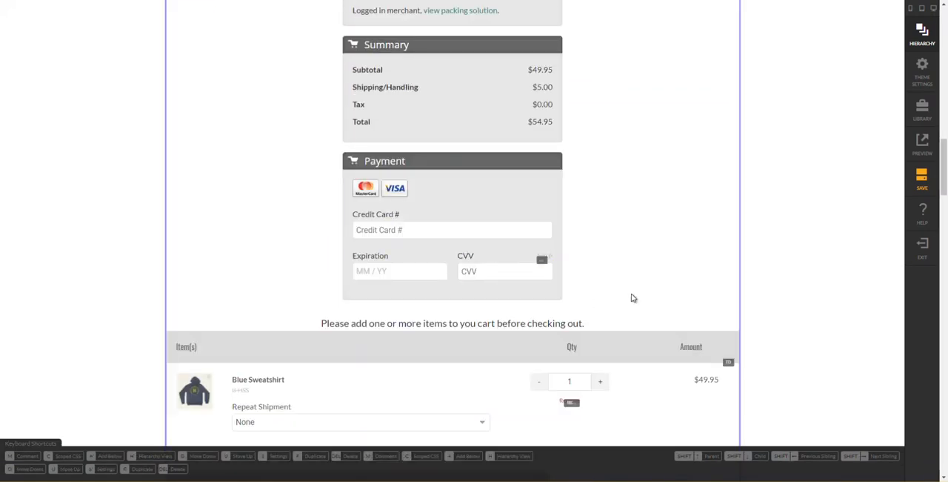
pyautogui.scroll(-3, 620, 260)
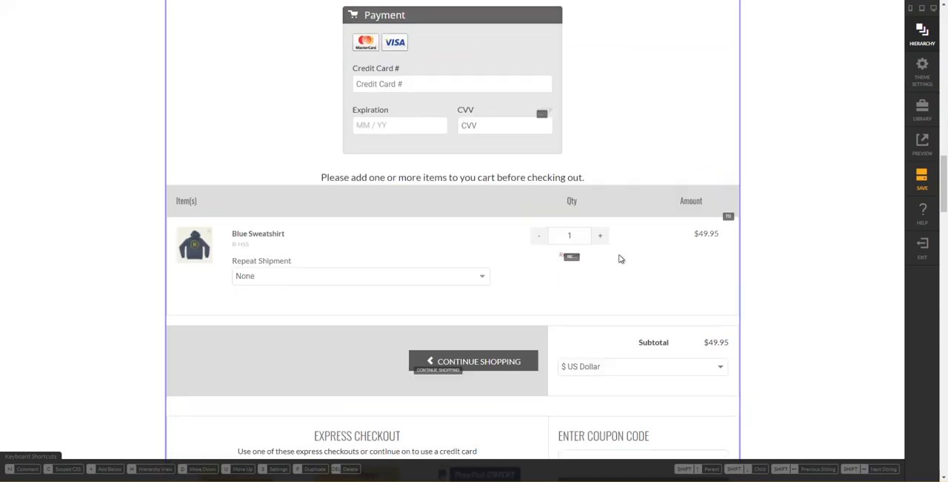
# - Save the edited checkout page
pyautogui.click(918, 184)
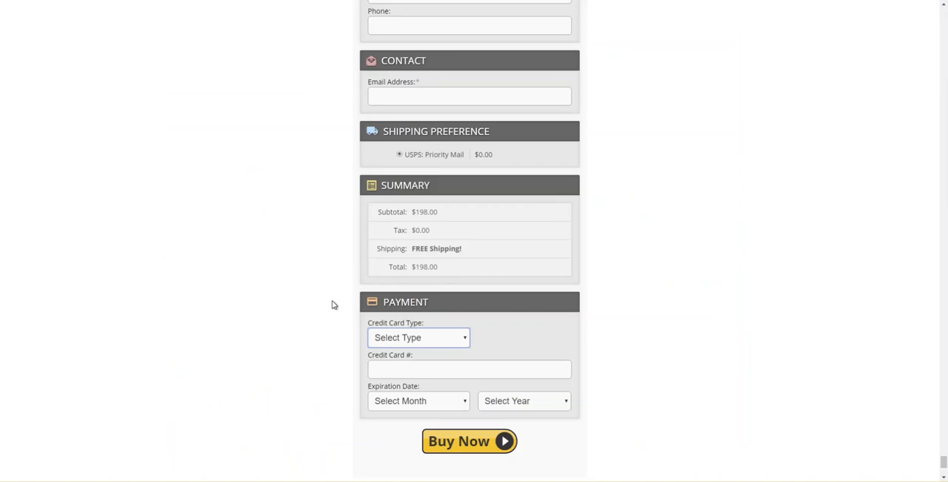
# - Examine the reference checkout from Payment up to Your Cart, including the different-billing checkbox's effect and the cart item's layout
pyautogui.scroll(4, 408, 358)
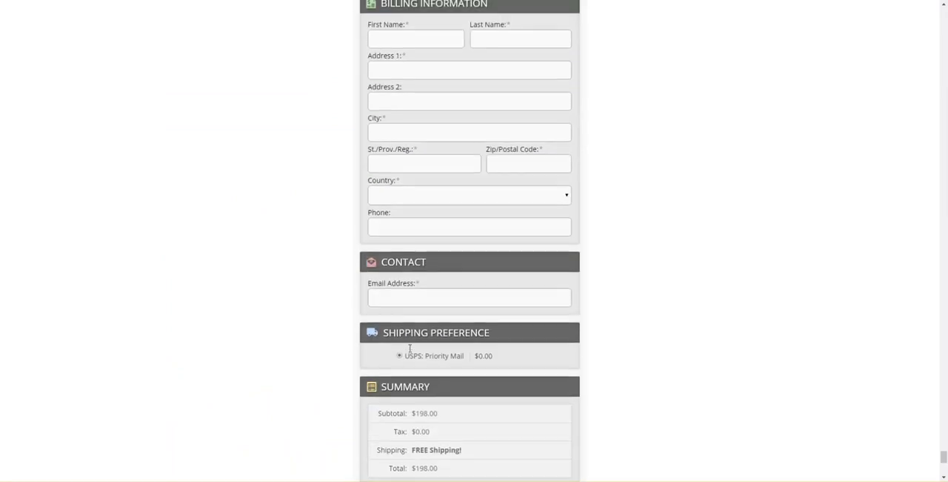
pyautogui.scroll(1, 410, 338)
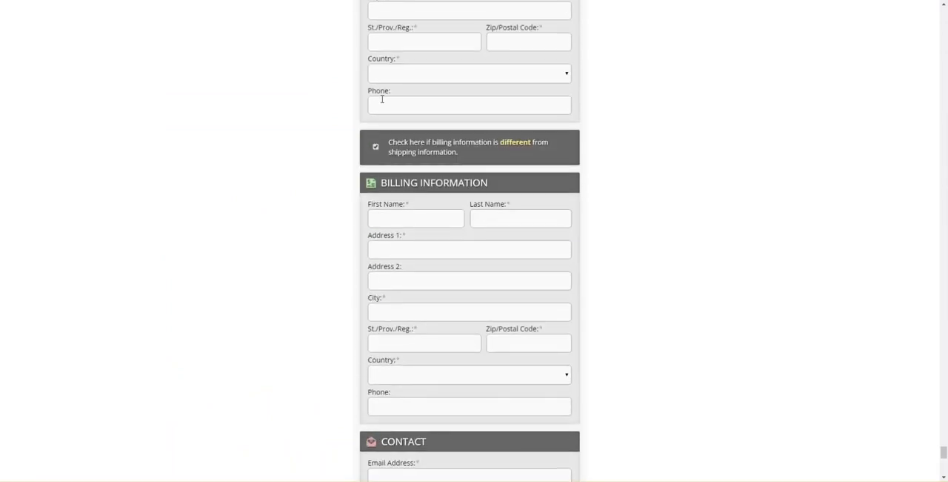
pyautogui.click(376, 146)
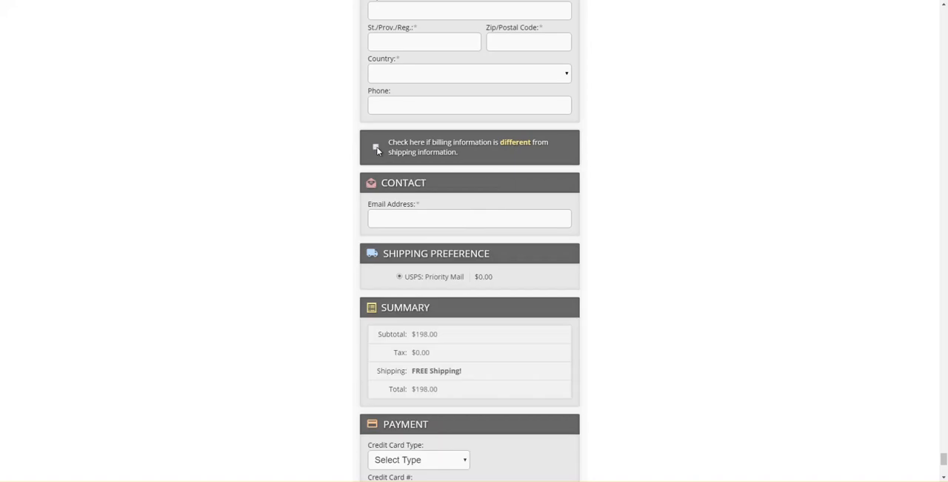
pyautogui.click(375, 147)
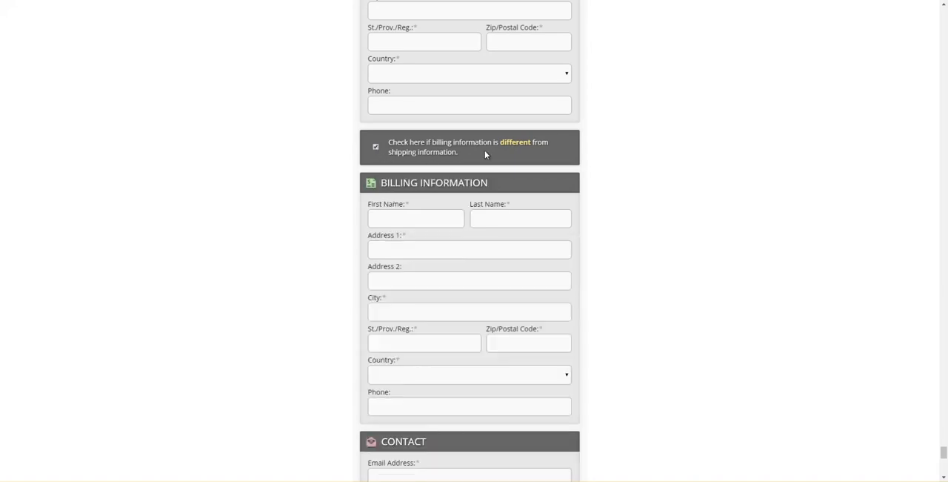
pyautogui.scroll(3, 485, 153)
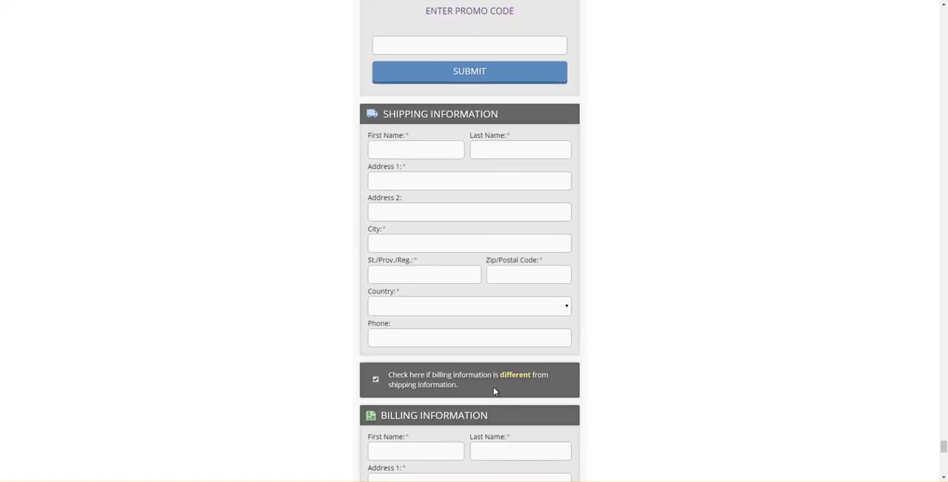
pyautogui.scroll(4, 473, 377)
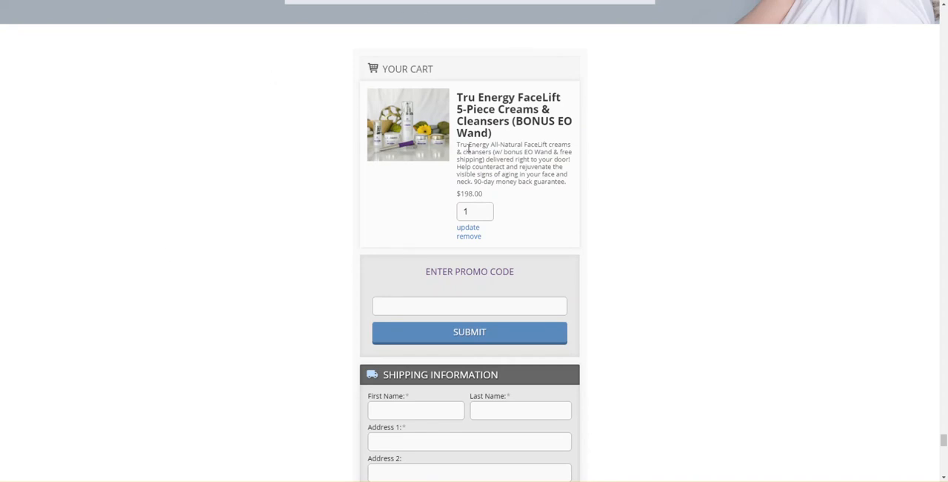
pyautogui.moveTo(458, 95); pyautogui.dragTo(468, 165)
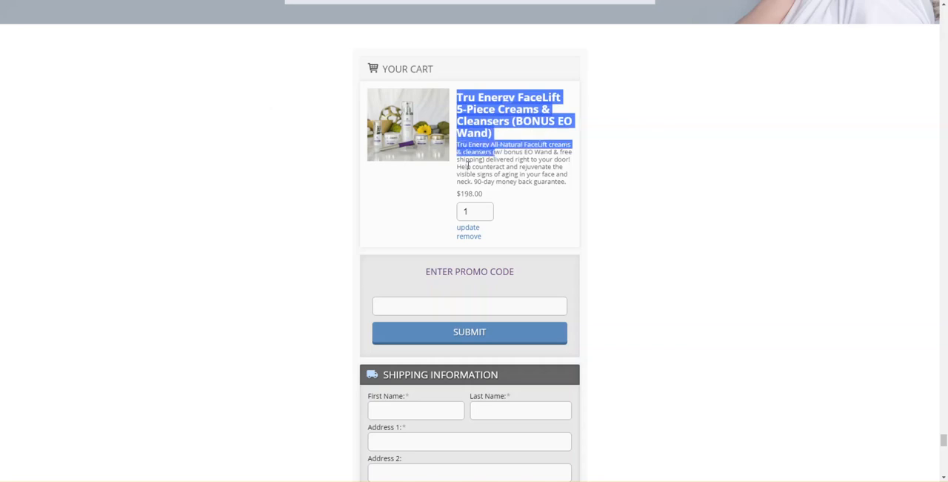
pyautogui.click(483, 163)
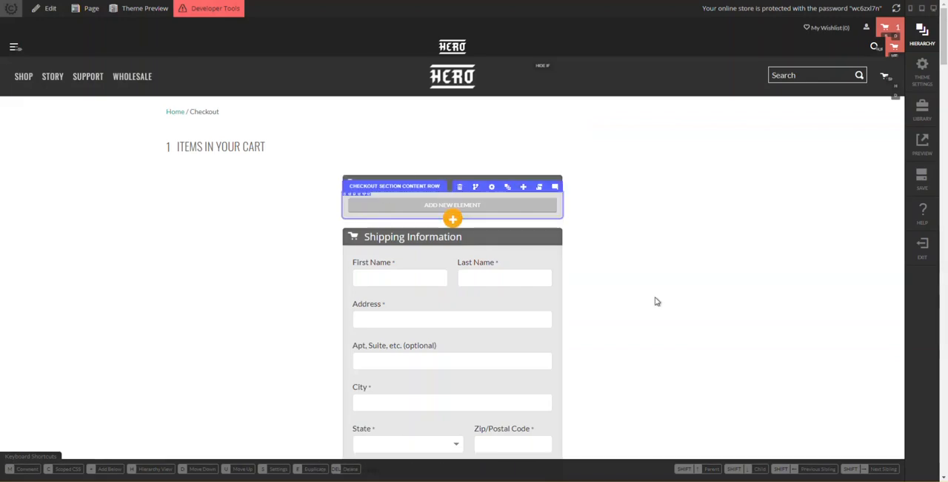
# - Copy the checkoutitemlist element from the original cart's has items in cart condition to the clipboard and close the hierarchy
pyautogui.scroll(-15, 684, 299)
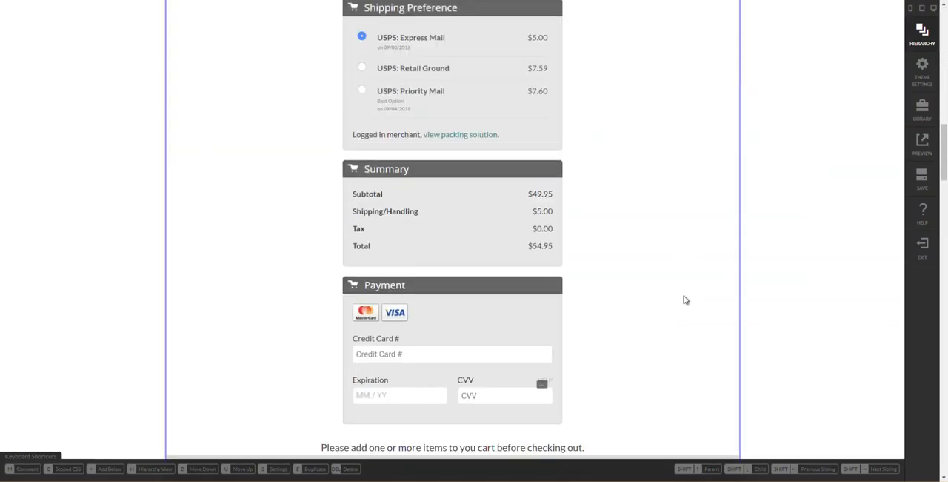
pyautogui.scroll(-5, 686, 300)
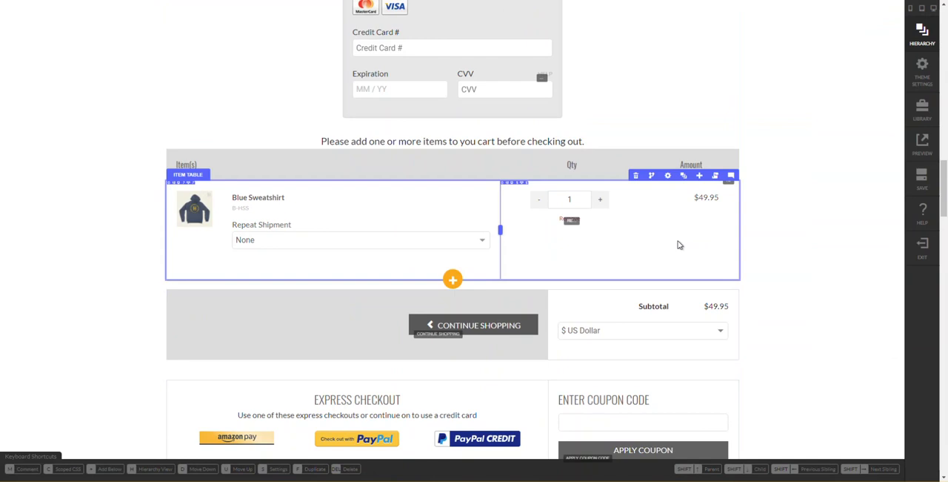
pyautogui.moveTo(673, 188)
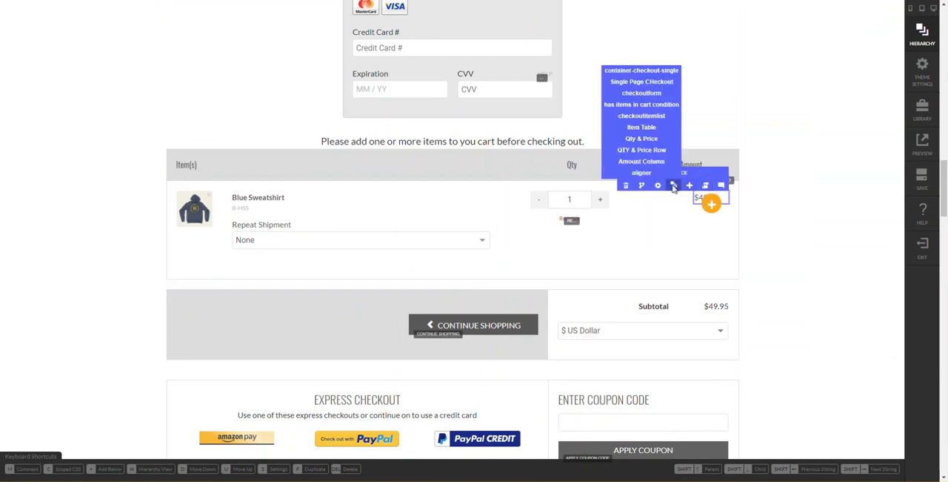
pyautogui.click(674, 188)
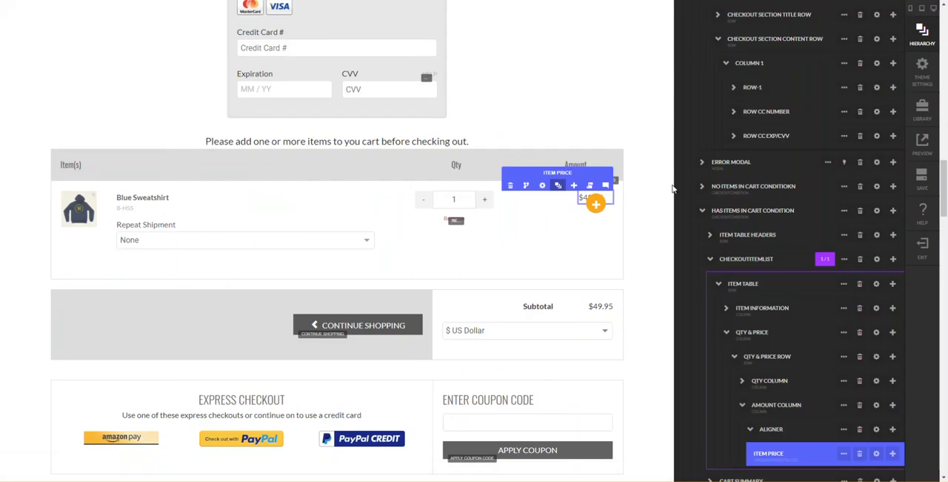
pyautogui.scroll(3, 795, 160)
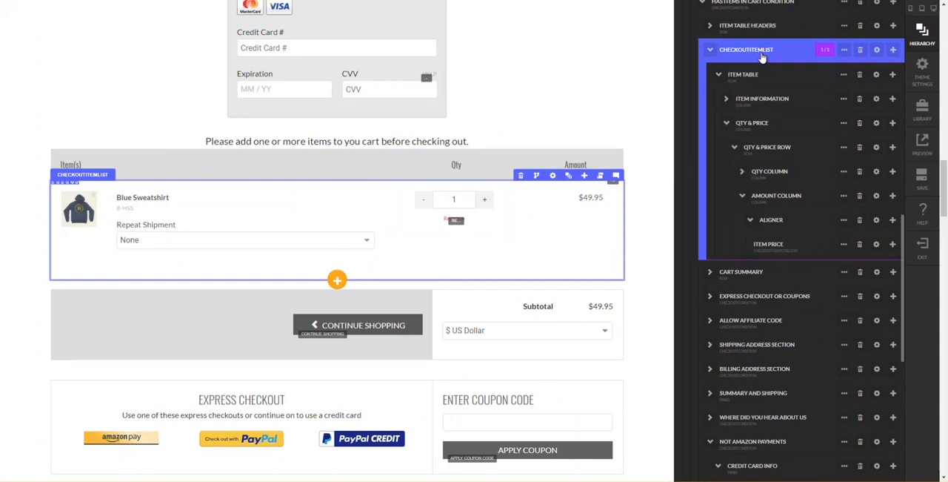
pyautogui.scroll(1, 761, 58)
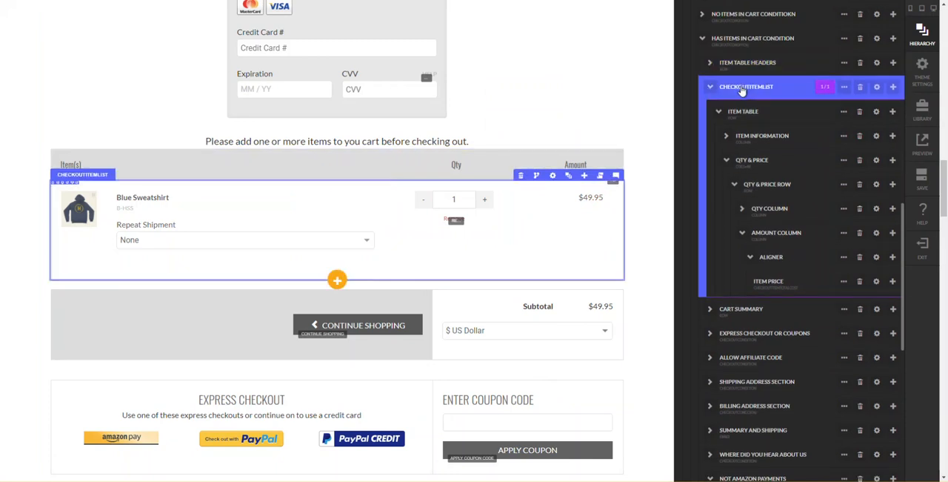
pyautogui.click(784, 90)
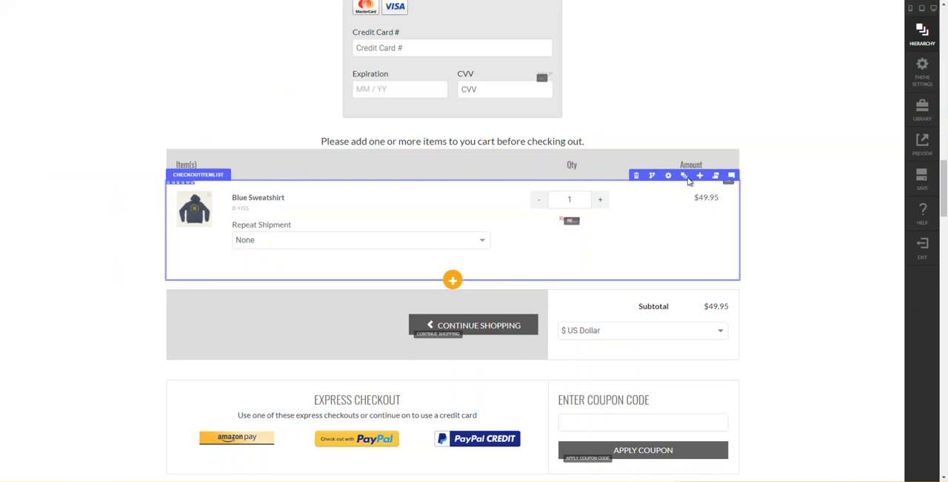
pyautogui.moveTo(686, 180)
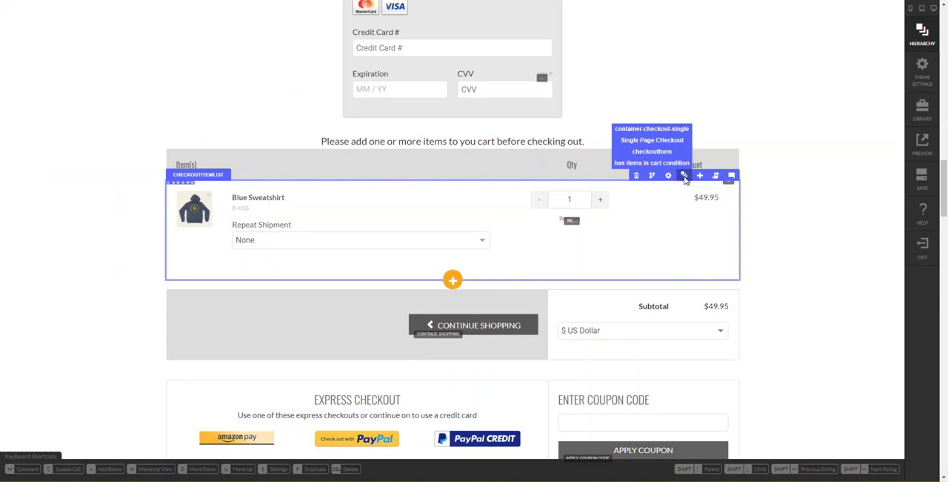
pyautogui.click(685, 178)
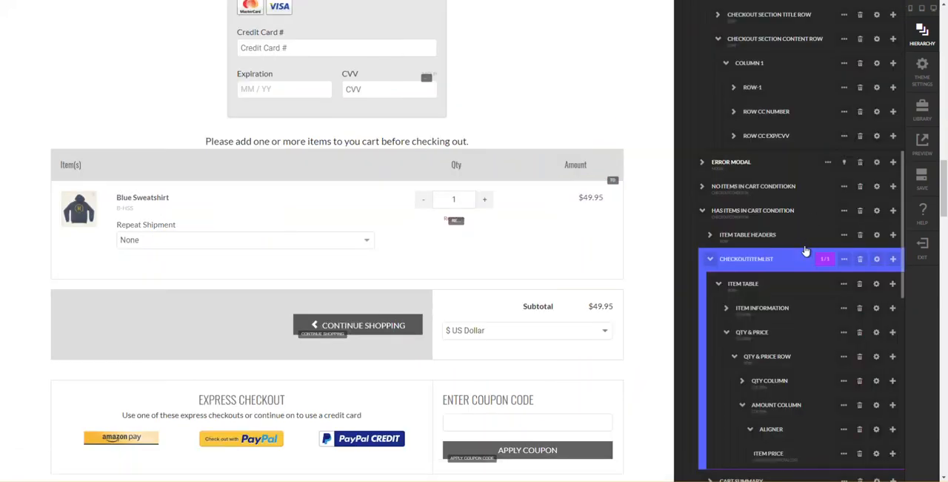
pyautogui.scroll(-2, 805, 252)
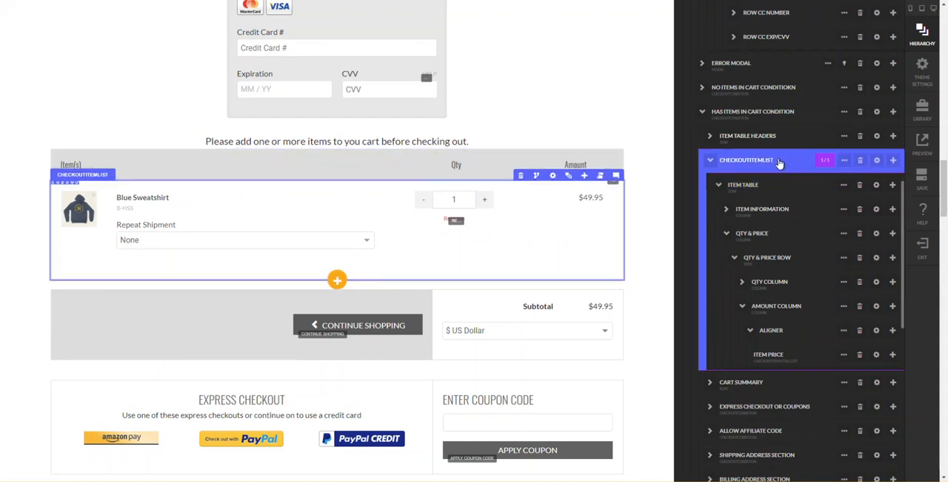
pyautogui.click(844, 160)
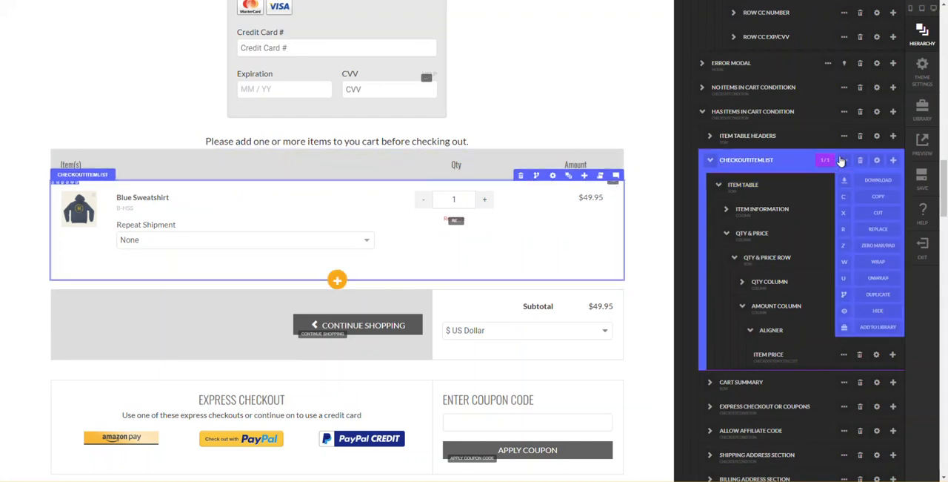
pyautogui.click(843, 197)
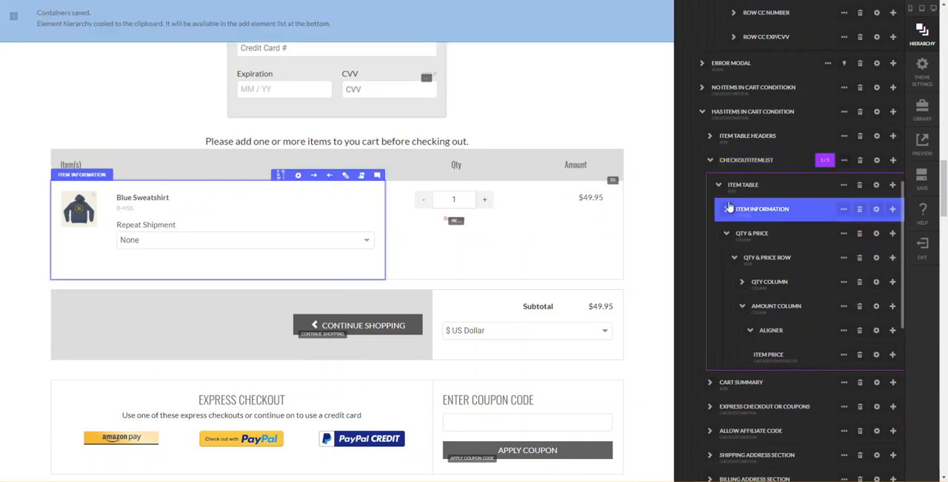
pyautogui.click(659, 183)
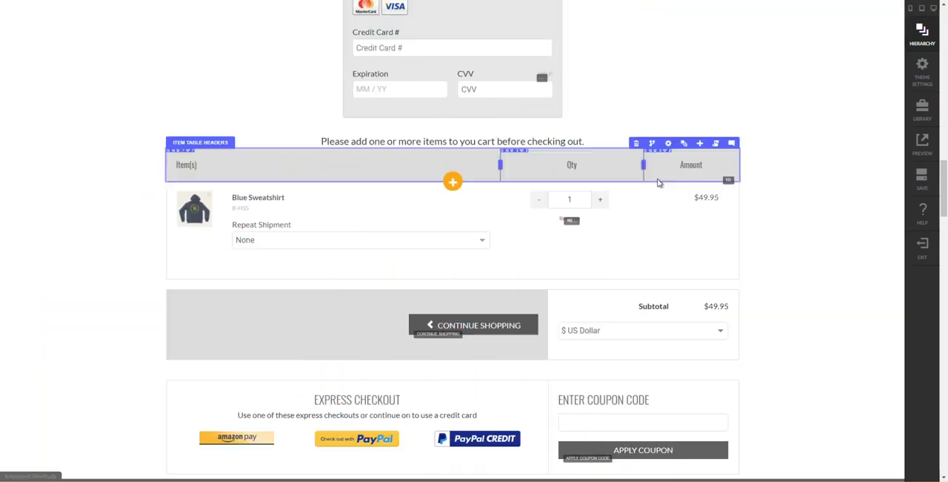
# - Paste the copied checkoutitemlist into the empty content row of the Your Cart section
pyautogui.scroll(5, 660, 182)
pyautogui.scroll(10, 659, 182)
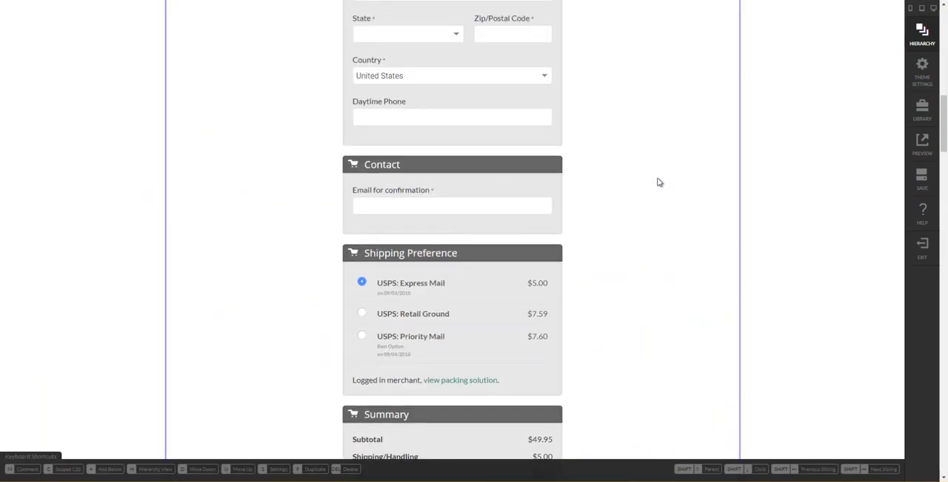
pyautogui.scroll(5, 658, 182)
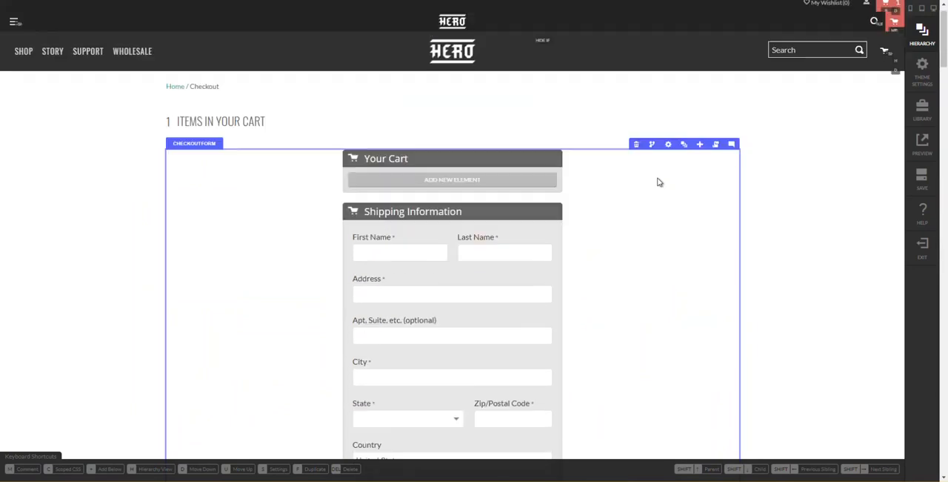
pyautogui.click(463, 208)
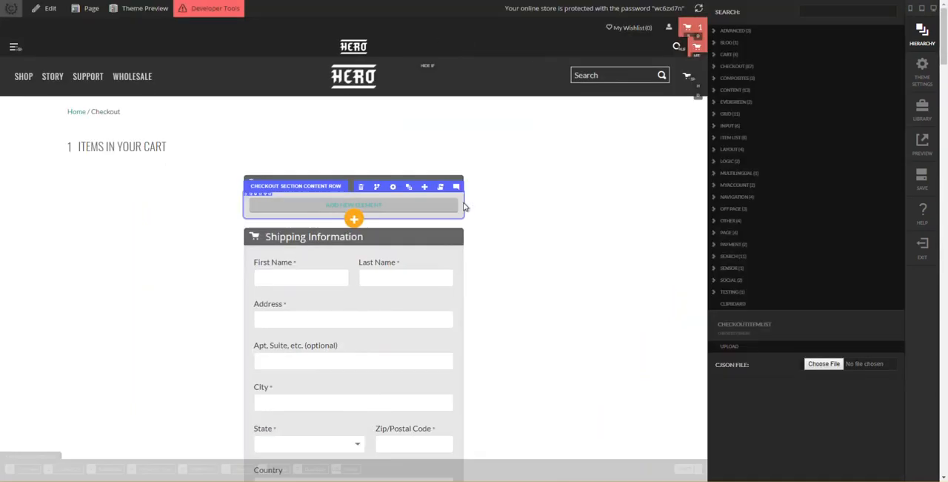
pyautogui.click(769, 326)
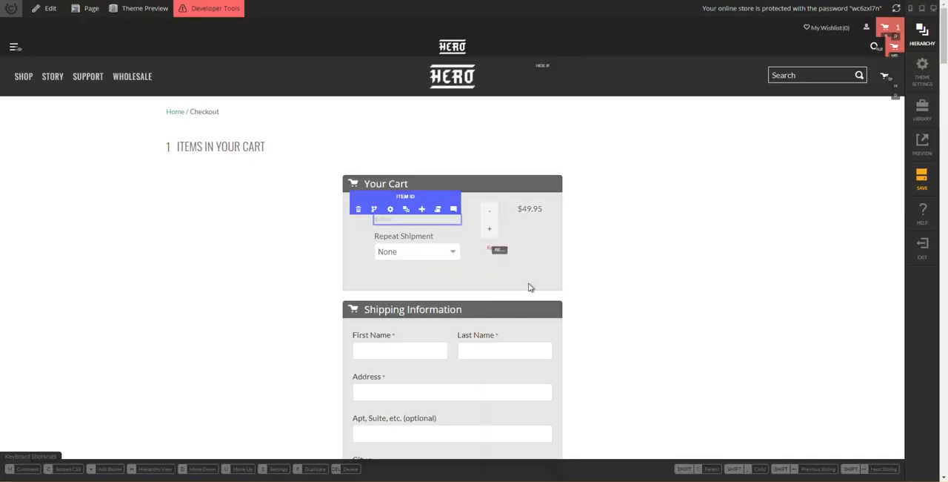
# - Add a row with two equal columns (6/6) above the Item Table in Your Cart's checkoutitemlist, and expand it in the hierarchy
pyautogui.click(415, 187)
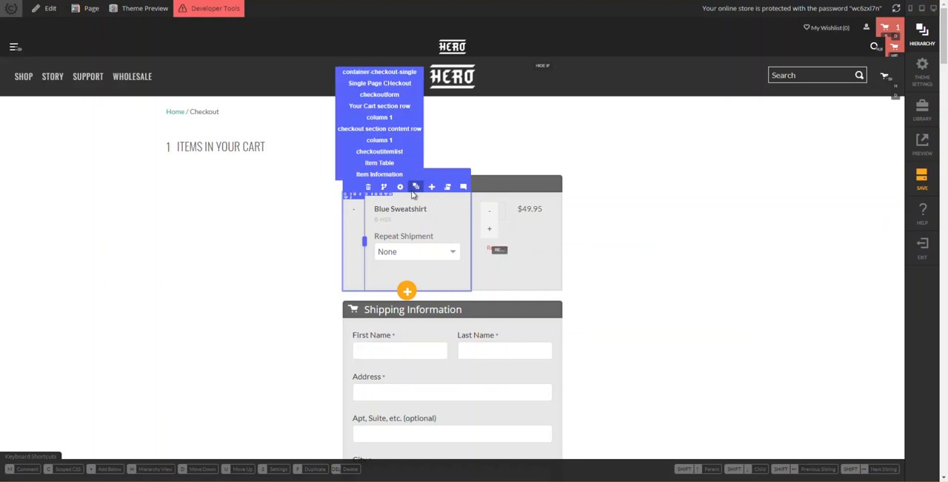
pyautogui.click(415, 188)
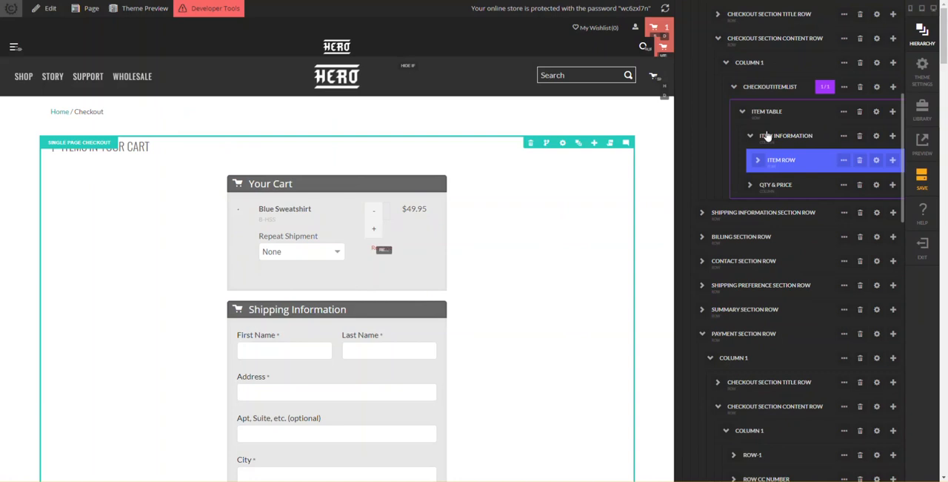
pyautogui.click(765, 115)
pyautogui.click(770, 89)
pyautogui.click(753, 115)
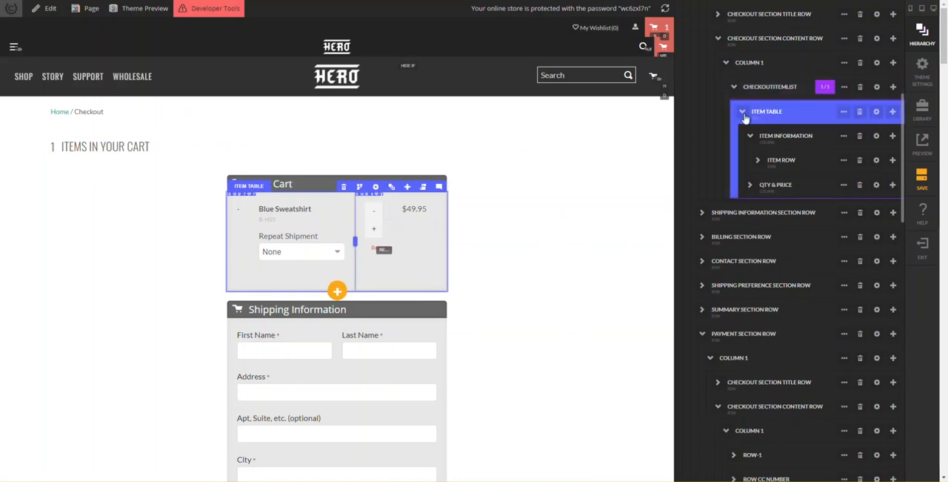
pyautogui.click(893, 113)
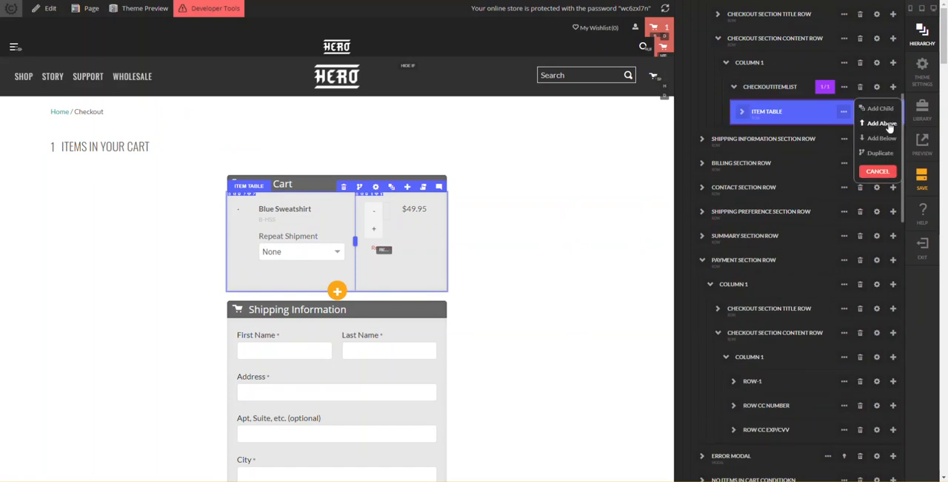
pyautogui.click(883, 124)
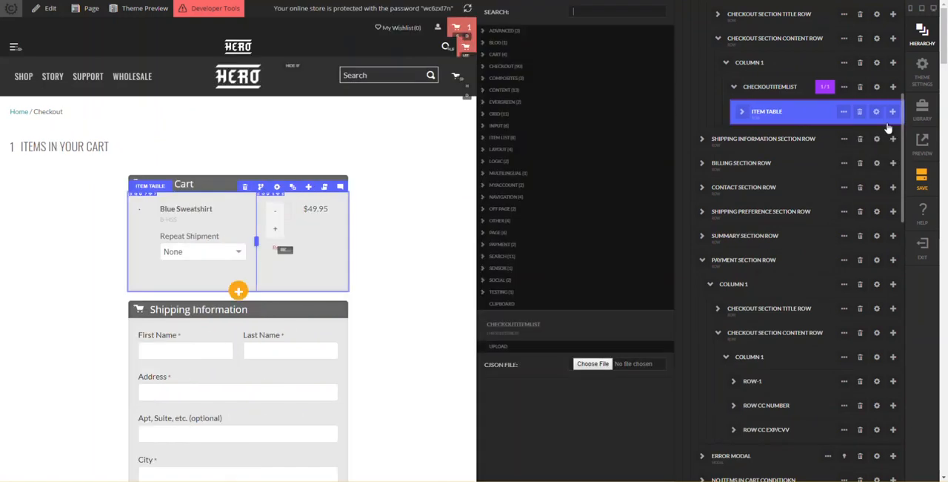
pyautogui.write('row')
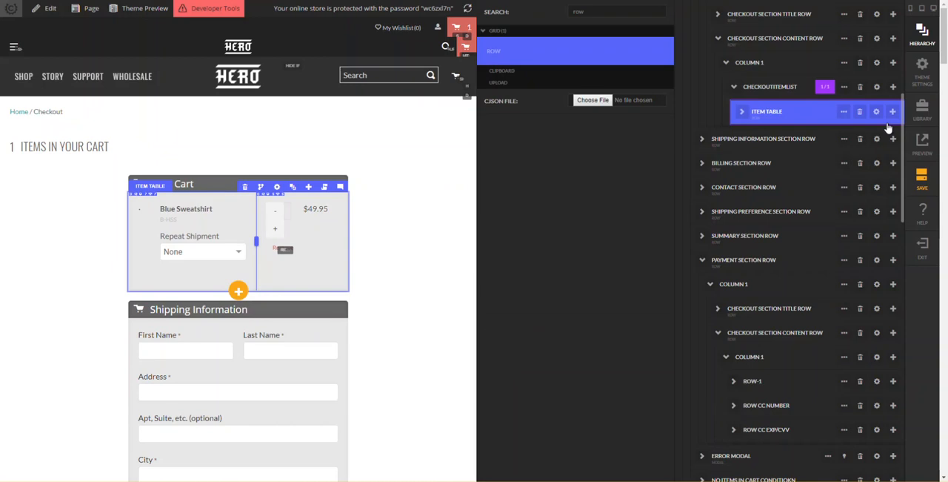
pyautogui.press('Return')
pyautogui.write('2')
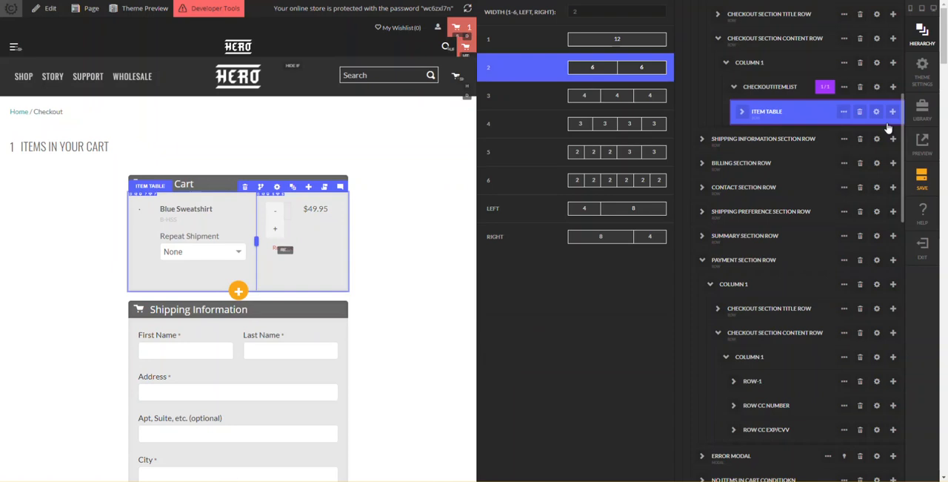
pyautogui.press('Return')
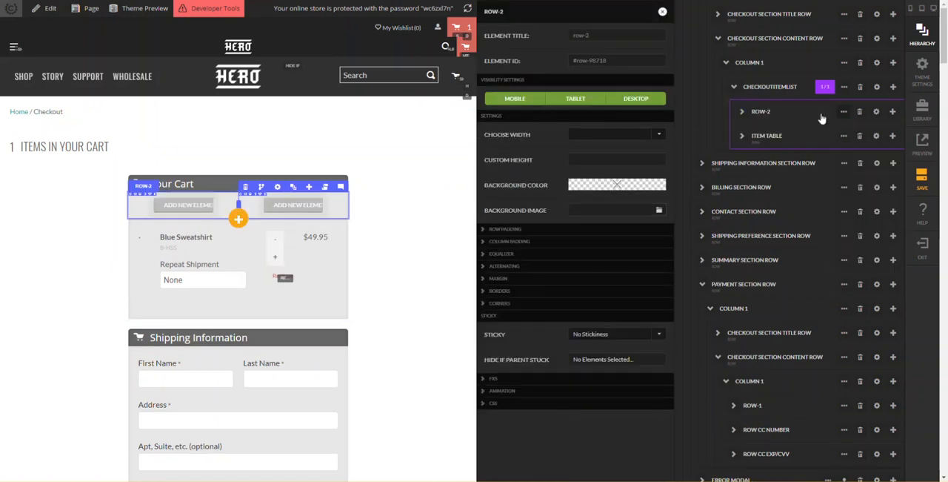
pyautogui.click(741, 111)
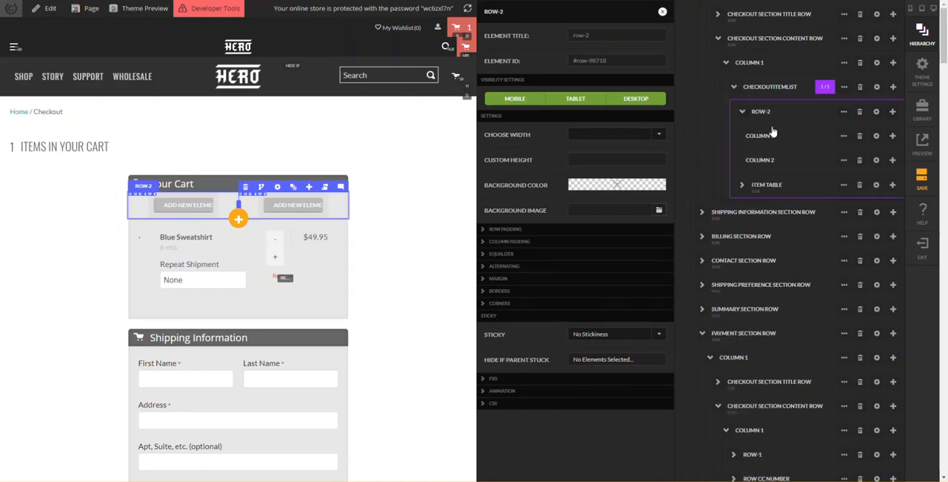
# - Set Row-2's column 1 to 5 and column 2 to 7 on Small (Phone), clearing both Medium (Tablet) column counts
pyautogui.click(878, 137)
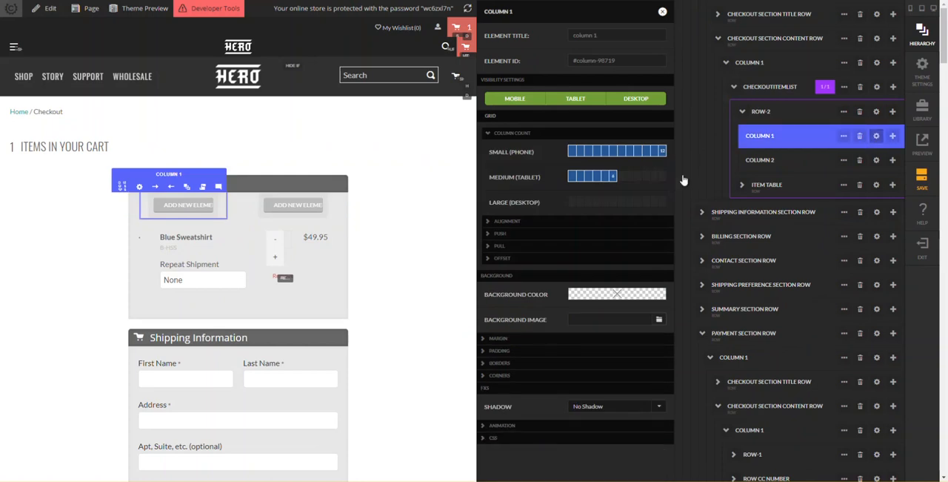
pyautogui.click(607, 153)
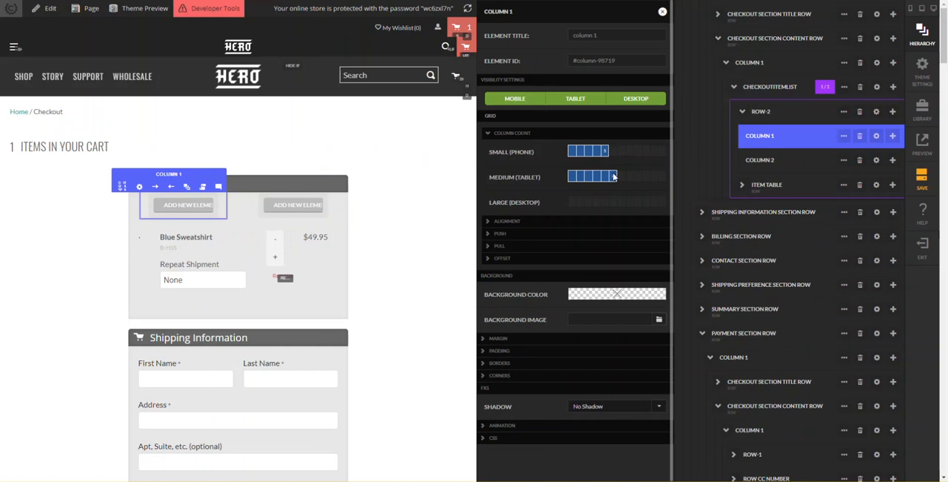
pyautogui.click(614, 179)
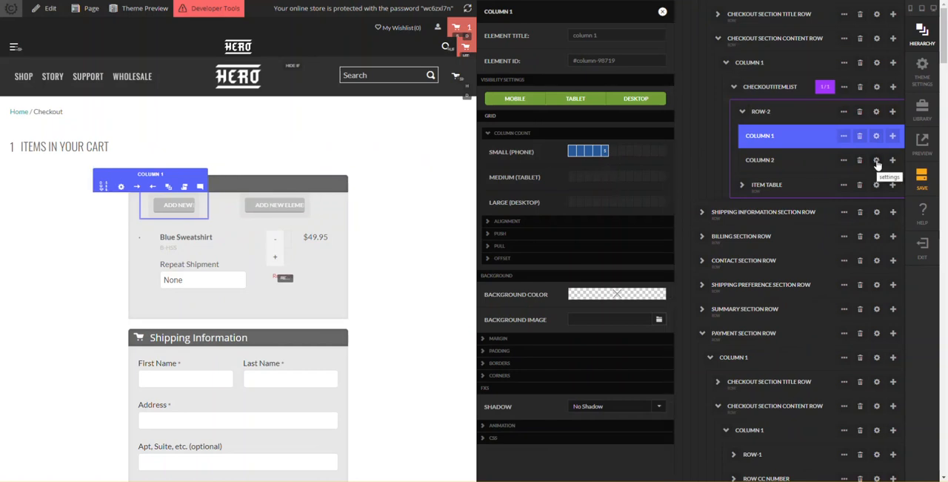
pyautogui.click(815, 160)
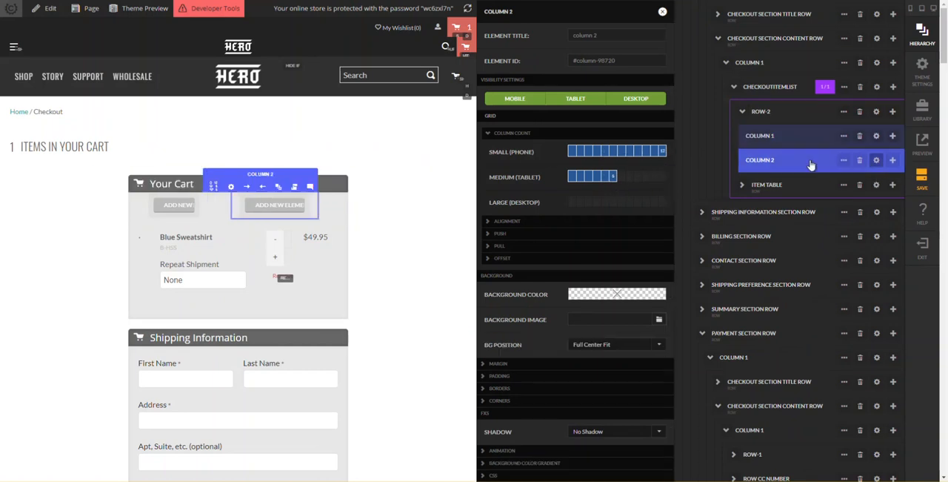
pyautogui.click(622, 152)
pyautogui.click(612, 179)
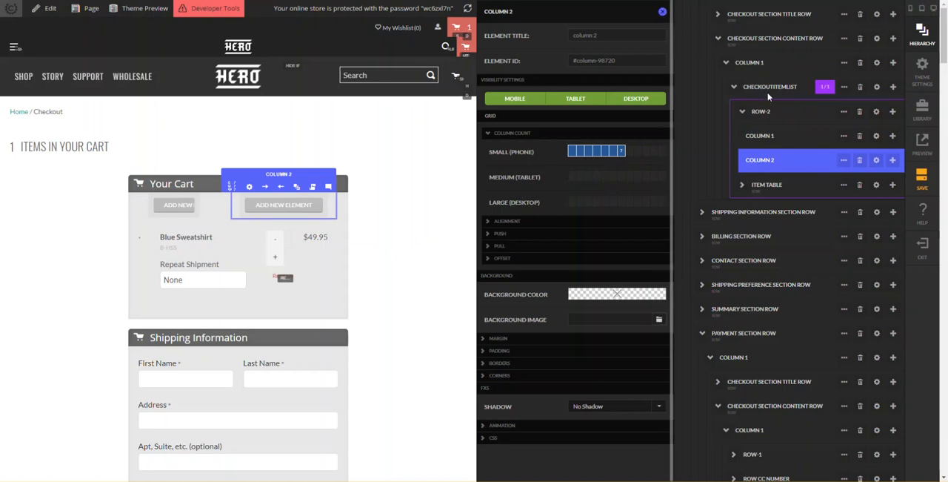
pyautogui.click(742, 80)
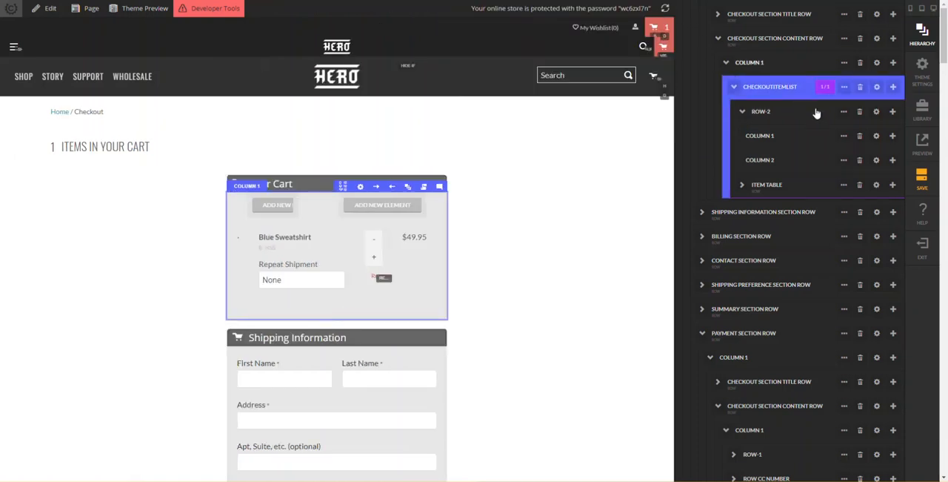
# - Zero the margins and padding of Row-2 and all layers beneath it
pyautogui.click(817, 113)
pyautogui.click(843, 112)
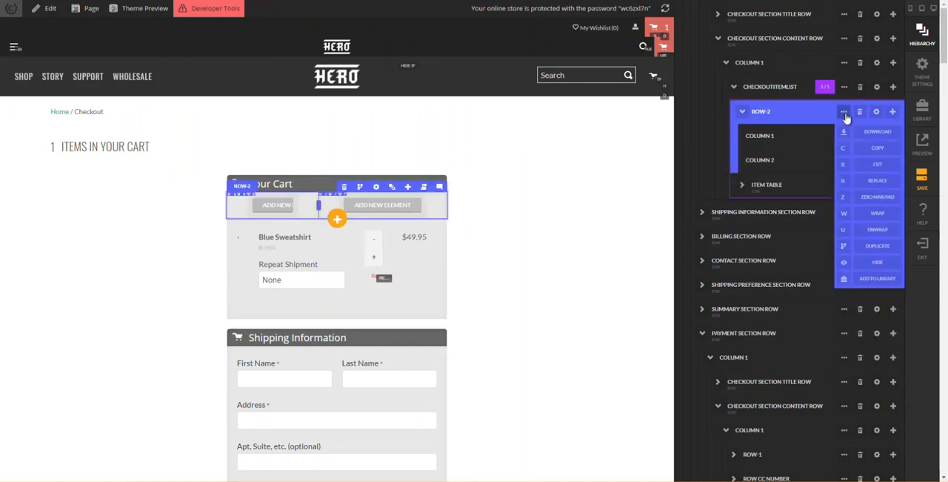
pyautogui.click(843, 199)
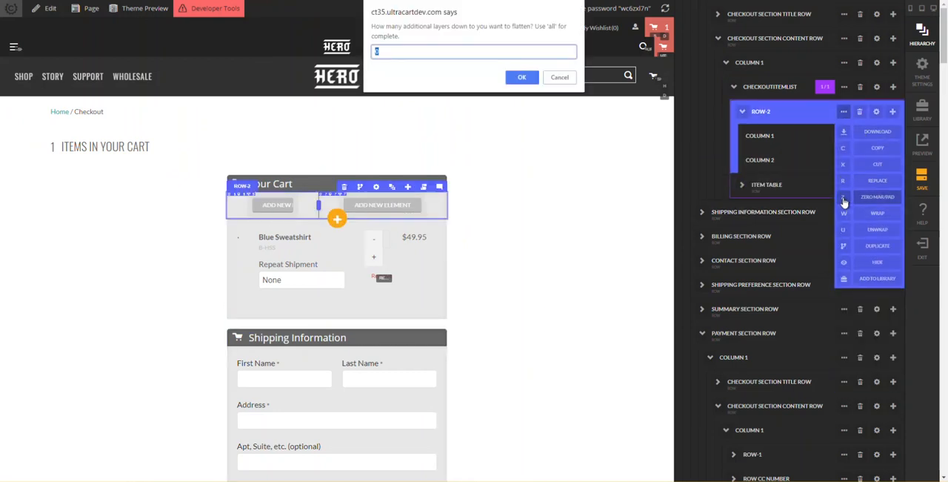
pyautogui.write('all')
pyautogui.press('Return')
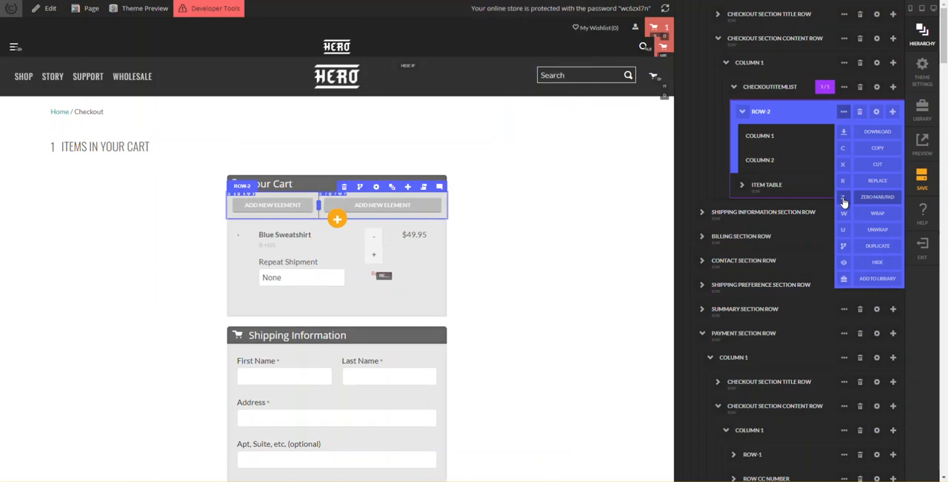
# - Move the Item Image Thumb from the Item Table's image column into column 1 of Row-2
pyautogui.click(366, 211)
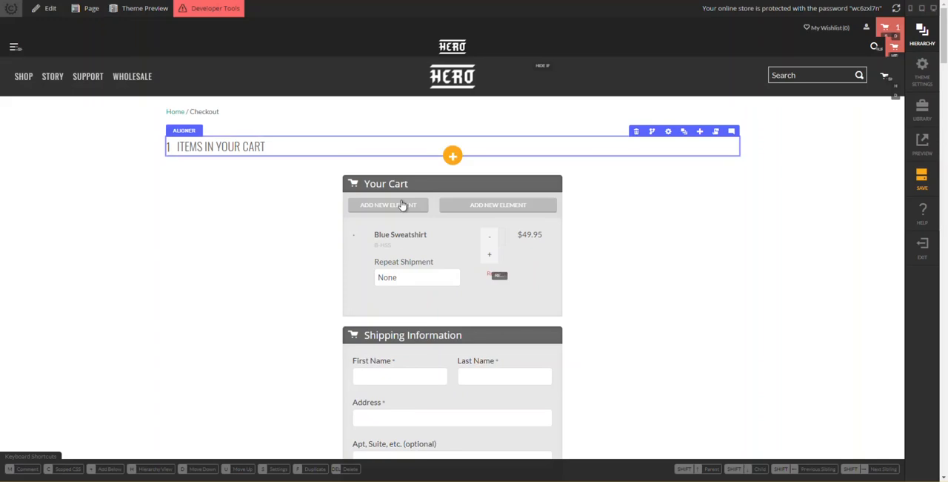
pyautogui.click(358, 236)
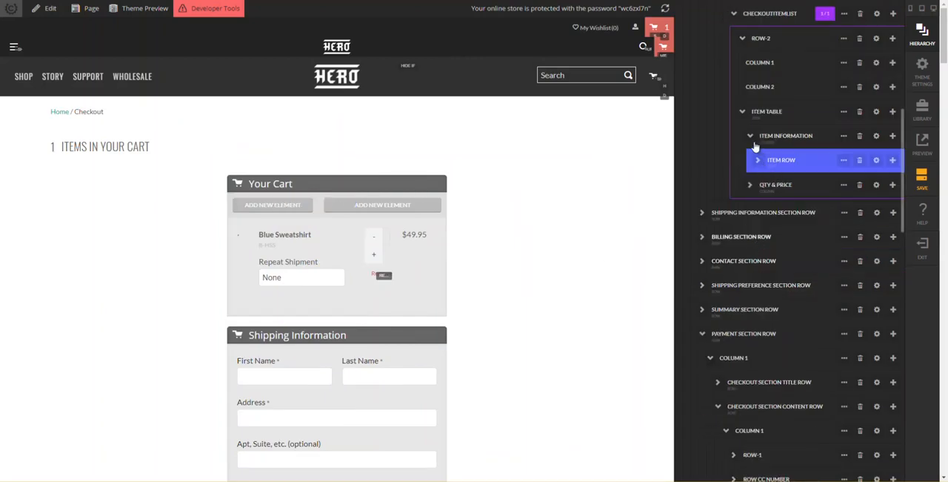
pyautogui.click(755, 166)
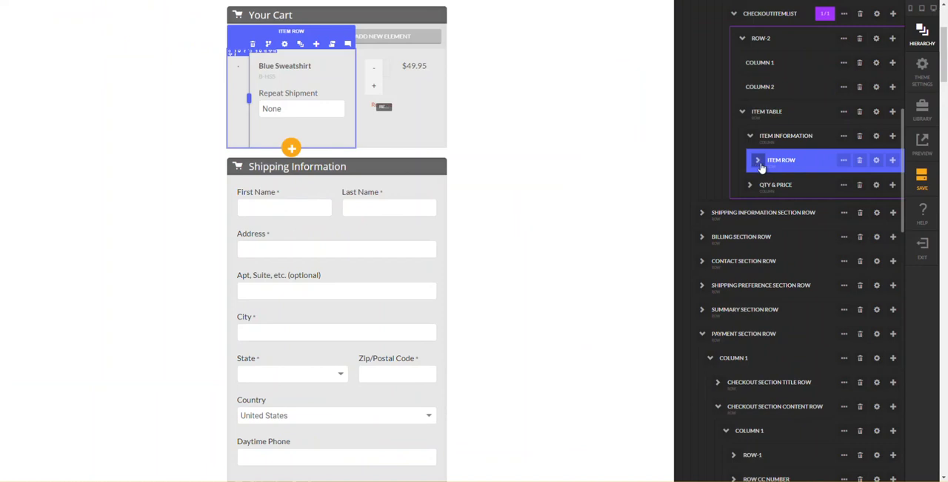
pyautogui.click(759, 162)
pyautogui.click(763, 184)
pyautogui.click(763, 186)
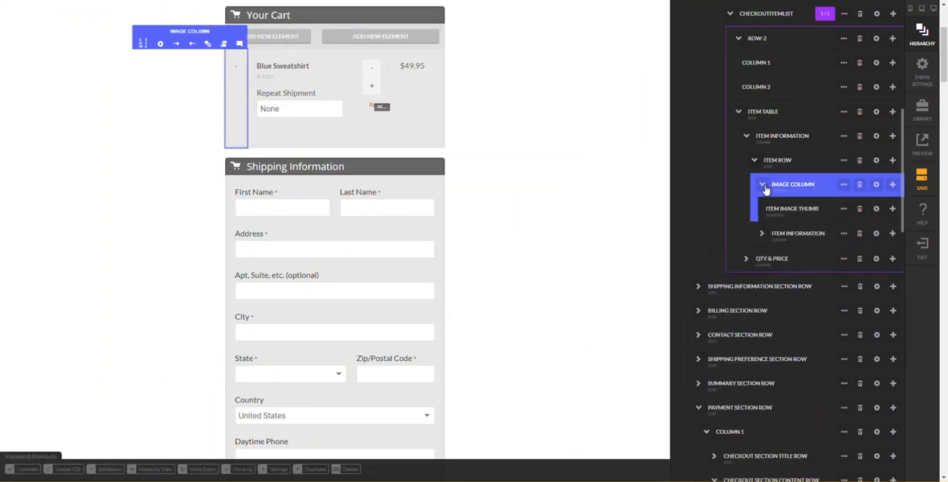
pyautogui.click(787, 209)
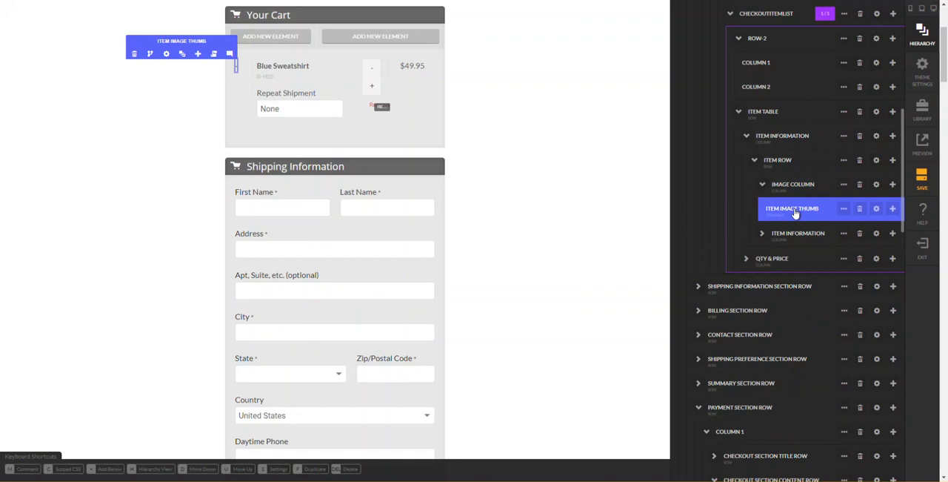
pyautogui.moveTo(794, 213); pyautogui.dragTo(792, 87)
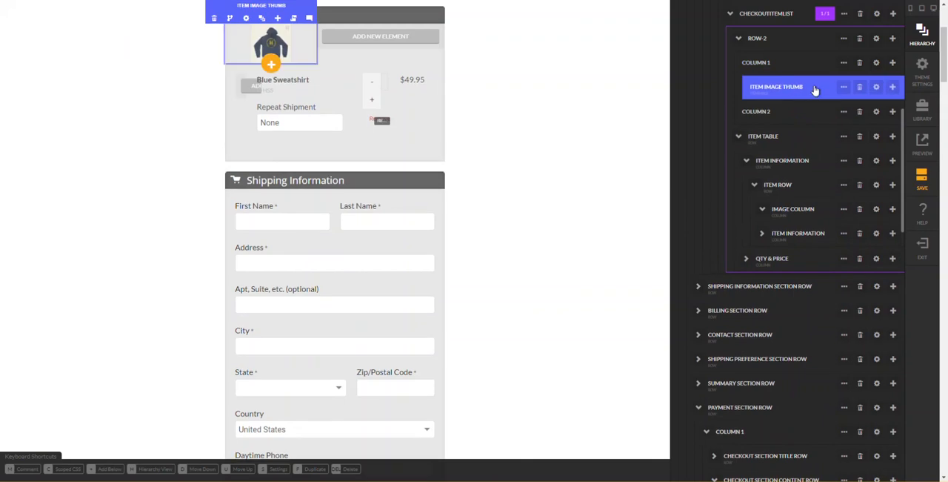
# - Inspect the cart image's dimensions on the reference checkout and set the Item Image Thumb's thumbnail width to 166
pyautogui.click(875, 88)
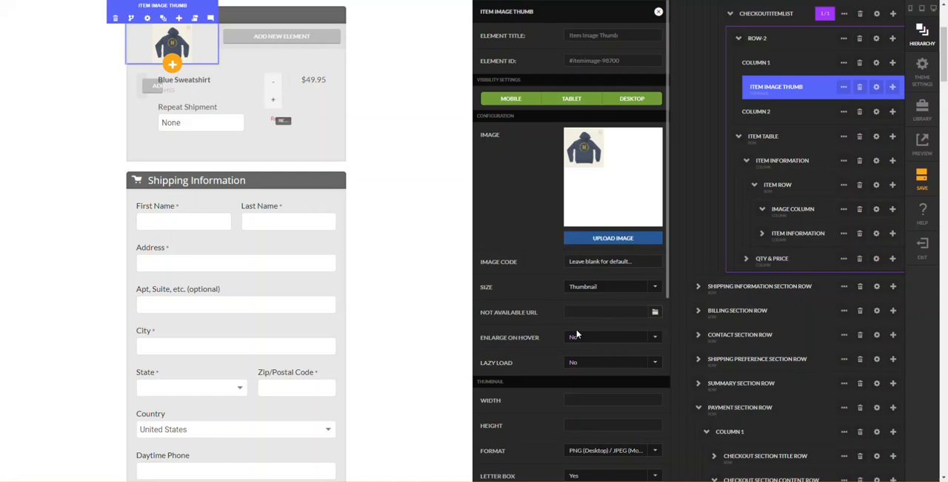
pyautogui.scroll(-1, 578, 334)
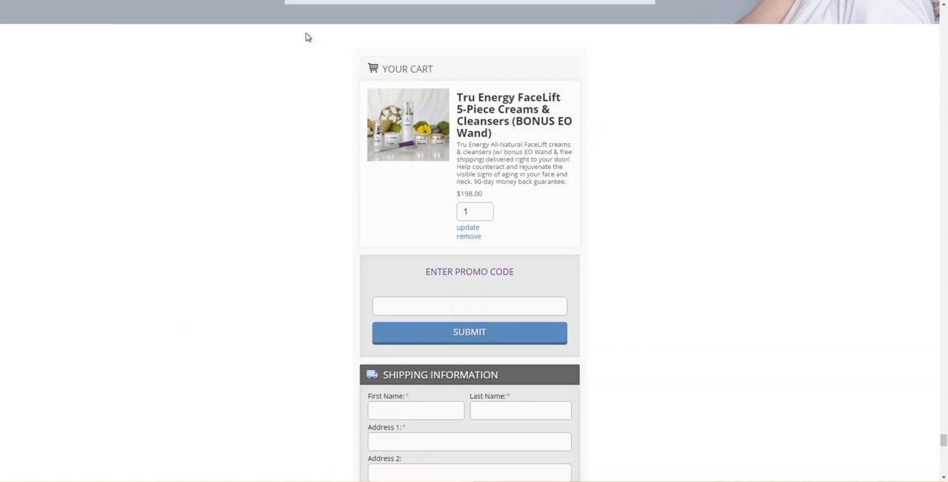
pyautogui.rightClick(384, 104)
pyautogui.click(415, 187)
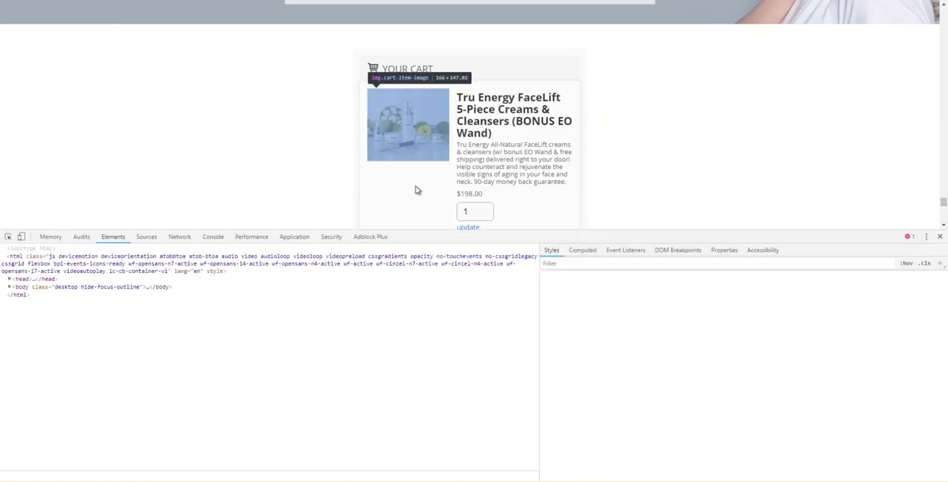
pyautogui.click(572, 252)
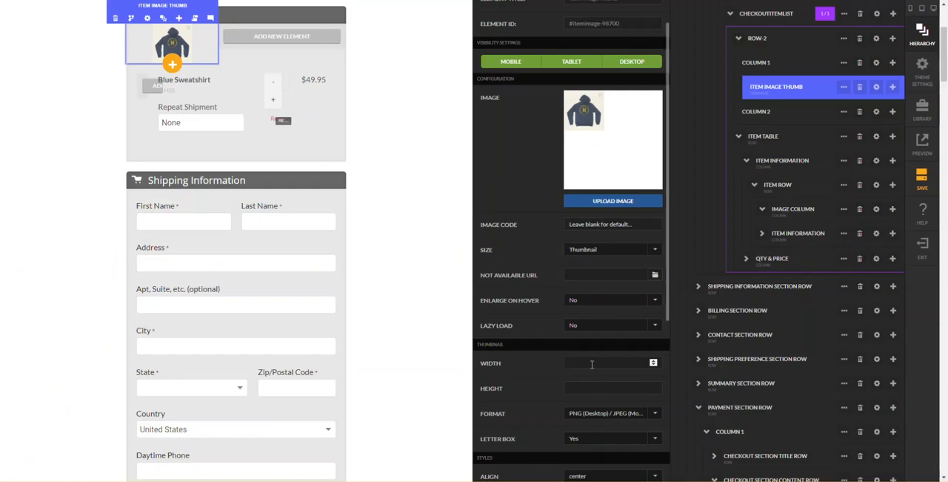
pyautogui.write('166')
pyautogui.press('Tab')
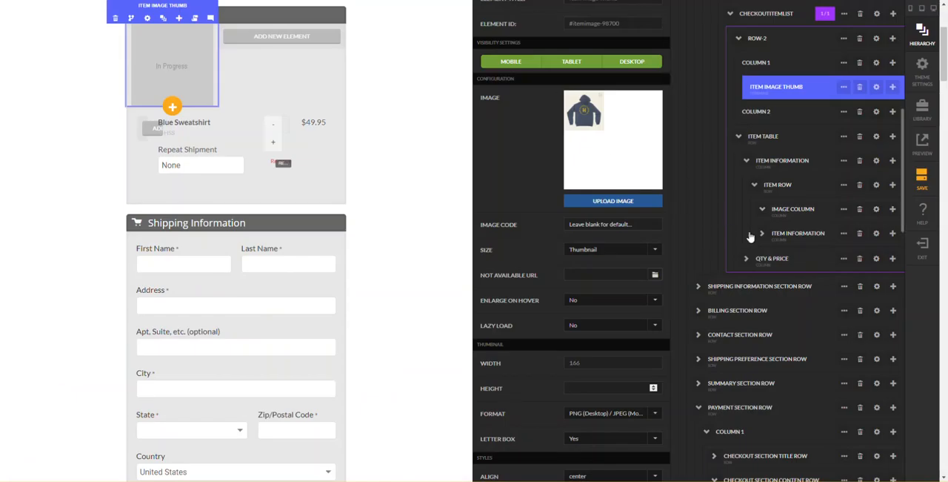
# - Move the itemlink containing the Item Title from the Item Table's vertical aligner into column 2 of Row-2
pyautogui.click(764, 234)
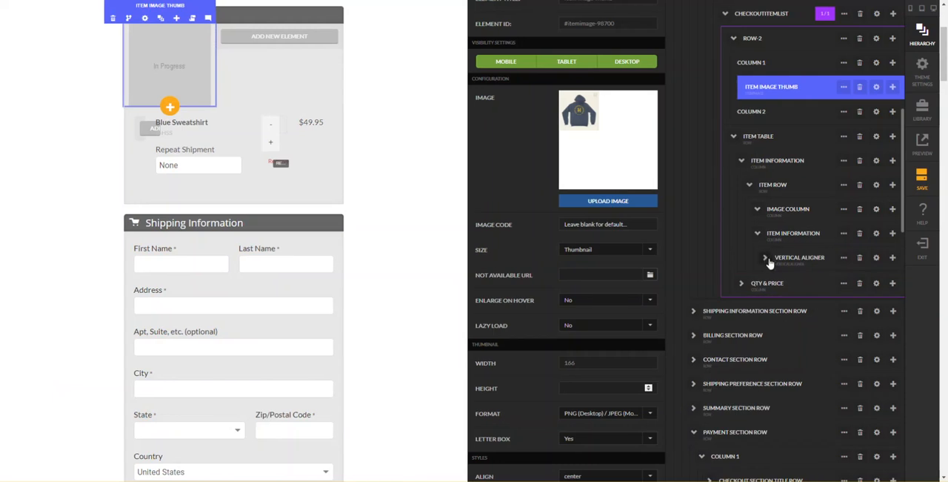
pyautogui.click(766, 258)
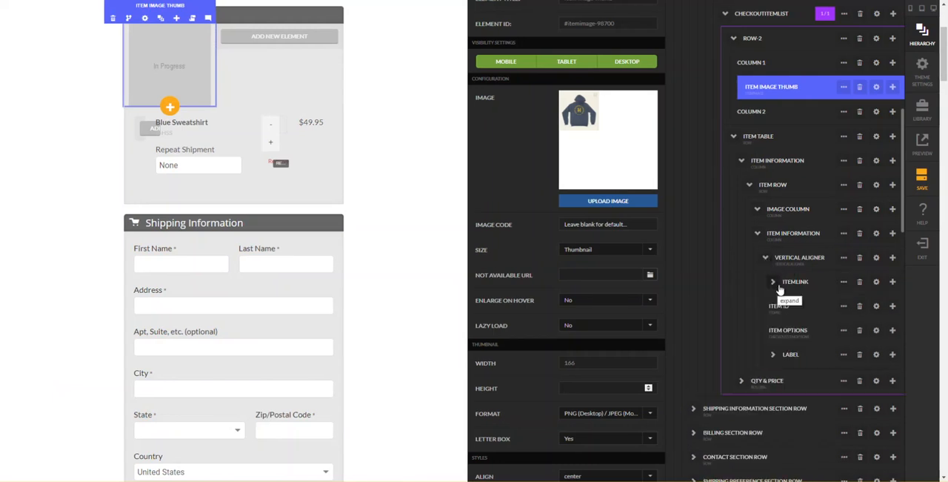
pyautogui.click(775, 282)
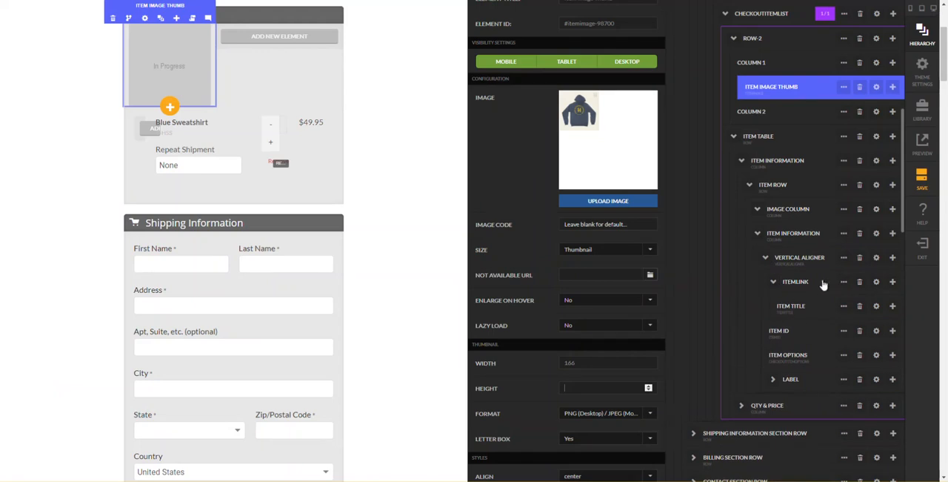
pyautogui.moveTo(797, 286); pyautogui.dragTo(794, 128)
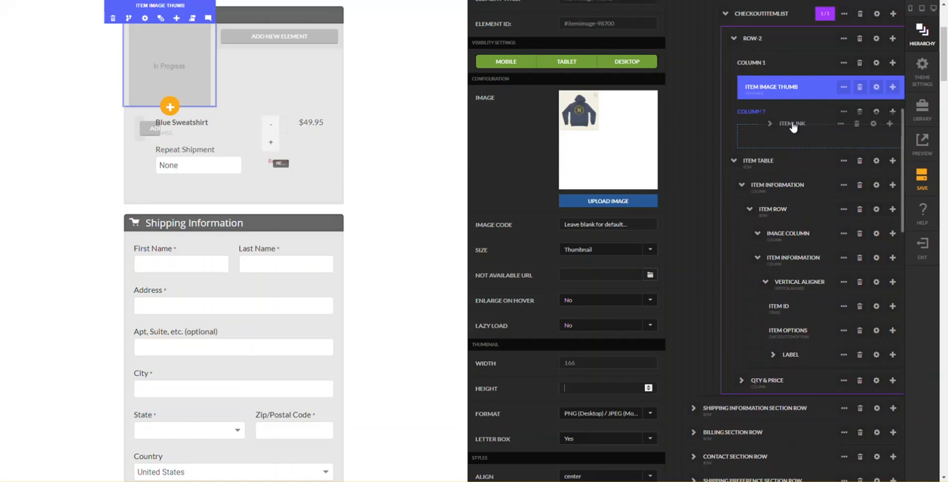
pyautogui.moveTo(794, 127); pyautogui.dragTo(793, 128)
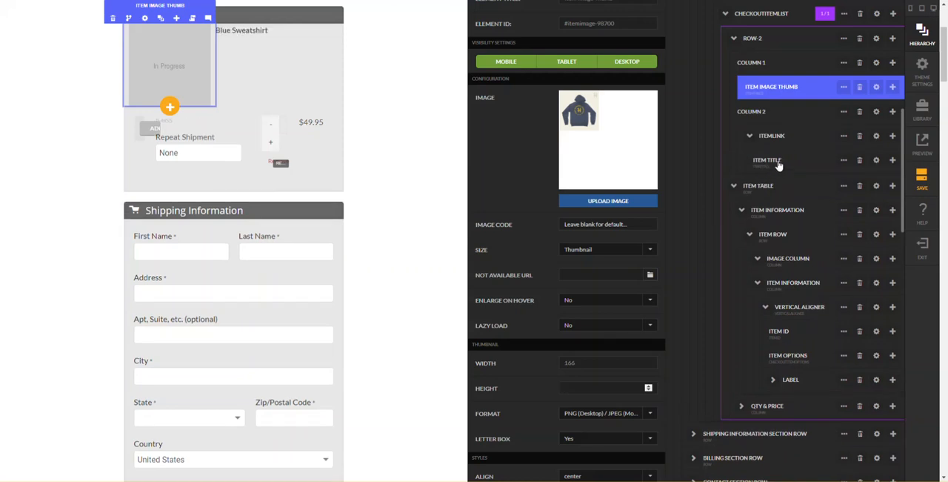
# - Unwrap the Item Title in column 2, removing its parent itemlink
pyautogui.click(843, 160)
pyautogui.scroll(1, 644, 77)
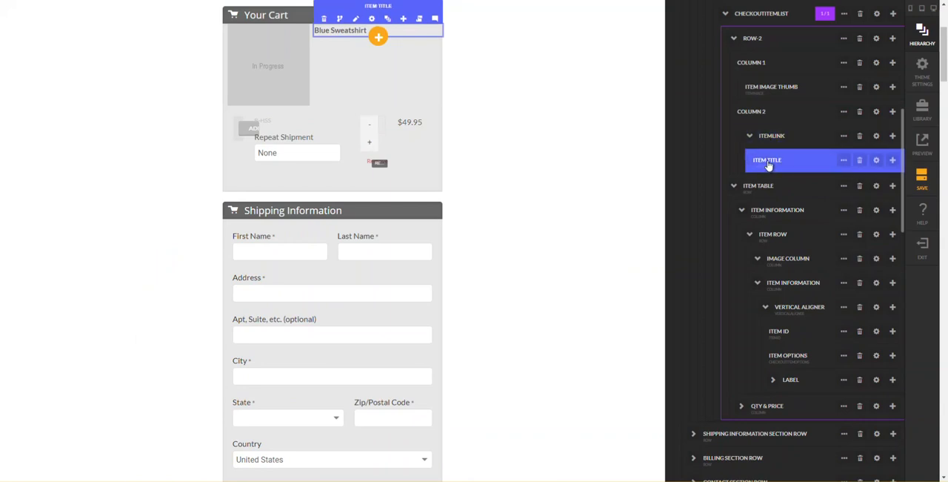
pyautogui.moveTo(844, 162)
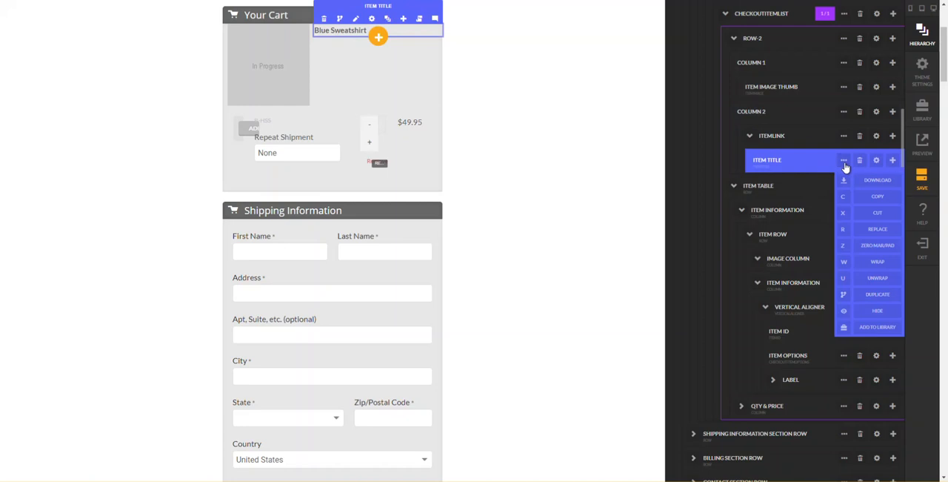
pyautogui.click(842, 283)
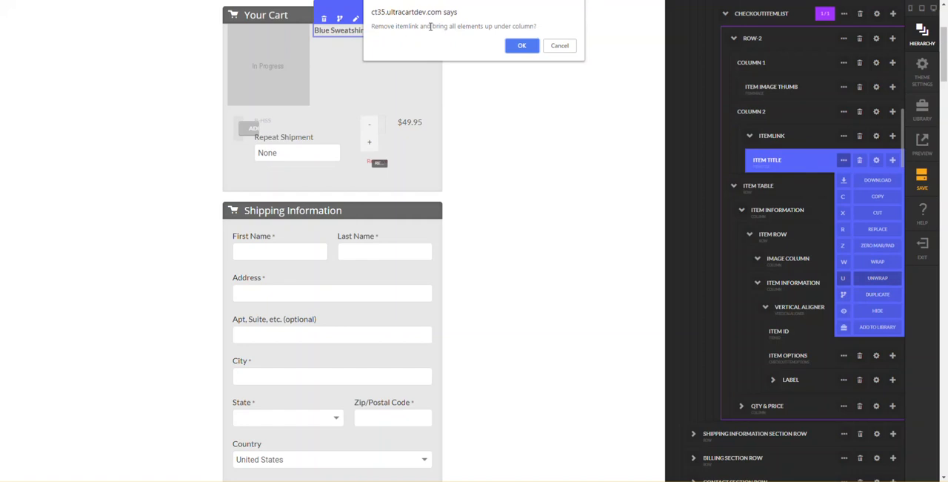
pyautogui.click(521, 46)
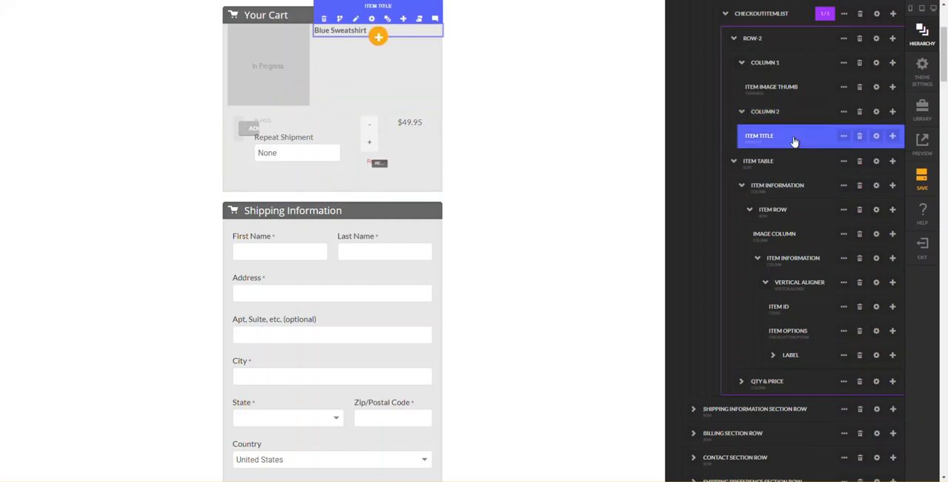
# - Add an Item Description element below the Item Title in column 2 of Row-2
pyautogui.click(893, 138)
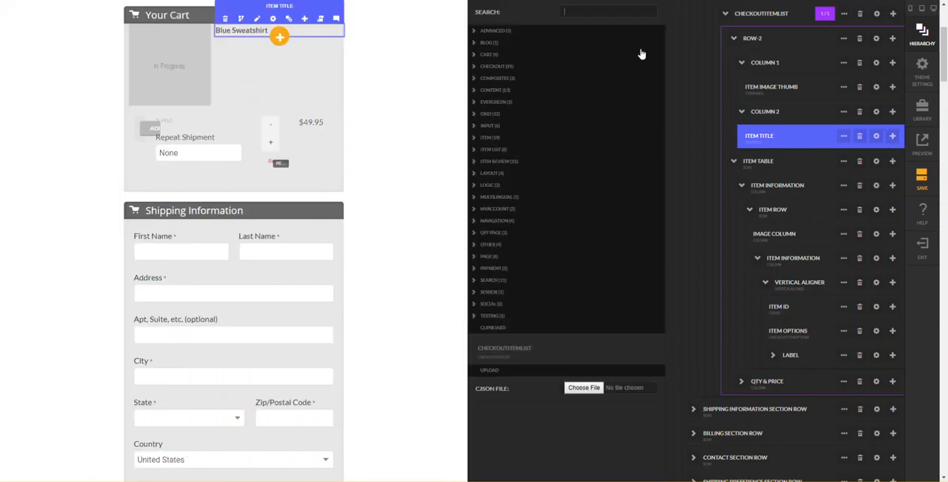
pyautogui.click(893, 136)
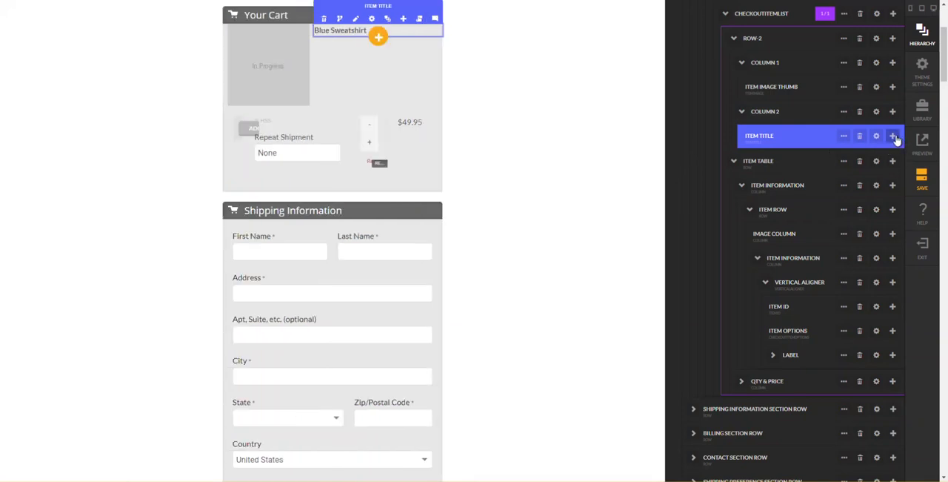
pyautogui.click(893, 136)
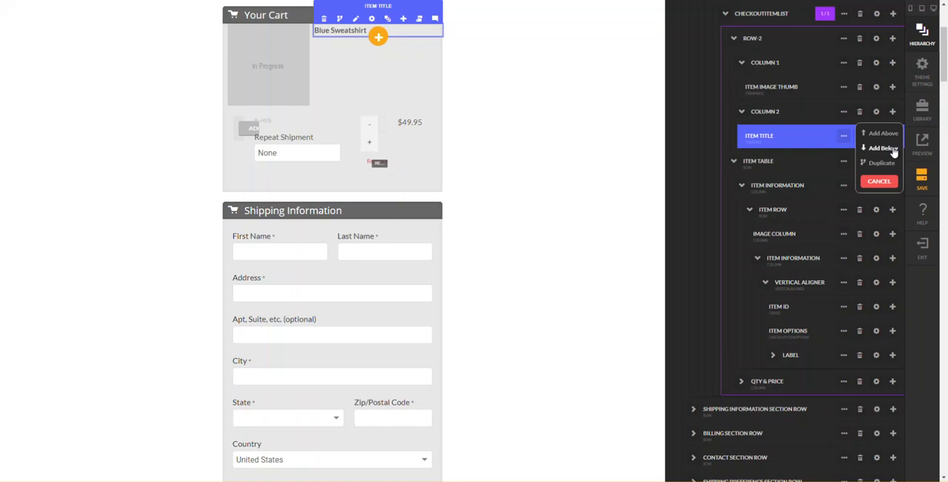
pyautogui.click(884, 149)
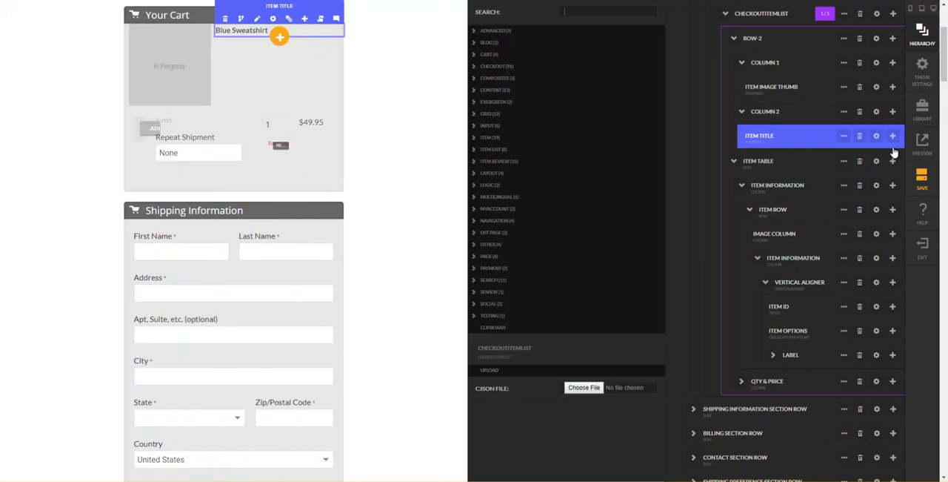
pyautogui.write('desc')
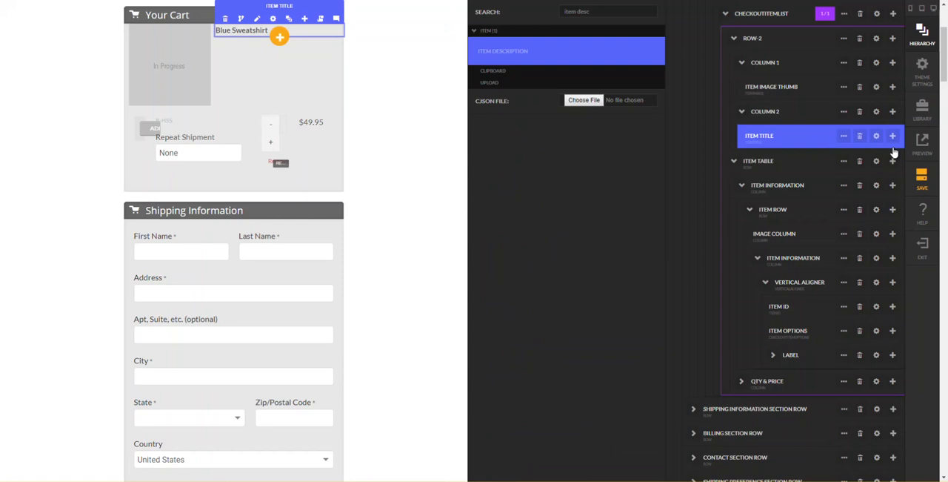
pyautogui.press('Return')
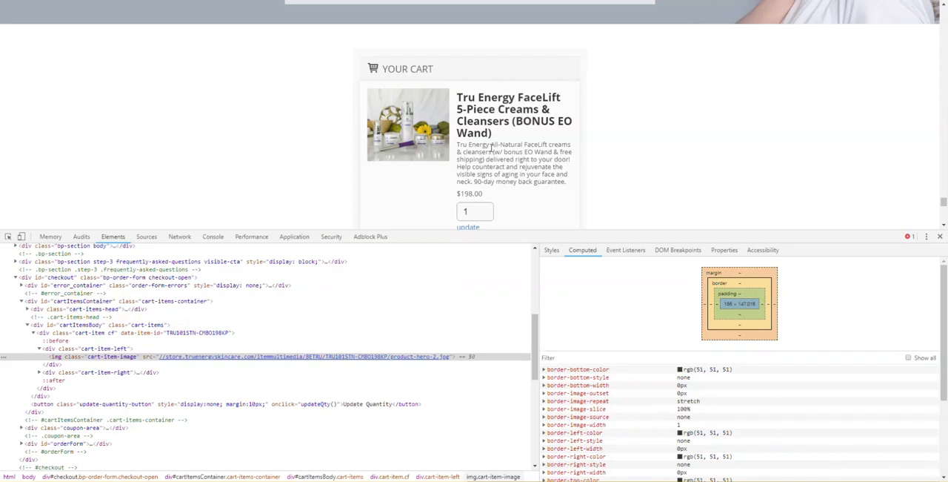
# - Replace the Item Description's placeholder text with the product description copied from the reference checkout's cart
pyautogui.moveTo(458, 146); pyautogui.dragTo(569, 182)
pyautogui.hotkey('ctrl', 'c')
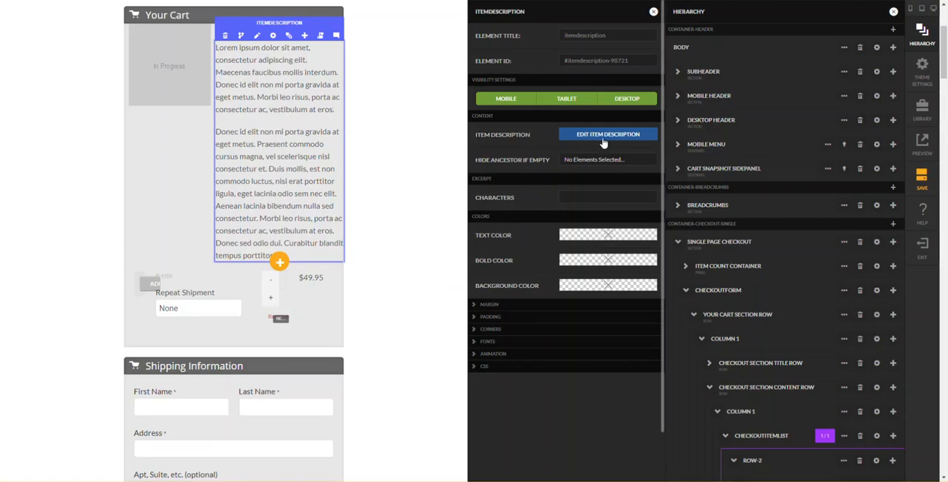
pyautogui.click(604, 143)
pyautogui.moveTo(573, 153); pyautogui.dragTo(261, 42)
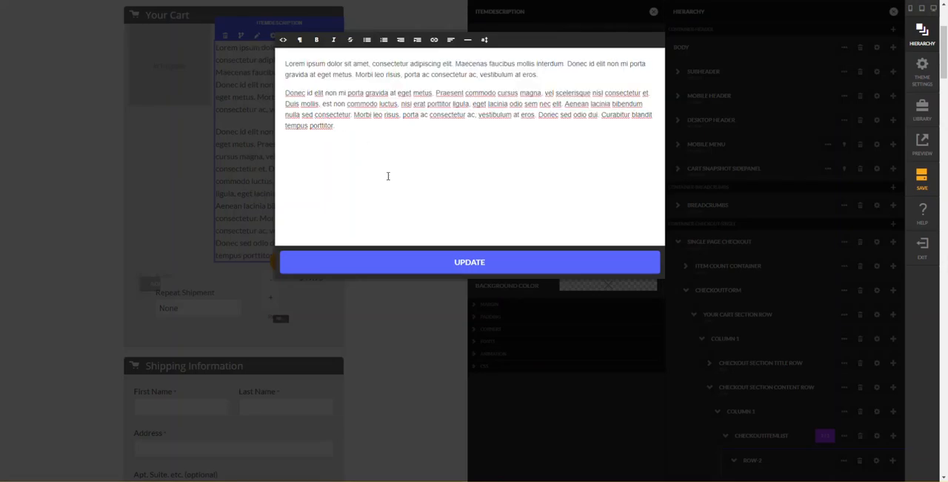
pyautogui.hotkey('ctrl', 'v')
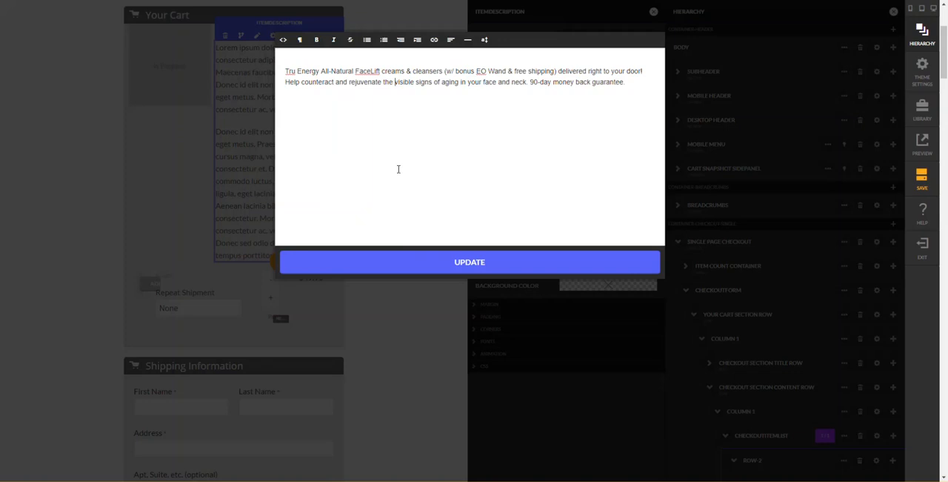
pyautogui.press('Delete')
pyautogui.hotkey('ctrl', 'z')
pyautogui.click(396, 262)
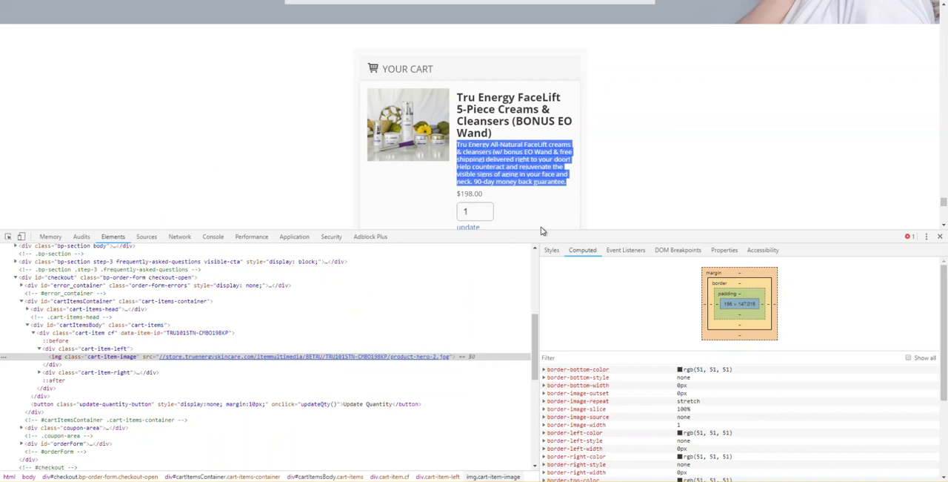
pyautogui.scroll(-3, 617, 407)
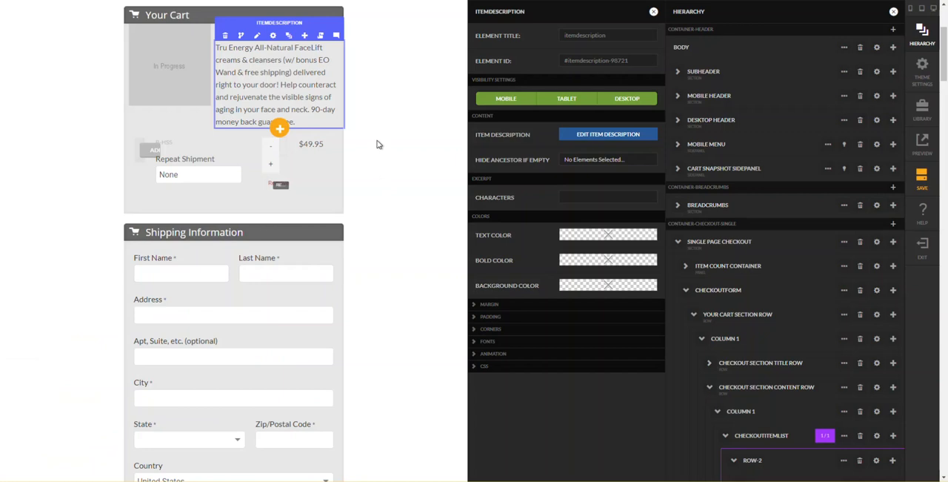
pyautogui.click(442, 131)
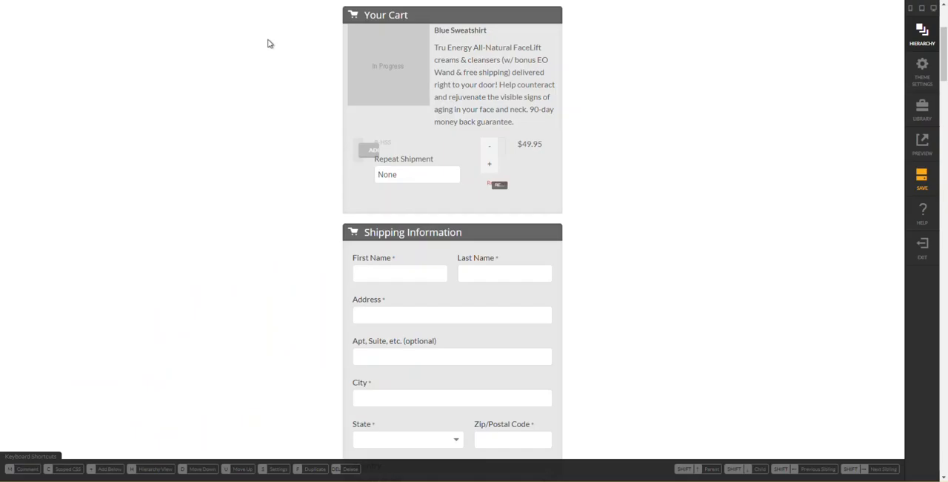
# - Set the Item Description's small font size to 14 px
pyautogui.click(496, 93)
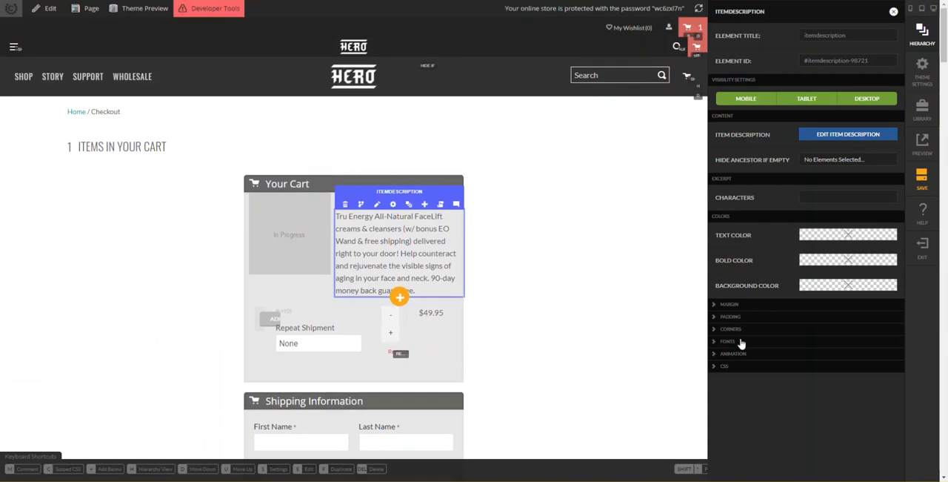
pyautogui.click(743, 342)
pyautogui.scroll(-1, 796, 348)
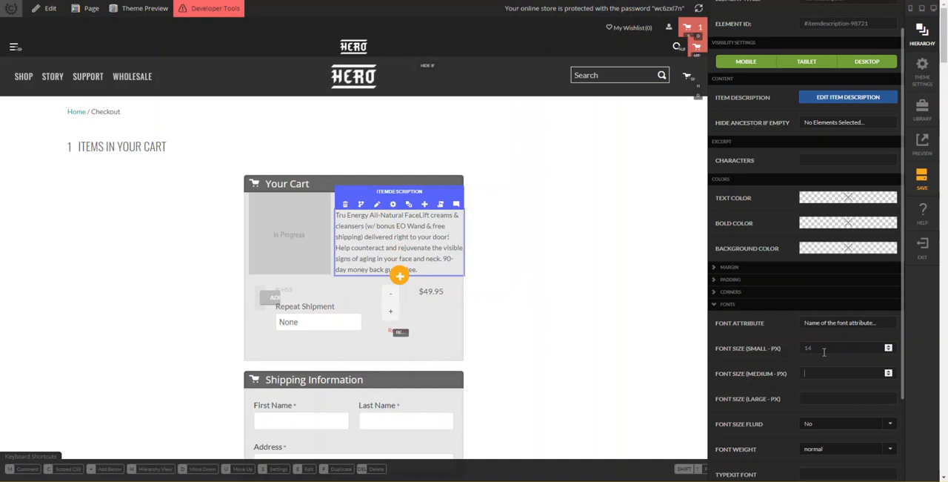
# - Set the Item Description's Google font to Open Sans
pyautogui.scroll(-2, 819, 351)
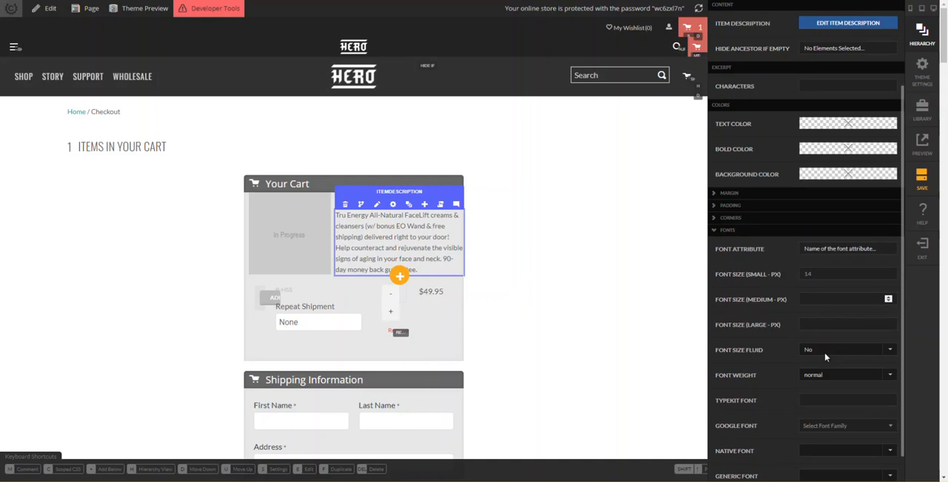
pyautogui.click(843, 428)
pyautogui.scroll(-2, 894, 401)
pyautogui.scroll(-2, 894, 398)
pyautogui.moveTo(893, 333); pyautogui.dragTo(891, 386)
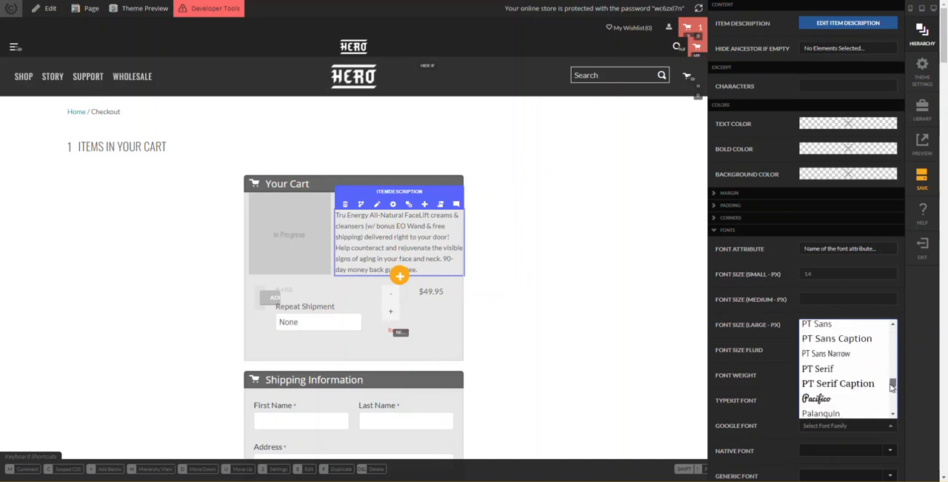
pyautogui.scroll(4, 841, 375)
pyautogui.scroll(2, 839, 363)
pyautogui.scroll(1, 840, 363)
pyautogui.scroll(-2, 840, 363)
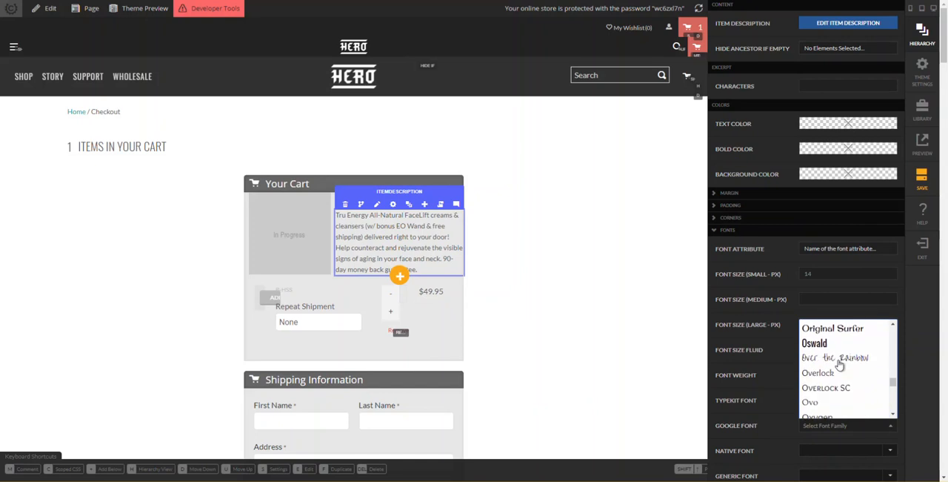
pyautogui.scroll(3, 840, 363)
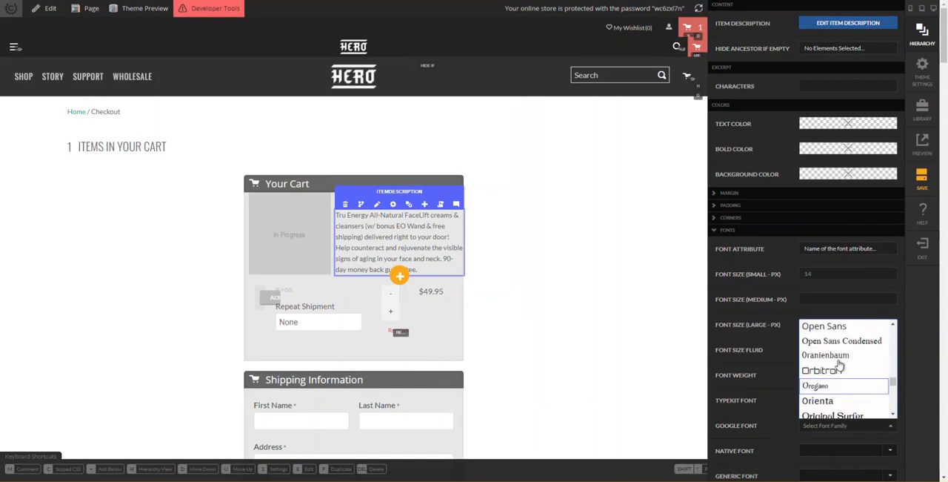
pyautogui.click(819, 325)
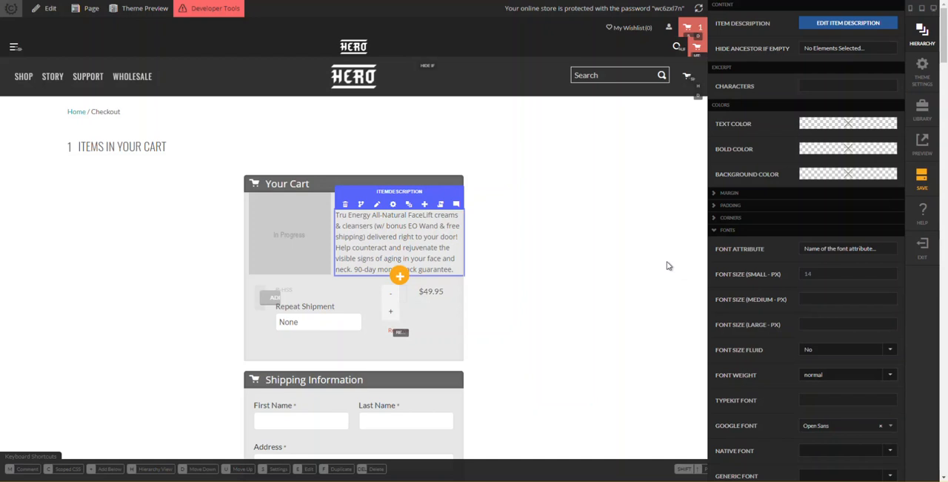
pyautogui.click(632, 249)
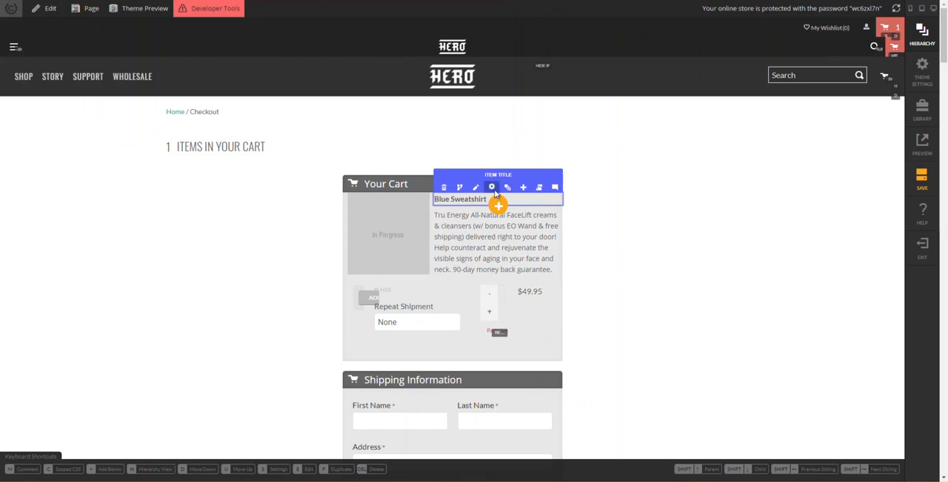
# - Replace the Item Title text with "Tru Energy FaceLift 5-Piece Creams & Cleansers (BONUS EO Wand)" copied from the reference checkout
pyautogui.click(493, 188)
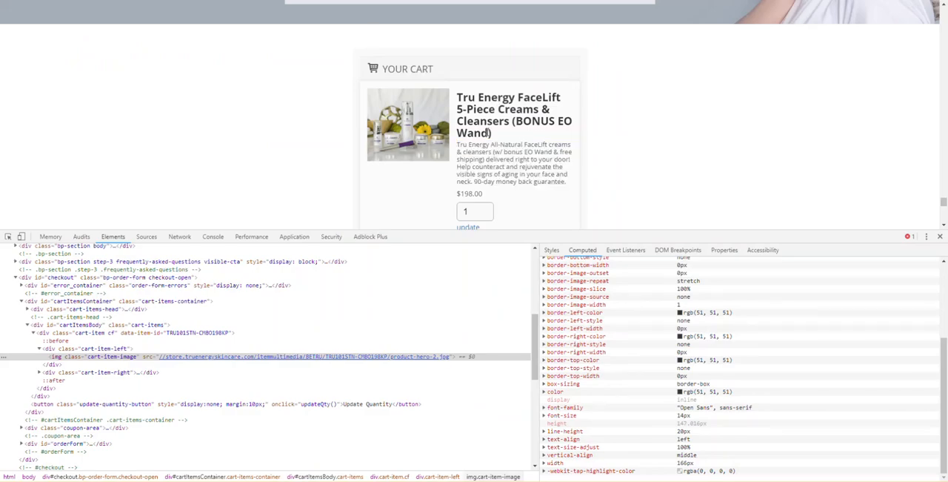
pyautogui.moveTo(493, 136); pyautogui.dragTo(457, 98)
pyautogui.hotkey('ctrl', 'c')
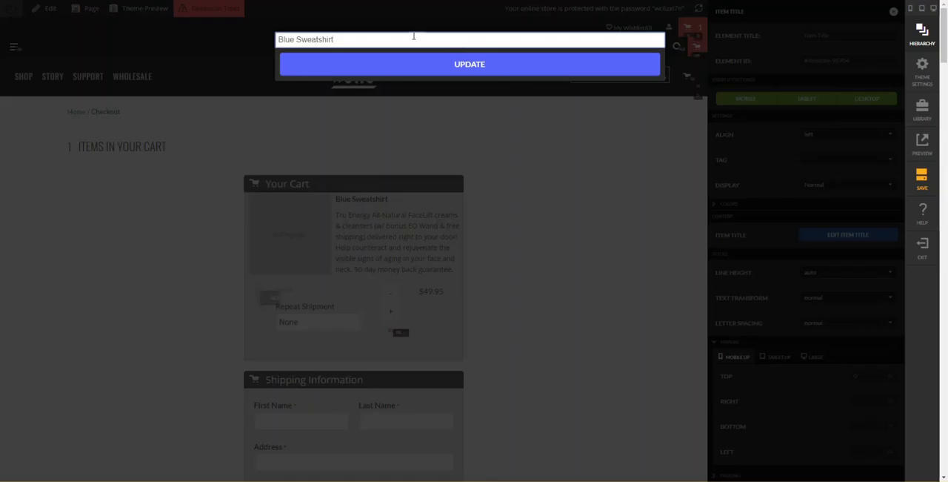
pyautogui.hotkey('ctrl', 'a')
pyautogui.hotkey('ctrl', 'v')
pyautogui.click(393, 67)
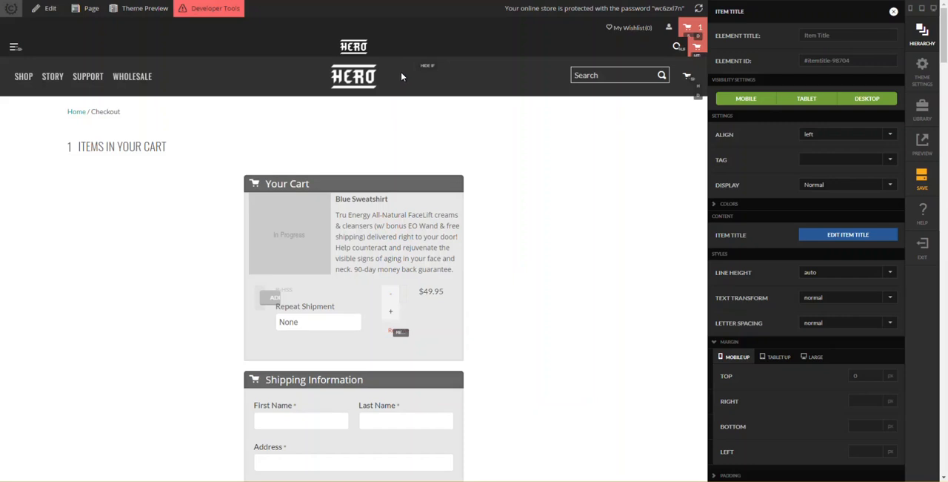
pyautogui.click(616, 256)
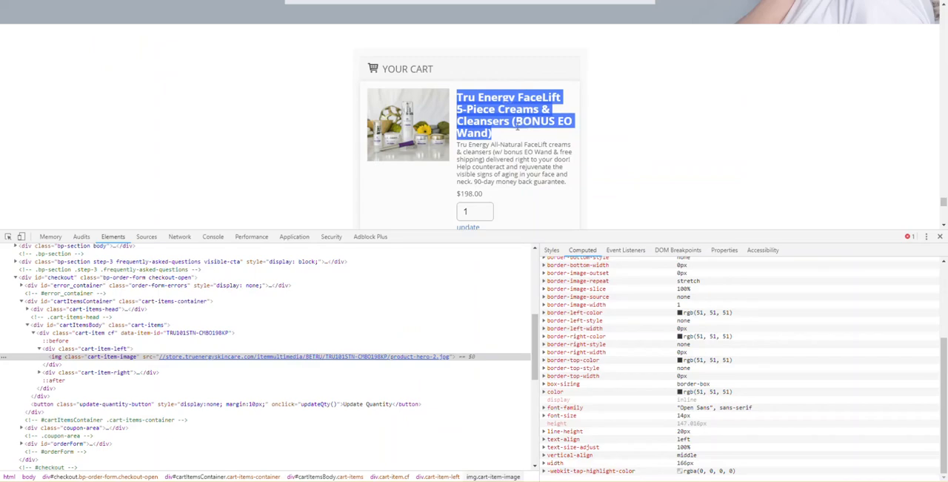
# - Move the Item Price from the Amount Column's aligner to below the Item Description in column 2 of Row-2
pyautogui.scroll(-2, 457, 194)
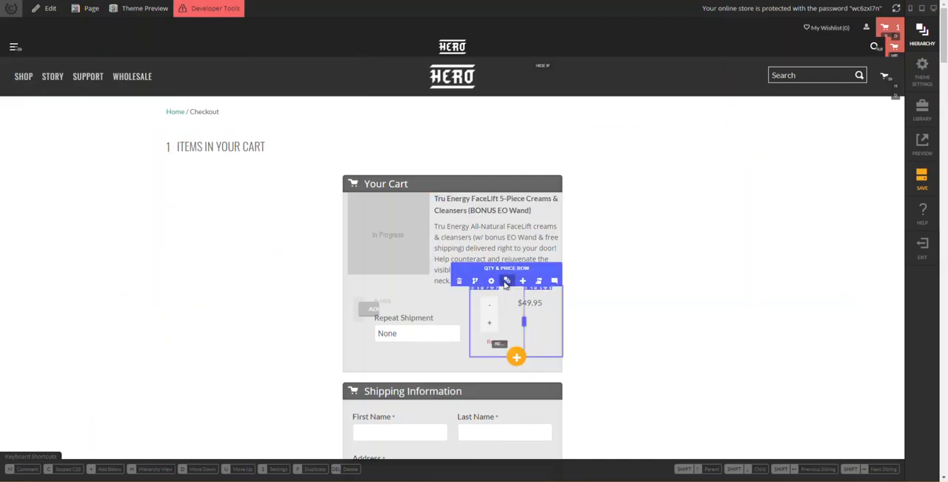
pyautogui.click(506, 282)
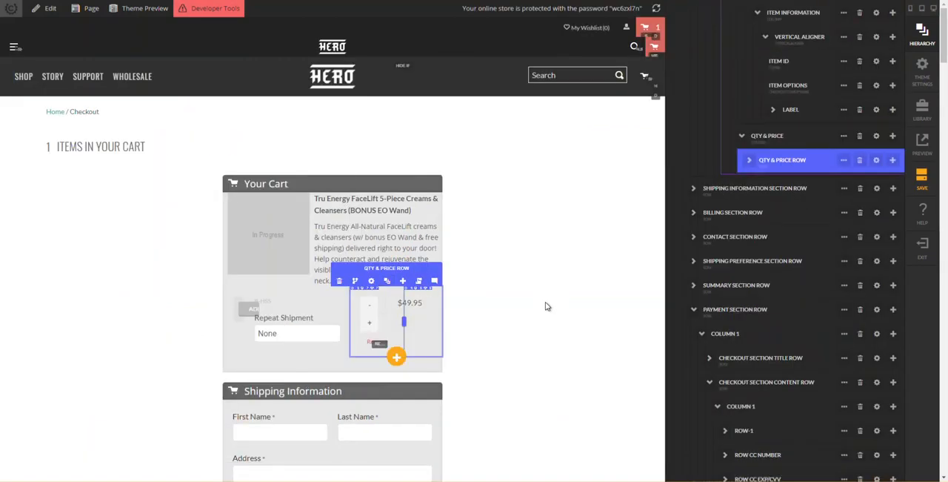
pyautogui.click(765, 155)
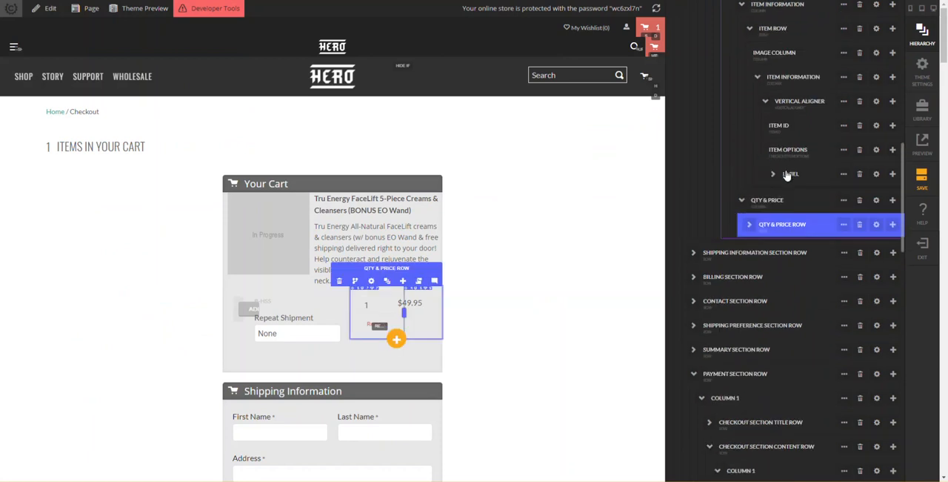
pyautogui.scroll(1, 749, 295)
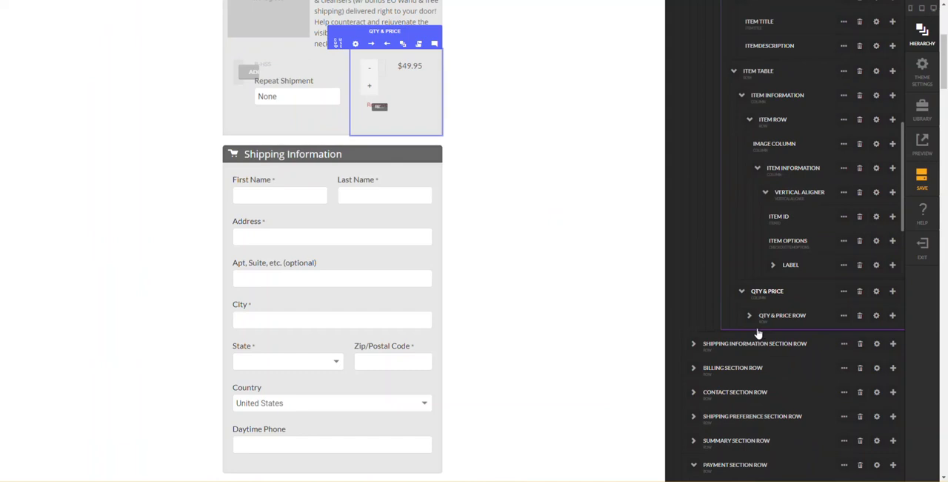
pyautogui.doubleClick(754, 323)
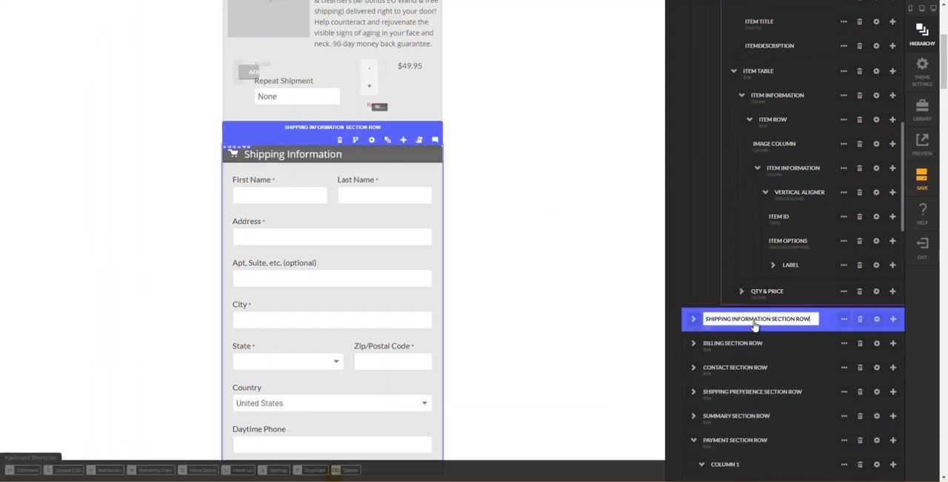
pyautogui.click(742, 291)
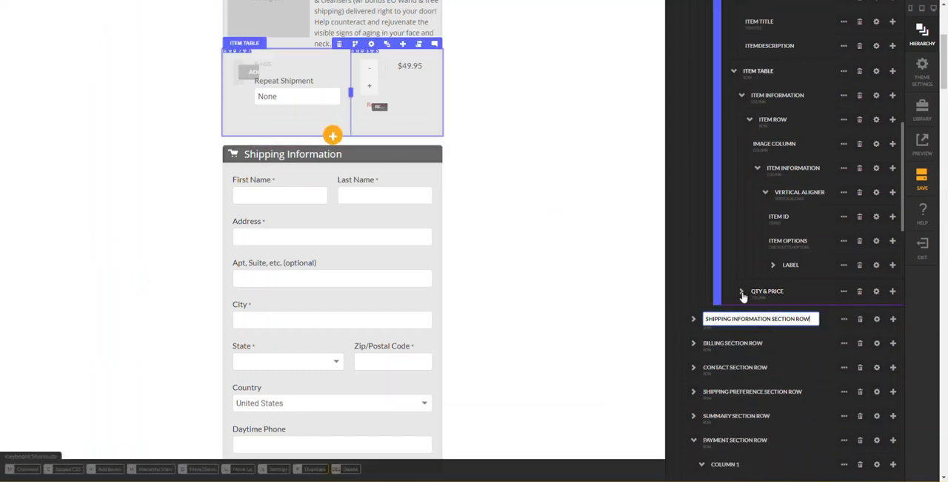
pyautogui.click(747, 316)
pyautogui.click(750, 317)
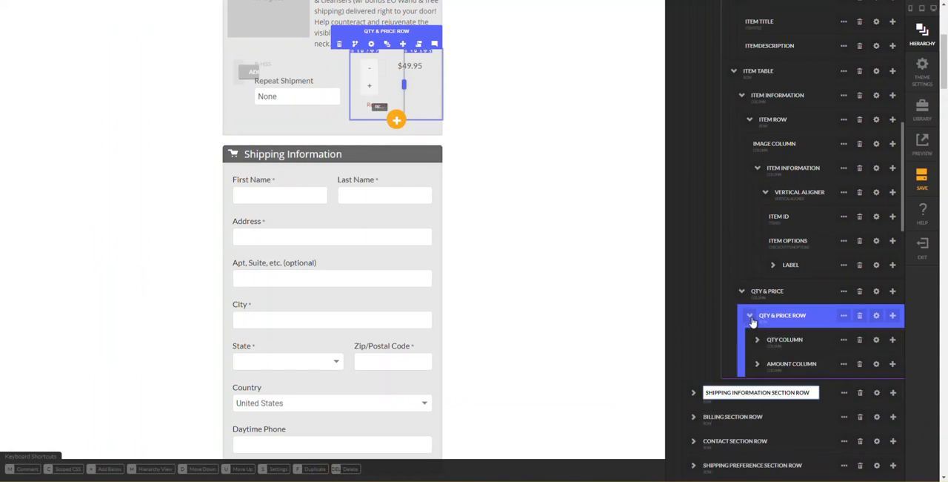
pyautogui.click(764, 340)
pyautogui.click(757, 365)
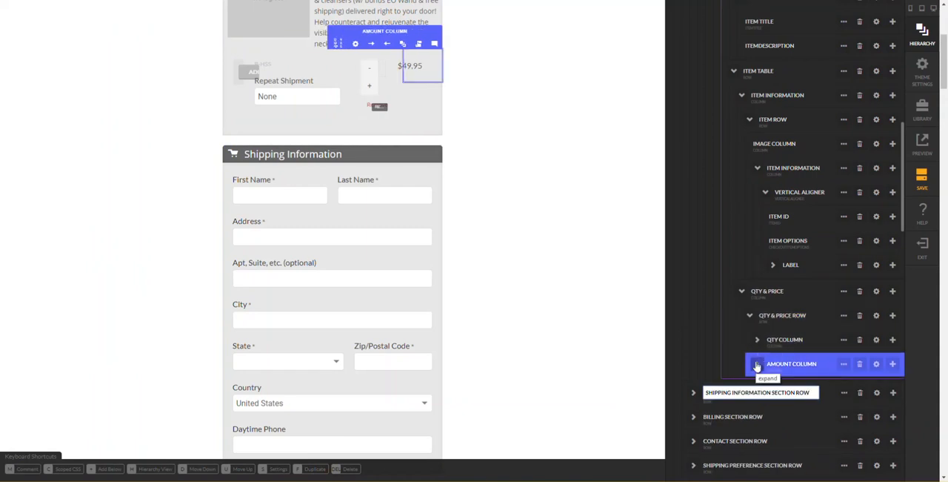
pyautogui.click(757, 364)
pyautogui.click(766, 389)
pyautogui.click(766, 389)
pyautogui.click(790, 415)
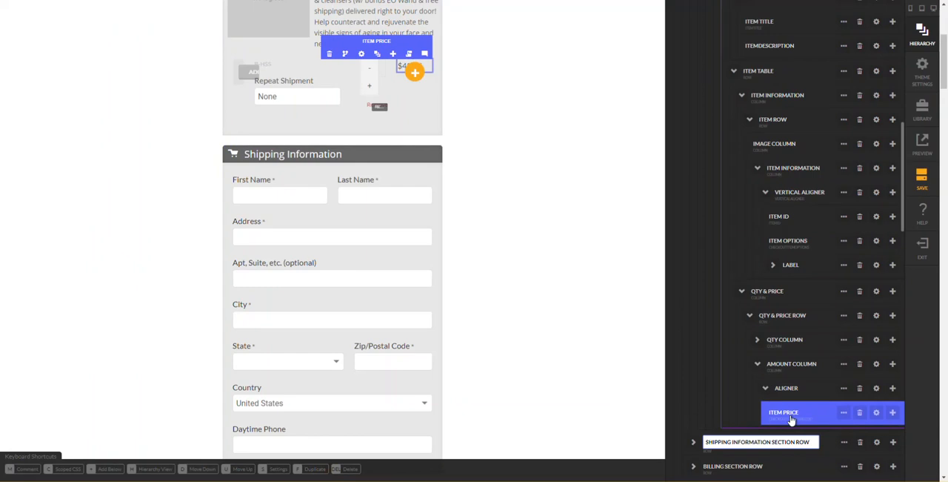
pyautogui.moveTo(791, 420); pyautogui.dragTo(777, 64)
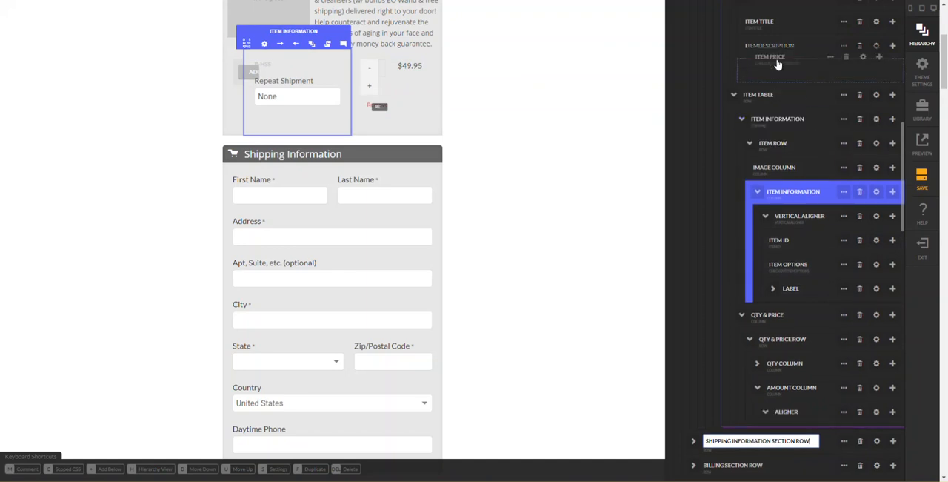
pyautogui.moveTo(777, 65); pyautogui.dragTo(778, 66)
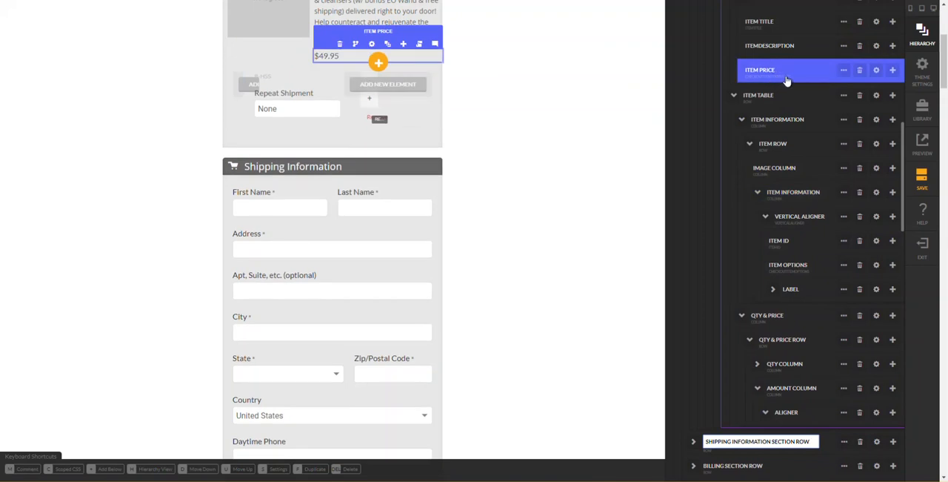
# - Move the Quantity and Remove Button from the Qty Column's aligner to below the Item Price in column 2 of Row-2
pyautogui.click(763, 365)
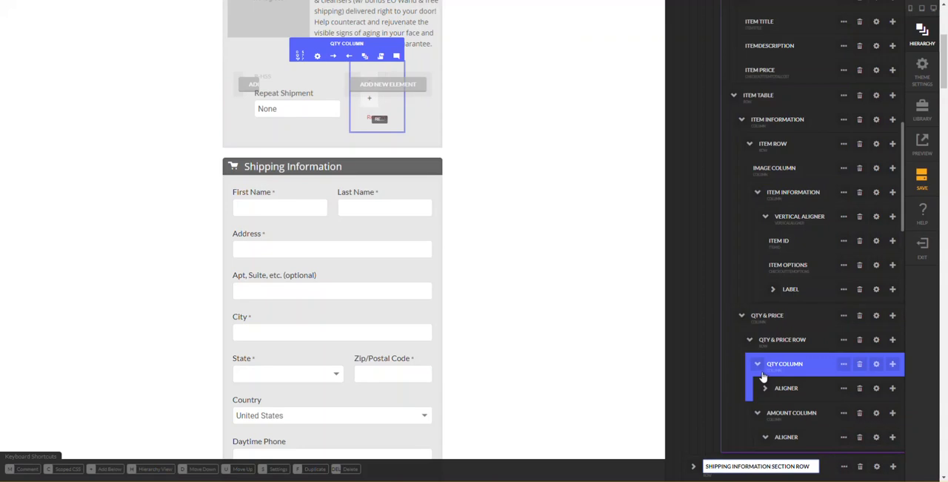
pyautogui.click(766, 388)
pyautogui.click(782, 417)
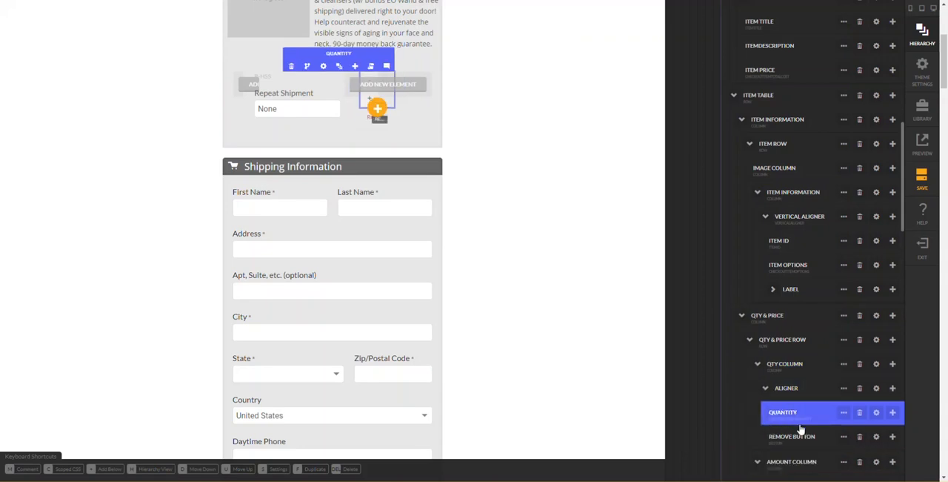
pyautogui.moveTo(806, 417); pyautogui.dragTo(787, 92)
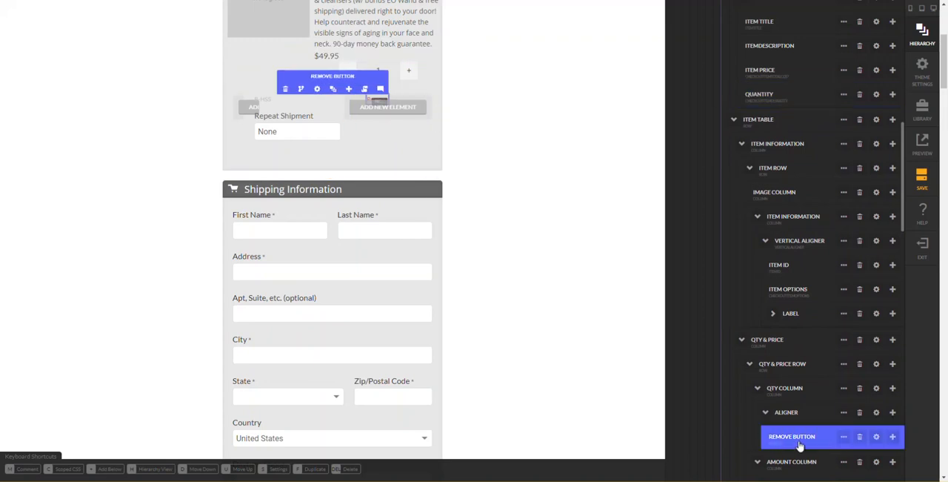
pyautogui.moveTo(805, 436); pyautogui.dragTo(787, 117)
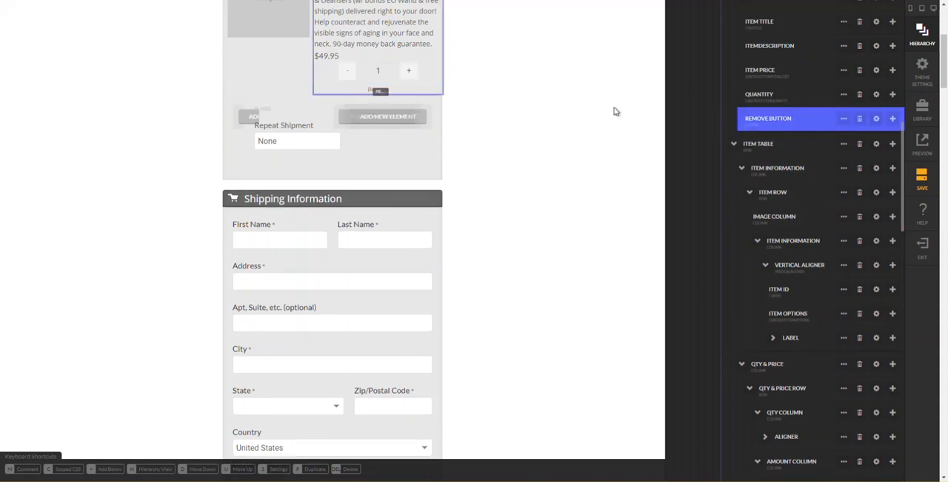
pyautogui.scroll(5, 570, 141)
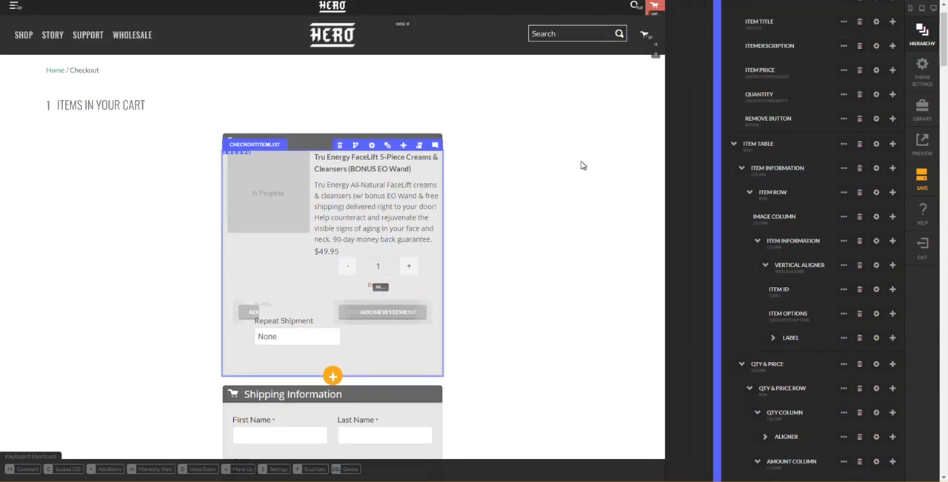
# - Delete the leftover Item Table row below Row-2 in the Your Cart item list
pyautogui.click(756, 154)
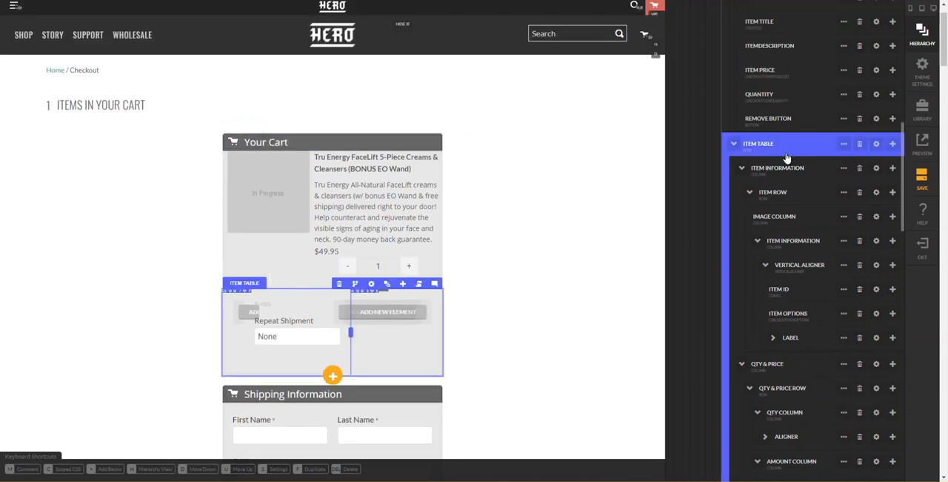
pyautogui.click(860, 146)
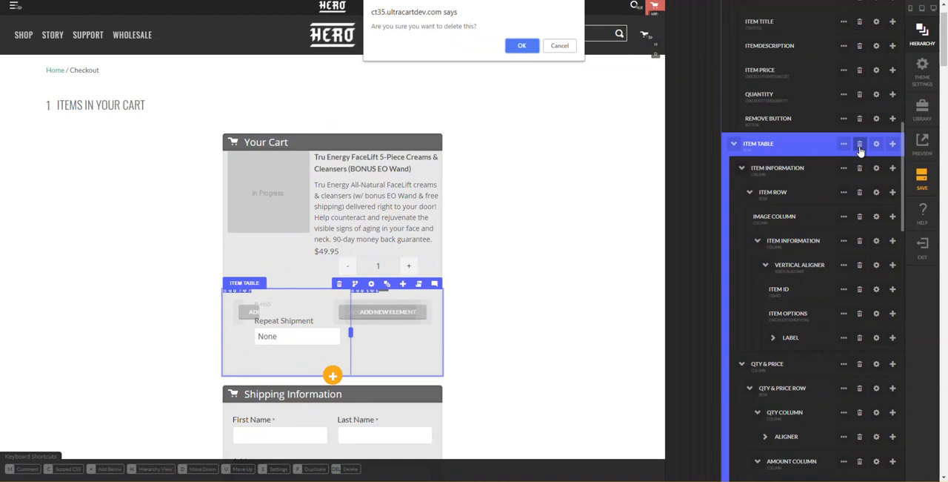
pyautogui.press('Return')
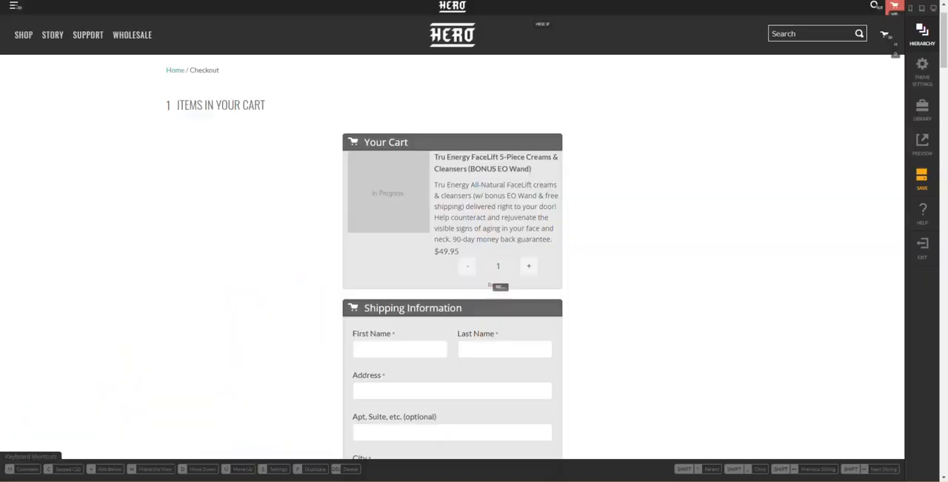
# - Examine the Quantity element's margin, font and CSS settings against the reference checkout's cart item
pyautogui.scroll(-8, 377, 140)
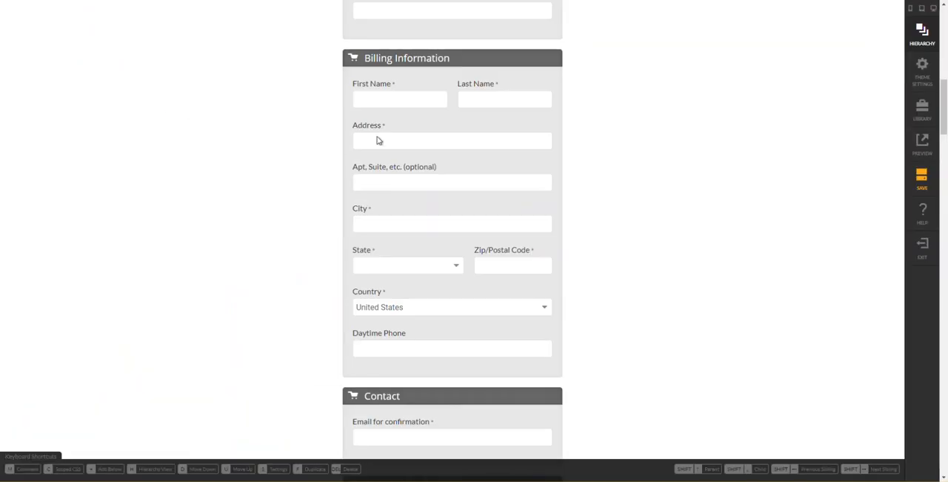
pyautogui.scroll(3, 430, 159)
pyautogui.scroll(10, 469, 196)
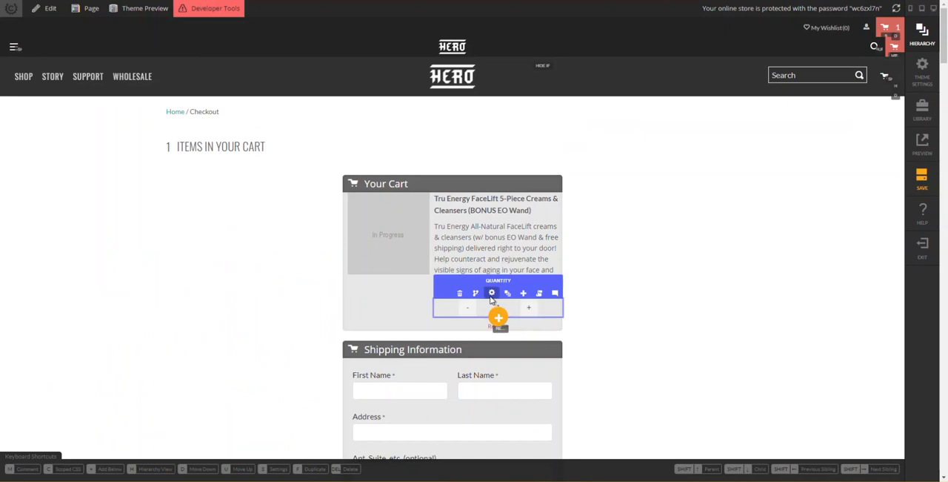
pyautogui.click(491, 294)
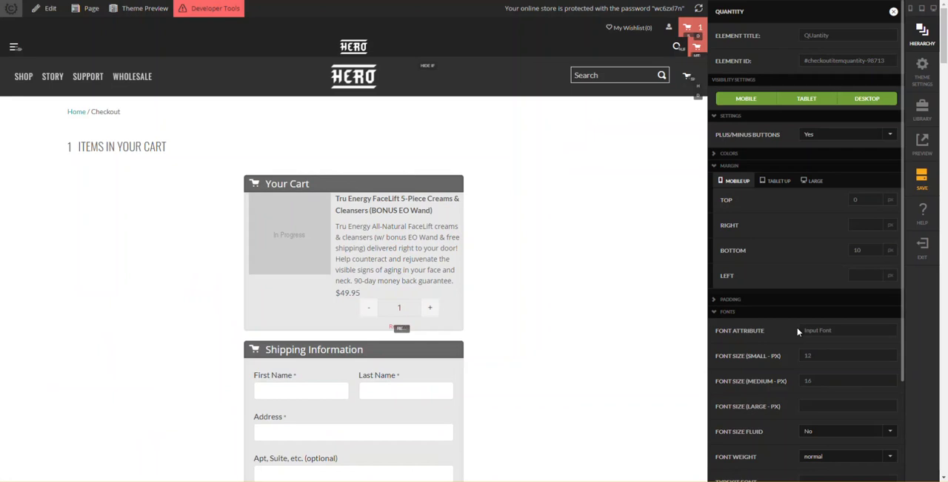
pyautogui.scroll(-3, 794, 333)
pyautogui.click(764, 475)
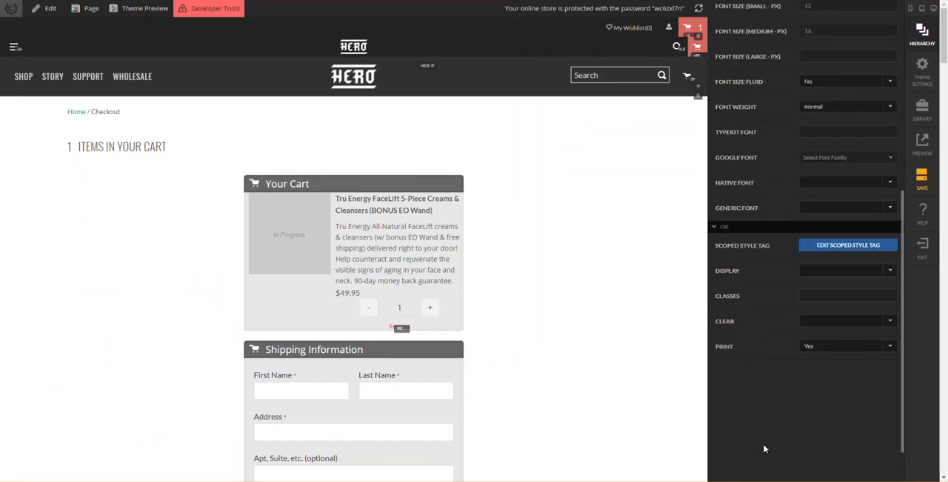
pyautogui.scroll(3, 756, 389)
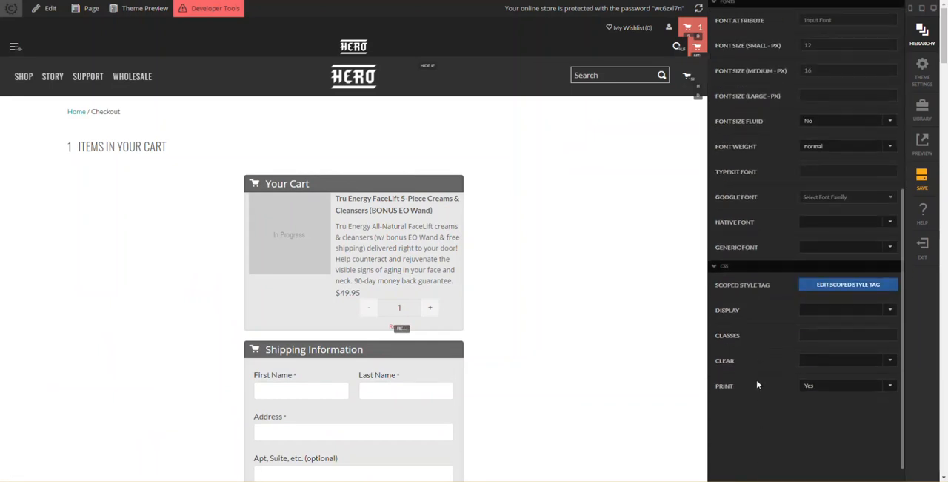
pyautogui.scroll(5, 757, 383)
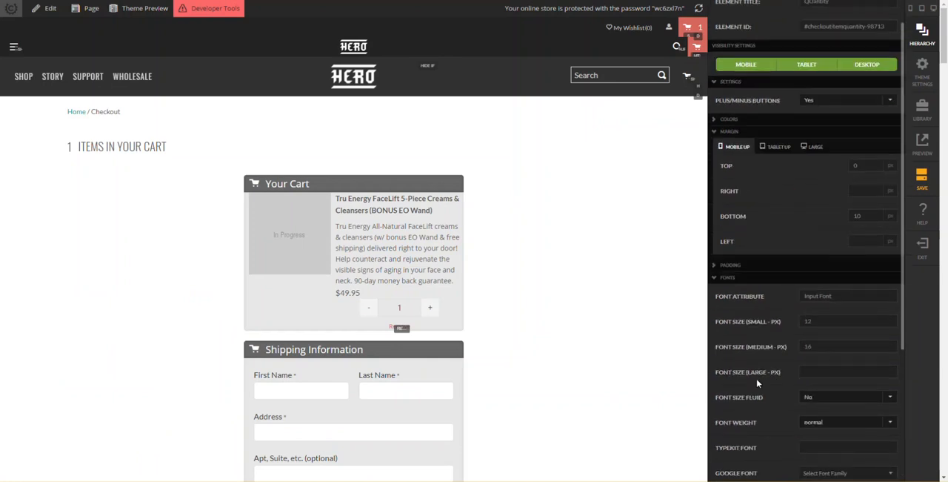
pyautogui.scroll(1, 736, 283)
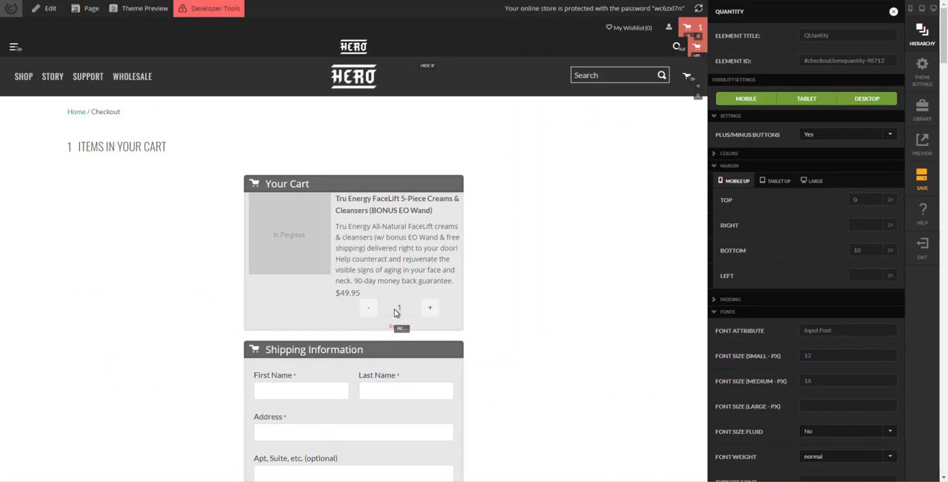
# - Try the Quantity element with Plus/Minus Buttons set to No, set it back to Yes, and close its settings
pyautogui.click(831, 141)
pyautogui.click(821, 158)
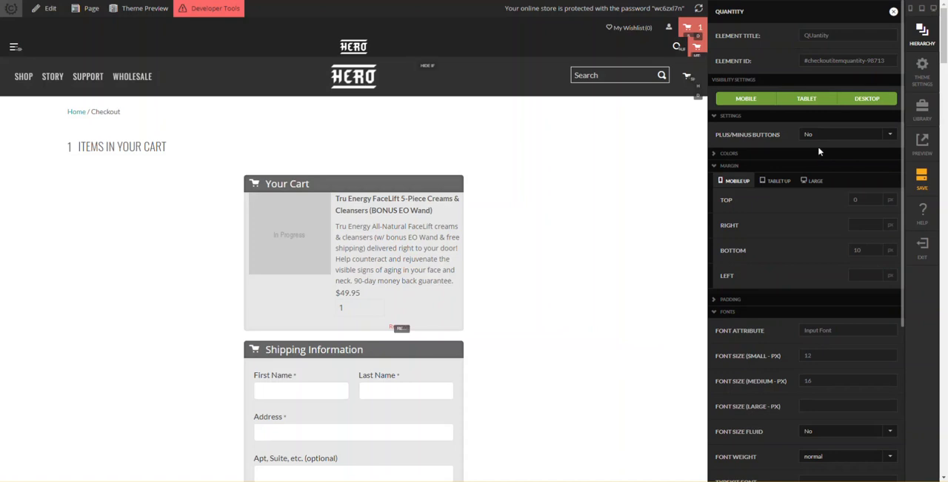
pyautogui.click(825, 134)
pyautogui.click(821, 164)
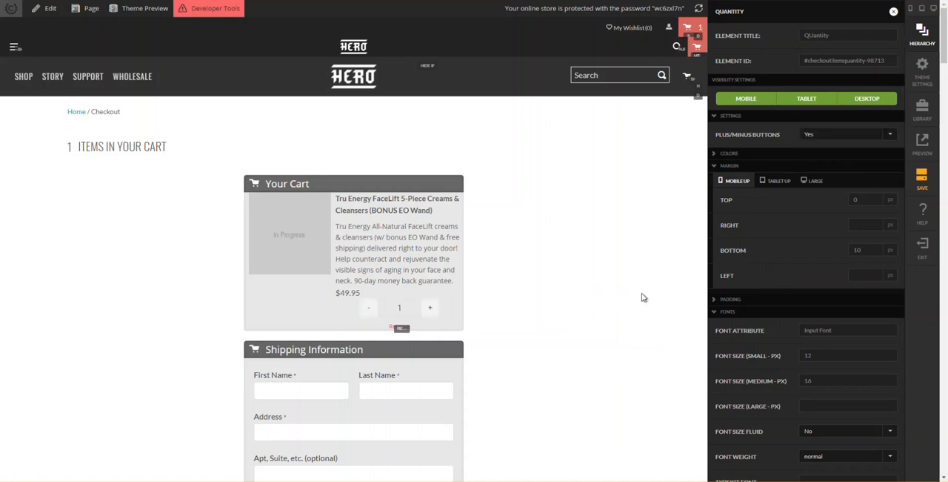
pyautogui.press('Escape')
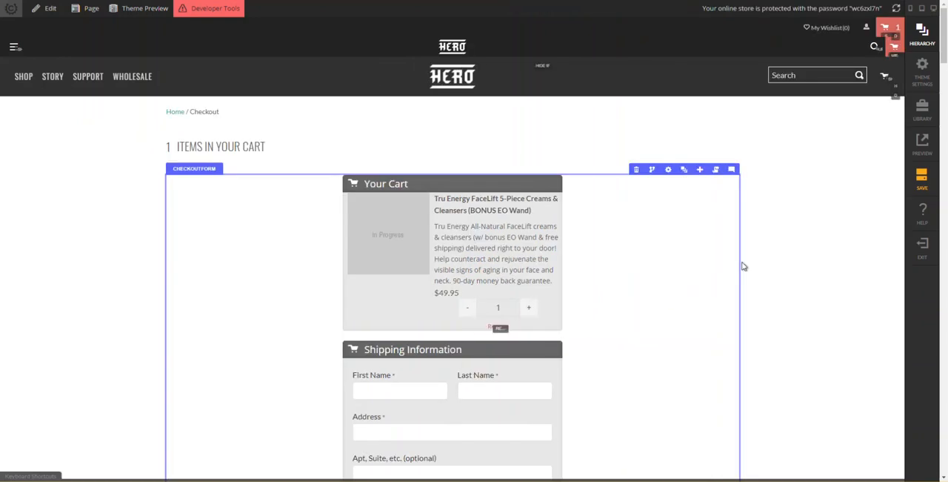
# - Open the settings of the Remove Button below the quantity in Your Cart
pyautogui.scroll(-2, 697, 249)
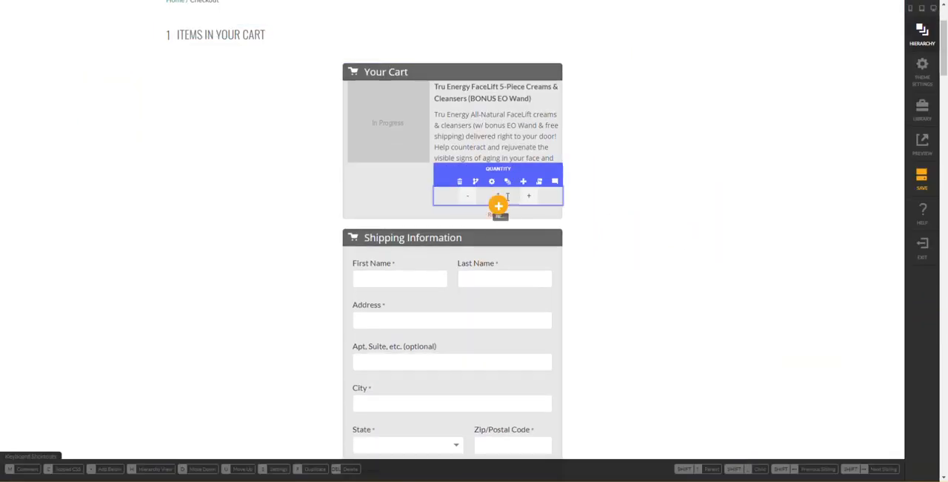
pyautogui.moveTo(500, 217)
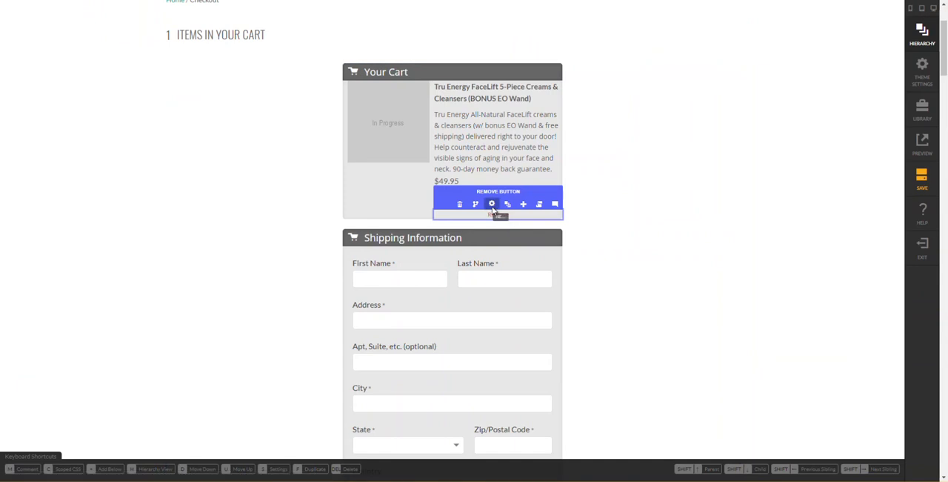
pyautogui.click(492, 204)
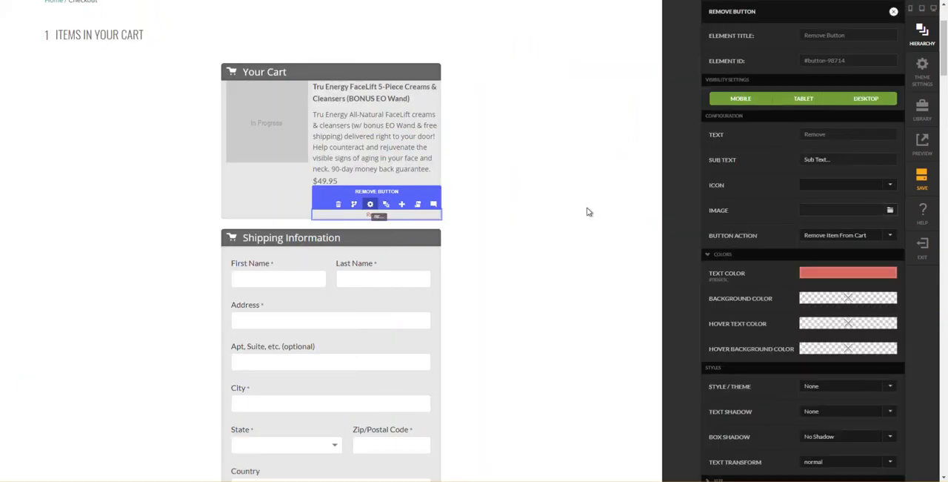
# - Try the inline-block CSS display on the Remove Button and clear the display value again
pyautogui.scroll(-3, 750, 256)
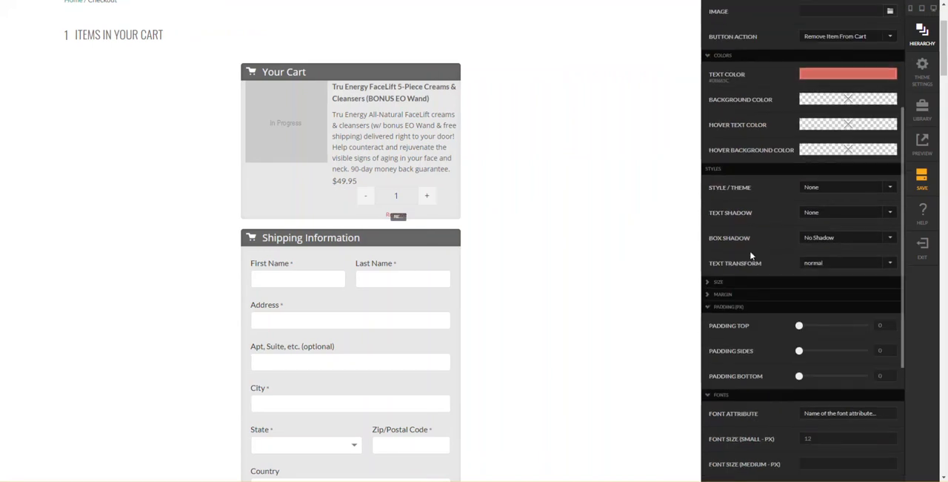
pyautogui.scroll(-2, 751, 255)
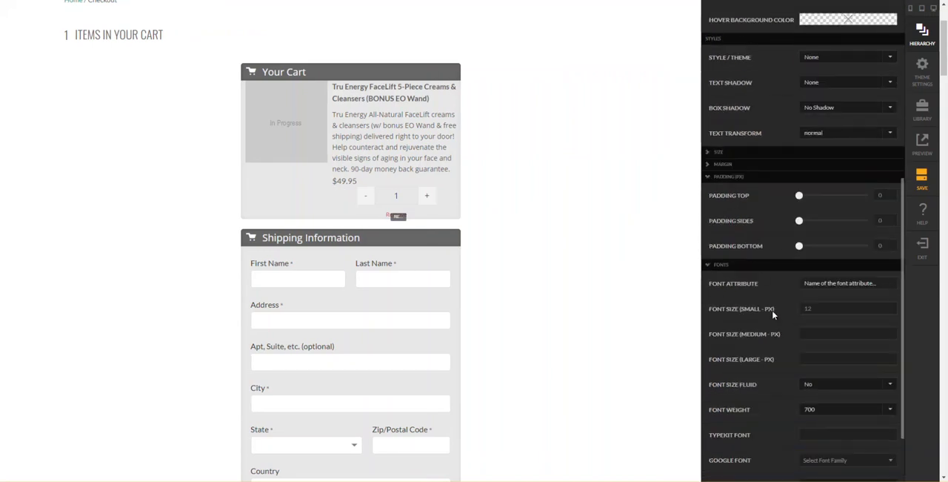
pyautogui.scroll(-1, 773, 315)
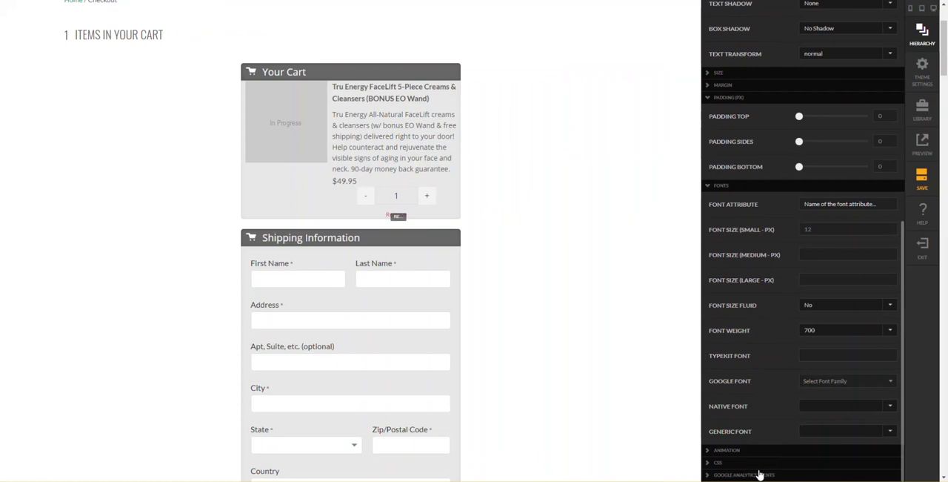
pyautogui.click(756, 464)
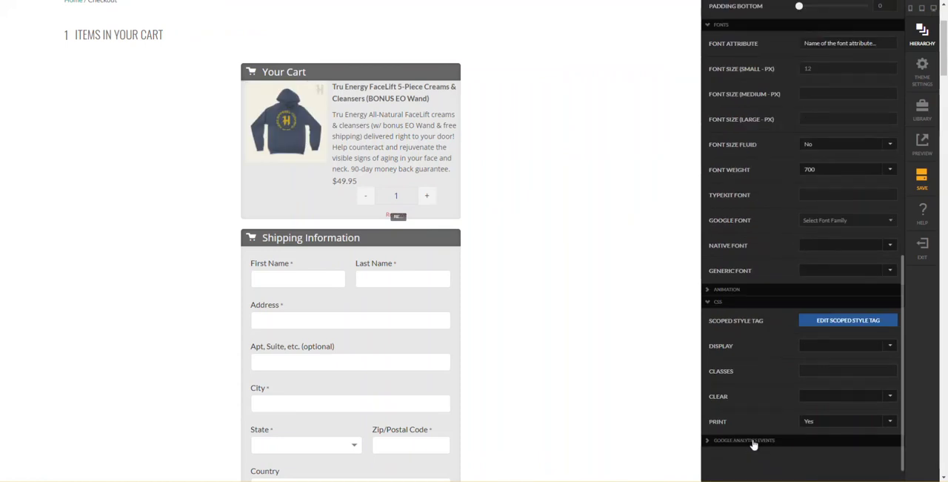
pyautogui.click(825, 354)
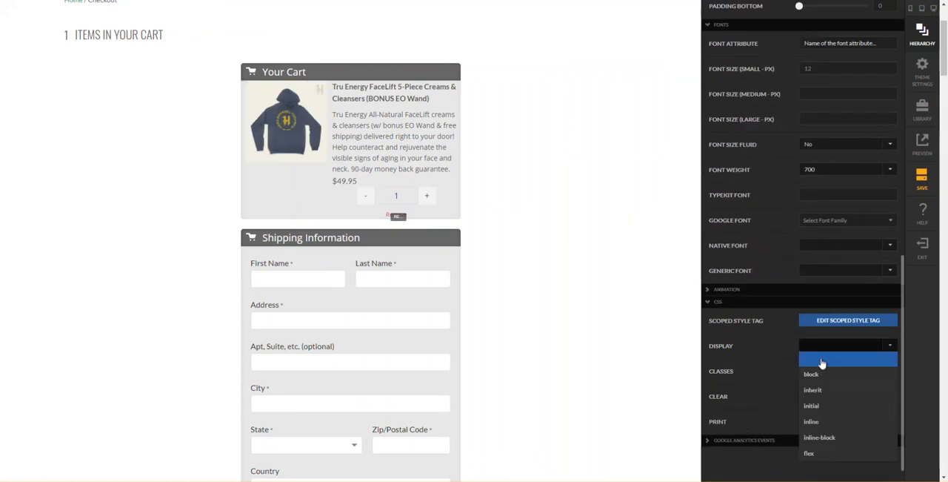
pyautogui.click(826, 440)
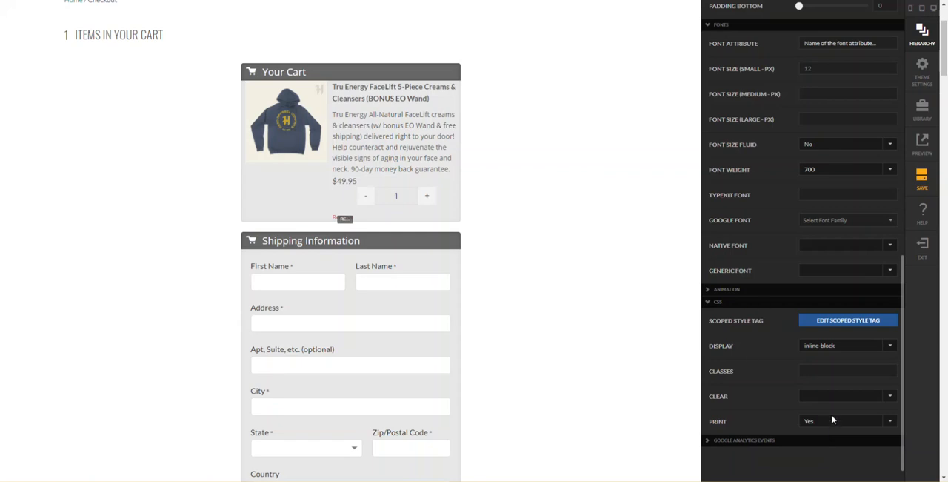
pyautogui.click(827, 352)
pyautogui.click(823, 361)
pyautogui.scroll(1, 802, 360)
pyautogui.scroll(3, 802, 360)
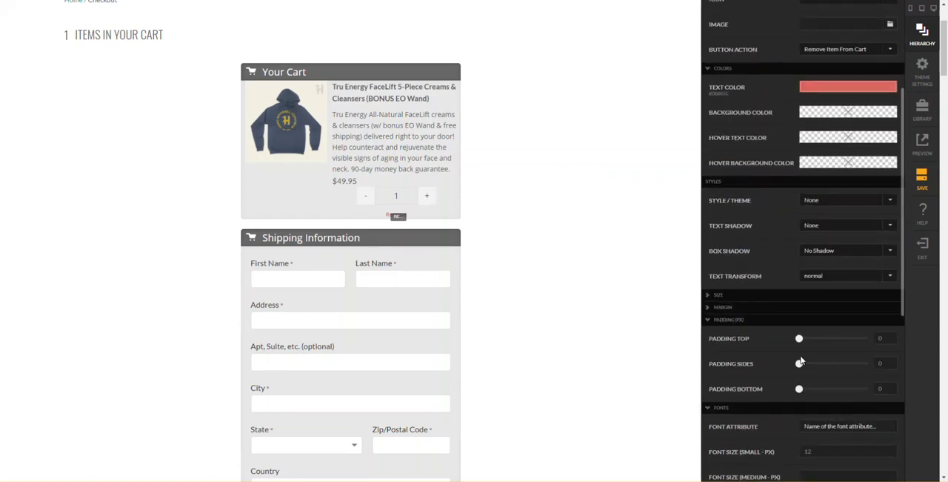
pyautogui.click(732, 297)
pyautogui.click(732, 299)
pyautogui.scroll(2, 741, 297)
pyautogui.scroll(2, 836, 162)
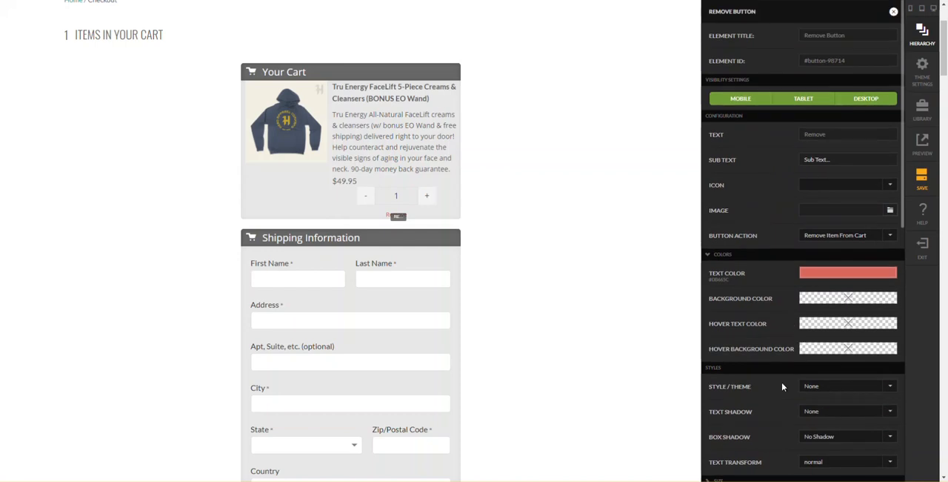
# - Set the Remove Button's mobile-up width to Fluid with left alignment, and close its settings
pyautogui.scroll(-1, 790, 388)
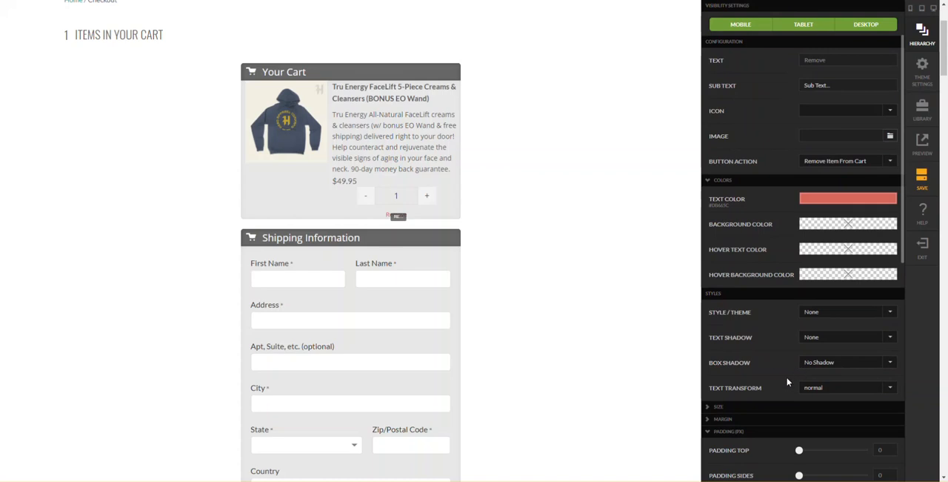
pyautogui.scroll(-1, 787, 382)
pyautogui.click(746, 334)
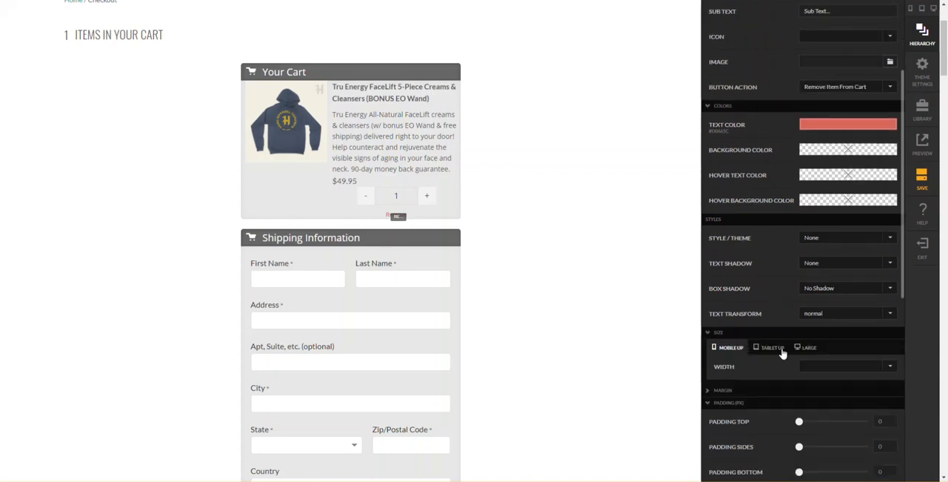
pyautogui.click(809, 368)
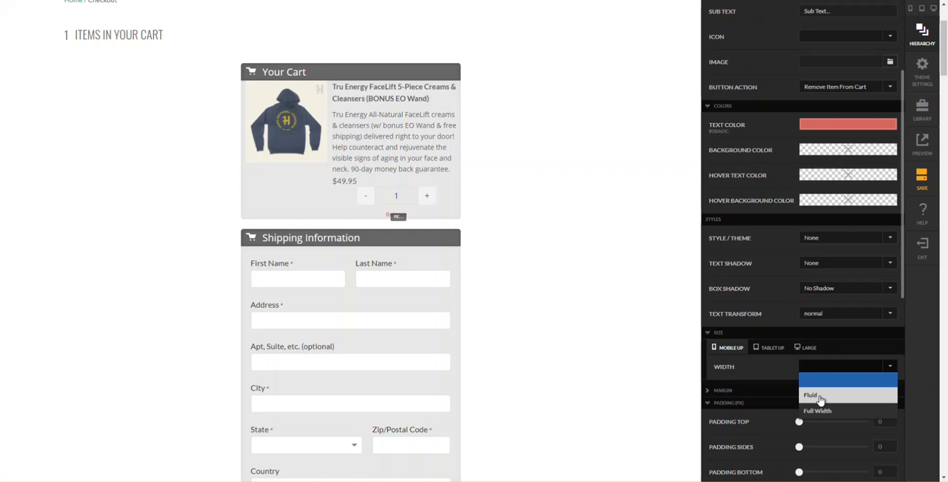
pyautogui.click(820, 401)
pyautogui.click(822, 390)
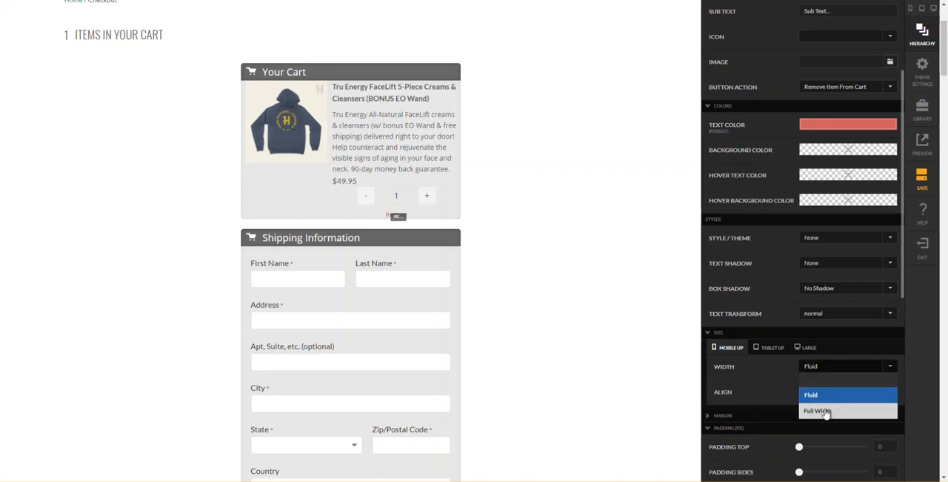
pyautogui.click(823, 410)
pyautogui.click(830, 369)
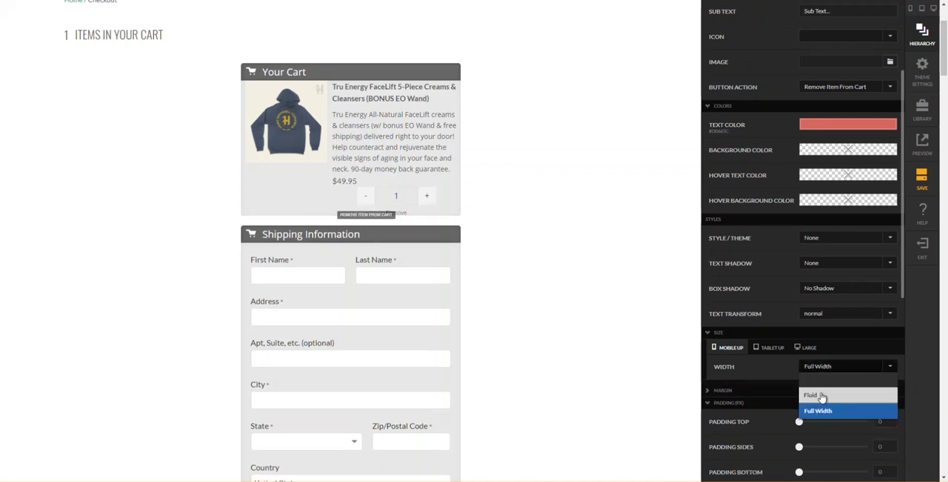
pyautogui.click(822, 396)
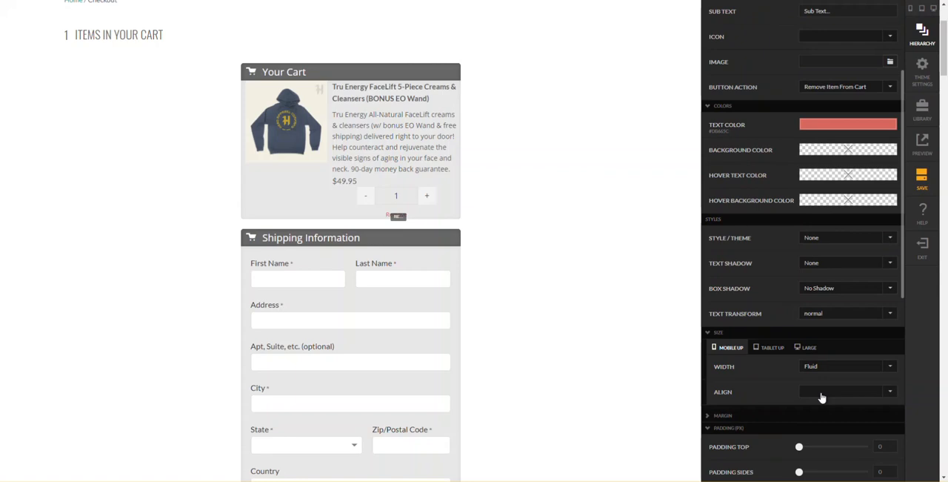
pyautogui.click(810, 397)
pyautogui.click(818, 420)
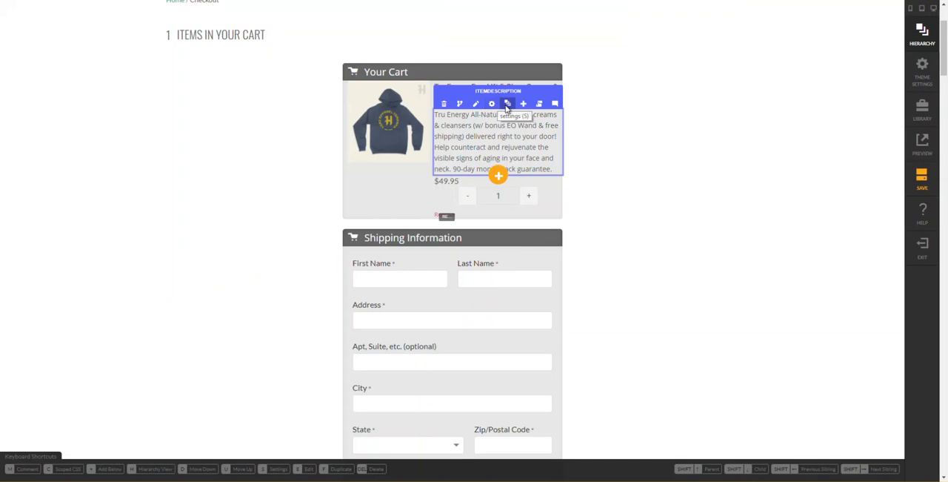
# - Give Your Cart's checkout section content row a custom white background color and close its settings
pyautogui.moveTo(507, 106)
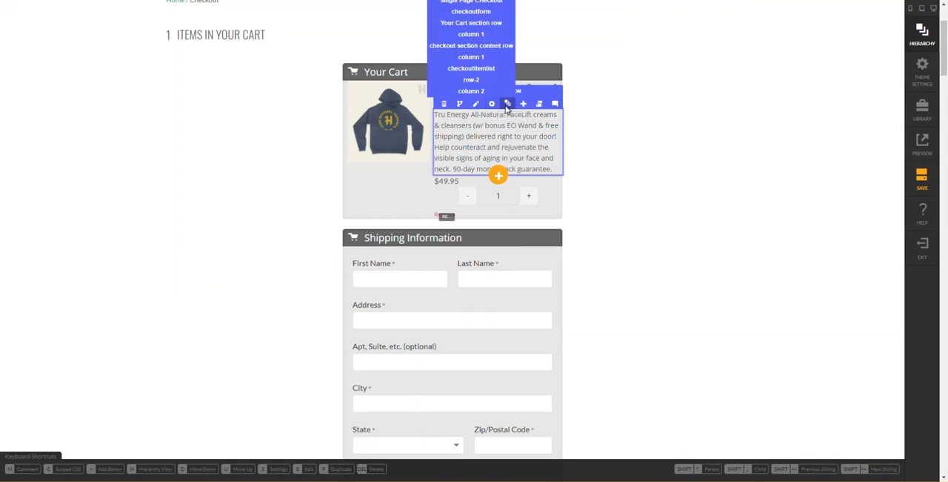
pyautogui.click(507, 105)
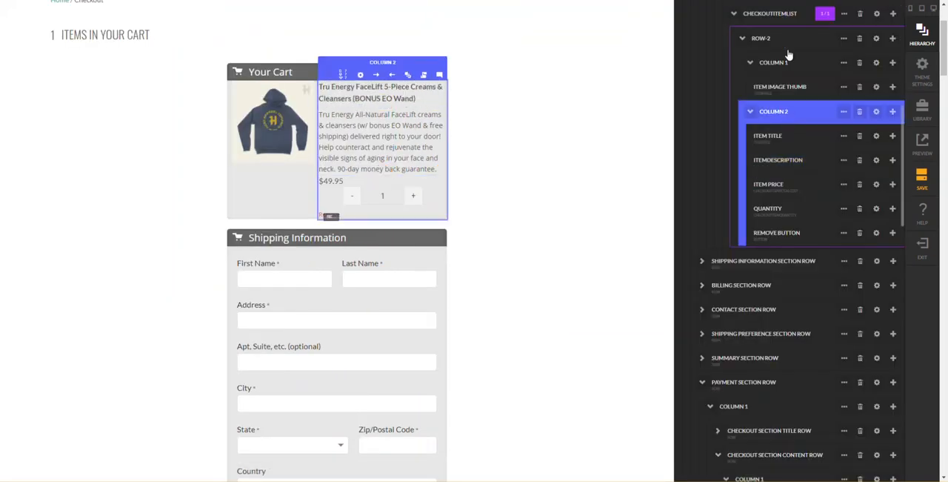
pyautogui.scroll(1, 784, 40)
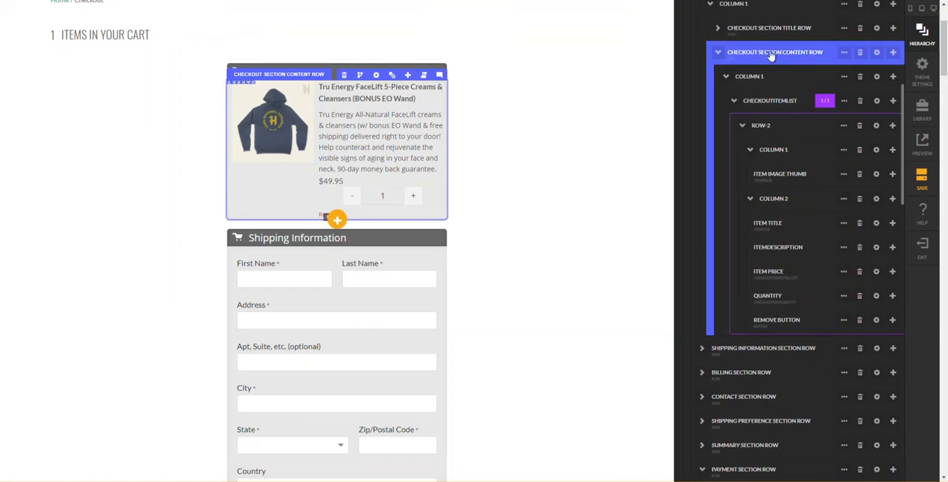
pyautogui.click(876, 53)
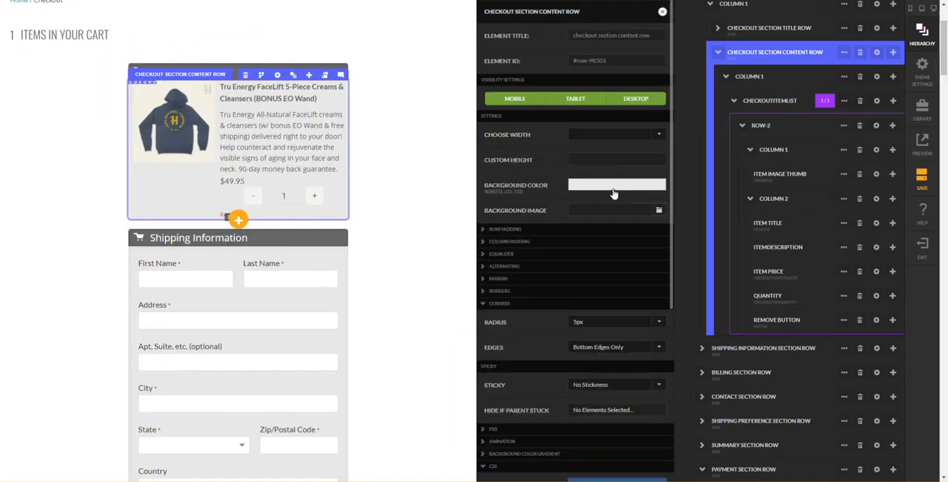
pyautogui.click(615, 193)
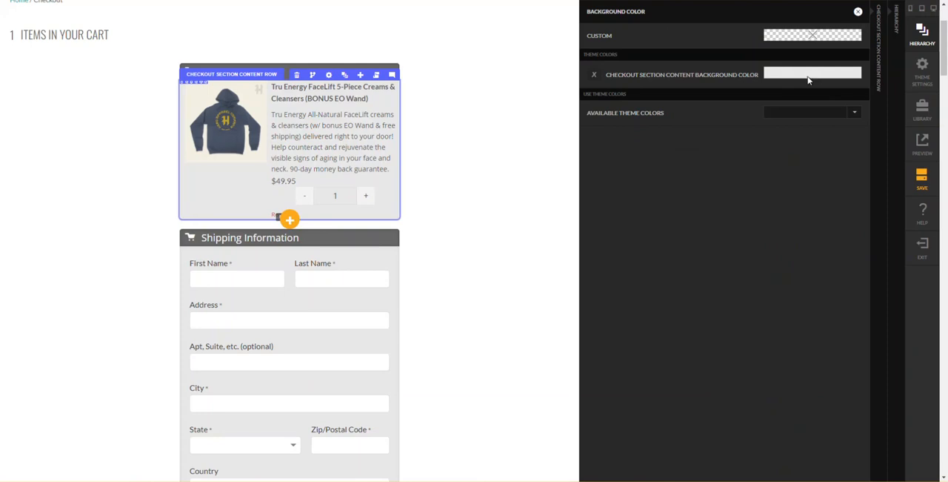
pyautogui.click(813, 36)
pyautogui.click(778, 140)
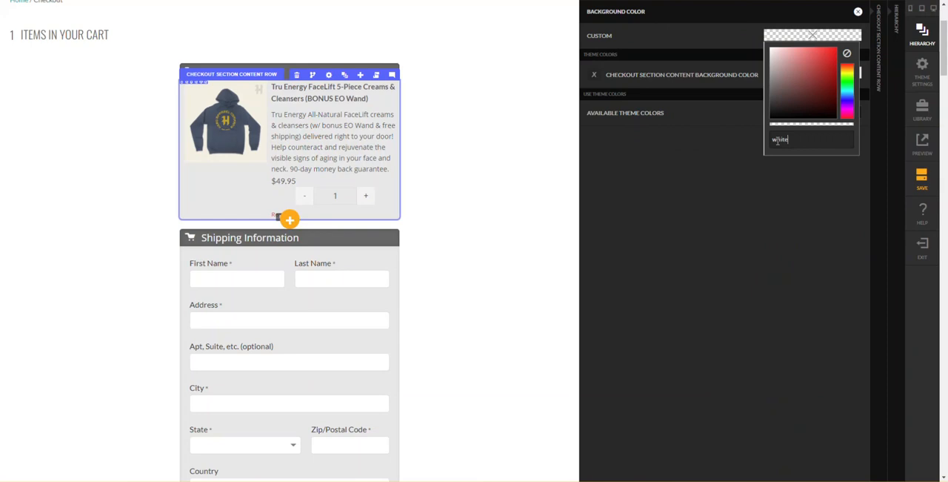
pyautogui.write('white')
pyautogui.press('Return')
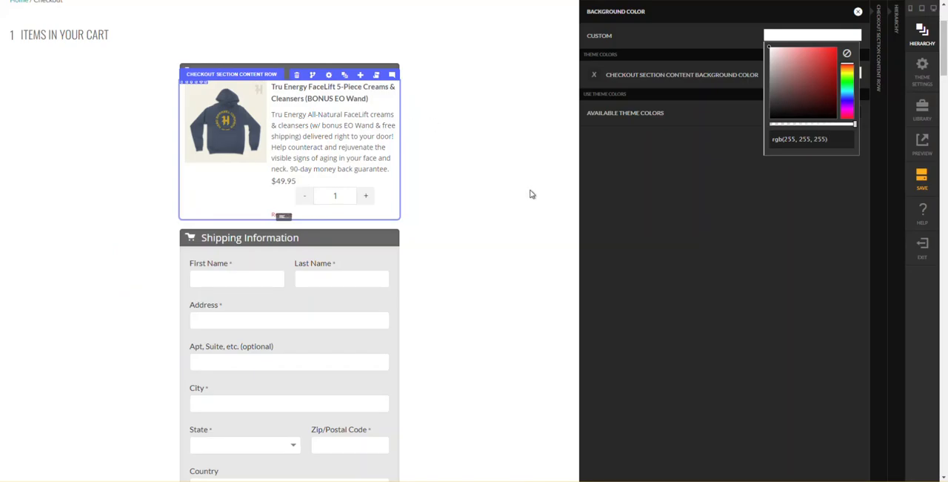
pyautogui.click(532, 194)
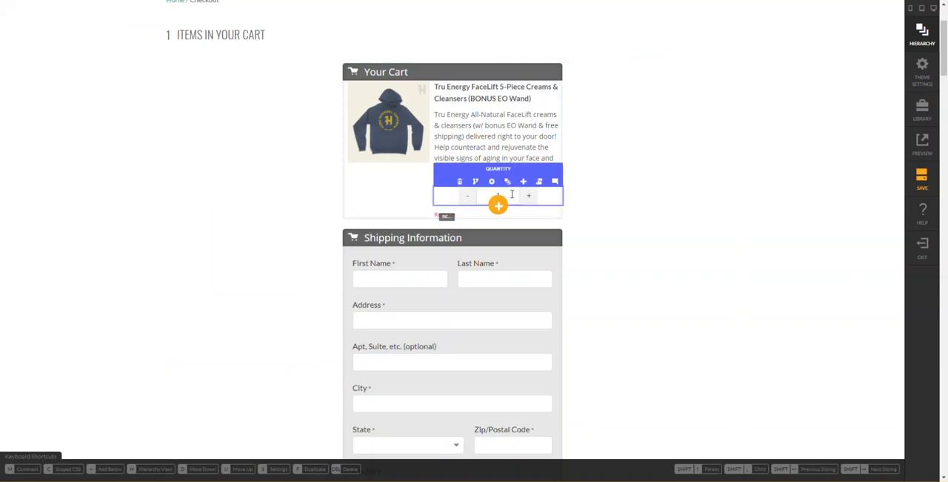
# - Inspect the Quantity element in the browser developer tools and select its widget-checkoutitemquantity-wrapper div
pyautogui.rightClick(512, 195)
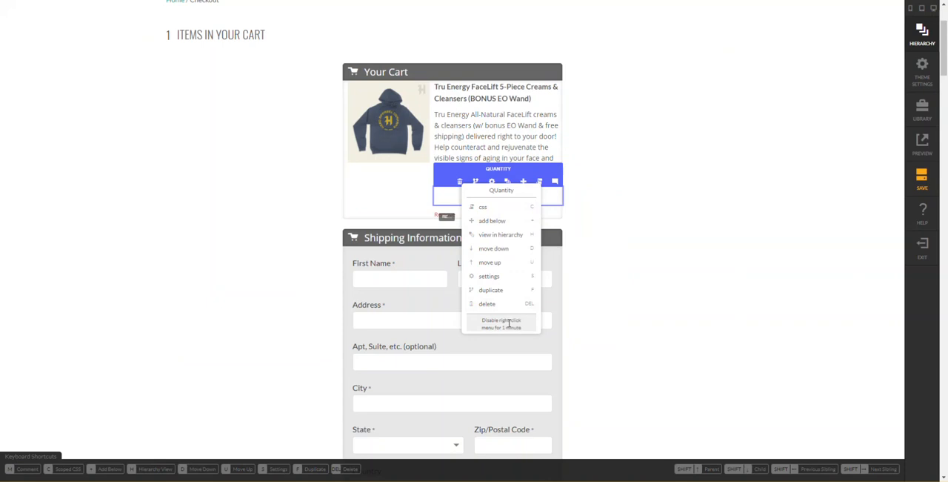
pyautogui.rightClick(464, 195)
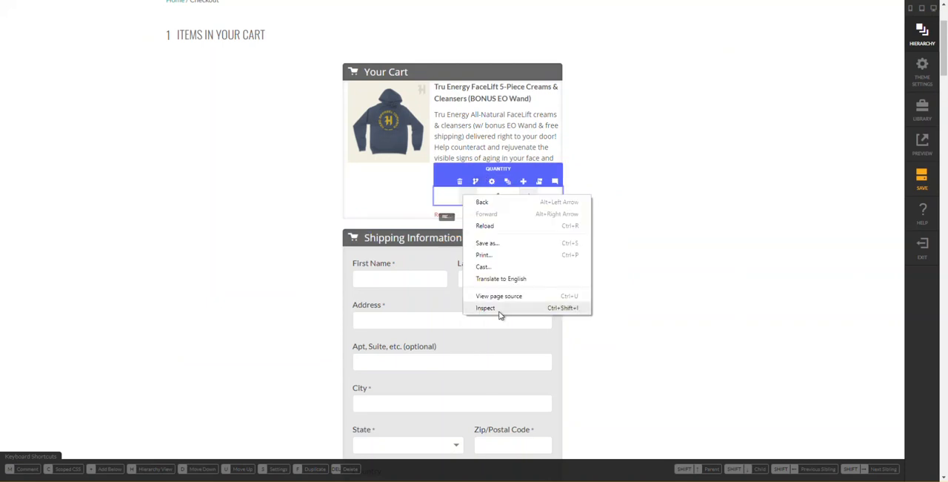
pyautogui.click(485, 308)
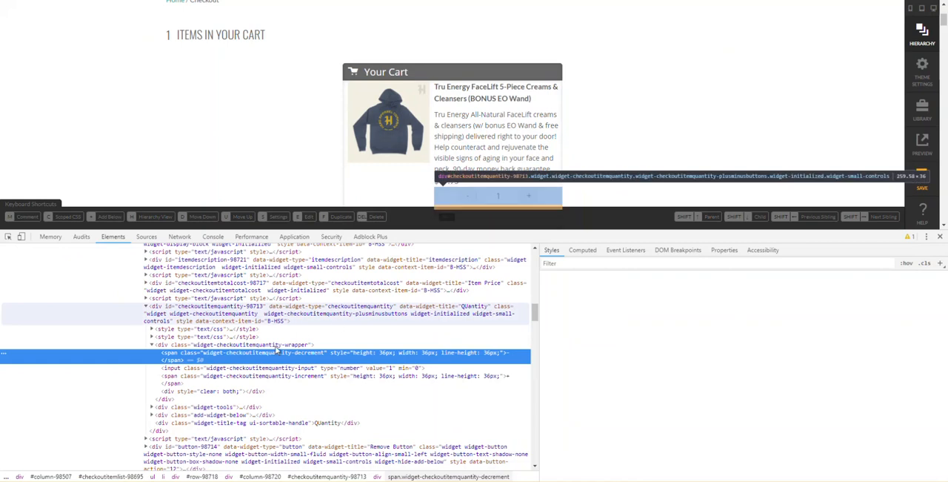
pyautogui.click(219, 345)
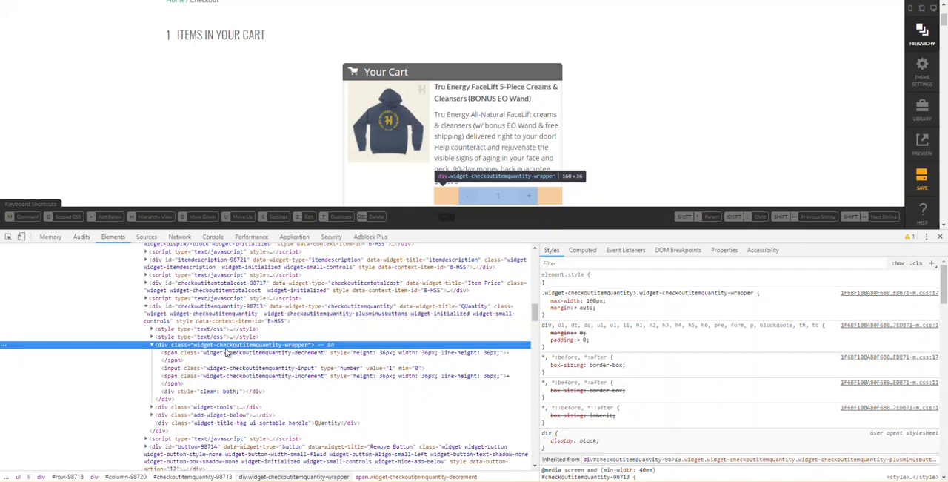
# - Try disabling the margin: auto rule on the quantity wrapper and enable it again
pyautogui.click(547, 313)
pyautogui.click(545, 308)
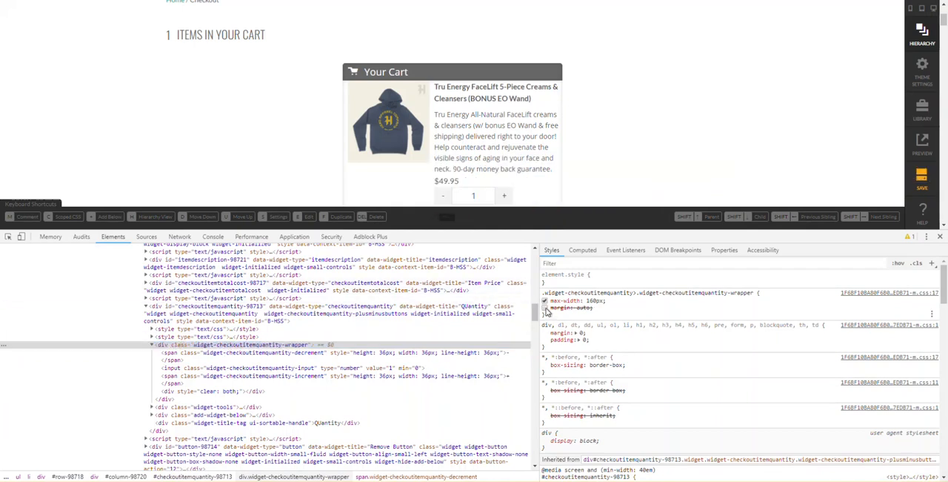
pyautogui.click(547, 309)
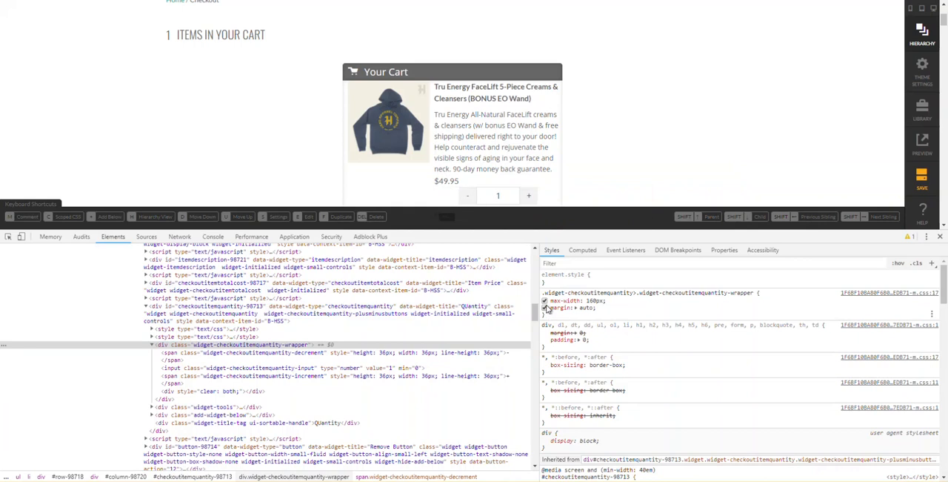
# - Copy the .widget-checkoutitemquantity-wrapper part of the selector from the quantity wrapper's style rule
pyautogui.click(637, 292)
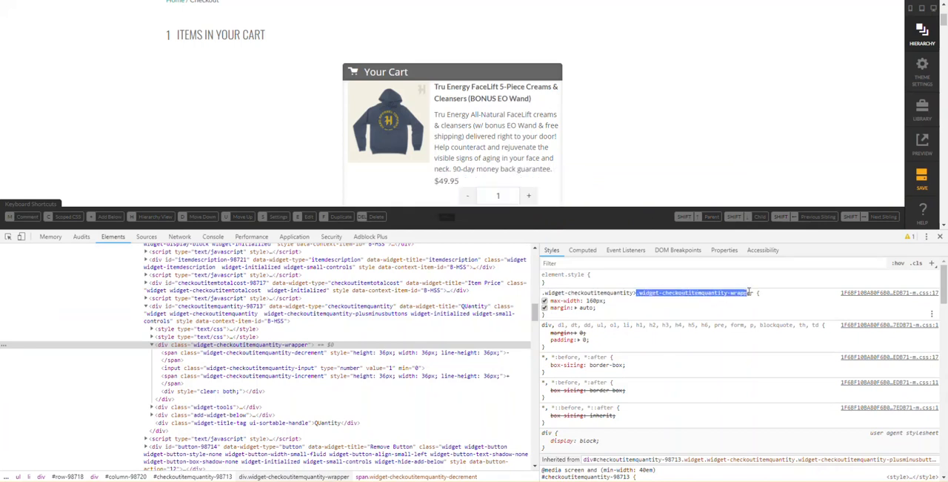
pyautogui.click(761, 293)
pyautogui.click(701, 292)
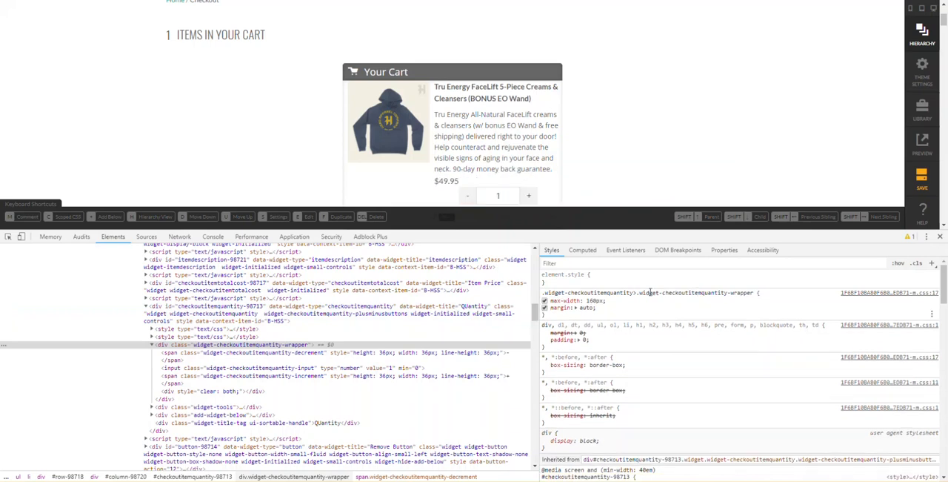
pyautogui.click(639, 293)
pyautogui.click(638, 293)
pyautogui.hotkey('shift', 'End')
pyautogui.hotkey('ctrl', 'c')
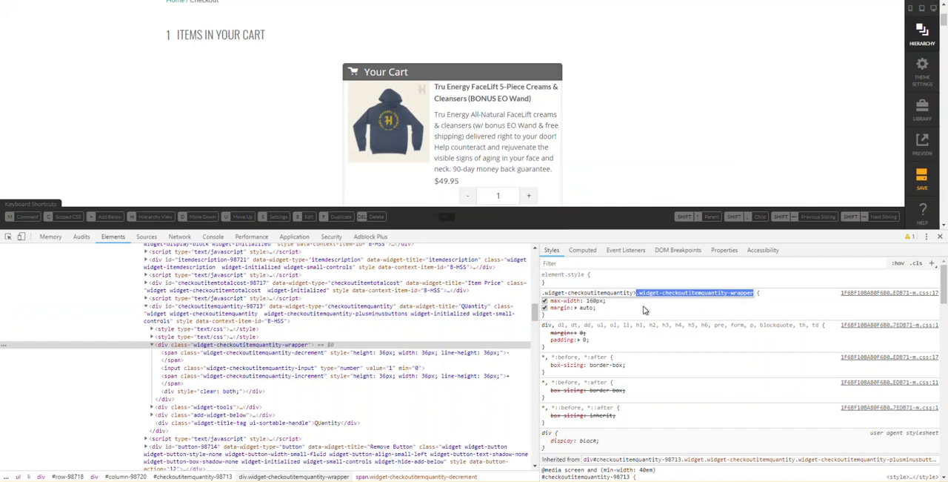
# - Open the scoped style tag editor in the Quantity element's CSS settings, shrinking the developer tools to make room
pyautogui.click(603, 176)
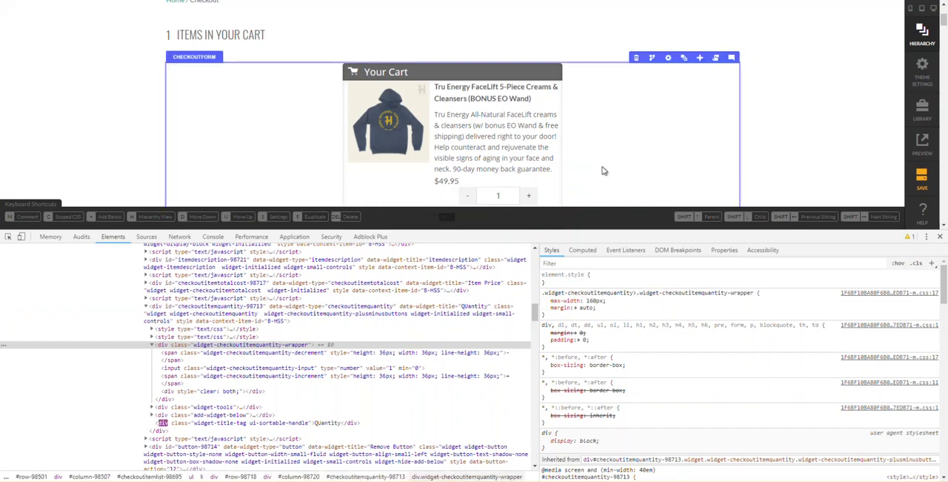
pyautogui.scroll(-1, 502, 163)
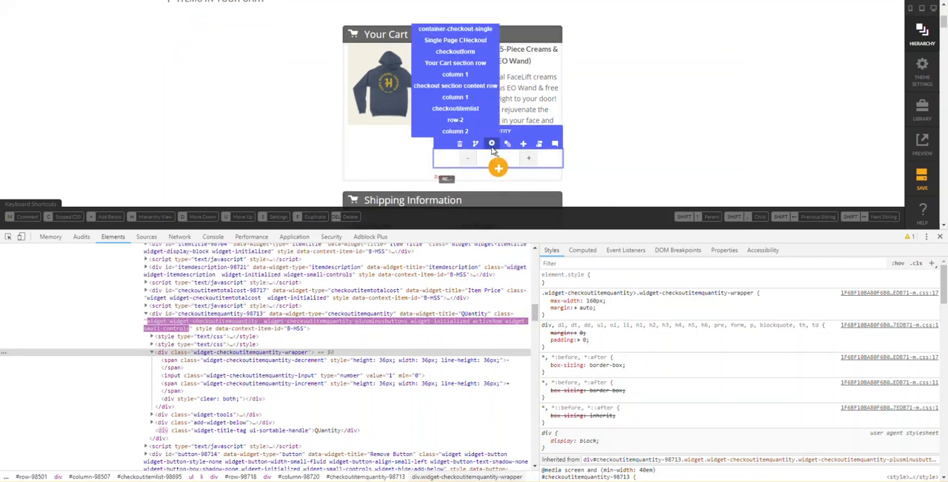
pyautogui.click(492, 145)
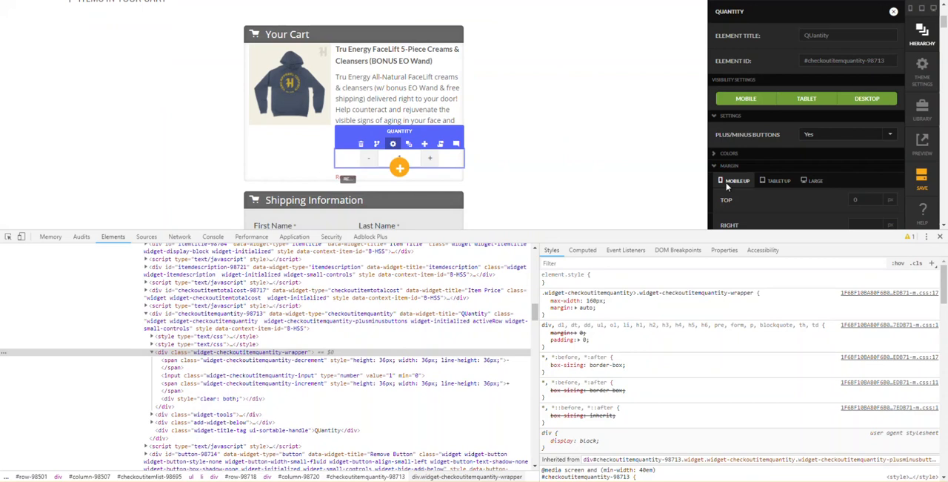
pyautogui.scroll(-5, 775, 166)
pyautogui.moveTo(780, 231); pyautogui.dragTo(783, 292)
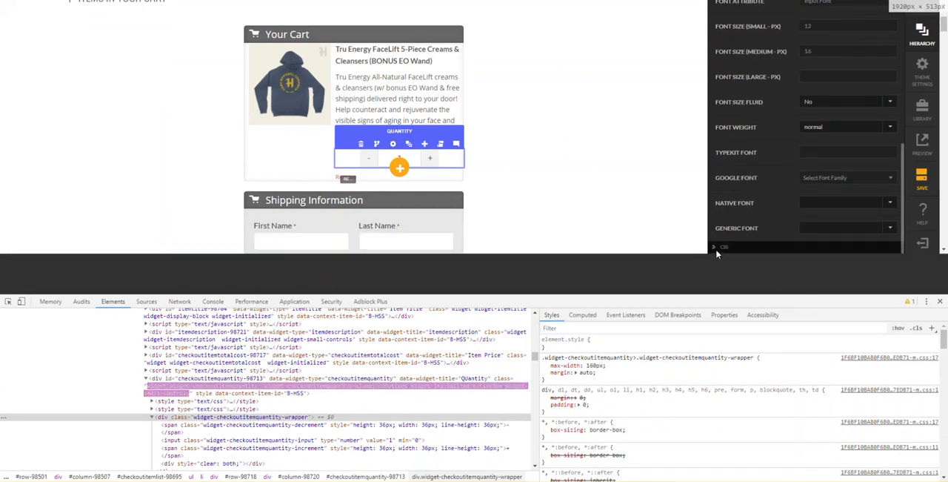
pyautogui.click(717, 287)
pyautogui.scroll(-2, 786, 237)
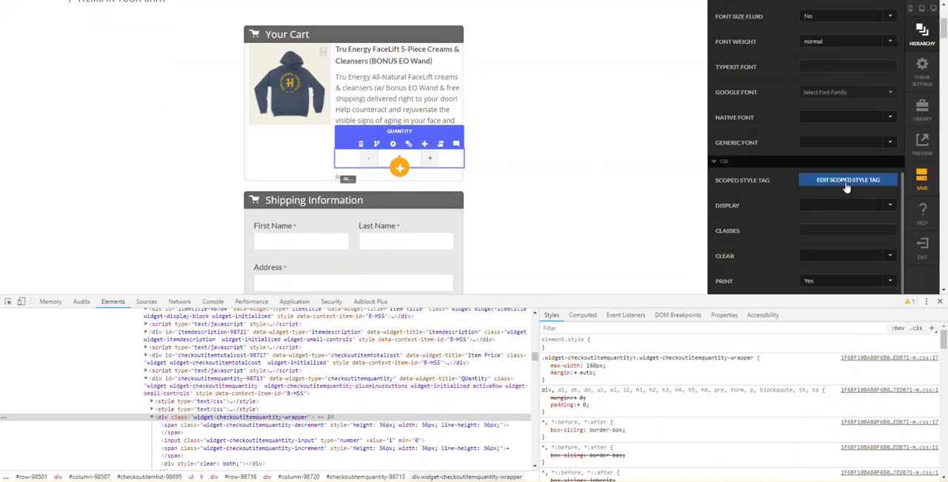
pyautogui.click(847, 180)
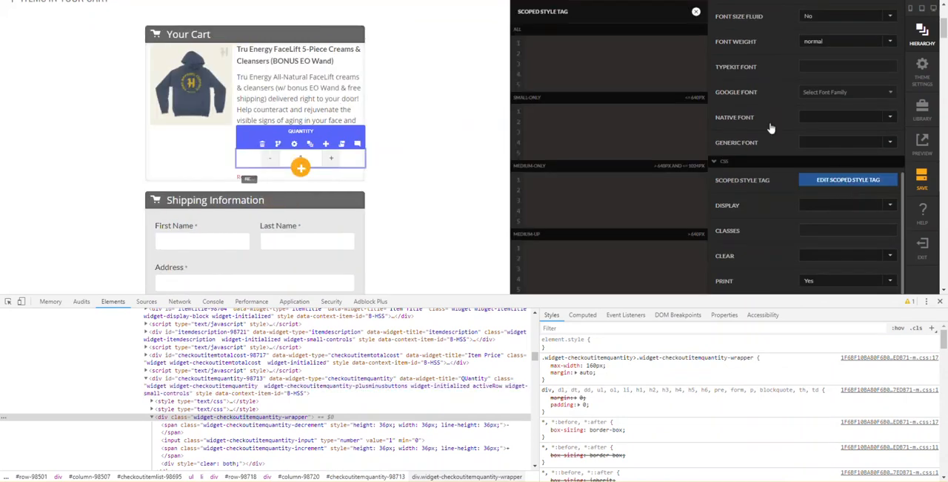
# - Add a scoped style for all screen sizes setting .widget-checkoutitemquantity-wrapper to margin: initial; and close the Quantity settings
pyautogui.hotkey('ctrl', 'v')
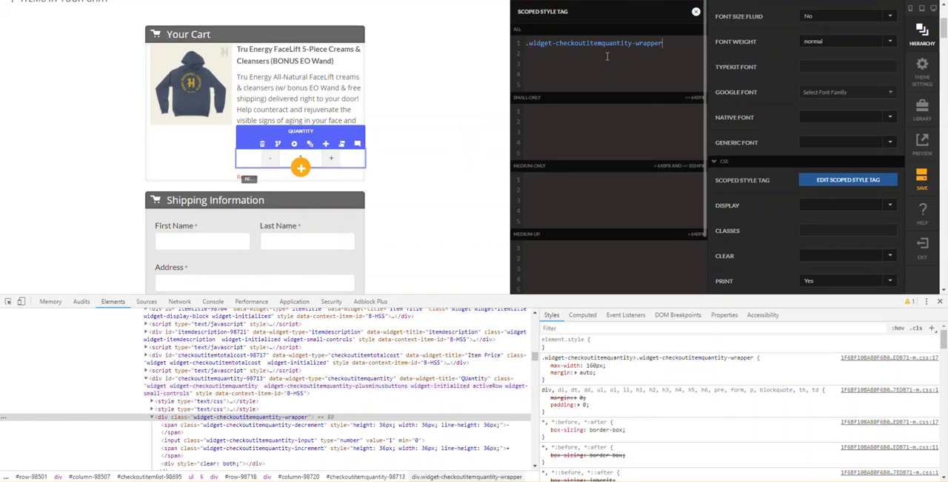
pyautogui.write('{')
pyautogui.press('Return')
pyautogui.press('Return')
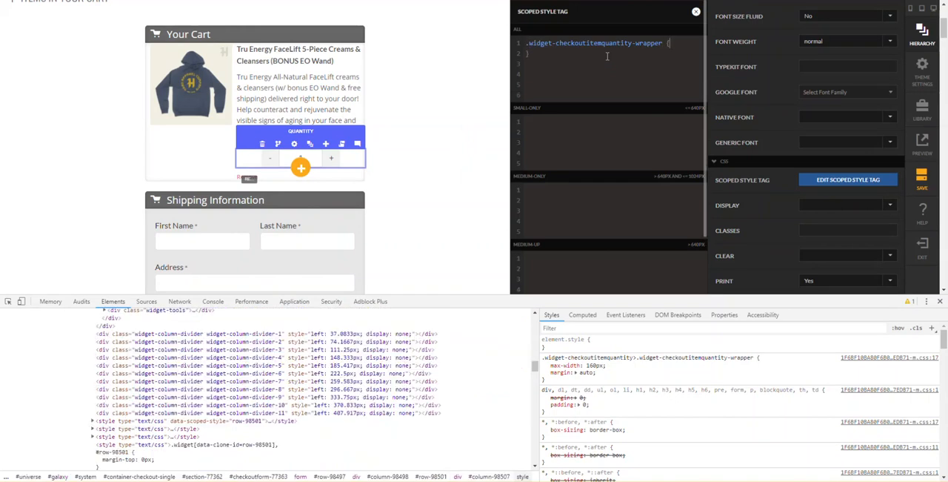
pyautogui.write('margin')
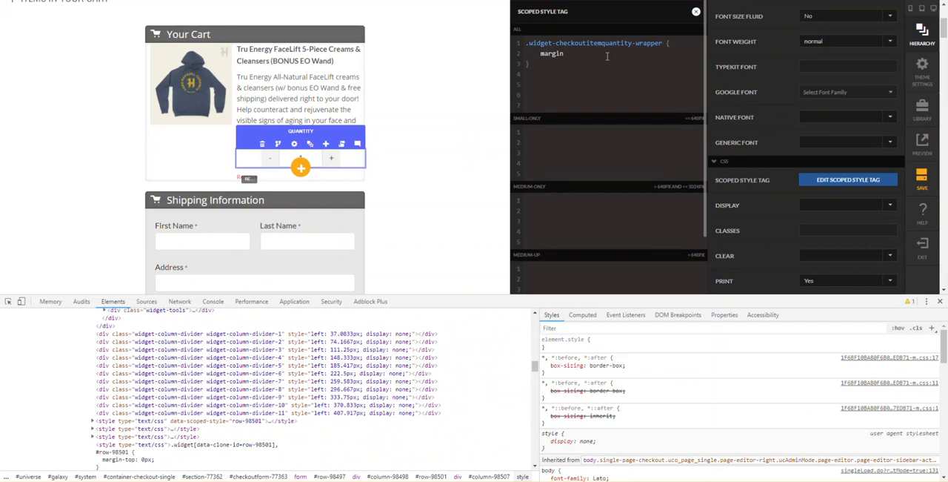
pyautogui.write(': initial;')
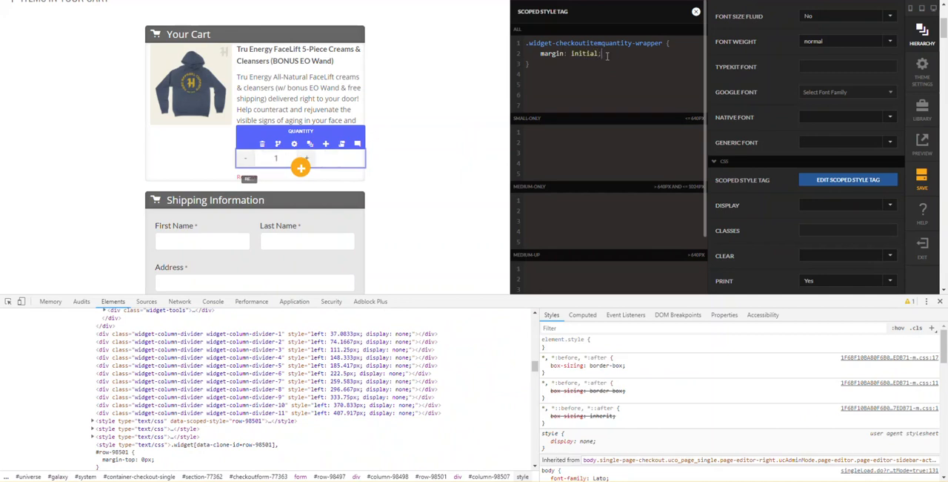
pyautogui.click(447, 182)
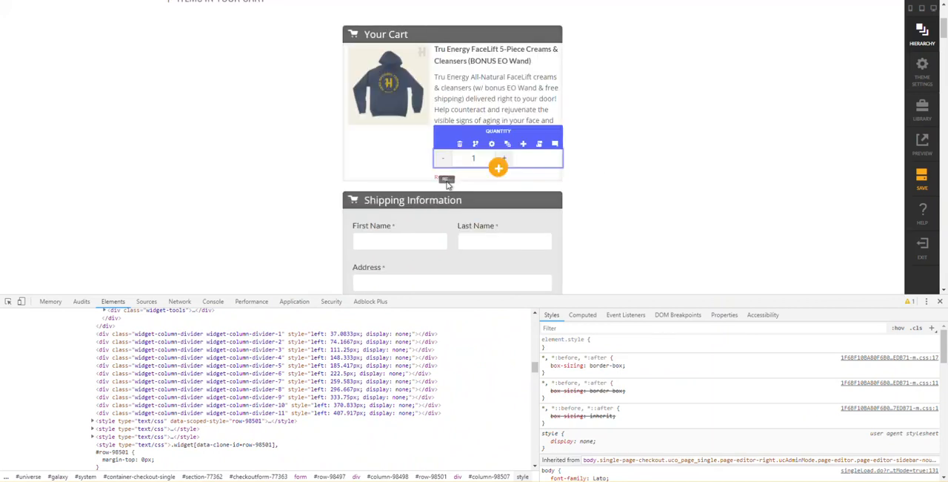
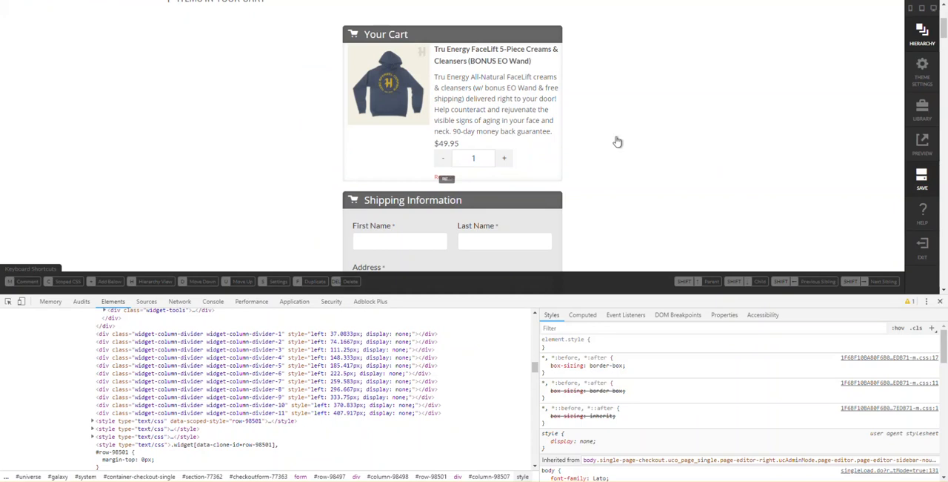
# - Save the page and open the settings of column 1 in Your Cart's content row
pyautogui.hotkey('ctrl', 's')
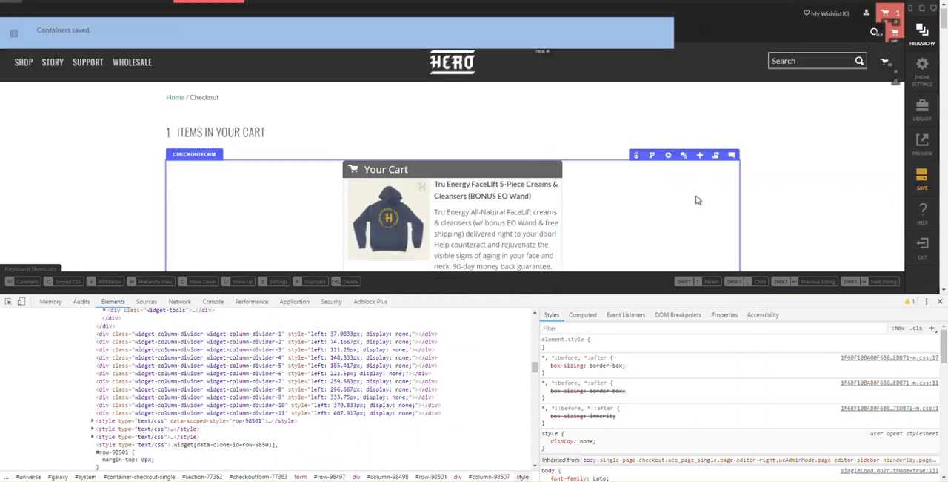
pyautogui.scroll(-1, 575, 146)
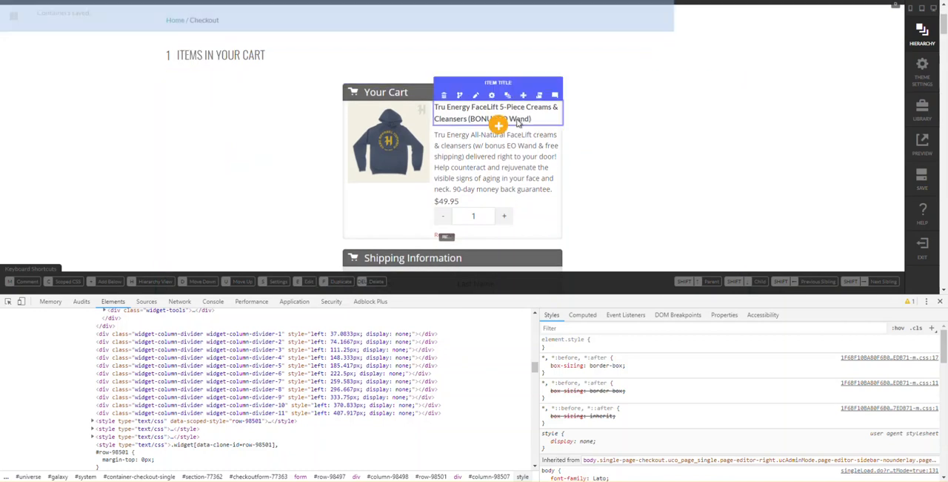
pyautogui.click(508, 96)
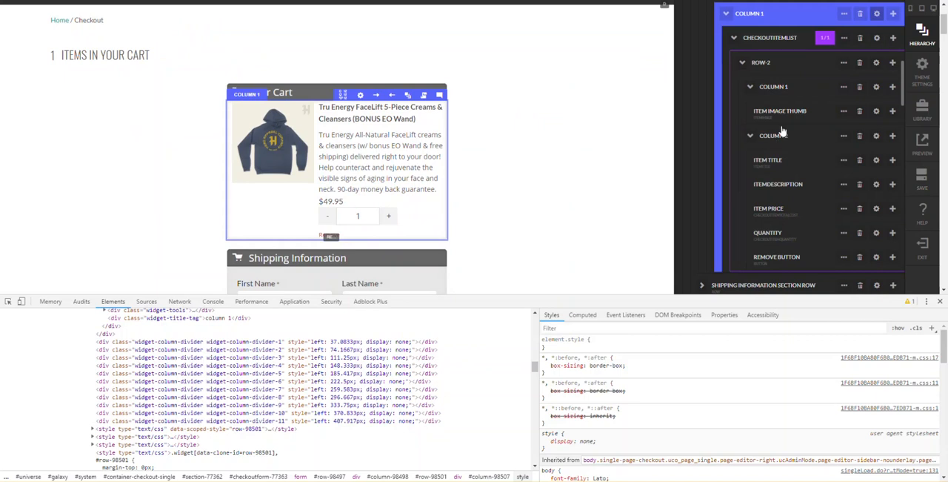
pyautogui.click(811, 114)
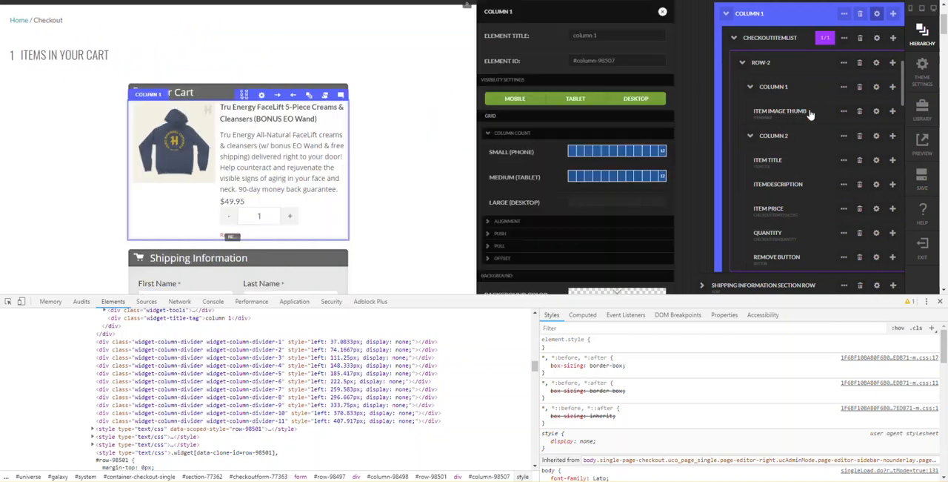
# - Set column 1's mobile-up padding to 20 px on the top, right, bottom and left, and close its settings
pyautogui.scroll(-2, 608, 145)
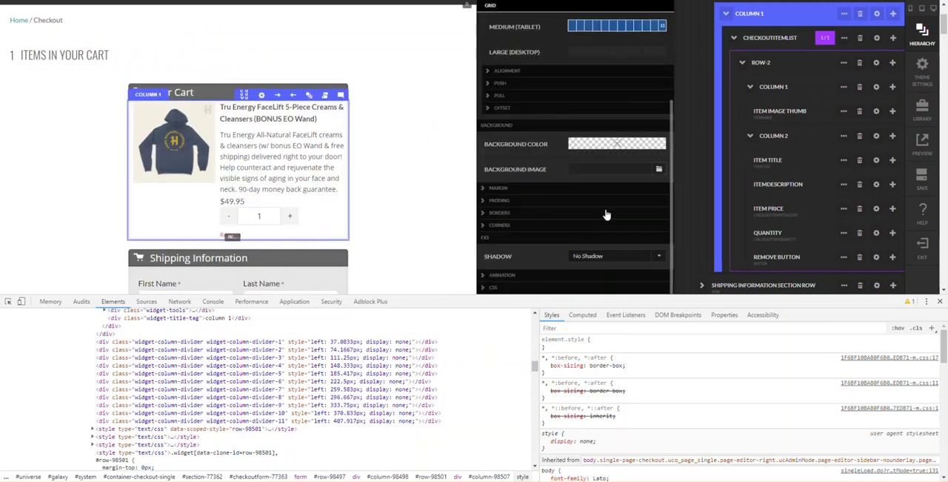
pyautogui.click(507, 201)
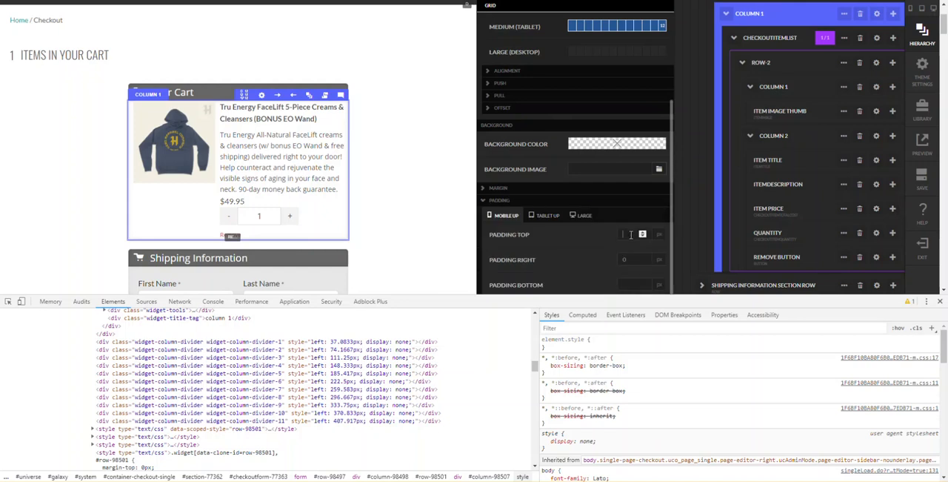
pyautogui.click(631, 235)
pyautogui.write('20')
pyautogui.press('Tab')
pyautogui.write('20')
pyautogui.press('Tab')
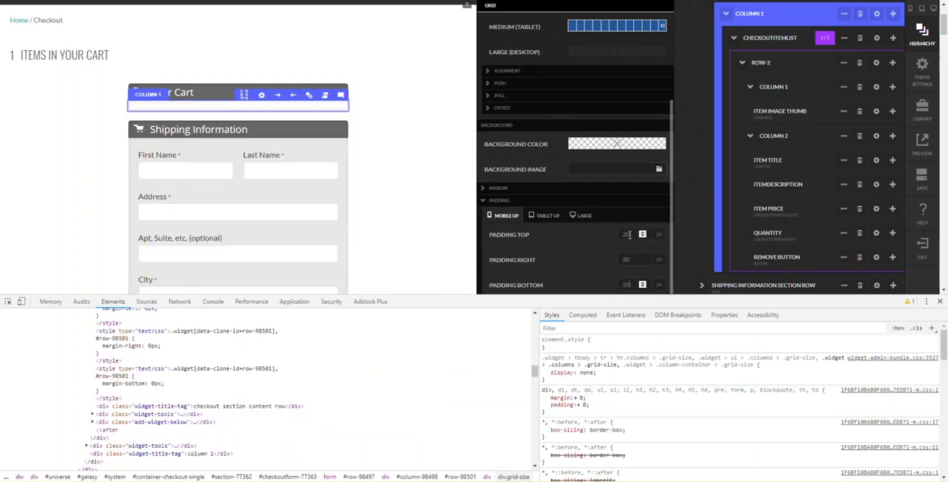
pyautogui.write('20')
pyautogui.press('Tab')
pyautogui.write('20')
pyautogui.press('Tab')
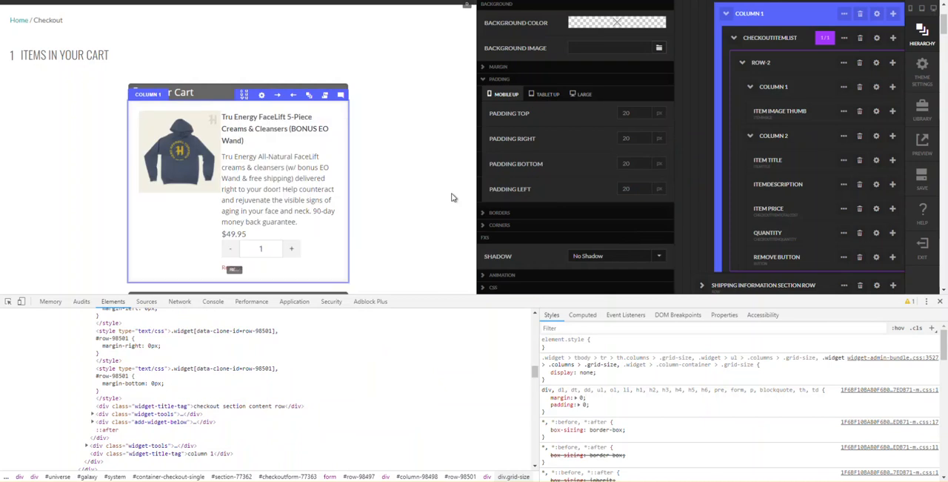
pyautogui.click(452, 196)
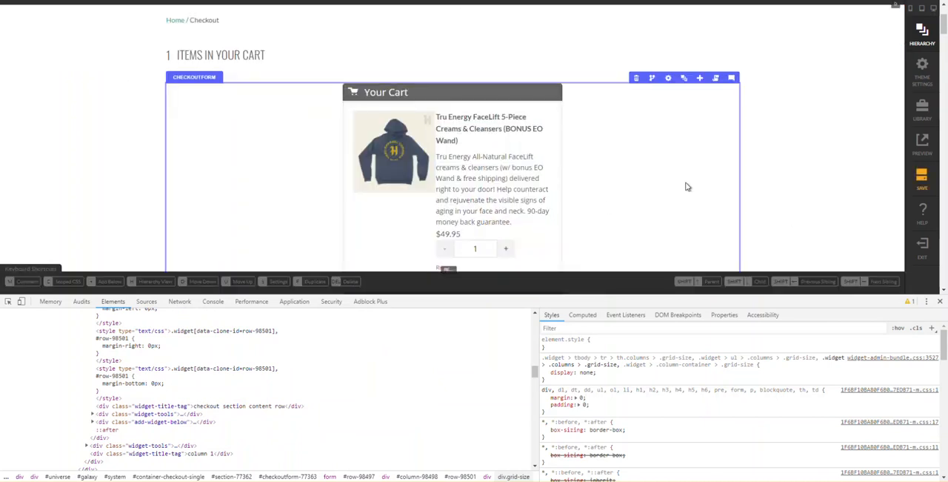
# - Check the checkout sections down to Payment and close the developer tools on the editor page
pyautogui.scroll(-8, 687, 186)
pyautogui.scroll(-10, 687, 186)
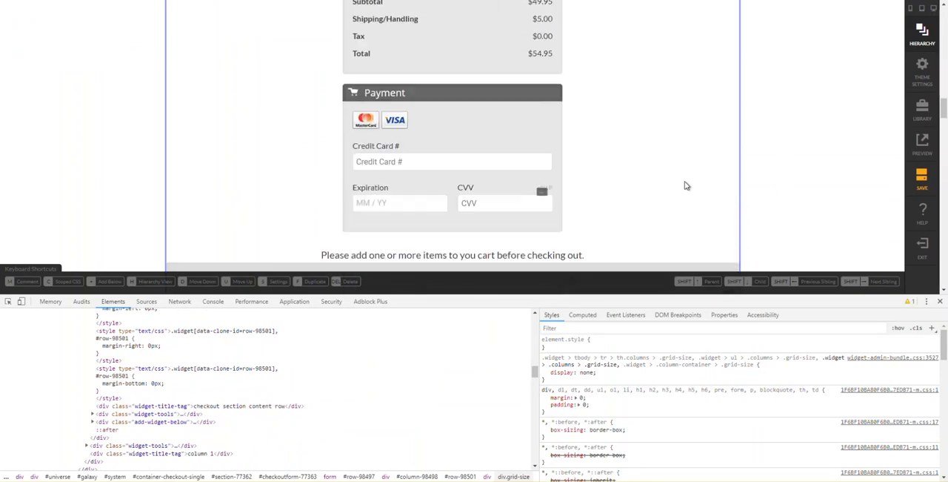
pyautogui.scroll(10, 686, 186)
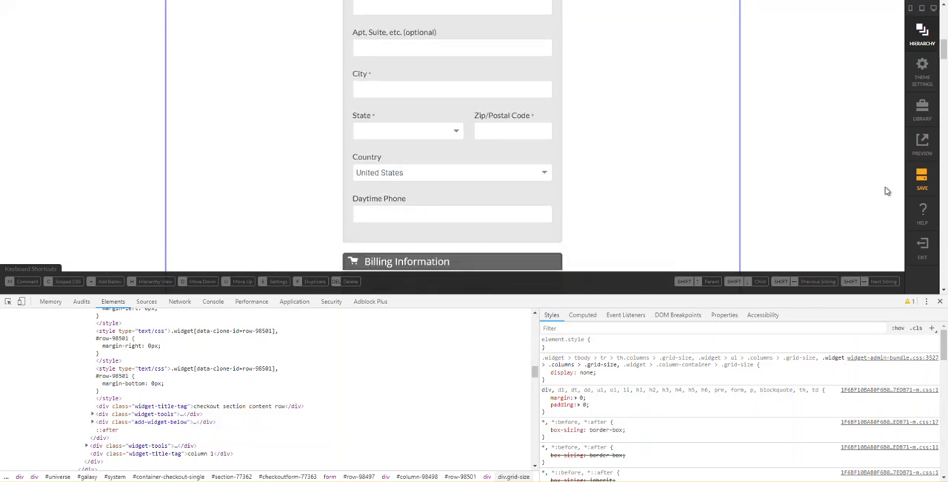
pyautogui.click(940, 306)
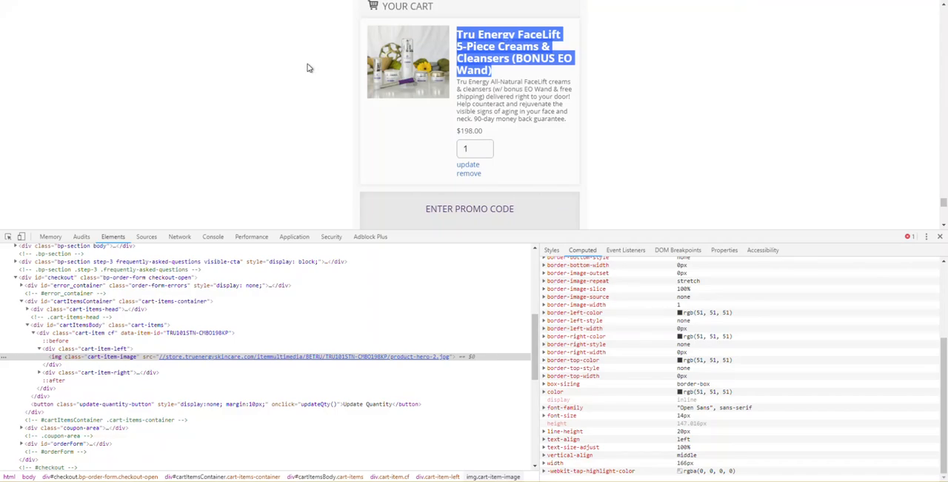
# - Compare the reference checkout's promo code, shipping and billing sections with the sections built in the editor, down to the old item table
pyautogui.scroll(-2, 309, 68)
pyautogui.scroll(-1, 412, 125)
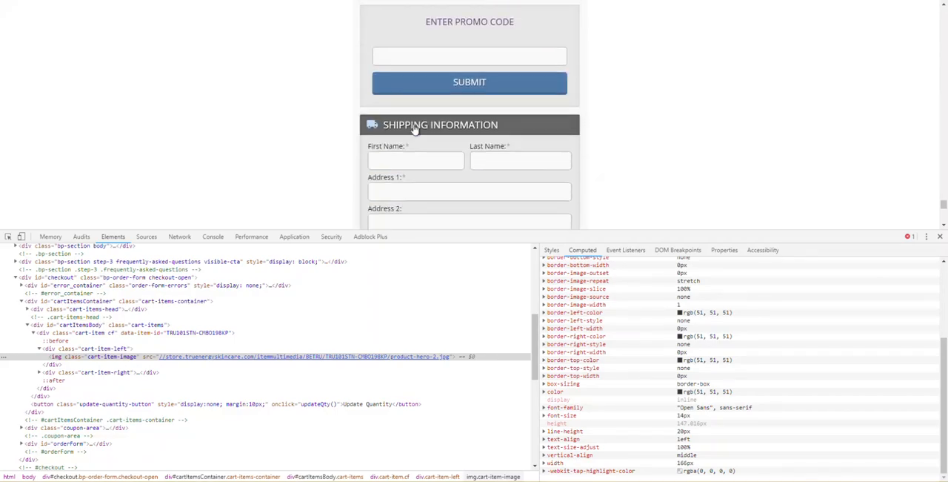
pyautogui.scroll(-1, 392, 148)
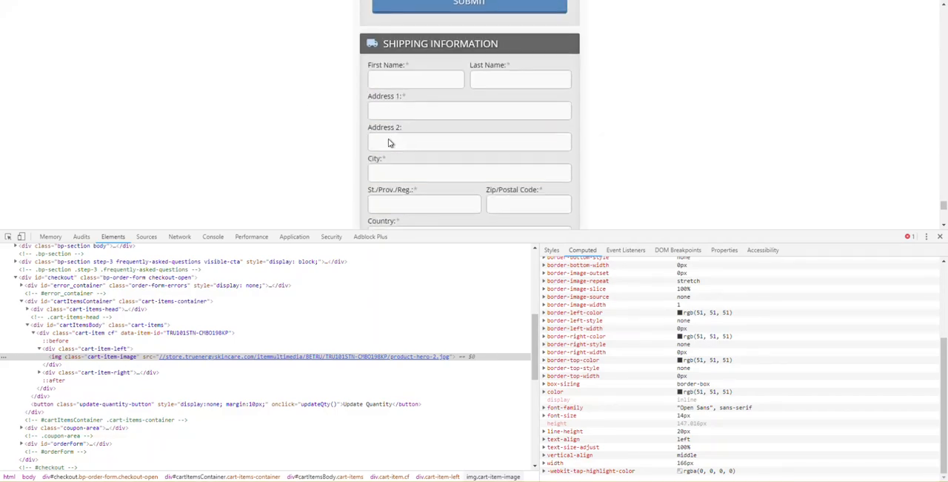
pyautogui.scroll(-1, 399, 137)
pyautogui.scroll(-2, 399, 138)
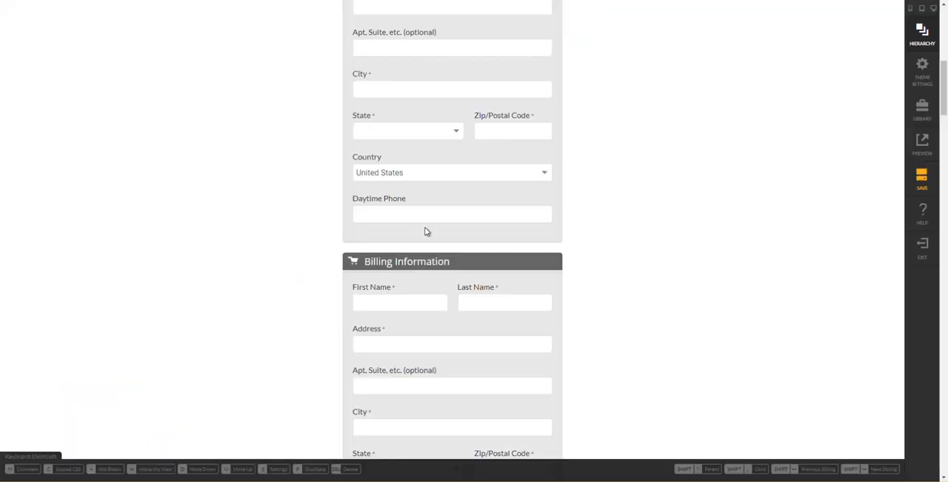
pyautogui.scroll(4, 426, 231)
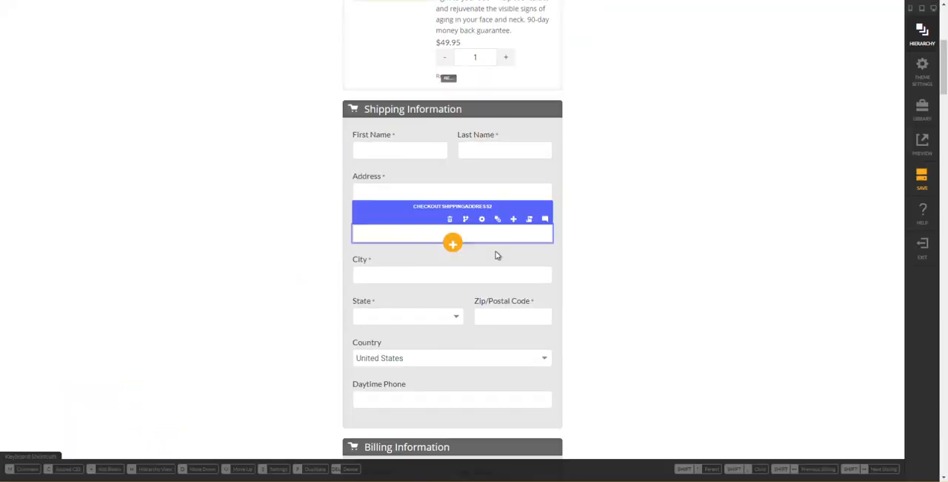
pyautogui.scroll(-6, 502, 253)
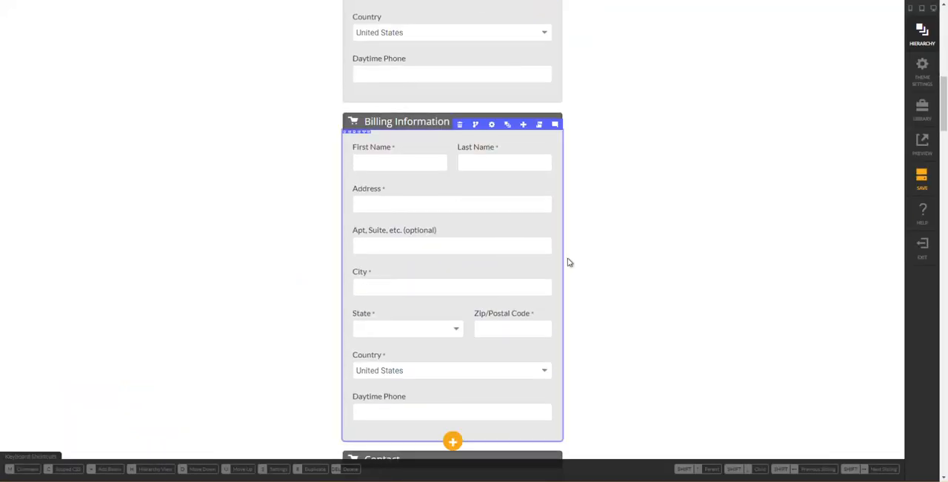
pyautogui.scroll(-1, 561, 263)
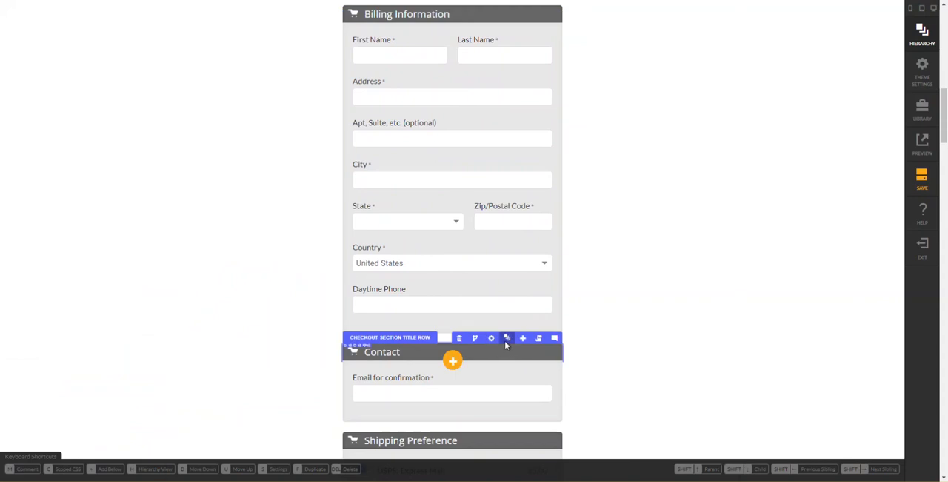
pyautogui.click(507, 338)
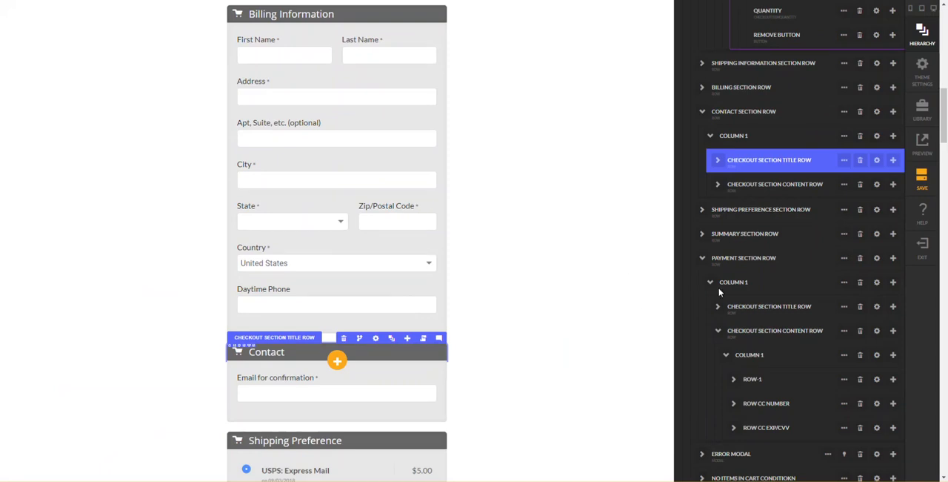
pyautogui.click(612, 270)
pyautogui.scroll(-5, 614, 269)
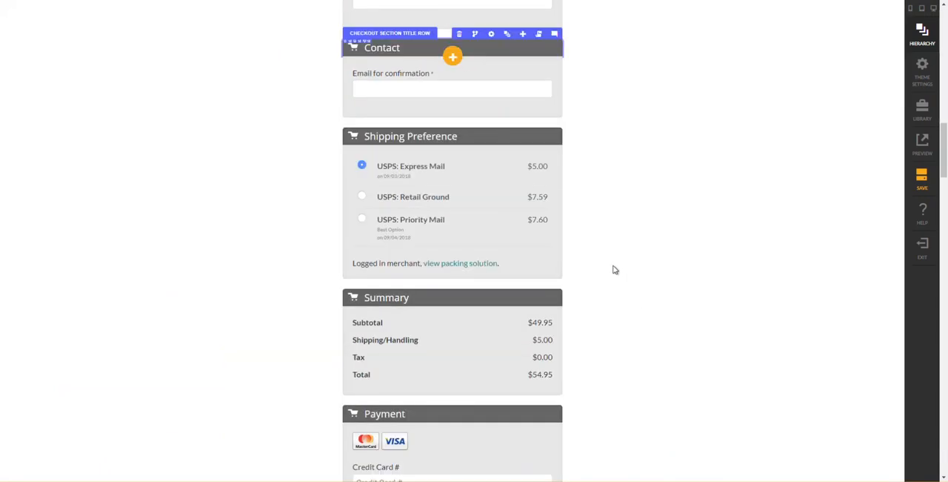
pyautogui.scroll(-2, 614, 270)
pyautogui.moveTo(618, 185)
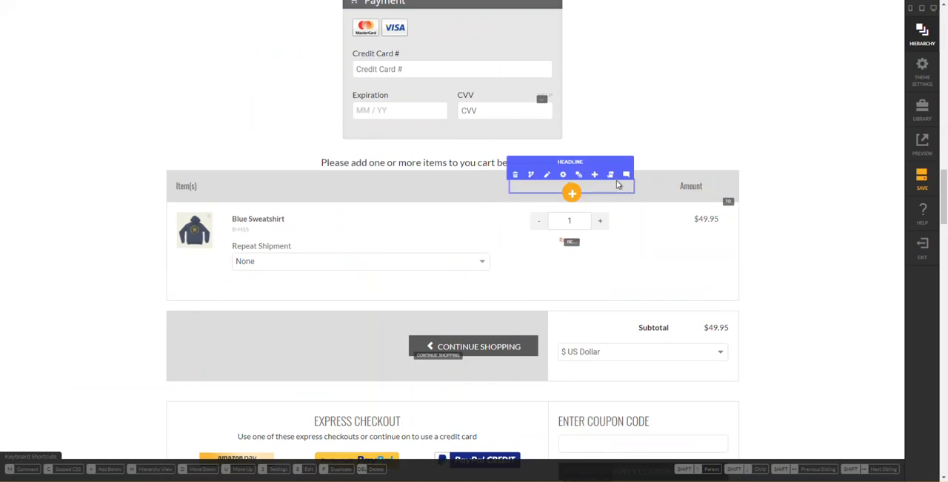
# - Show the old item table in the hierarchy and collapse Item Table Headers and CheckoutItemList under Has Items In Cart Condition
pyautogui.click(577, 177)
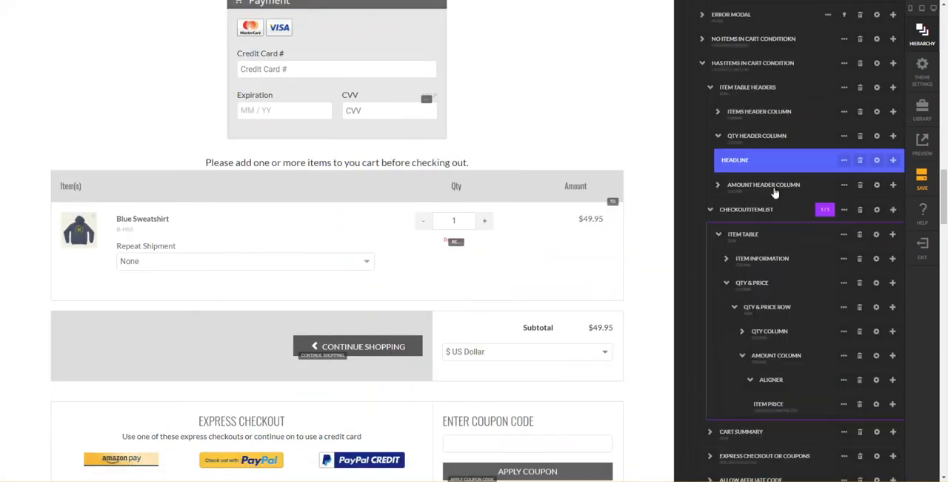
pyautogui.click(763, 209)
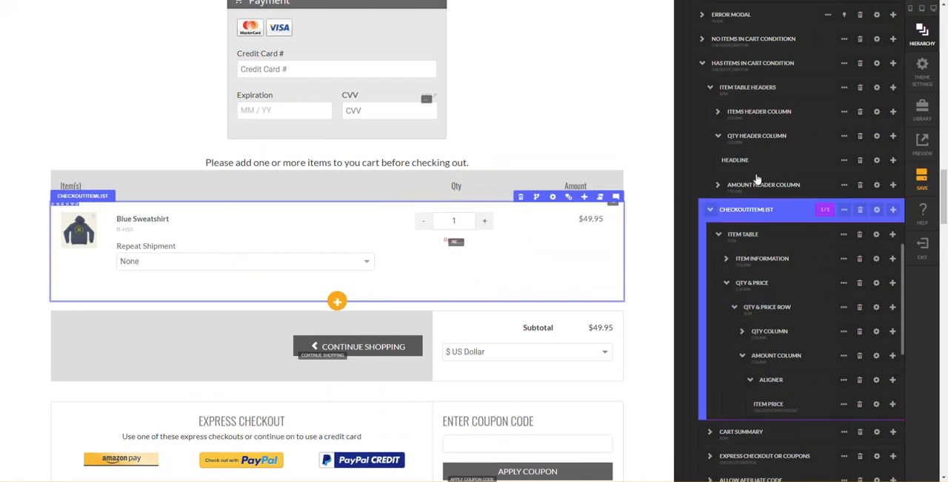
pyautogui.click(760, 133)
pyautogui.click(763, 129)
pyautogui.click(736, 152)
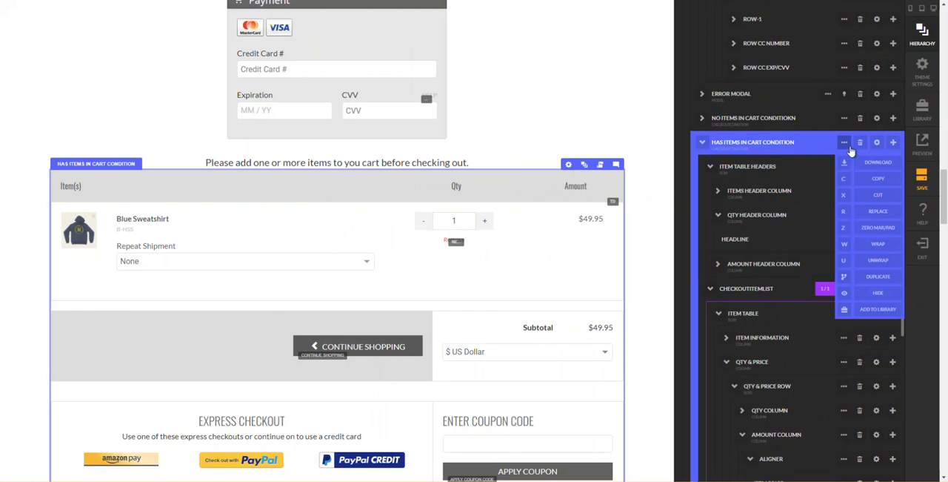
pyautogui.click(754, 169)
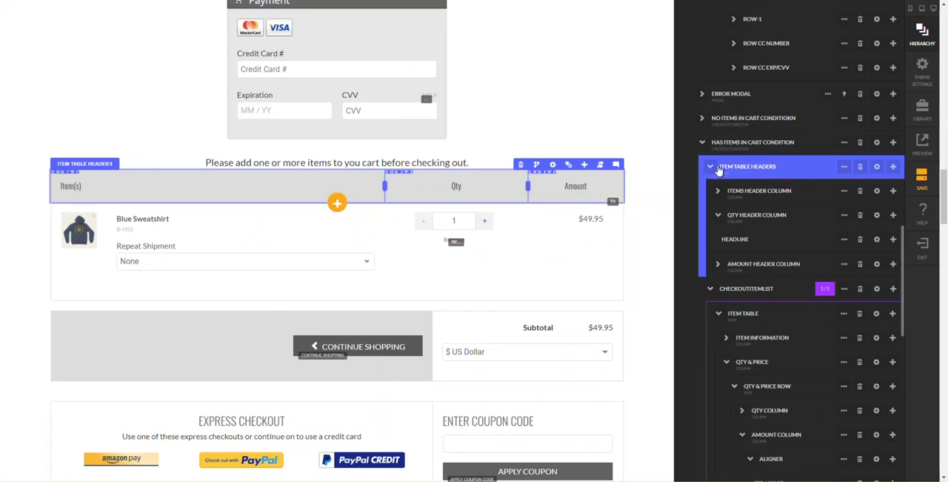
pyautogui.click(710, 176)
pyautogui.click(711, 194)
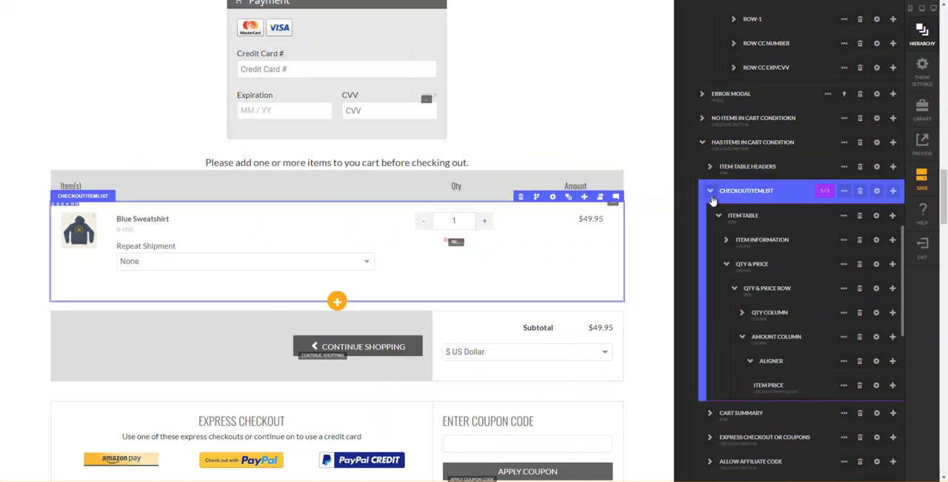
pyautogui.click(712, 197)
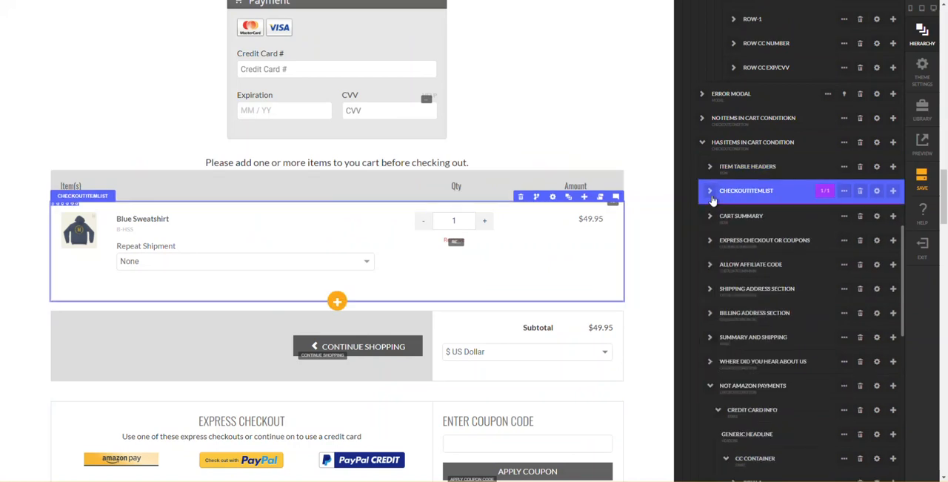
# - Delete the old CheckoutItemList, Cart Summary and Item Table Headers from Has Items In Cart Condition
pyautogui.click(809, 169)
pyautogui.click(861, 192)
pyautogui.press('Return')
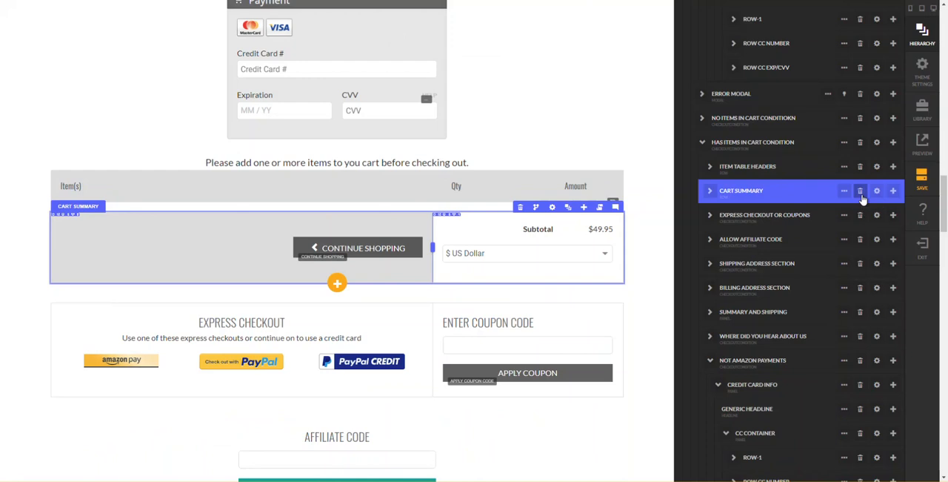
pyautogui.click(861, 194)
pyautogui.press('Return')
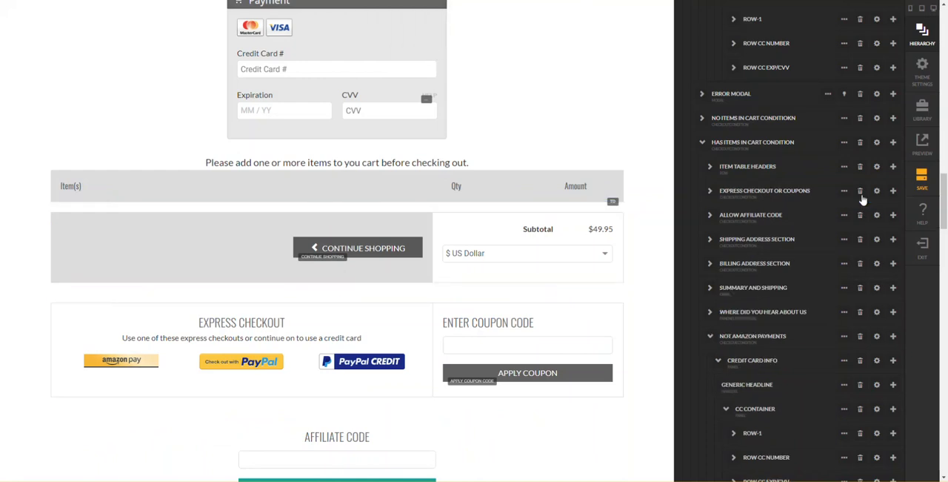
pyautogui.click(860, 170)
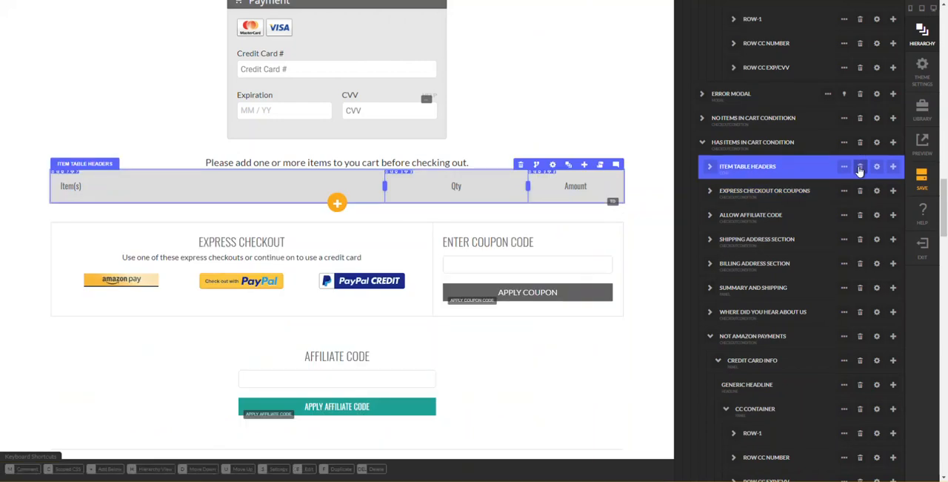
pyautogui.click(859, 170)
pyautogui.press('Return')
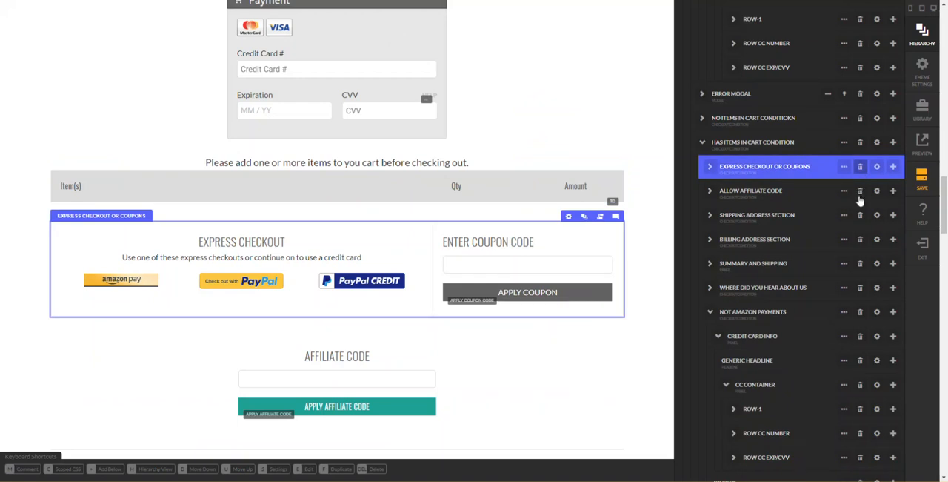
# - Delete the old Shipping Address Section and Allow Affiliate Code from Has Items In Cart Condition
pyautogui.click(859, 195)
pyautogui.click(862, 220)
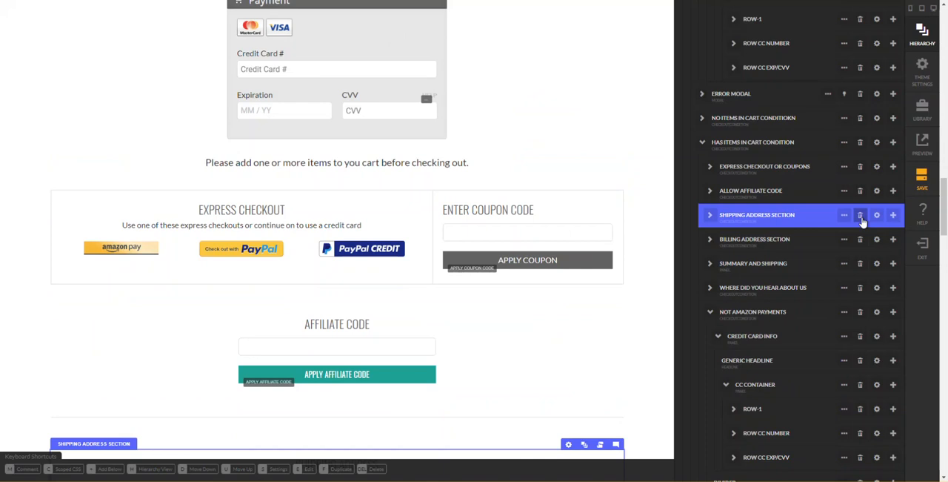
pyautogui.click(861, 218)
pyautogui.press('Return')
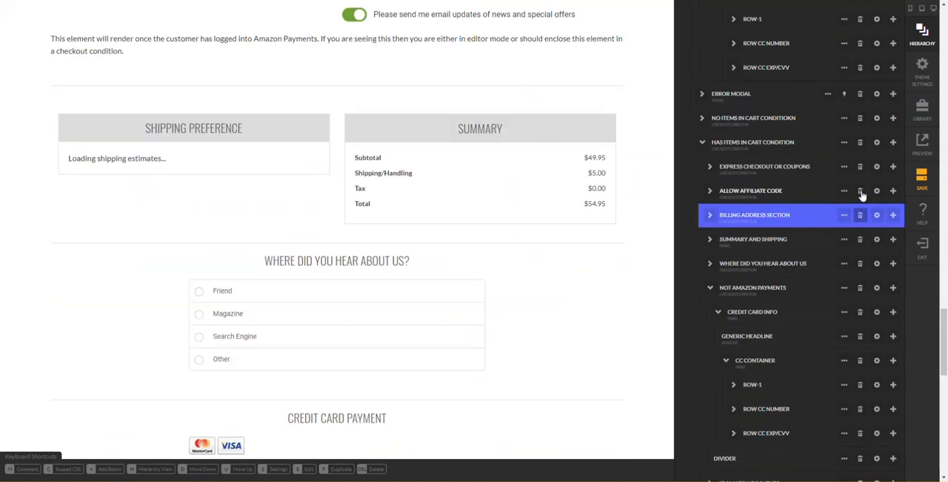
pyautogui.click(861, 192)
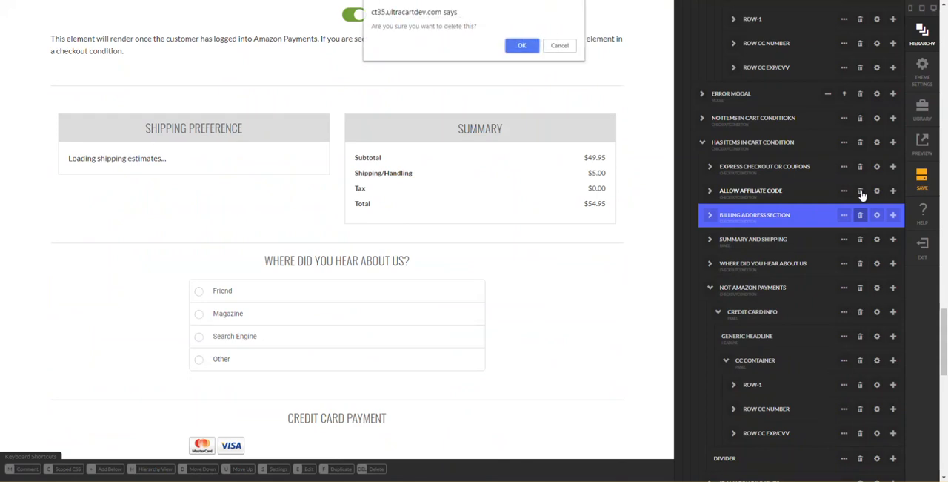
pyautogui.press('Return')
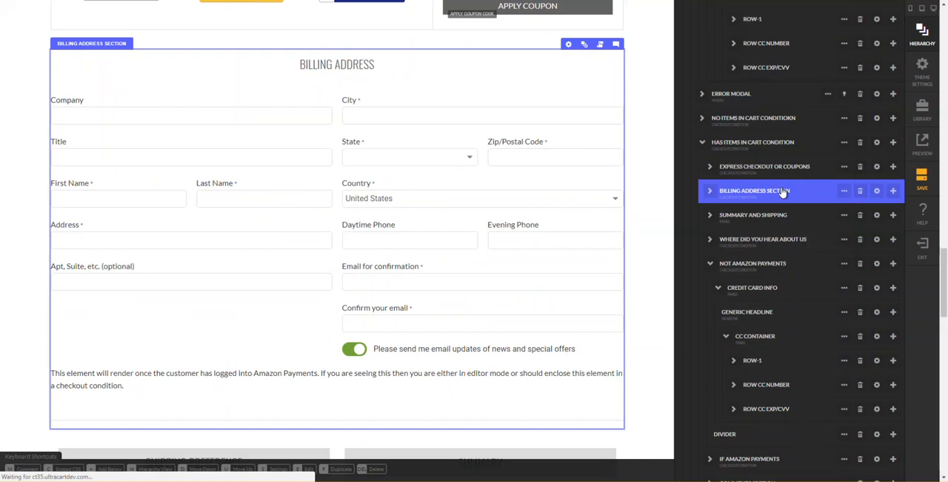
# - Delete the old Summary and Shipping and Where Did You Hear About Us sections from Has Items In Cart Condition
pyautogui.click(775, 219)
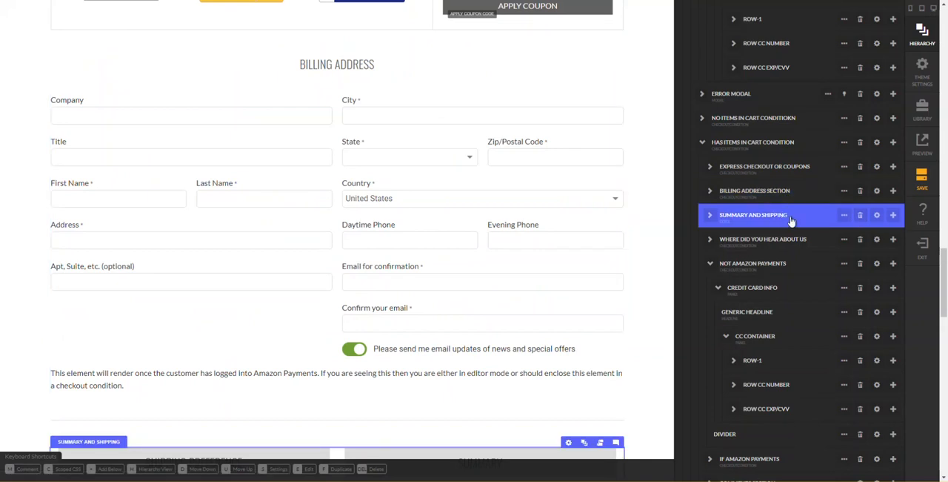
pyautogui.scroll(-8, 792, 222)
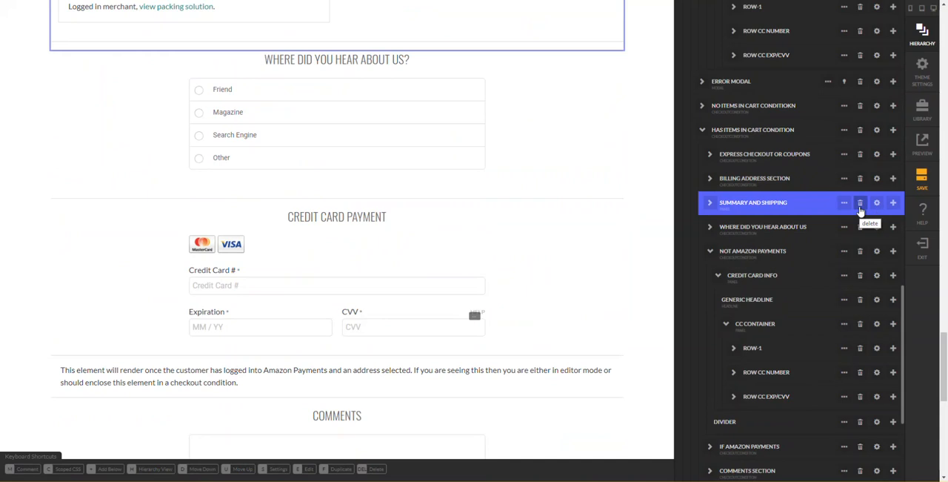
pyautogui.click(860, 210)
pyautogui.press('Return')
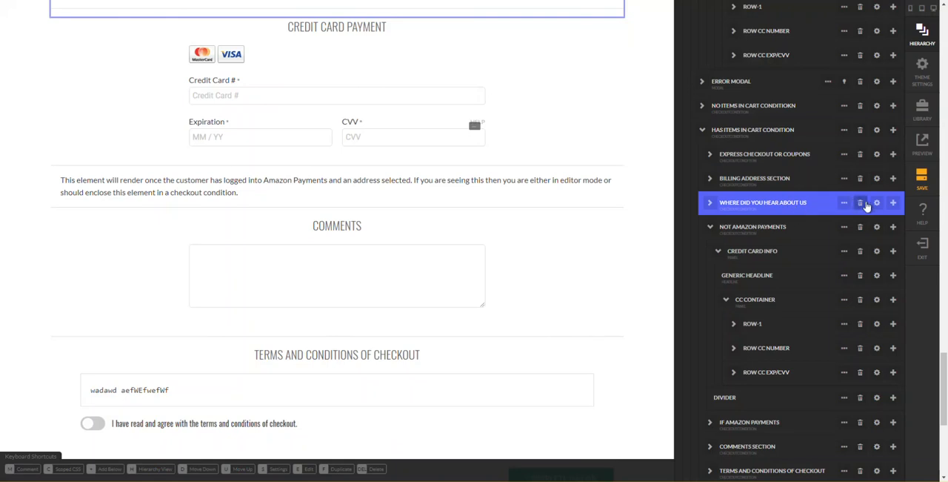
pyautogui.click(861, 205)
pyautogui.press('Return')
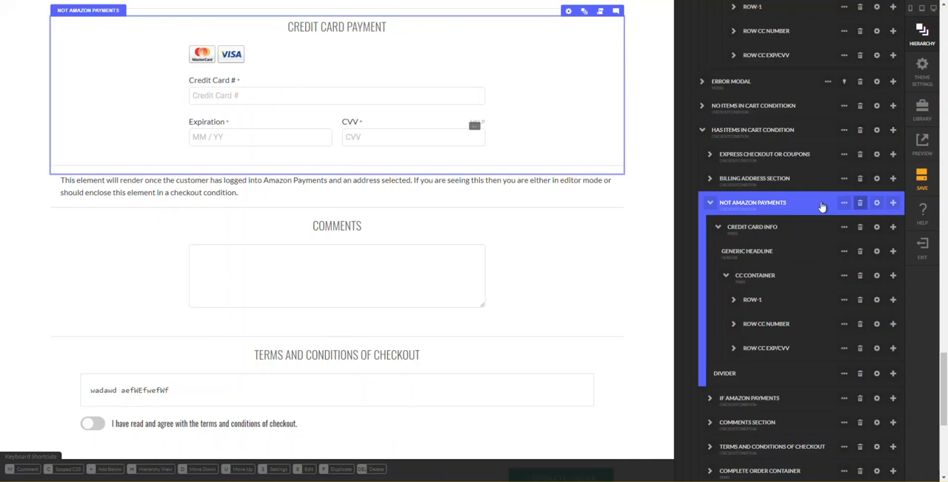
# - Delete the old Not Amazon Payments and If Amazon Payments sections from Has Items In Cart Condition
pyautogui.click(845, 204)
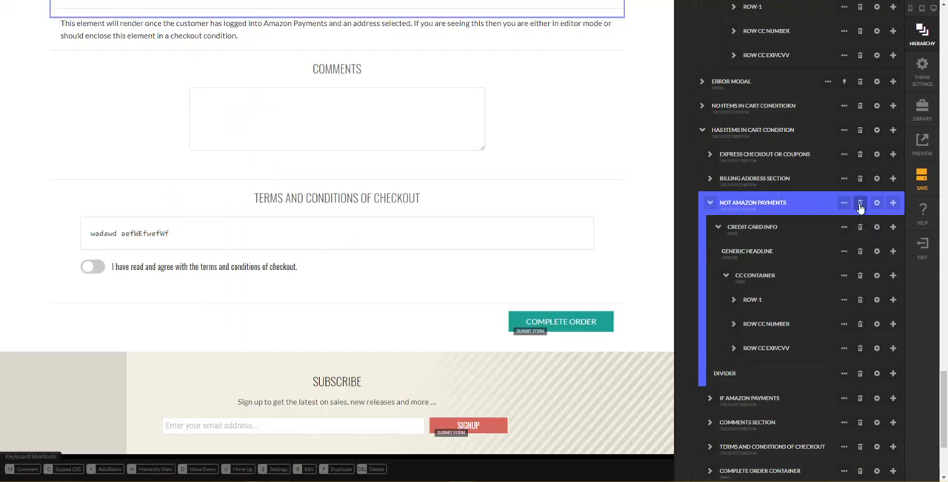
pyautogui.click(860, 206)
pyautogui.press('Return')
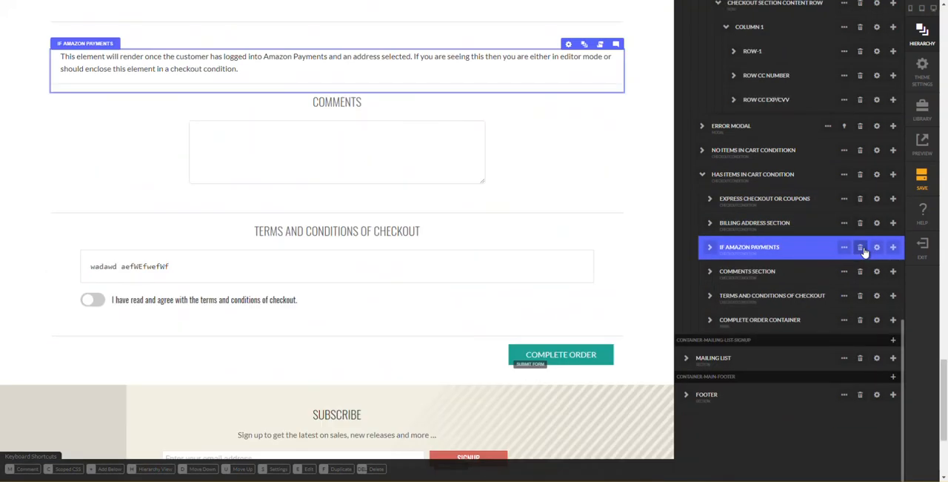
pyautogui.click(861, 248)
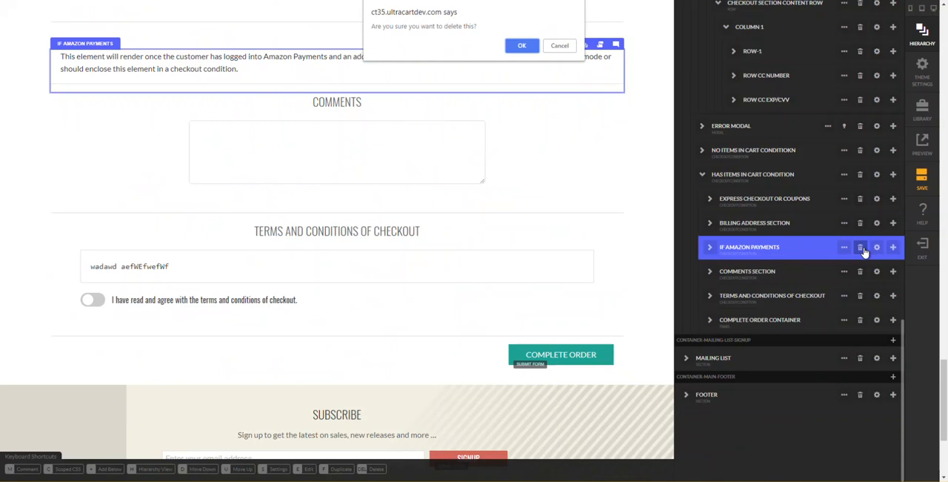
pyautogui.press('Return')
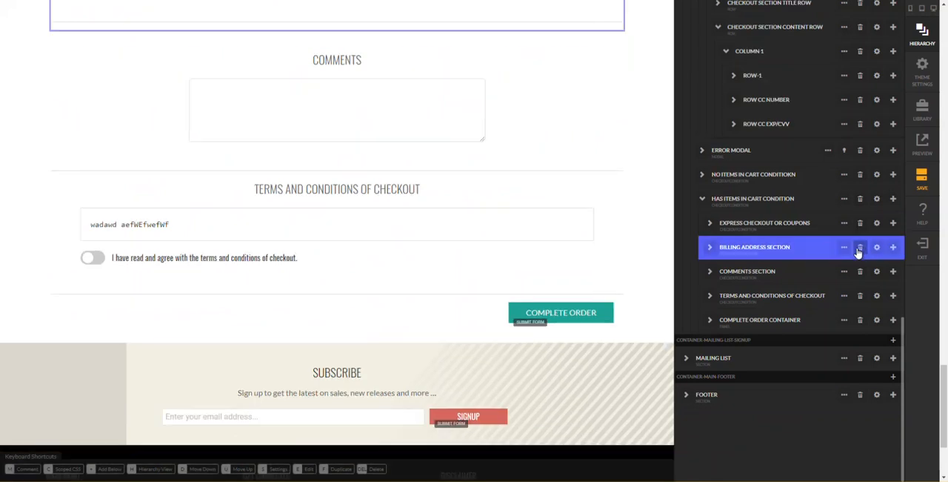
# - Delete the old Comments Section from Has Items In Cart Condition
pyautogui.click(850, 250)
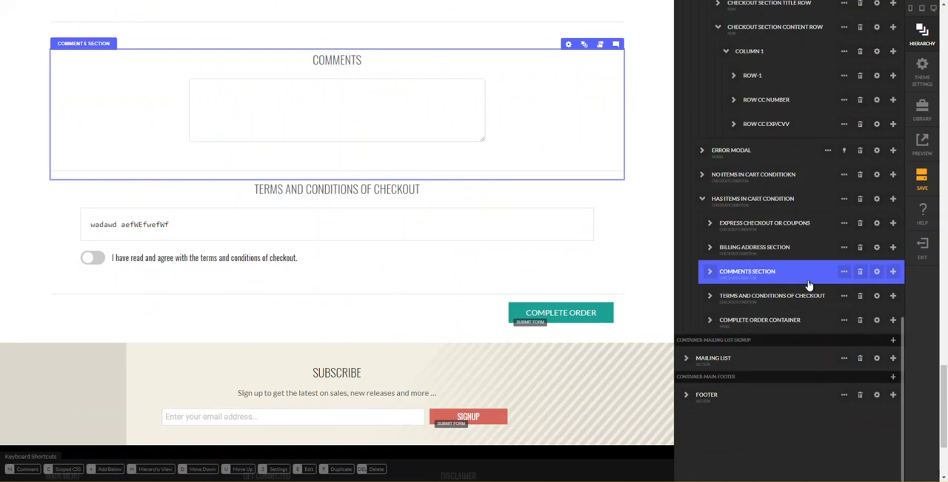
pyautogui.click(860, 272)
pyautogui.press('Return')
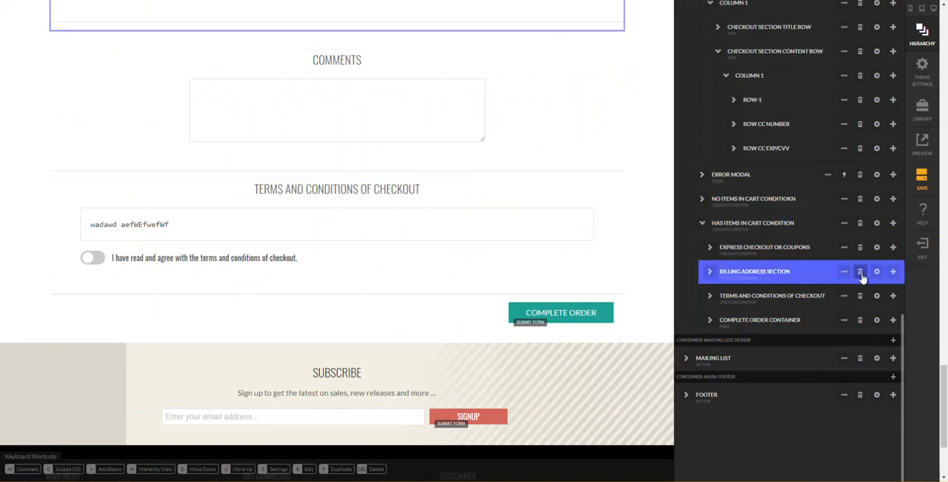
# - Review the remaining default sections and the custom payment, summary, shipping preference and contact sections on the page
pyautogui.scroll(12, 566, 118)
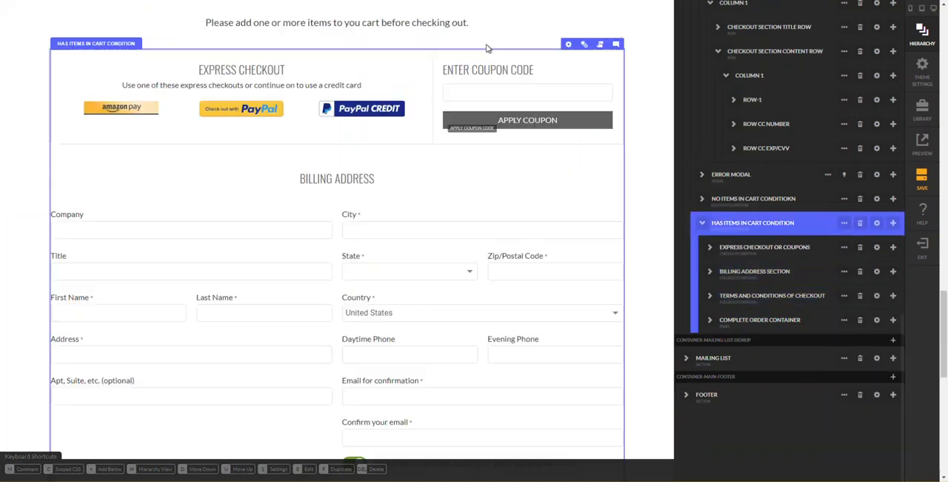
pyautogui.scroll(-3, 593, 176)
pyautogui.scroll(-3, 595, 177)
pyautogui.scroll(-3, 586, 169)
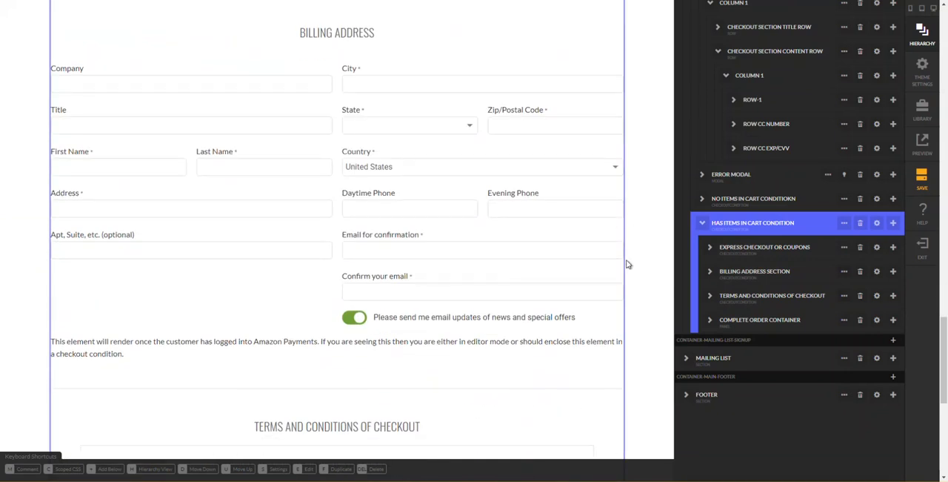
pyautogui.scroll(-2, 628, 238)
pyautogui.scroll(5, 628, 236)
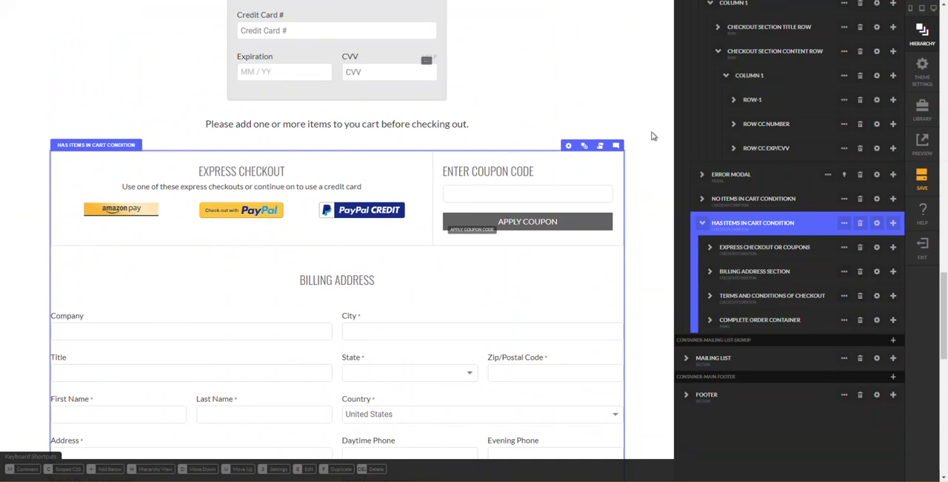
pyautogui.press('h')
pyautogui.scroll(4, 663, 152)
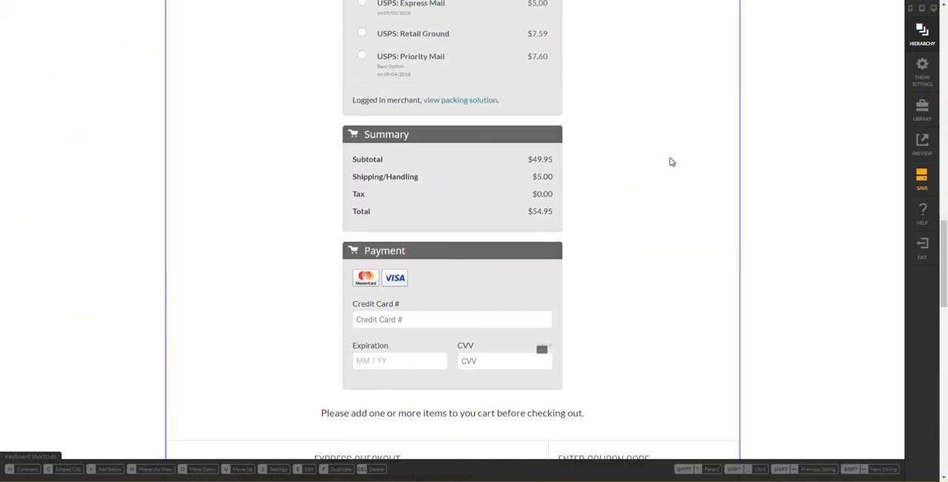
pyautogui.scroll(2, 670, 162)
pyautogui.scroll(2, 664, 167)
pyautogui.scroll(1, 664, 167)
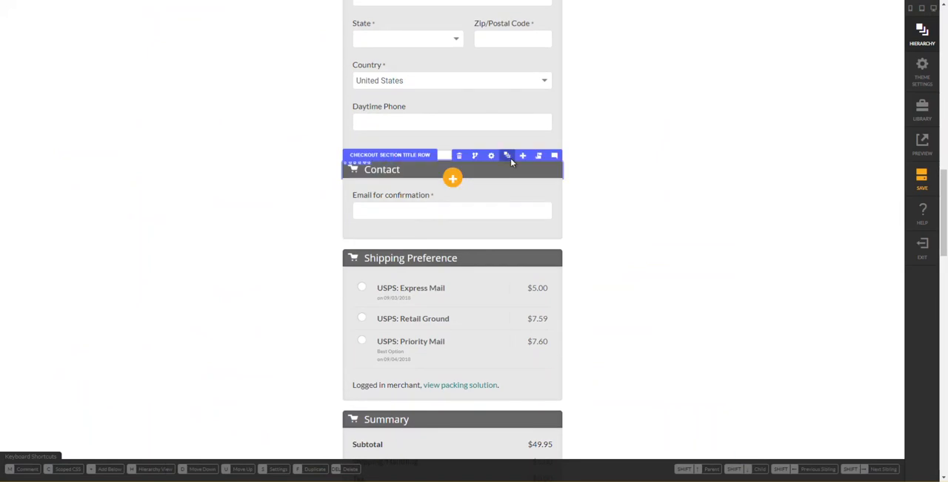
# - Collapse Contact Section Row in the hierarchy and duplicate it
pyautogui.click(510, 158)
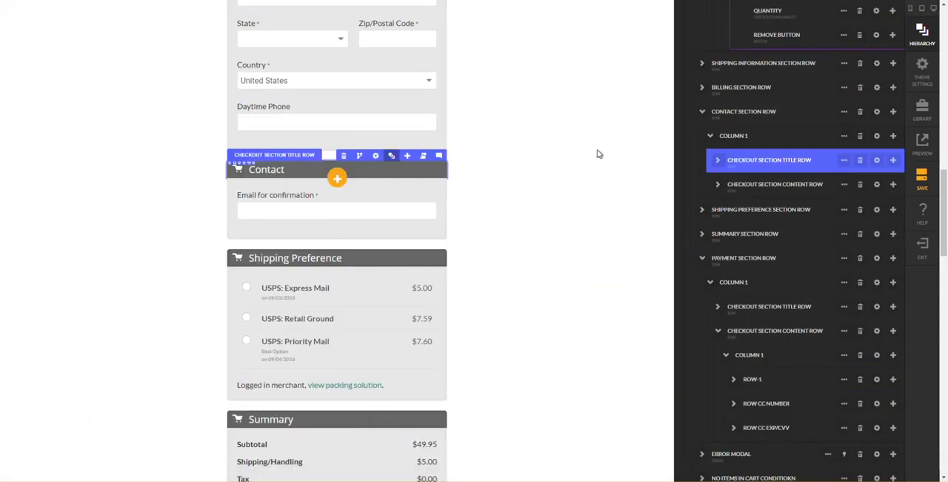
pyautogui.click(704, 112)
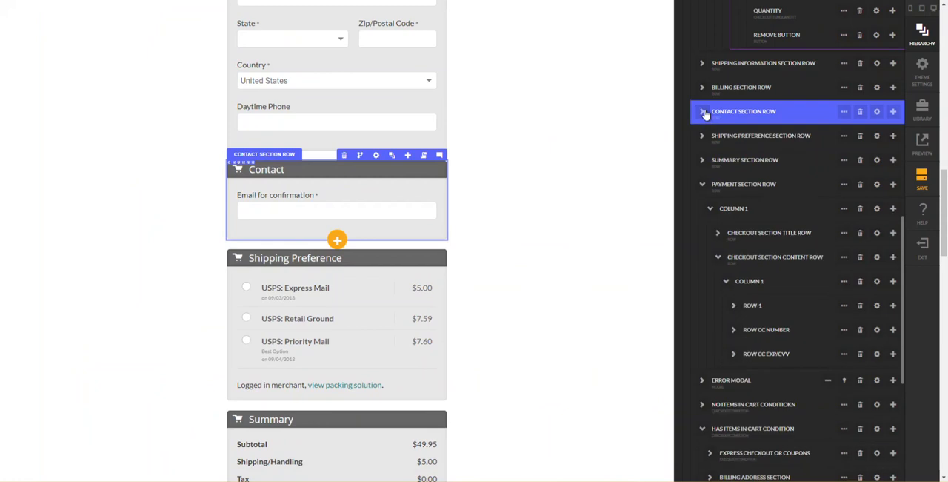
pyautogui.click(894, 112)
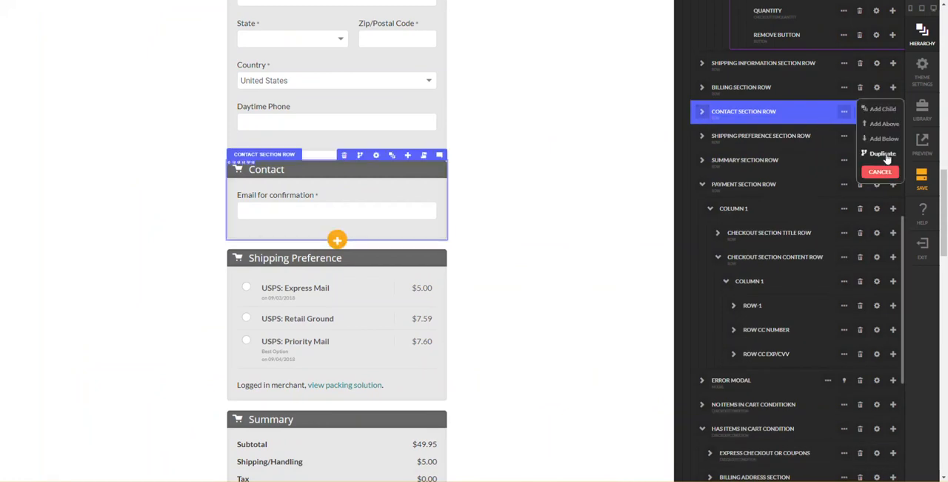
pyautogui.click(883, 154)
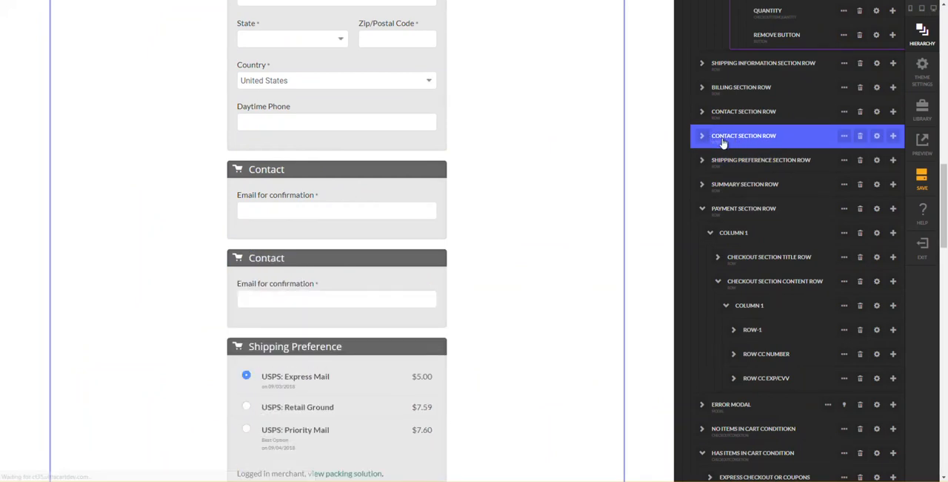
# - Move the duplicated contact row above Billing Section Row and rename it "Billing Different Section Row"
pyautogui.moveTo(724, 98); pyautogui.dragTo(722, 91)
pyautogui.doubleClick(726, 89)
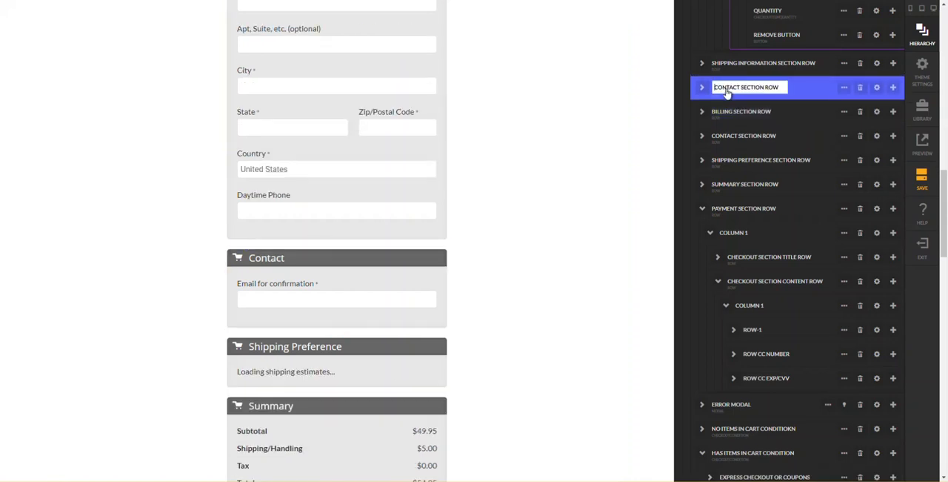
pyautogui.doubleClick(738, 95)
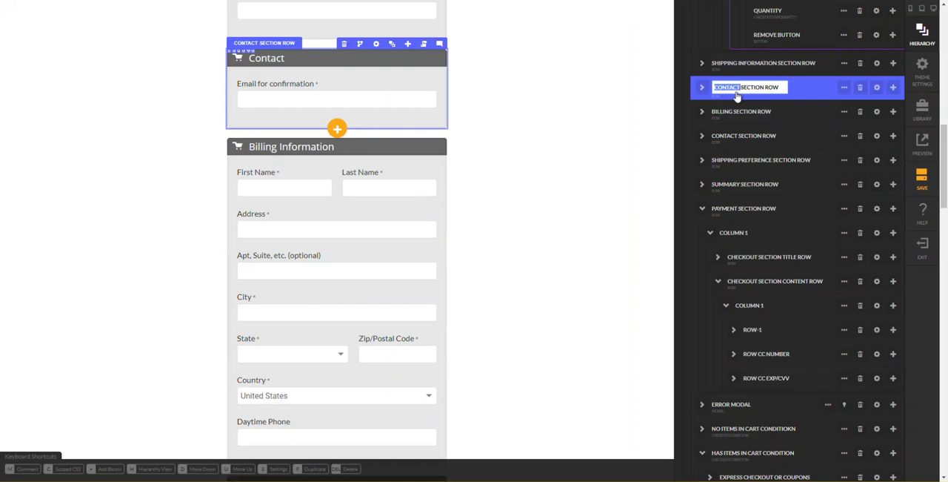
pyautogui.write('BILLING DIFFERENT')
pyautogui.press('Return')
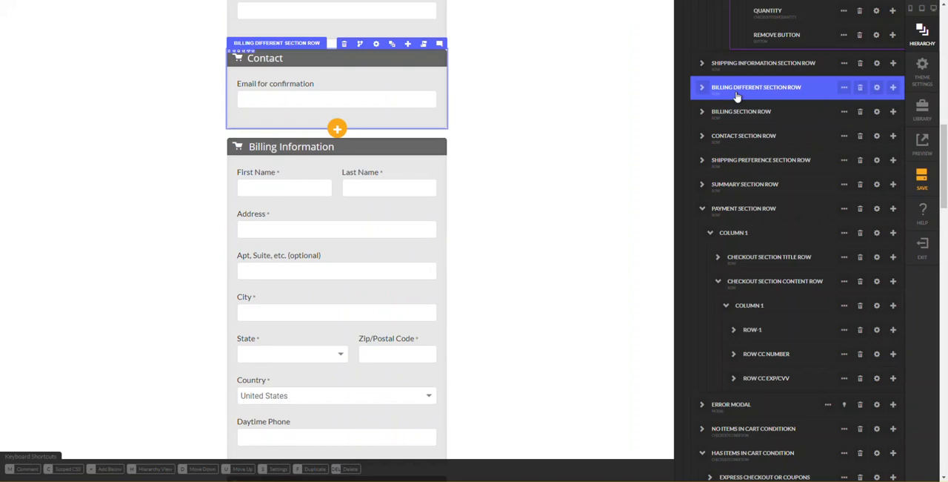
# - Expand Billing Different Section Row and delete its Checkout Section Content Row
pyautogui.click(706, 90)
pyautogui.click(708, 111)
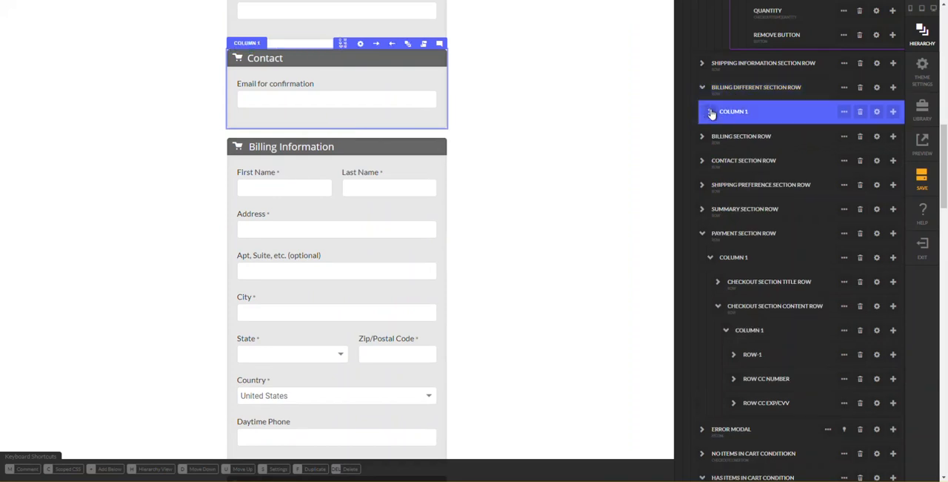
pyautogui.click(710, 113)
pyautogui.click(732, 137)
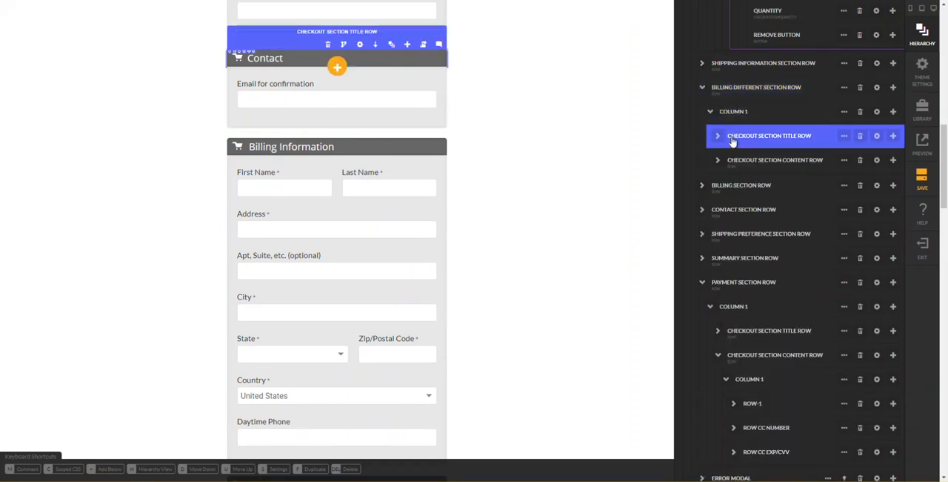
pyautogui.click(730, 162)
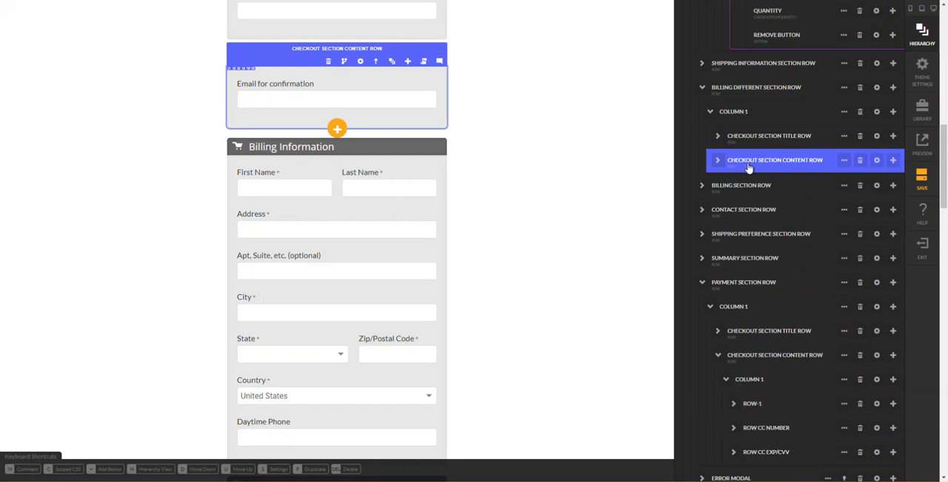
pyautogui.click(861, 161)
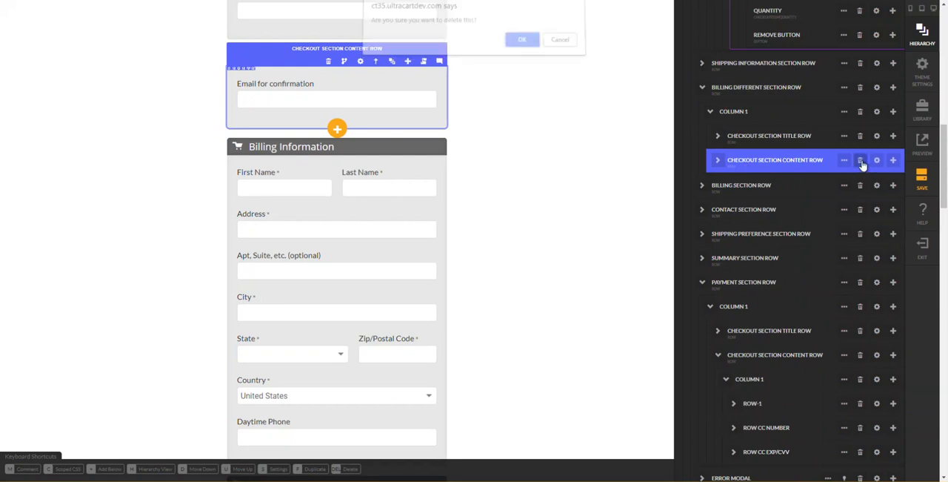
pyautogui.press('Return')
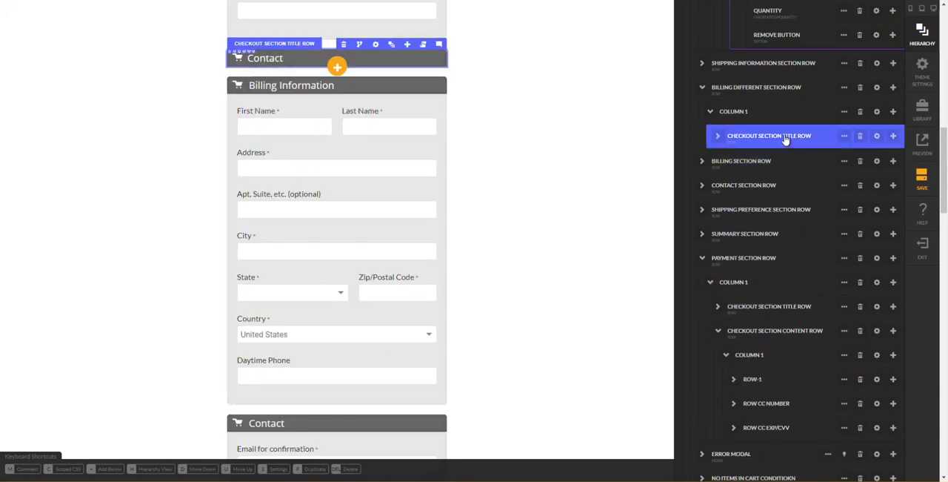
# - Delete the cart icon and the Contact headline from the title row of Billing Different Section Row
pyautogui.click(718, 139)
pyautogui.click(726, 159)
pyautogui.click(862, 190)
pyautogui.press('Return')
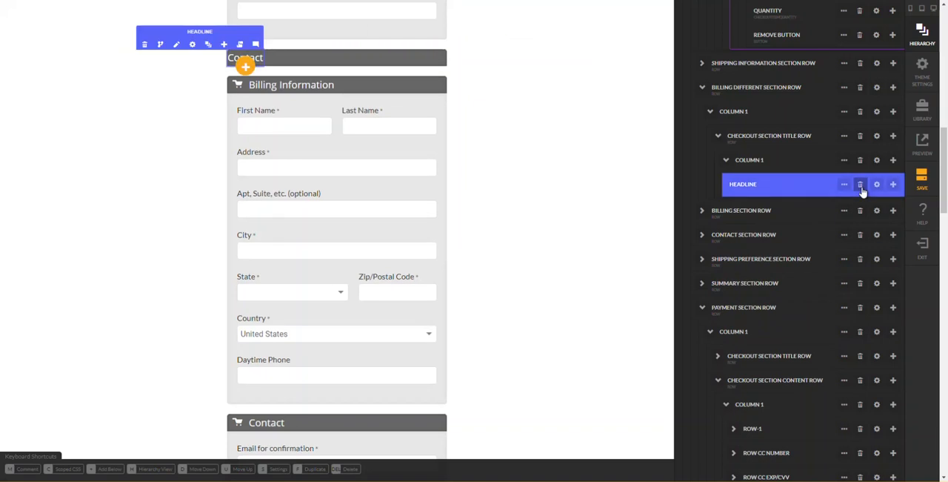
pyautogui.click(861, 186)
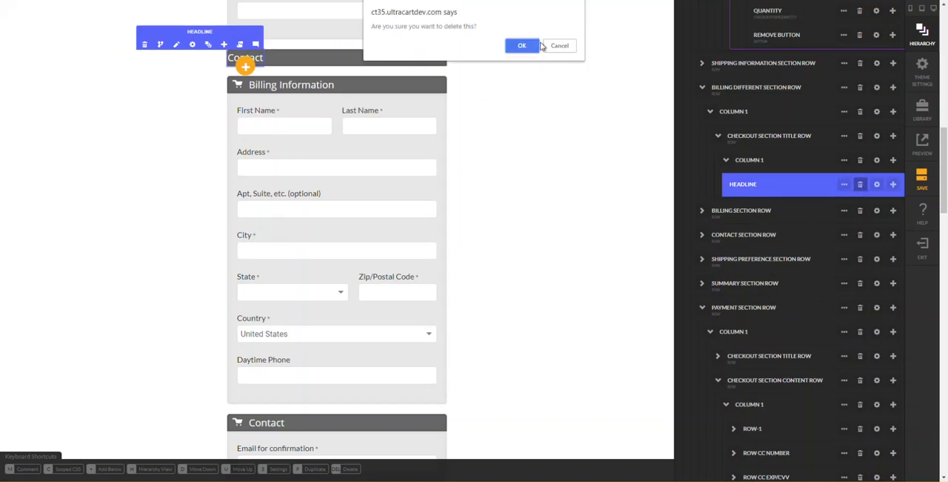
pyautogui.click(521, 45)
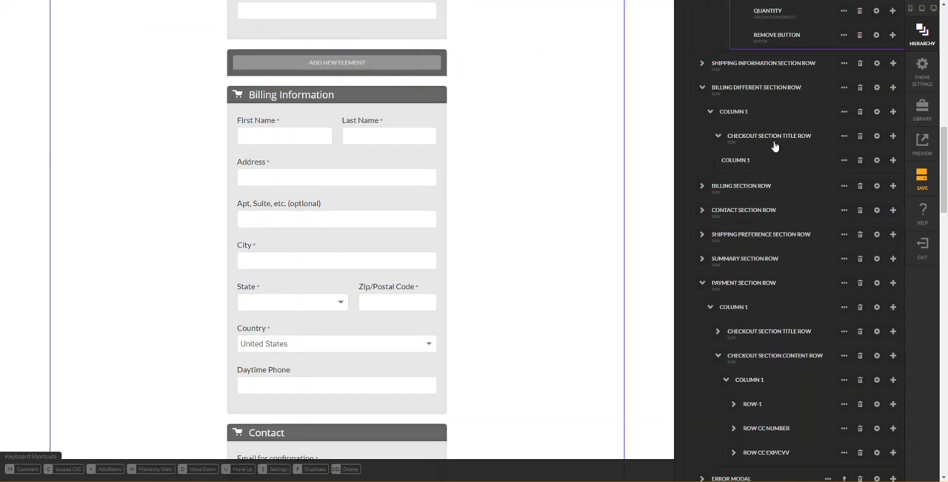
# - Round all edges of the Checkout Section Title Row in Billing Different Section Row instead of only the top ones
pyautogui.click(878, 113)
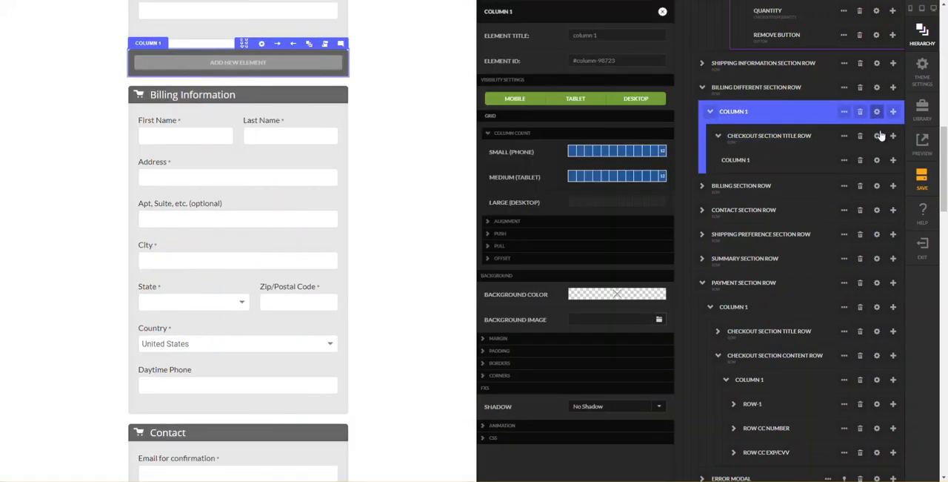
pyautogui.click(878, 138)
pyautogui.click(878, 138)
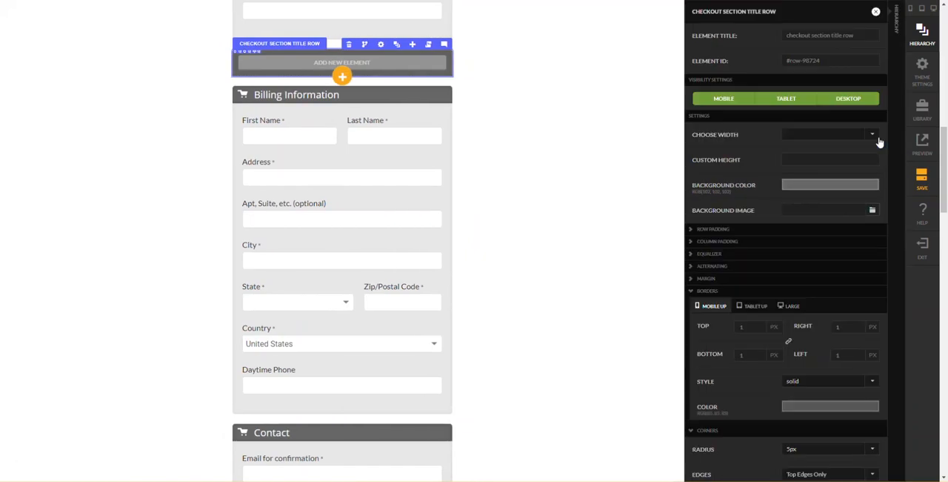
pyautogui.scroll(-2, 723, 293)
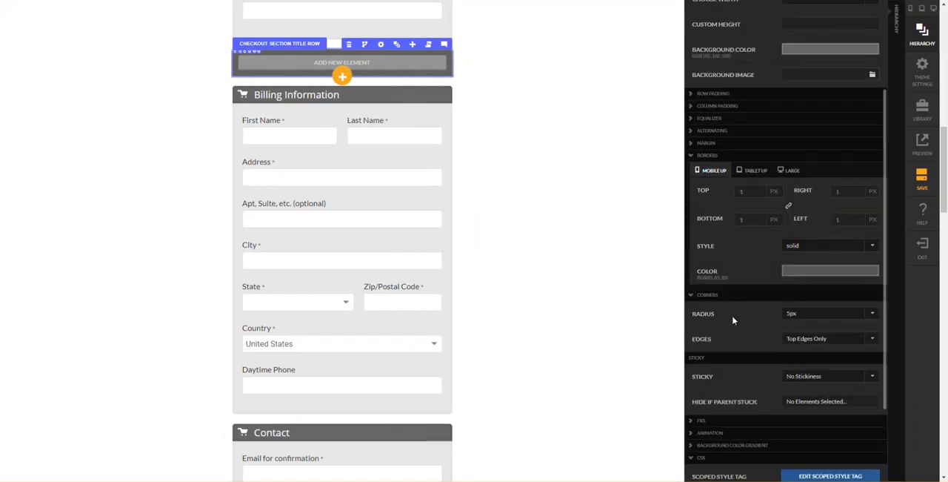
pyautogui.click(814, 340)
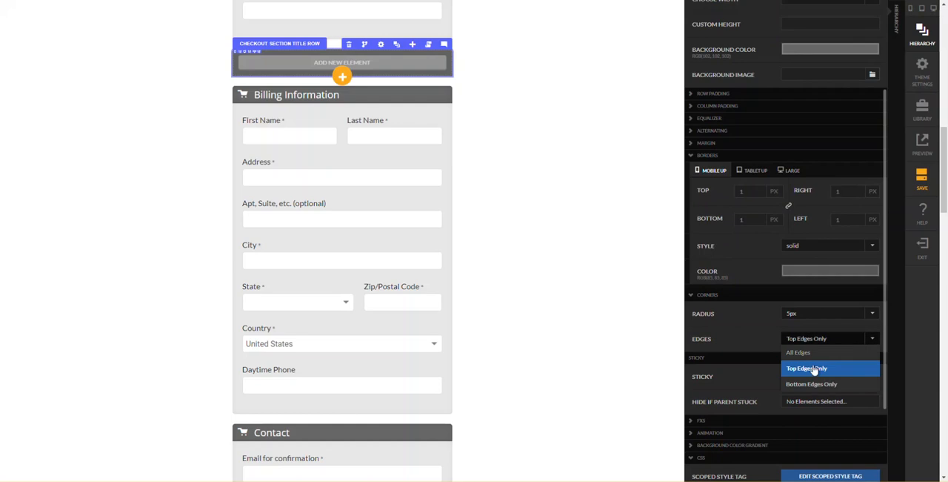
pyautogui.click(817, 359)
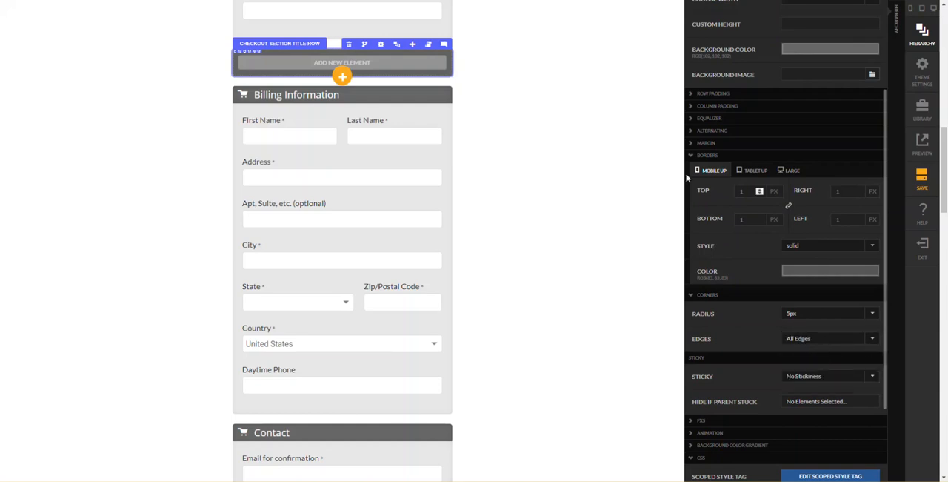
# - Add a Checkout Billing Different element to the empty Checkout Section Title Row above Billing Information
pyautogui.click(593, 180)
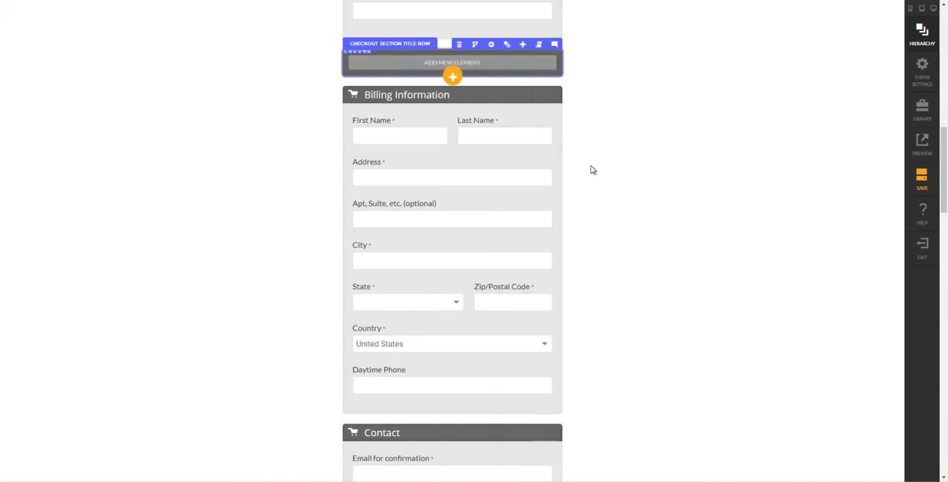
pyautogui.scroll(2, 594, 176)
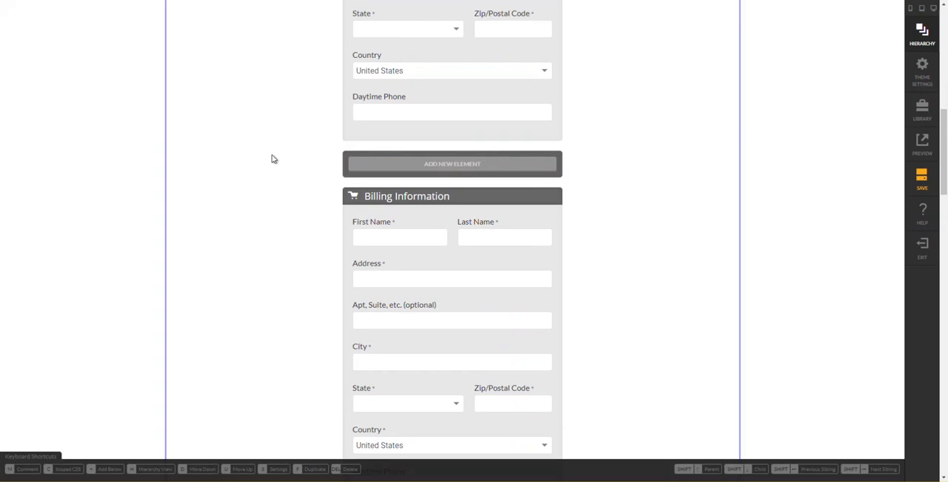
pyautogui.click(401, 164)
pyautogui.write('billing diff')
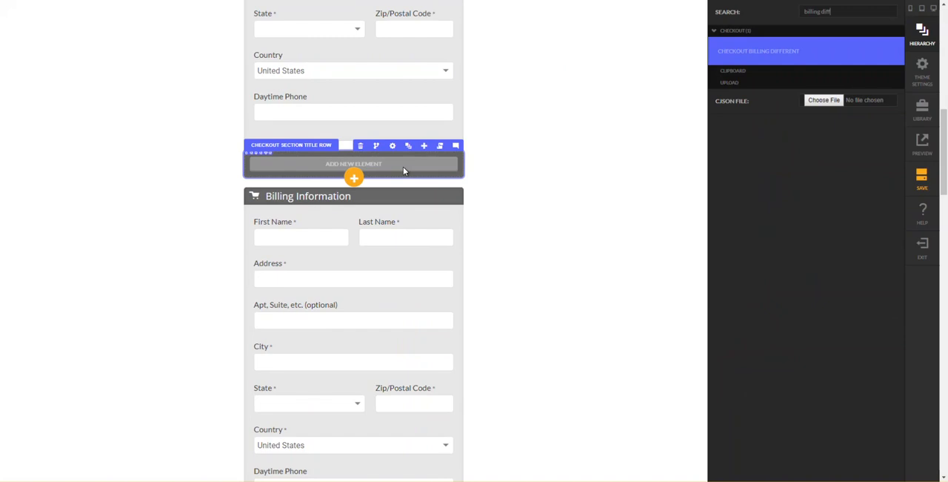
pyautogui.press('Return')
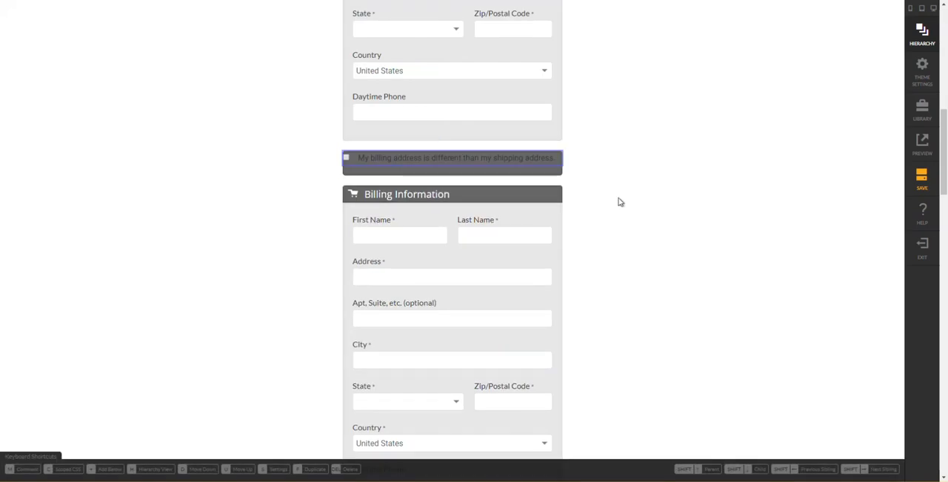
# - Set the checkbox look of the billing different element to round toggle
pyautogui.moveTo(507, 161)
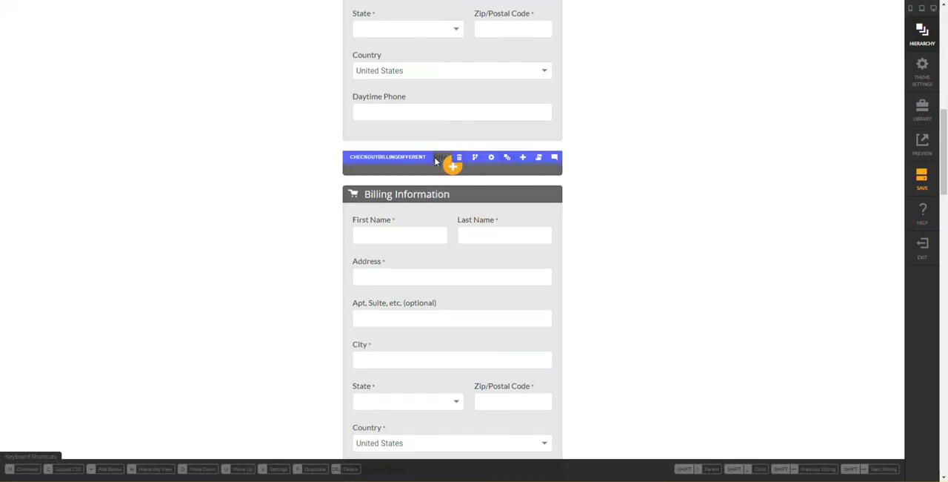
pyautogui.click(490, 158)
pyautogui.click(820, 136)
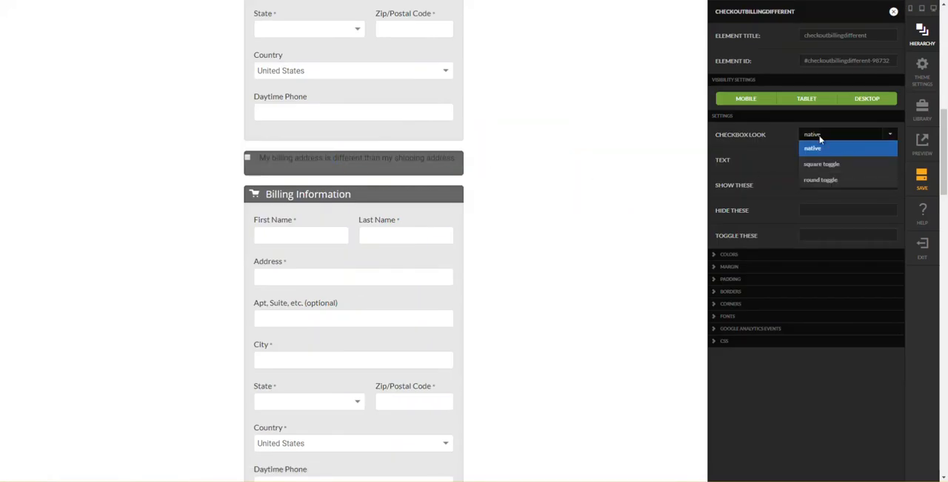
pyautogui.click(830, 180)
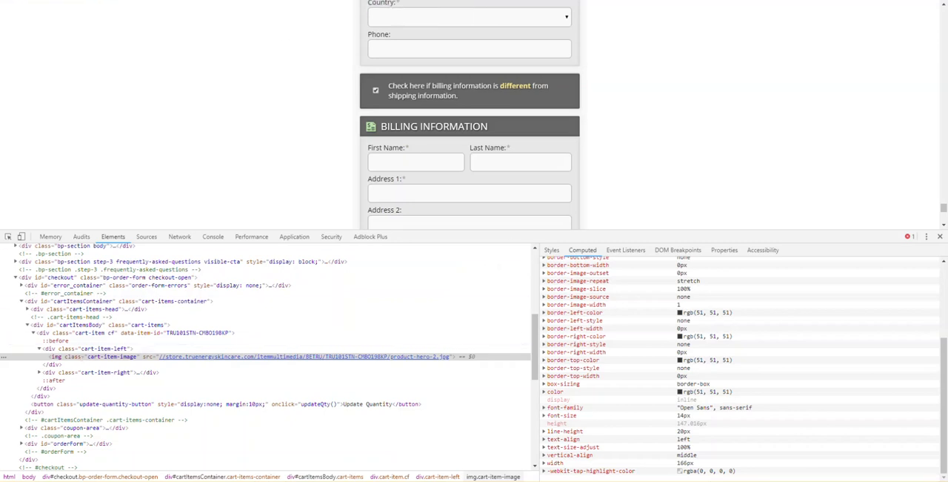
# - Check the billing different bar in the reference checkout and set the billing different element's text color to white
pyautogui.click(8, 236)
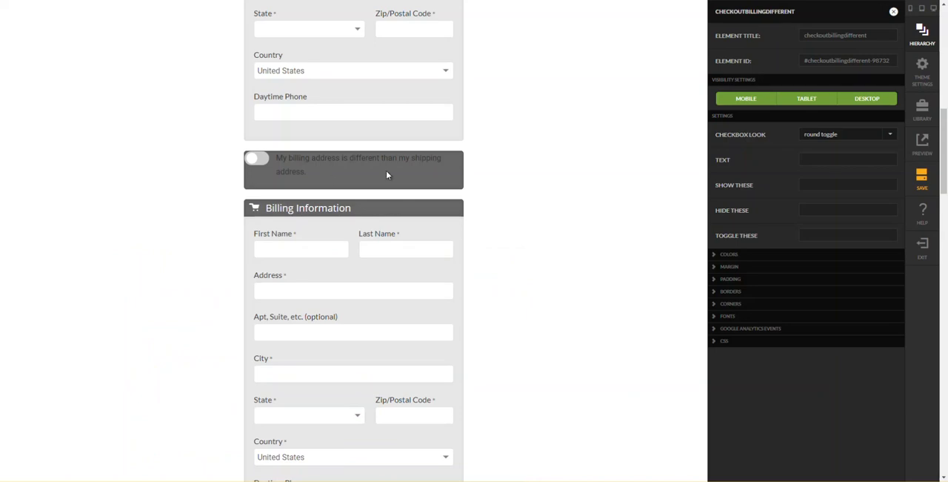
pyautogui.press('Escape')
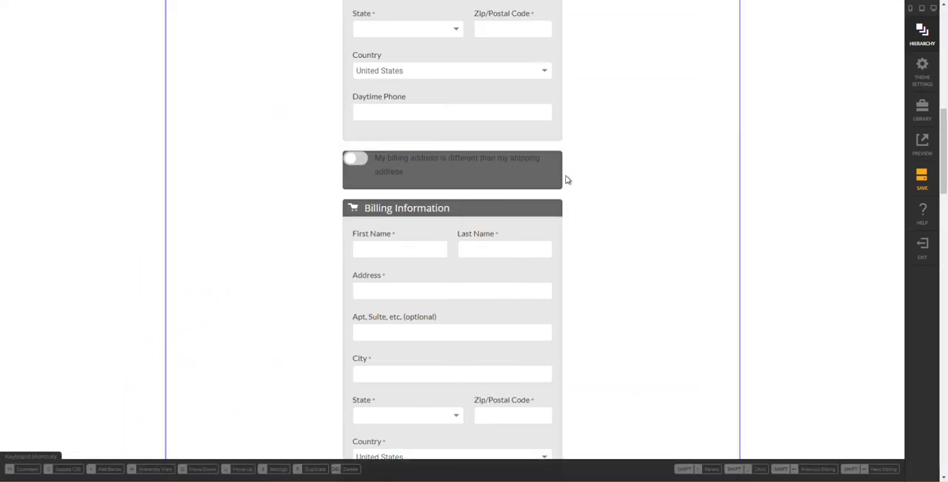
pyautogui.click(517, 165)
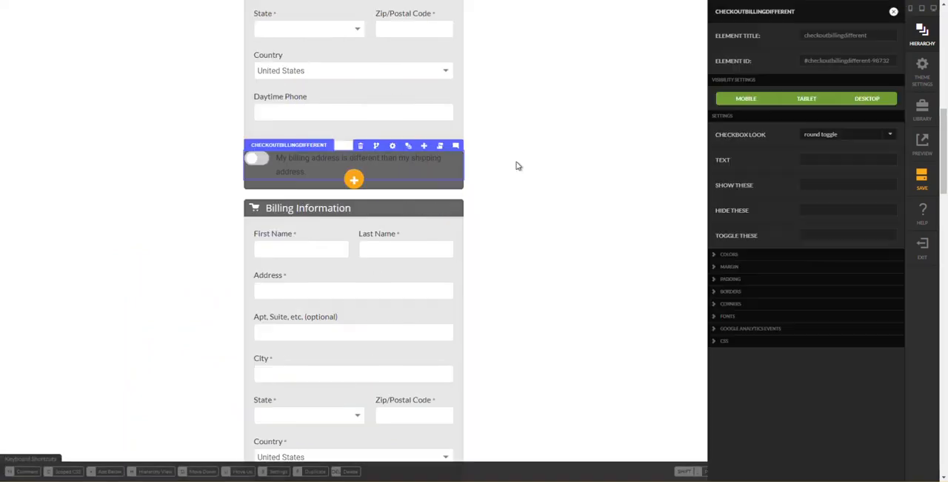
pyautogui.click(733, 254)
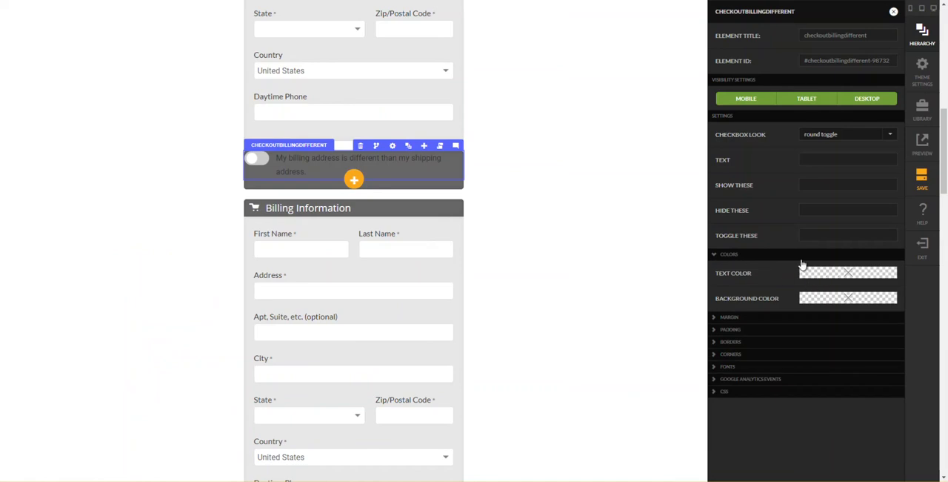
pyautogui.click(811, 276)
pyautogui.click(654, 39)
pyautogui.click(621, 139)
pyautogui.write('white')
pyautogui.press('Return')
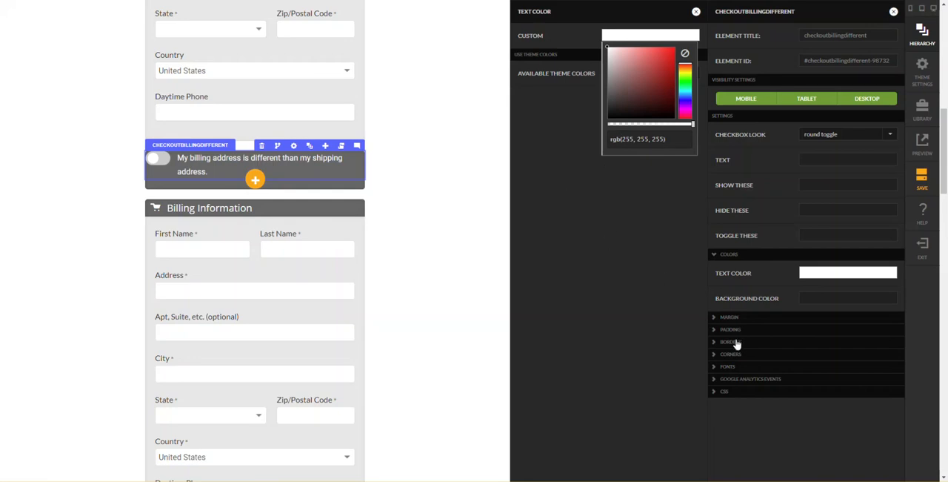
pyautogui.click(603, 278)
pyautogui.click(417, 213)
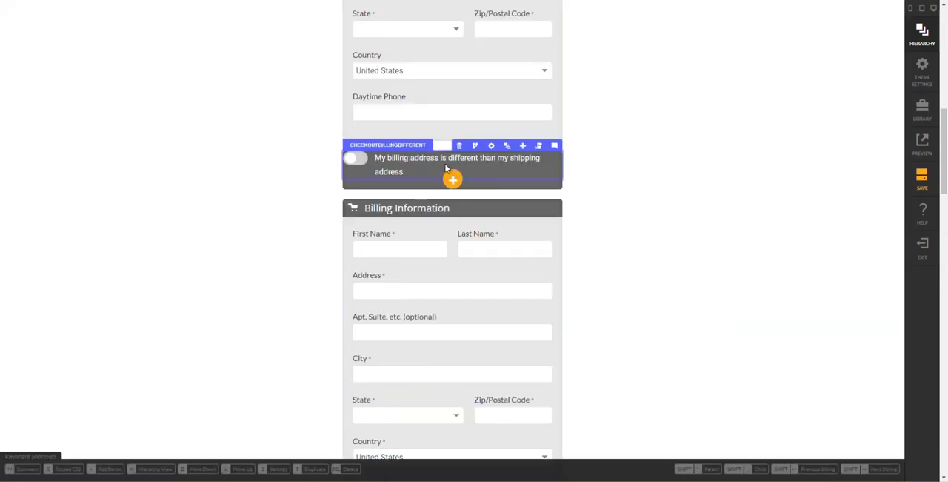
# - Set the mobile-up padding of the column around the billing different element to 20 px on all four sides
pyautogui.hotkey('shift', 'Up')
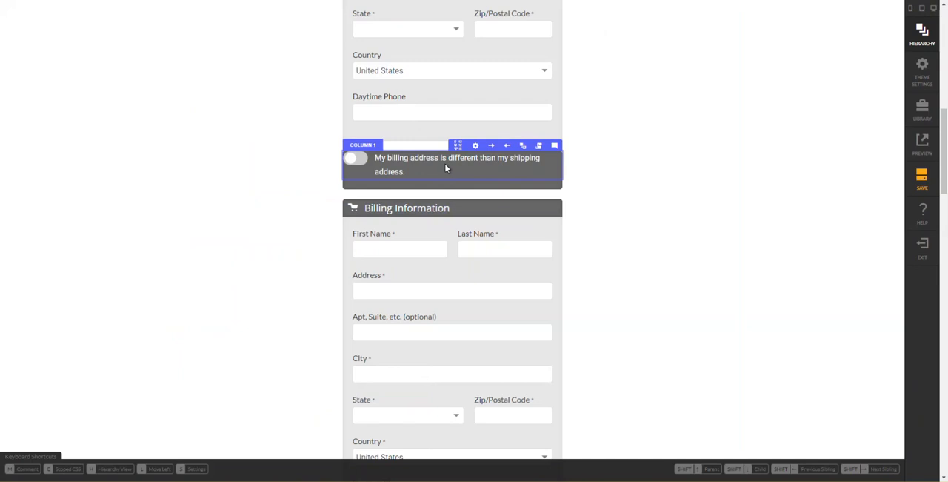
pyautogui.press('s')
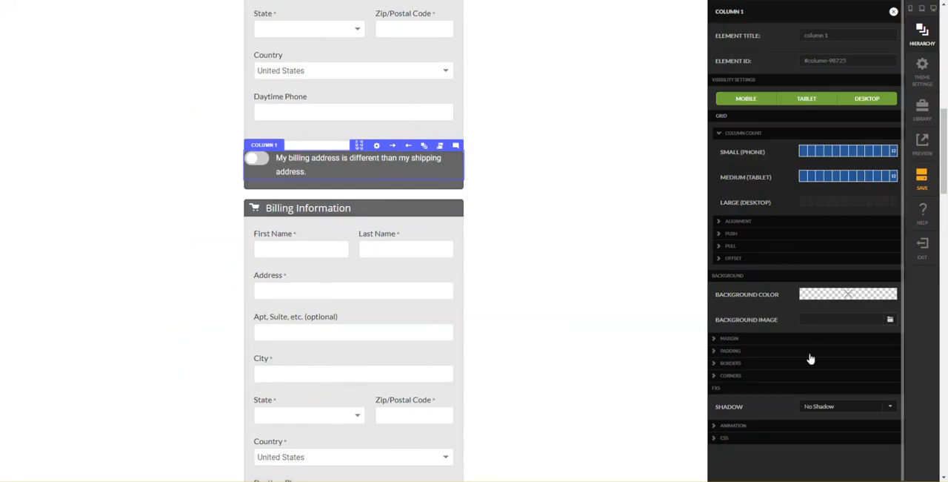
pyautogui.click(799, 351)
pyautogui.click(800, 353)
pyautogui.click(810, 353)
pyautogui.scroll(-1, 866, 345)
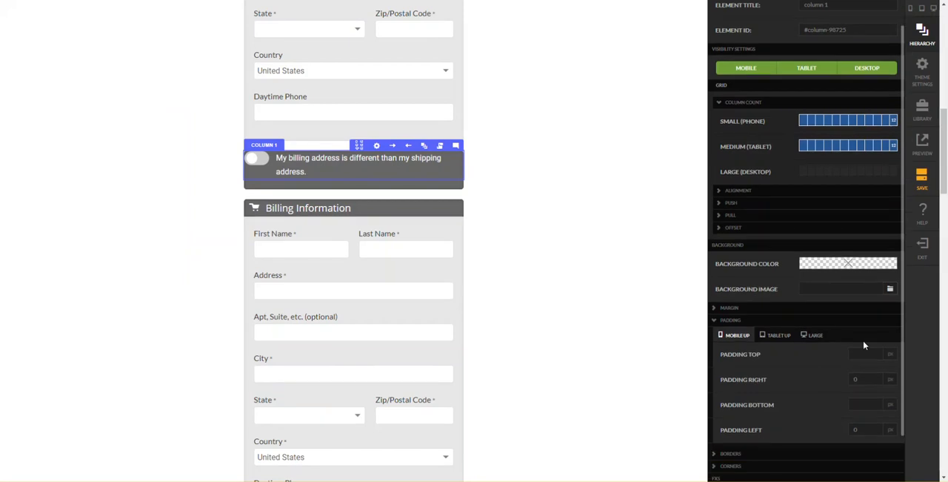
pyautogui.write('0')
pyautogui.press('Tab')
pyautogui.write('20')
pyautogui.press('Tab')
pyautogui.write('20')
pyautogui.press('Tab')
pyautogui.write('20')
pyautogui.press('Tab')
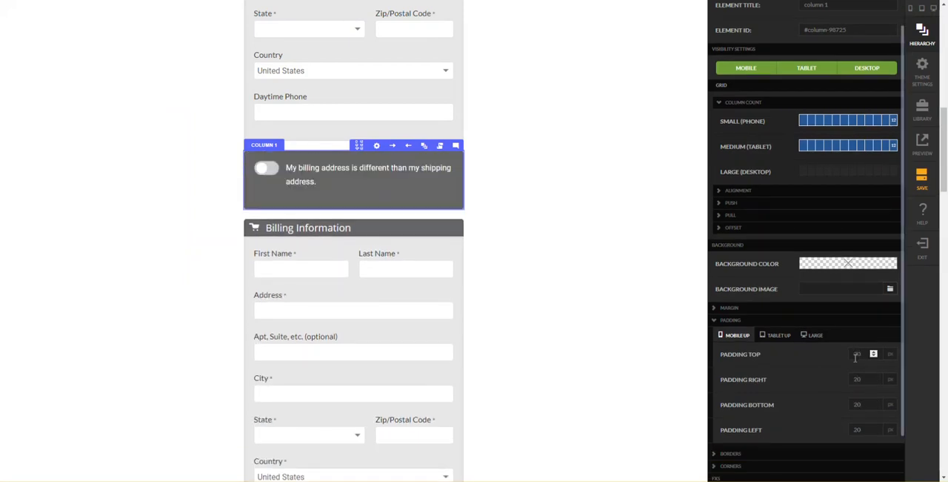
# - Zero the margins and padding of Billing Different Section Row through all of its nested layers
pyautogui.click(396, 171)
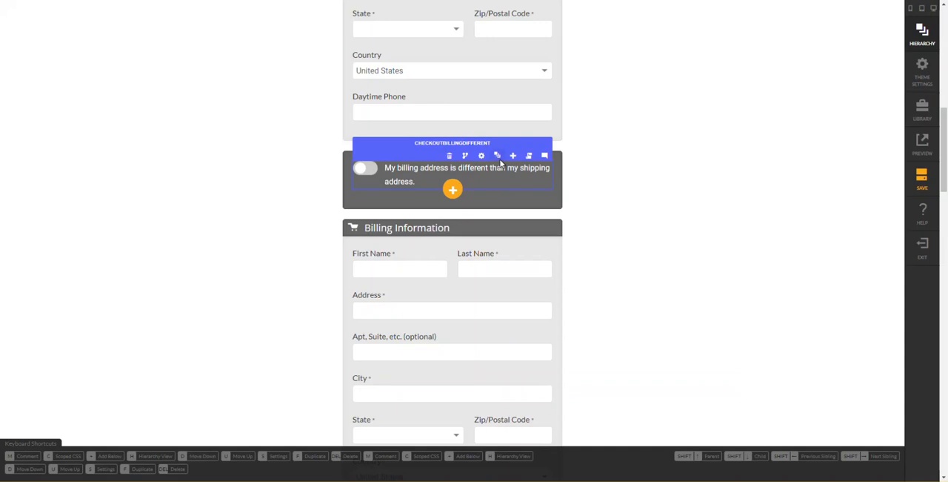
pyautogui.moveTo(499, 160)
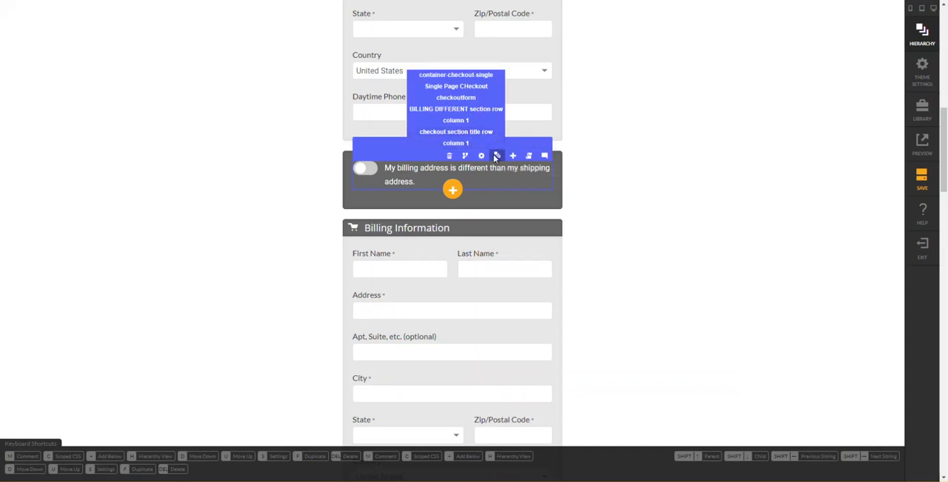
pyautogui.click(494, 156)
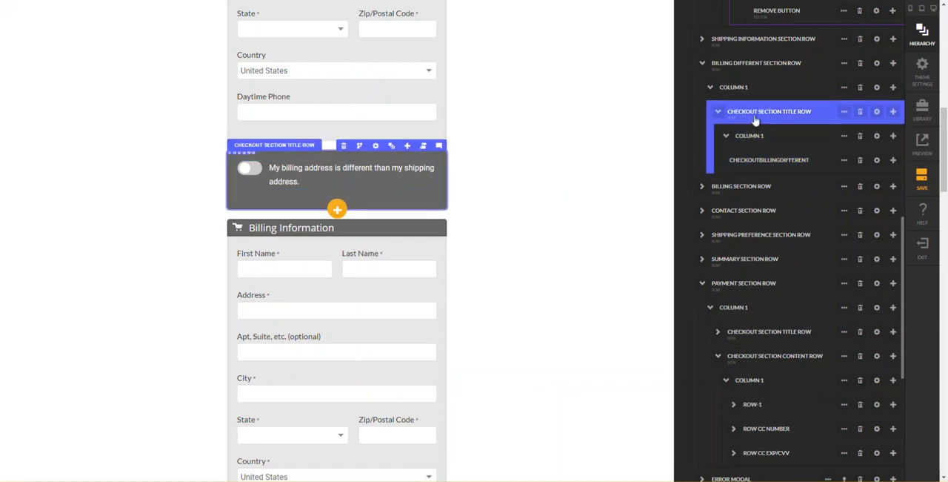
pyautogui.click(844, 63)
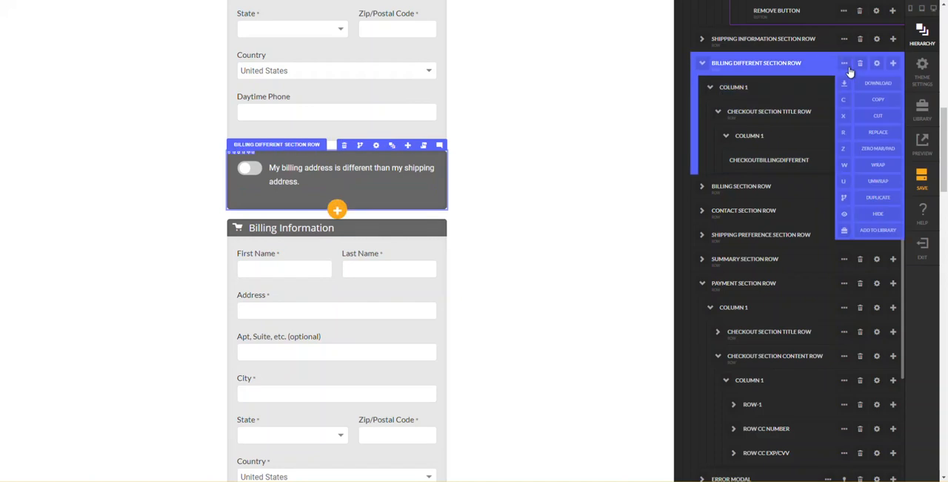
pyautogui.click(847, 157)
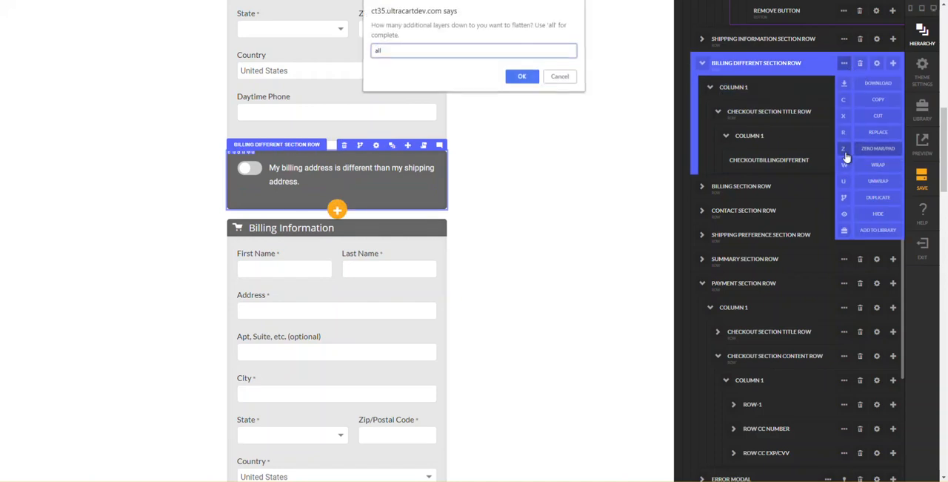
pyautogui.press('Return')
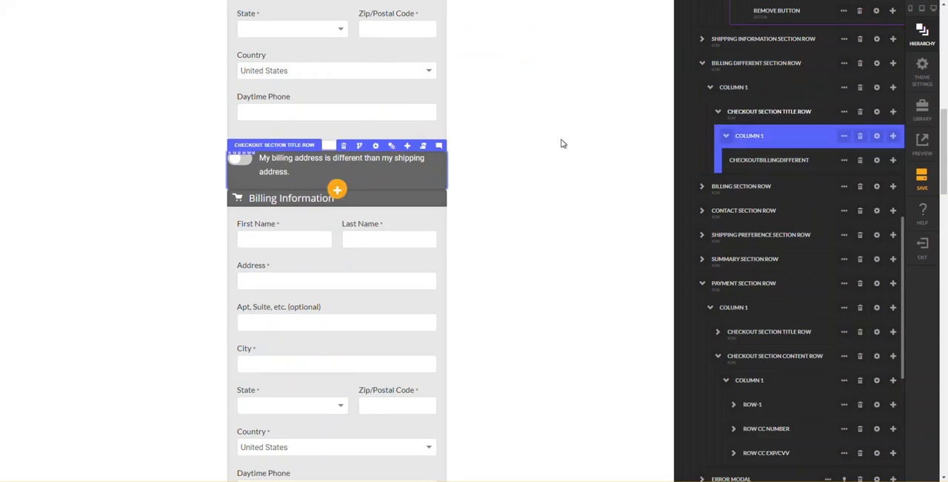
# - Set the mobile-up top, right and left margins of the billing different element to 20 px
pyautogui.click(331, 170)
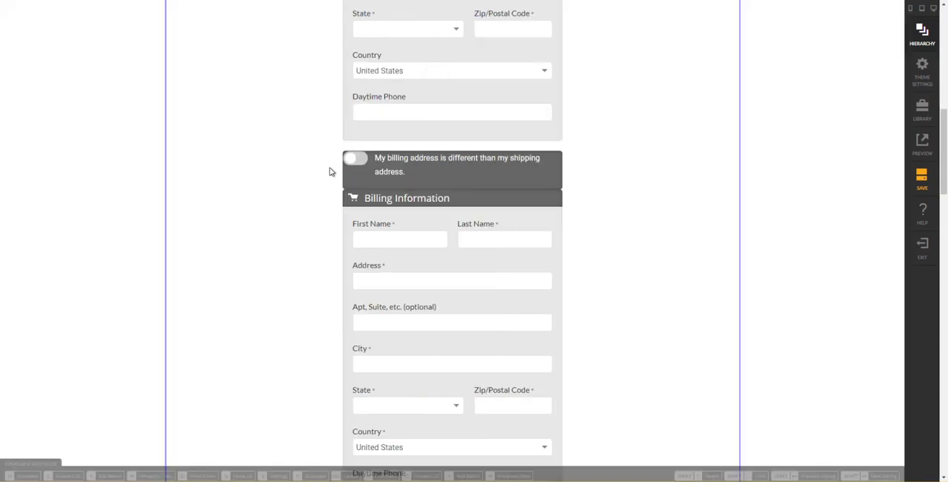
pyautogui.click(409, 173)
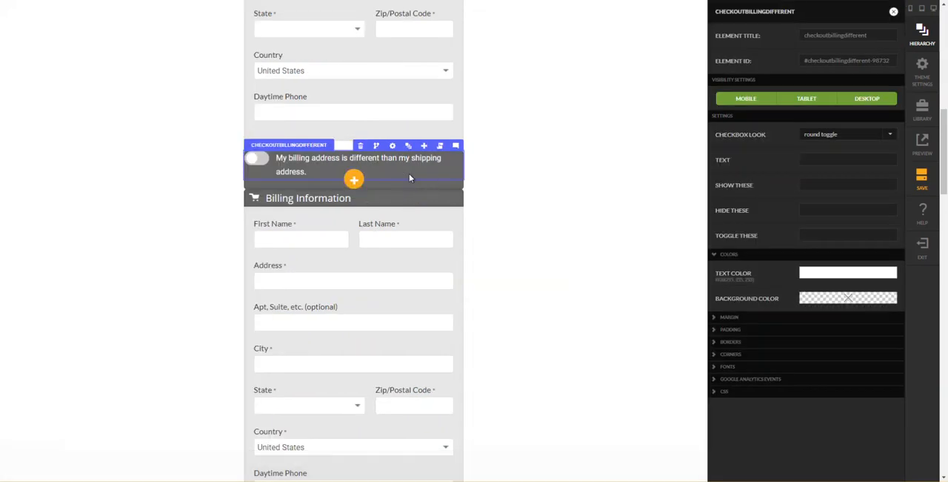
pyautogui.click(736, 319)
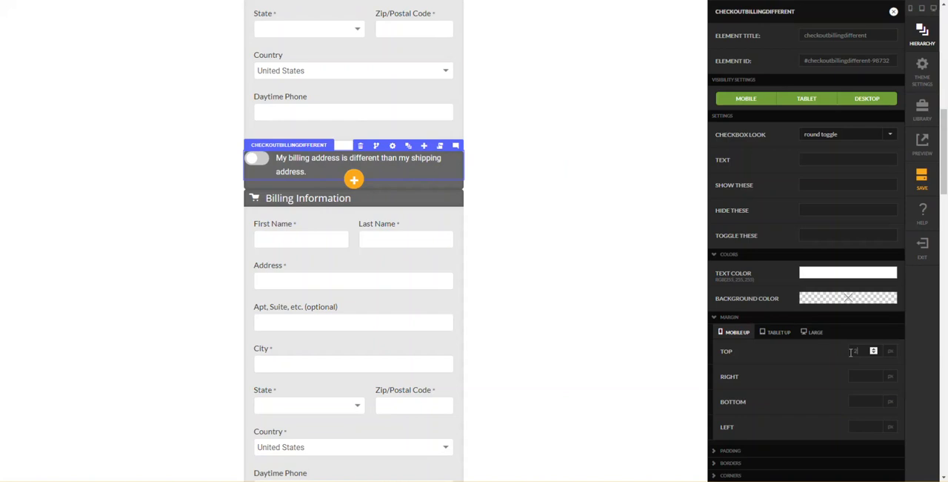
pyautogui.write('20')
pyautogui.press('Tab')
pyautogui.write('20')
pyautogui.press('Tab')
pyautogui.press('Tab')
pyautogui.write('20')
pyautogui.press('Tab')
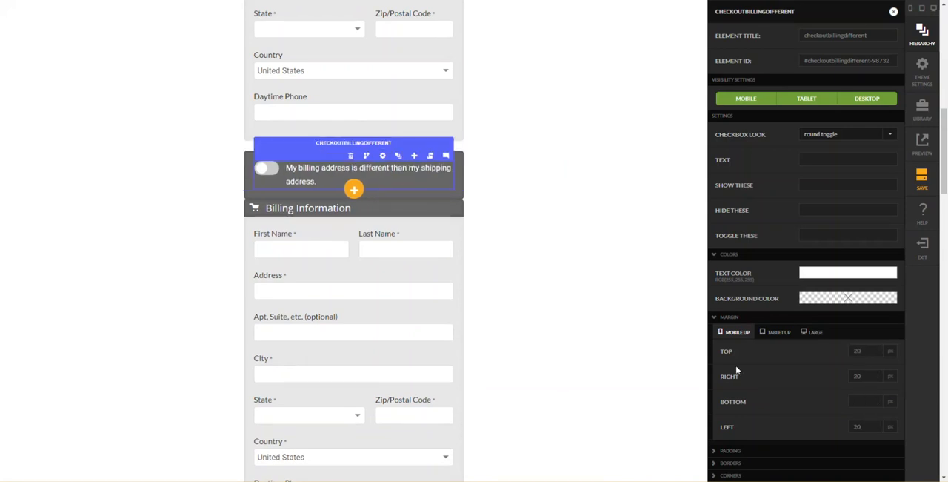
# - Set the mobile-up bottom margin of Billing Different Section Row to 20 px
pyautogui.click(497, 199)
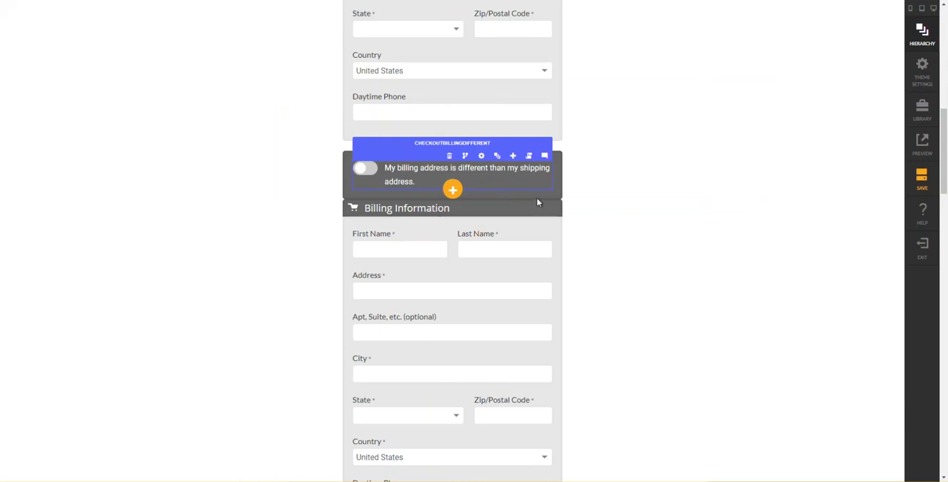
pyautogui.moveTo(563, 197)
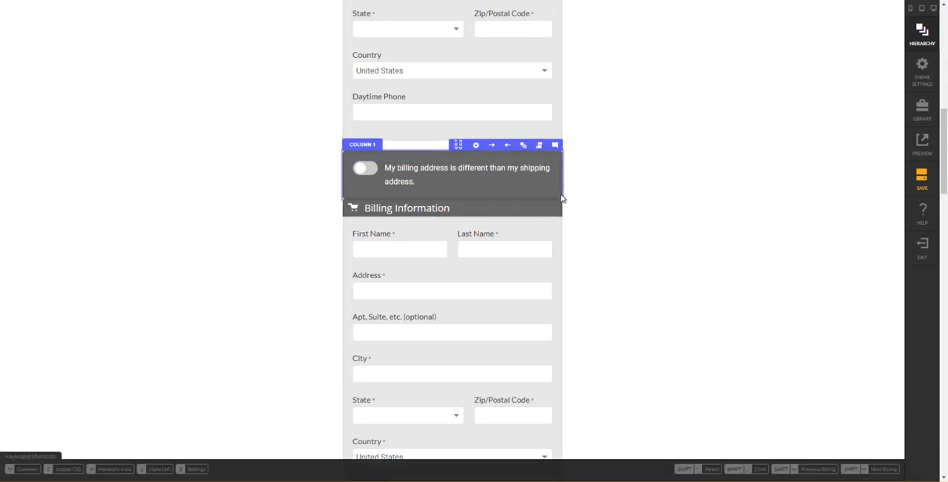
pyautogui.press('h')
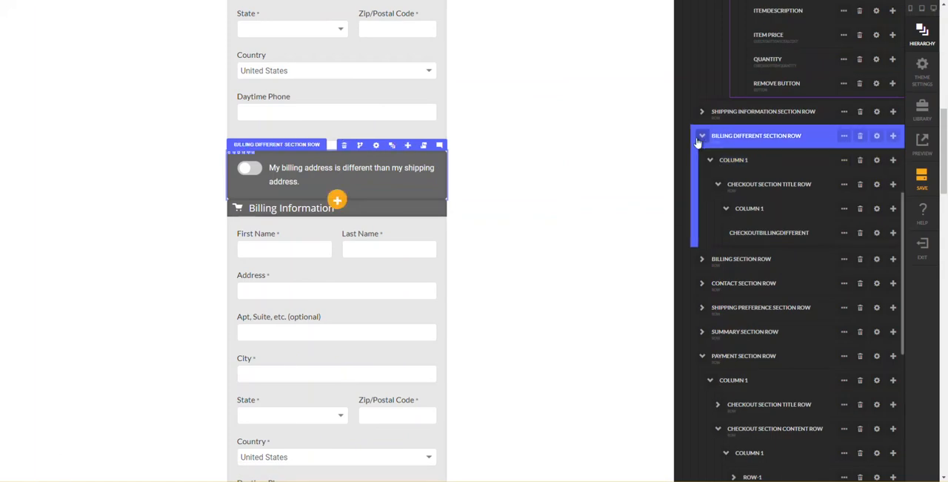
pyautogui.click(704, 137)
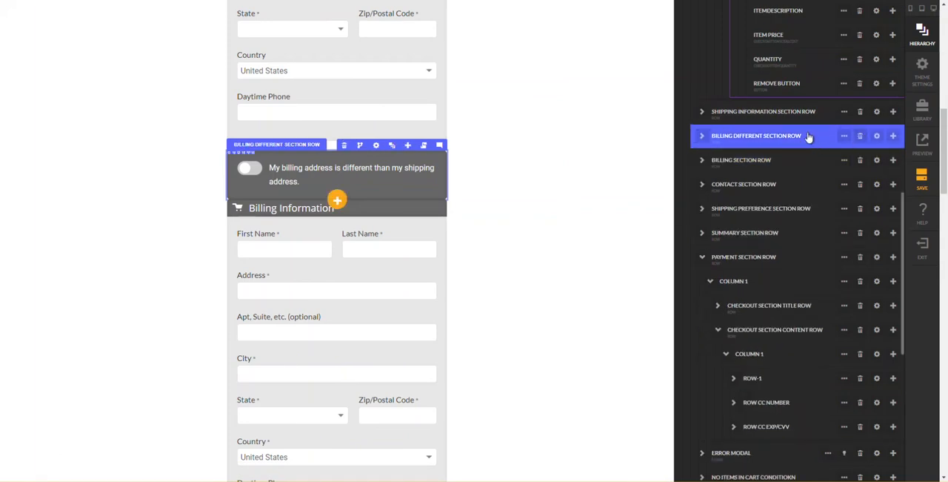
pyautogui.click(877, 137)
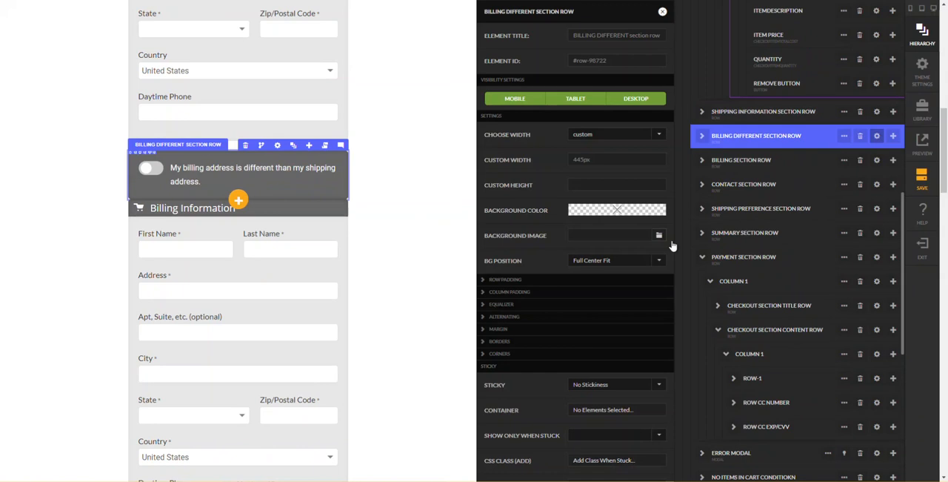
pyautogui.click(540, 308)
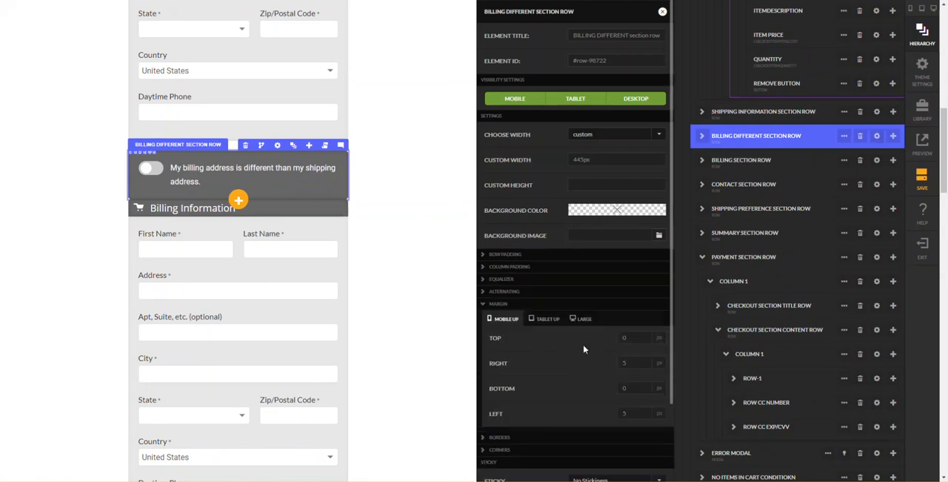
pyautogui.click(616, 382)
pyautogui.press('Tab')
pyautogui.click(355, 300)
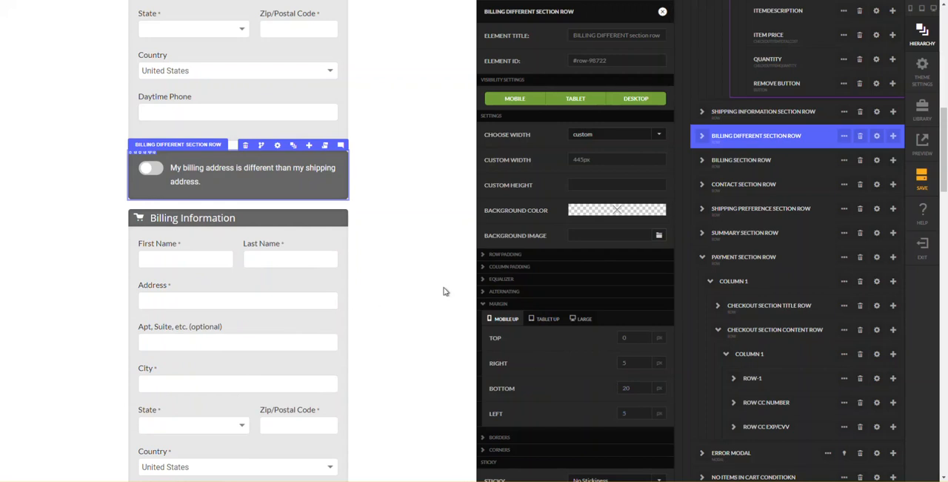
pyautogui.press('h')
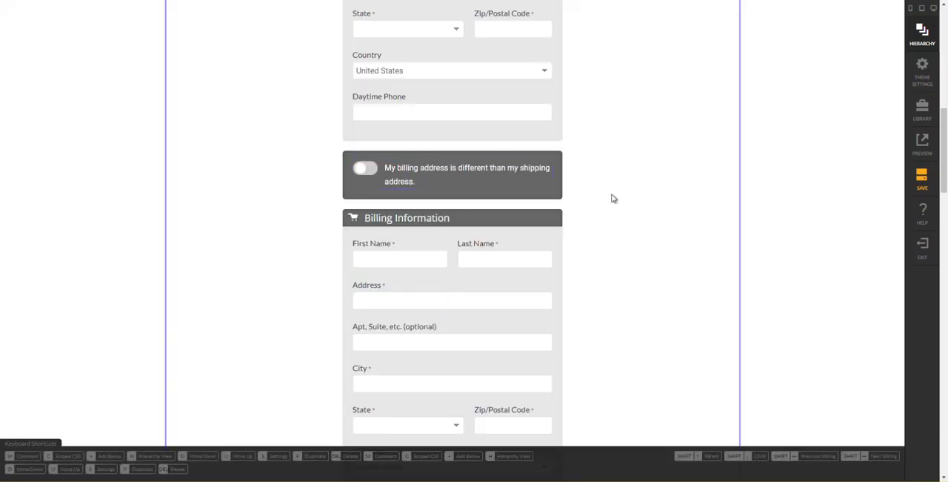
# - Disable the editor's context menu for 1 minute and inspect the billing different label's markup in the browser developer tools
pyautogui.rightClick(467, 167)
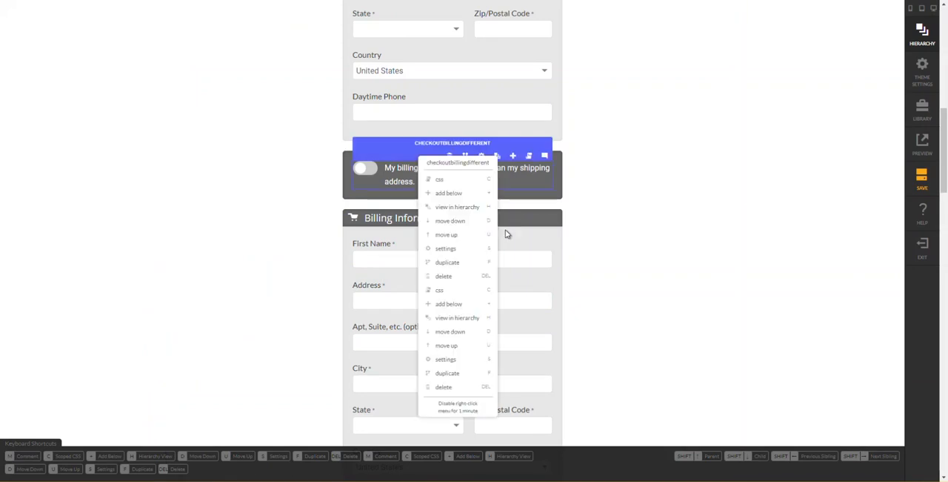
pyautogui.click(459, 404)
pyautogui.rightClick(472, 169)
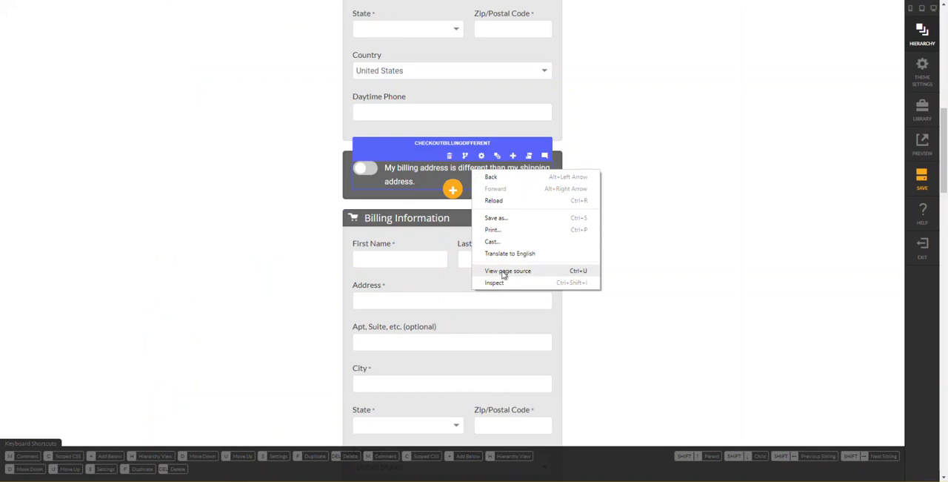
pyautogui.click(505, 283)
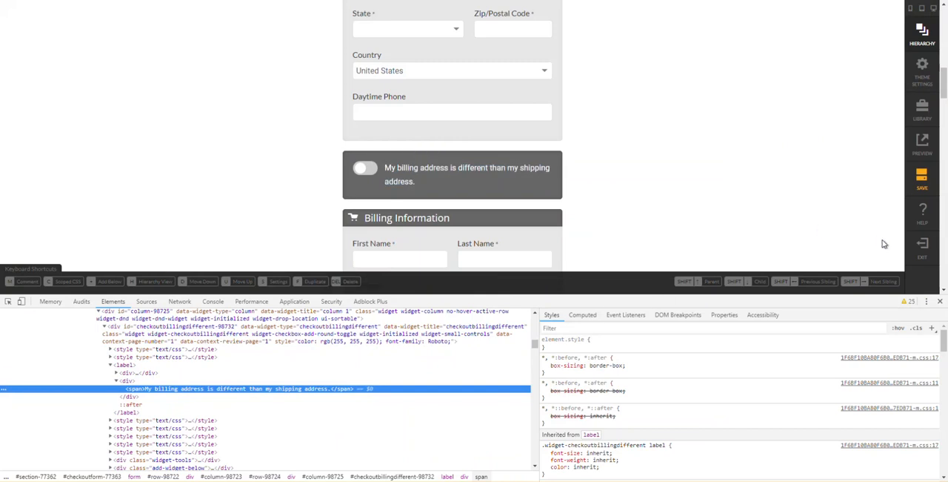
pyautogui.click(941, 300)
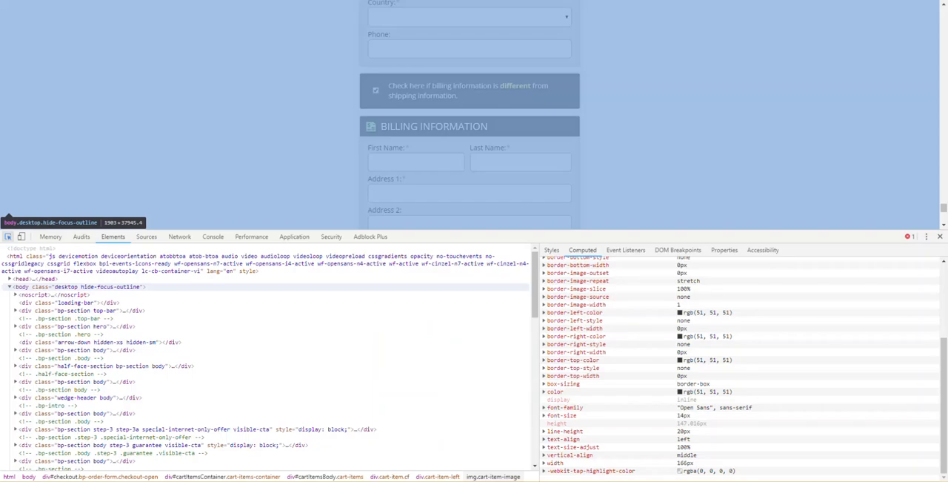
# - Switch to the reference checkout and toggle its billing different checkbox repeatedly to examine how the Billing Information section responds
pyautogui.click(261, 89)
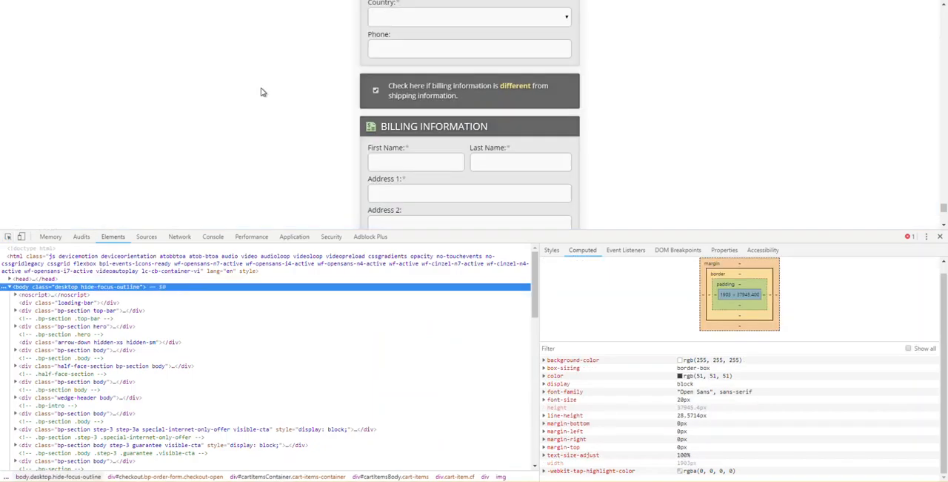
pyautogui.click(376, 92)
pyautogui.click(376, 92)
pyautogui.click(375, 92)
pyautogui.click(376, 92)
pyautogui.click(376, 92)
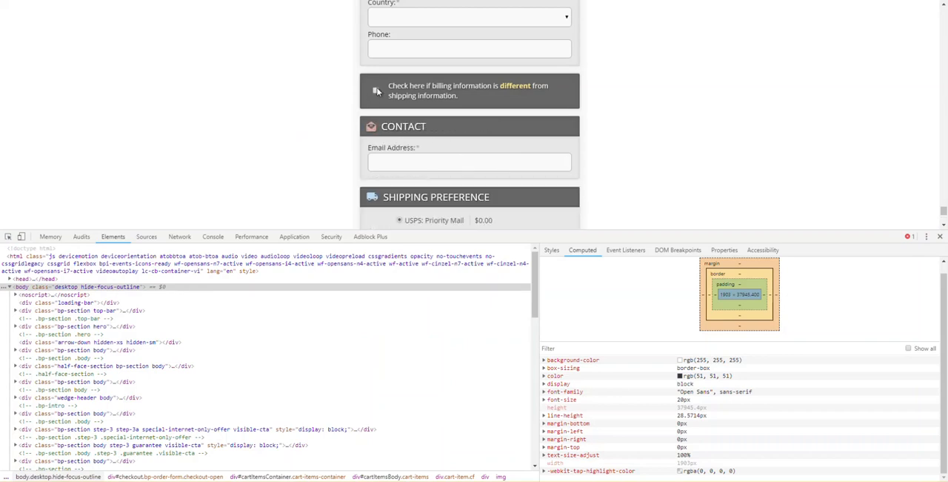
pyautogui.click(376, 91)
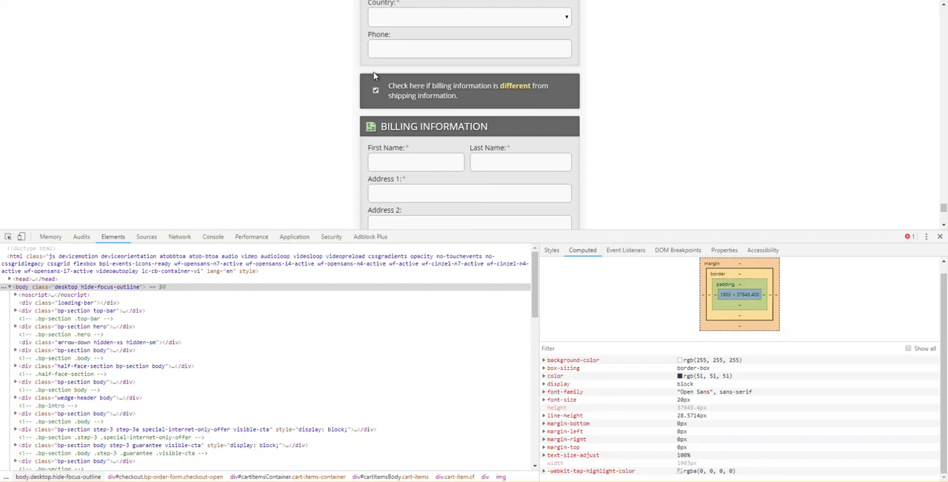
pyautogui.click(375, 94)
pyautogui.click(376, 94)
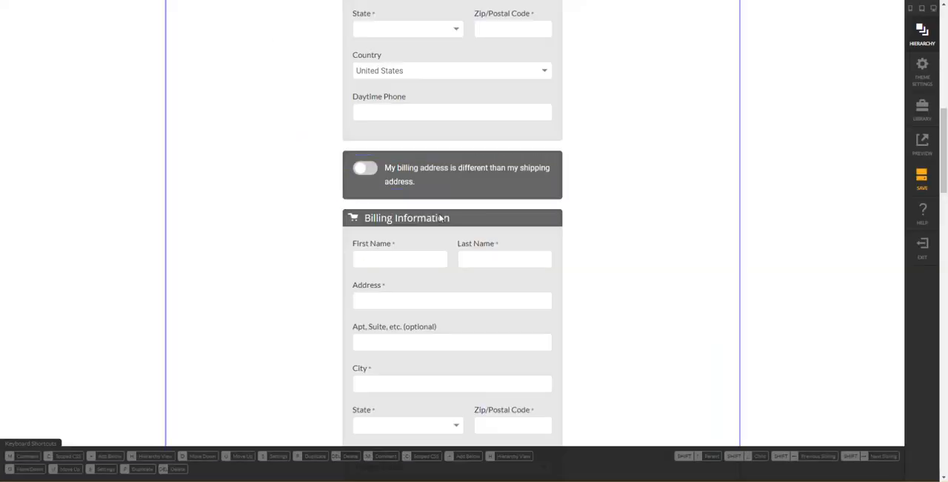
# - Wrap Billing Section Row in a Checkout Condition element
pyautogui.moveTo(469, 223)
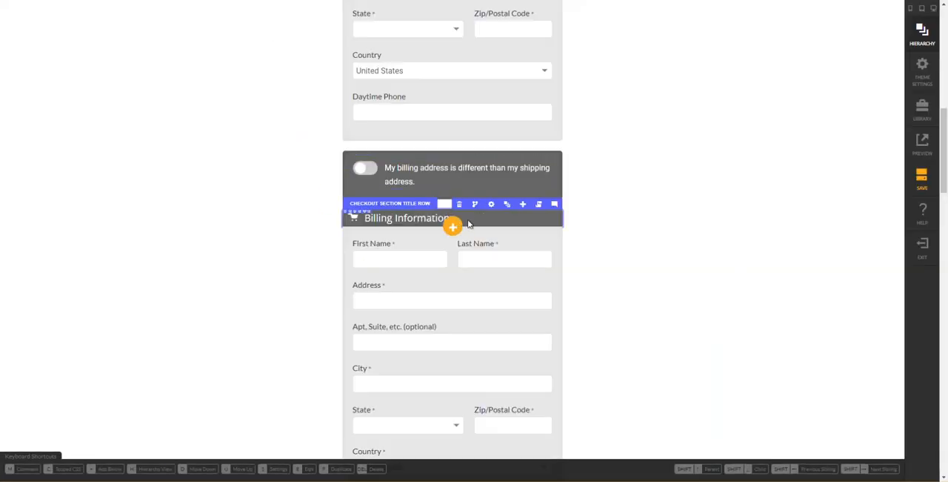
pyautogui.click(507, 204)
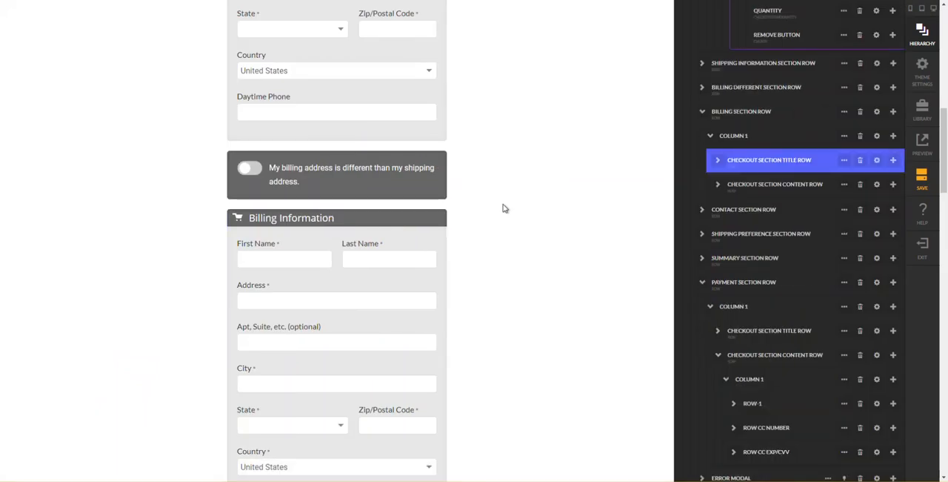
pyautogui.click(709, 132)
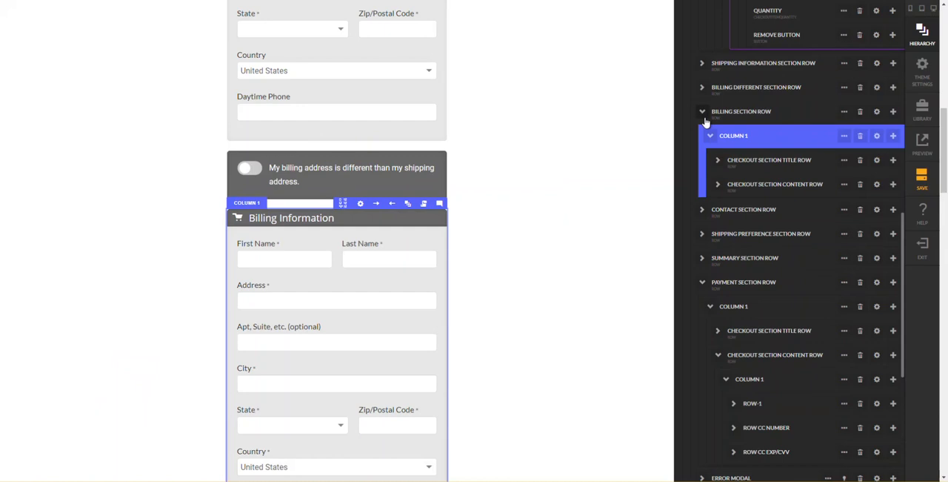
pyautogui.click(704, 117)
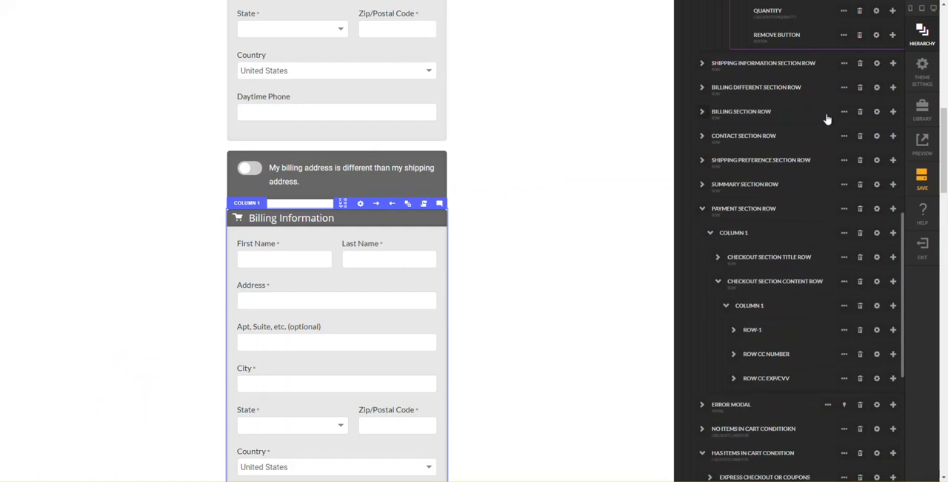
pyautogui.click(722, 118)
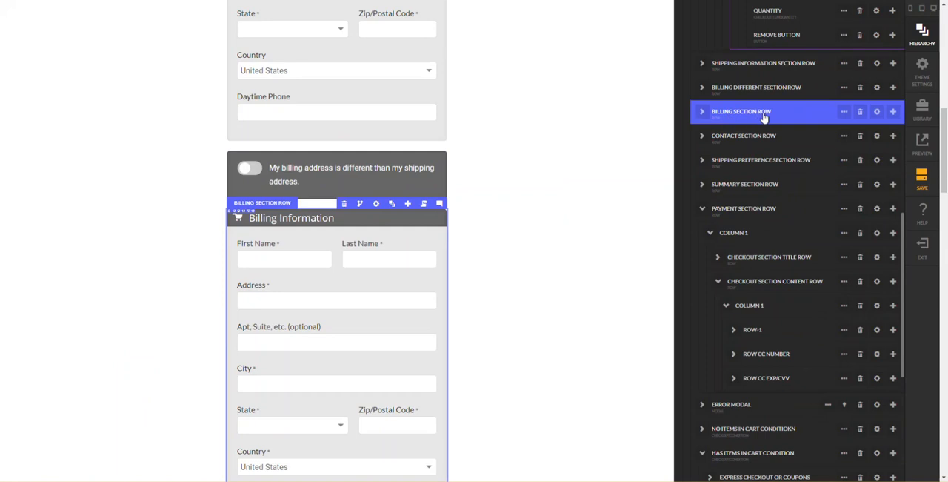
pyautogui.moveTo(844, 119)
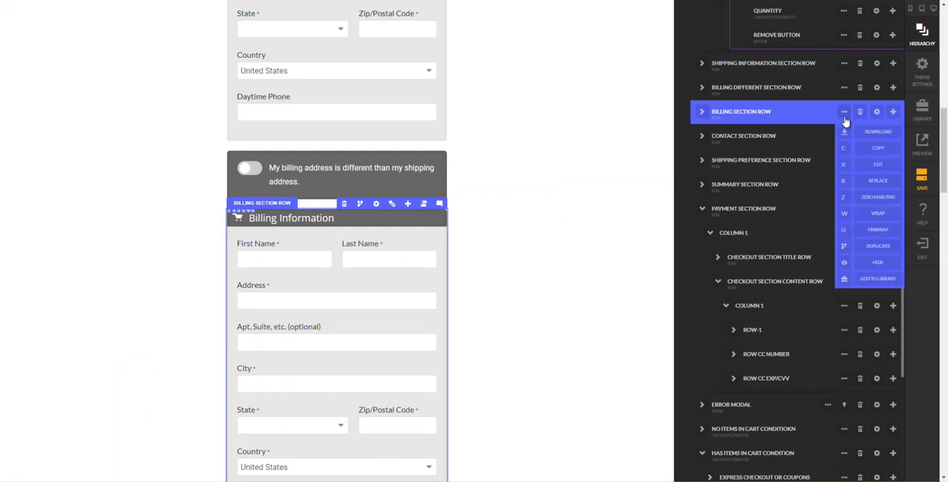
pyautogui.click(842, 218)
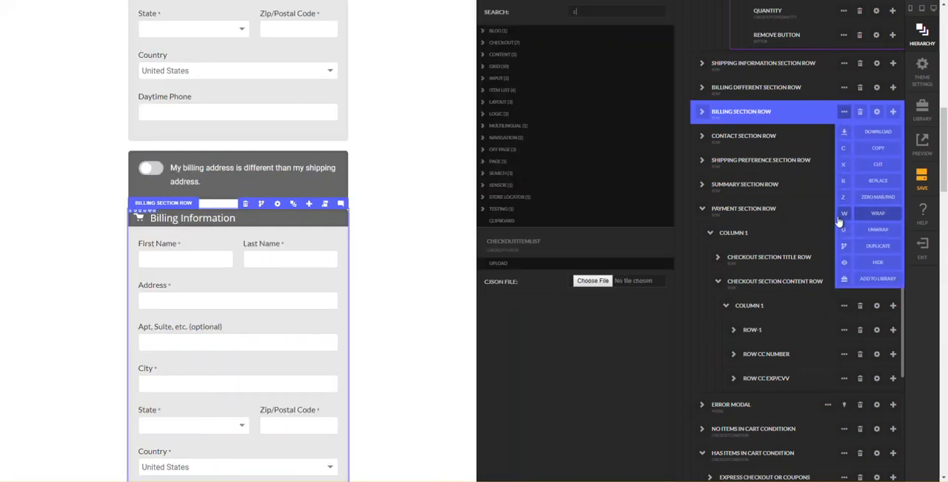
pyautogui.write('condi')
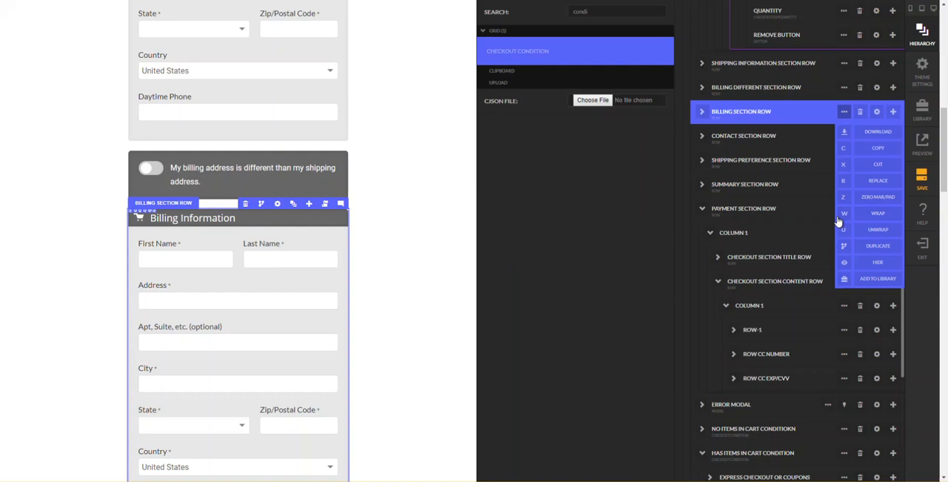
pyautogui.click(838, 218)
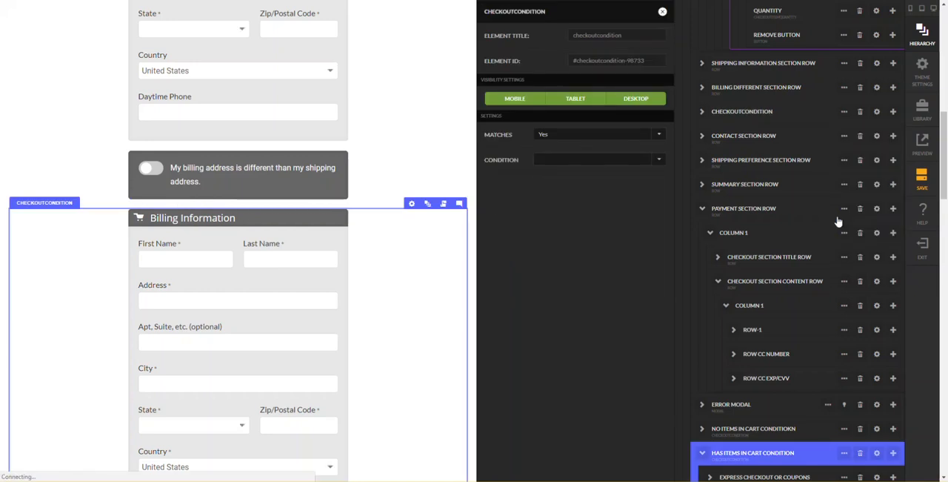
# - Set the new checkout condition to match Yes on "billing different than shipping"
pyautogui.click(575, 133)
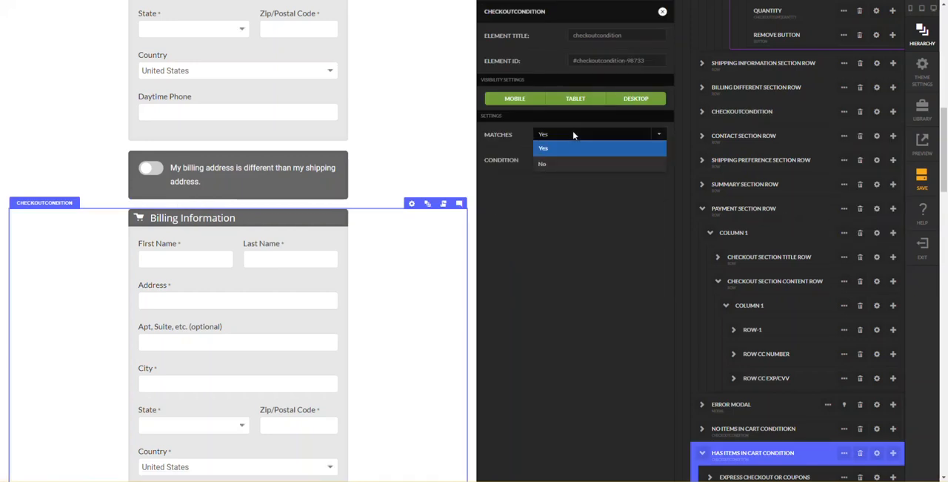
pyautogui.click(575, 142)
pyautogui.click(585, 161)
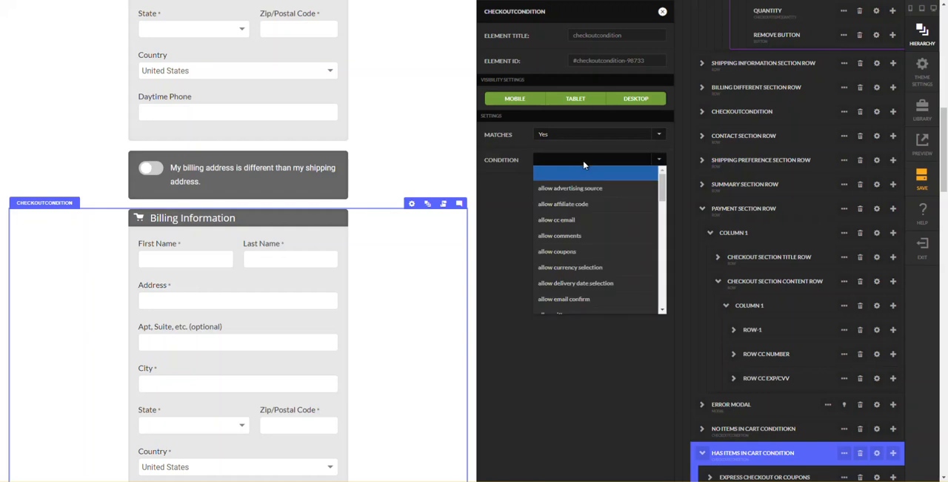
pyautogui.moveTo(664, 197); pyautogui.dragTo(678, 227)
pyautogui.scroll(-1, 678, 227)
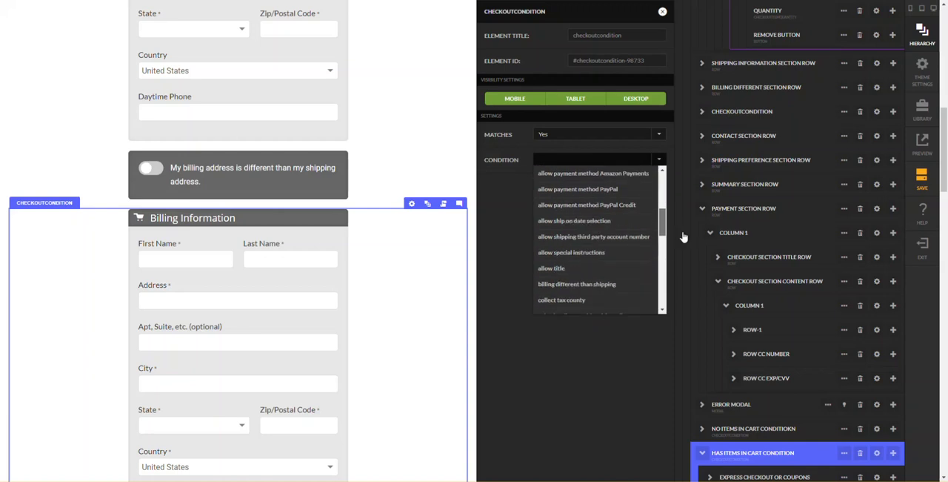
pyautogui.click(588, 288)
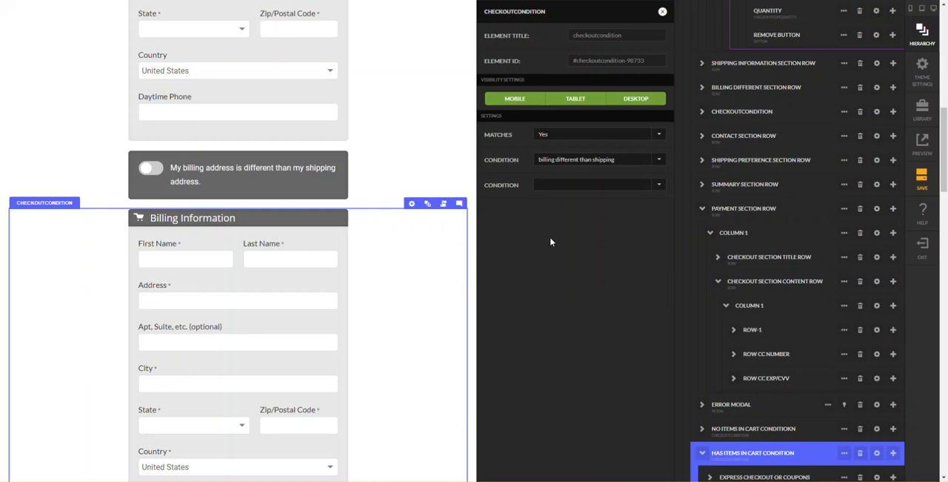
pyautogui.click(450, 163)
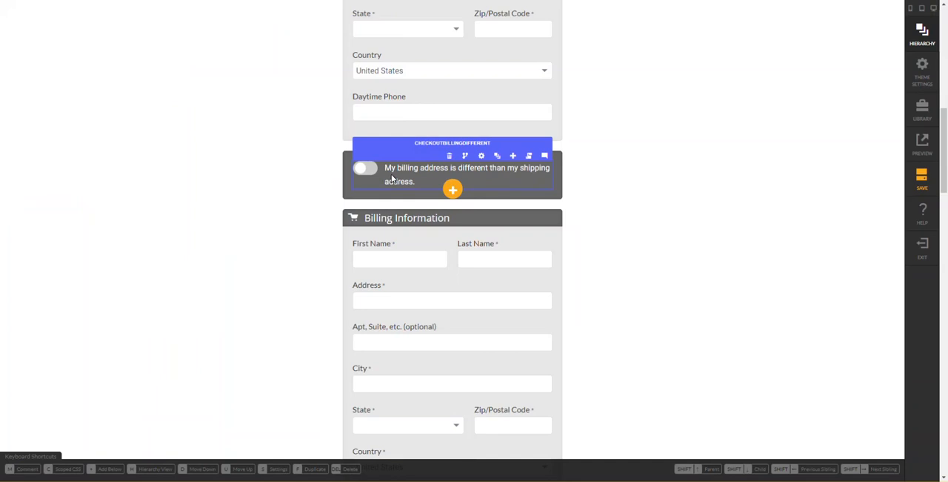
# - Compare the conditional billing area with the reference checkout and look over the reference's promo code section
pyautogui.scroll(-2, 570, 264)
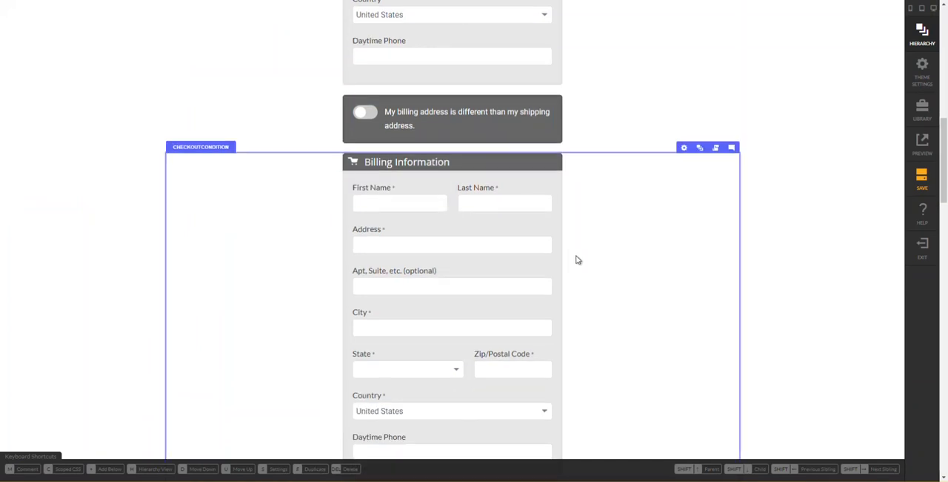
pyautogui.scroll(-1, 586, 238)
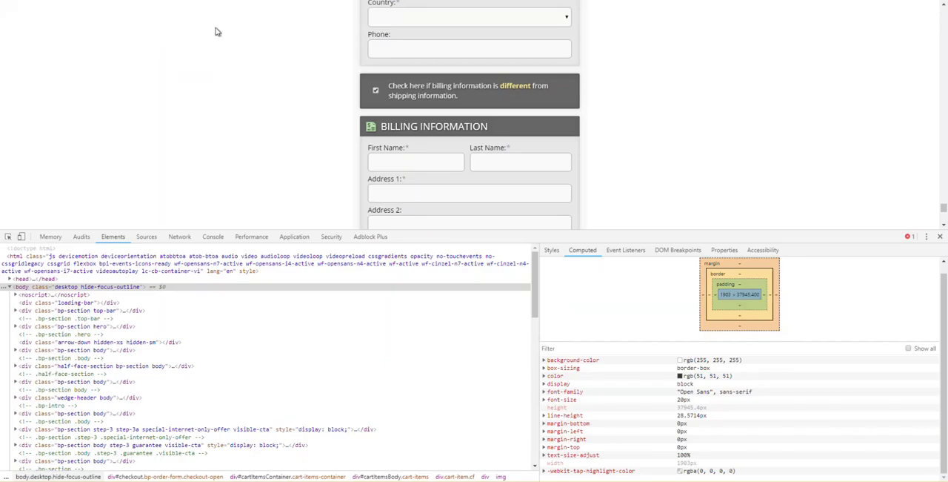
pyautogui.scroll(-4, 217, 110)
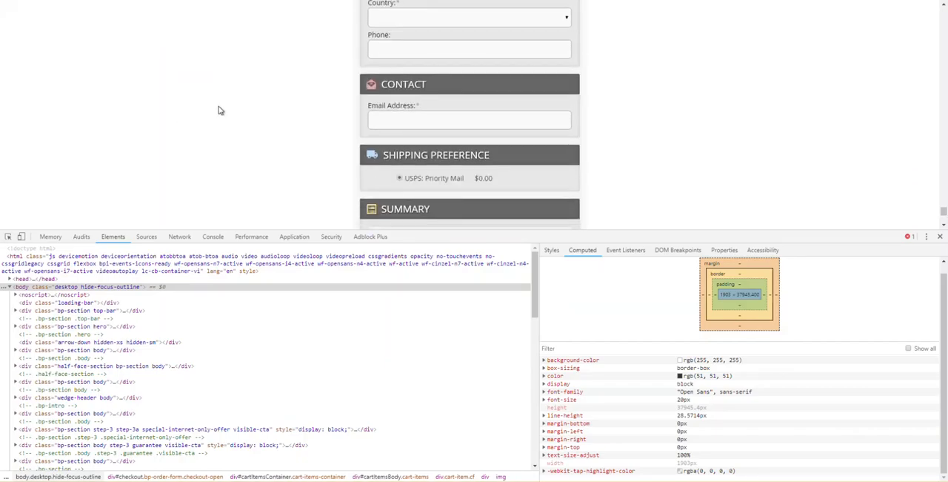
pyautogui.scroll(3, 218, 110)
pyautogui.scroll(8, 218, 111)
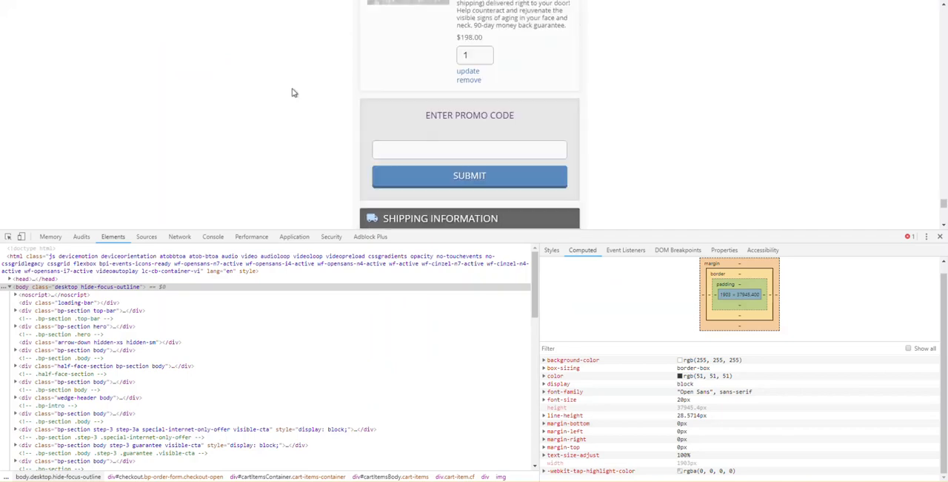
pyautogui.scroll(-1, 293, 93)
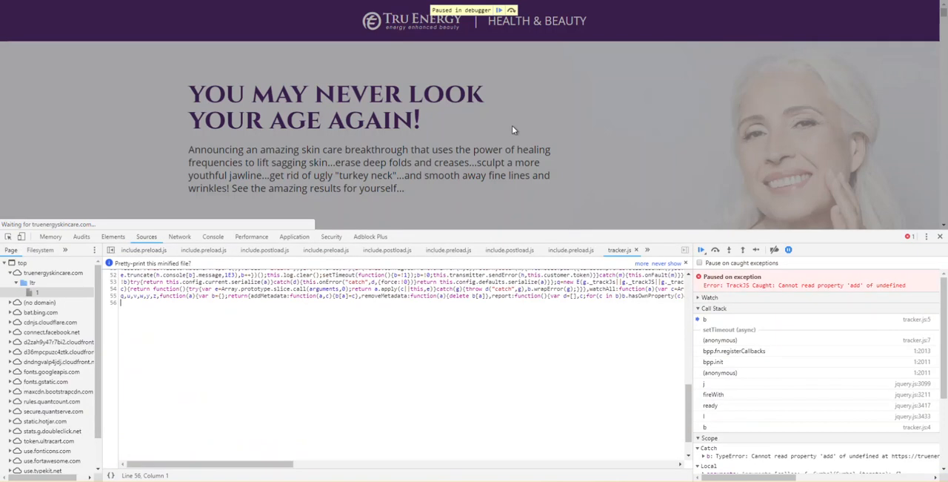
# - Close the developer tools on the reference sales page and add its 1 Payment FaceLift system to the cart
pyautogui.click(941, 238)
pyautogui.scroll(-15, 617, 231)
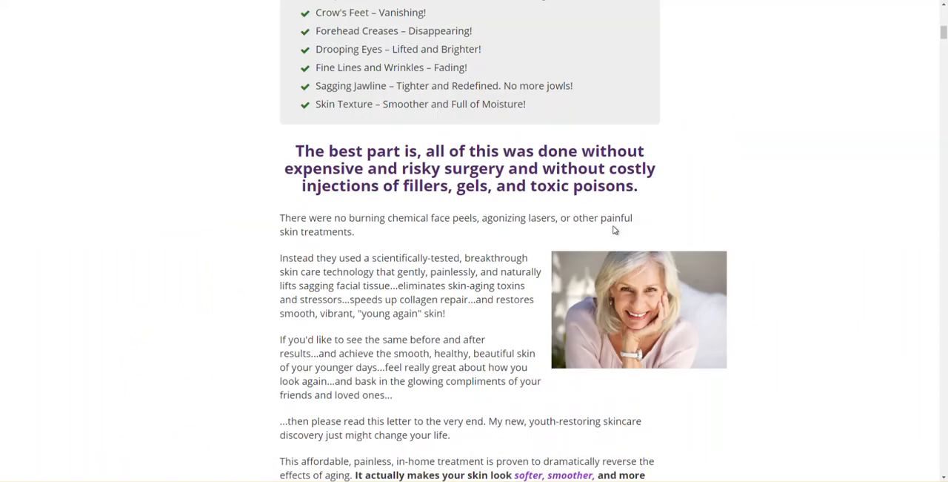
pyautogui.scroll(-20, 600, 219)
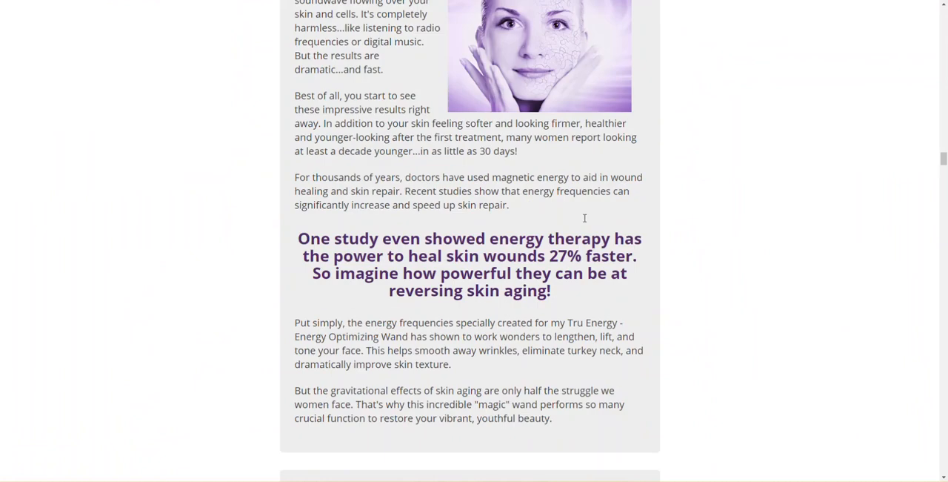
pyautogui.scroll(-20, 580, 213)
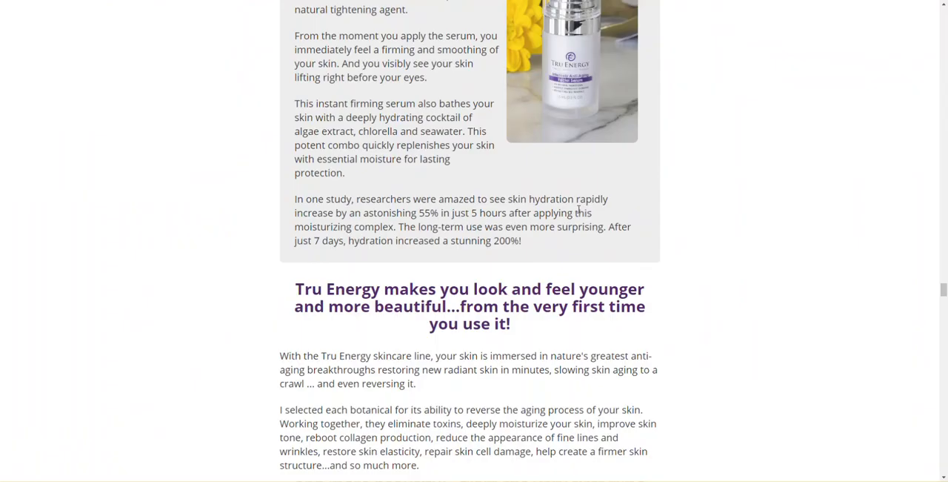
pyautogui.scroll(-8, 580, 212)
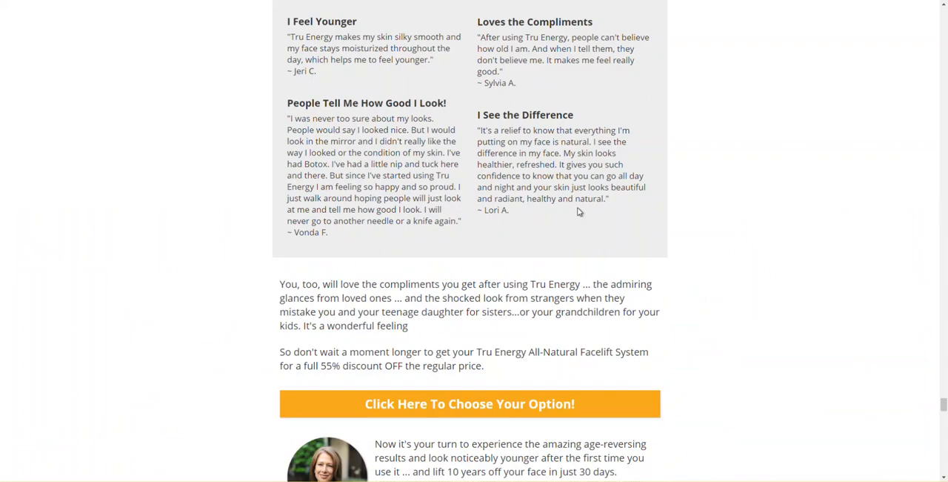
pyautogui.scroll(-15, 581, 212)
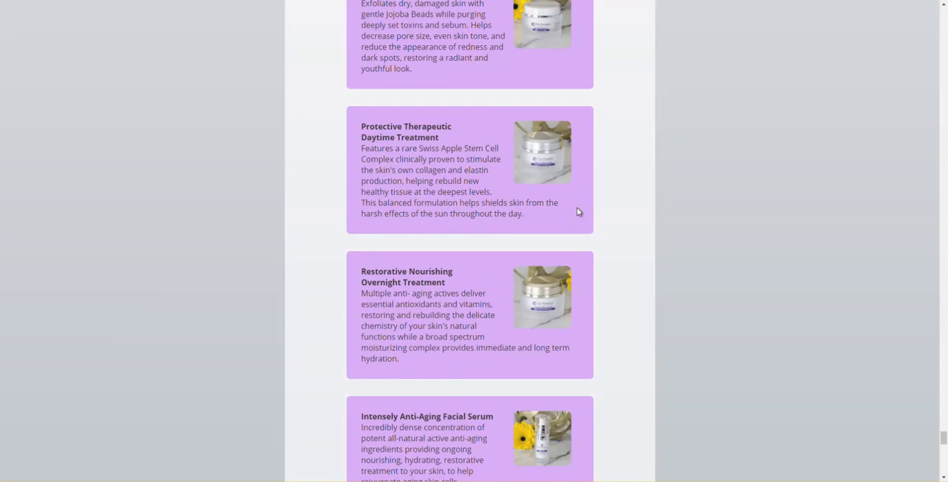
pyautogui.scroll(-10, 581, 213)
pyautogui.scroll(2, 563, 214)
pyautogui.scroll(20, 549, 215)
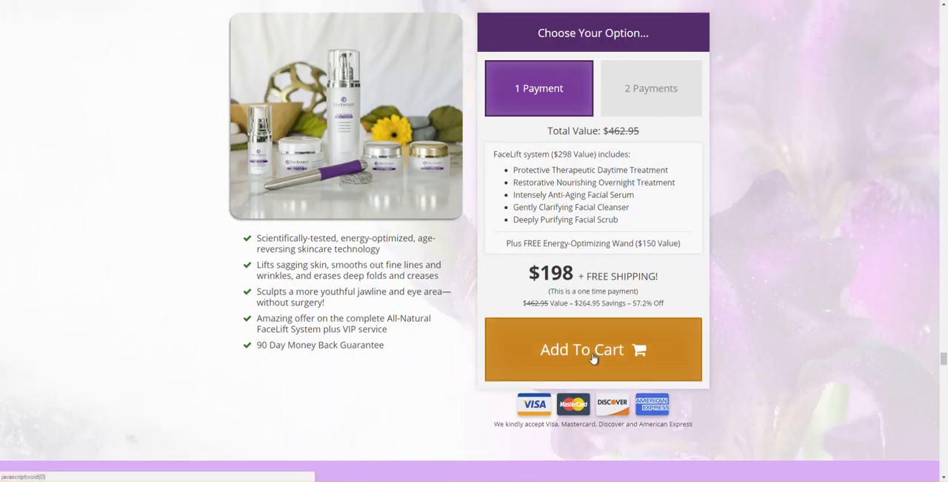
pyautogui.click(594, 358)
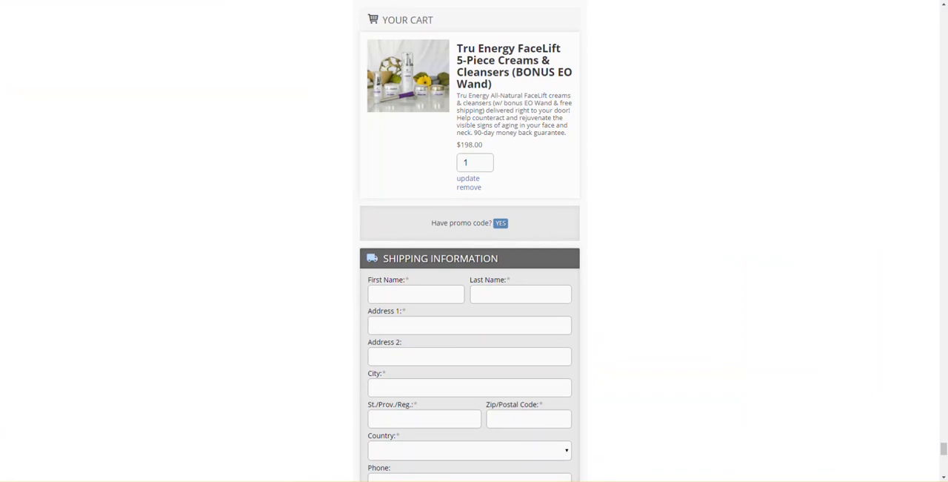
# - Answer YES to the reference checkout's promo code question and compare that area with the editor's Your Cart section
pyautogui.click(509, 224)
pyautogui.click(501, 223)
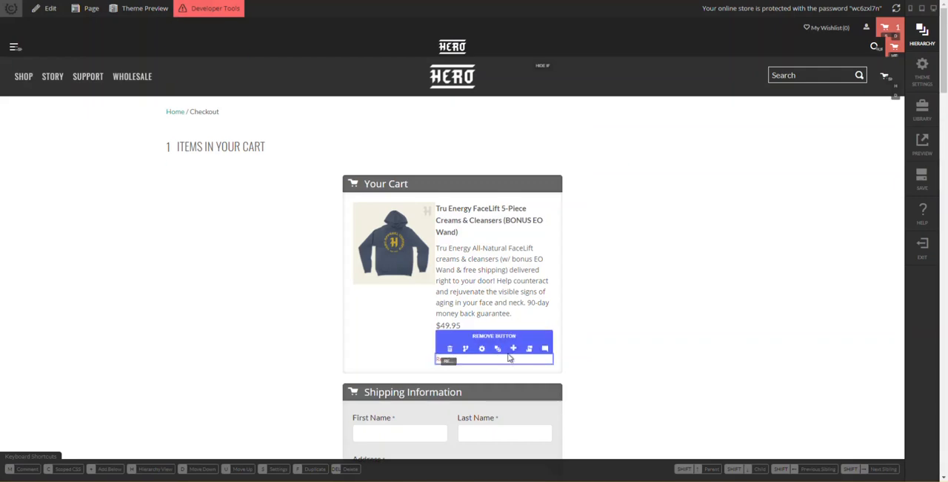
pyautogui.scroll(-1, 488, 282)
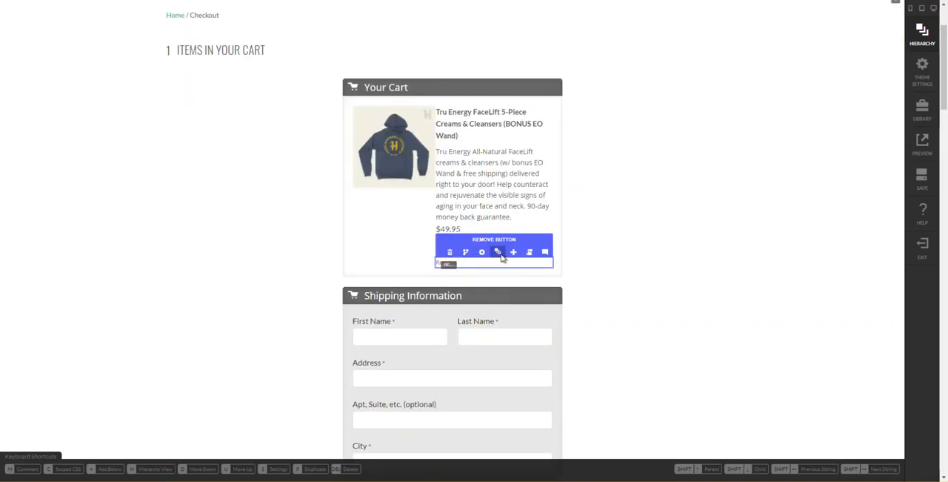
# - Show the page hierarchy and collapse the Your Cart and Payment section rows
pyautogui.click(498, 251)
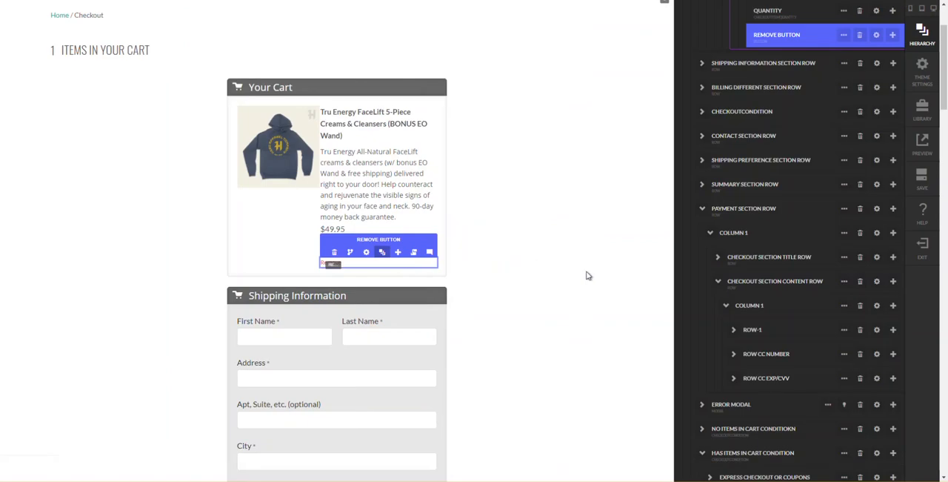
pyautogui.scroll(2, 777, 134)
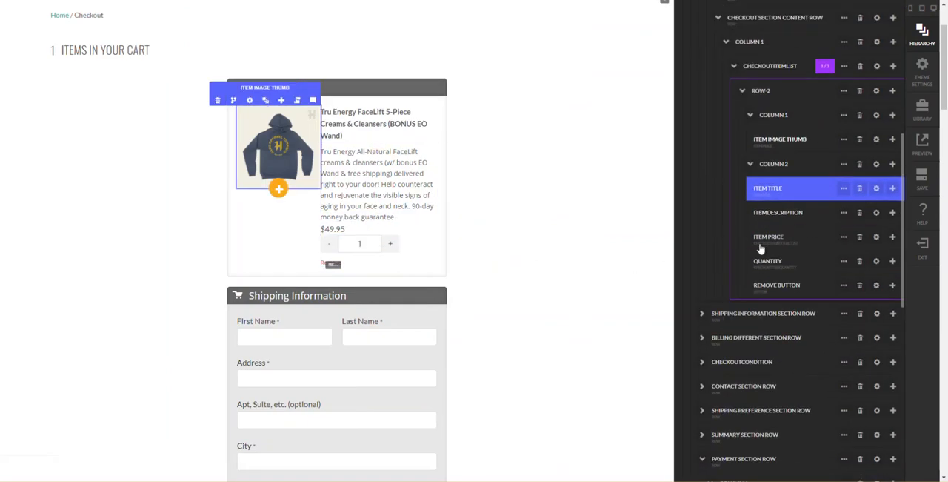
pyautogui.scroll(1, 724, 76)
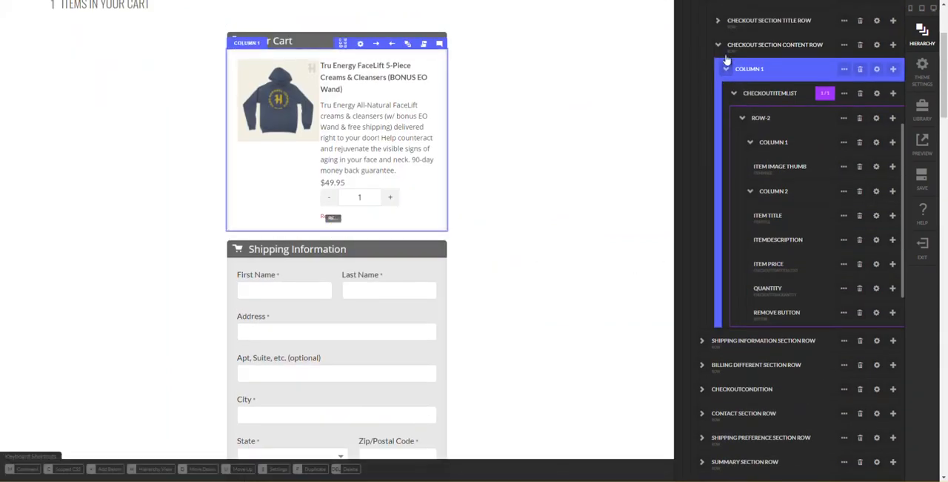
pyautogui.click(718, 46)
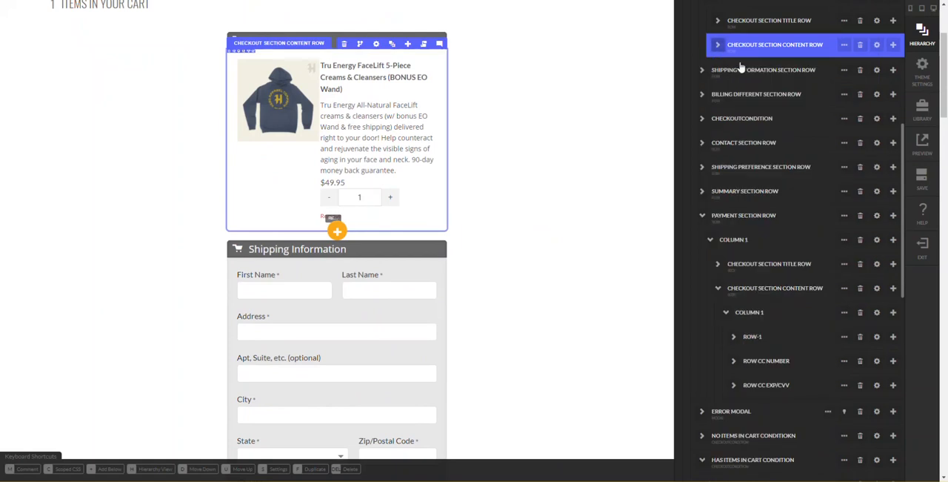
pyautogui.scroll(2, 717, 45)
pyautogui.click(713, 34)
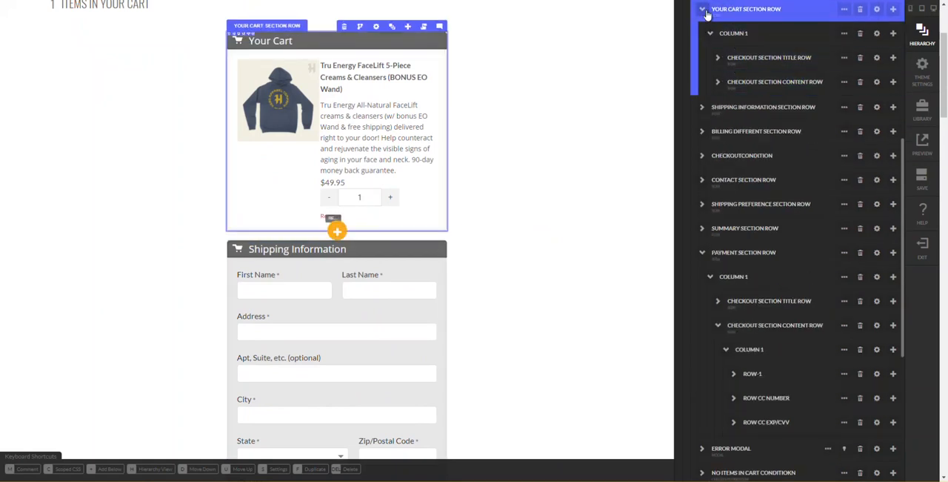
pyautogui.click(701, 9)
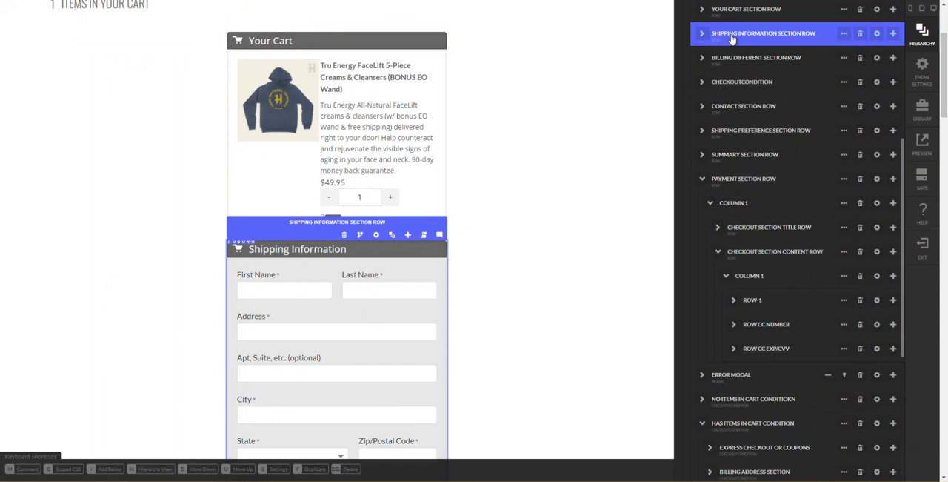
pyautogui.click(734, 41)
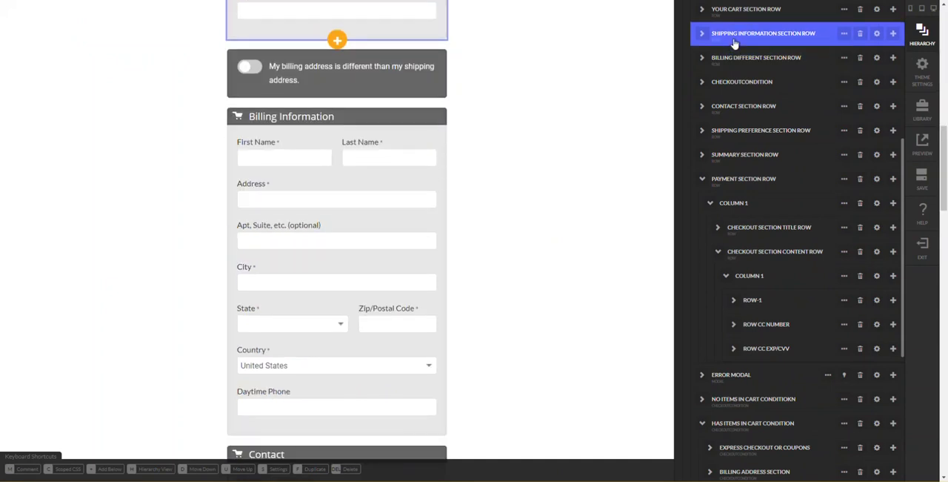
pyautogui.click(701, 179)
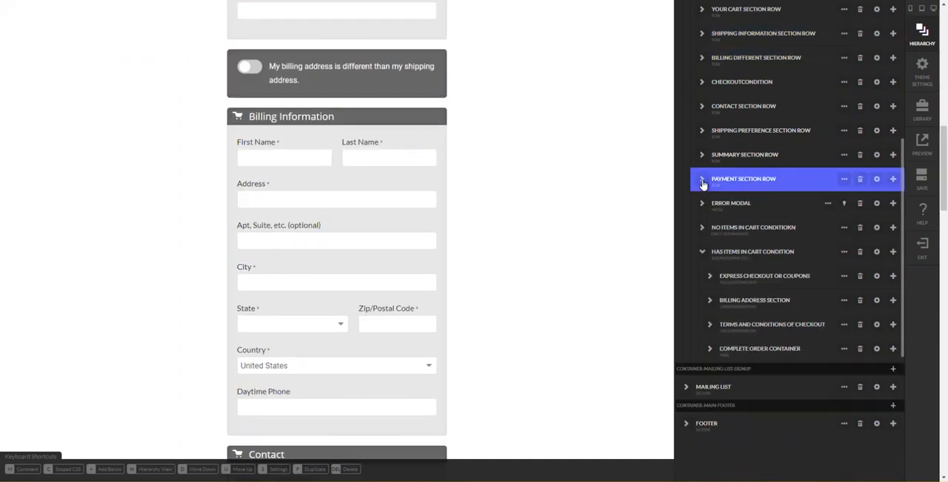
# - Duplicate the Contact section row and rename the copy to Coupon Section Row
pyautogui.click(705, 108)
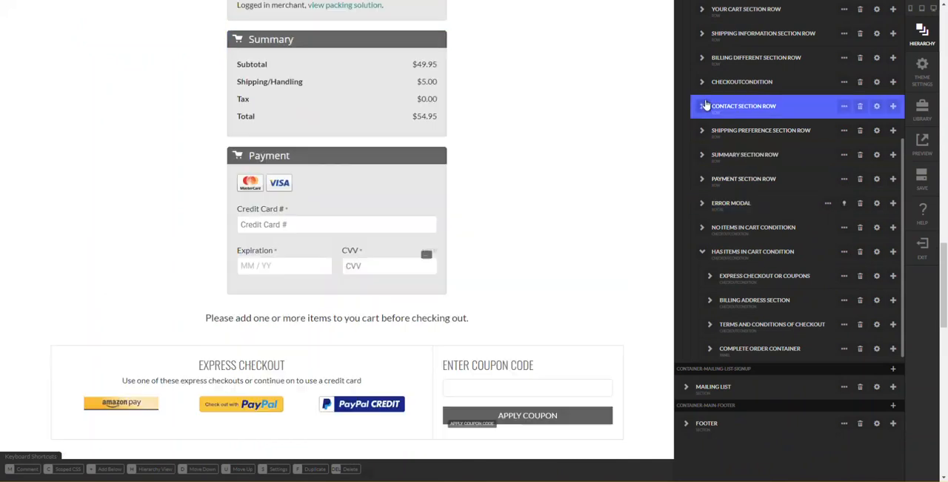
pyautogui.click(844, 107)
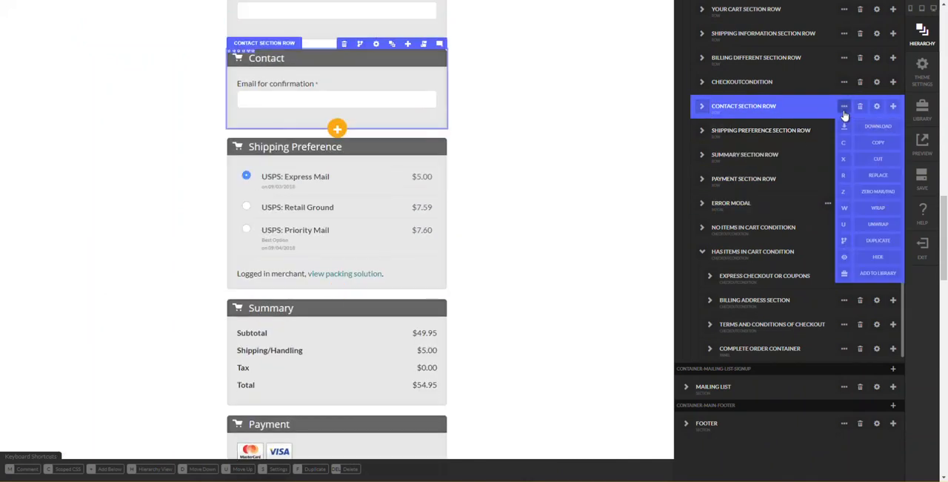
pyautogui.click(893, 108)
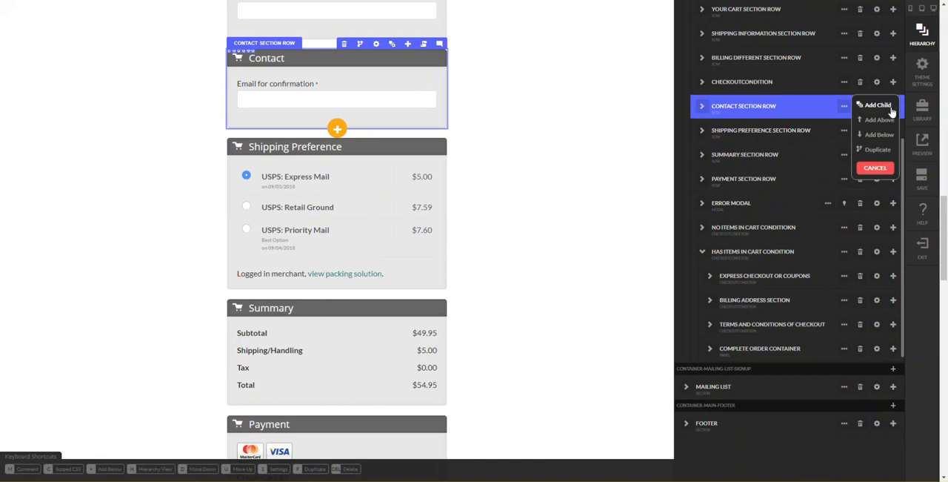
pyautogui.click(873, 151)
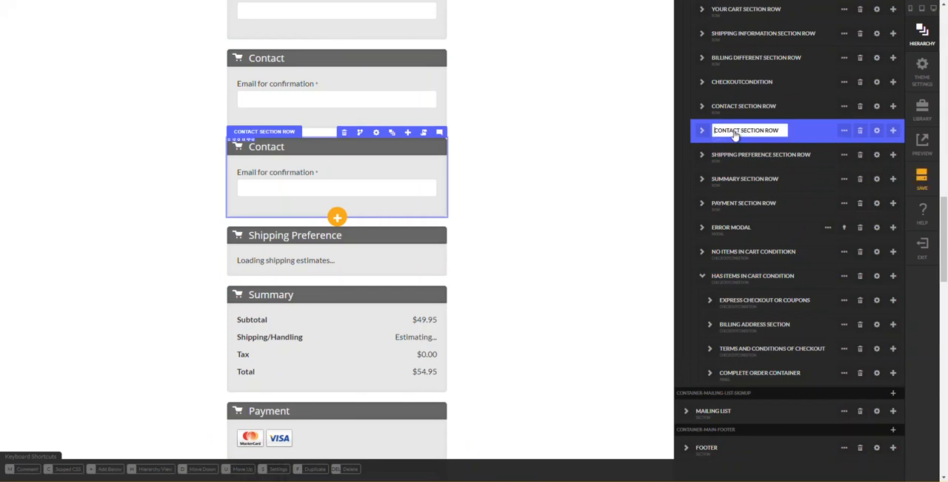
pyautogui.doubleClick(735, 132)
pyautogui.doubleClick(728, 130)
pyautogui.write('COUPON')
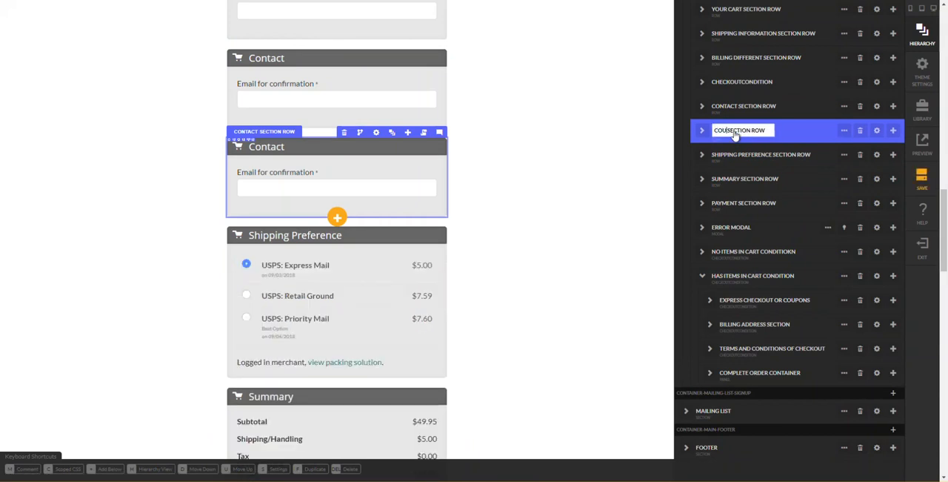
pyautogui.press('Return')
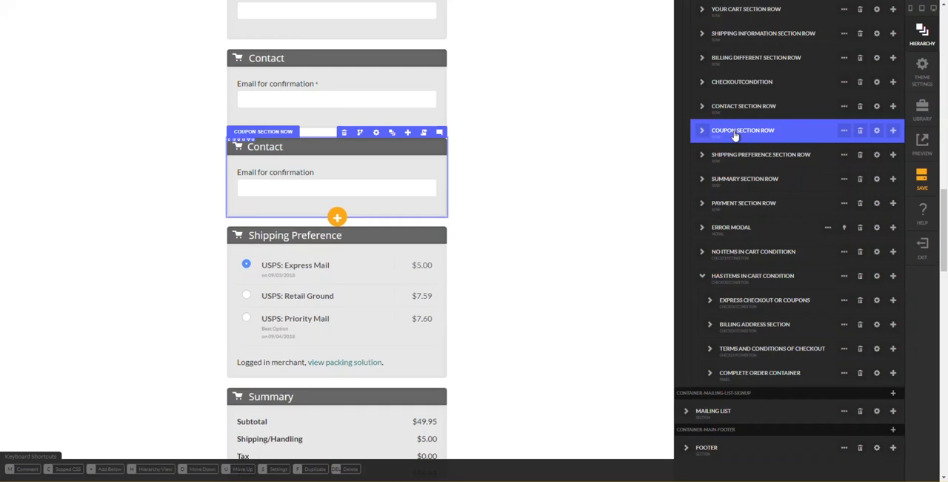
# - Move the Coupon section row between the Your Cart and Shipping Information section rows
pyautogui.scroll(1, 729, 139)
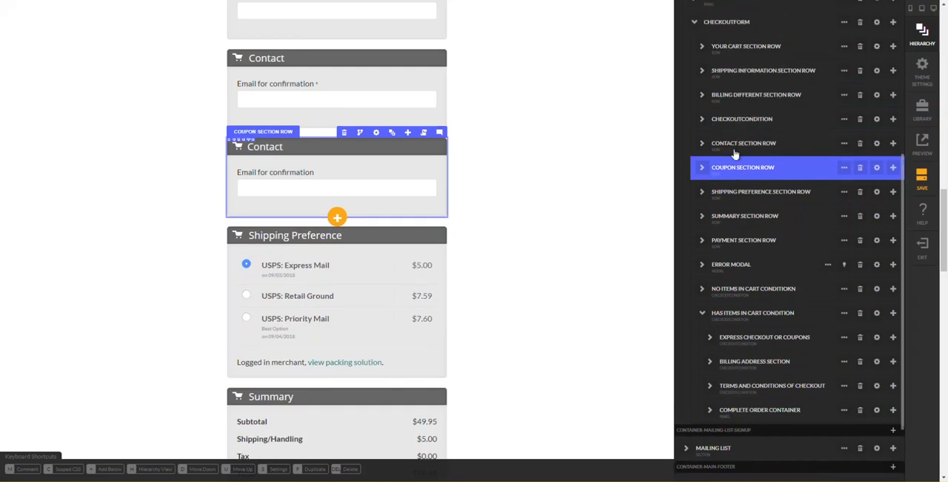
pyautogui.moveTo(731, 170); pyautogui.dragTo(737, 70)
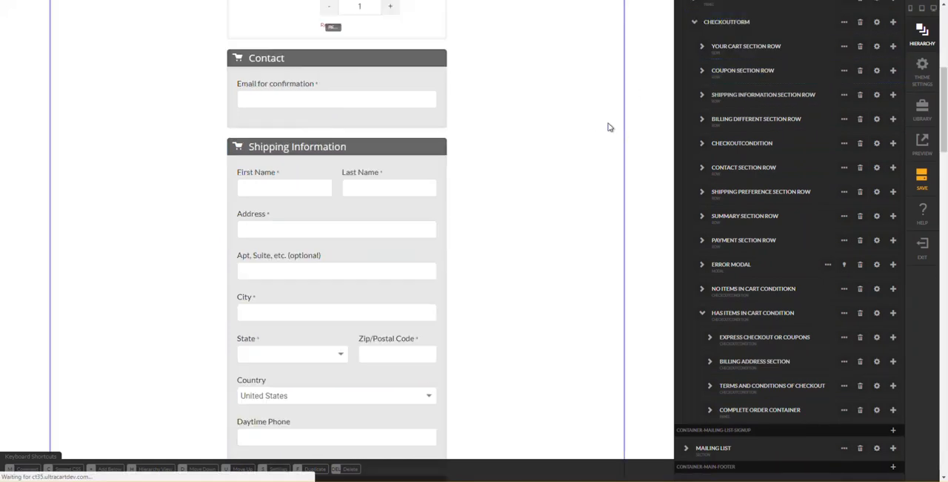
pyautogui.click(729, 79)
pyautogui.click(615, 106)
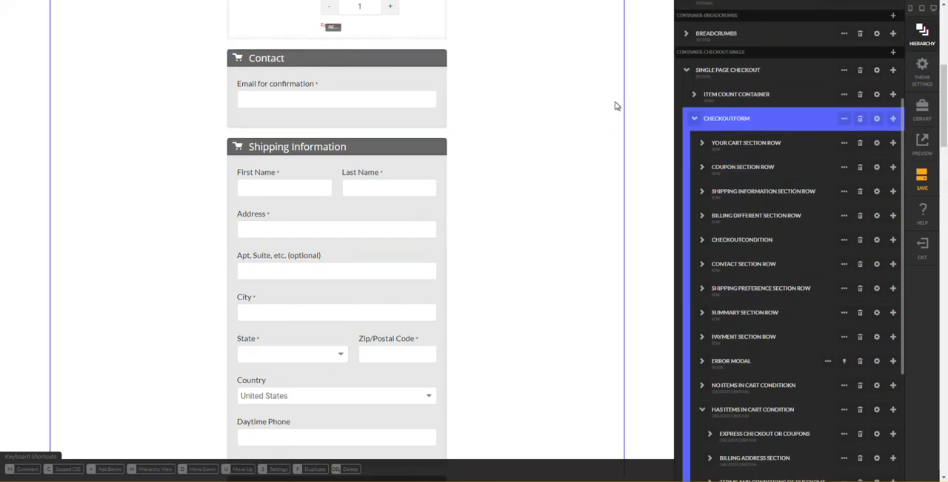
# - Delete the checkout section title row from the Coupon section row's column
pyautogui.scroll(3, 614, 140)
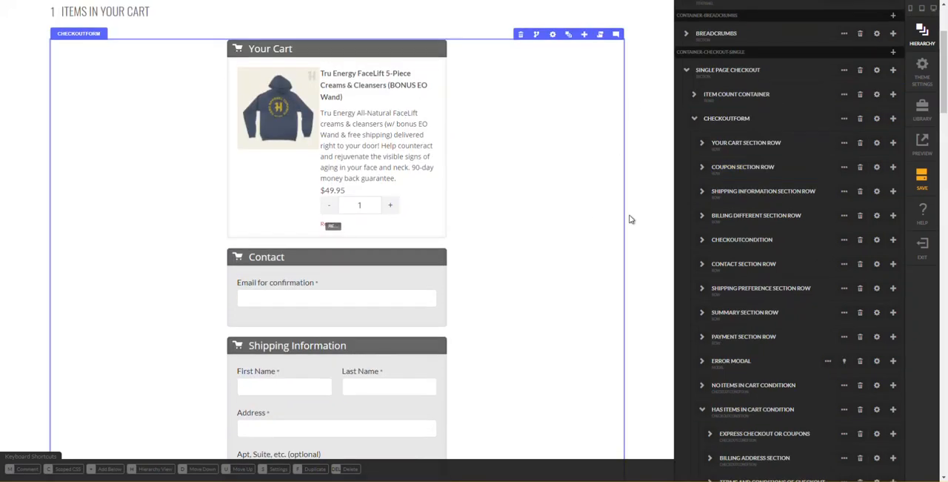
pyautogui.click(733, 166)
pyautogui.click(702, 168)
pyautogui.click(708, 187)
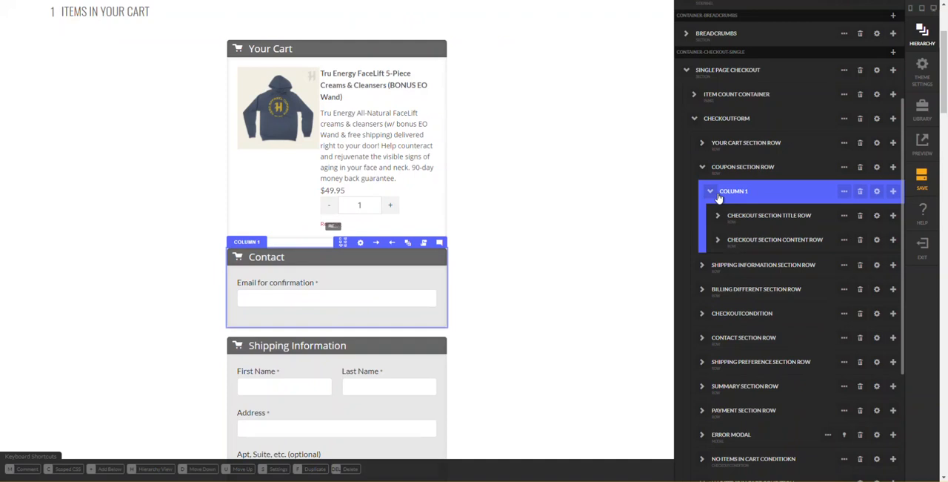
pyautogui.click(710, 190)
pyautogui.click(763, 216)
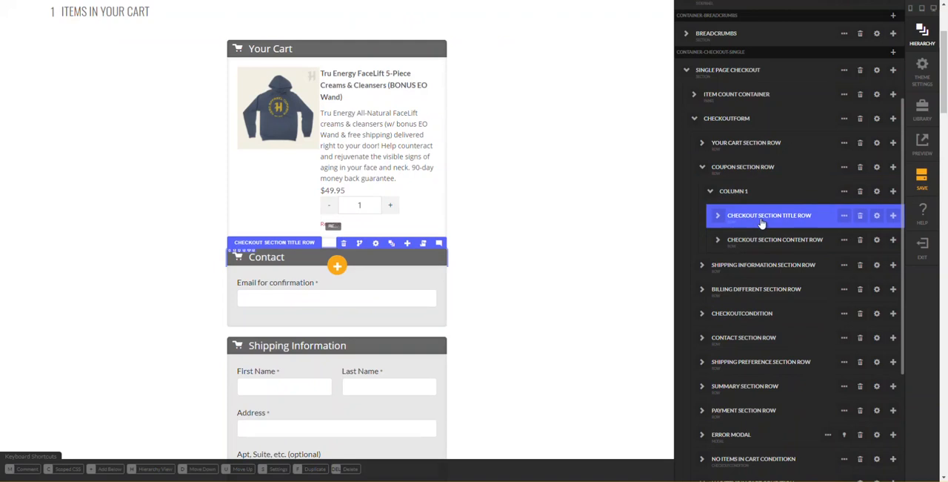
pyautogui.click(861, 215)
pyautogui.press('Return')
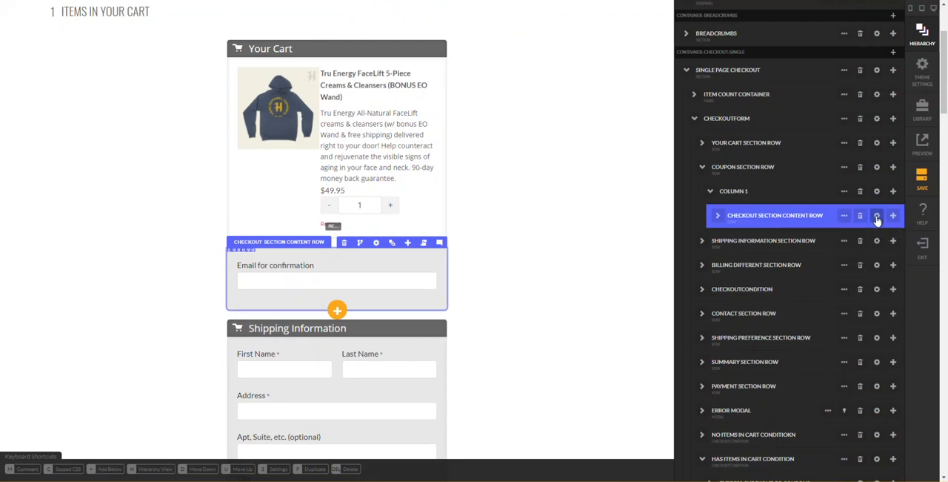
# - Set the corner edges of the Coupon section's content row to All Edges
pyautogui.click(877, 217)
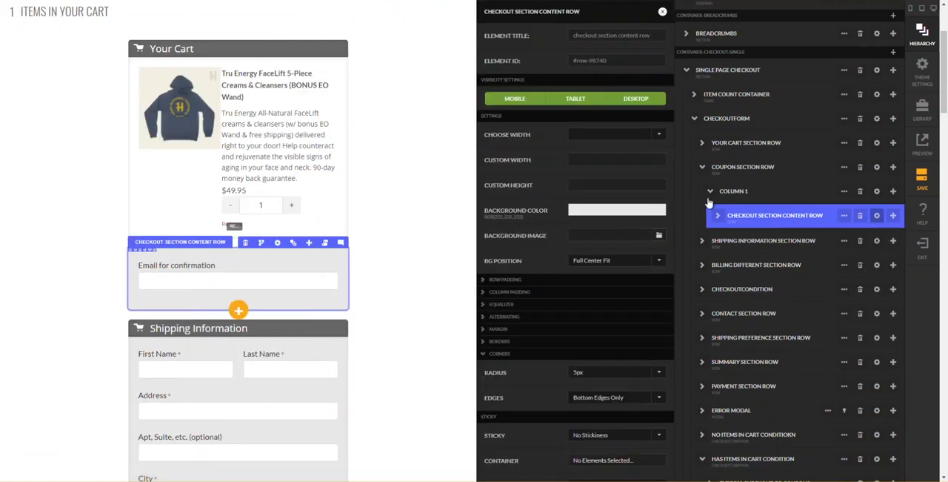
pyautogui.click(612, 354)
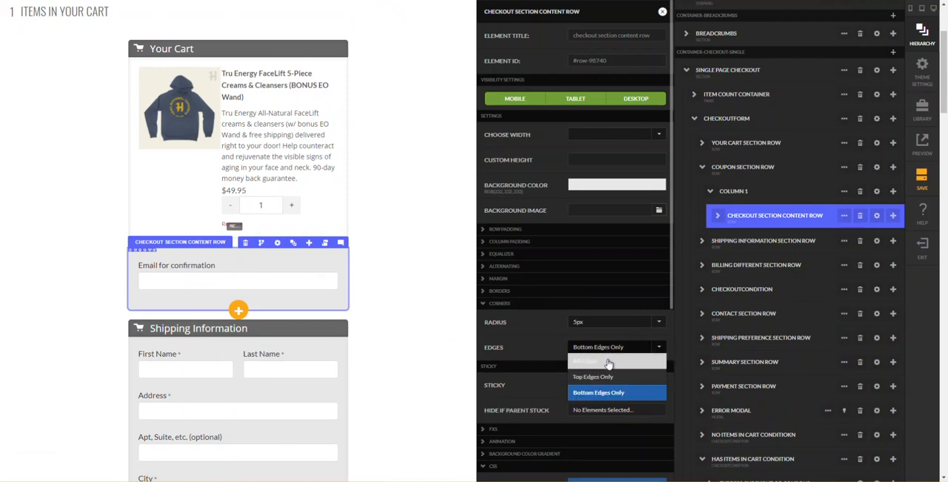
pyautogui.click(584, 353)
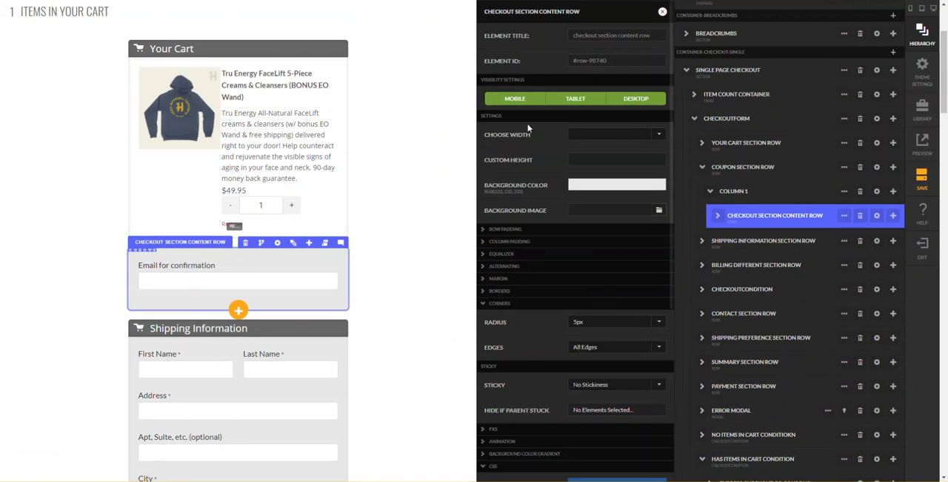
pyautogui.click(663, 13)
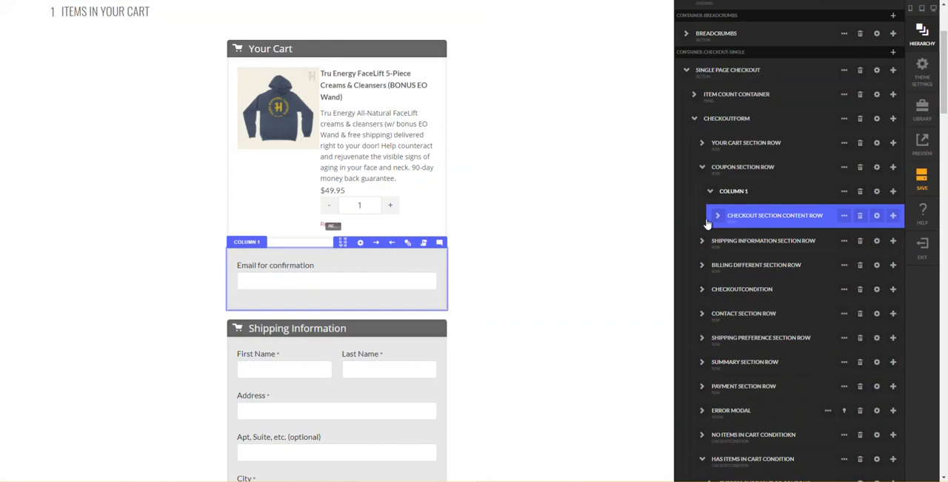
# - Delete the email confirmation label from the Coupon section's content row
pyautogui.click(718, 215)
pyautogui.click(724, 240)
pyautogui.click(725, 241)
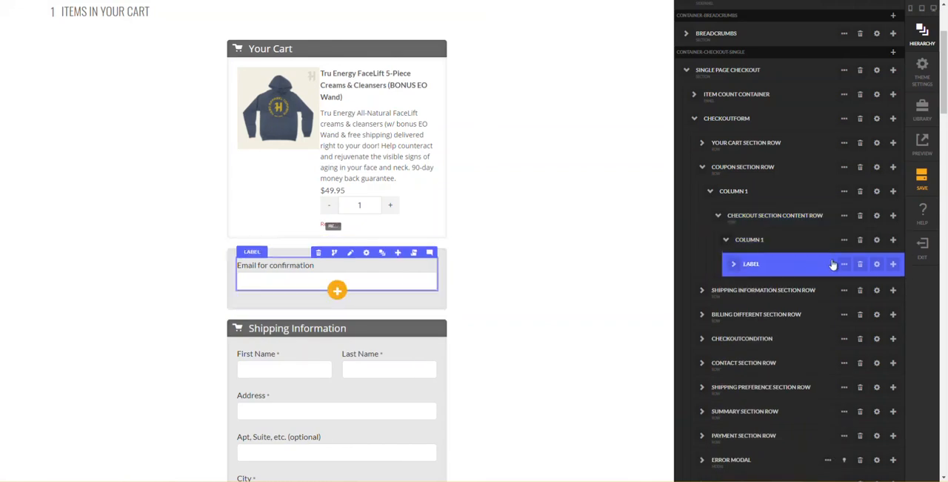
pyautogui.click(862, 267)
pyautogui.press('Return')
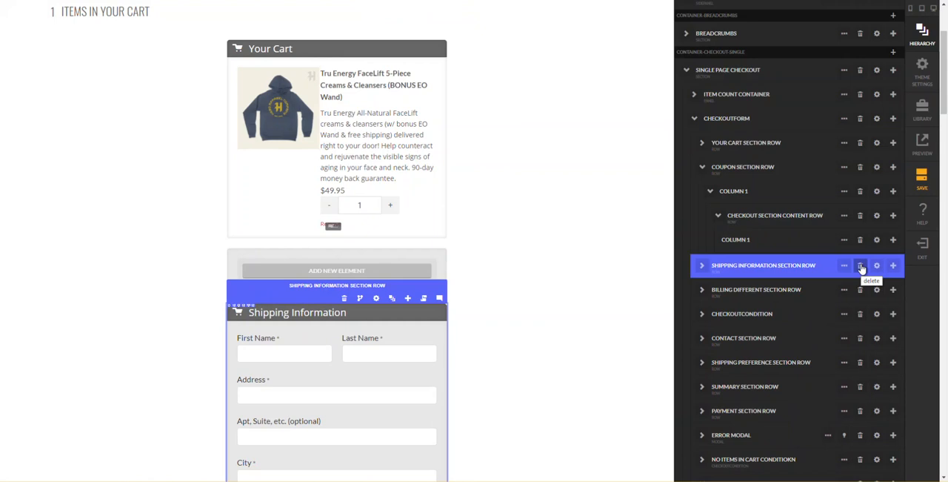
pyautogui.click(805, 197)
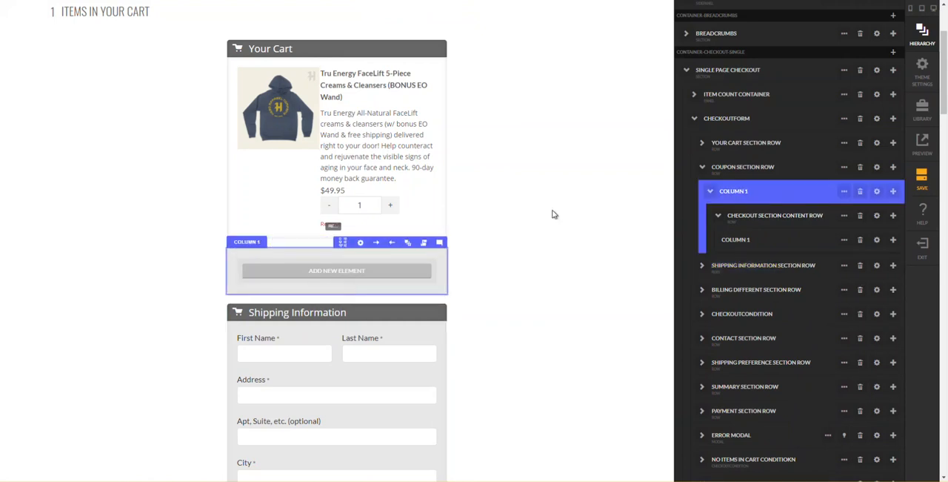
# - Add a one-column row inside the empty column of the Coupon section's content row
pyautogui.click(776, 246)
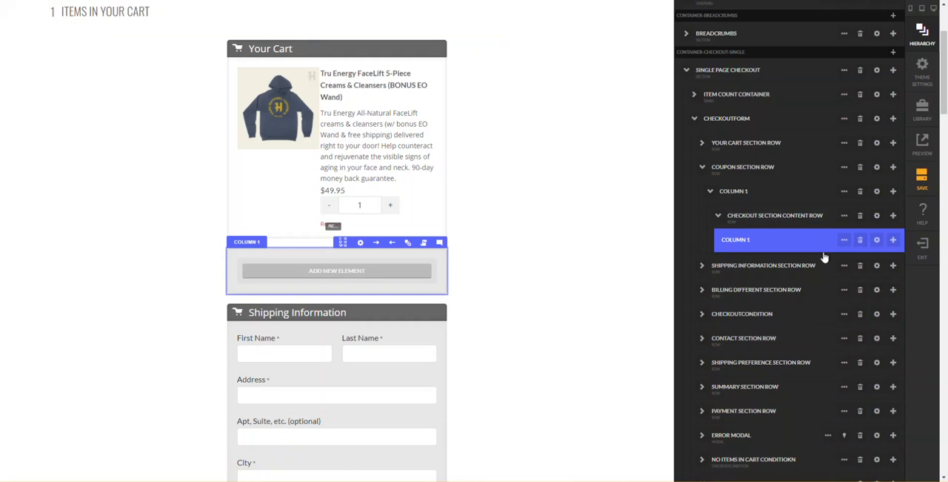
pyautogui.click(893, 243)
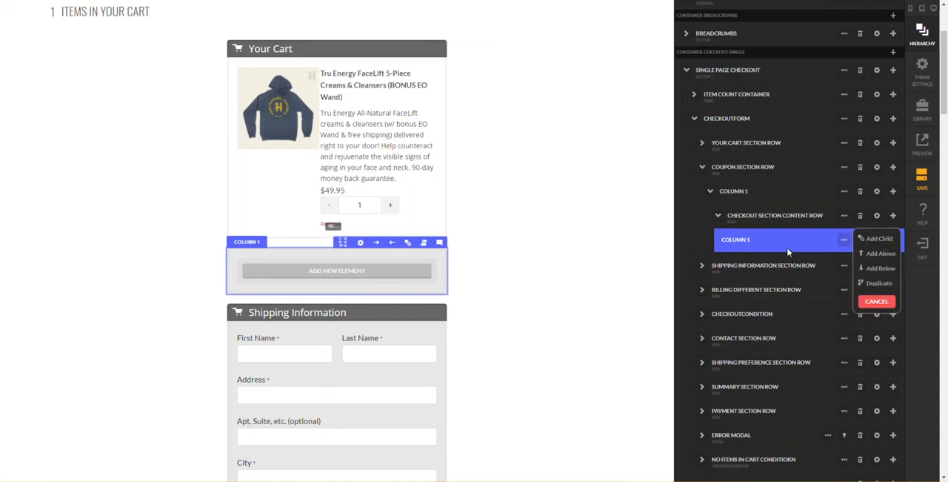
pyautogui.click(879, 239)
pyautogui.write('row')
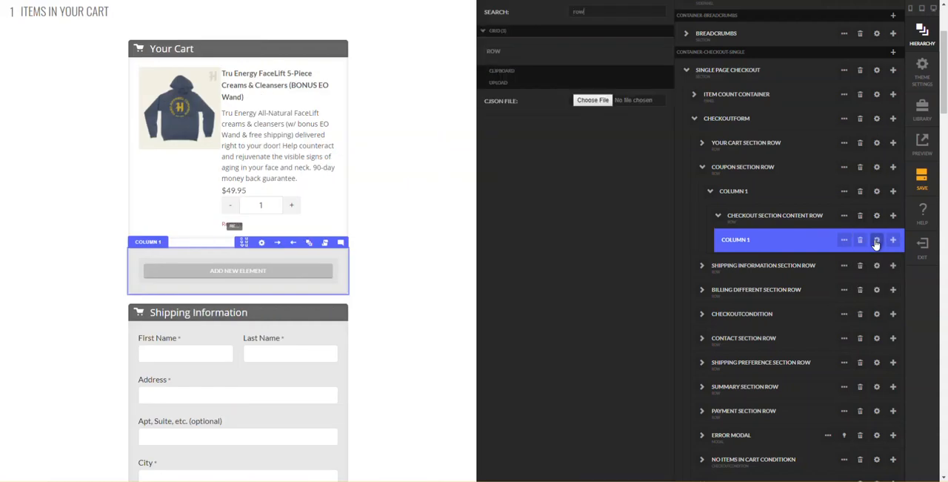
pyautogui.press('Return')
pyautogui.write('1')
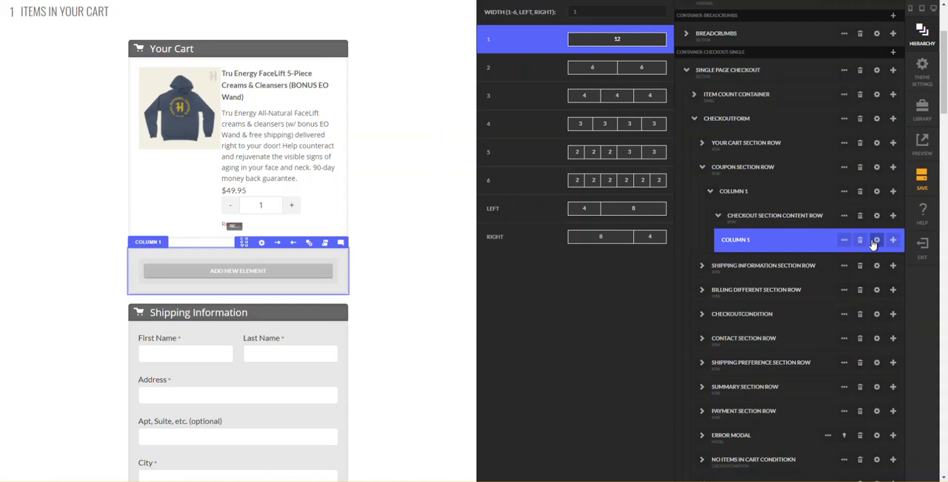
pyautogui.press('Return')
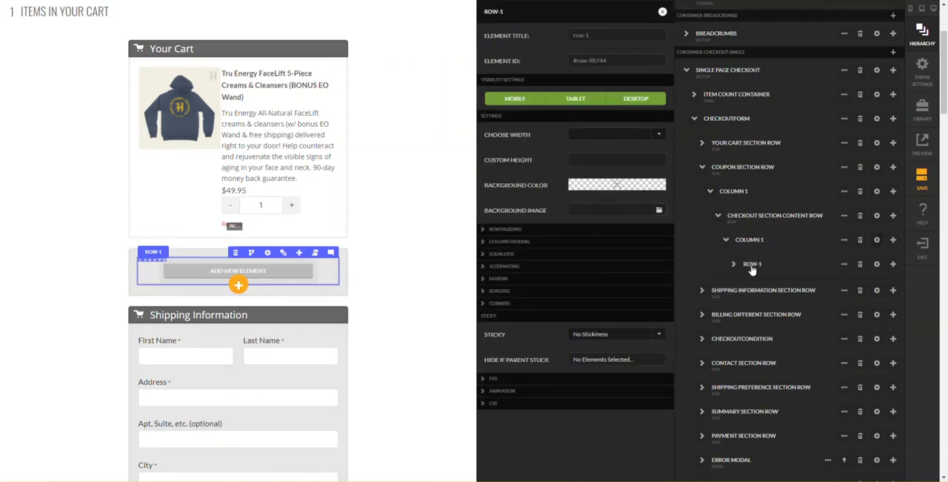
# - Rename the new row in the Coupon section to Have Promo Code Row
pyautogui.doubleClick(752, 266)
pyautogui.write('HAVE PROMO CODE')
pyautogui.press('Return')
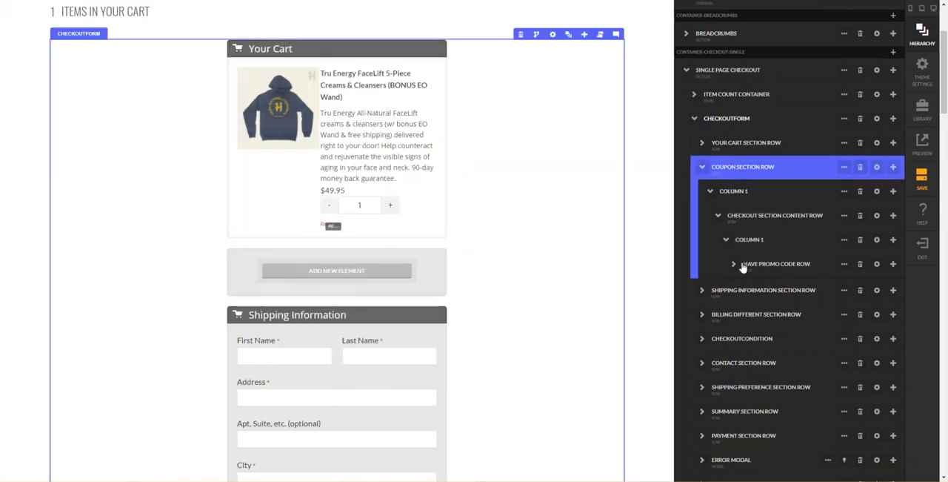
# - Add a text element inside the column of the Have Promo Code Row
pyautogui.click(734, 264)
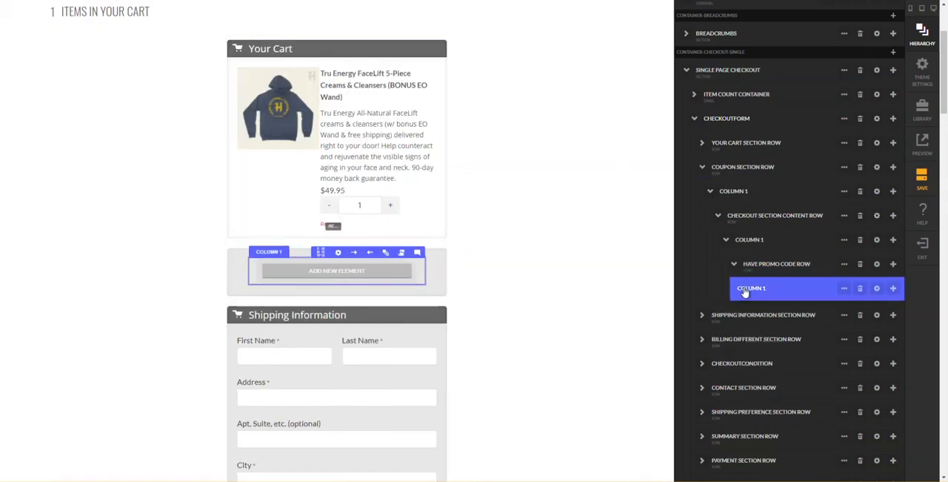
pyautogui.click(893, 288)
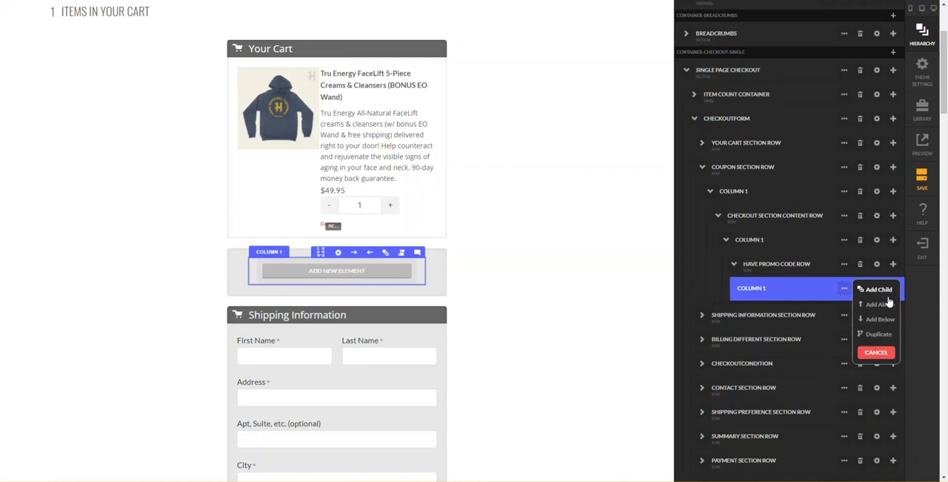
pyautogui.click(879, 289)
pyautogui.write('text')
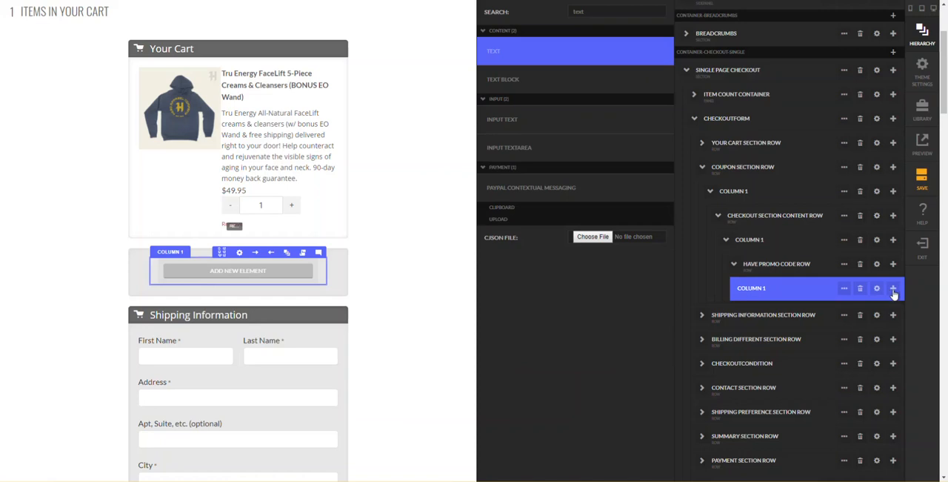
pyautogui.press('Return')
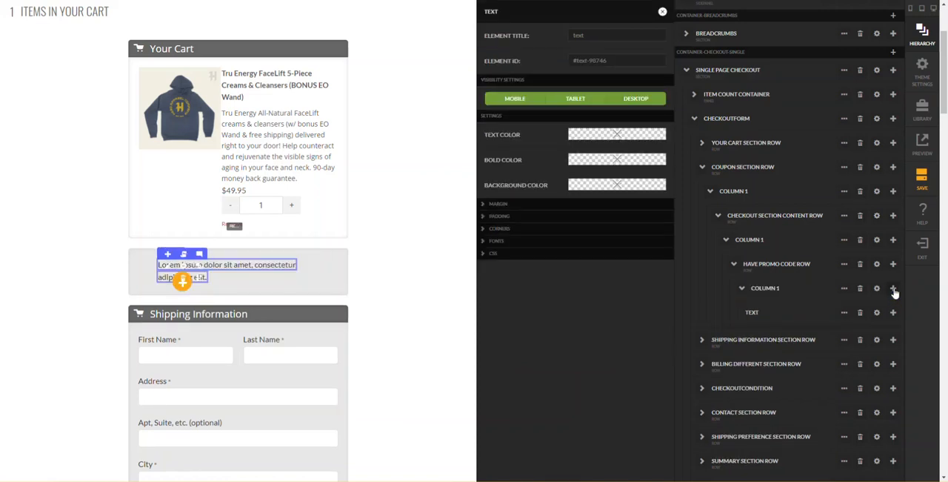
# - Add a button to the Have Promo Code Row's column, alongside the text element
pyautogui.click(893, 289)
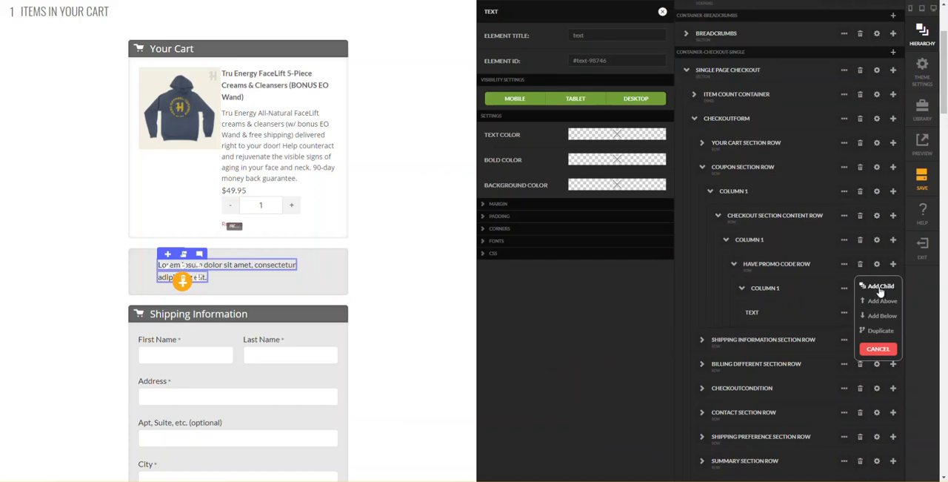
pyautogui.click(880, 287)
pyautogui.write('b')
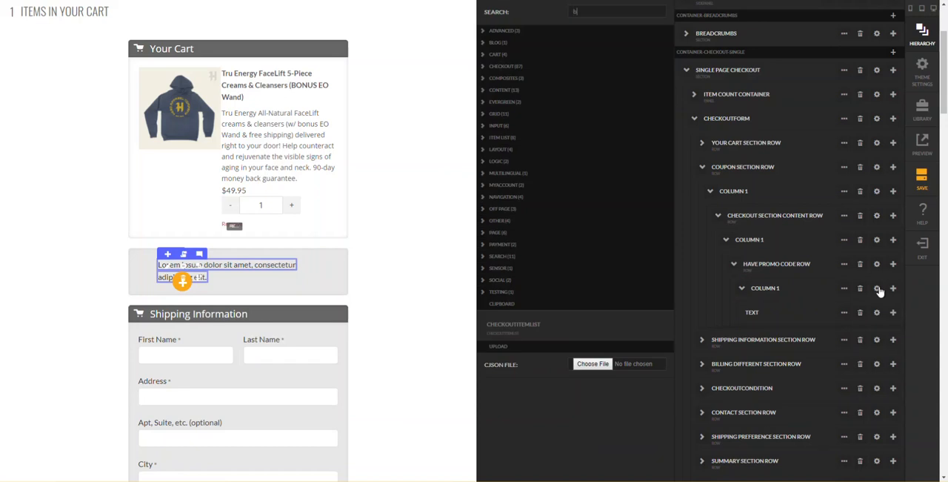
pyautogui.write('utton')
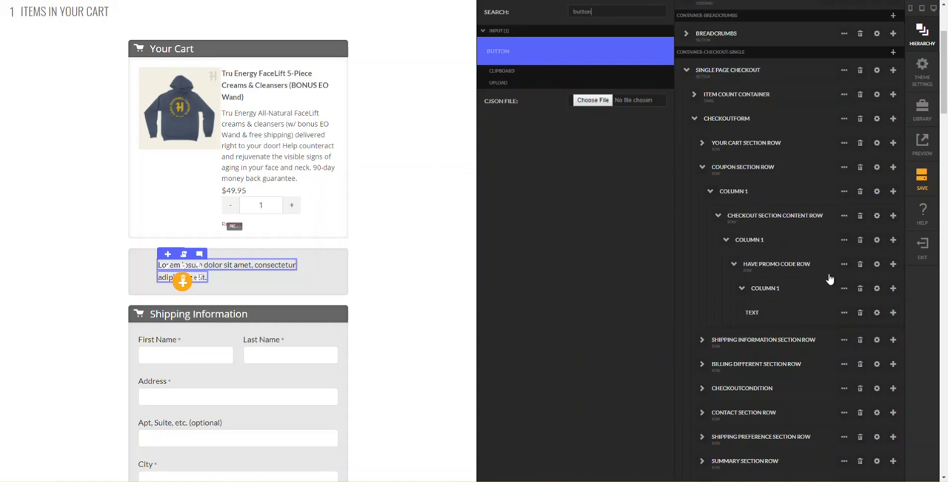
pyautogui.press('Return')
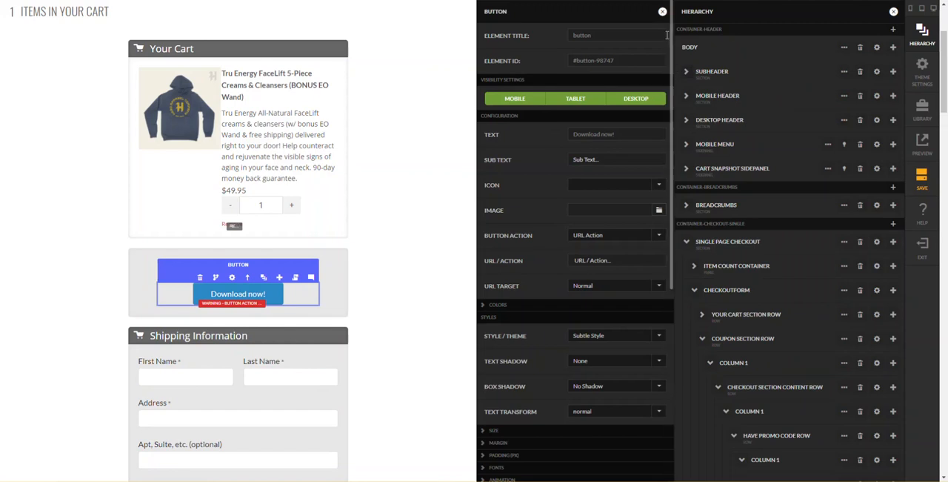
# - Set the new promo code button's text to Yes
pyautogui.scroll(-1, 660, 32)
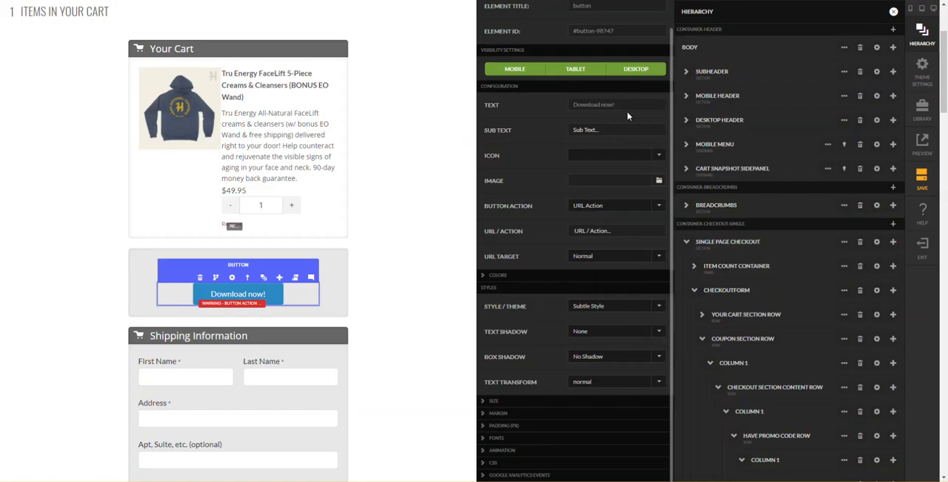
pyautogui.moveTo(627, 105); pyautogui.dragTo(483, 106)
pyautogui.write('Yes')
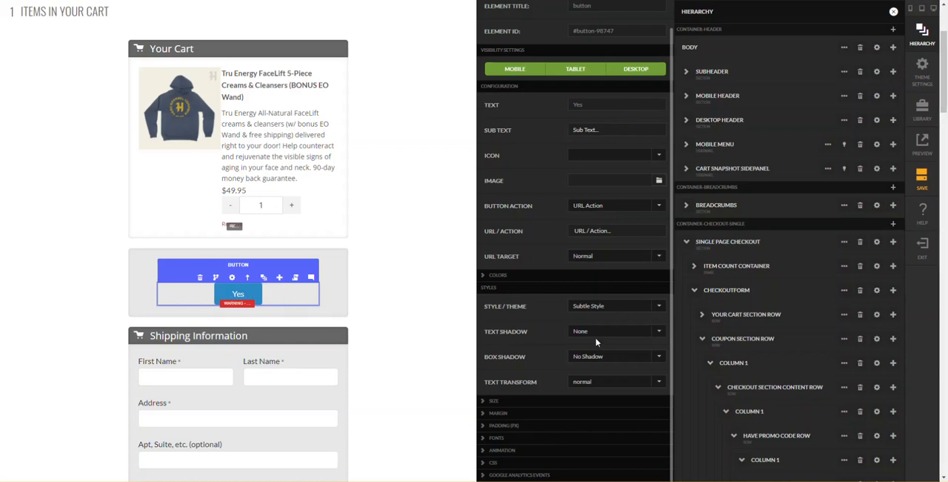
# - Set the Yes button's padding to 2 at the top, 5 on the sides and 2 at the bottom
pyautogui.click(537, 427)
pyautogui.scroll(-3, 536, 430)
pyautogui.doubleClick(657, 345)
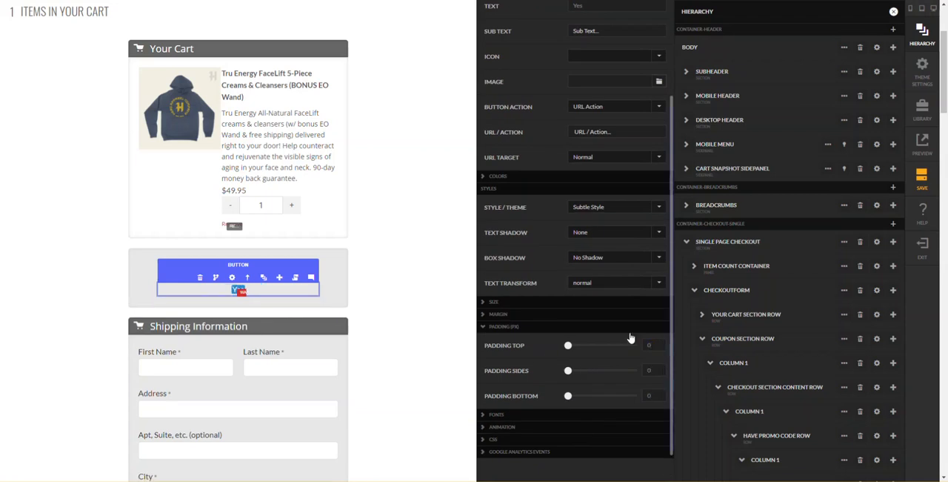
pyautogui.write('2')
pyautogui.press('Tab')
pyautogui.write('2')
pyautogui.press('Tab')
pyautogui.hotkey('shift', 'Tab')
pyautogui.write('5')
pyautogui.press('Tab')
# - Set the Yes button's mobile-up width to Fluid and its alignment to Left
pyautogui.click(509, 303)
pyautogui.click(590, 339)
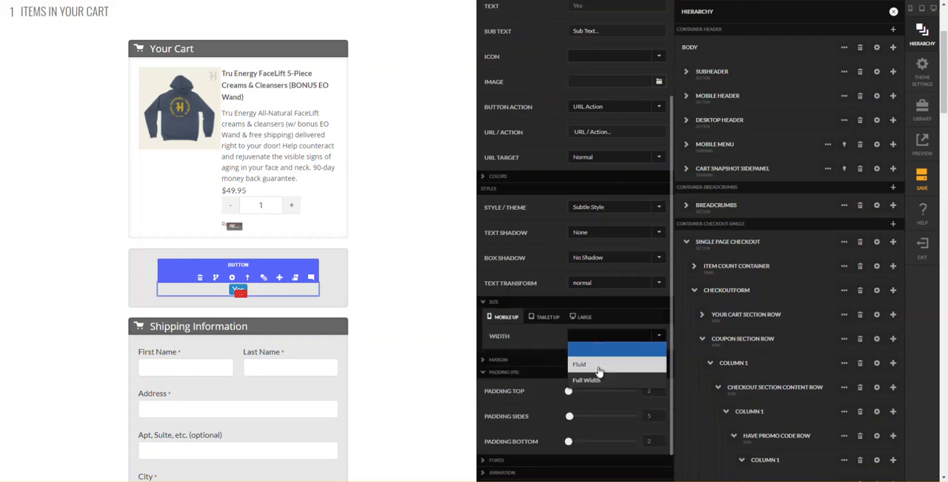
pyautogui.click(596, 364)
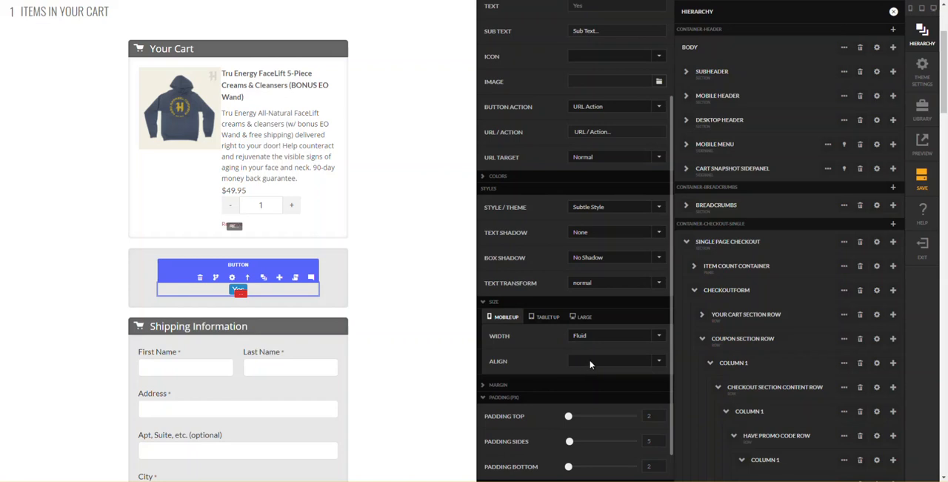
pyautogui.click(591, 362)
pyautogui.click(592, 391)
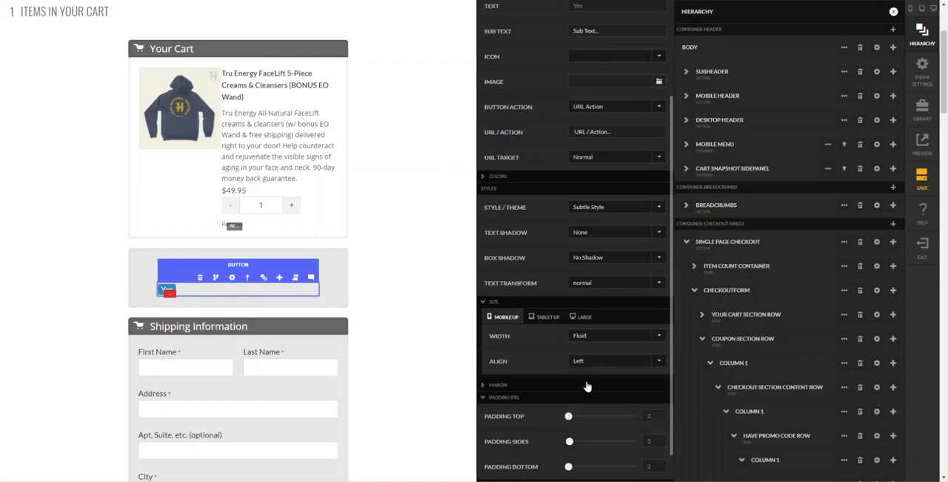
# - Set the Yes button's CSS display to inline-block and close its settings
pyautogui.scroll(-2, 543, 359)
pyautogui.click(526, 439)
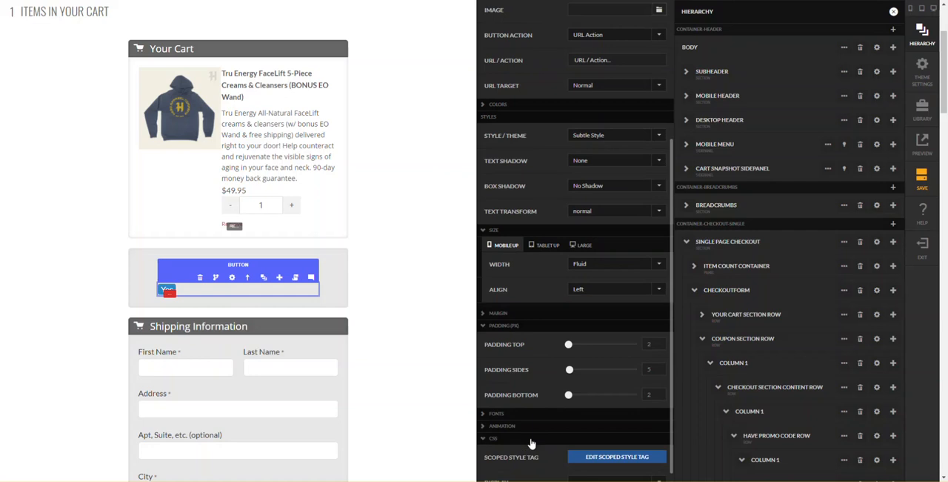
pyautogui.scroll(-3, 546, 446)
pyautogui.click(603, 397)
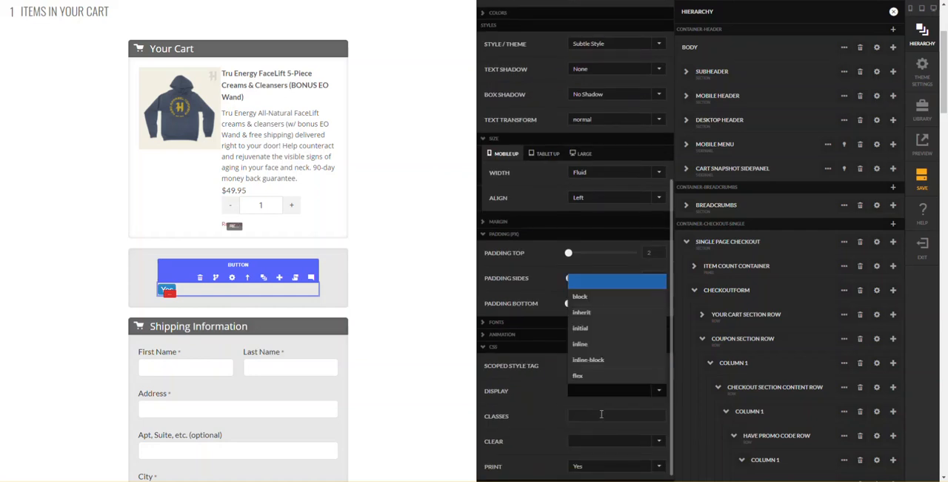
pyautogui.click(605, 360)
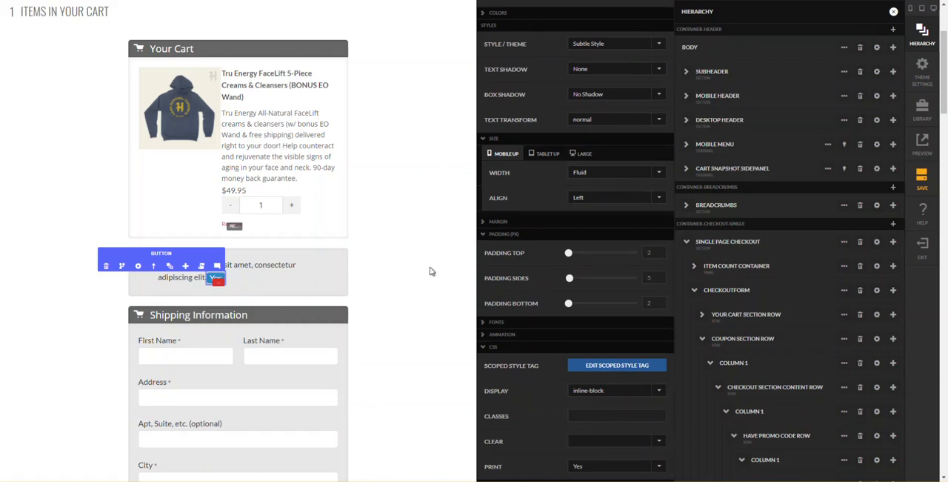
pyautogui.click(413, 286)
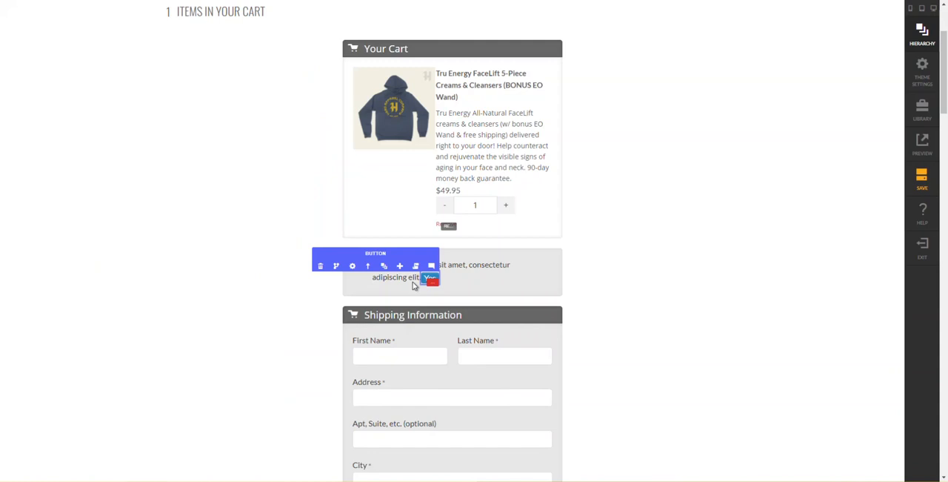
# - Replace the placeholder text before the Yes button with "Have a promo code?"
pyautogui.click(463, 270)
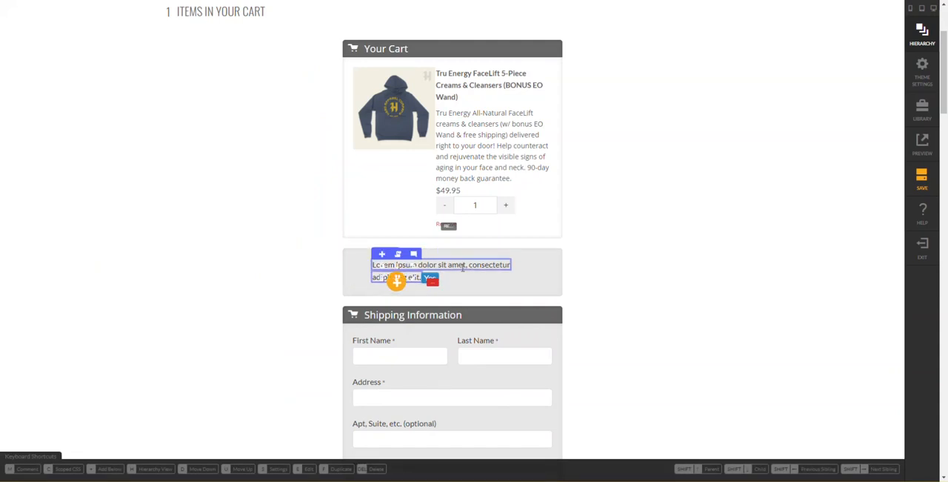
pyautogui.doubleClick(463, 268)
pyautogui.hotkey('shift', 'Home')
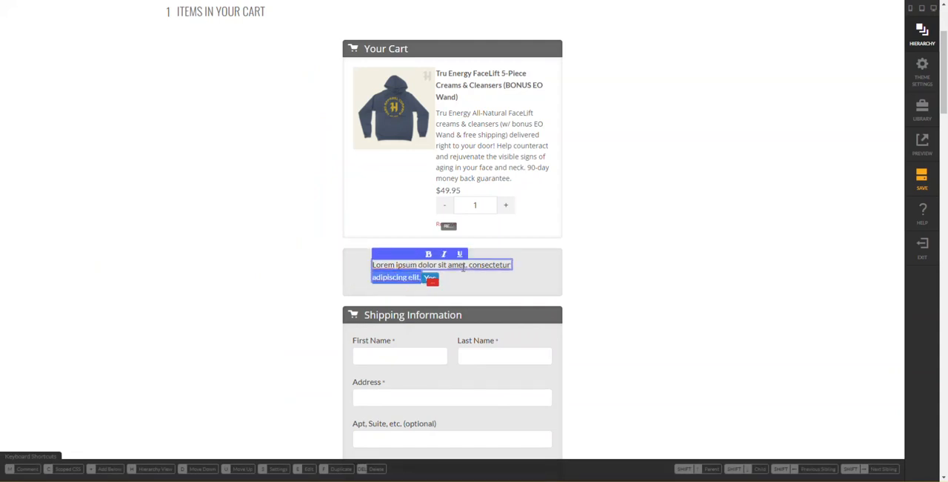
pyautogui.write('H')
pyautogui.hotkey('ctrl', 'a')
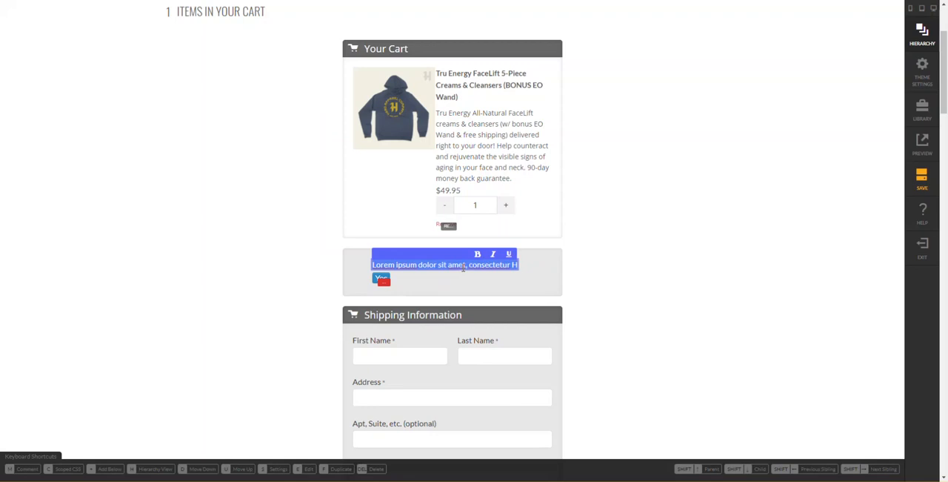
pyautogui.write('Have a promo code?')
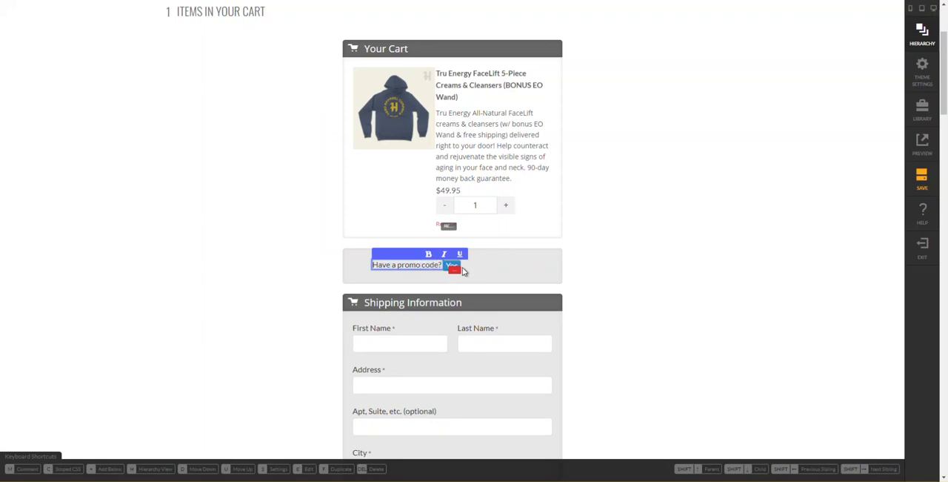
pyautogui.click(476, 269)
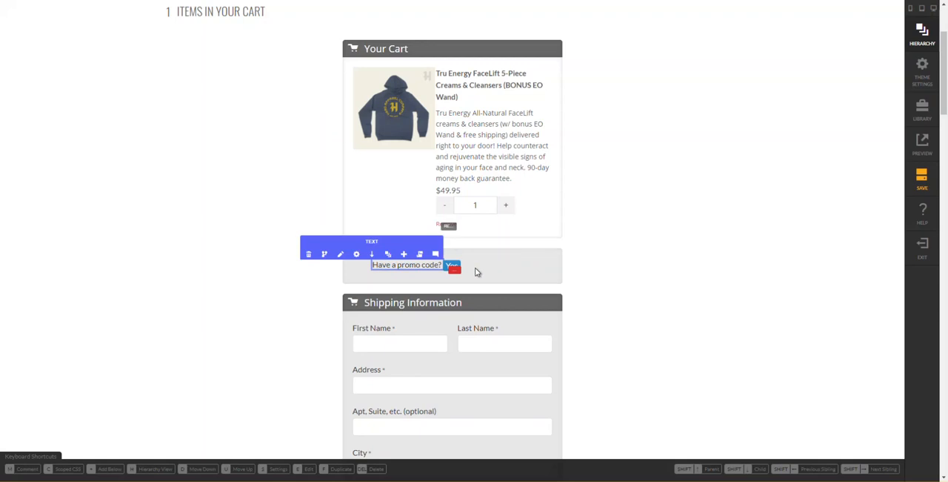
# - Set the small-size horizontal alignment of the Have Promo Code Row's column to center
pyautogui.rightClick(429, 263)
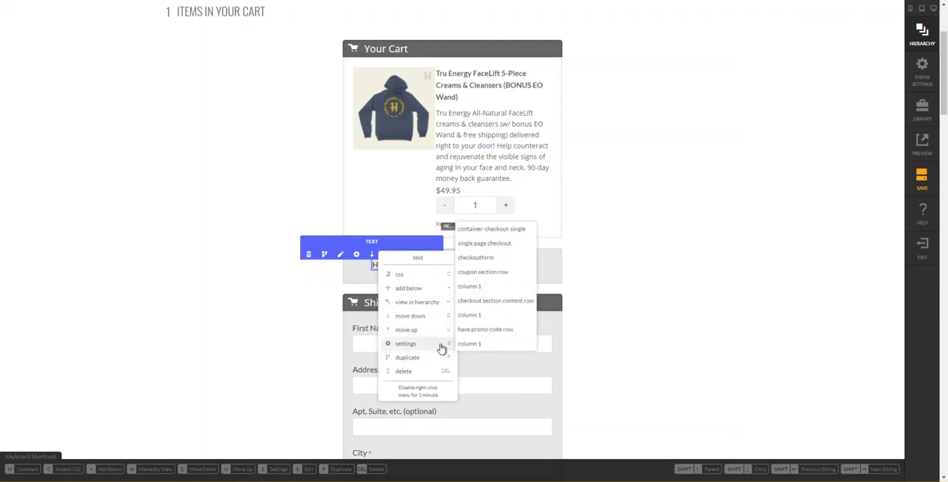
pyautogui.click(483, 350)
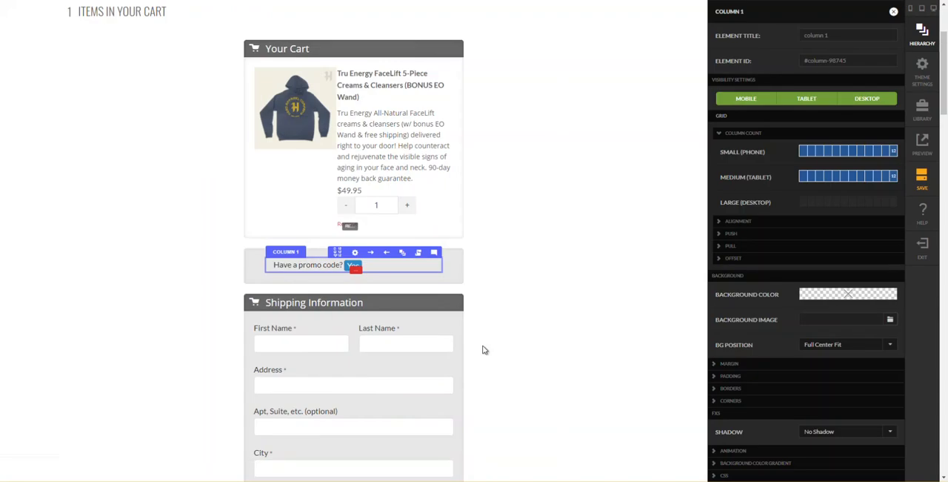
pyautogui.click(787, 222)
pyautogui.click(826, 240)
pyautogui.click(819, 271)
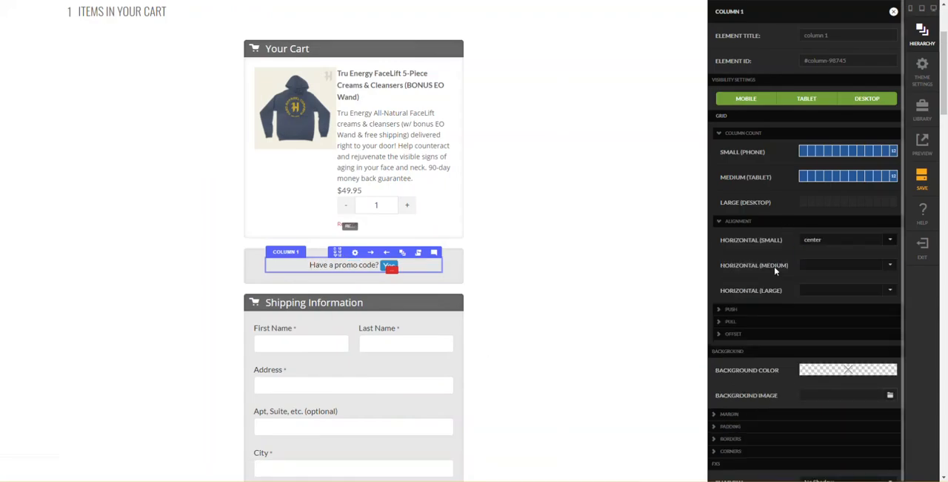
pyautogui.click(655, 266)
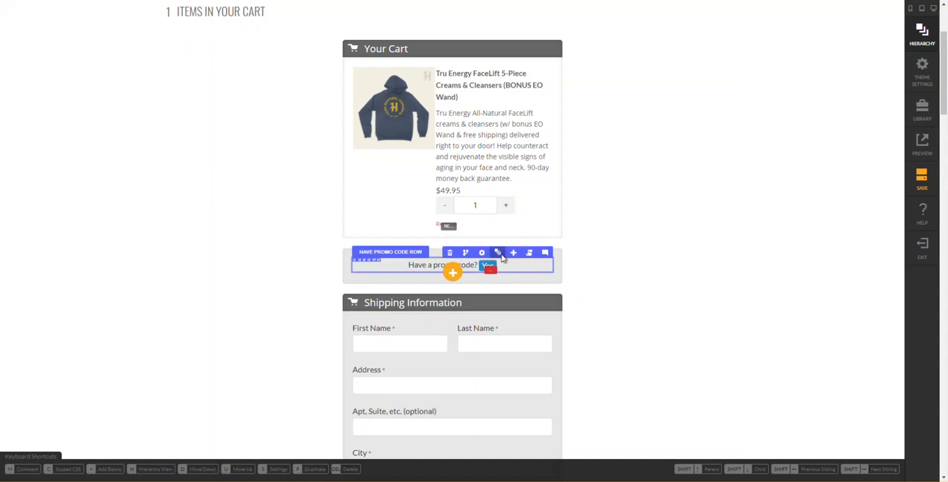
# - Add a one-column row inside the coupon section's inner column, below the Have Promo Code Row
pyautogui.moveTo(501, 255)
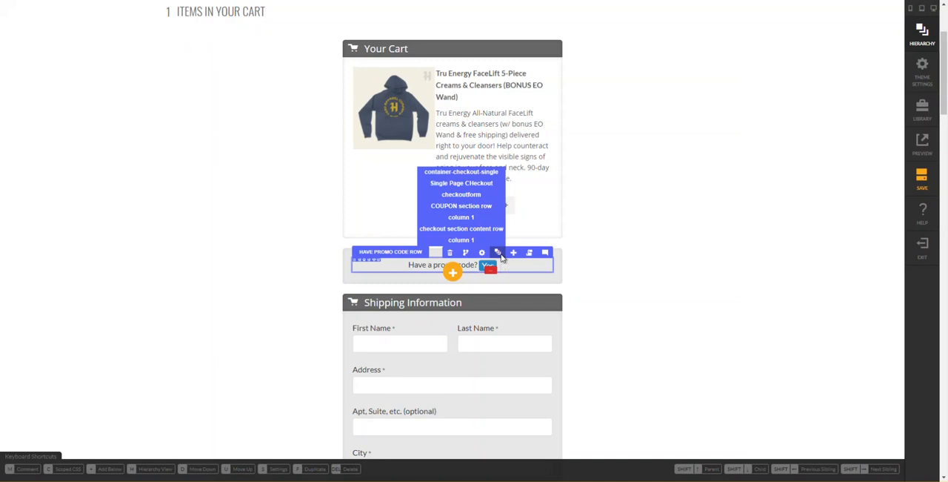
pyautogui.click(499, 253)
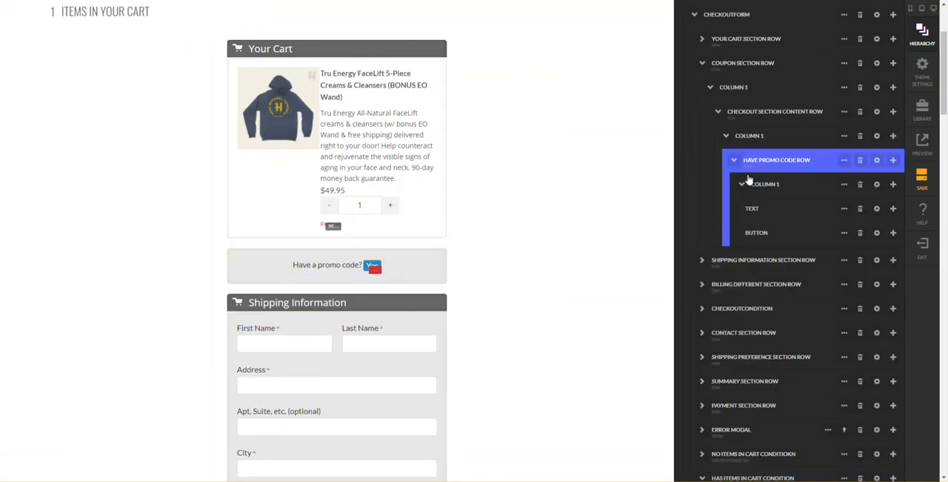
pyautogui.click(736, 162)
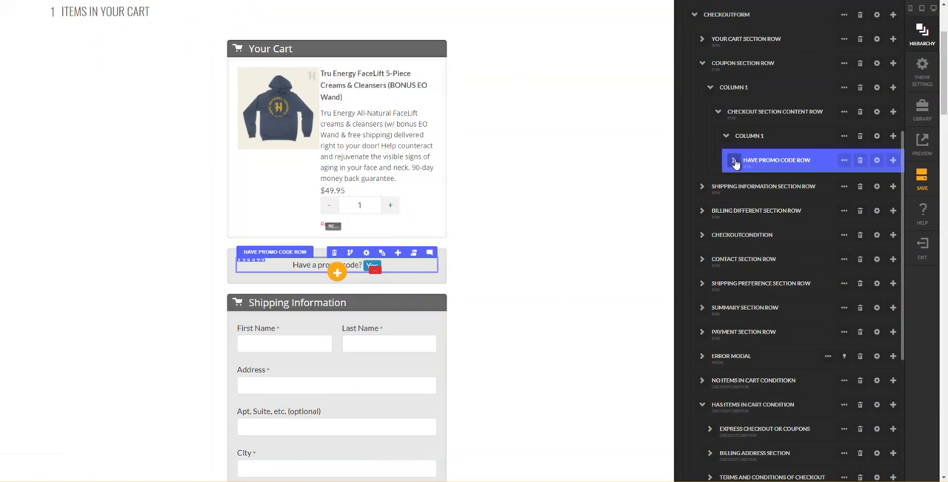
pyautogui.click(894, 140)
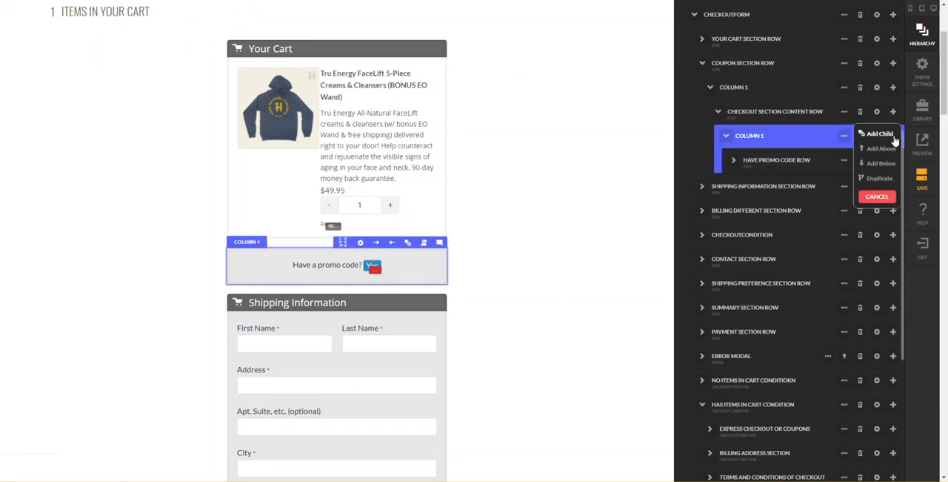
pyautogui.click(881, 134)
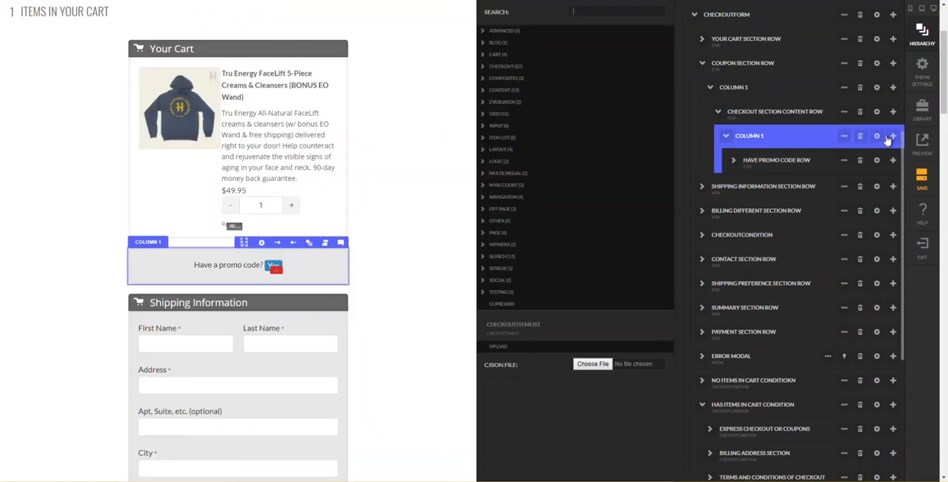
pyautogui.write('row')
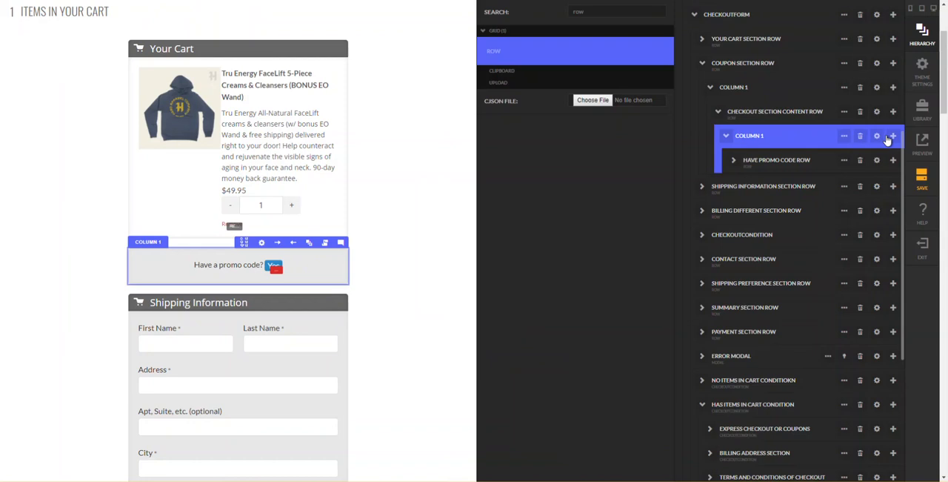
pyautogui.press('Return')
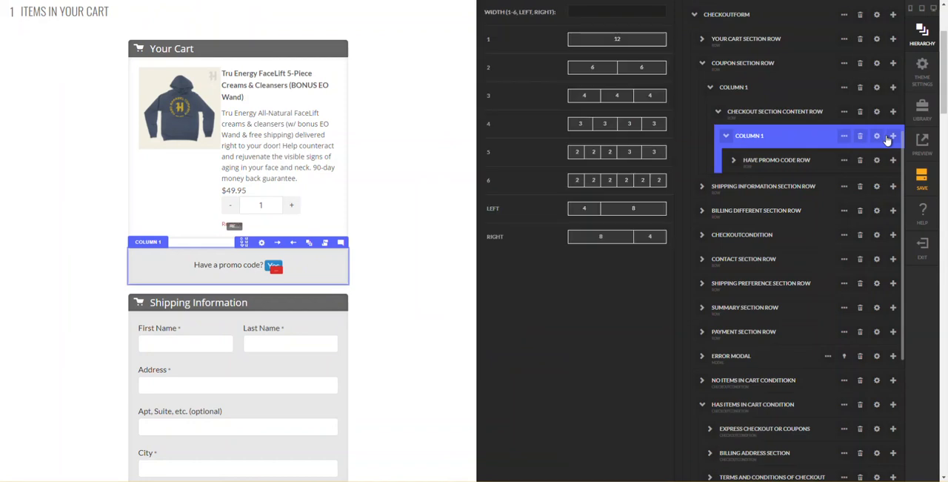
pyautogui.write('1')
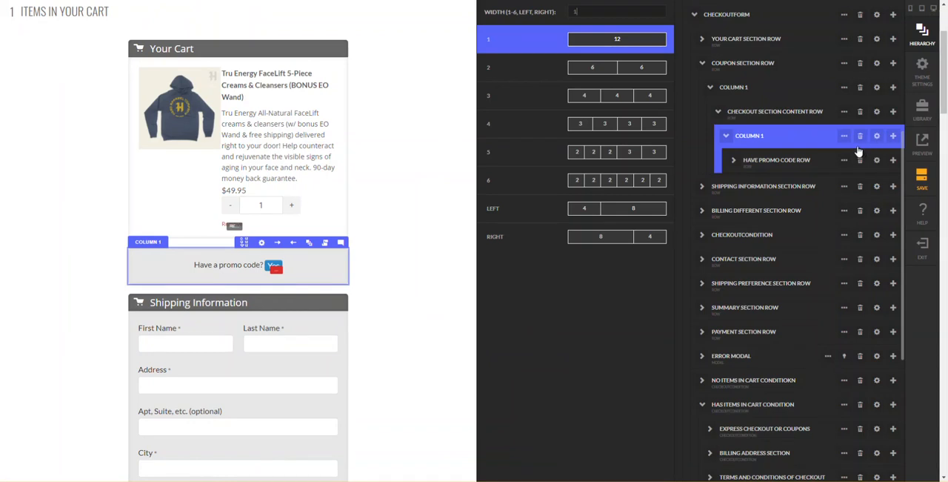
pyautogui.press('Return')
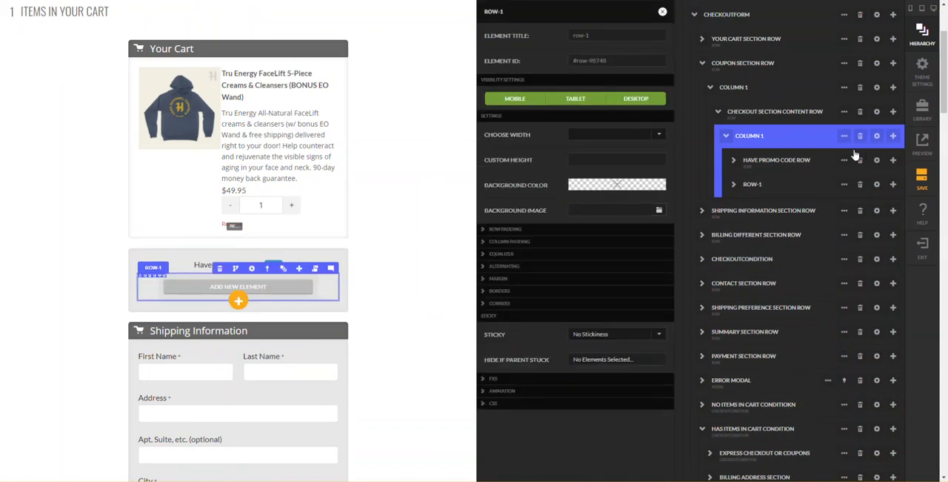
# - Rename the new row as "COUPON CODE ENTRY ROW" and close its settings
pyautogui.doubleClick(755, 189)
pyautogui.hotkey('ctrl', 'a')
pyautogui.write('COUPON CODE ENTRY ROW')
pyautogui.press('Return')
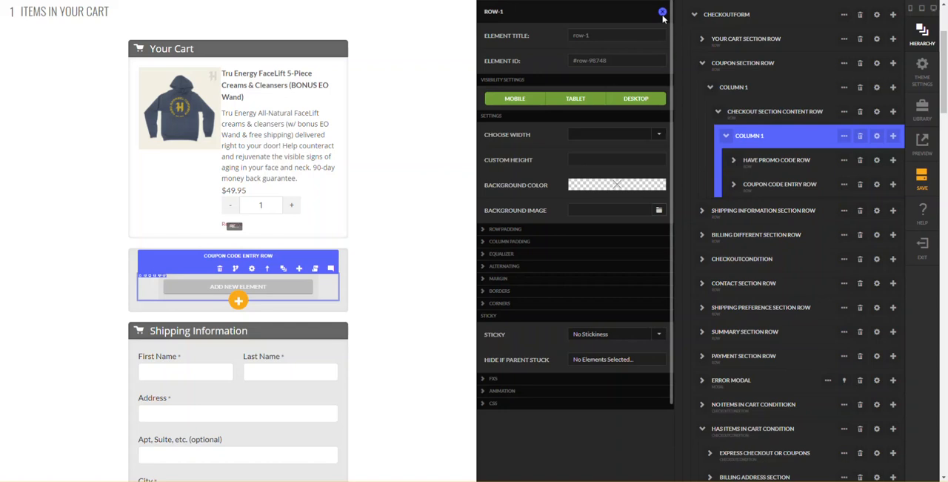
pyautogui.click(662, 12)
# - Hide the Coupon Code Entry Row by default
pyautogui.click(770, 184)
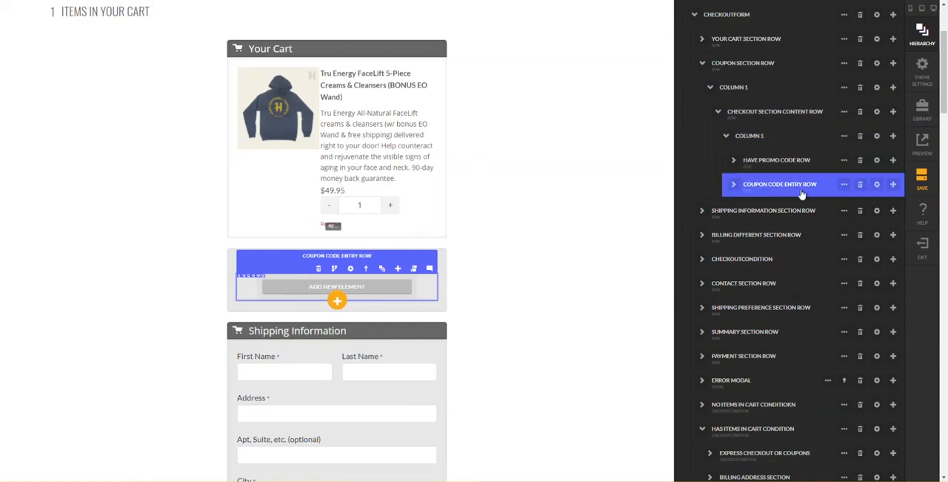
pyautogui.click(844, 183)
pyautogui.click(834, 306)
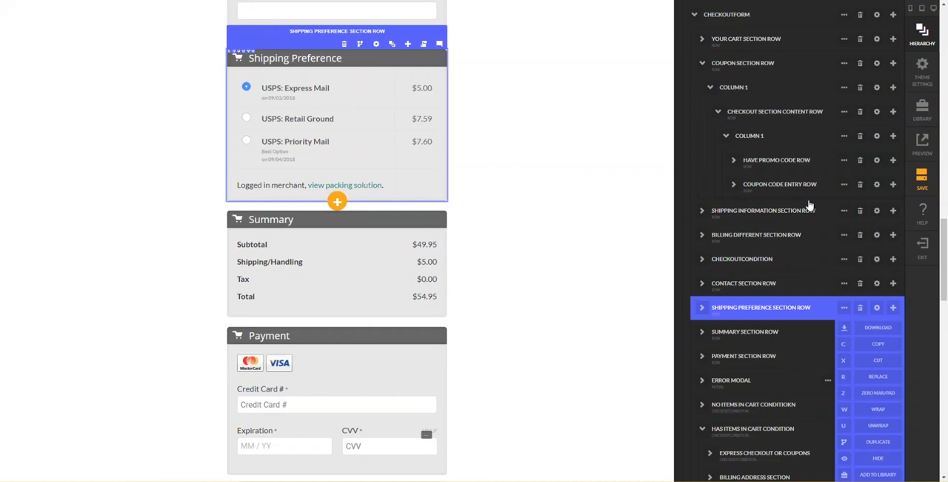
pyautogui.click(844, 184)
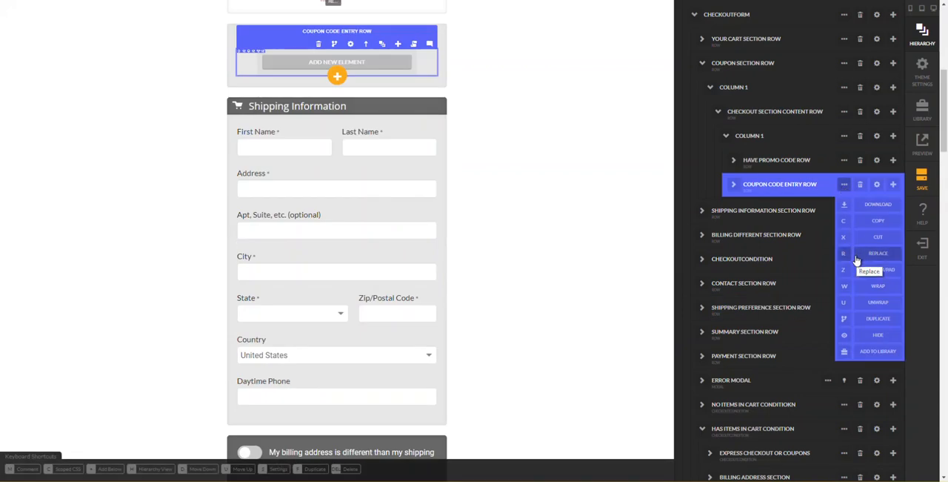
pyautogui.click(846, 336)
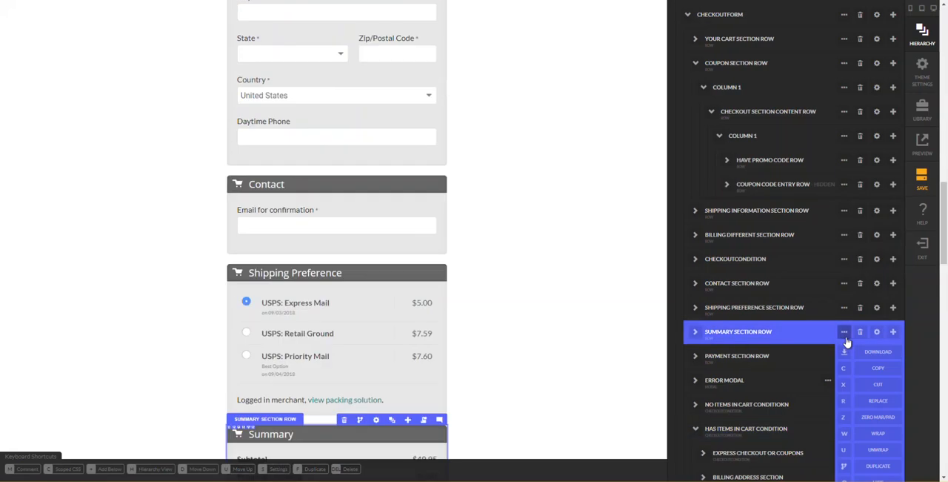
# - Set the button action of the Have Promo Code Row's Yes button to Show / Hide Action
pyautogui.click(787, 185)
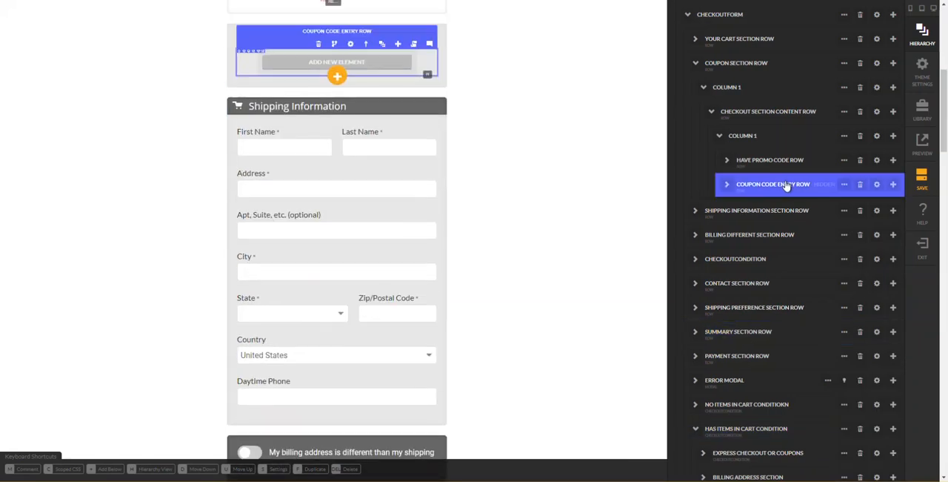
pyautogui.click(790, 164)
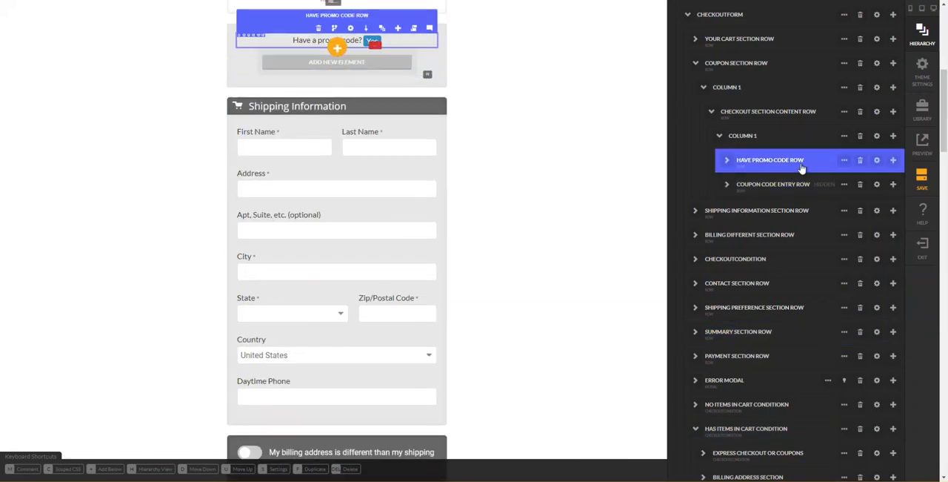
pyautogui.click(728, 164)
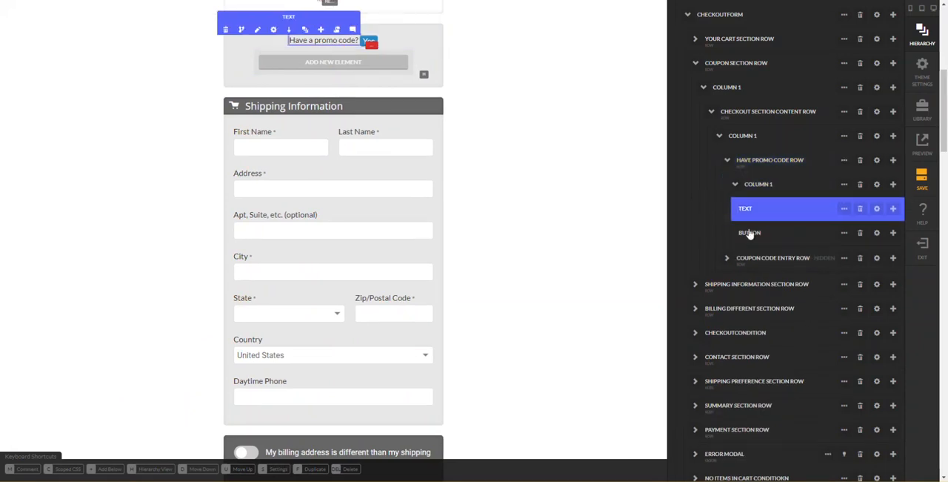
pyautogui.click(876, 233)
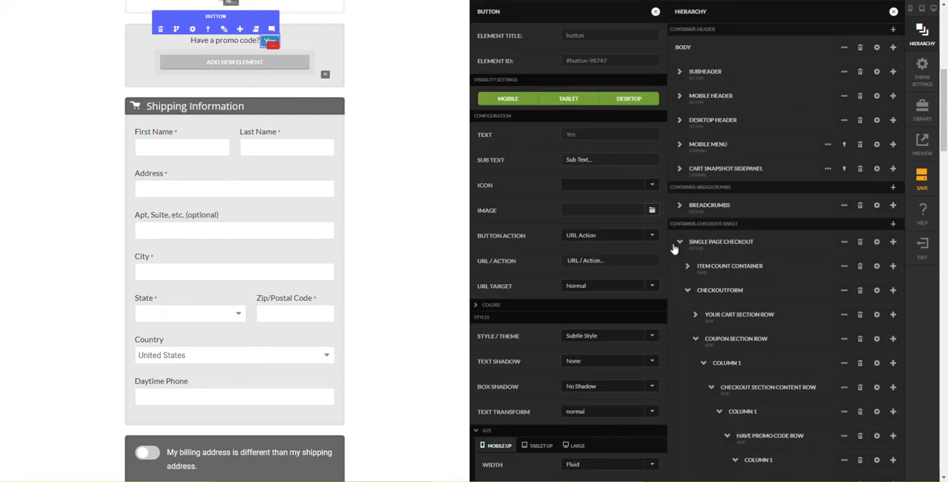
pyautogui.click(598, 235)
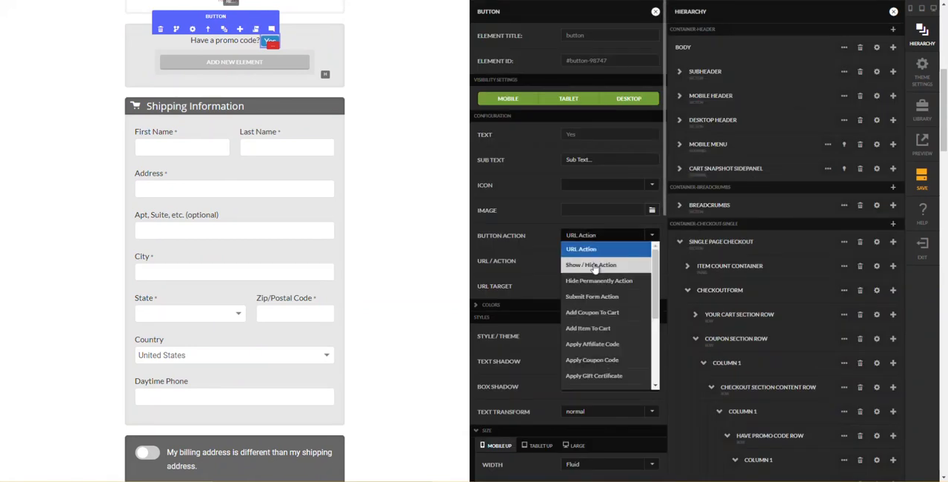
pyautogui.click(594, 266)
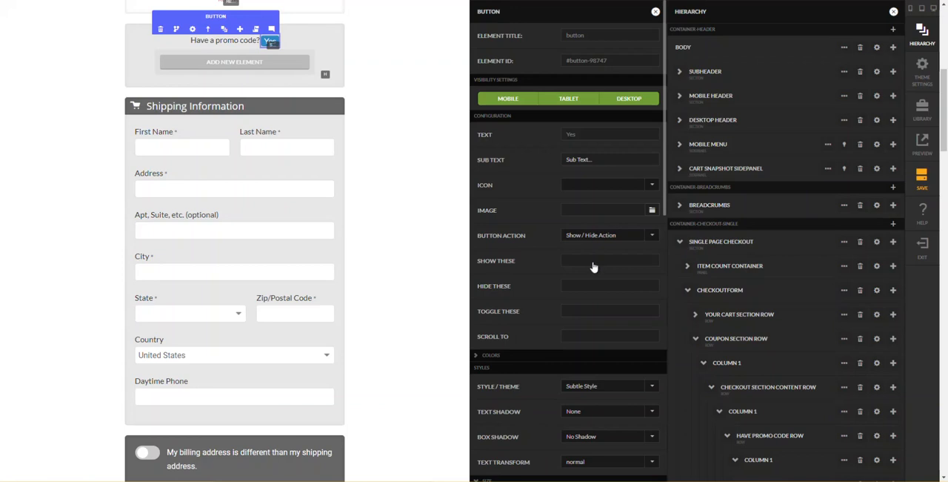
# - Choose the Coupon Code Entry Row as the element the Yes button shows
pyautogui.click(593, 267)
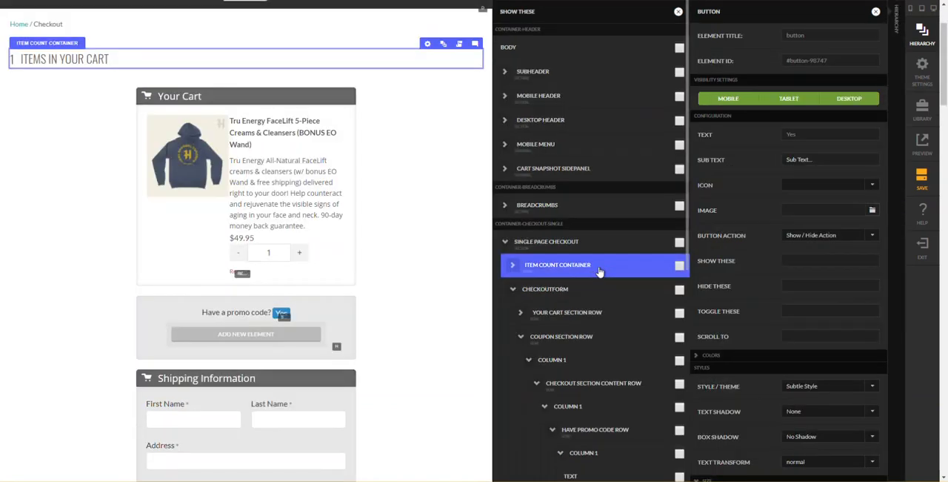
pyautogui.scroll(-1, 621, 382)
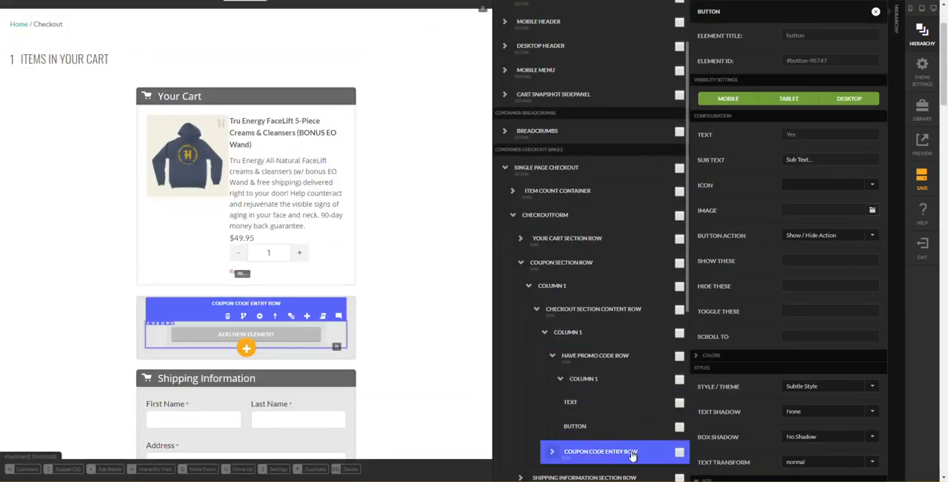
pyautogui.click(679, 457)
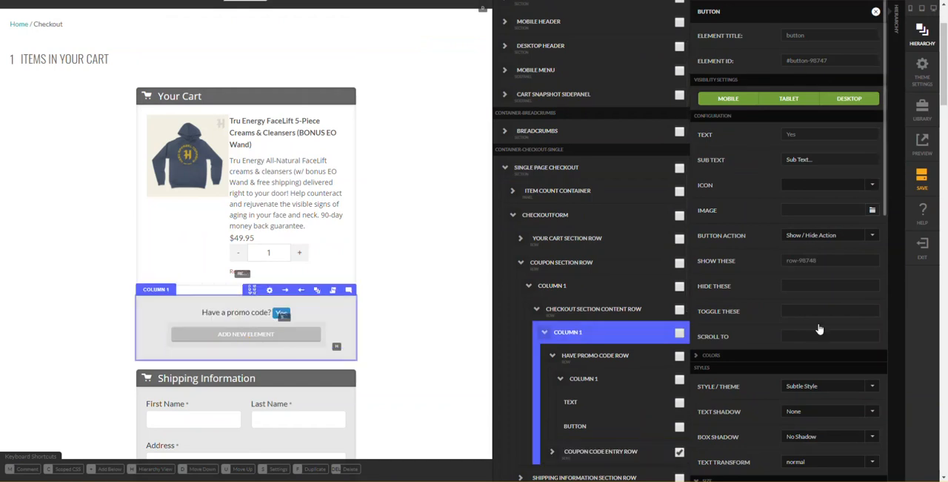
# - Choose the Have Promo Code Row as the element the Yes button hides, and close the settings
pyautogui.click(819, 289)
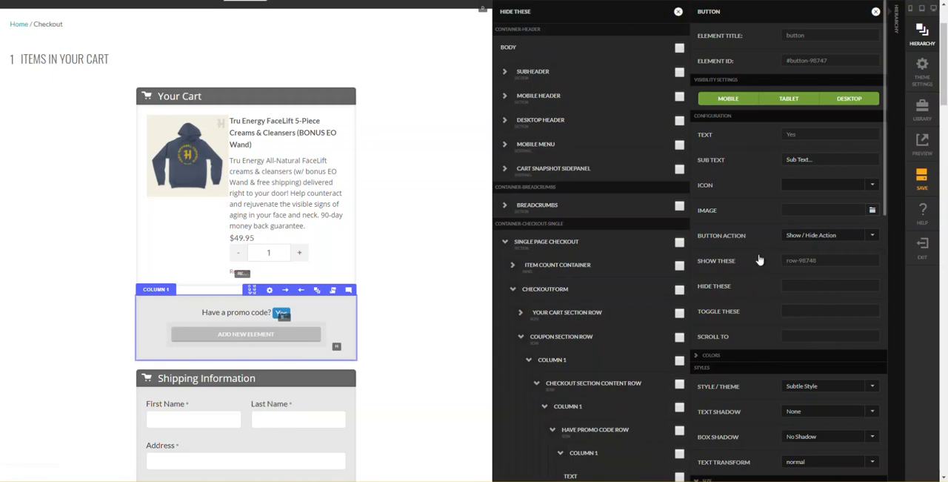
pyautogui.scroll(-1, 660, 312)
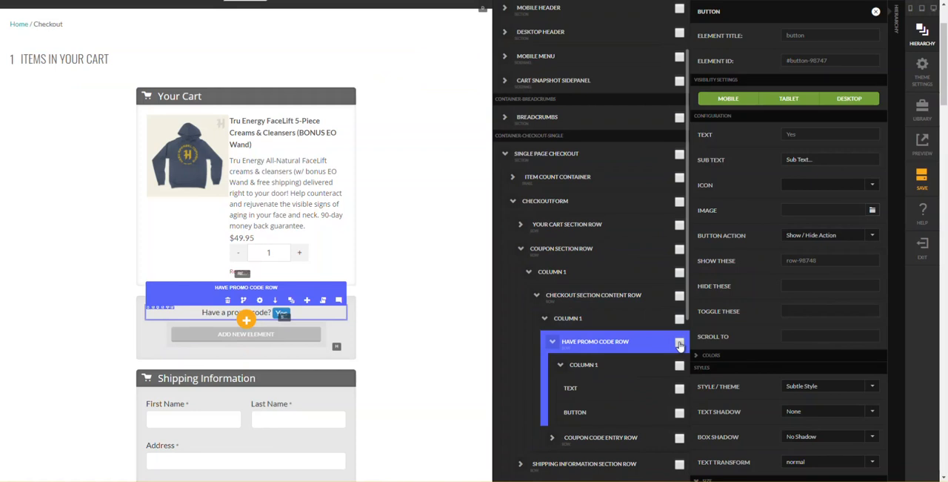
pyautogui.click(679, 342)
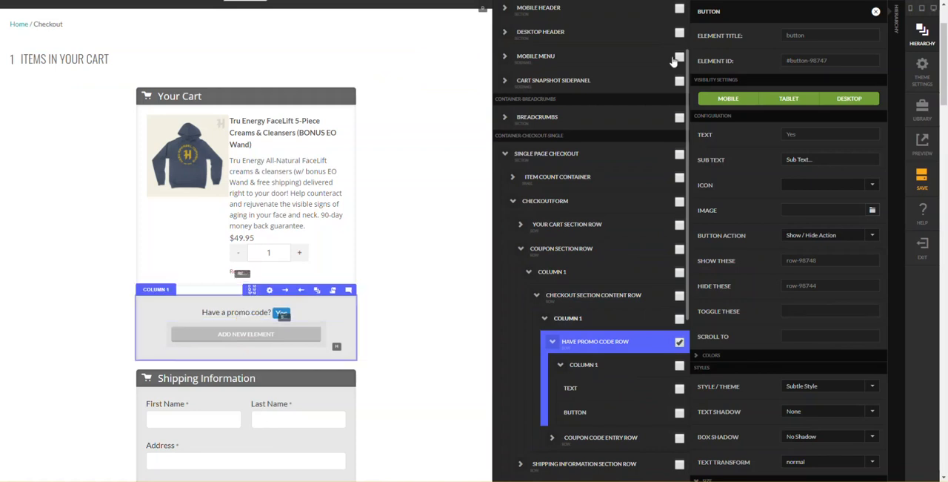
pyautogui.scroll(1, 664, 59)
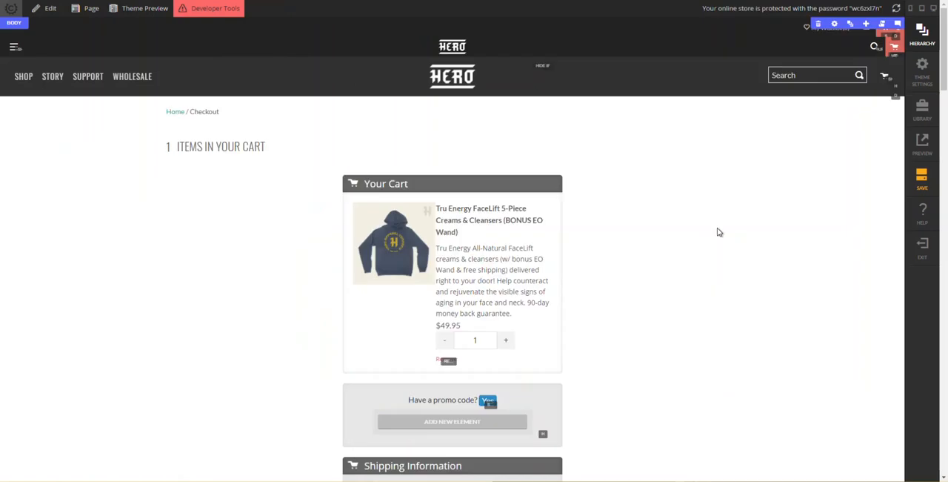
# - Locate the original Enter Coupon Code section's elements in the hierarchy, starting from its Apply Coupon button
pyautogui.scroll(-4, 594, 248)
pyautogui.scroll(-2, 557, 227)
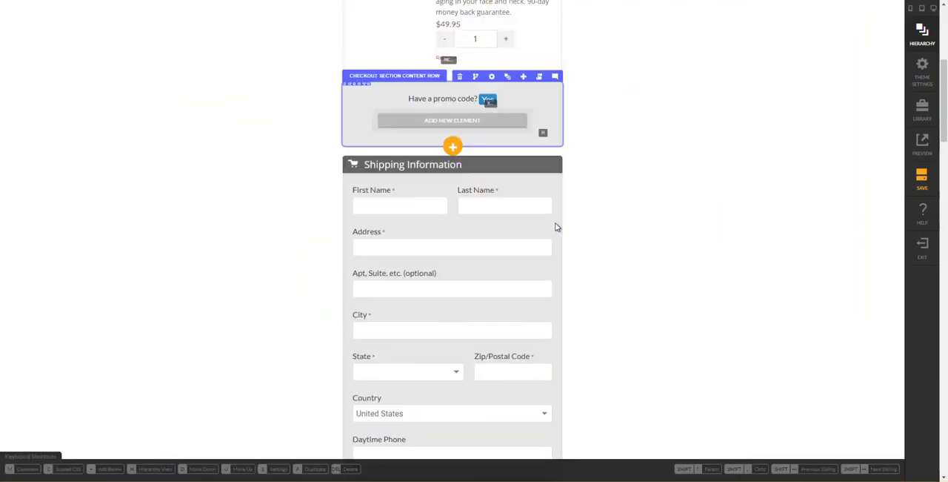
pyautogui.scroll(-4, 625, 180)
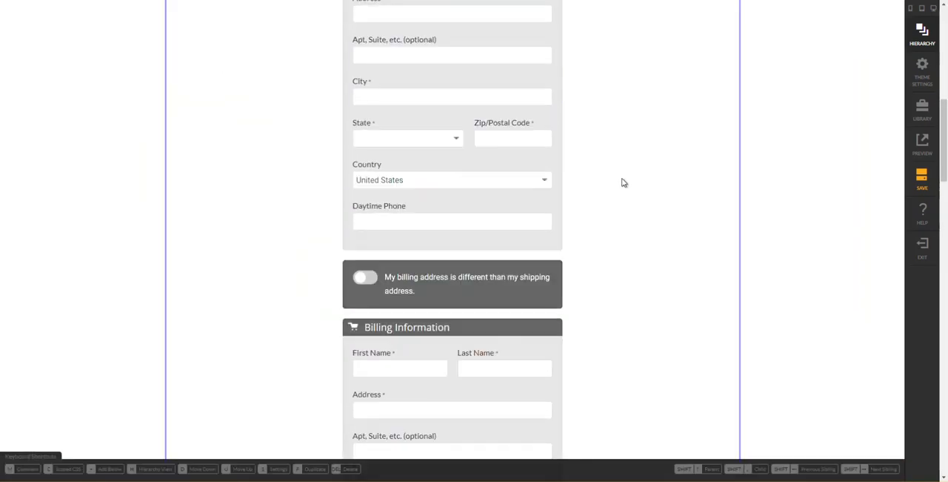
pyautogui.scroll(-4, 625, 182)
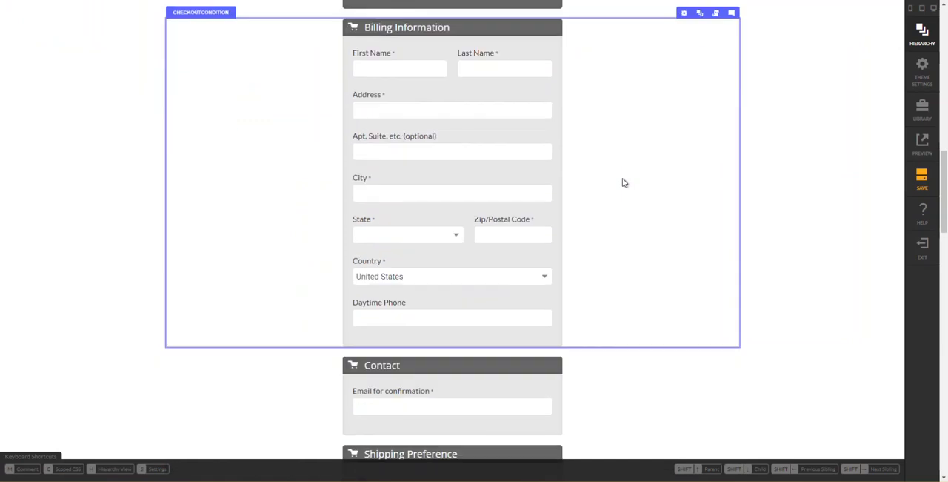
pyautogui.scroll(-8, 625, 182)
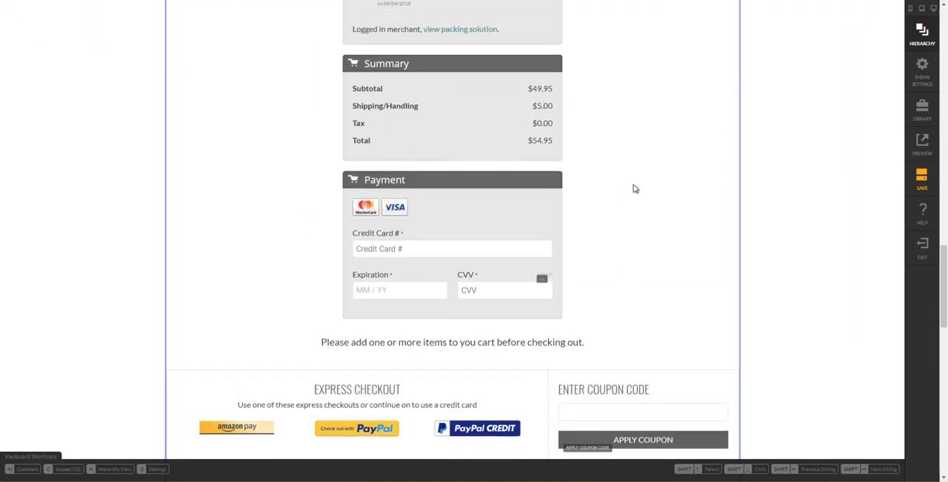
pyautogui.scroll(2, 628, 131)
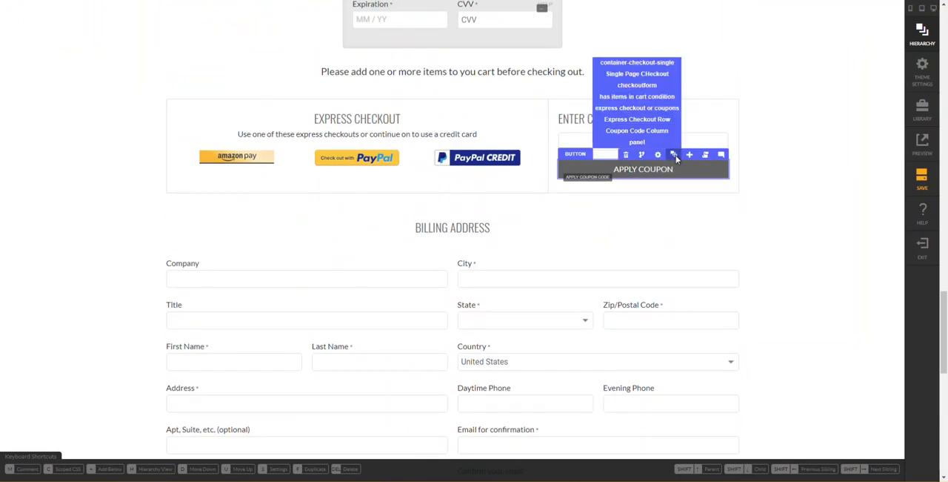
pyautogui.click(674, 156)
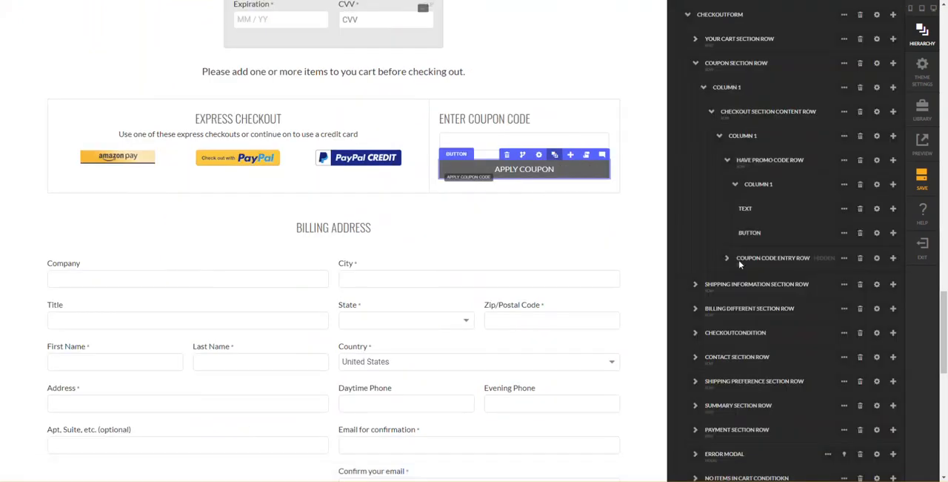
pyautogui.scroll(-4, 732, 269)
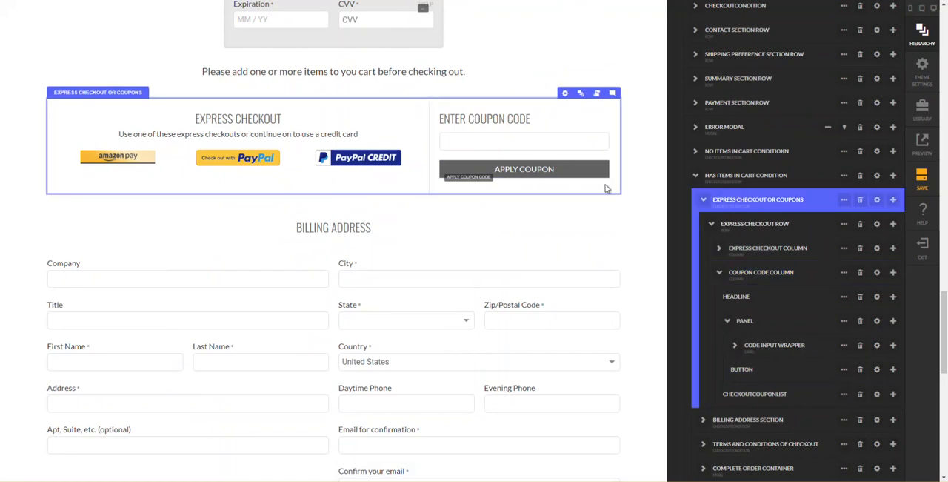
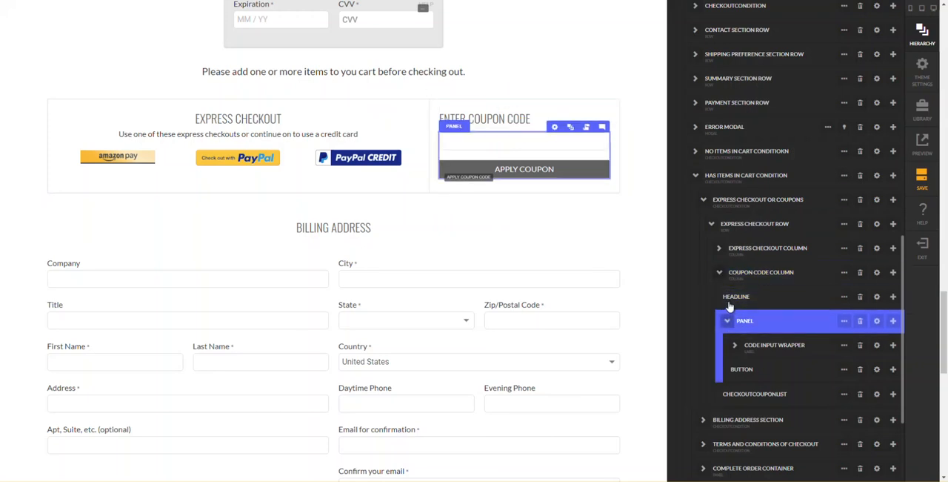
# - Copy the Express Checkout Row inside the Has Items In Cart condition to the clipboard
pyautogui.click(731, 306)
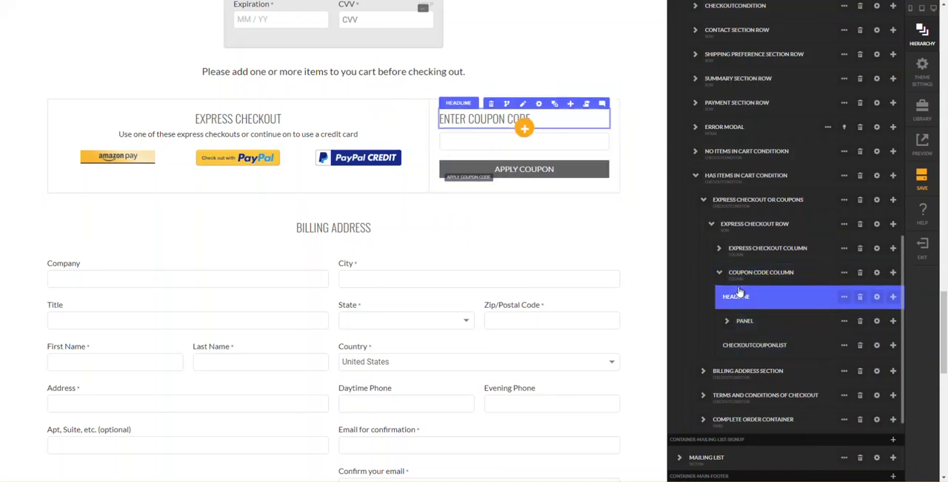
pyautogui.click(741, 224)
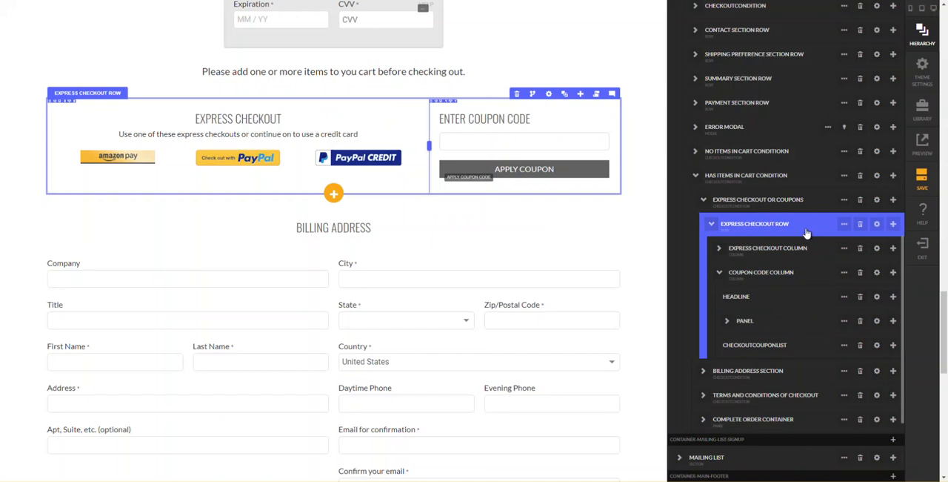
pyautogui.click(844, 224)
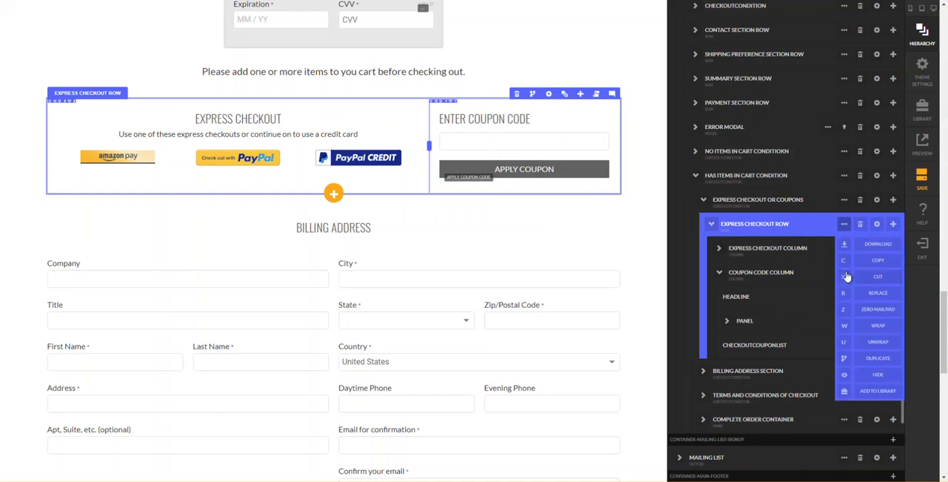
pyautogui.click(846, 263)
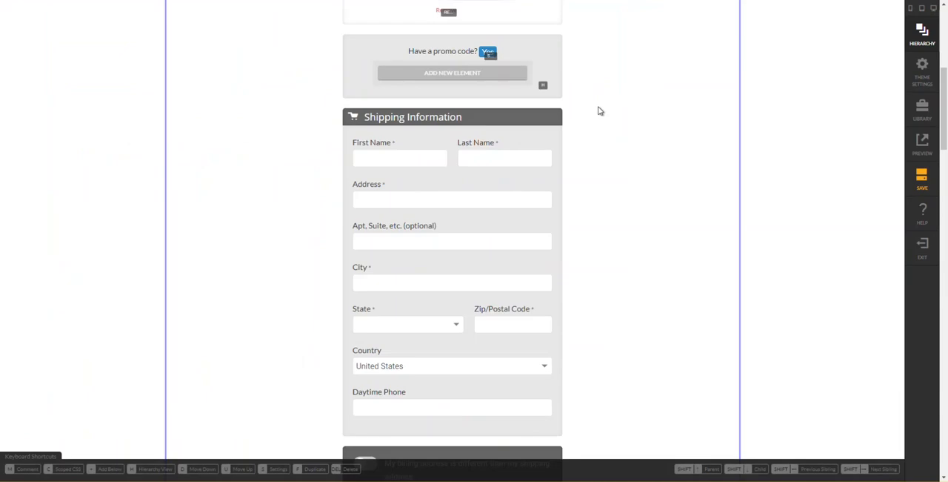
# - Paste the copied Express Checkout Row as a child of Column 1 in the Coupon Code Entry Row, then close its settings
pyautogui.scroll(3, 598, 118)
pyautogui.click(485, 231)
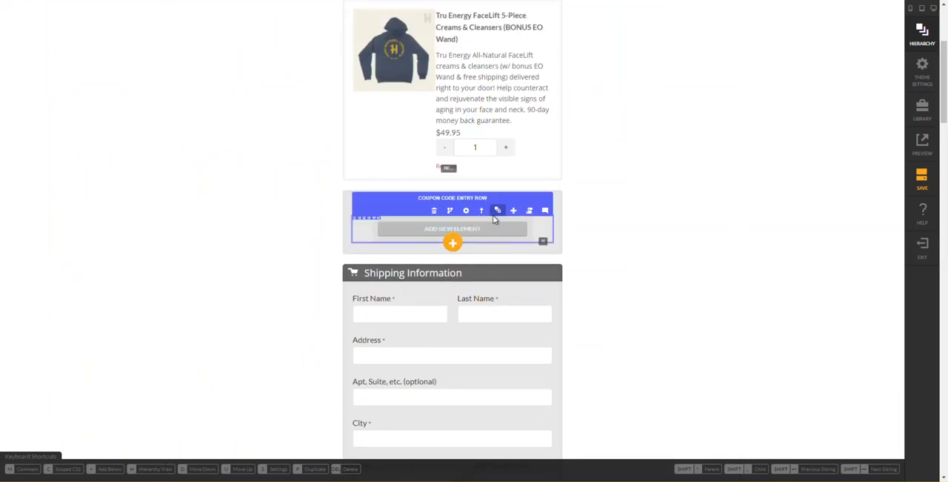
pyautogui.click(495, 216)
pyautogui.scroll(-1, 722, 266)
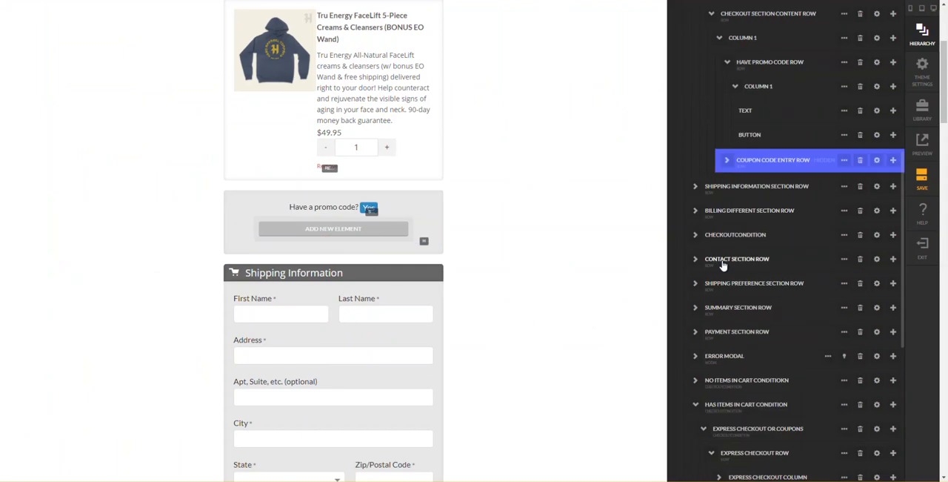
pyautogui.click(724, 163)
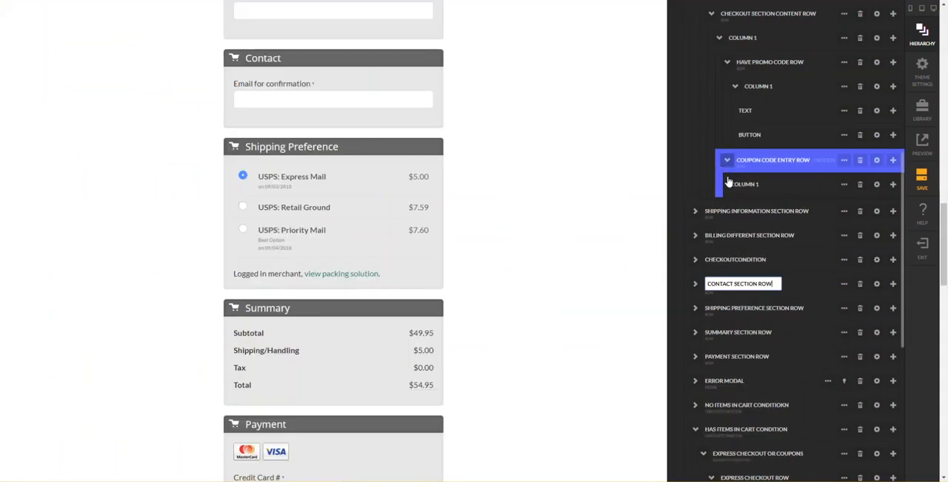
pyautogui.click(892, 185)
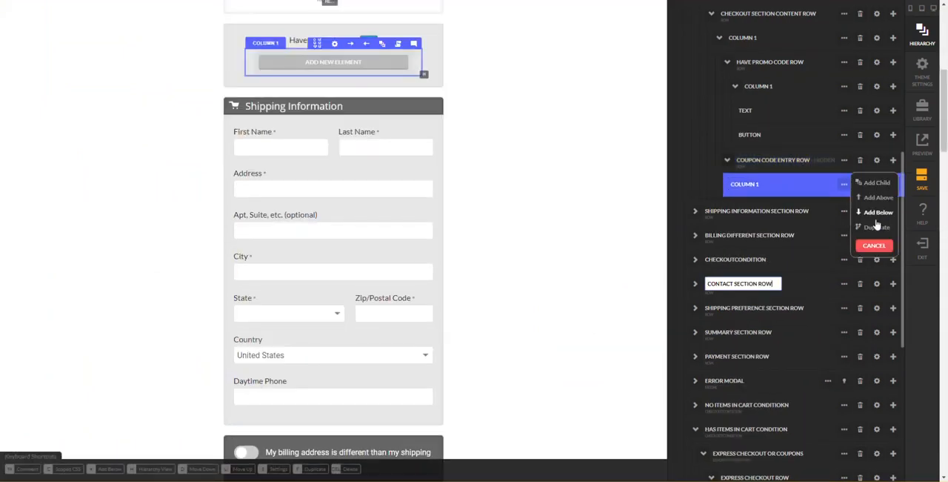
pyautogui.click(875, 183)
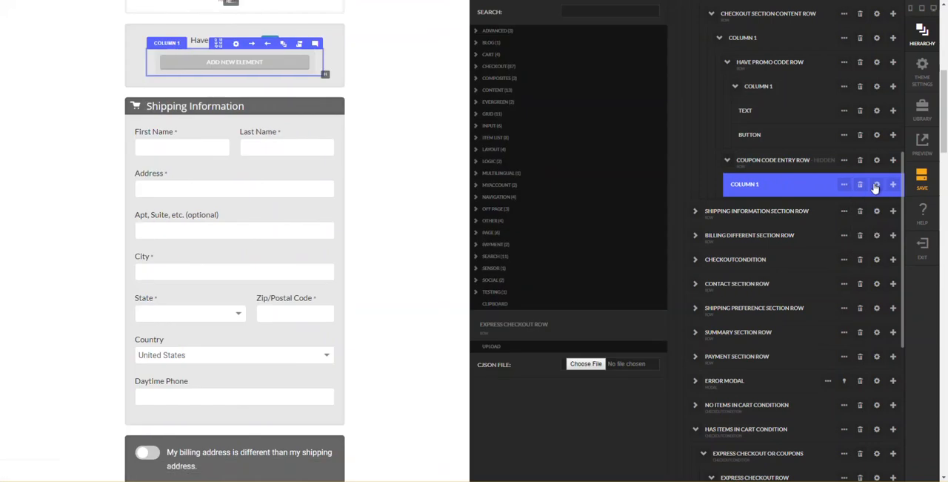
pyautogui.click(612, 328)
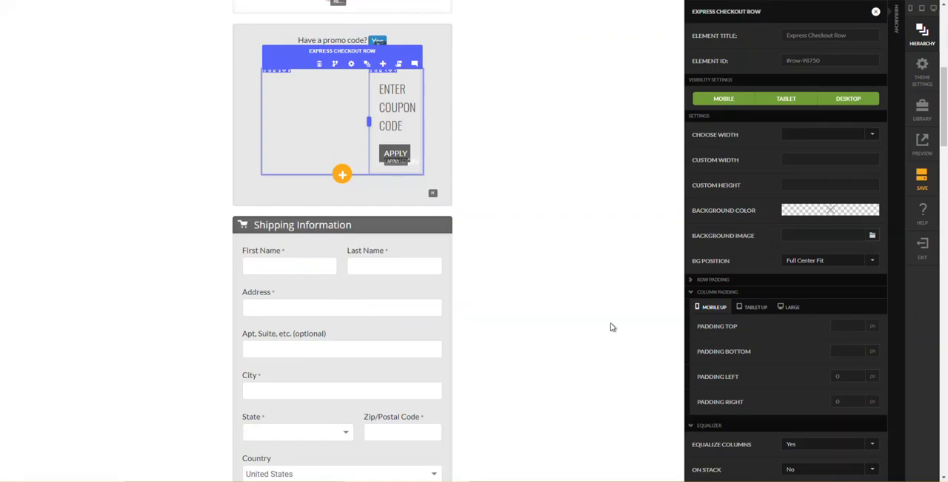
pyautogui.click(876, 12)
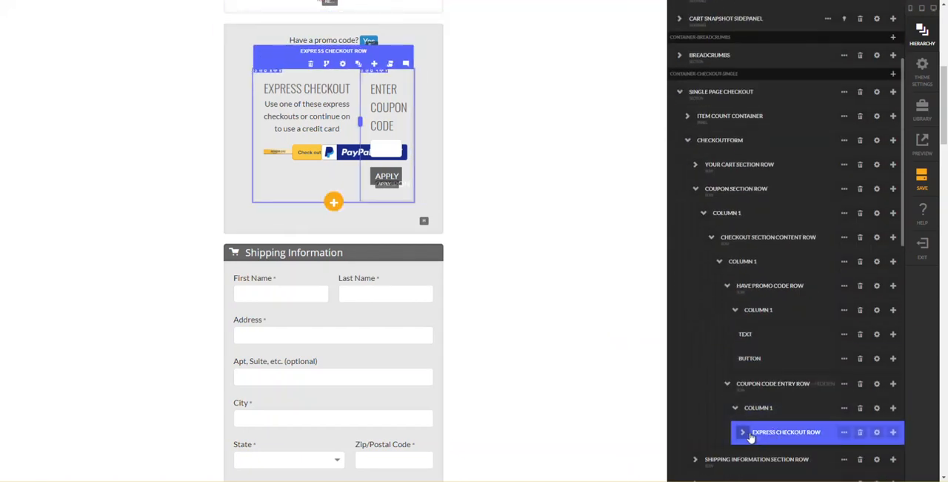
# - Delete the Express Checkout Column from the row pasted into the Coupon Code Entry Row
pyautogui.click(750, 433)
pyautogui.click(745, 419)
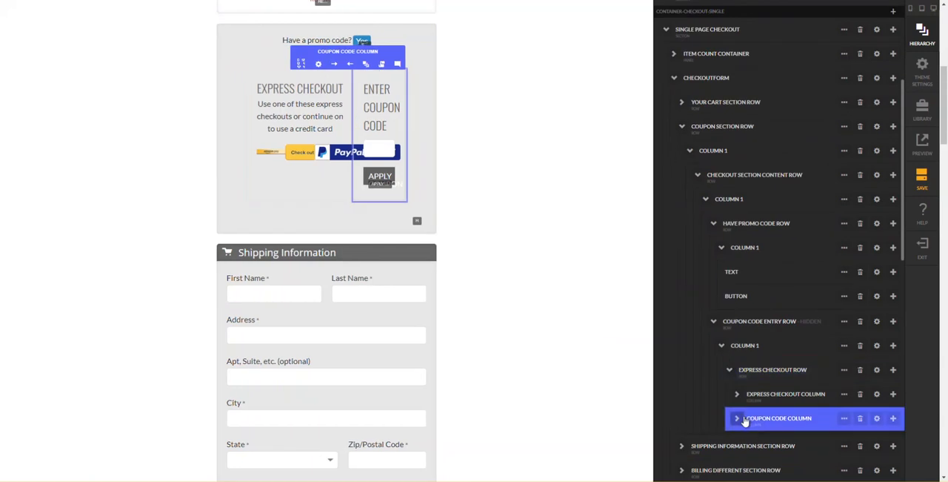
pyautogui.click(739, 419)
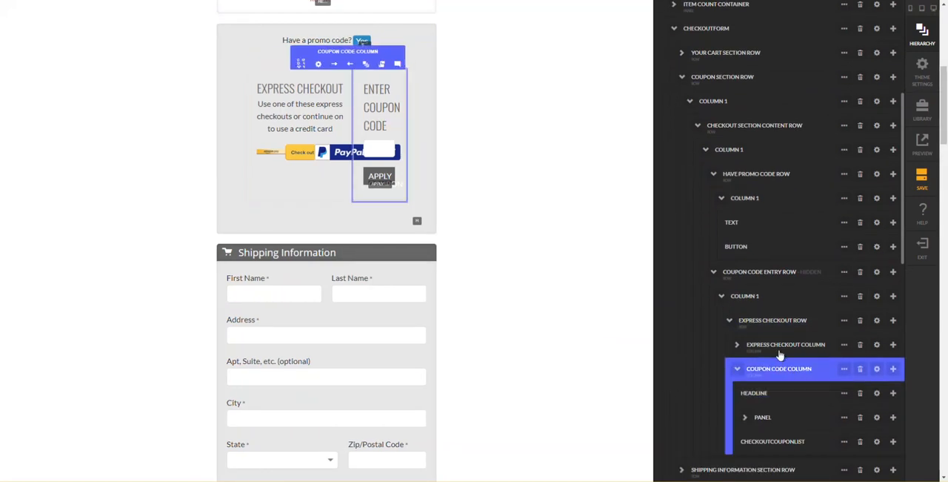
pyautogui.click(837, 345)
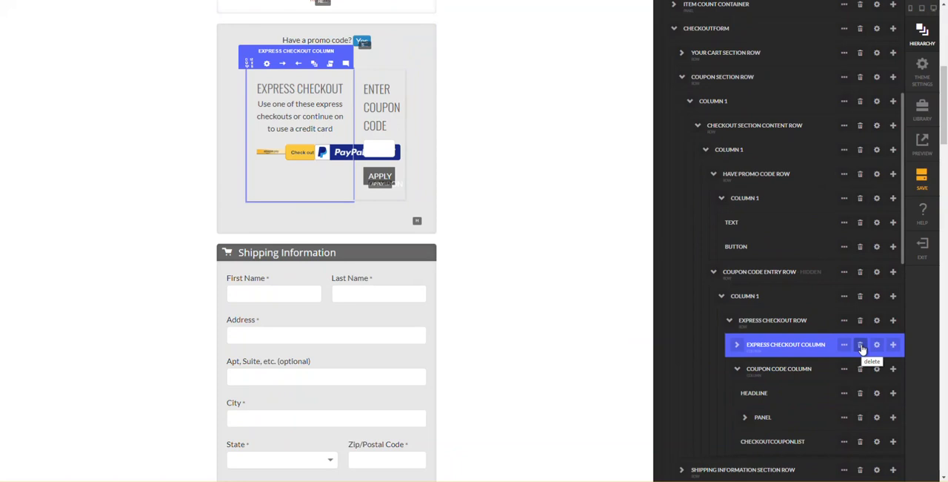
pyautogui.click(861, 347)
pyautogui.press('Return')
# - Move the headline, panel and CheckoutCouponList out of the Coupon Code Column directly into Column 1 of the Coupon Code Entry Row
pyautogui.click(805, 344)
pyautogui.click(775, 371)
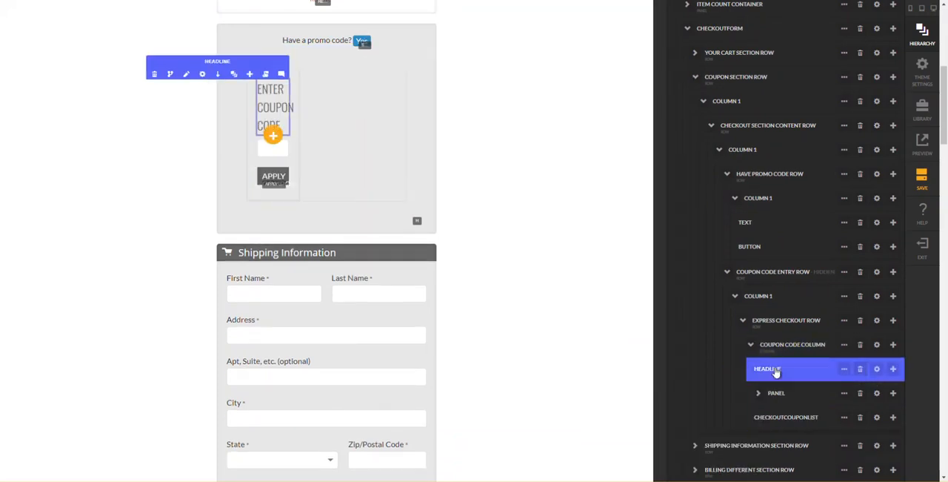
pyautogui.click(781, 393)
pyautogui.click(783, 376)
pyautogui.click(782, 394)
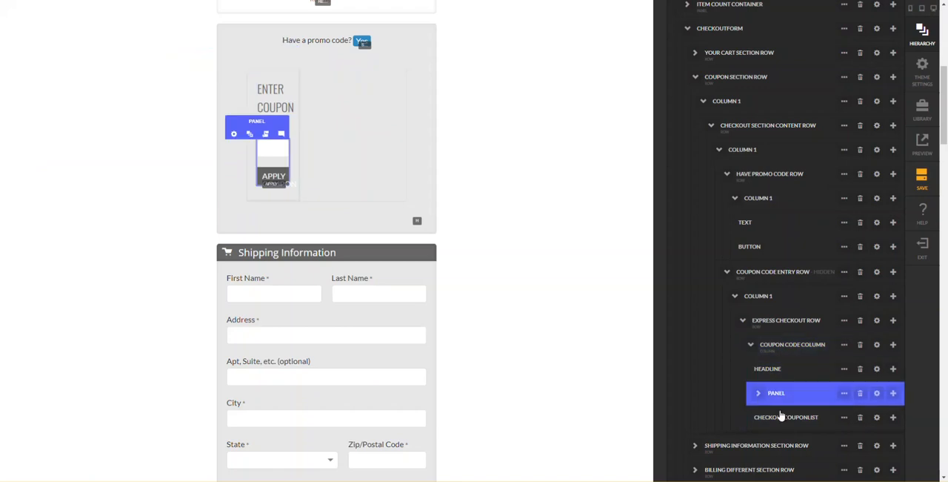
pyautogui.click(781, 415)
pyautogui.click(779, 367)
pyautogui.click(775, 343)
pyautogui.click(775, 368)
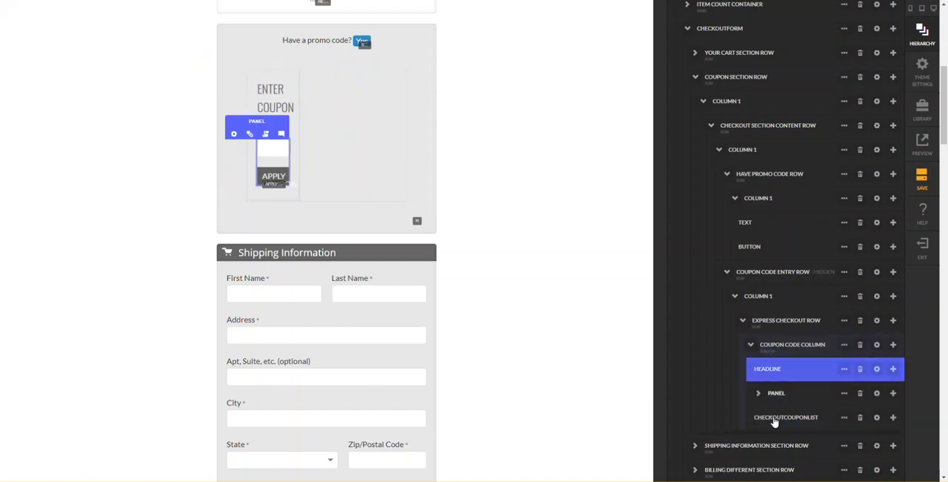
pyautogui.click(775, 419)
pyautogui.moveTo(769, 424); pyautogui.dragTo(748, 372)
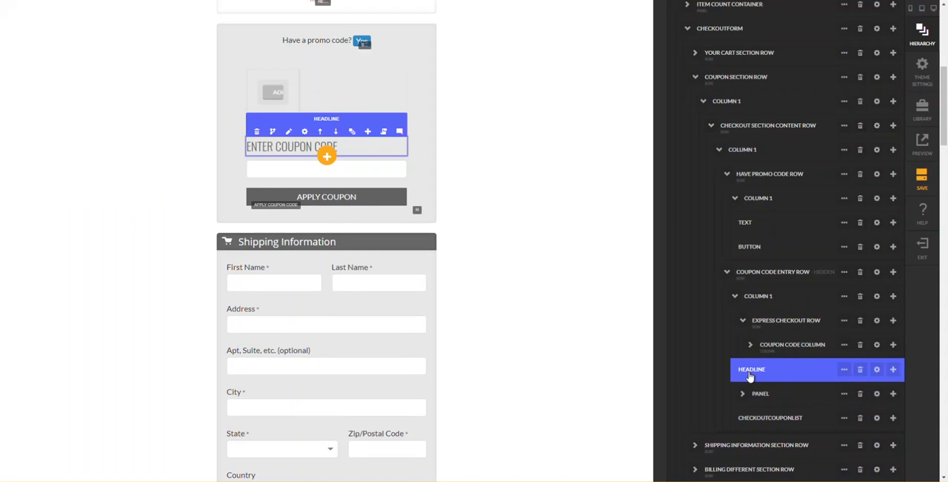
# - Delete the emptied Express Checkout Row from the Coupon Code Entry Row and hide the hierarchy
pyautogui.click(860, 321)
pyautogui.press('Escape')
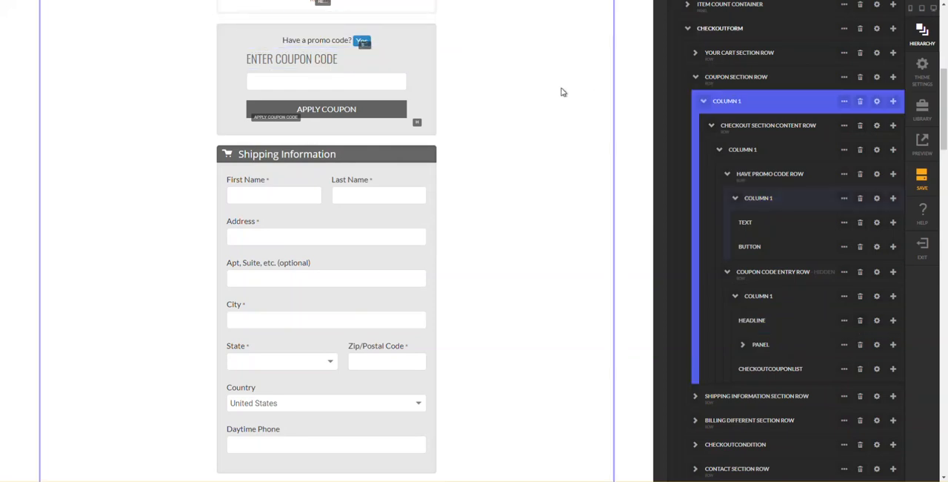
pyautogui.press('h')
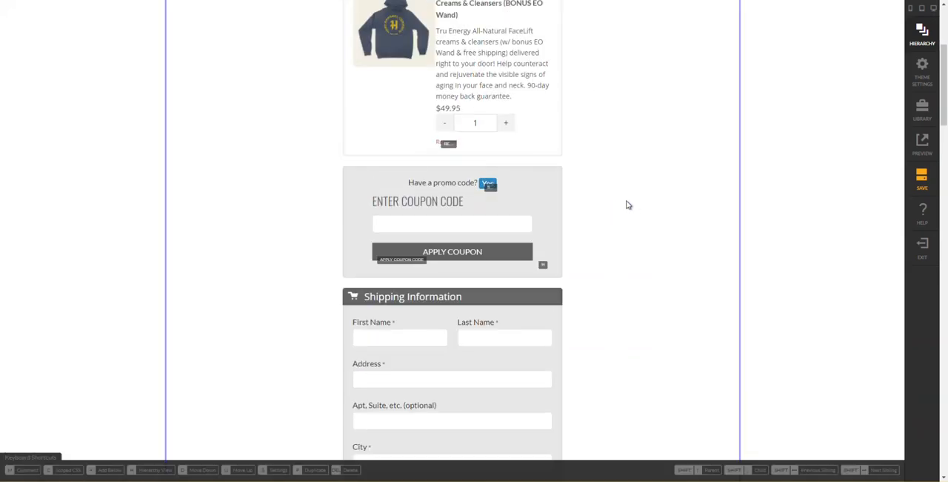
# - Compare the rebuilt coupon code section with the Enter Promo Code section of the original checkout page
pyautogui.scroll(3, 604, 236)
pyautogui.scroll(-10, 612, 233)
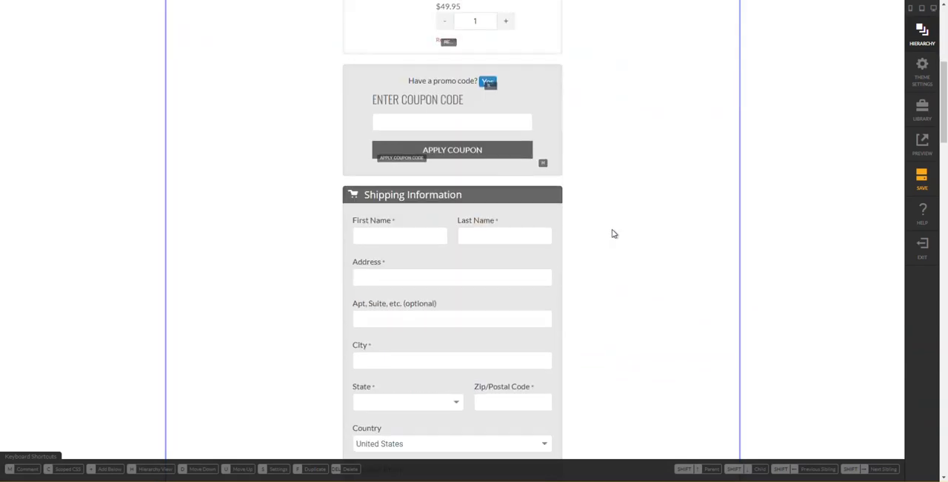
pyautogui.scroll(-5, 612, 233)
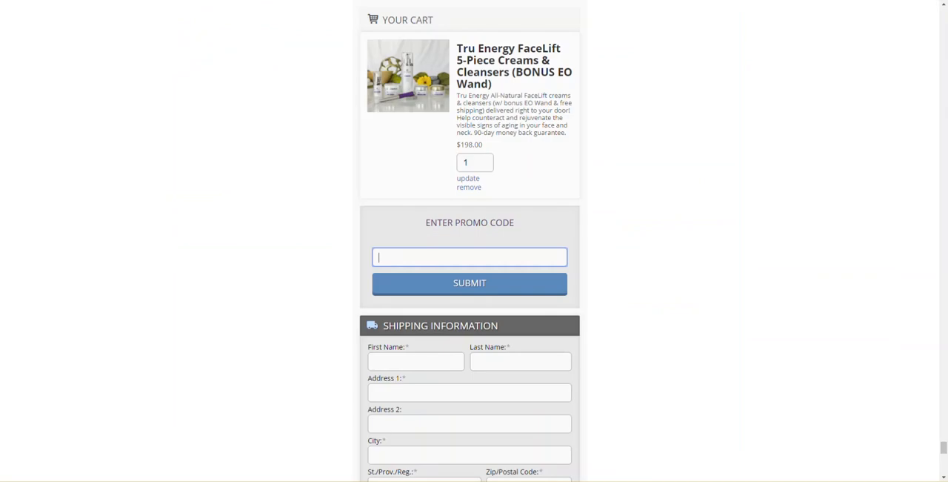
pyautogui.scroll(-4, 692, 329)
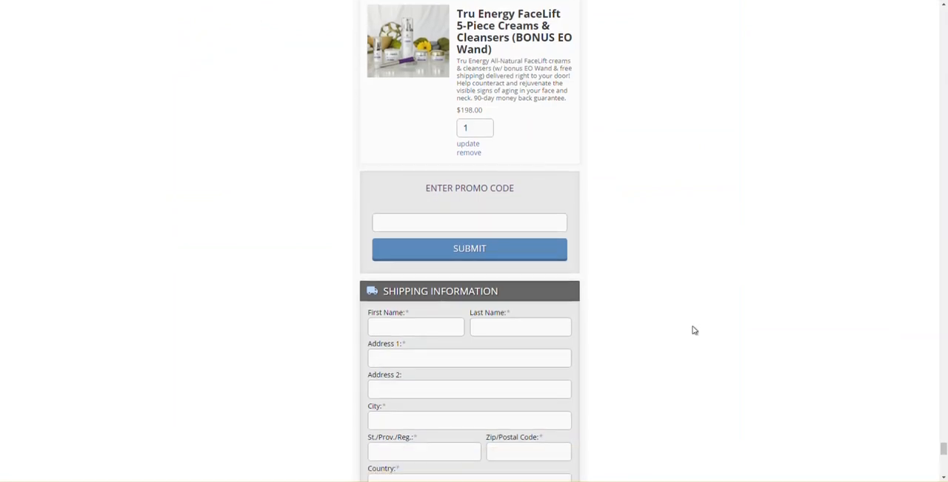
pyautogui.scroll(-6, 695, 330)
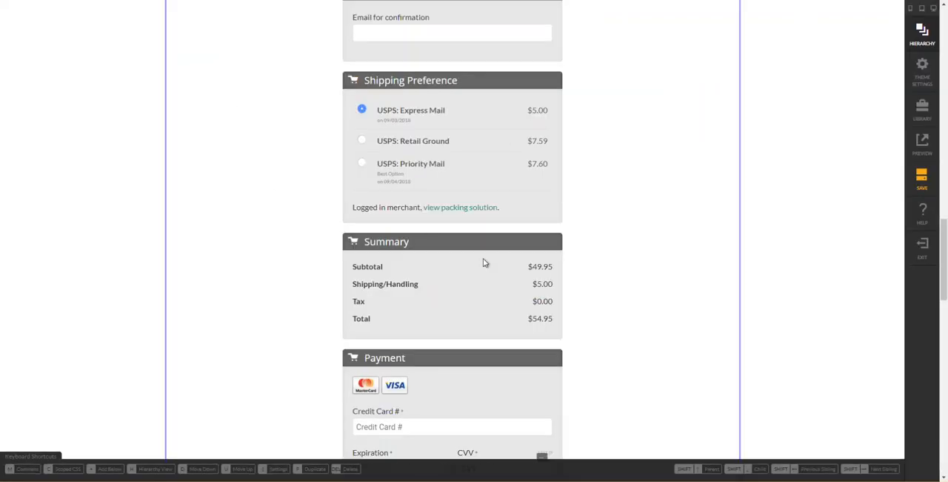
# - Copy the Complete Order button in the Complete Order Container to the clipboard
pyautogui.scroll(-4, 511, 269)
pyautogui.scroll(-10, 510, 269)
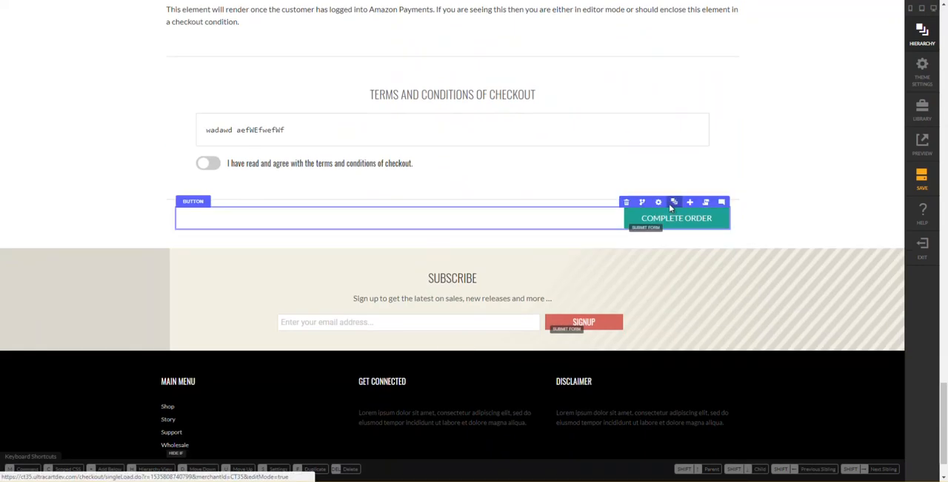
pyautogui.moveTo(664, 206)
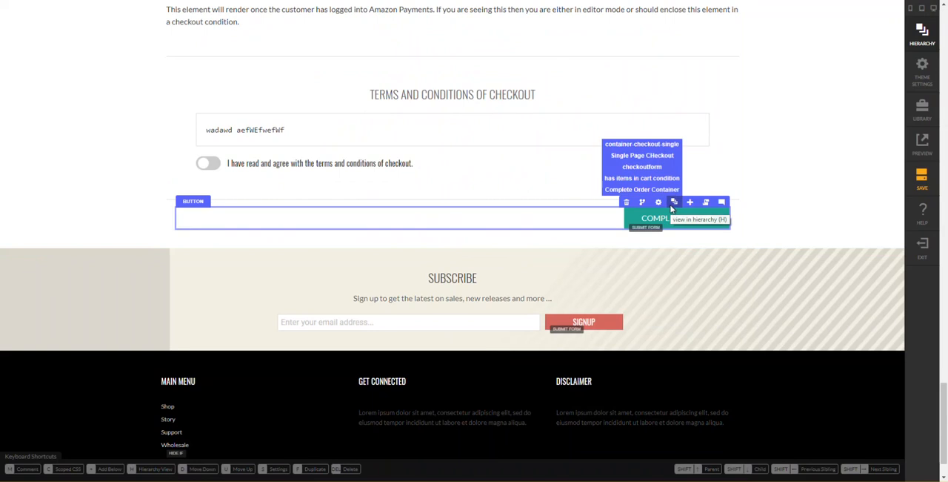
pyautogui.click(673, 202)
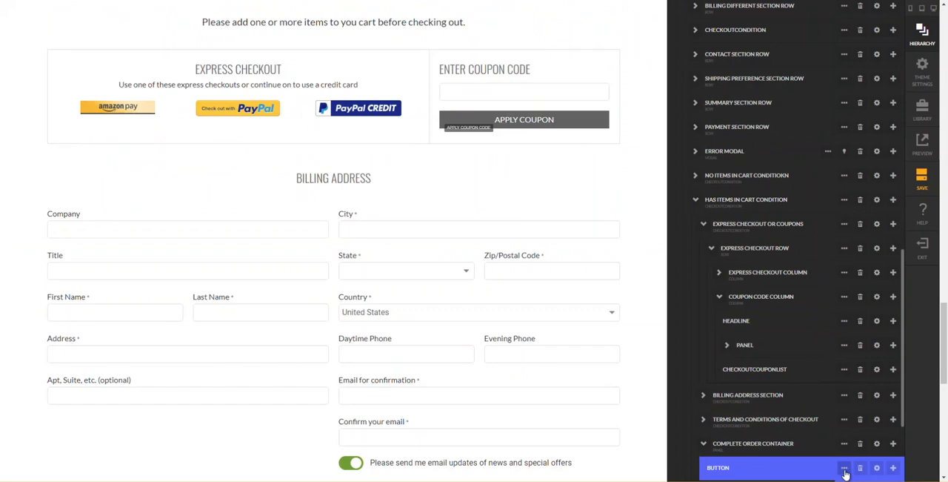
pyautogui.click(845, 473)
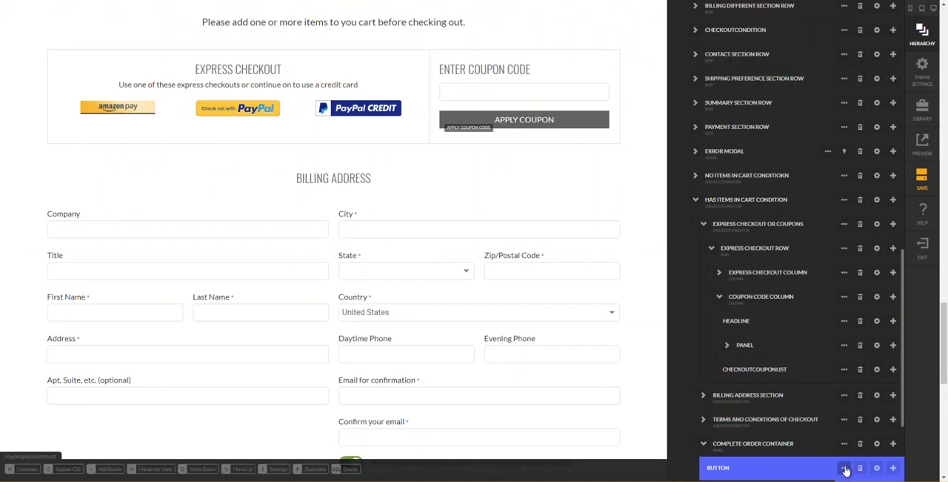
pyautogui.scroll(-2, 842, 468)
pyautogui.click(847, 378)
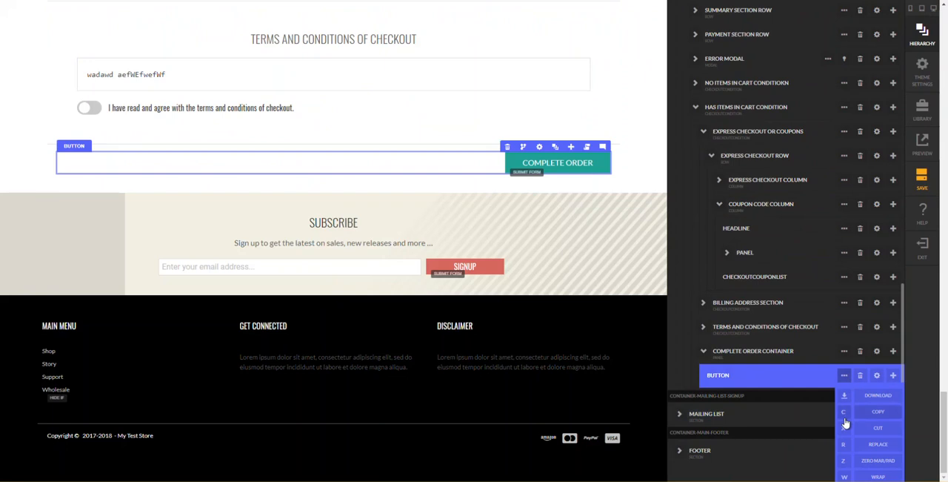
pyautogui.click(845, 417)
# - Insert the copied Complete Order button from the clipboard directly below the Payment Section Row
pyautogui.click(749, 271)
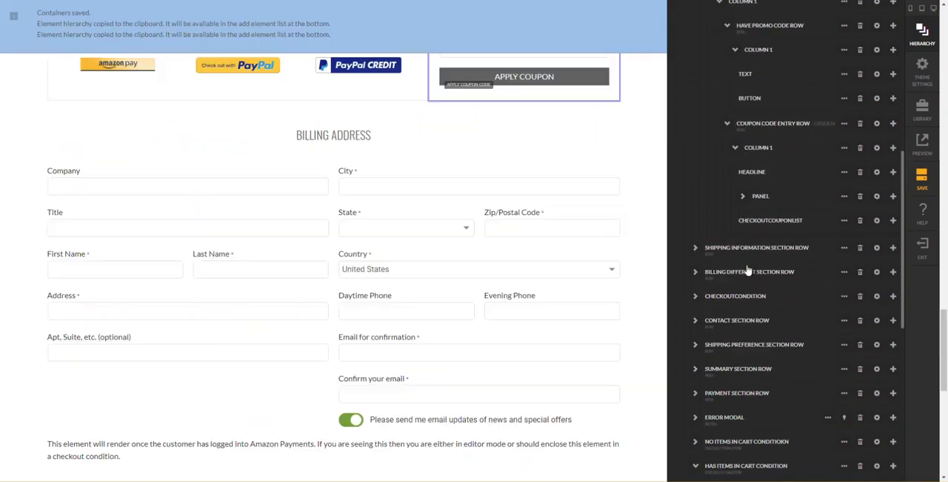
pyautogui.click(740, 101)
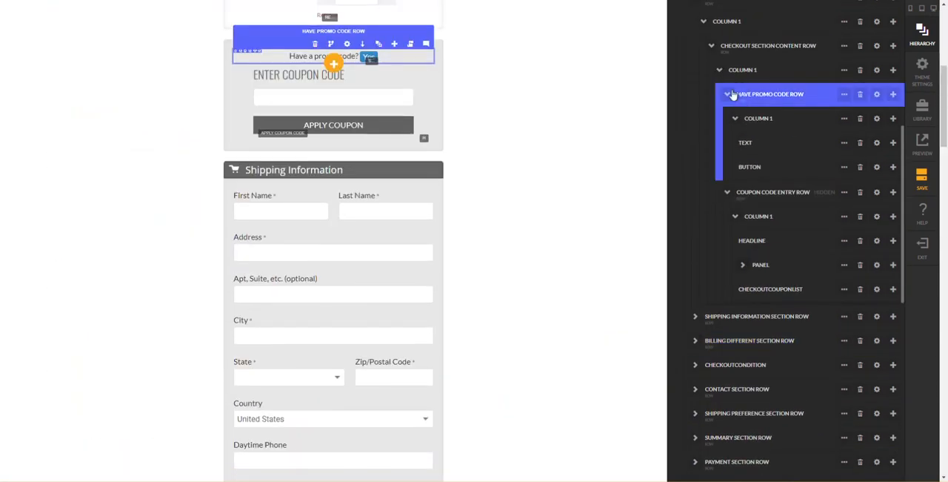
pyautogui.scroll(1, 739, 99)
pyautogui.click(700, 83)
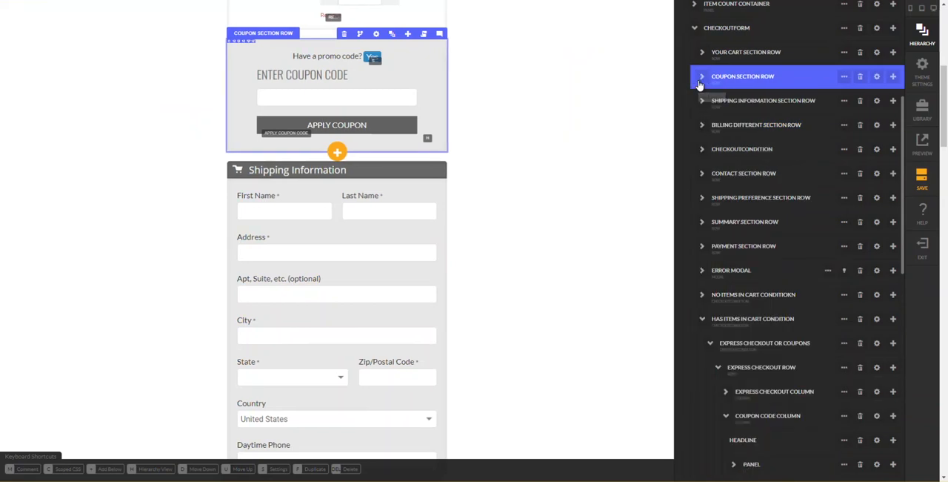
pyautogui.click(724, 257)
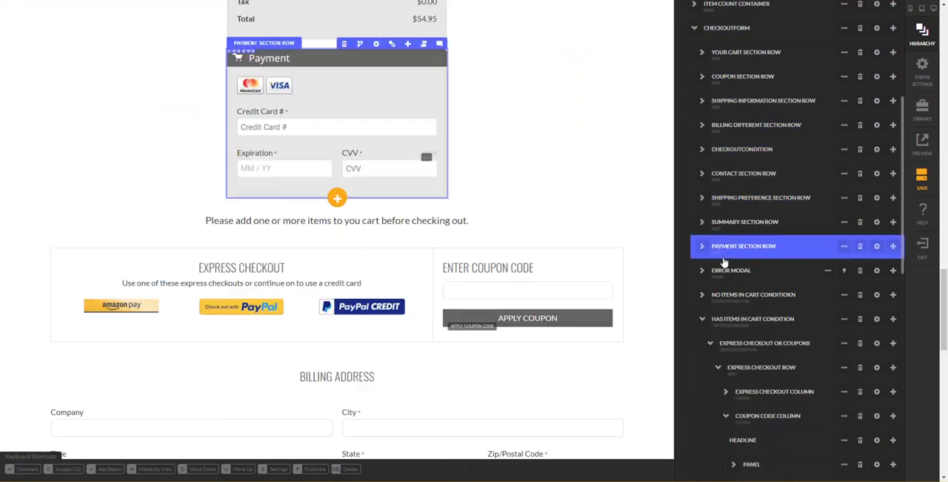
pyautogui.click(893, 251)
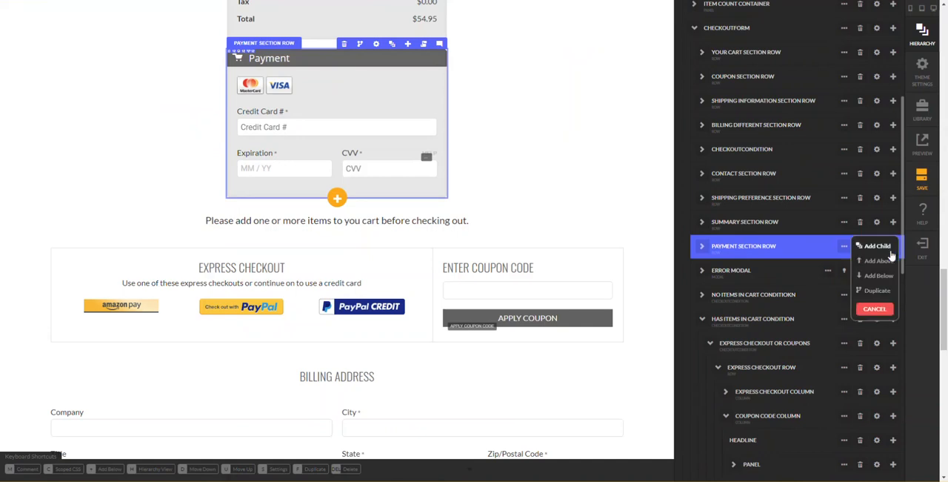
pyautogui.click(884, 279)
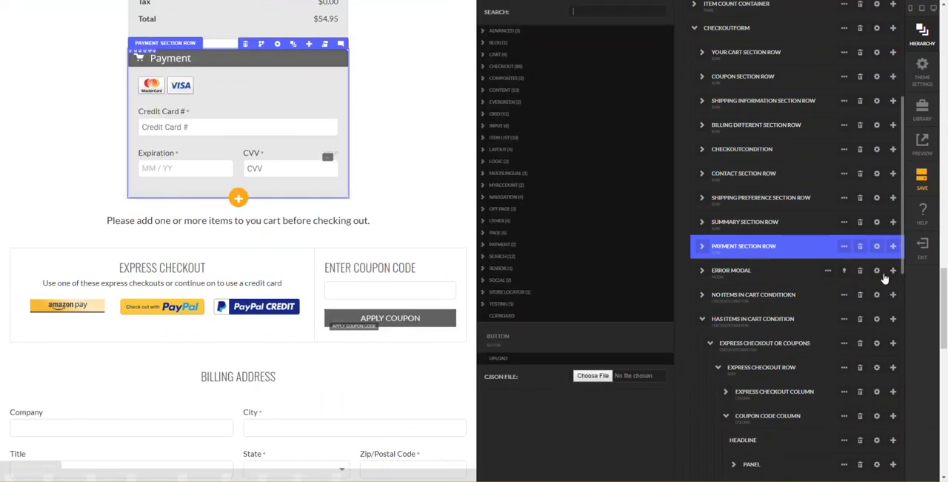
pyautogui.click(555, 349)
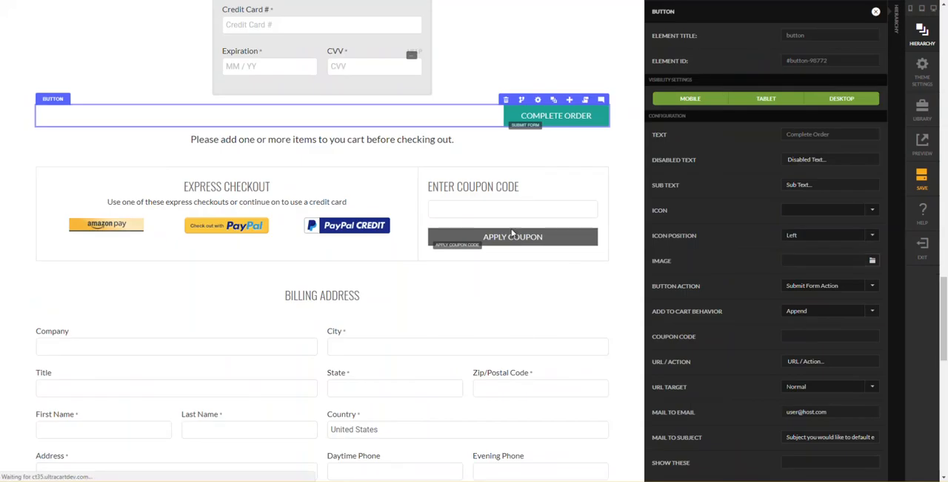
pyautogui.scroll(2, 534, 139)
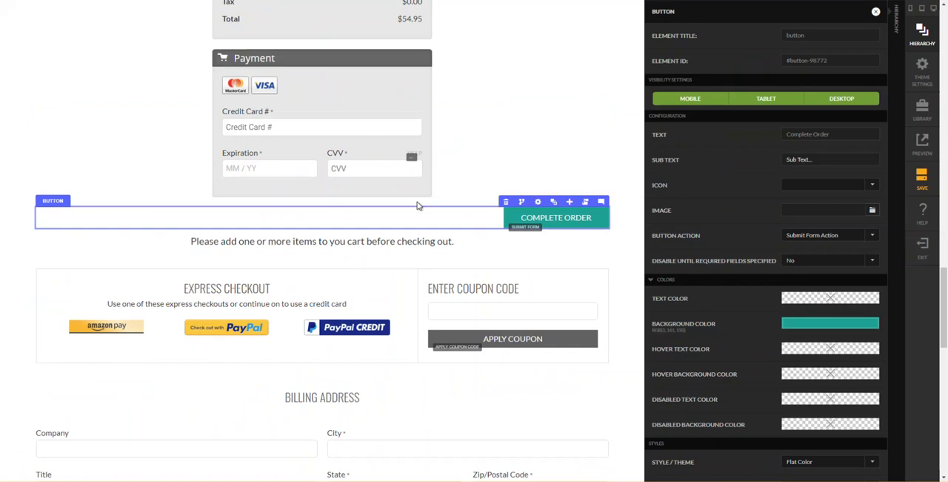
pyautogui.click(363, 190)
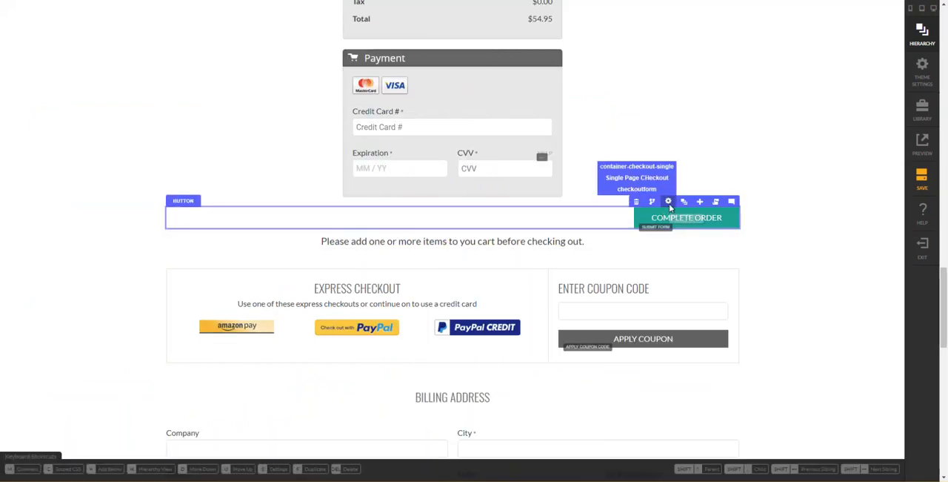
# - Rename the pasted button below the Payment Section Row as COMPLETE ORDER BUTTON in the hierarchy
pyautogui.click(689, 201)
pyautogui.scroll(-3, 741, 274)
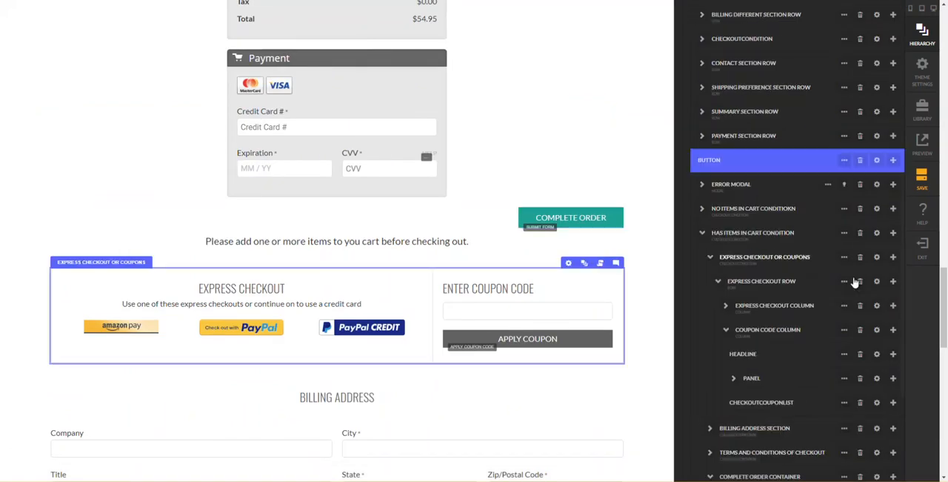
pyautogui.click(820, 303)
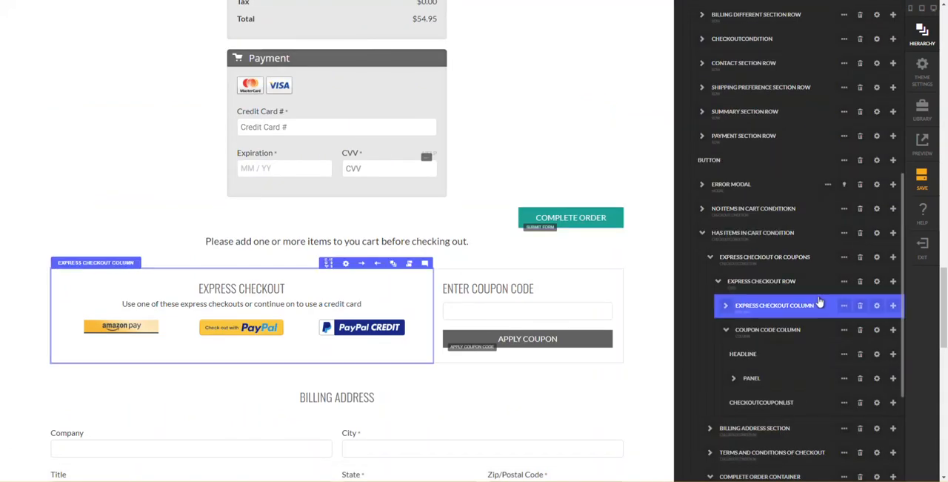
pyautogui.click(776, 163)
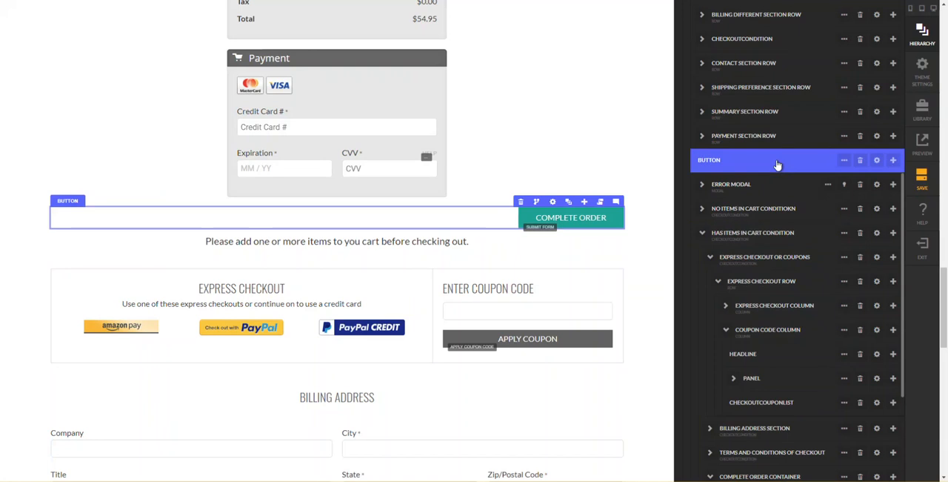
pyautogui.doubleClick(710, 161)
pyautogui.write('COMPELTE')
pyautogui.hotkey('ctrl', 'a')
pyautogui.write('COMPLETE ORDER BUTTON')
pyautogui.press('Return')
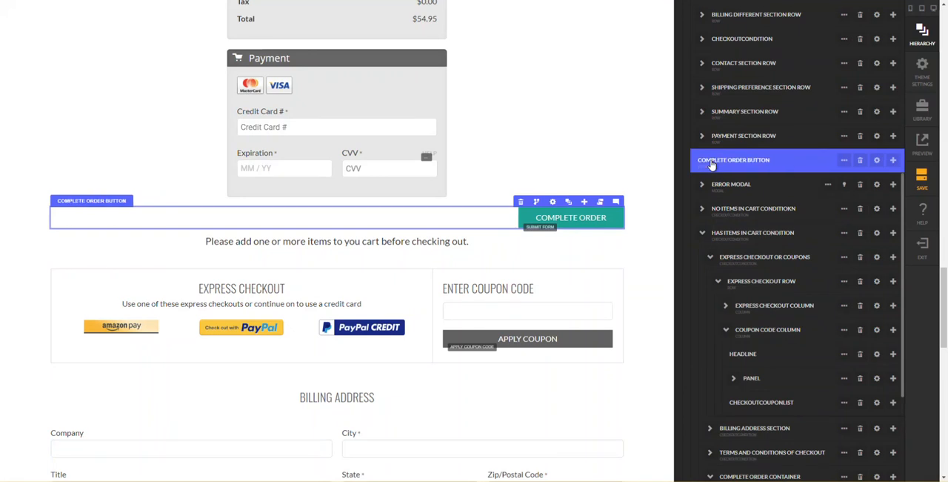
# - Check the Complete Order button's action and the CheckoutForm's submit action and error handling settings
pyautogui.click(877, 161)
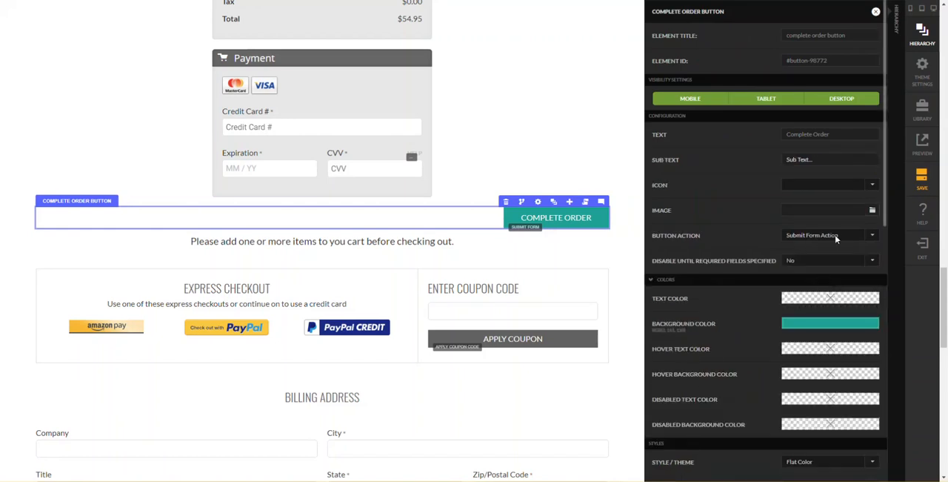
pyautogui.click(893, 240)
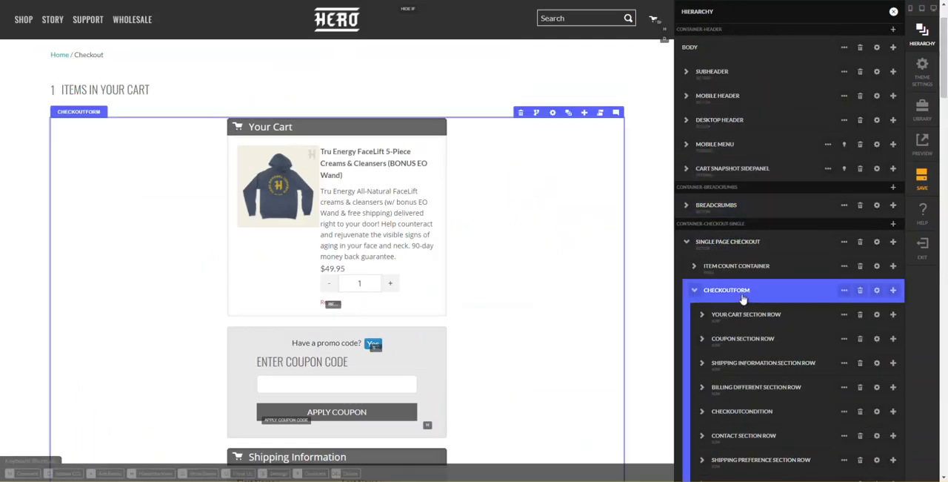
pyautogui.click(876, 291)
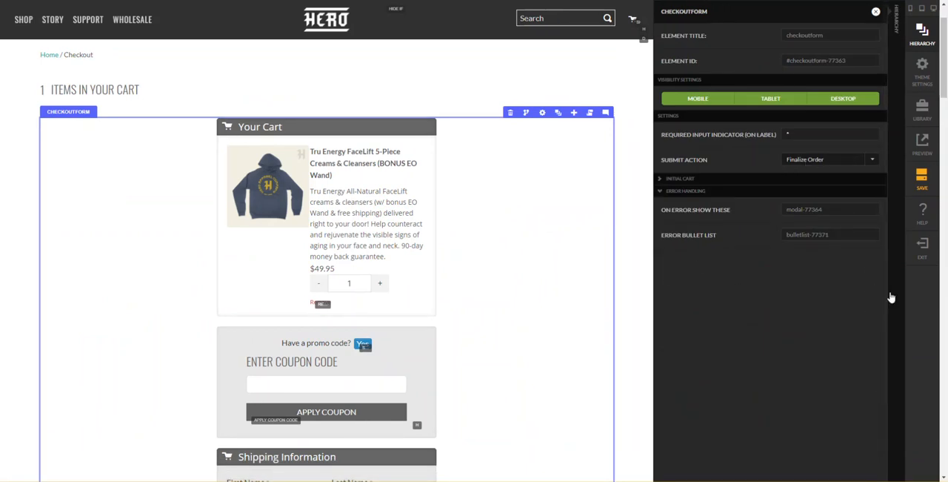
pyautogui.click(893, 297)
# - Wrap the Complete Order button below the Payment Section Row in a new one-column row
pyautogui.scroll(-2, 837, 291)
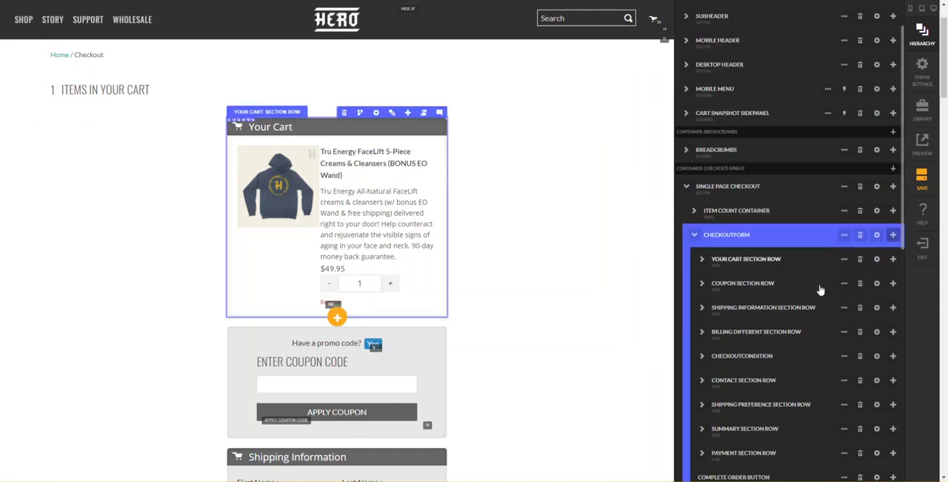
pyautogui.scroll(-2, 771, 337)
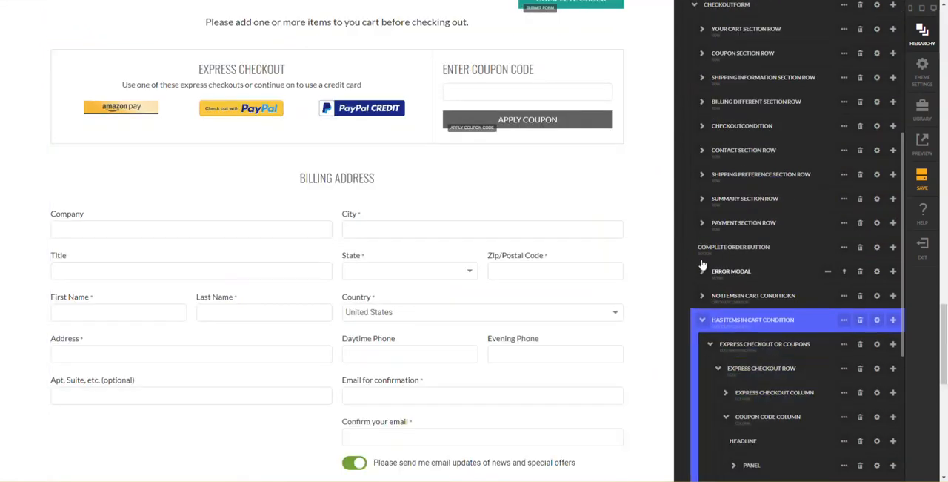
pyautogui.click(845, 250)
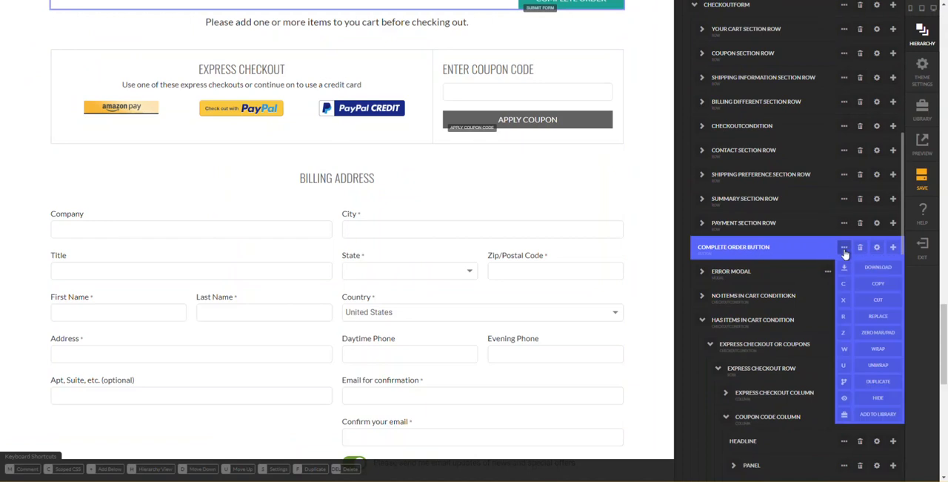
pyautogui.click(839, 353)
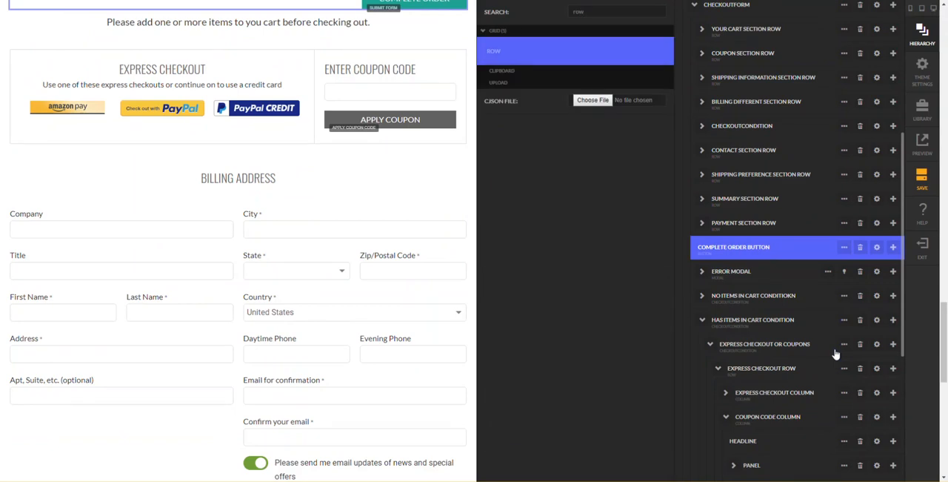
pyautogui.press('Return')
pyautogui.write('1')
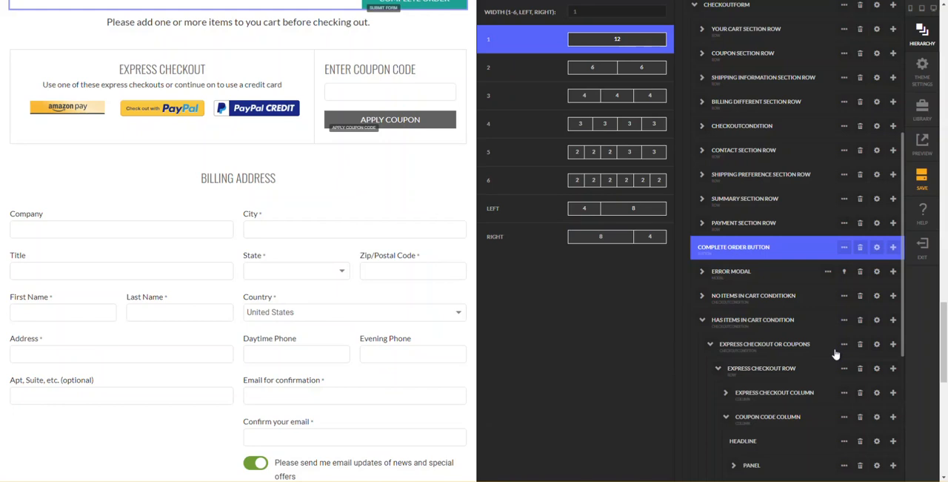
pyautogui.press('Return')
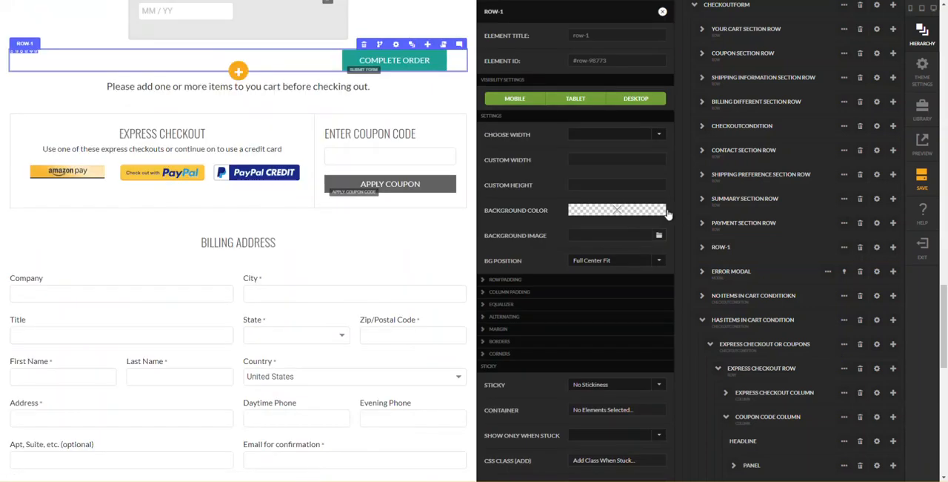
# - Give the row around the Complete Order button a custom width of 445px
pyautogui.click(611, 133)
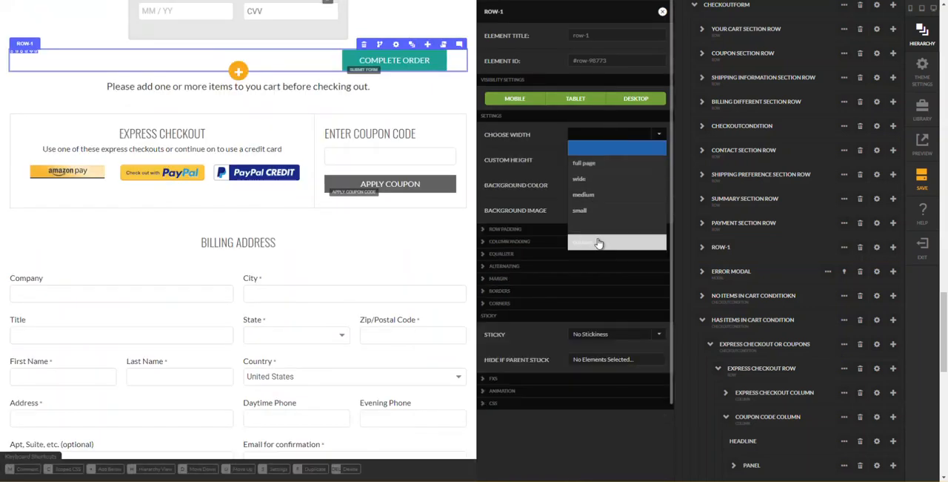
pyautogui.click(598, 238)
pyautogui.click(594, 158)
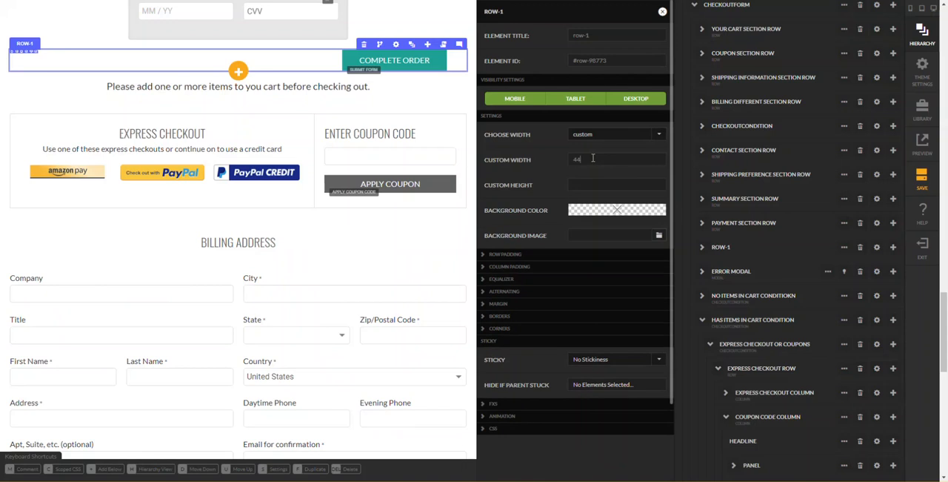
pyautogui.write('445px')
pyautogui.press('Tab')
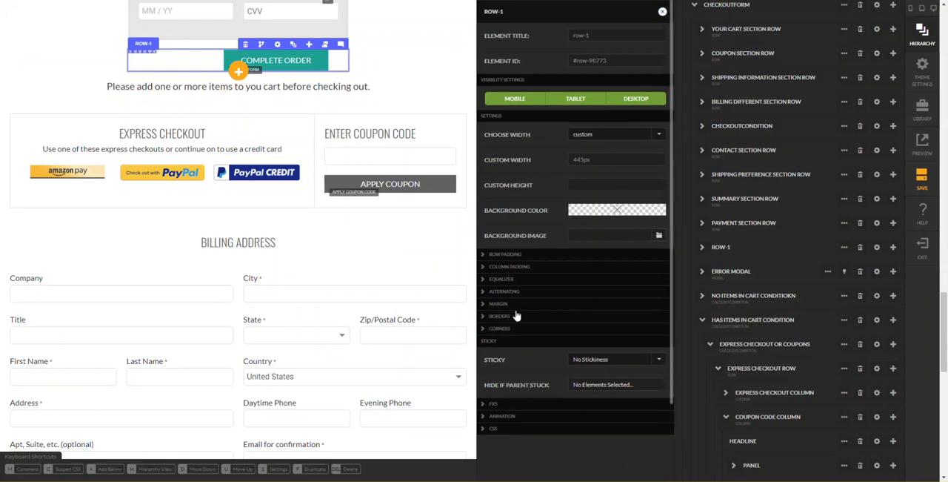
# - Set the mobile-up left and right column padding of Row-1 to 0 px
pyautogui.click(527, 257)
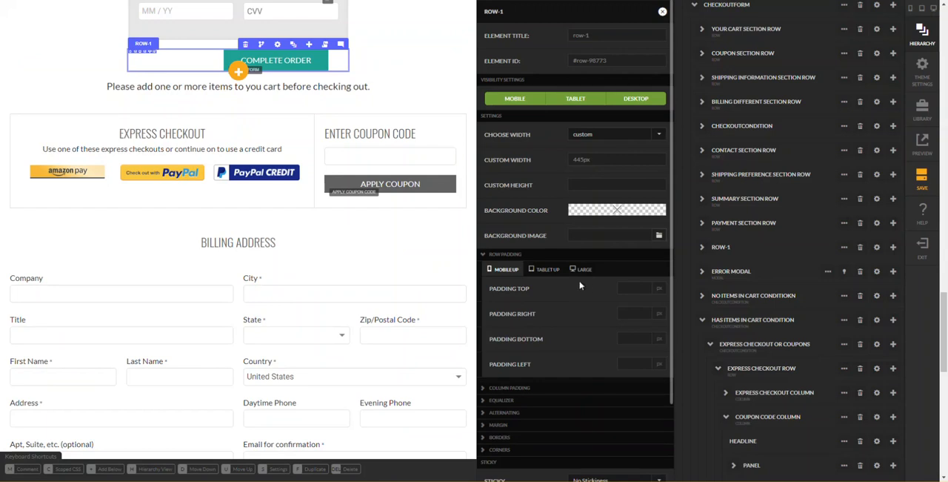
pyautogui.click(502, 255)
pyautogui.click(505, 267)
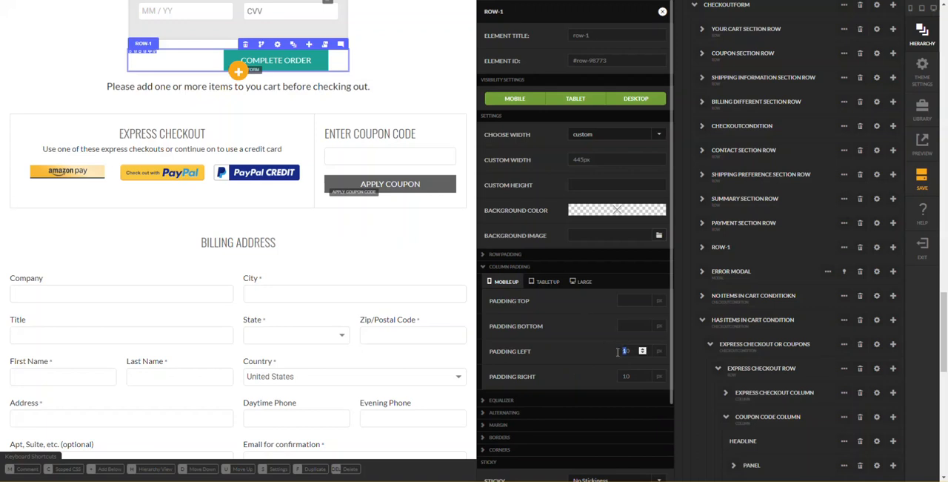
pyautogui.doubleClick(628, 354)
pyautogui.write('0')
pyautogui.scroll(-1, 595, 358)
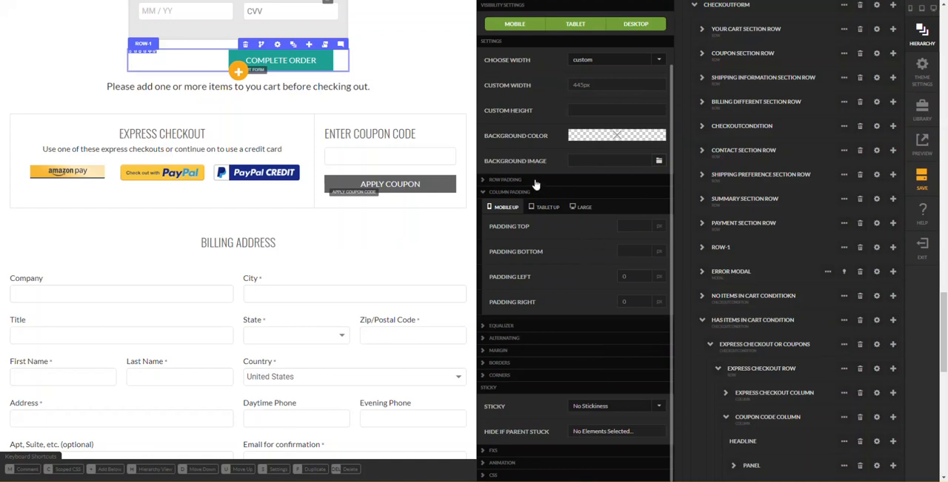
pyautogui.scroll(1, 646, 96)
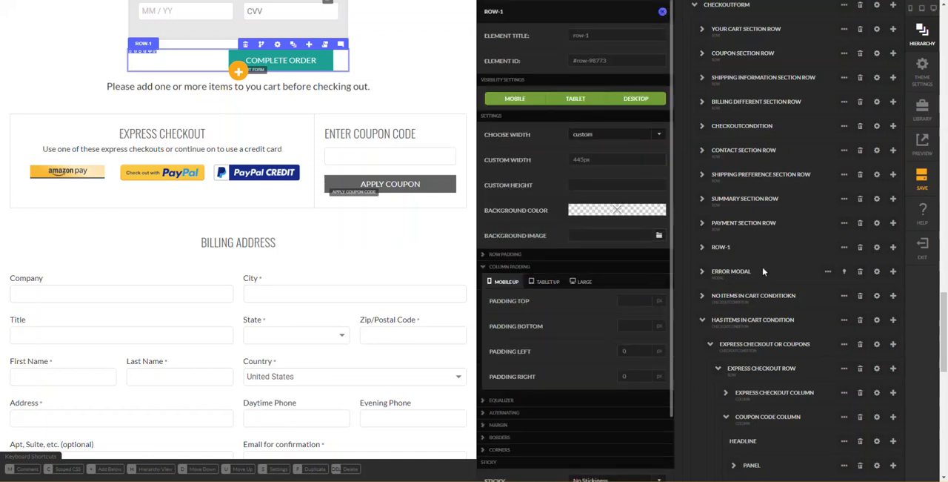
# - Set the mobile-up right and left margins of Column 1 inside Row-1 to 0 px
pyautogui.click(752, 237)
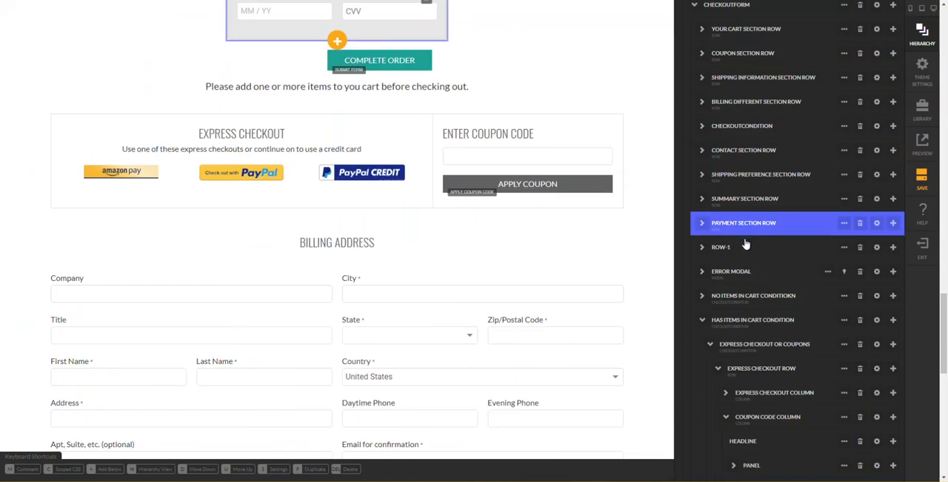
pyautogui.click(708, 253)
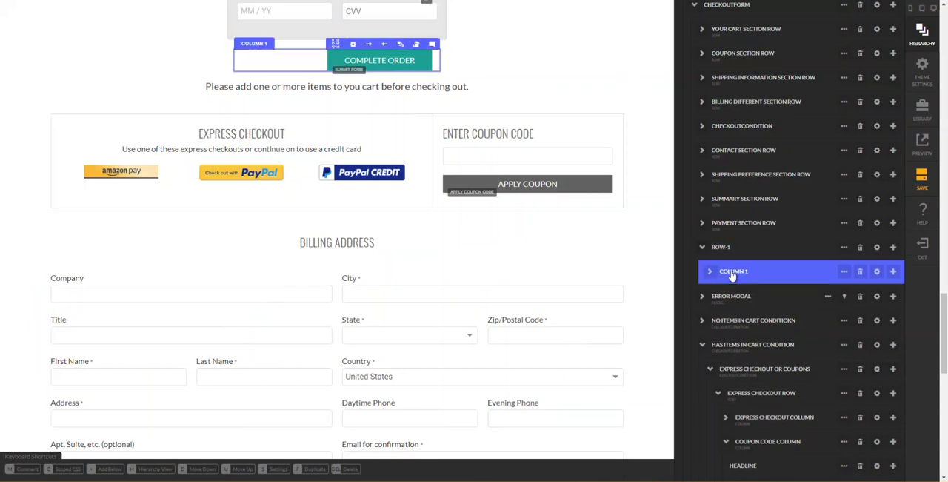
pyautogui.click(876, 272)
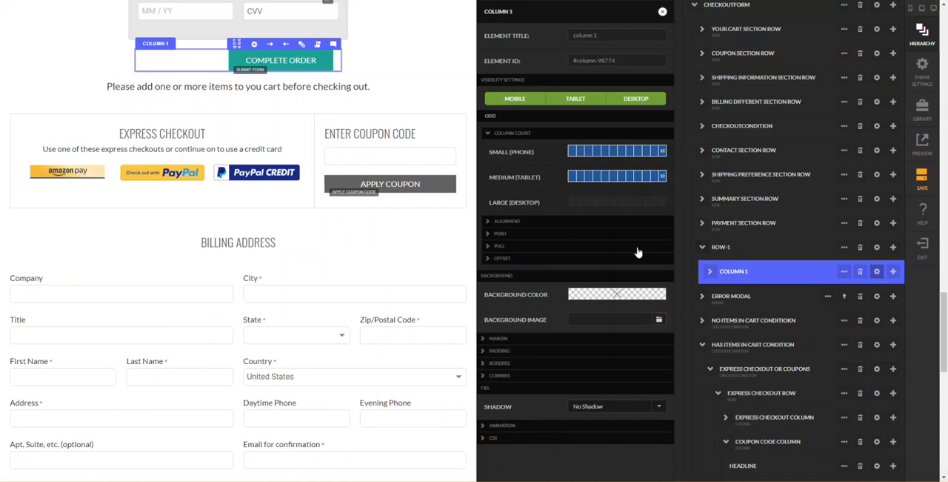
pyautogui.click(541, 341)
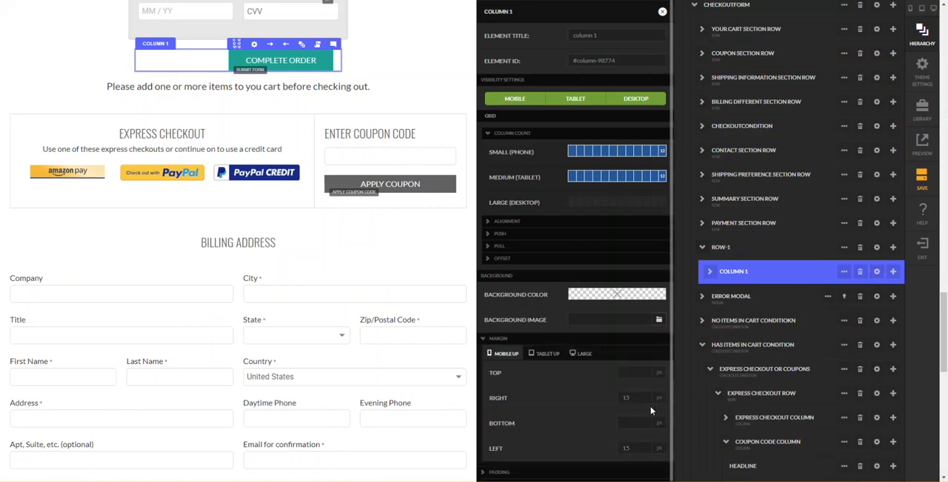
pyautogui.moveTo(636, 397); pyautogui.dragTo(616, 402)
pyautogui.write('0')
pyautogui.press('Tab')
pyautogui.press('Tab')
pyautogui.write('0')
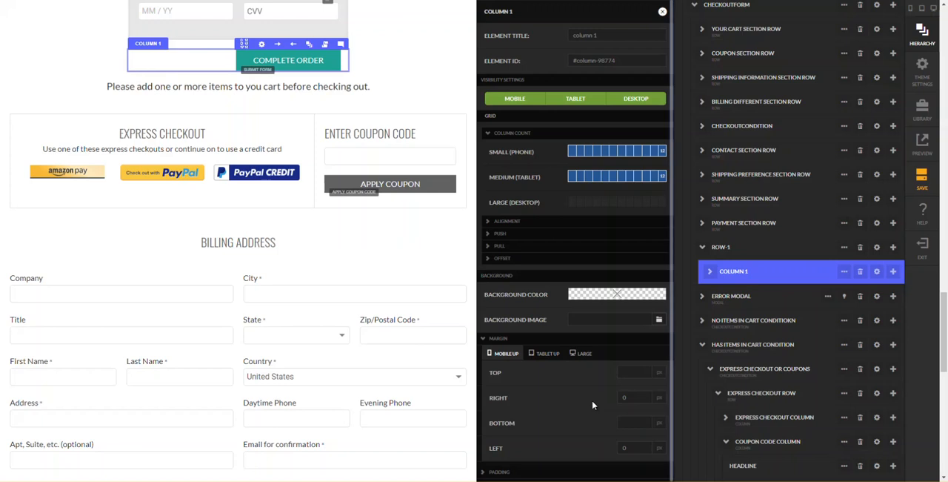
# - Set the mobile-up left and right padding of Column 1 inside Row-1 to 0 px
pyautogui.click(518, 471)
pyautogui.scroll(-3, 546, 435)
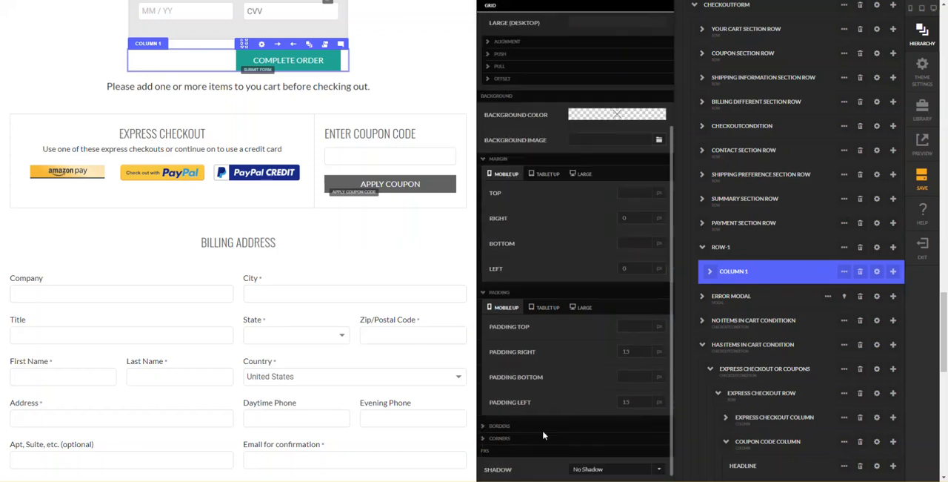
pyautogui.write('0')
pyautogui.press('Tab')
pyautogui.press('Tab')
pyautogui.click(604, 341)
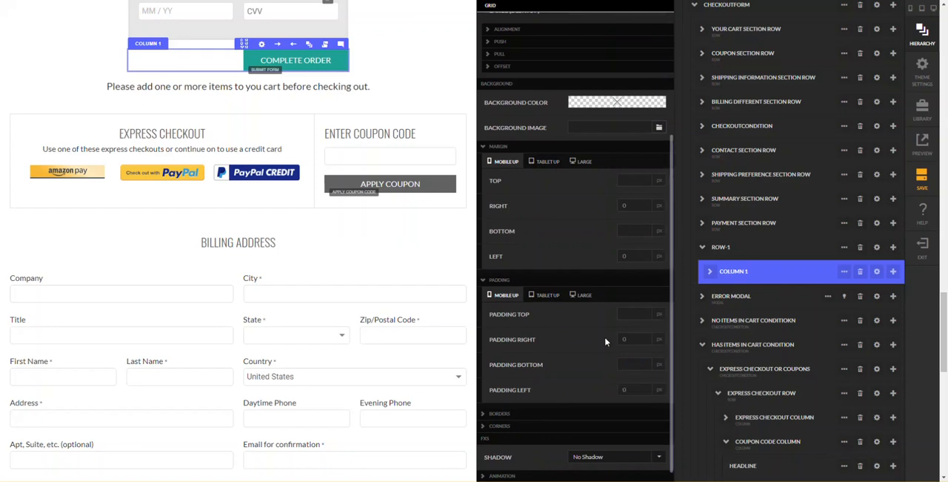
pyautogui.scroll(4, 578, 250)
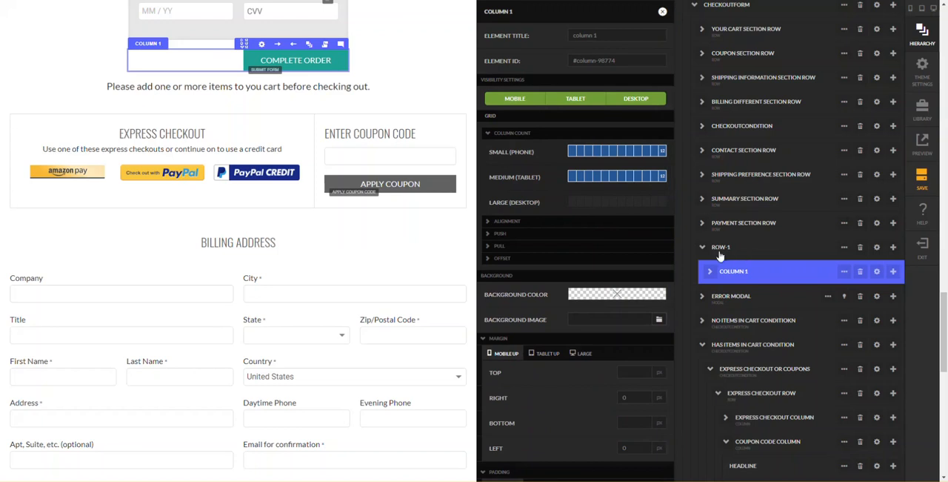
# - Rename Row-1 to COMPLETE ORDER ROW and close the Column 1 settings
pyautogui.doubleClick(724, 250)
pyautogui.write('COMPLETE ORDER ROW')
pyautogui.press('Return')
pyautogui.click(662, 13)
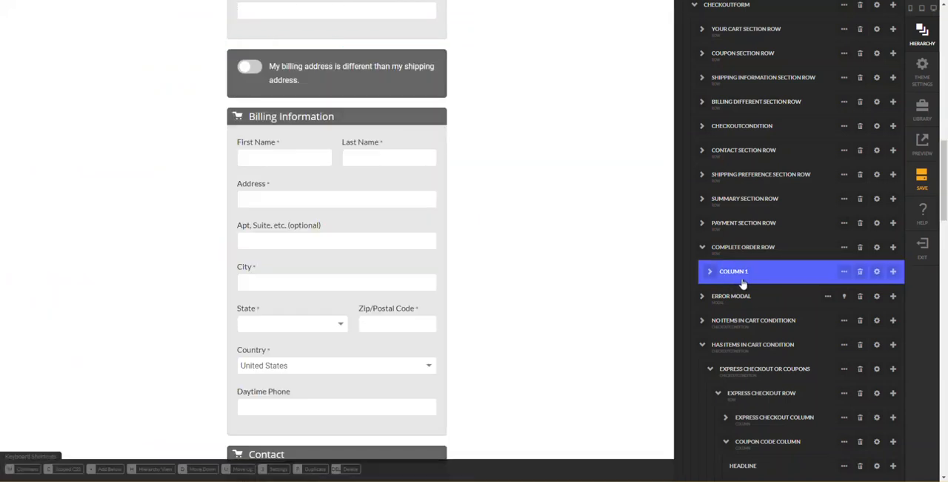
# - Show the Error Modal on the page to examine its contents, and hide it again
pyautogui.click(765, 303)
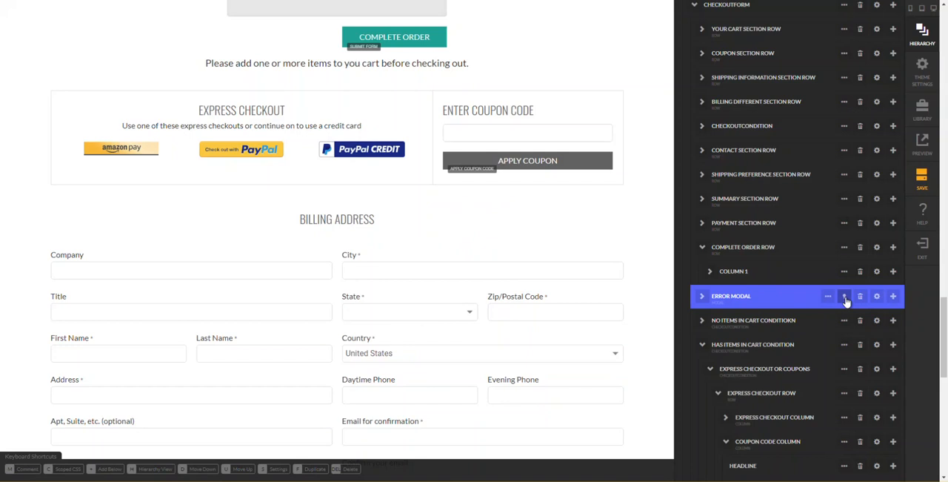
pyautogui.click(846, 297)
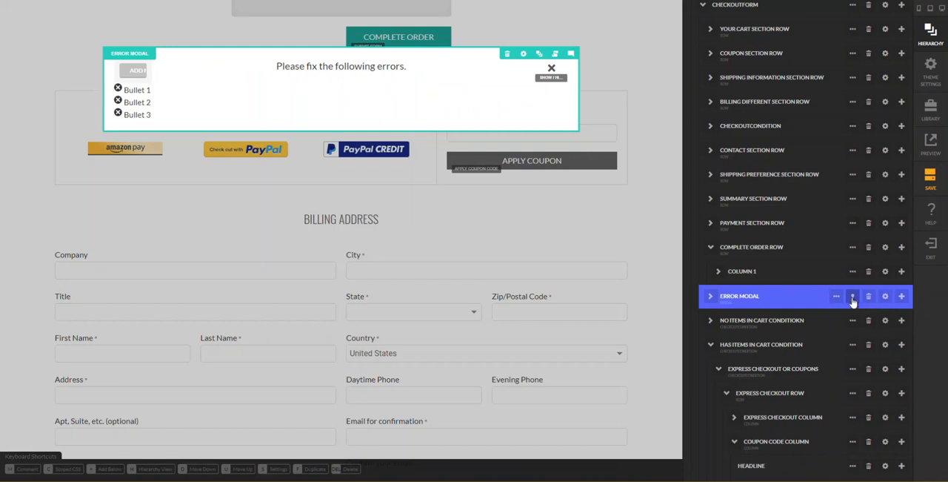
pyautogui.click(853, 299)
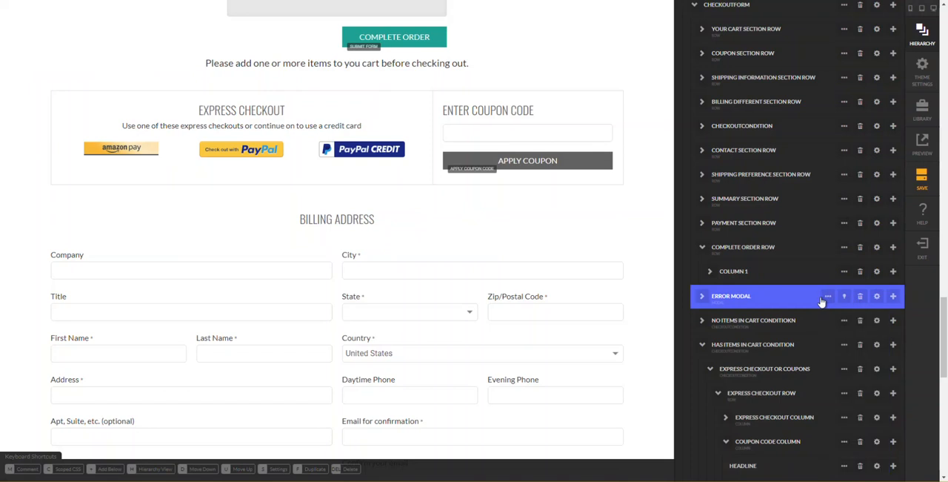
# - Delete the leftover No Items In Cart and Has Items In Cart conditions below the Error Modal
pyautogui.click(778, 326)
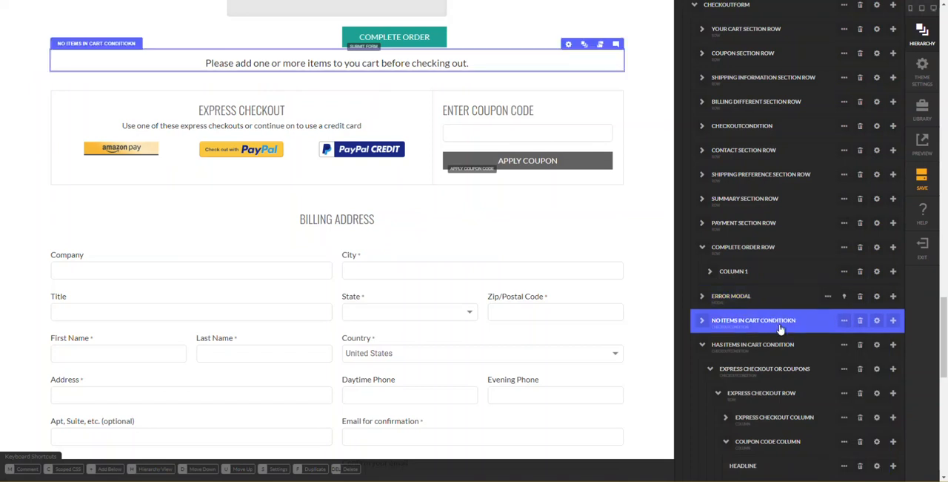
pyautogui.click(862, 323)
pyautogui.press('Return')
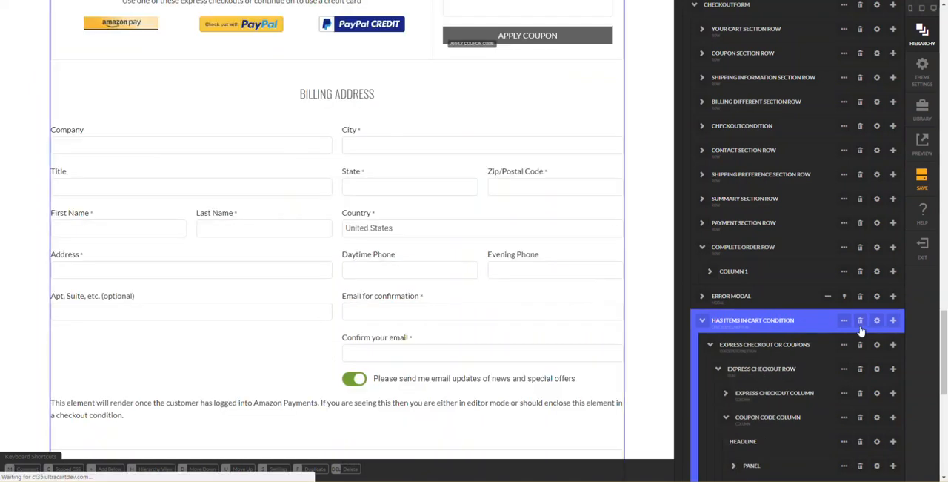
pyautogui.click(863, 323)
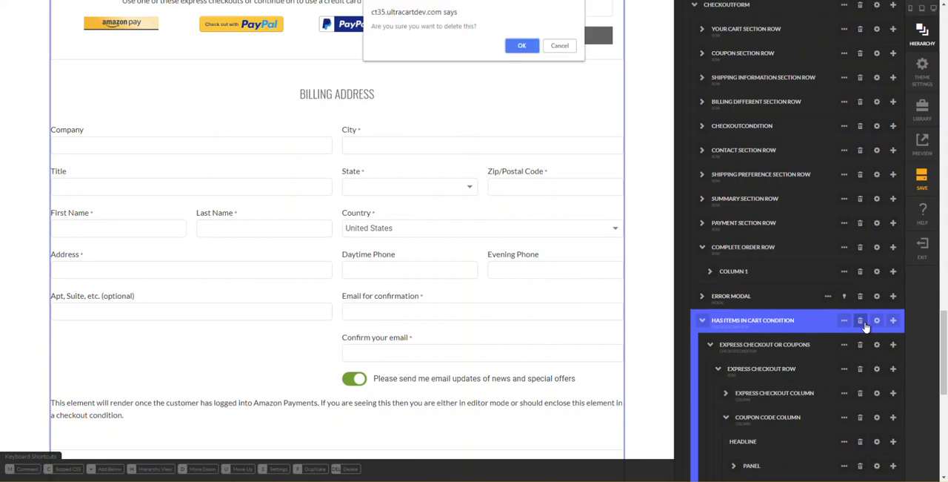
pyautogui.press('Return')
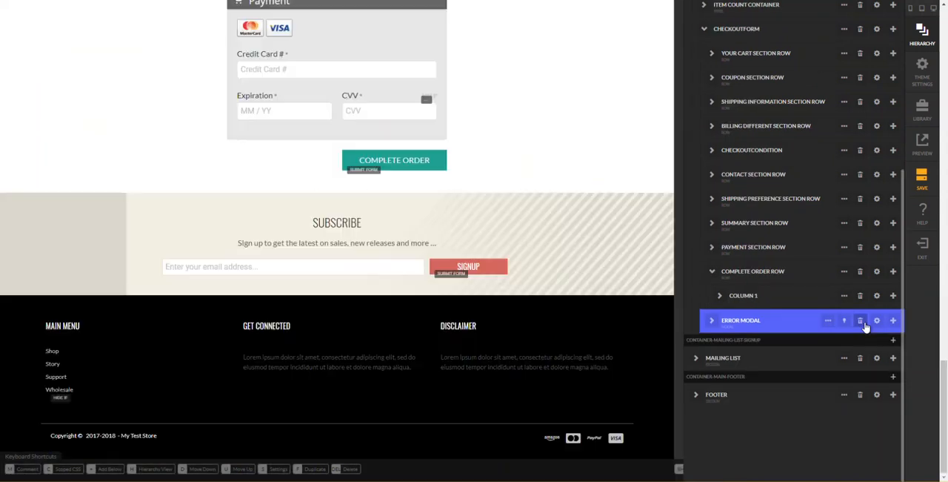
# - Collapse the Complete Order Row and CheckoutForm, and delete the Item Count Container from the Single Page Checkout section
pyautogui.click(719, 273)
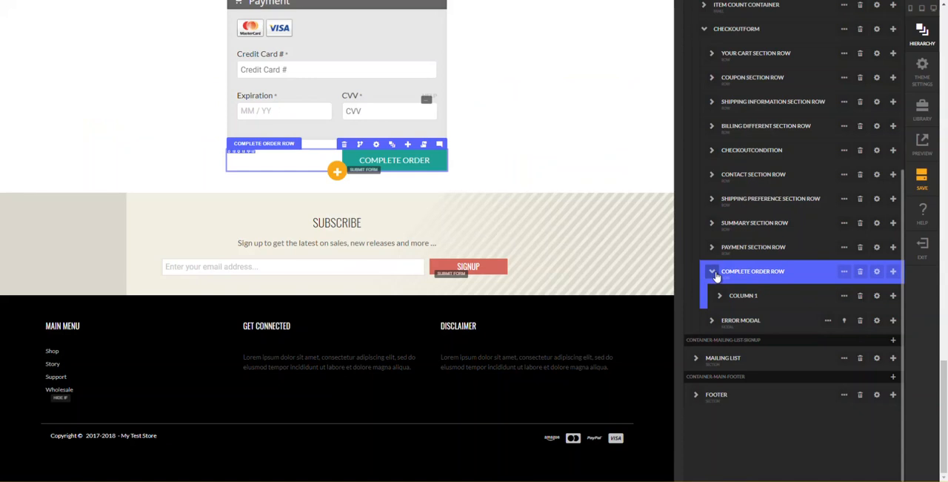
pyautogui.click(717, 275)
pyautogui.scroll(1, 761, 306)
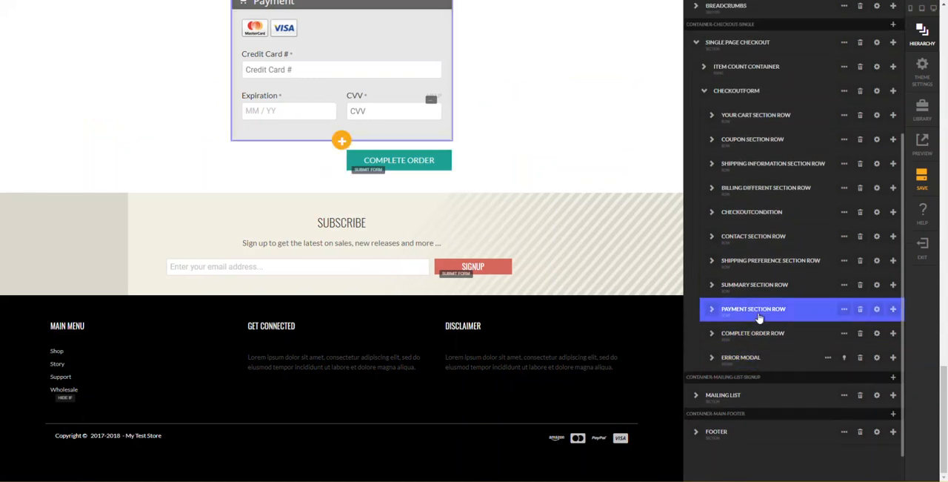
pyautogui.click(702, 95)
pyautogui.click(706, 93)
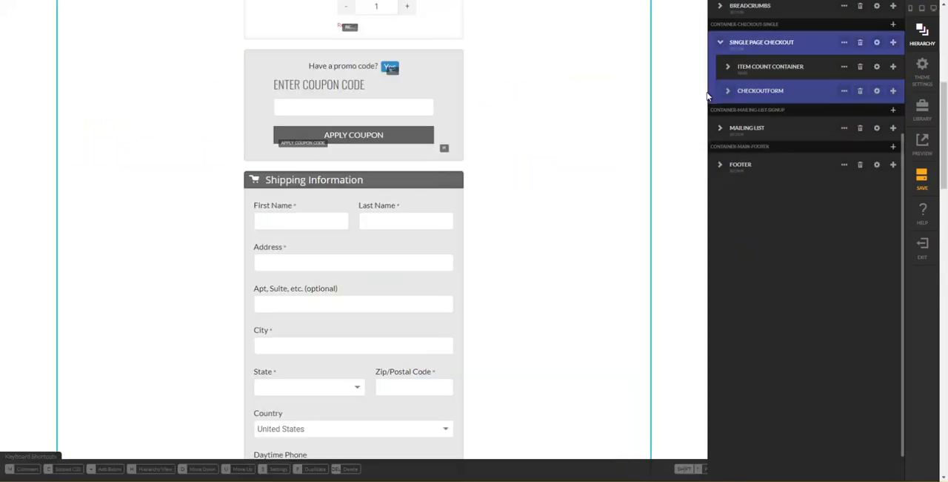
pyautogui.click(756, 74)
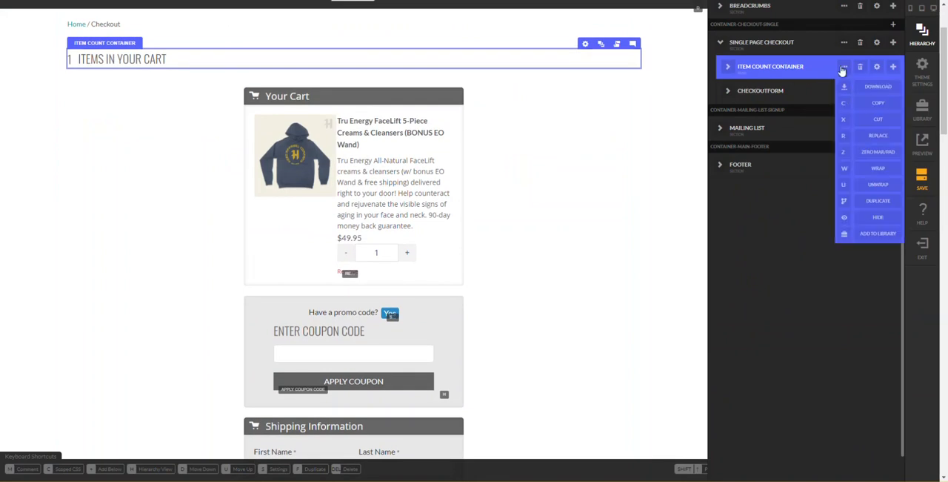
pyautogui.click(862, 69)
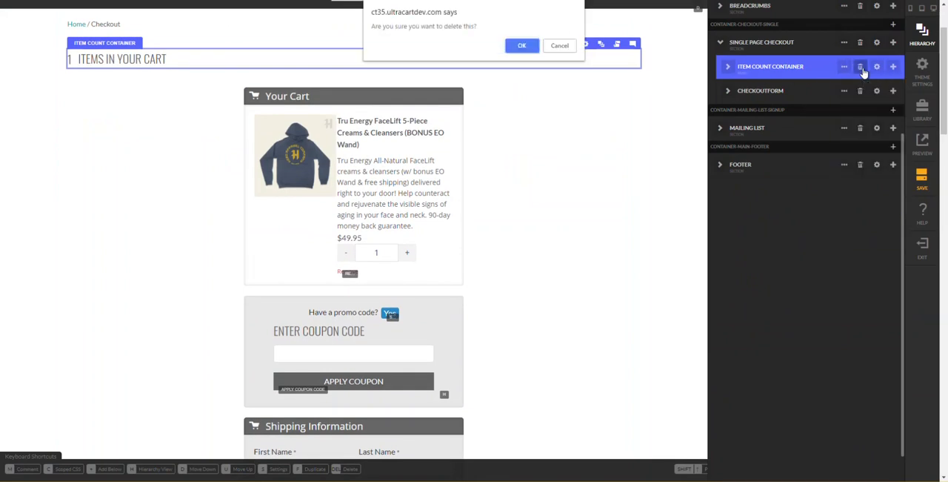
pyautogui.press('Return')
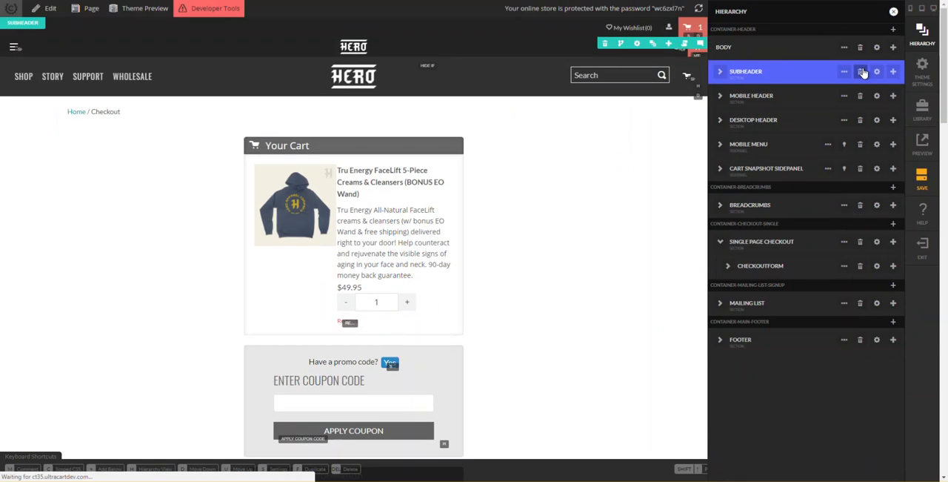
# - Save the rebuilt checkout page and exit the editor
pyautogui.click(923, 176)
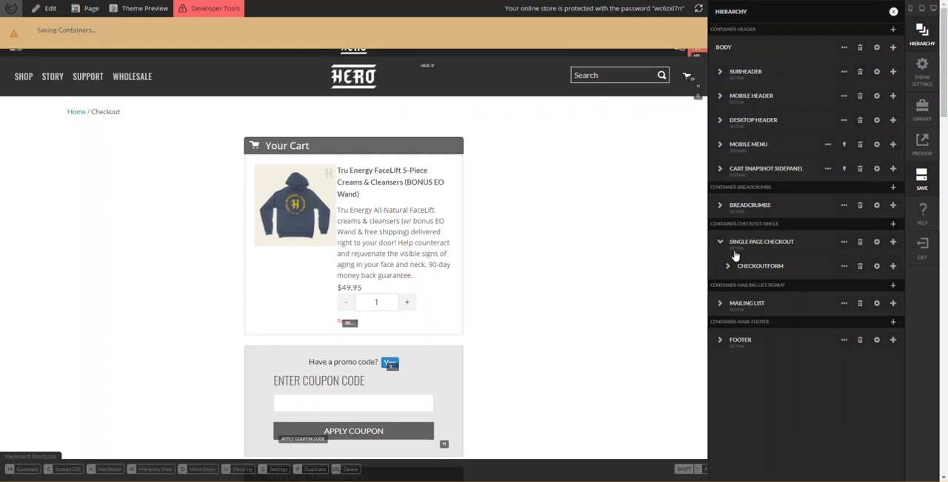
pyautogui.click(911, 249)
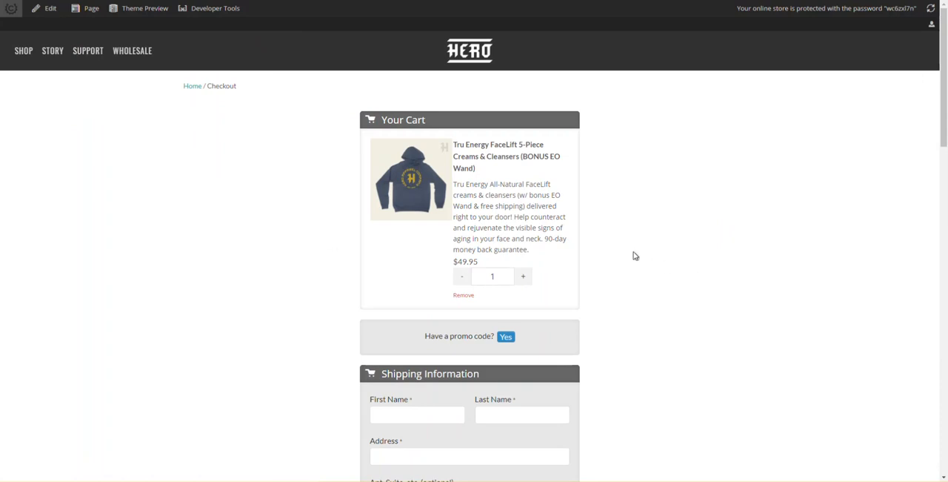
# - Review the live checkout page from the Your Cart section down to the Complete Order button
pyautogui.scroll(-3, 634, 255)
pyautogui.scroll(2, 634, 255)
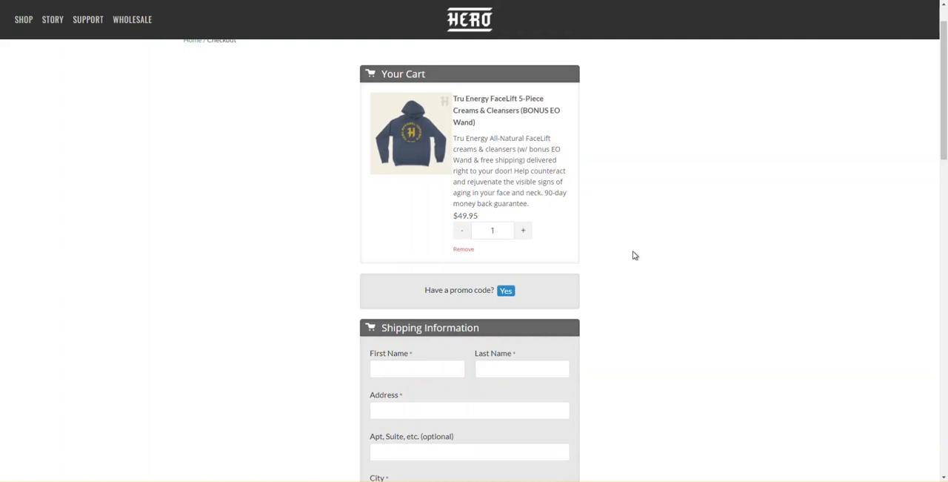
pyautogui.scroll(-5, 635, 256)
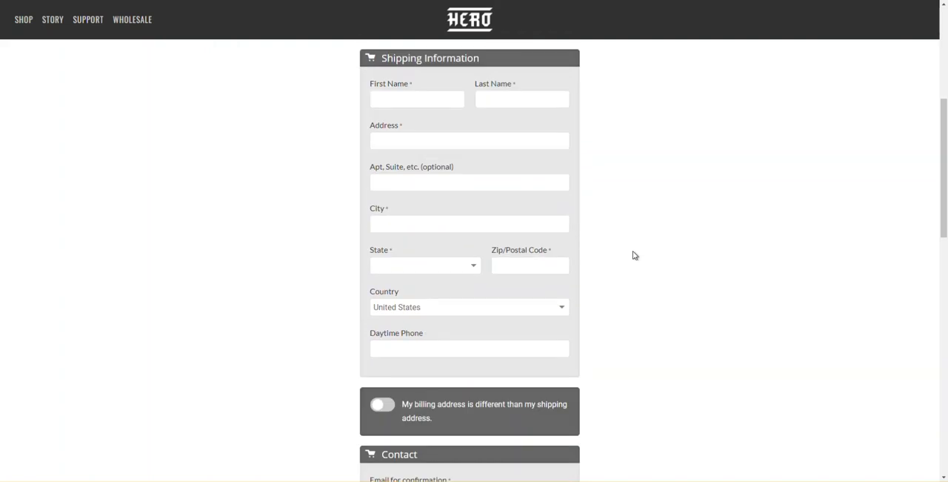
pyautogui.scroll(-5, 634, 255)
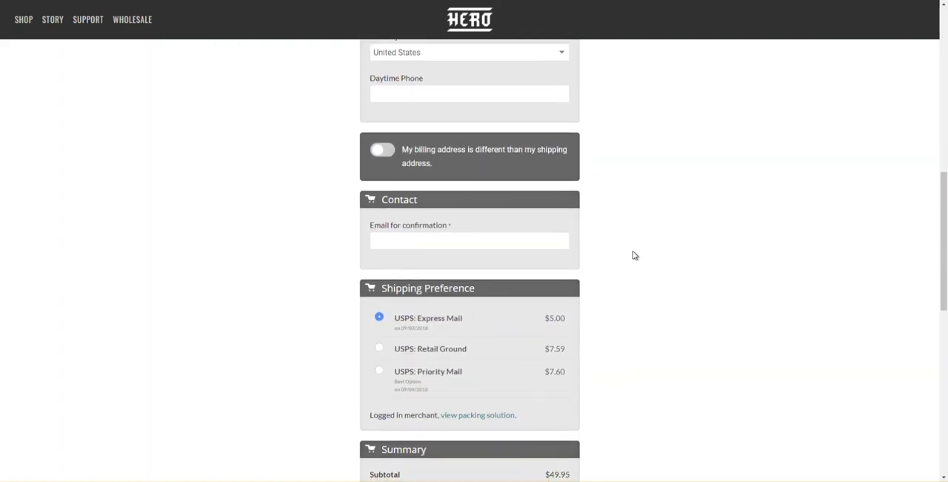
pyautogui.scroll(-2, 634, 256)
pyautogui.scroll(7, 633, 255)
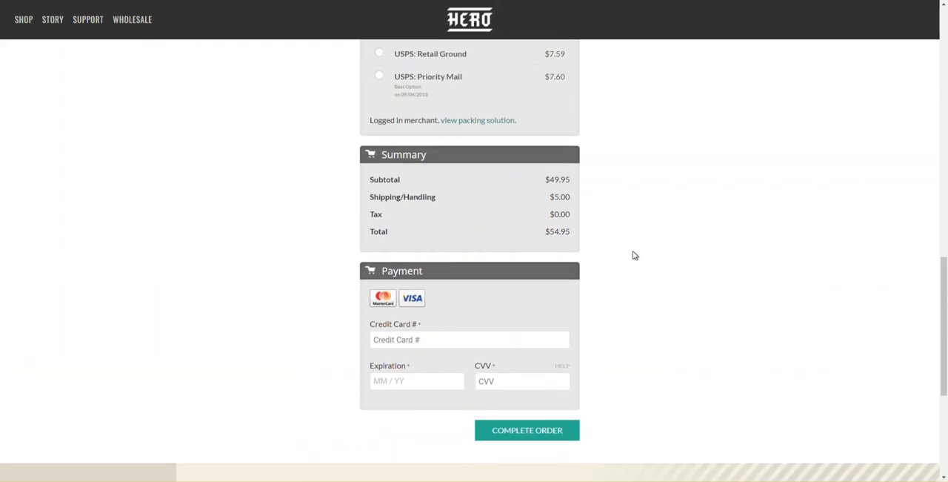
# - Raise the cart item's quantity to 2, reveal the promo code form and apply the coupon 5off
pyautogui.scroll(6, 617, 254)
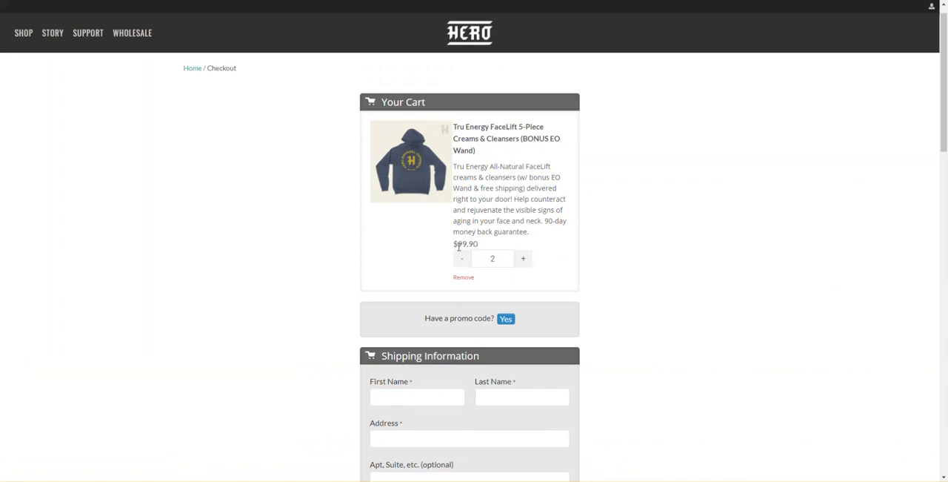
pyautogui.scroll(-1, 519, 281)
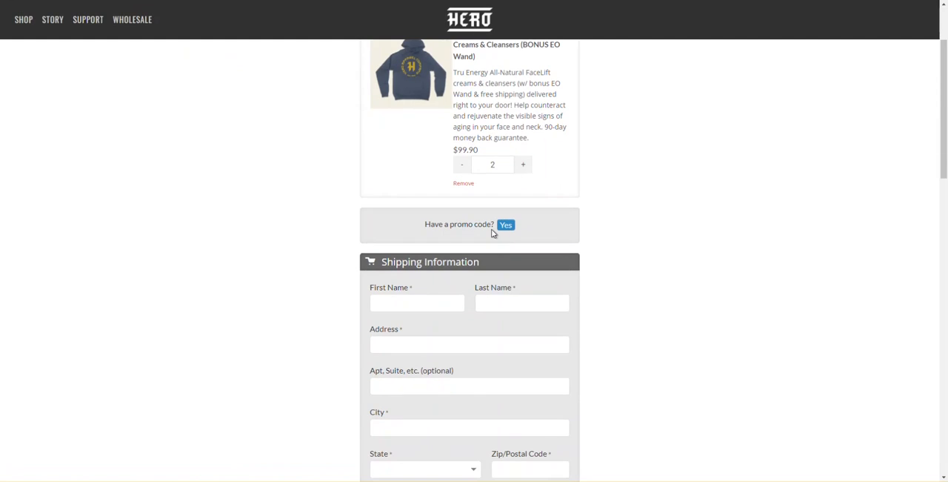
pyautogui.click(507, 228)
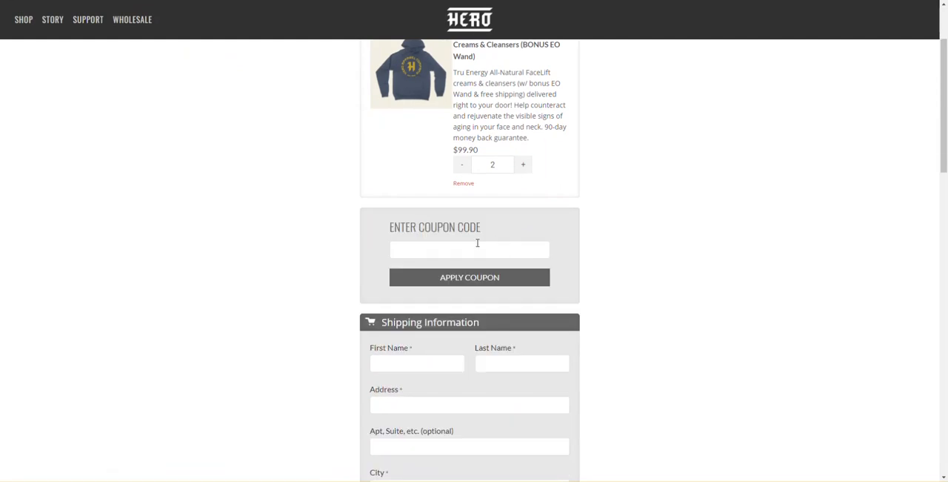
pyautogui.click(477, 249)
pyautogui.write('5off')
pyautogui.press('Return')
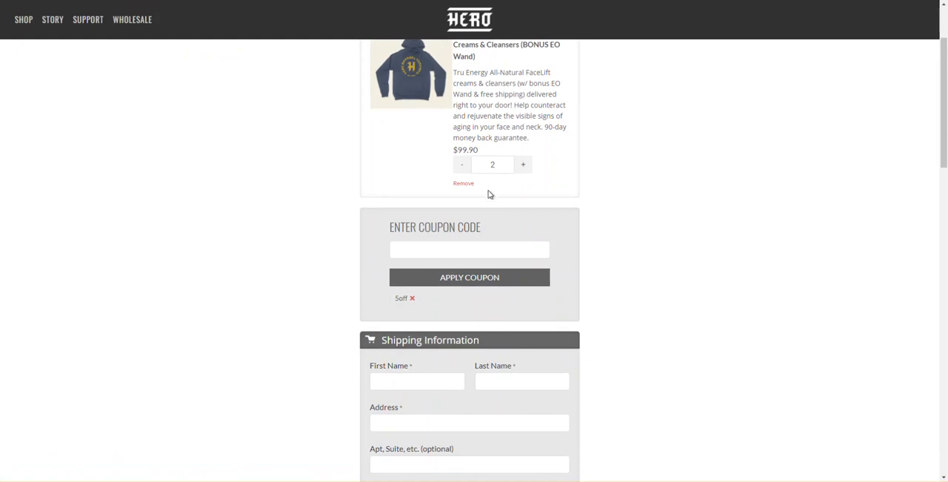
# - Remove the 5off coupon and try to apply the coupon code "fake"
pyautogui.click(415, 300)
pyautogui.click(441, 249)
pyautogui.write('fake')
pyautogui.press('Return')
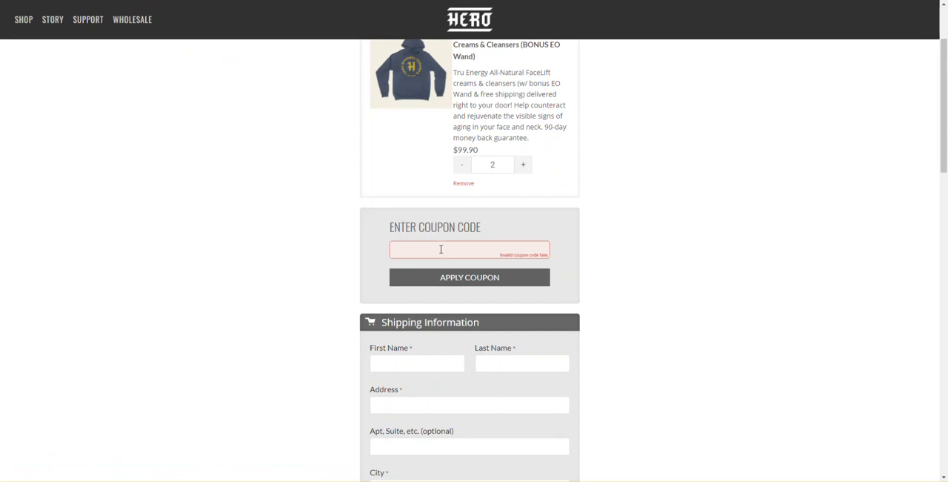
# - Test the Shipping Information validation by passing through its fields while empty, and look at the State options
pyautogui.scroll(-2, 441, 249)
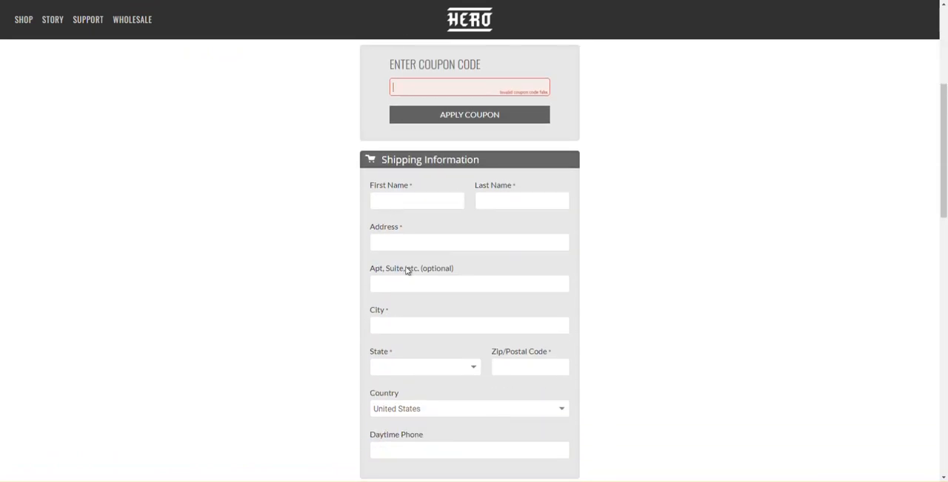
pyautogui.scroll(-1, 405, 260)
pyautogui.click(421, 151)
pyautogui.press('Tab')
pyautogui.press('Tab')
pyautogui.press('Tab')
pyautogui.press('Tab')
pyautogui.press('Tab')
pyautogui.press('Tab')
pyautogui.press('Tab')
pyautogui.press('Tab')
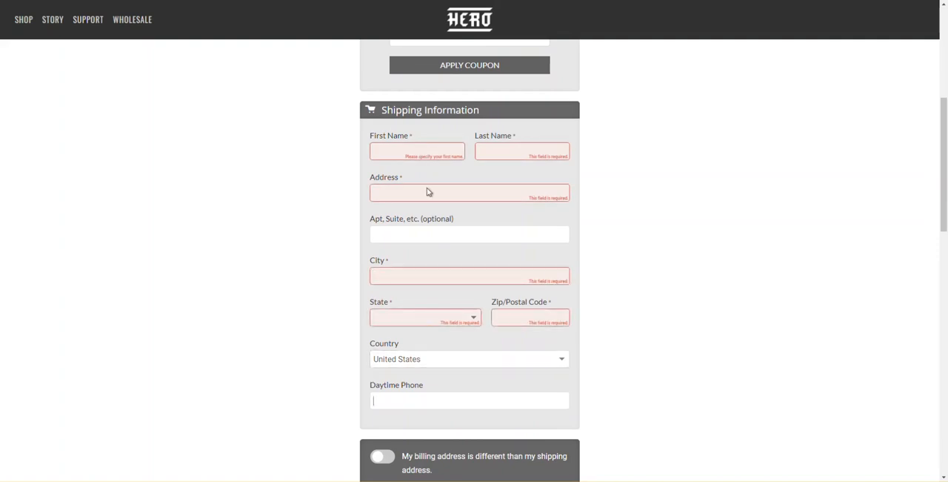
pyautogui.click(440, 318)
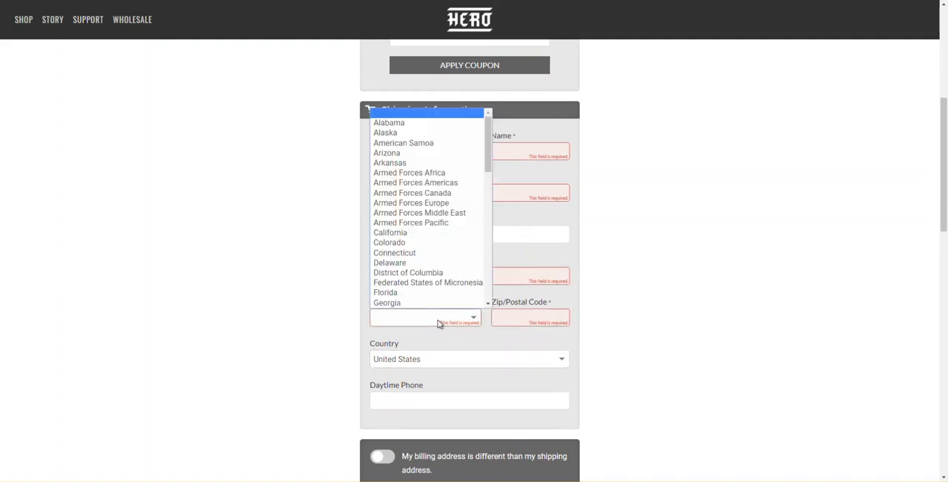
pyautogui.click(599, 359)
# - Switch on the option that the billing address is different than the shipping address
pyautogui.scroll(-1, 598, 346)
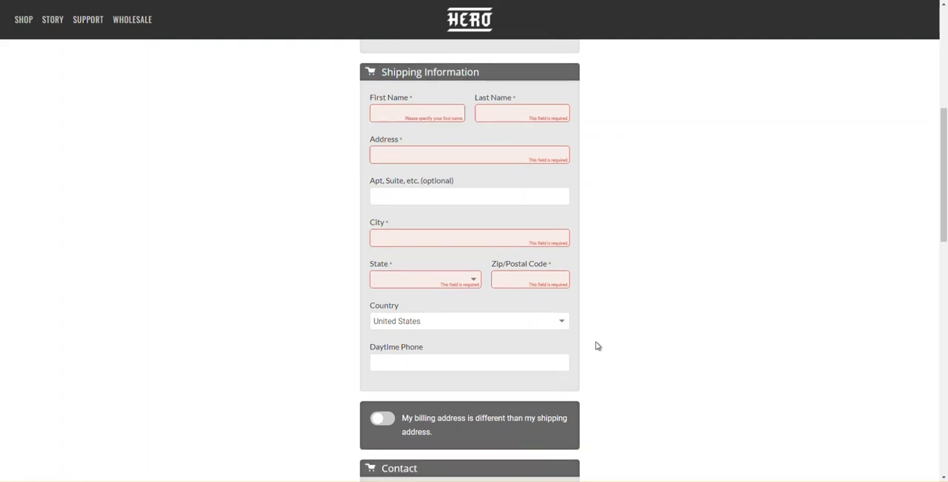
pyautogui.scroll(-2, 598, 346)
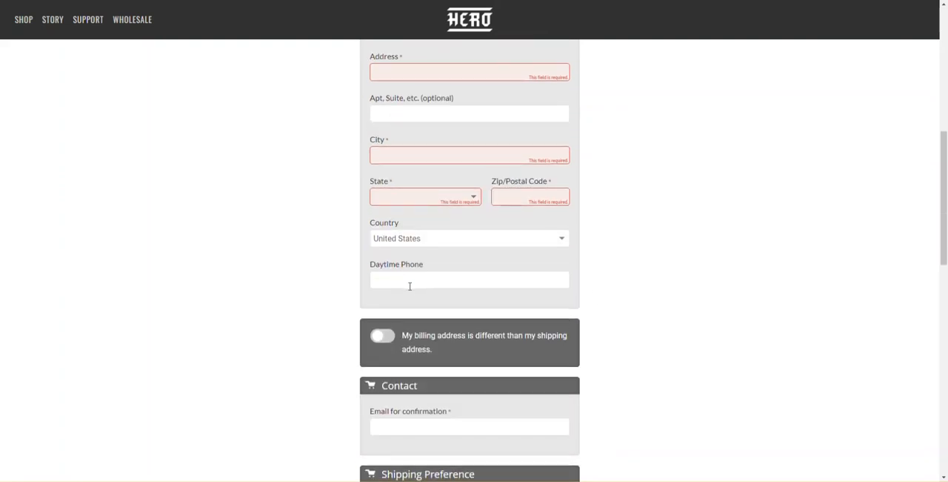
pyautogui.scroll(-2, 400, 266)
pyautogui.click(387, 245)
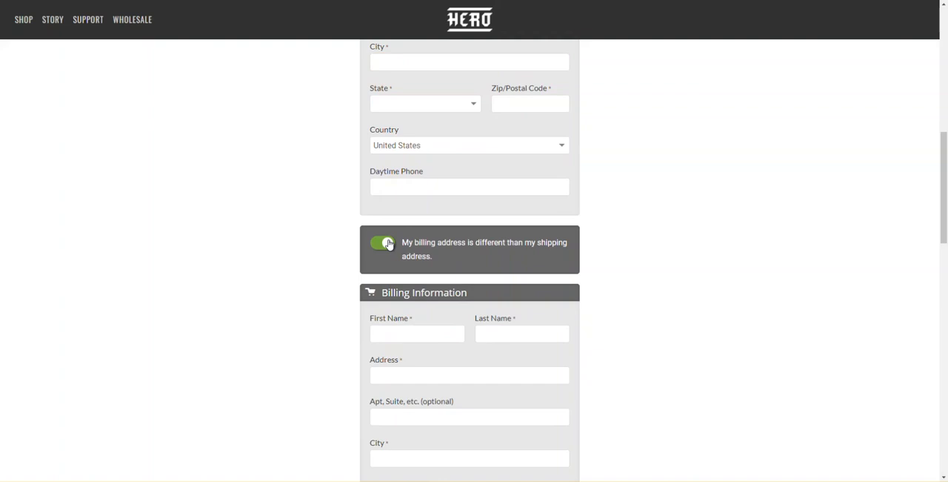
# - Test the different-billing-address option by toggling it off and on again, leaving it switched off
pyautogui.click(389, 245)
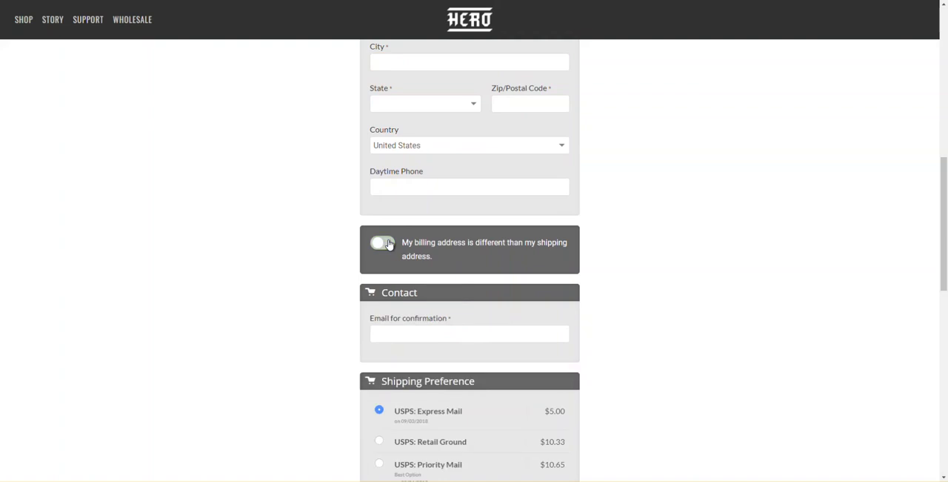
pyautogui.click(389, 245)
pyautogui.click(388, 244)
# - Test the Shipping Preference choices by alternating between USPS: Retail Ground and USPS: Express Mail, ending on Express Mail
pyautogui.scroll(-3, 388, 244)
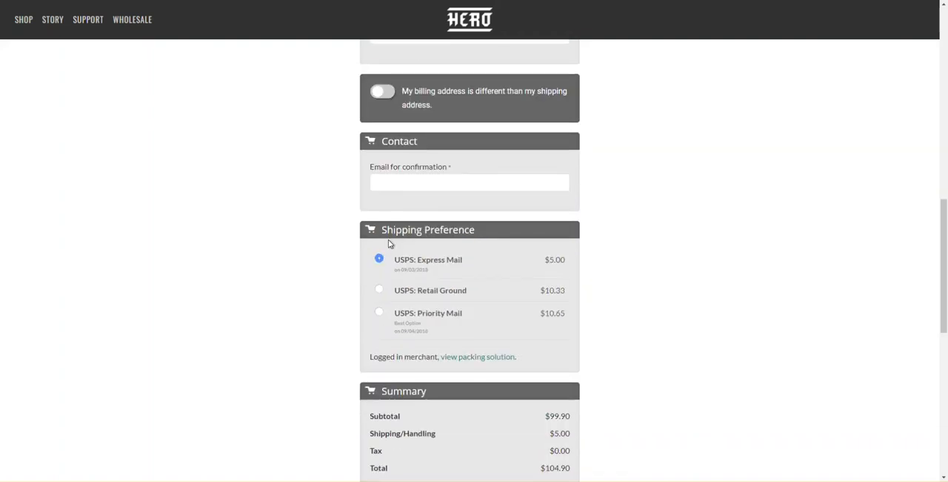
pyautogui.scroll(-1, 499, 200)
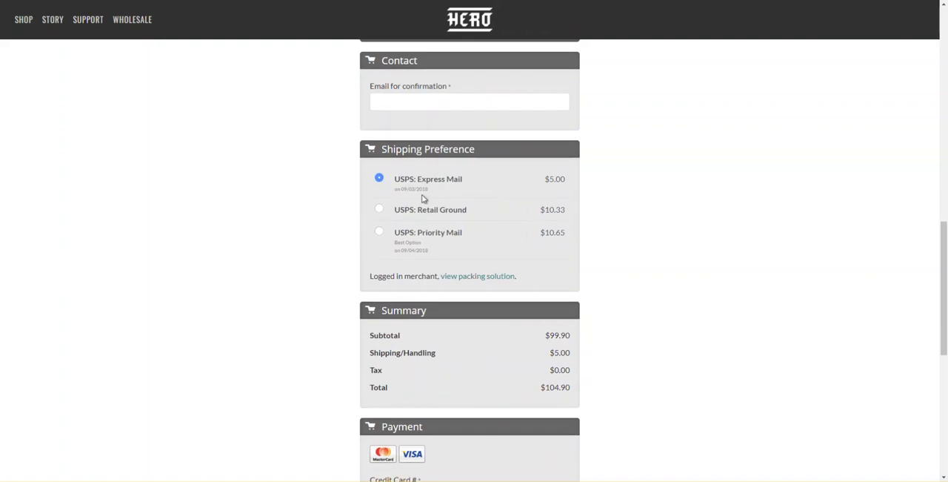
pyautogui.click(379, 210)
pyautogui.click(379, 179)
pyautogui.click(379, 210)
pyautogui.click(380, 179)
# - Apply the coupon code 5off to the cart again
pyautogui.scroll(8, 391, 200)
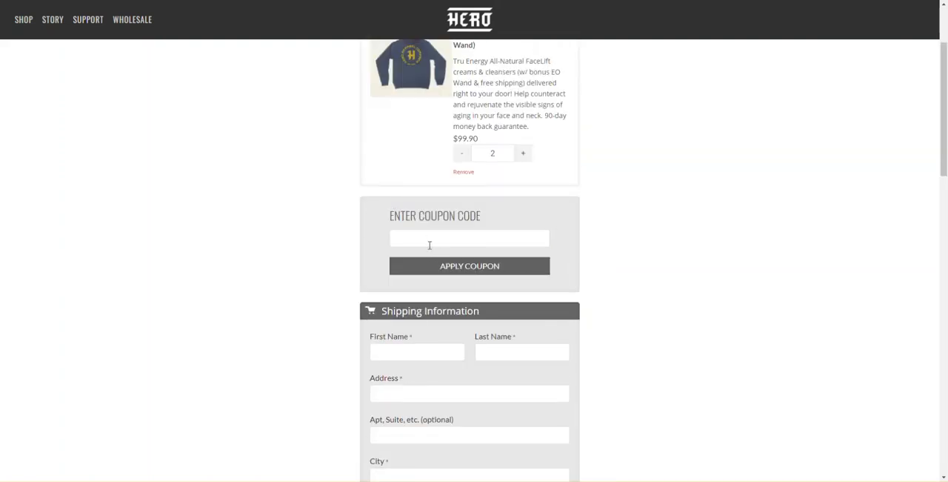
pyautogui.click(426, 246)
pyautogui.write('5opff')
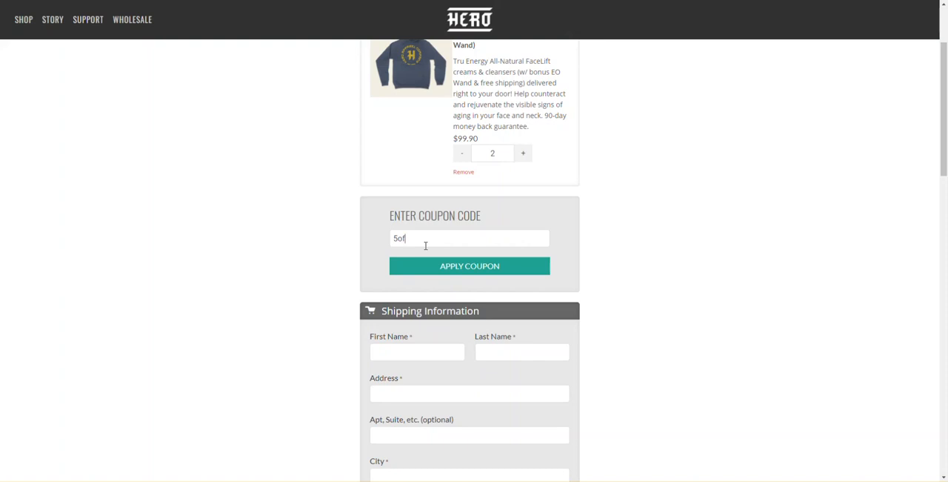
pyautogui.write('ff')
pyautogui.press('Return')
# - Examine the Summary section's discount and total rows and the Payment section of the live checkout
pyautogui.scroll(-6, 451, 245)
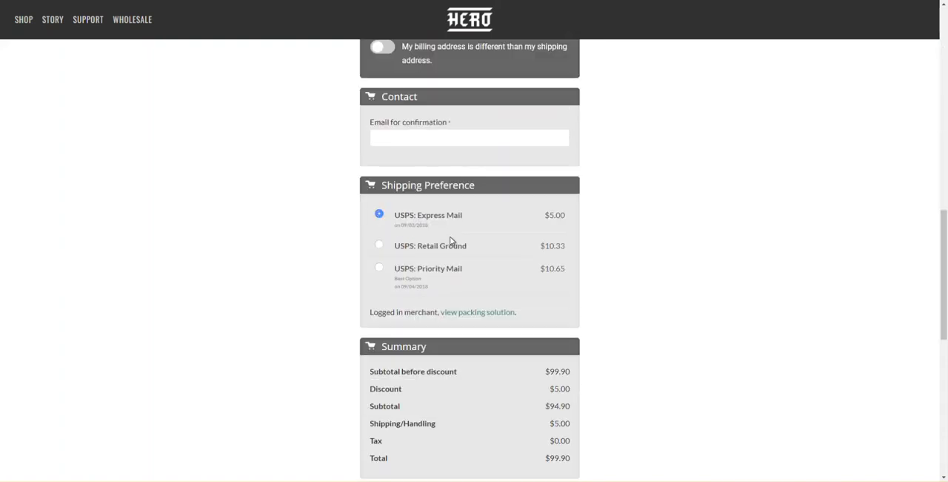
pyautogui.moveTo(378, 333); pyautogui.dragTo(559, 371)
pyautogui.click(571, 375)
pyautogui.scroll(-1, 572, 363)
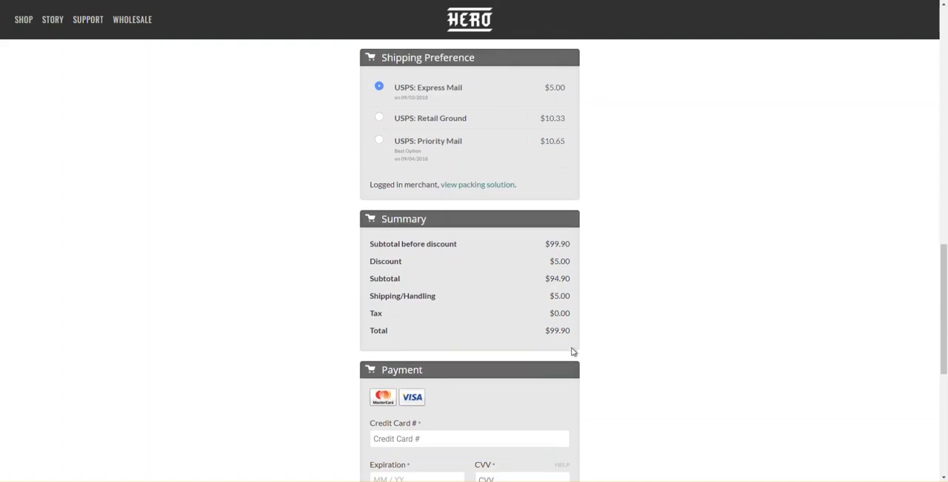
pyautogui.scroll(-2, 573, 352)
pyautogui.scroll(-2, 432, 359)
pyautogui.scroll(4, 493, 334)
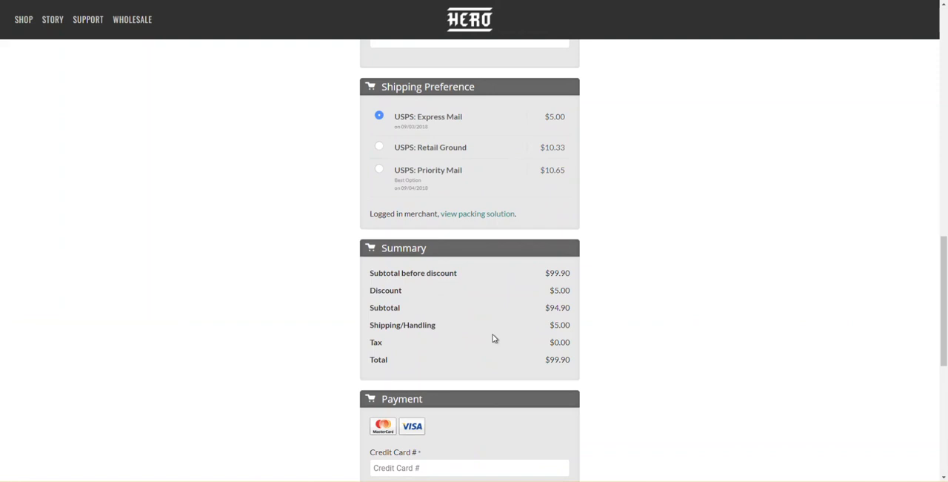
pyautogui.scroll(8, 440, 313)
pyautogui.scroll(3, 419, 294)
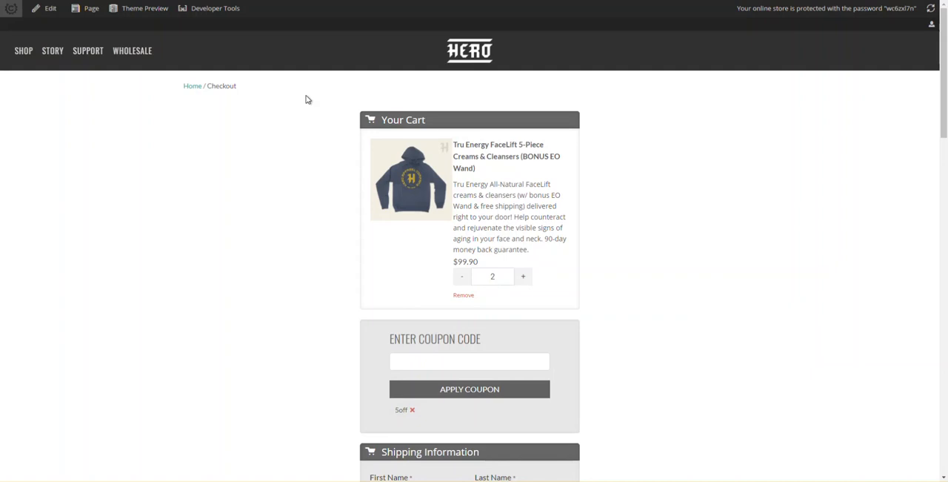
# - Open the checkout page for editing, reveal its element hierarchy and collapse the CheckoutForm inside the Single Page Checkout section
pyautogui.click(49, 12)
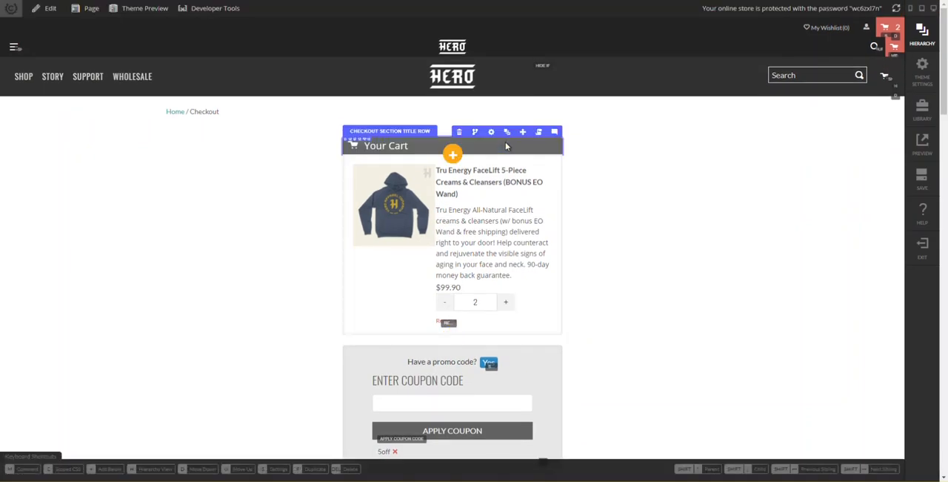
pyautogui.click(507, 134)
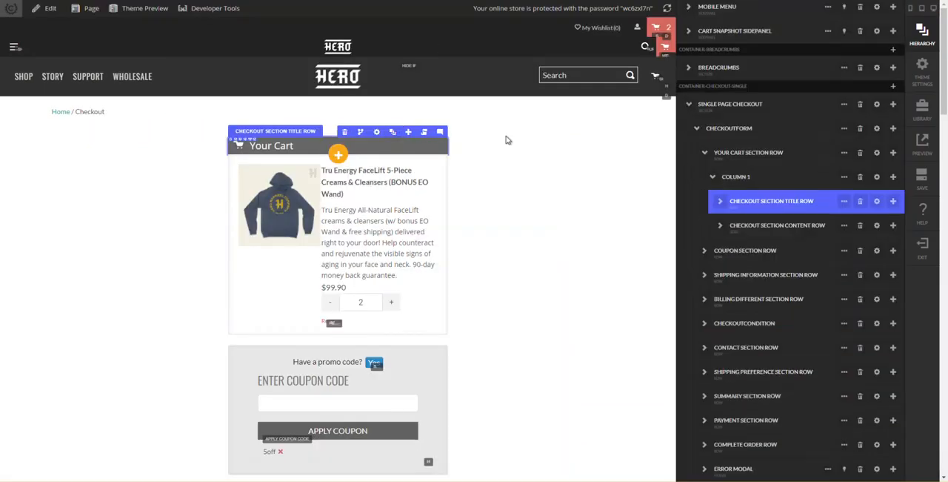
pyautogui.click(511, 140)
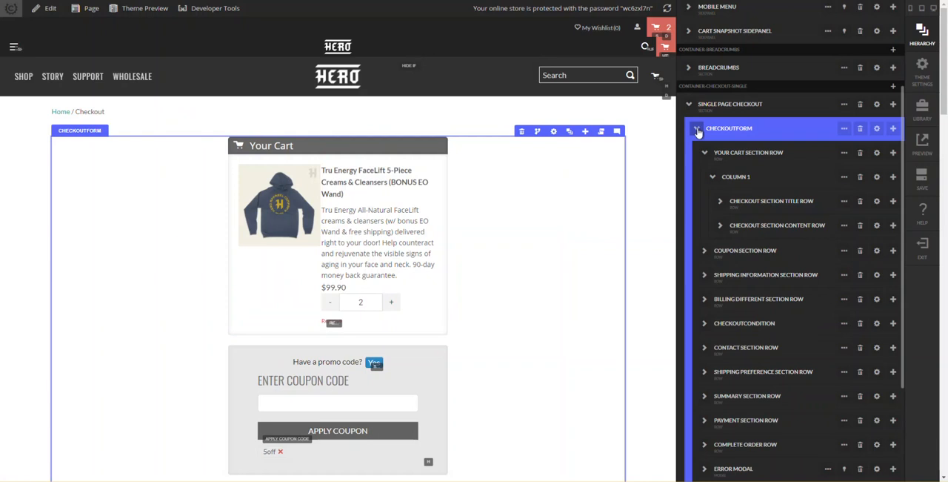
pyautogui.click(698, 131)
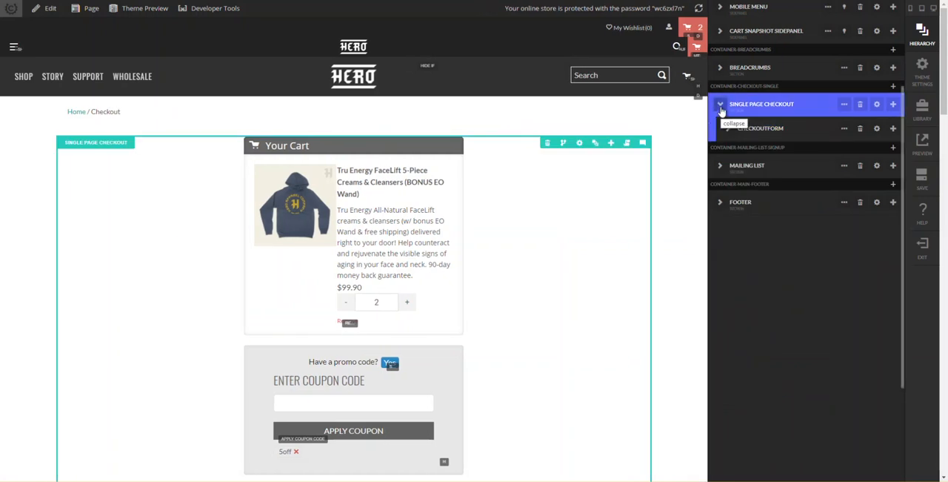
# - Download the Single Page Checkout section as a file named TruEnergyCheckout.cjson
pyautogui.click(845, 105)
pyautogui.click(844, 124)
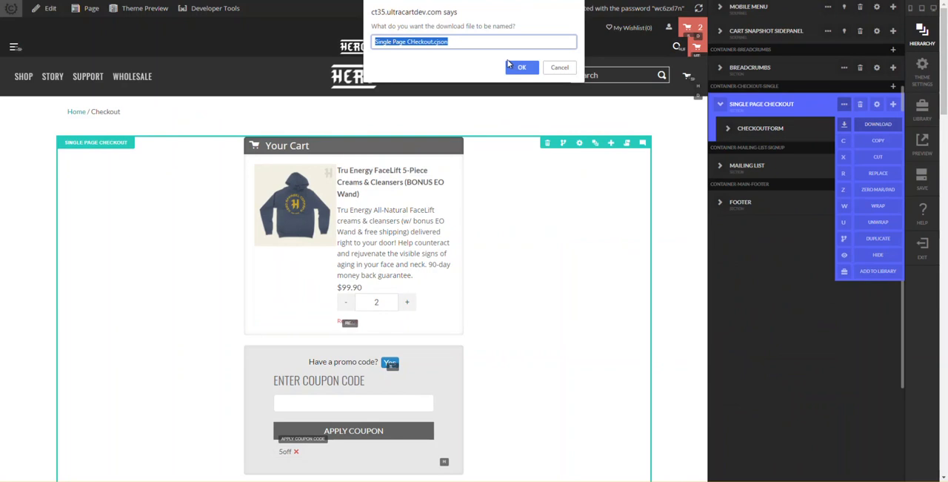
pyautogui.hotkey('ctrl', 'shift', 'Left')
pyautogui.hotkey('ctrl', 'shift', 'Left')
pyautogui.hotkey('ctrl', 'shift', 'Right')
pyautogui.write('TruEnergyCheckout')
pyautogui.press('Return')
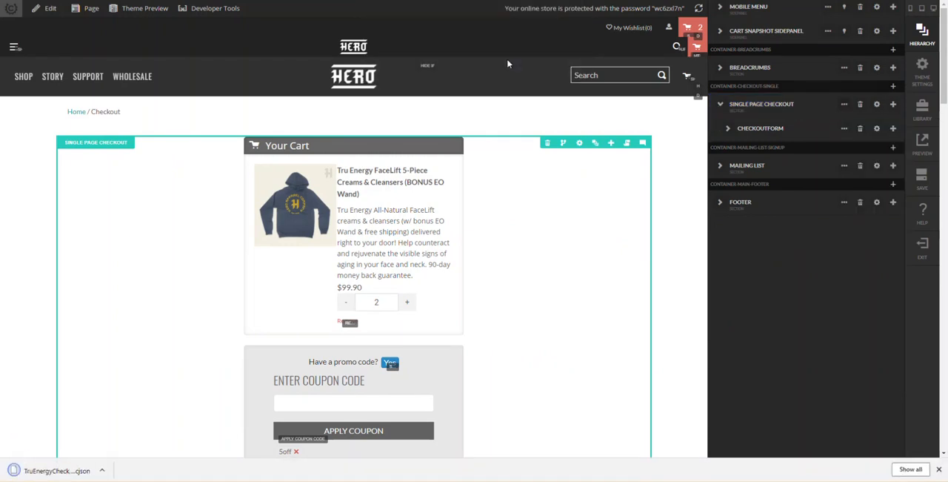